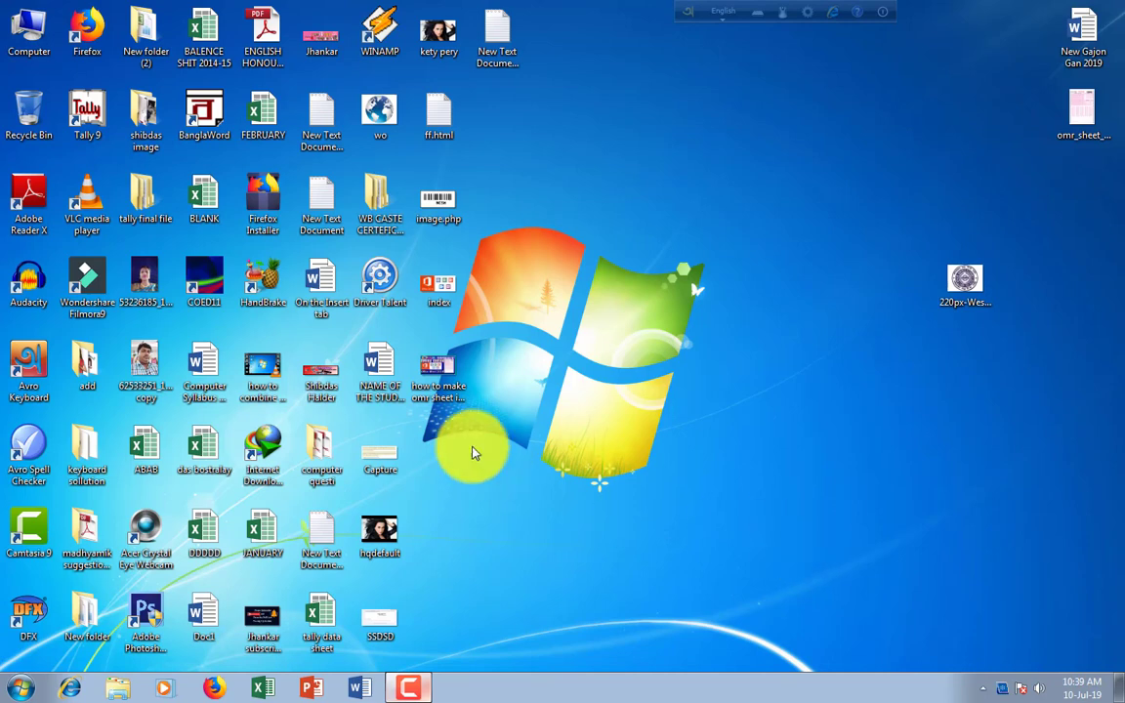
View the 'how to make omr sheet' picture, then open the omr_sheet sample image
double_click(451, 399)
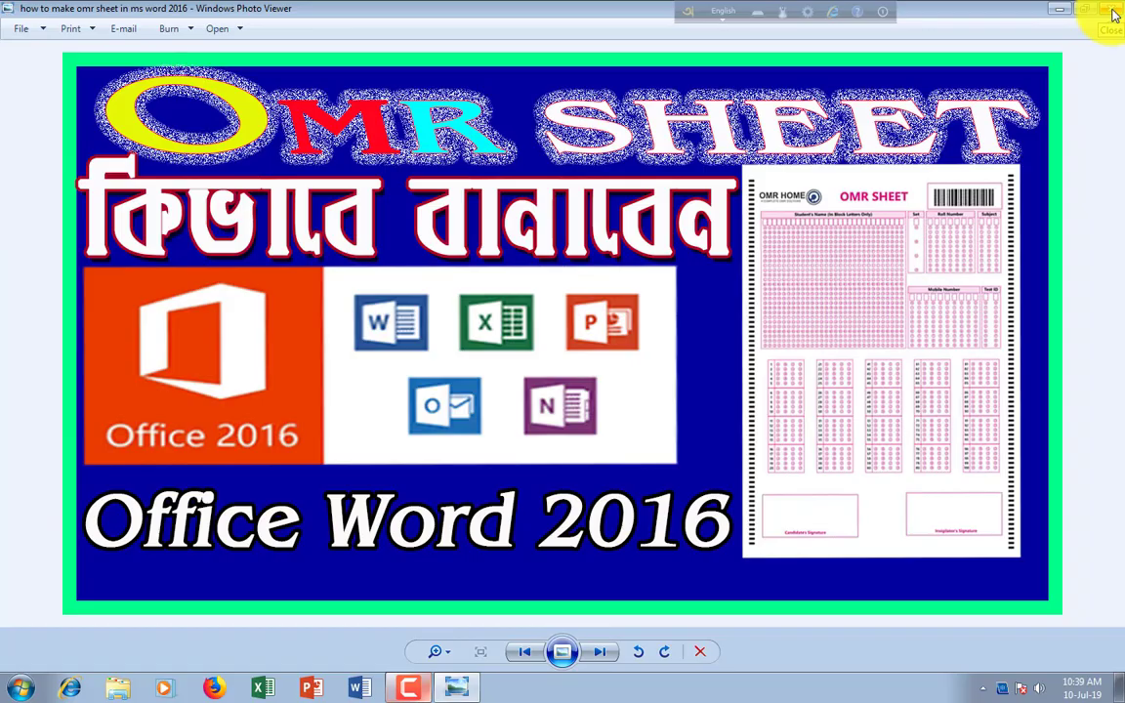
click(1116, 14)
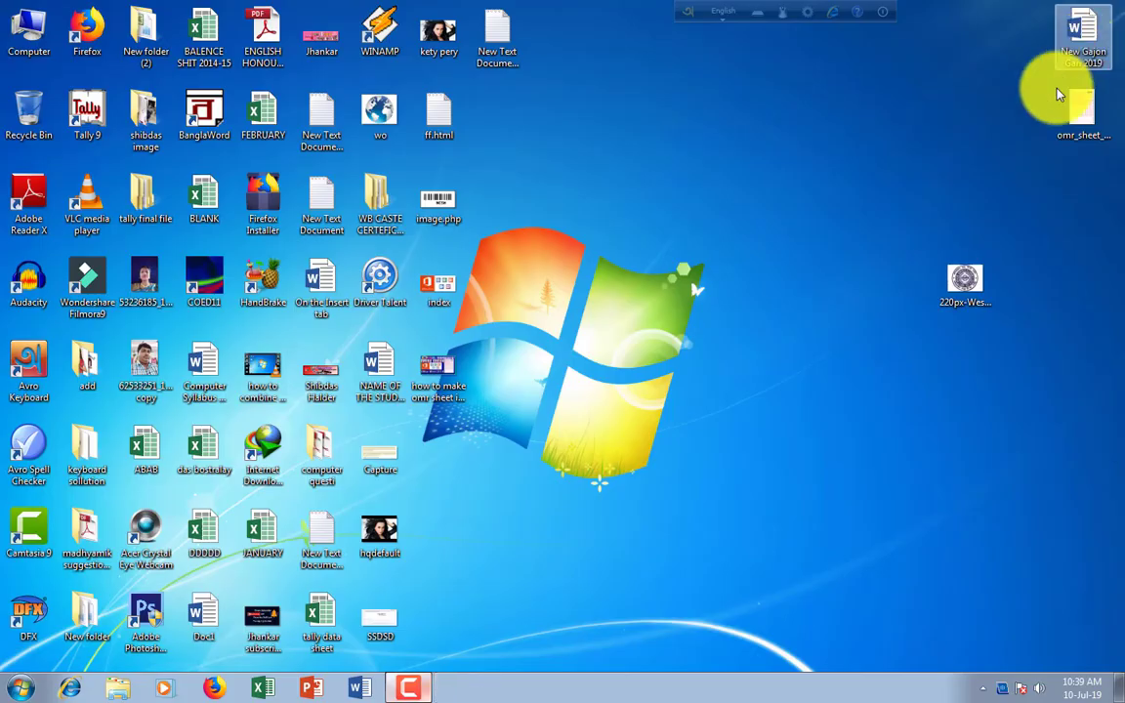
double_click(1071, 140)
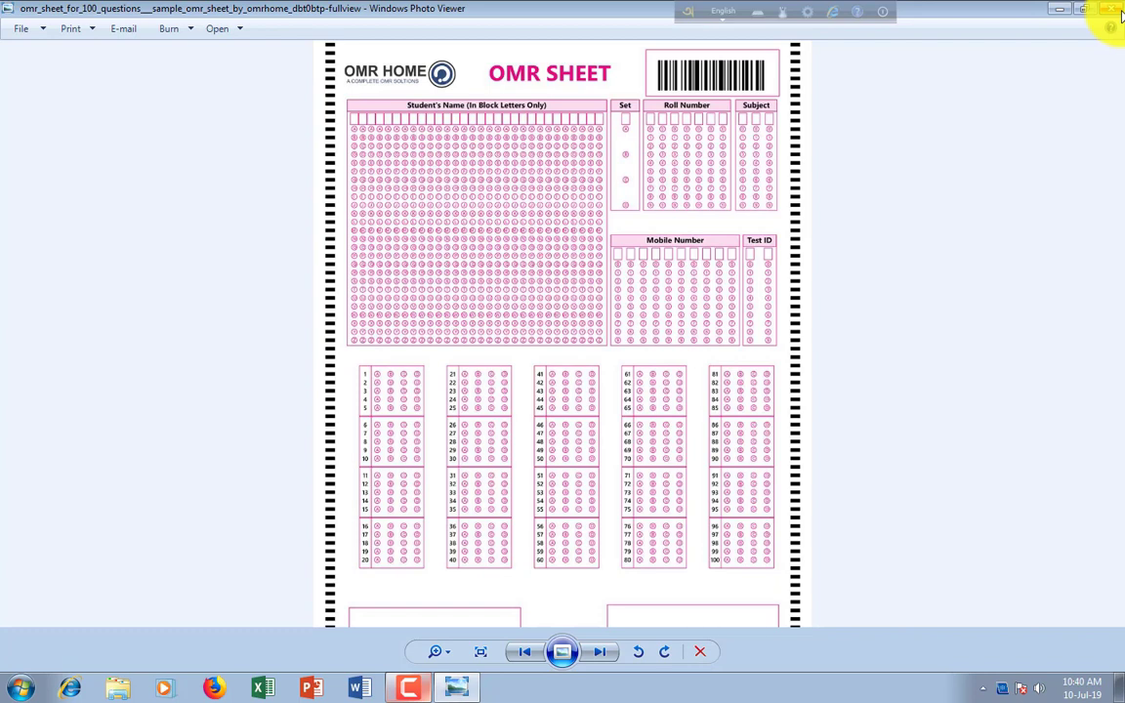
Minimize Photo Viewer after studying the 100-question sample OMR sheet
click(1061, 10)
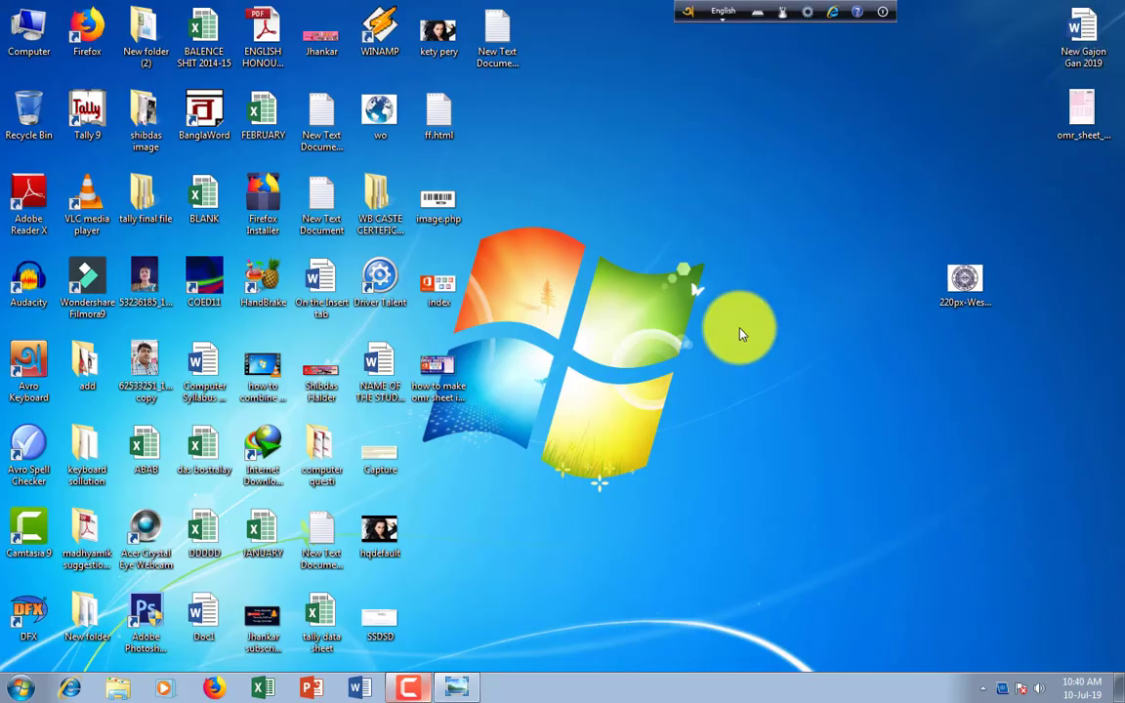
Start a blank Word document with Legal paper size, then minimize Word
click(354, 689)
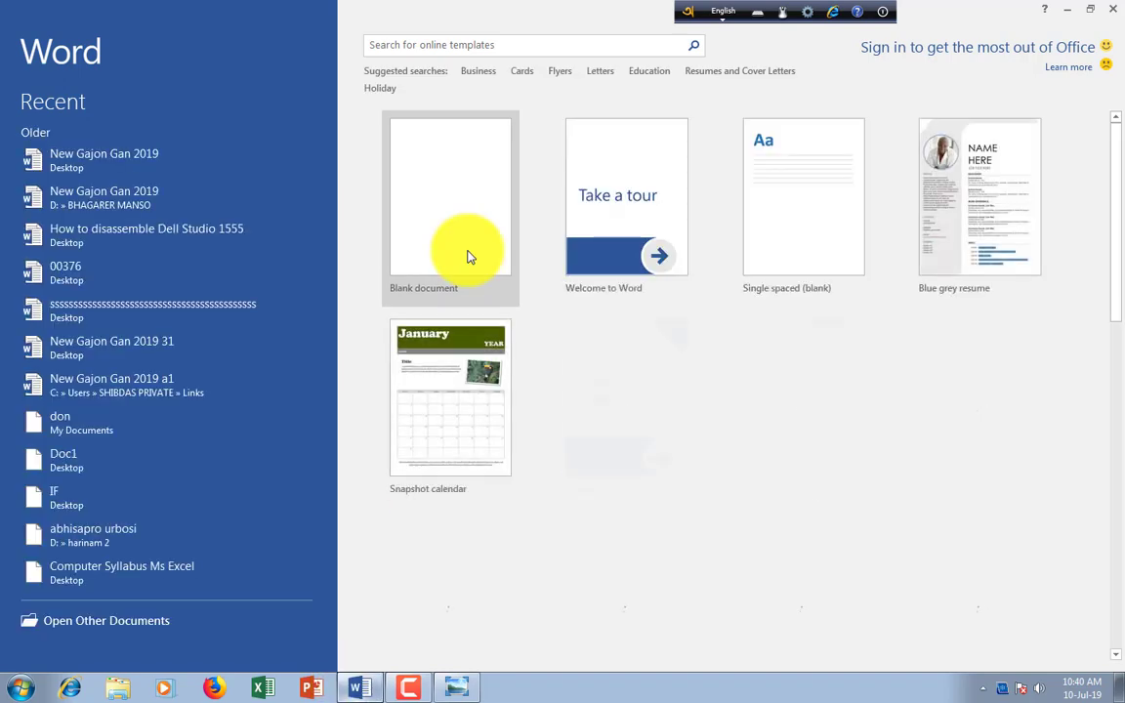
click(468, 255)
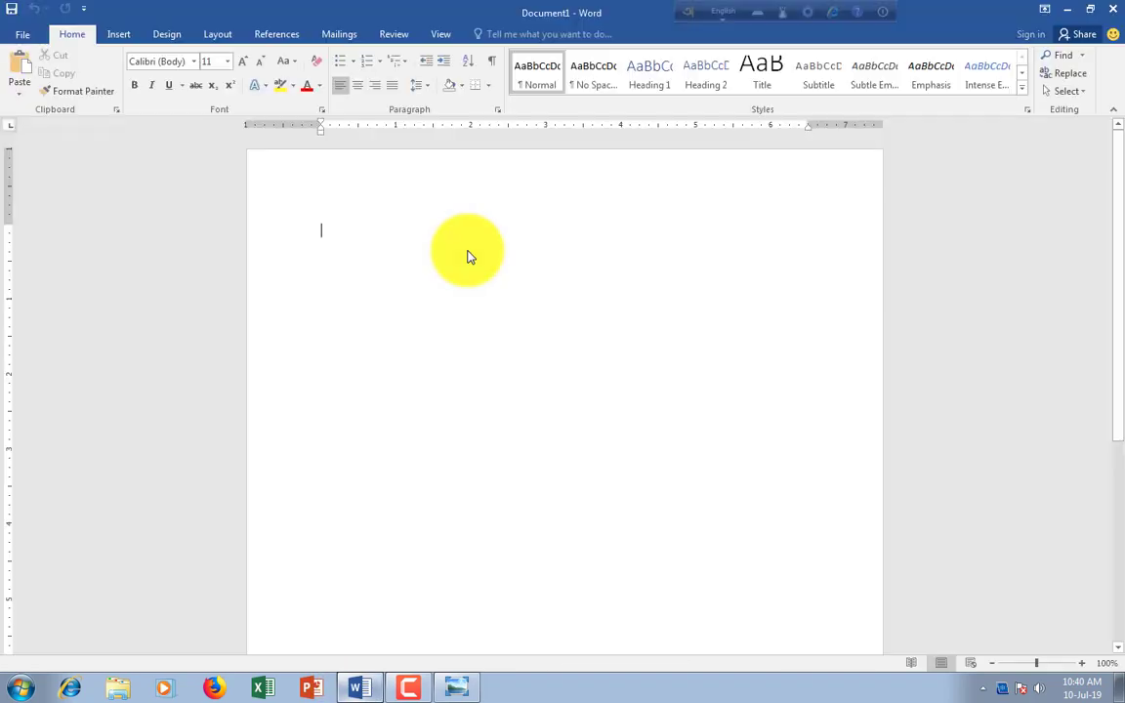
click(229, 42)
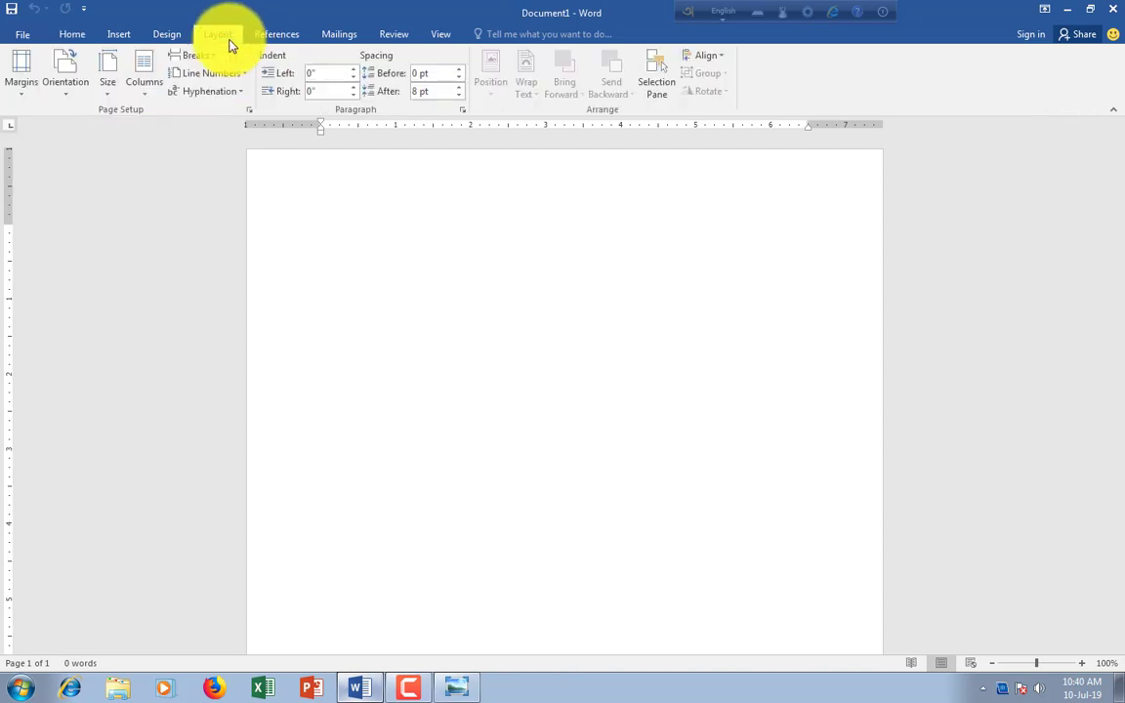
click(111, 100)
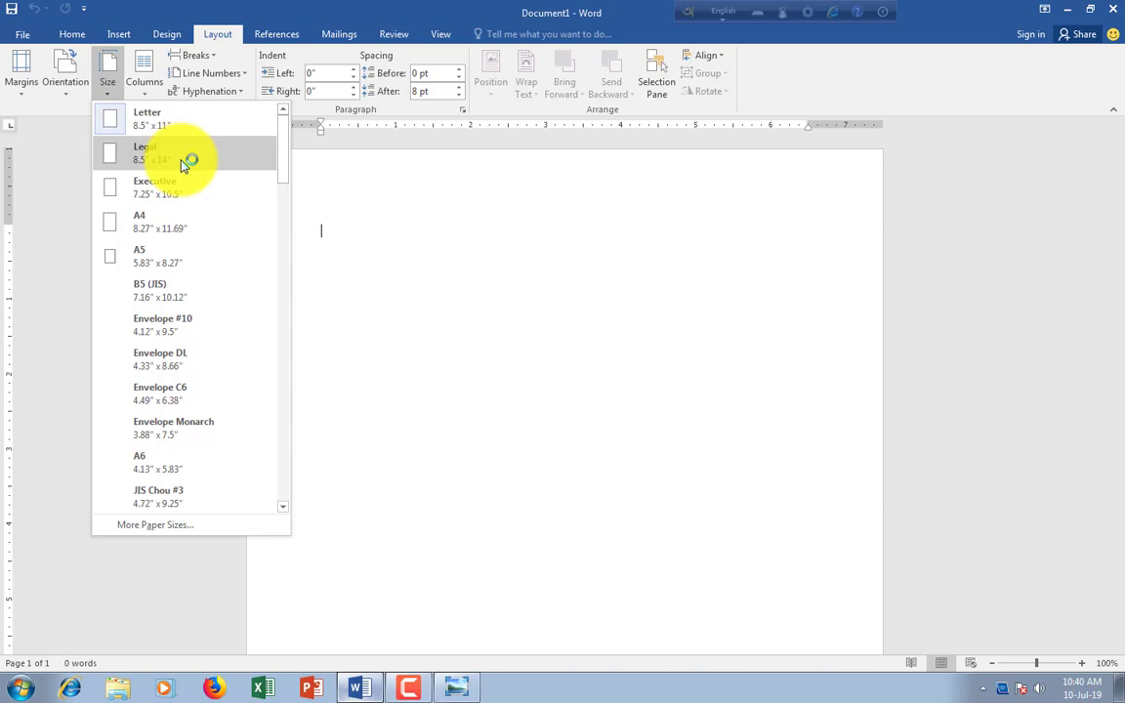
click(183, 161)
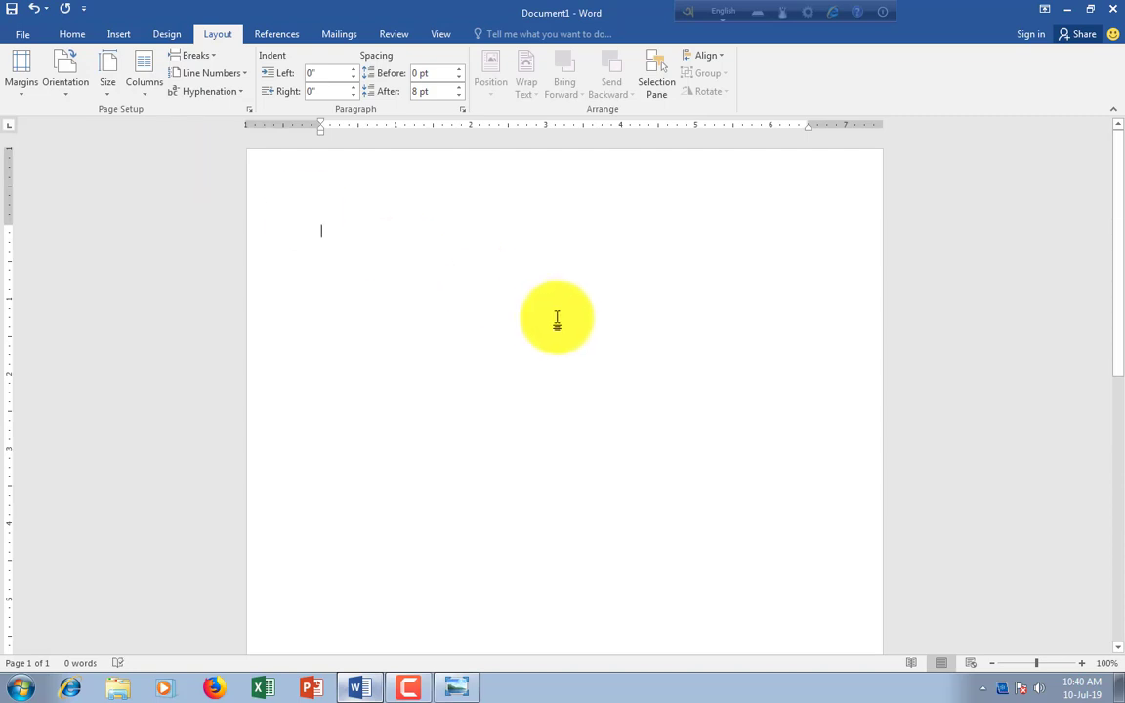
scroll(556, 320, down, 5)
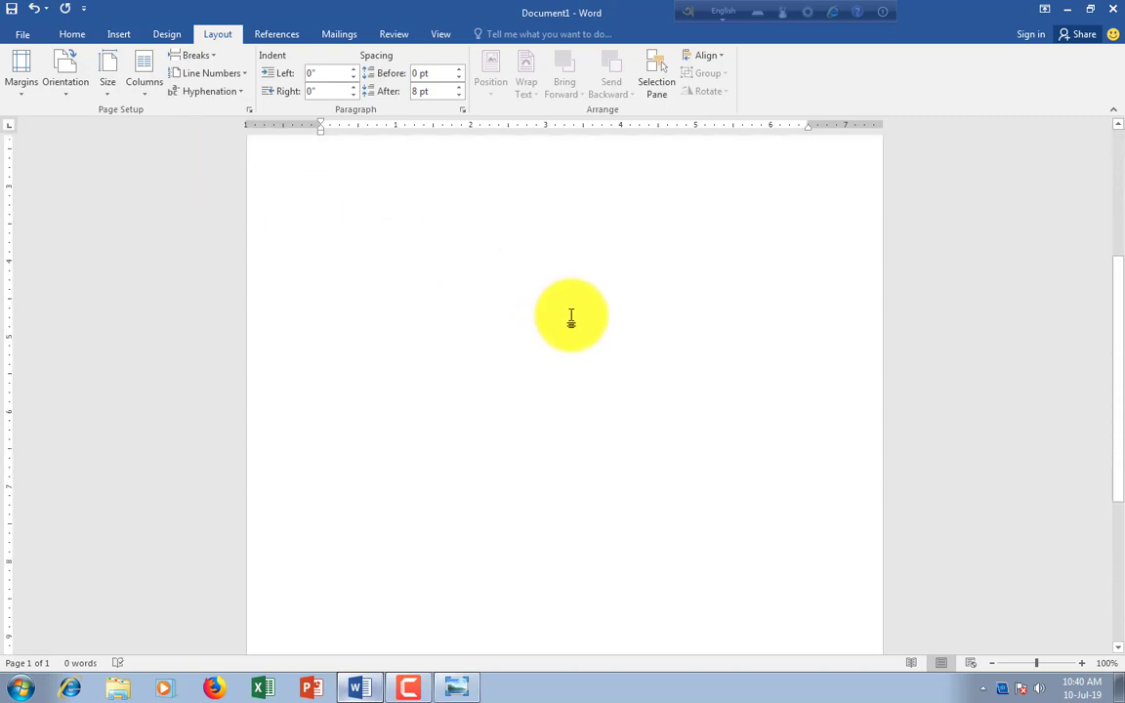
scroll(572, 318, up, 5)
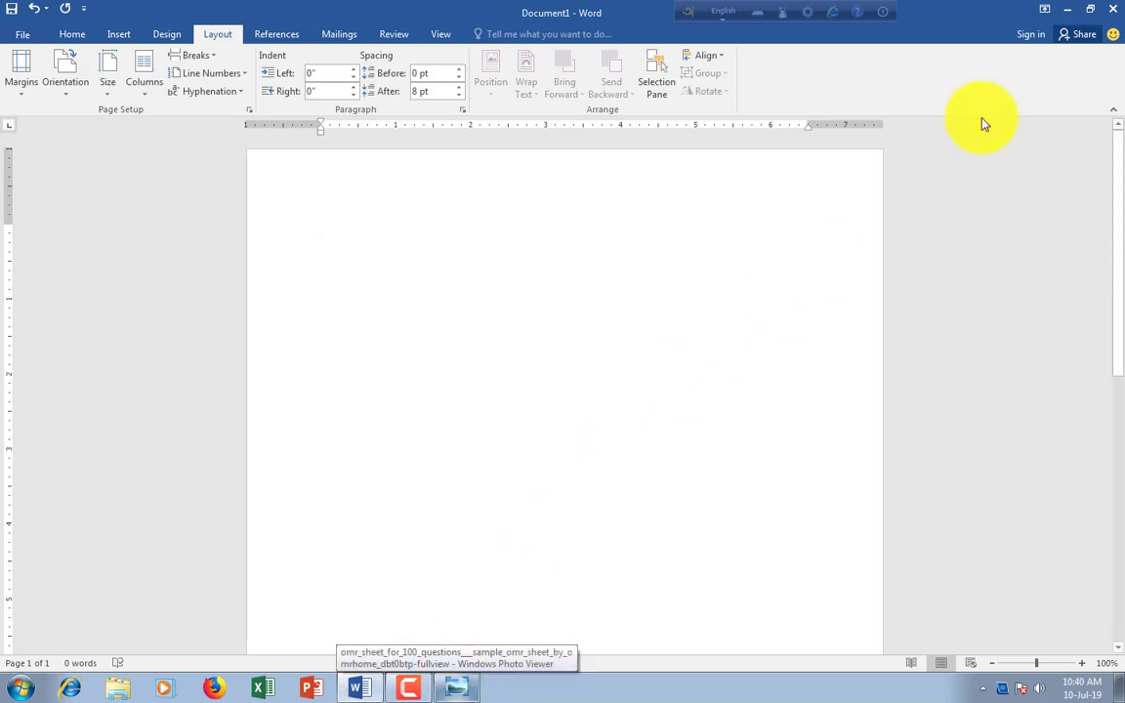
click(1068, 8)
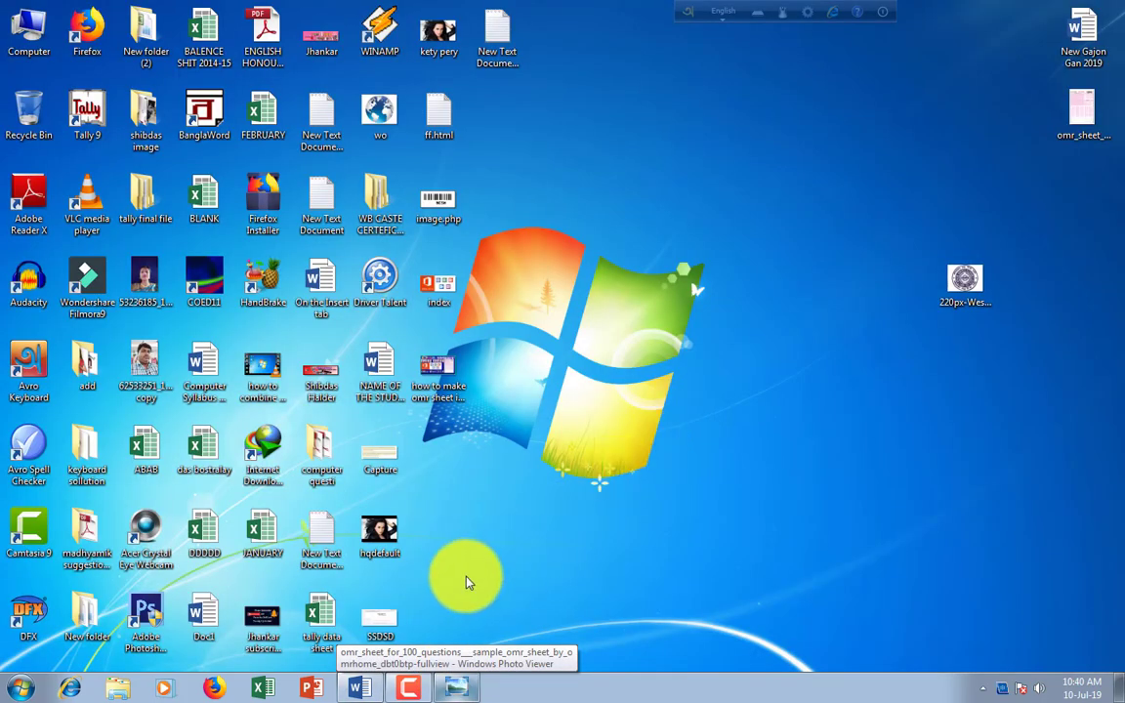
Open the 'NAME OF THE STUDENT IN BLOCK LETTERS' example document and scroll through it
click(389, 391)
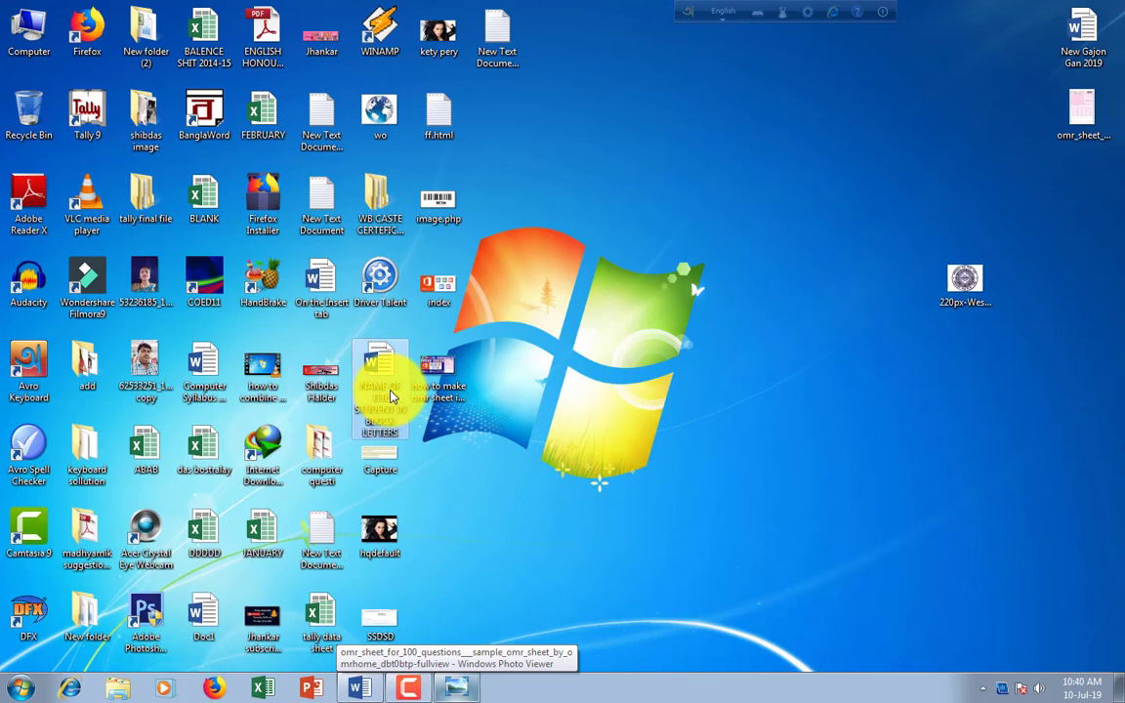
double_click(390, 396)
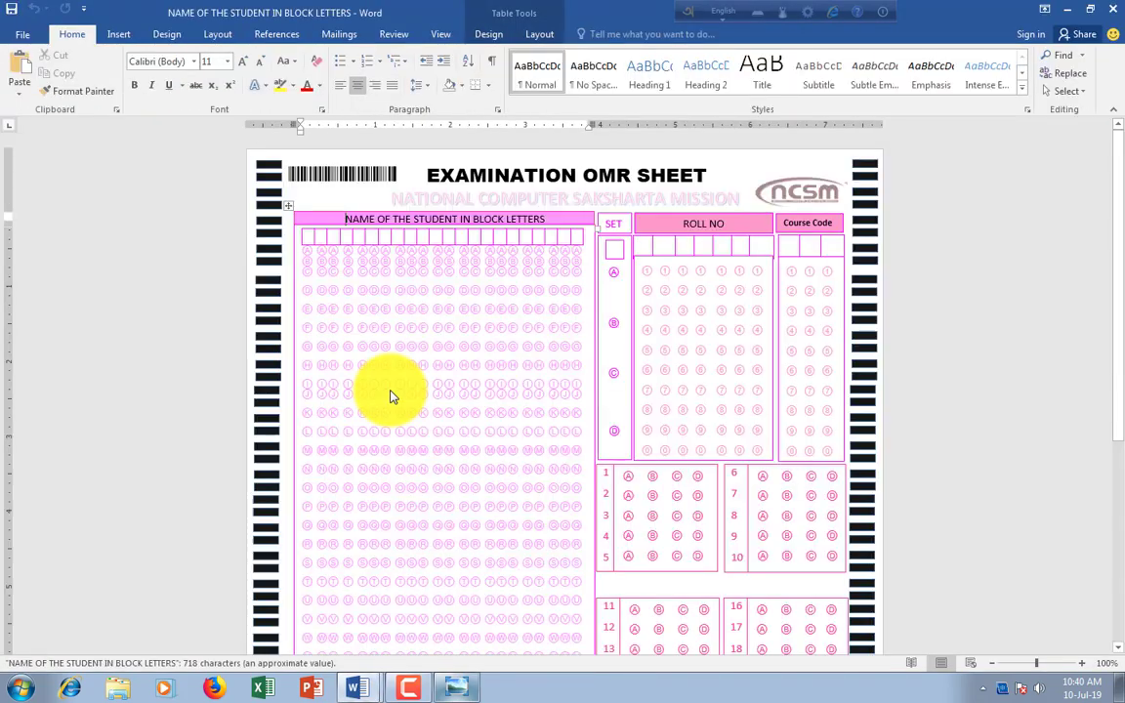
scroll(334, 233, down, 5)
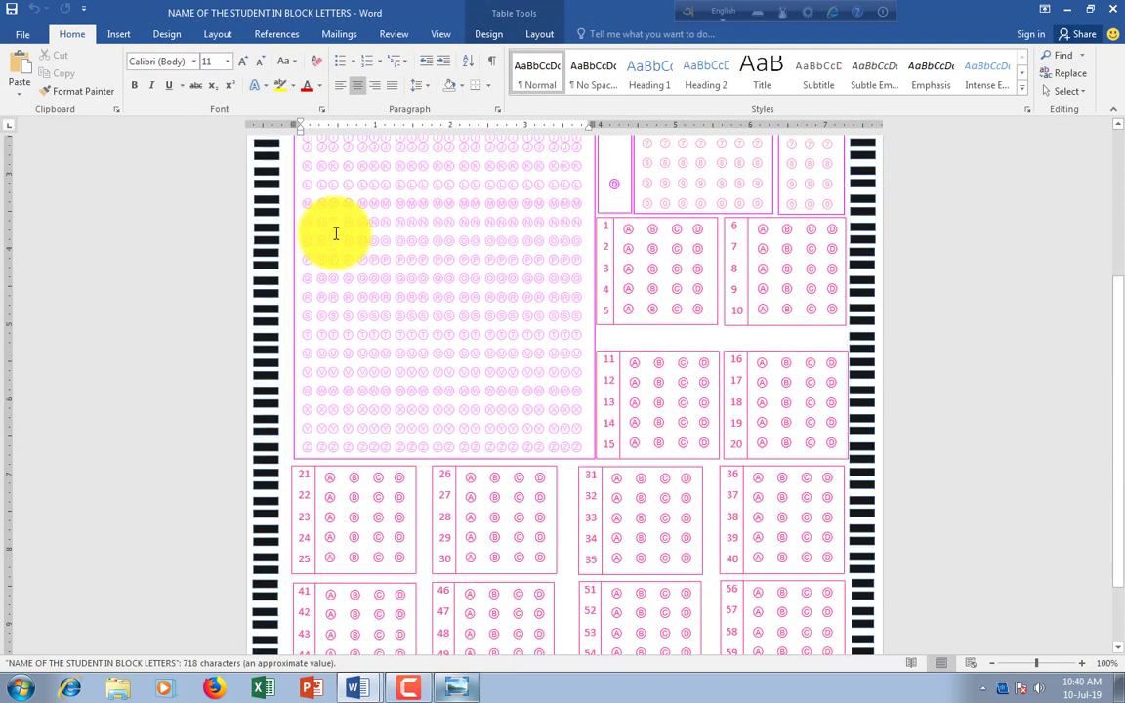
scroll(335, 234, down, 2)
scroll(335, 233, up, 3)
scroll(336, 233, up, 2)
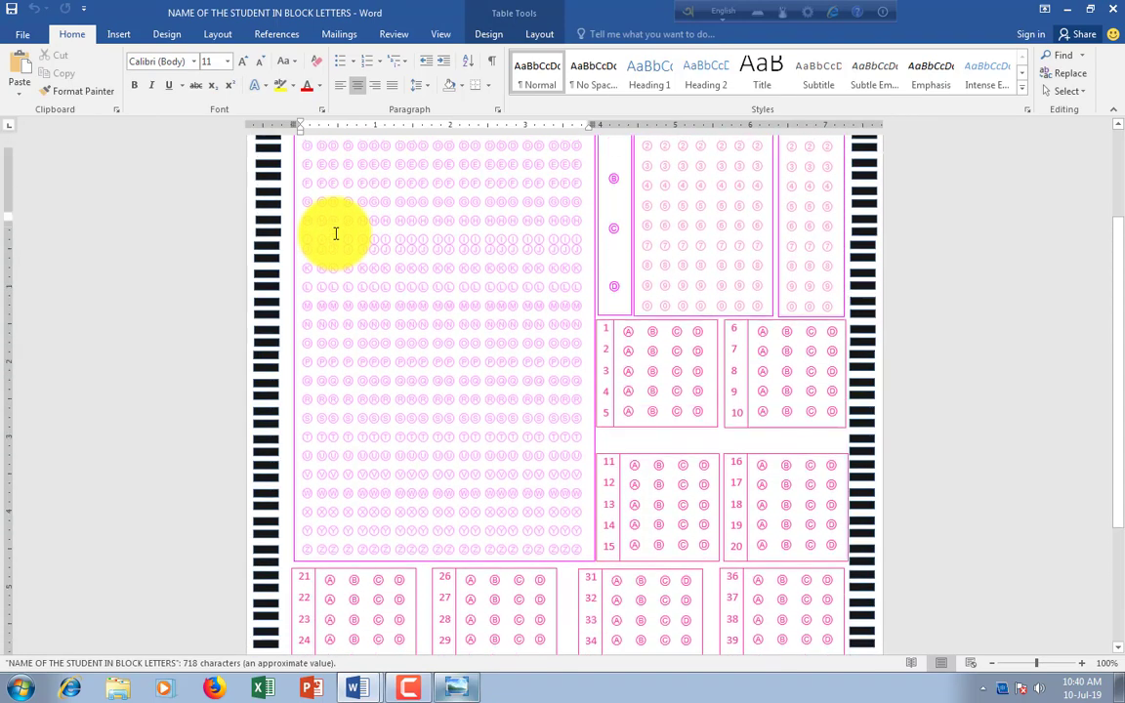
scroll(335, 234, up, 3)
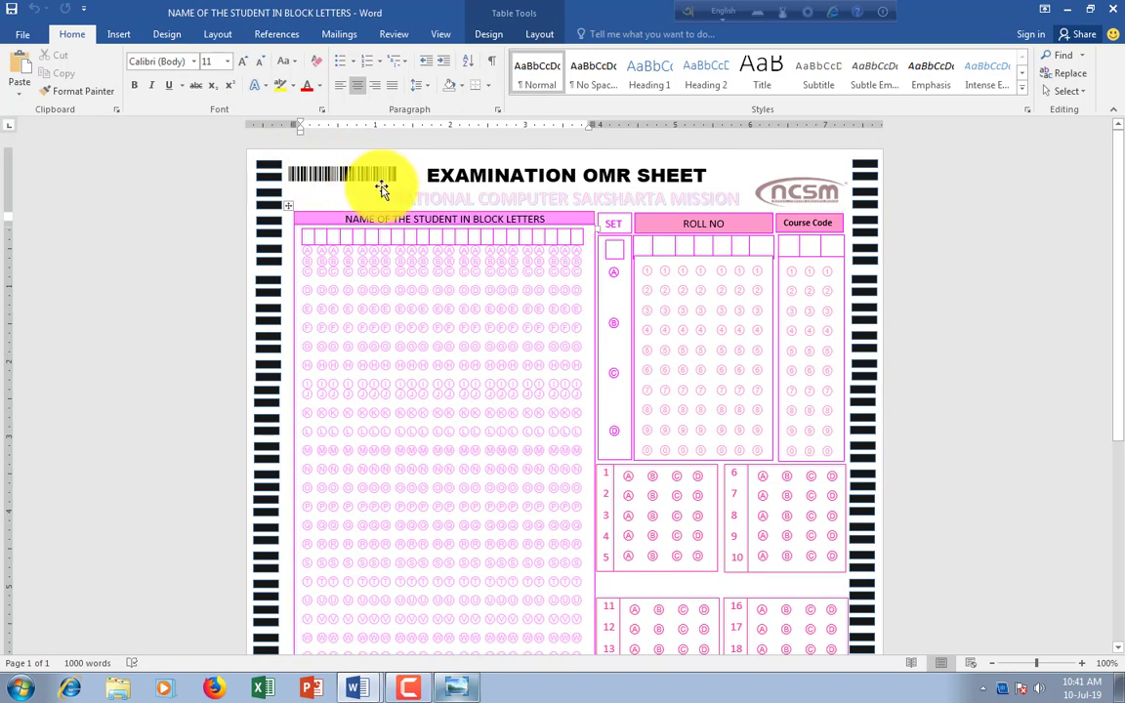
Check the header barcode's font, review the page, and close the example document
click(367, 179)
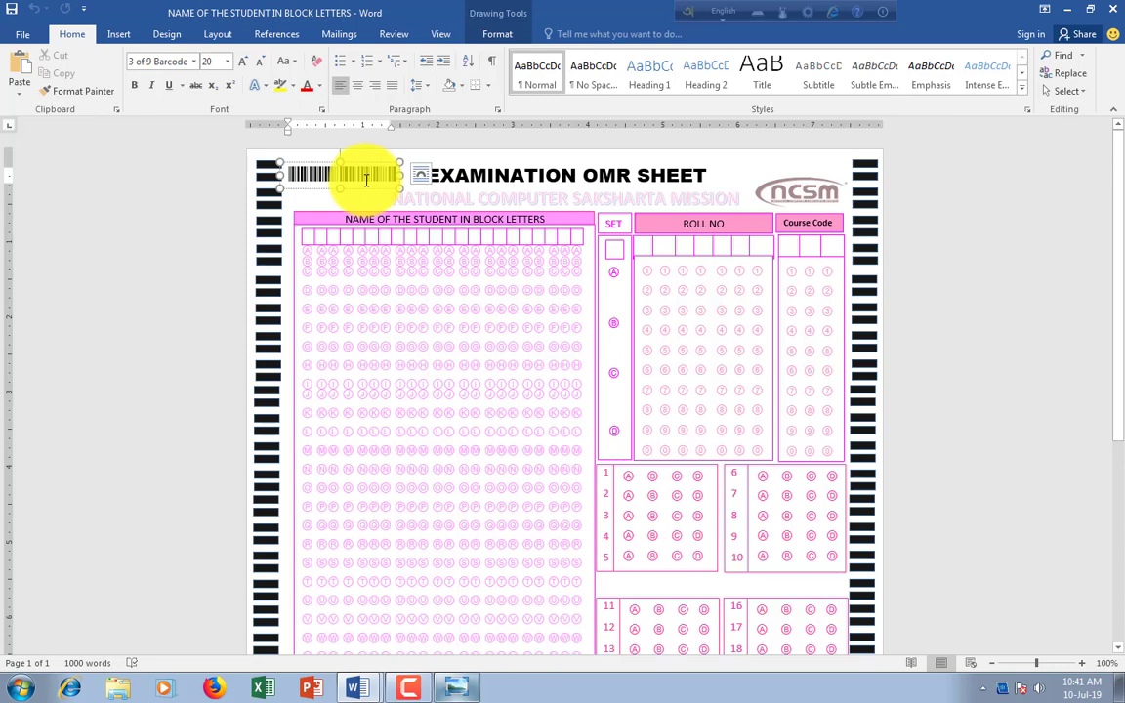
click(791, 202)
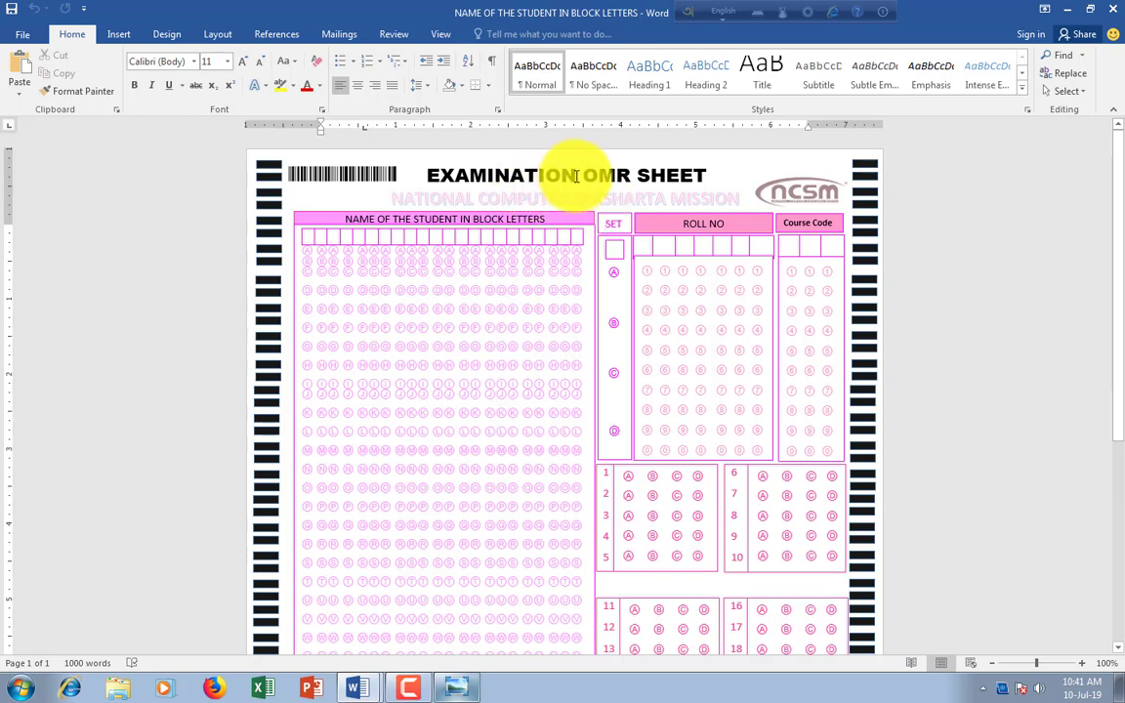
scroll(276, 344, down, 1)
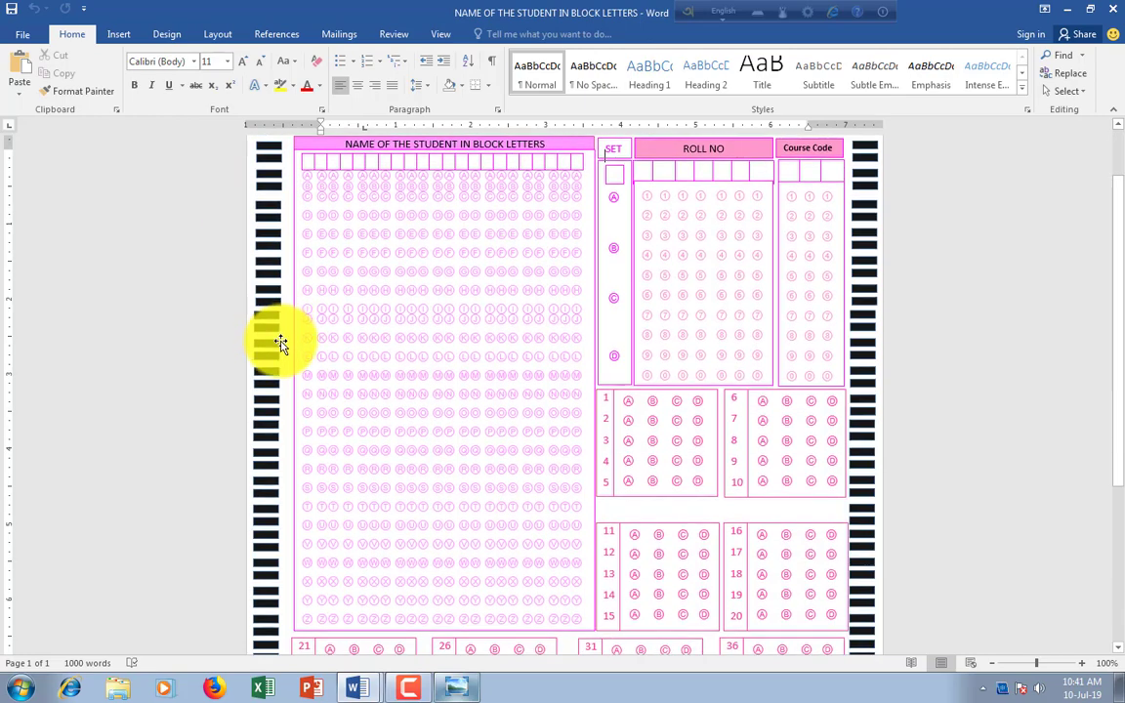
scroll(276, 344, down, 3)
scroll(276, 344, down, 2)
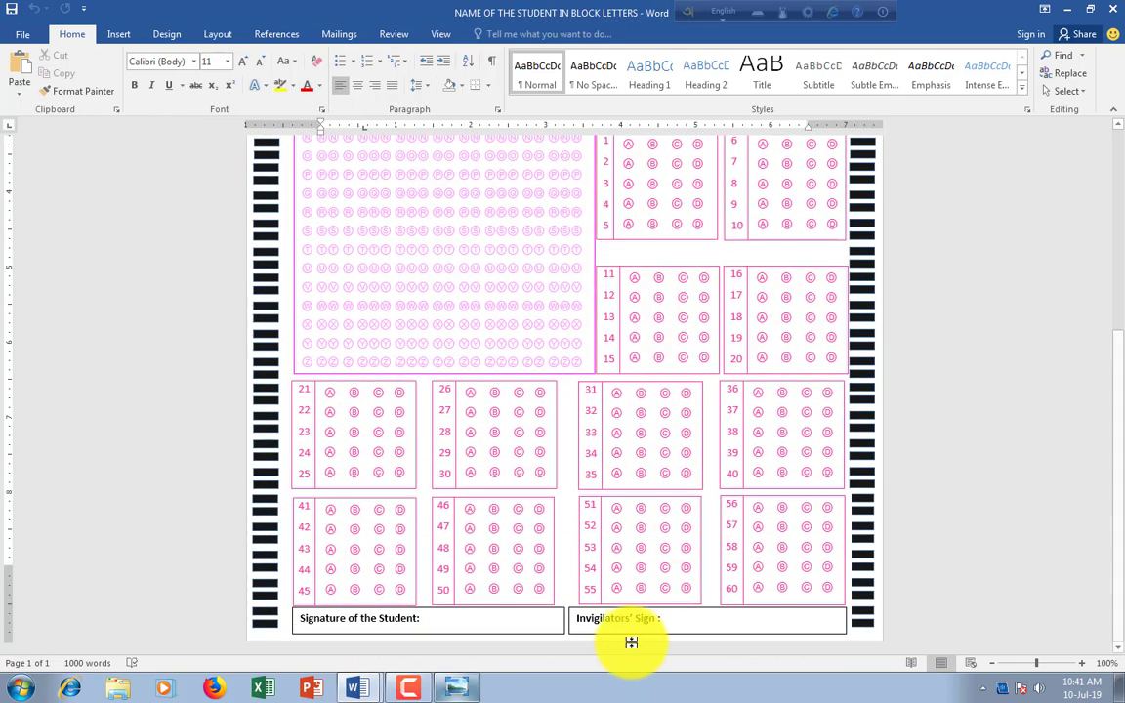
scroll(499, 506, up, 3)
scroll(500, 506, up, 3)
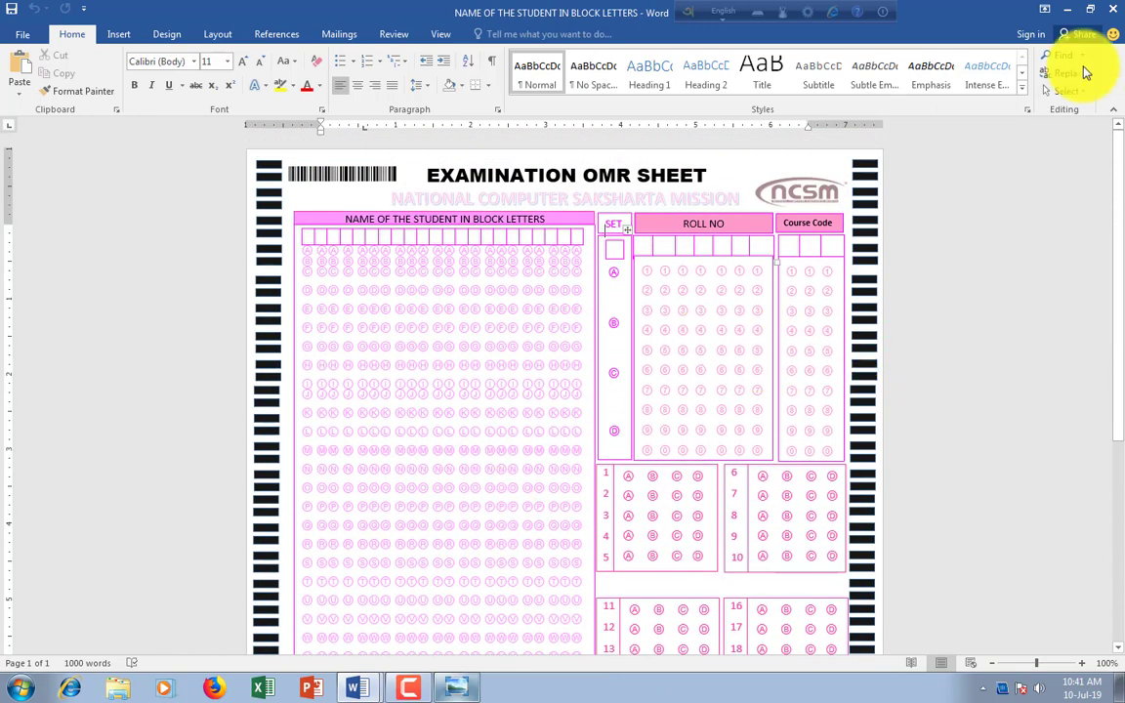
click(1114, 12)
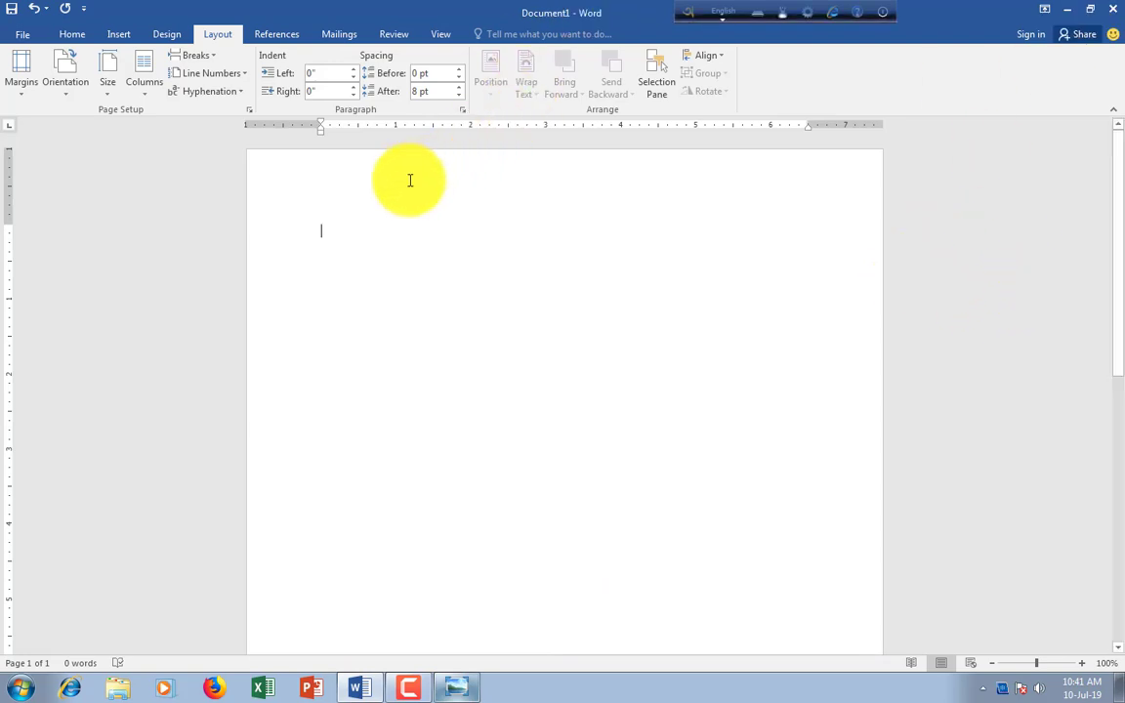
click(1067, 9)
double_click(963, 283)
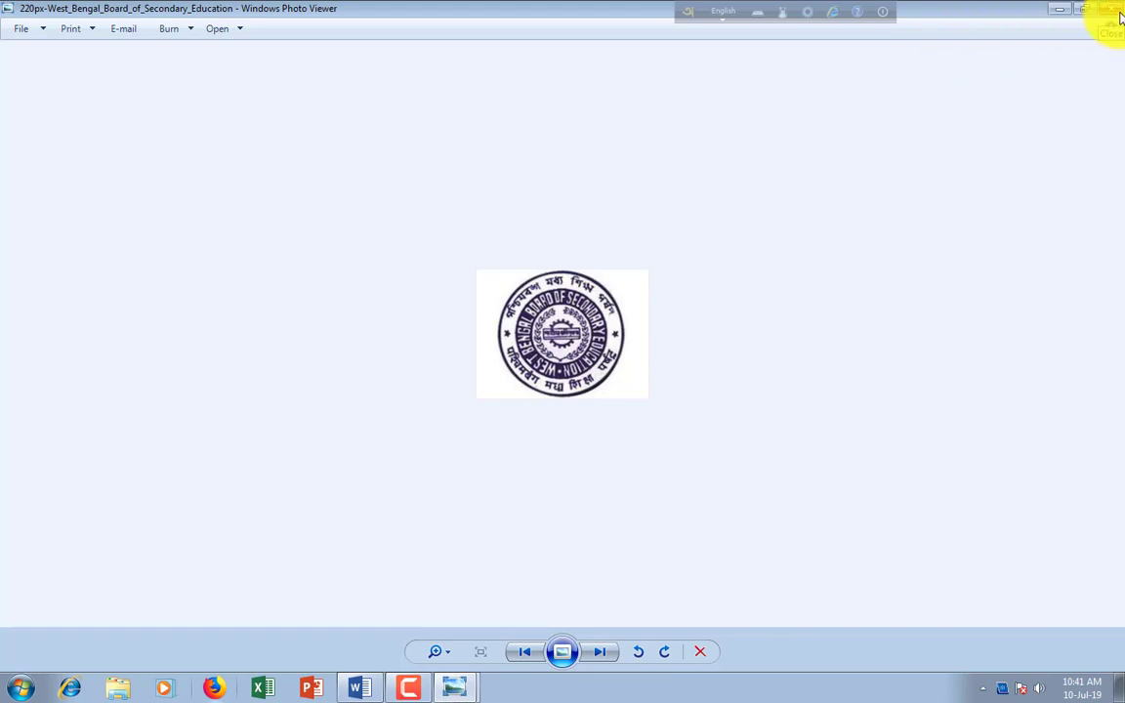
click(1119, 14)
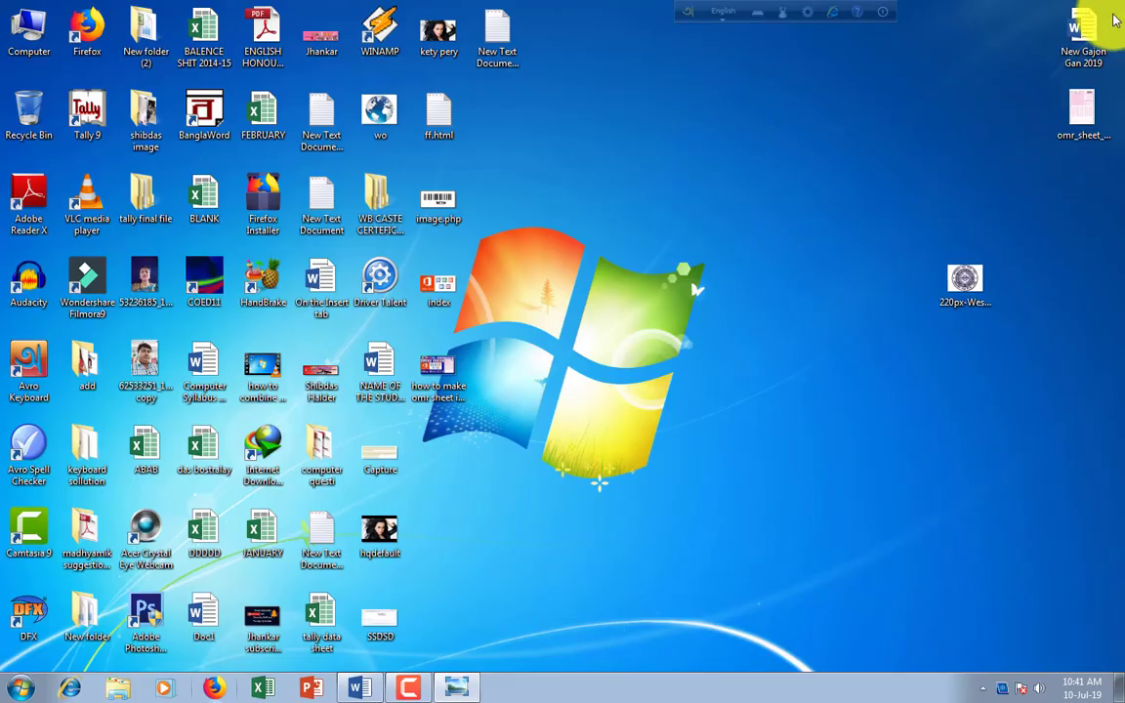
click(369, 692)
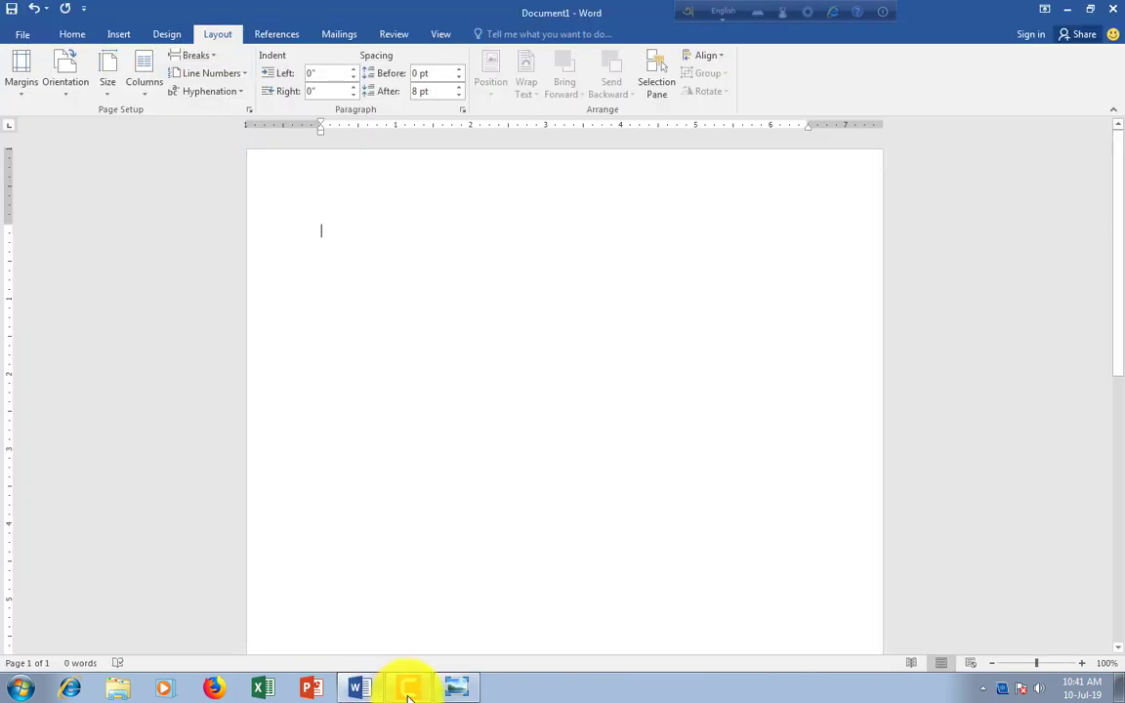
Draw a small rectangle shape and position it at the page's top-left corner
click(409, 691)
click(409, 691)
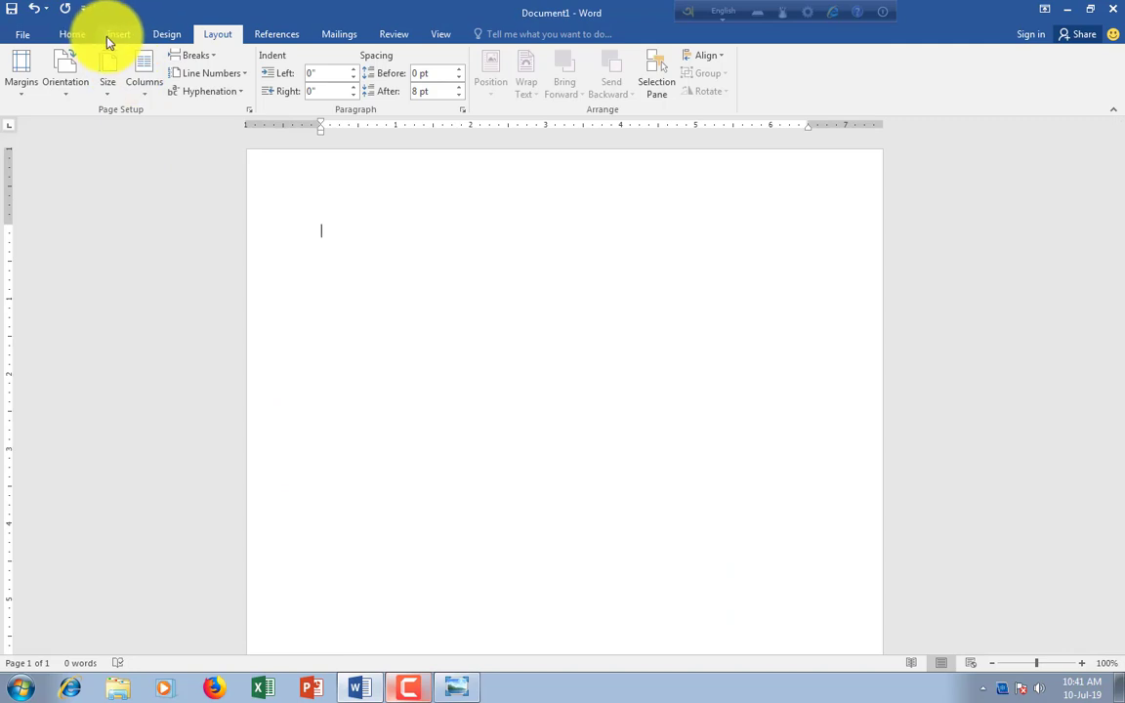
click(110, 39)
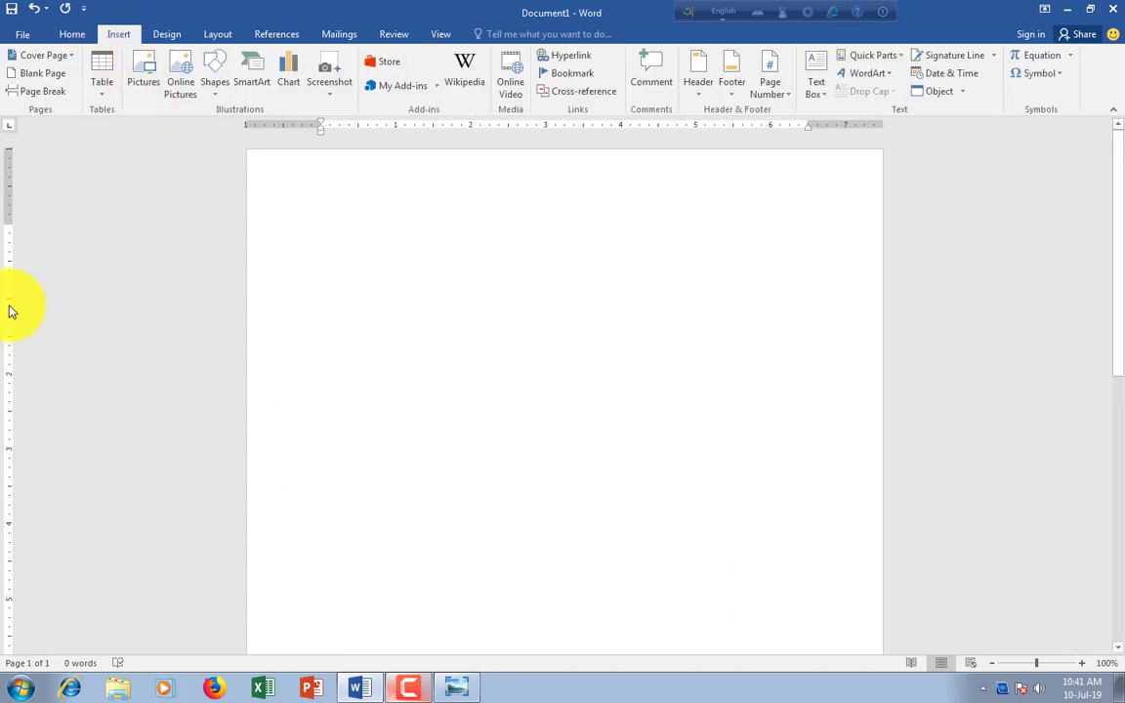
click(217, 90)
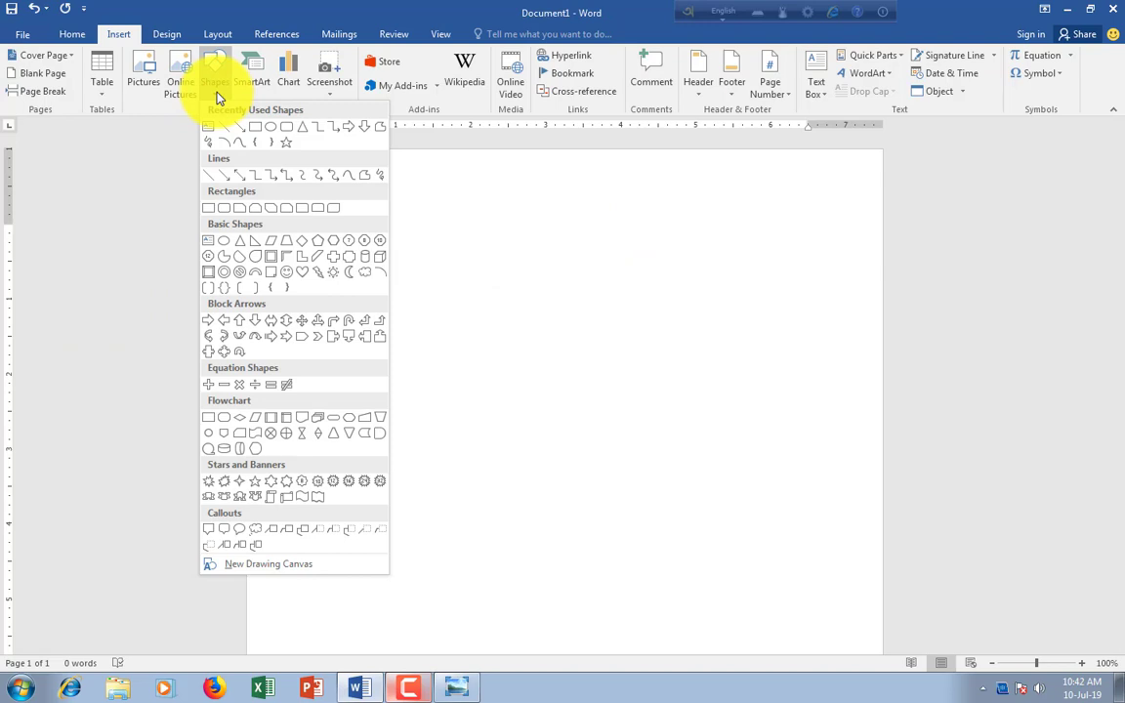
click(254, 132)
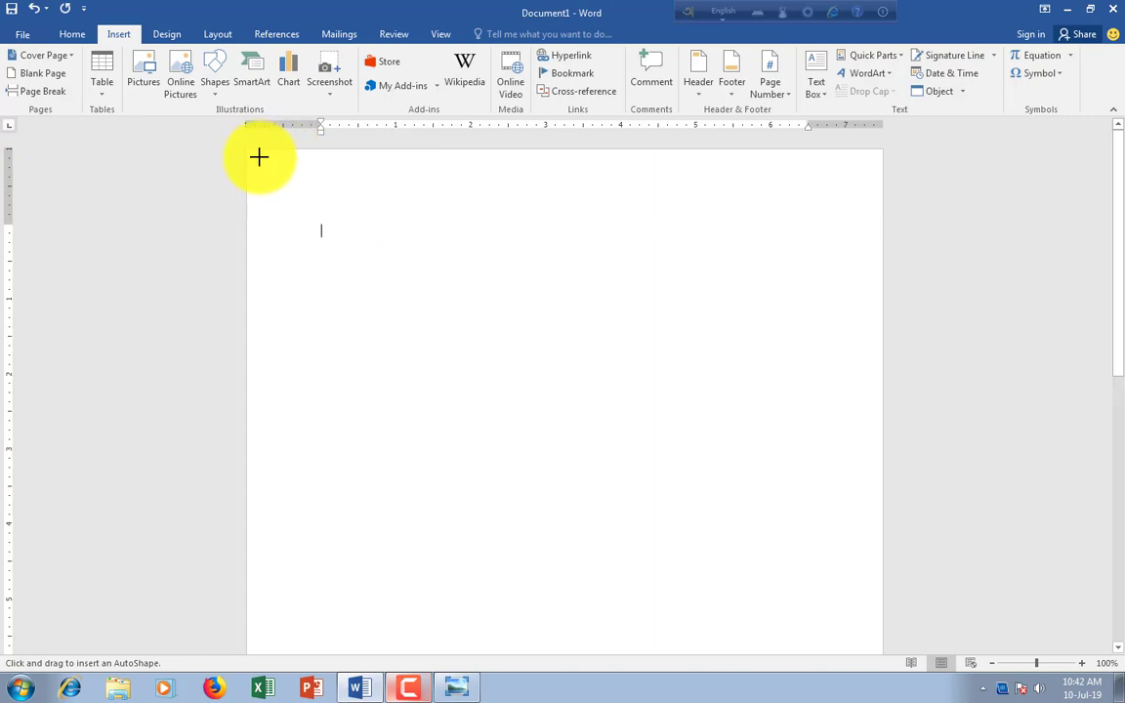
drag(259, 157, 283, 186)
click(262, 168)
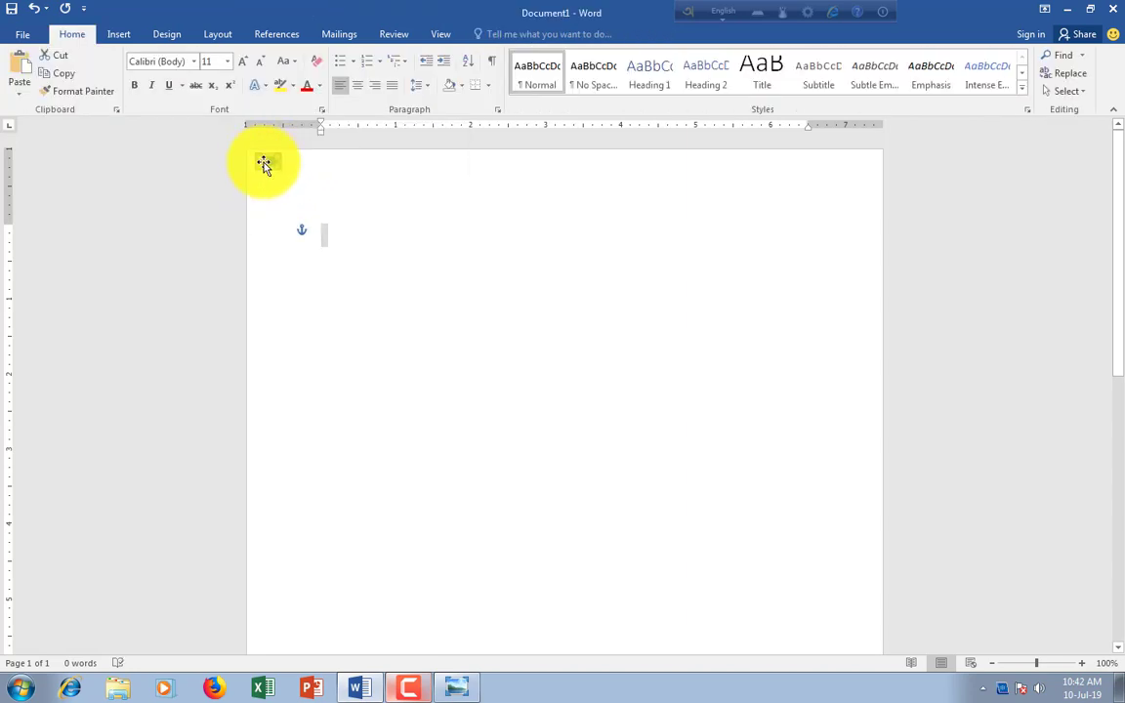
click(264, 164)
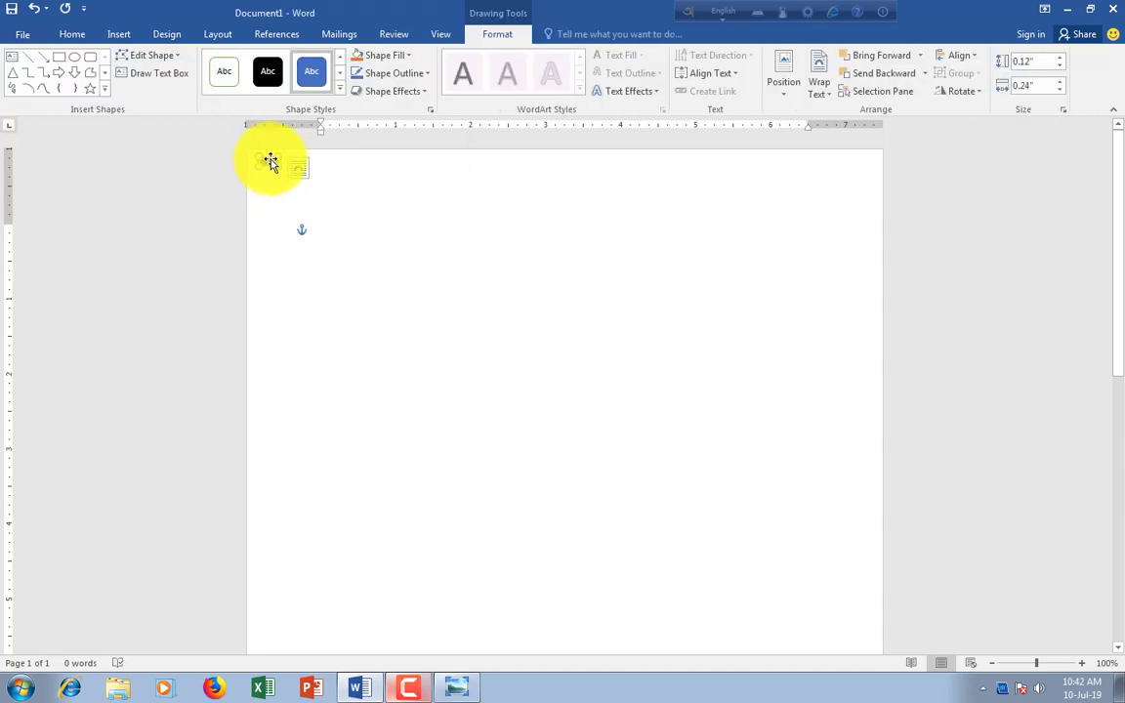
drag(270, 162, 265, 158)
drag(264, 158, 264, 185)
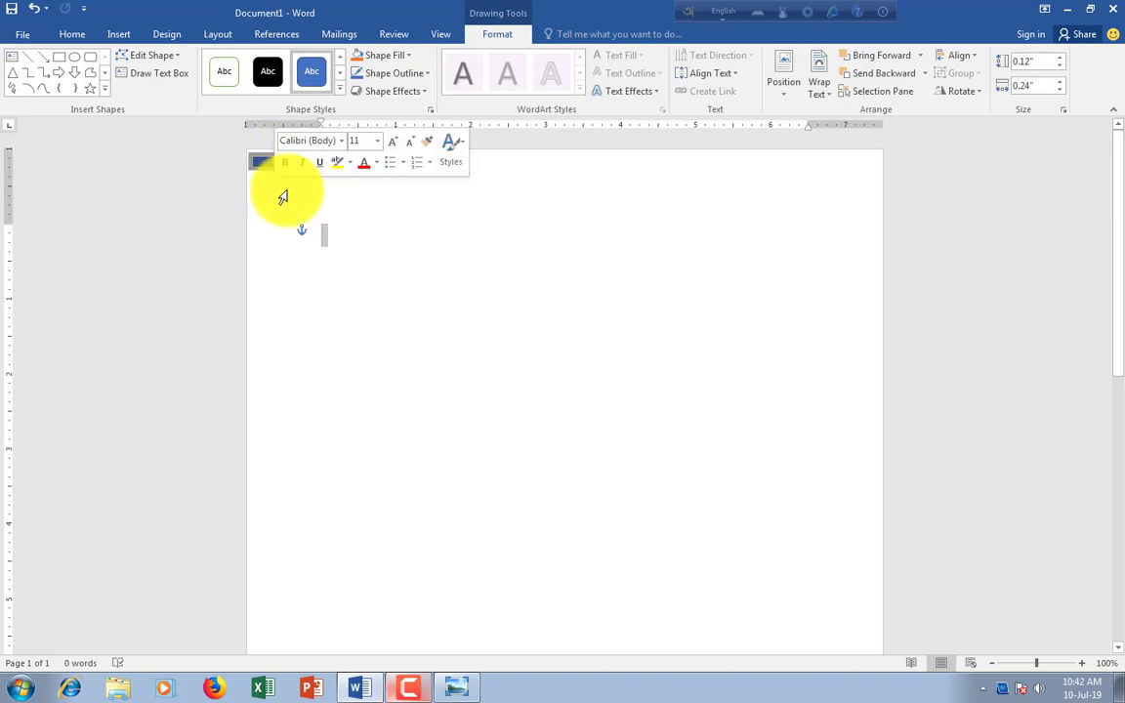
click(293, 205)
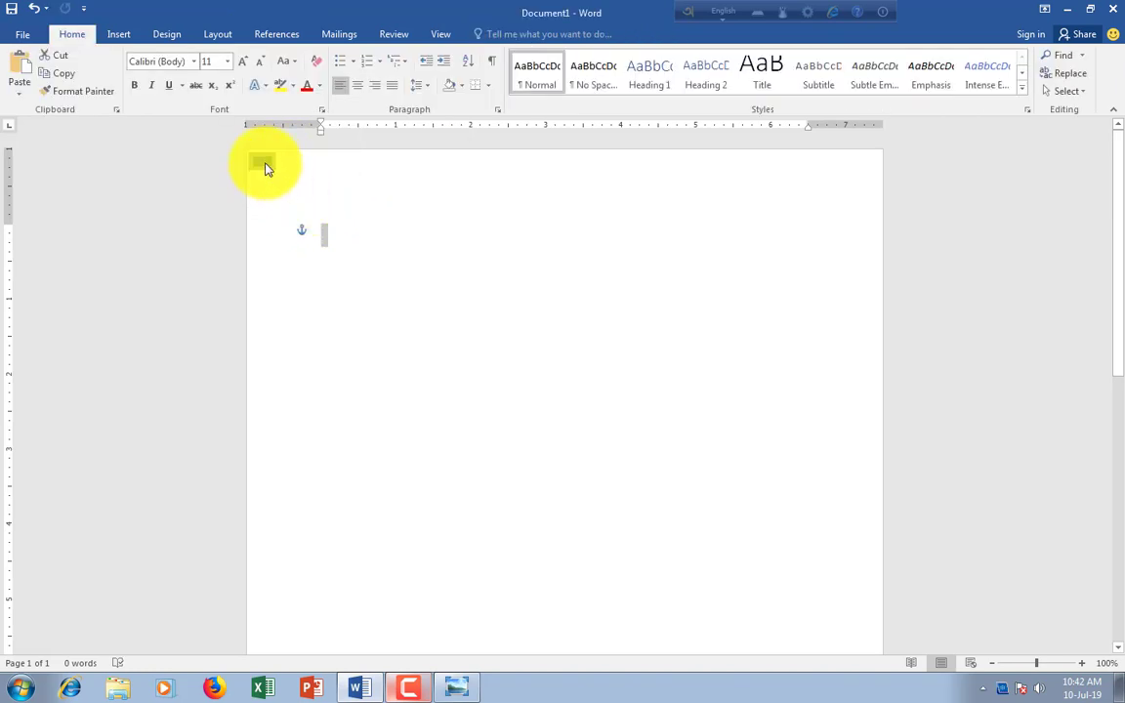
Give the rectangle a solid black fill through Format Shape
right_click(266, 168)
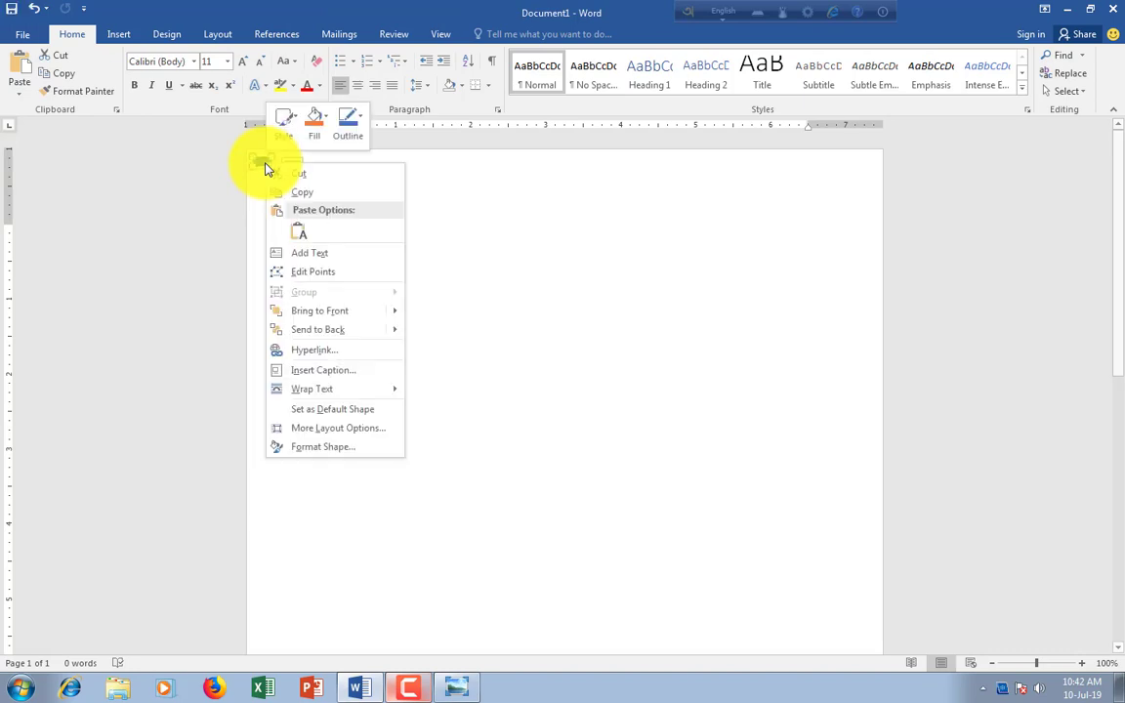
click(315, 450)
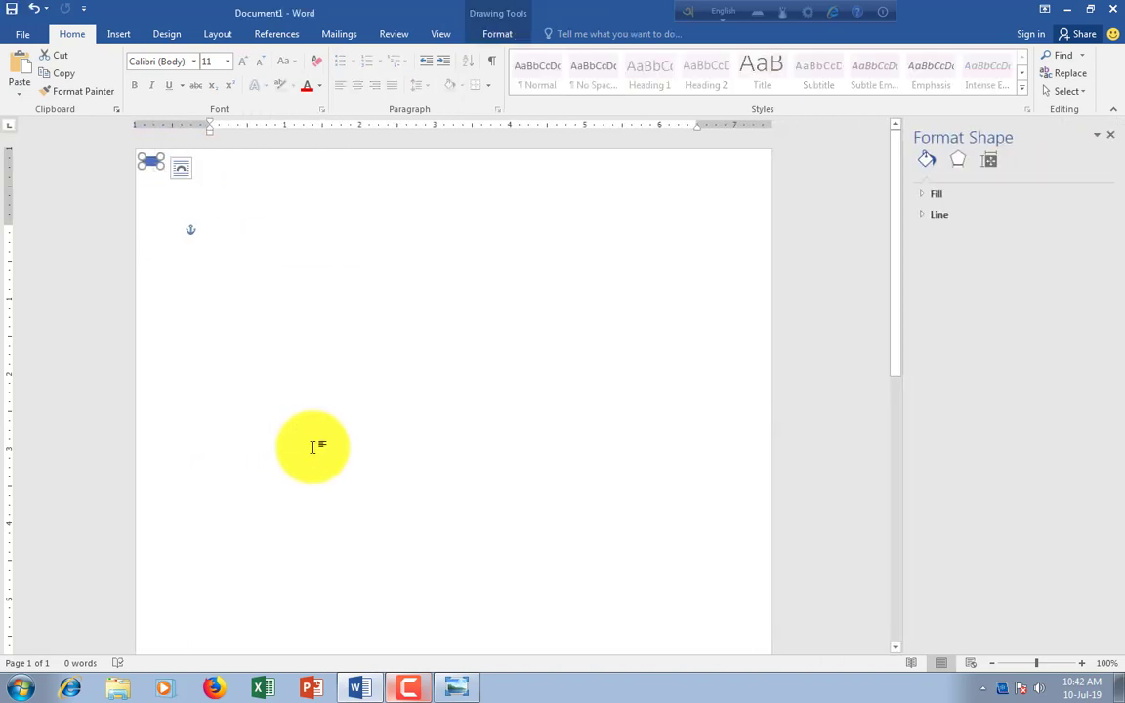
click(937, 199)
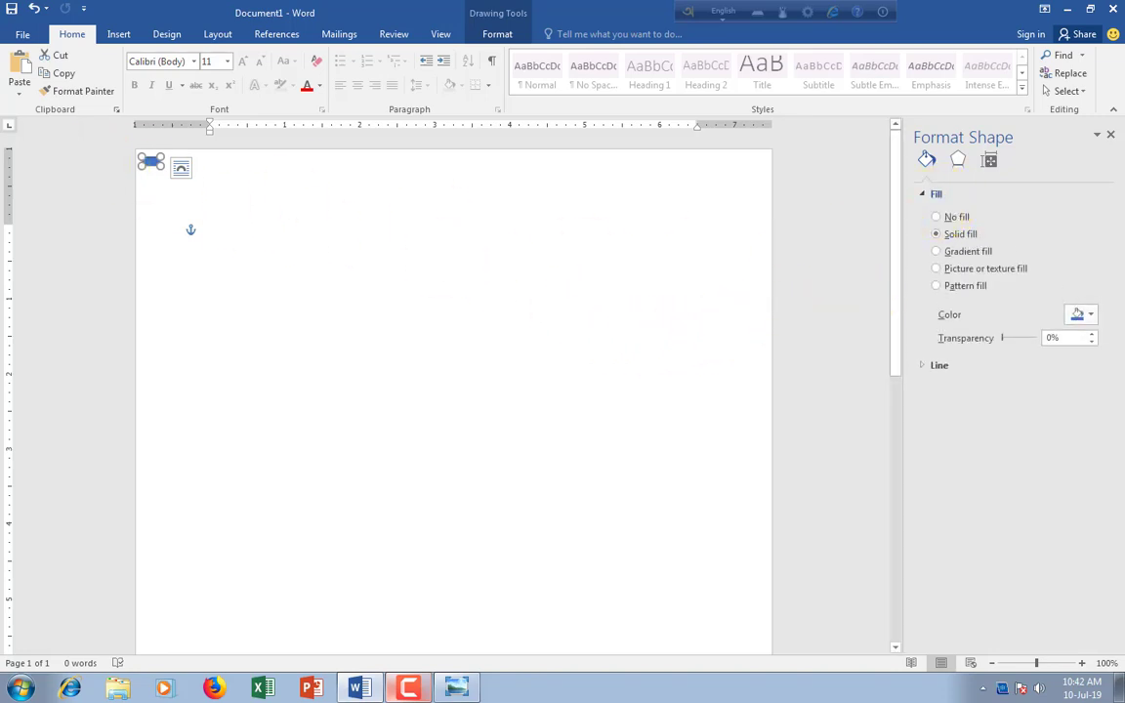
click(1084, 314)
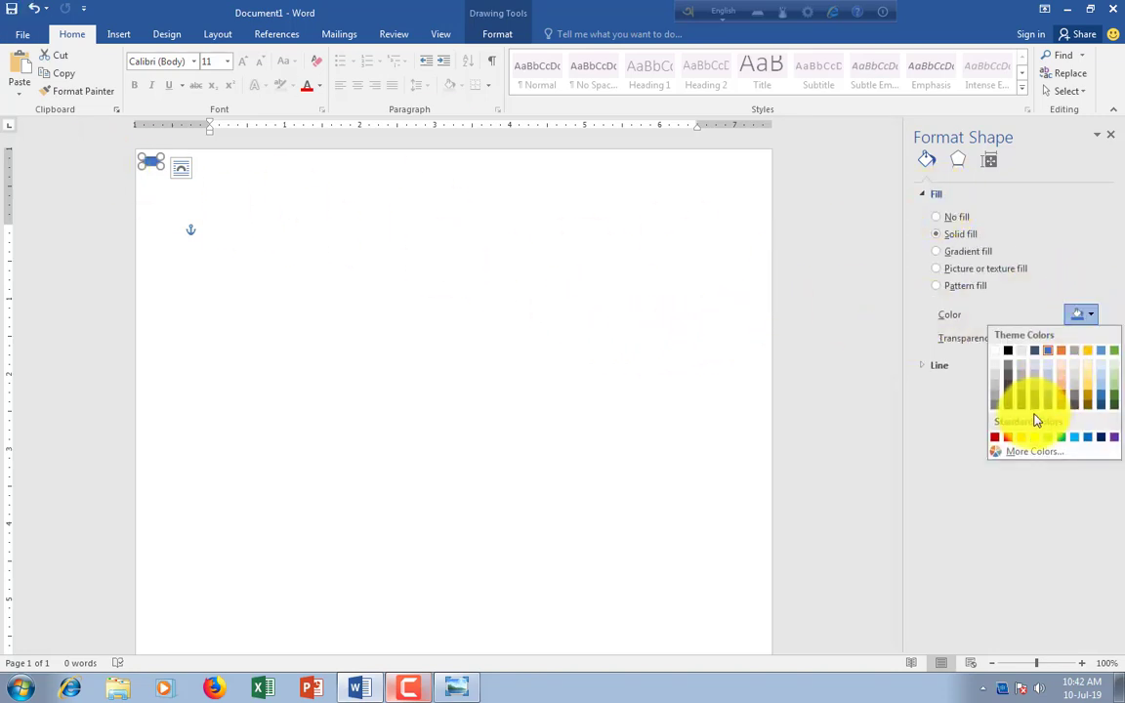
click(1008, 400)
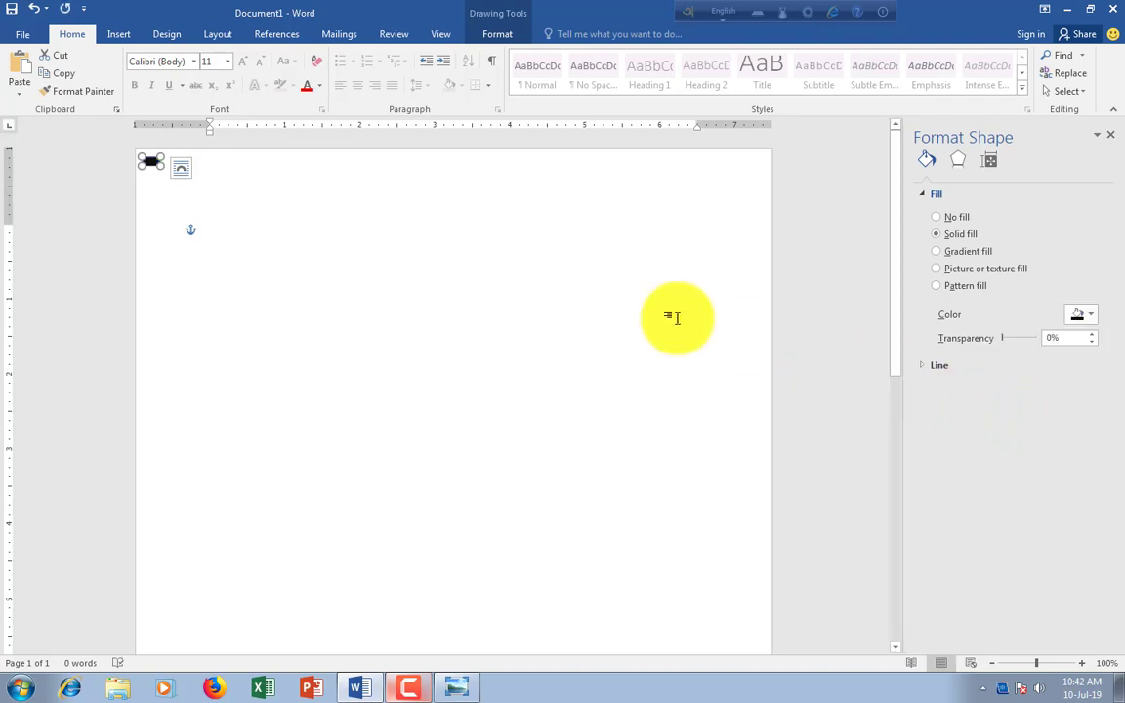
click(439, 230)
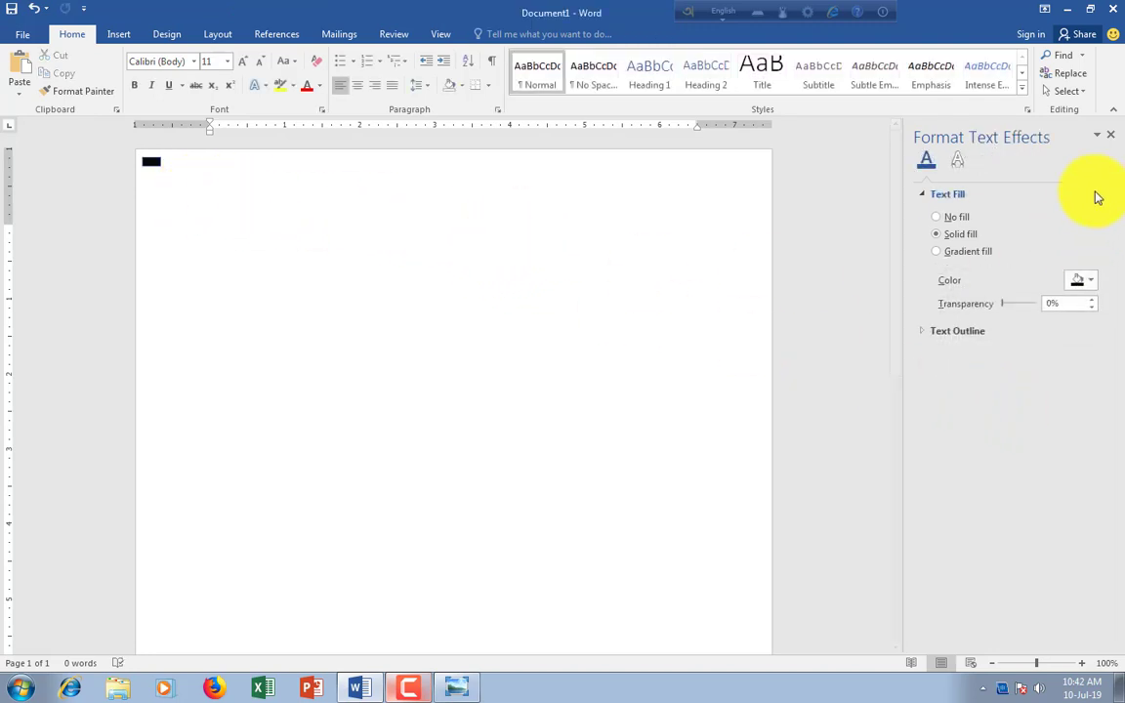
click(1110, 135)
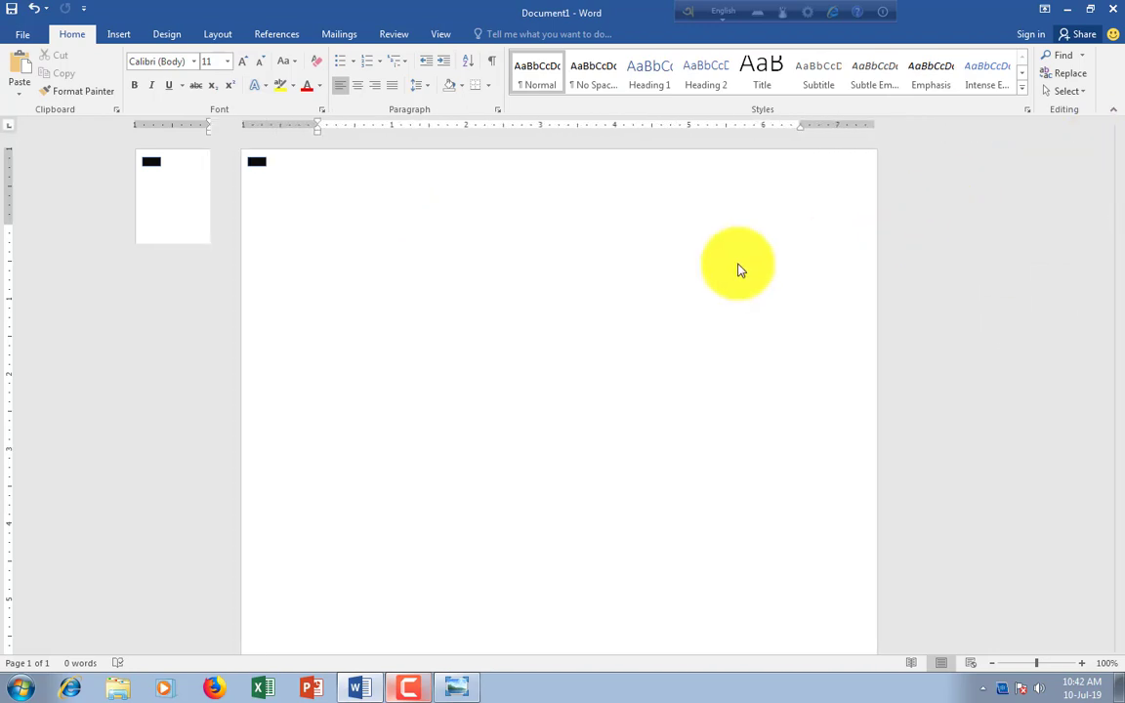
click(262, 165)
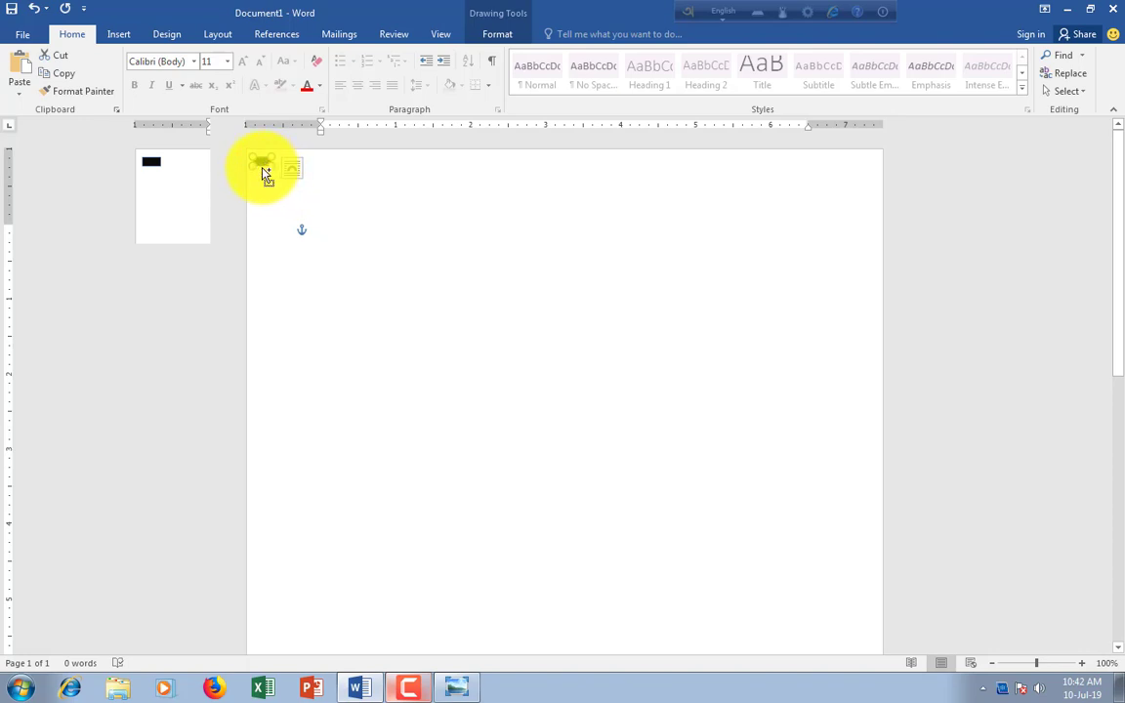
Ctrl-drag copies of the black bar downward to stack a column of timing marks
drag(266, 175, 261, 172)
drag(267, 186, 260, 197)
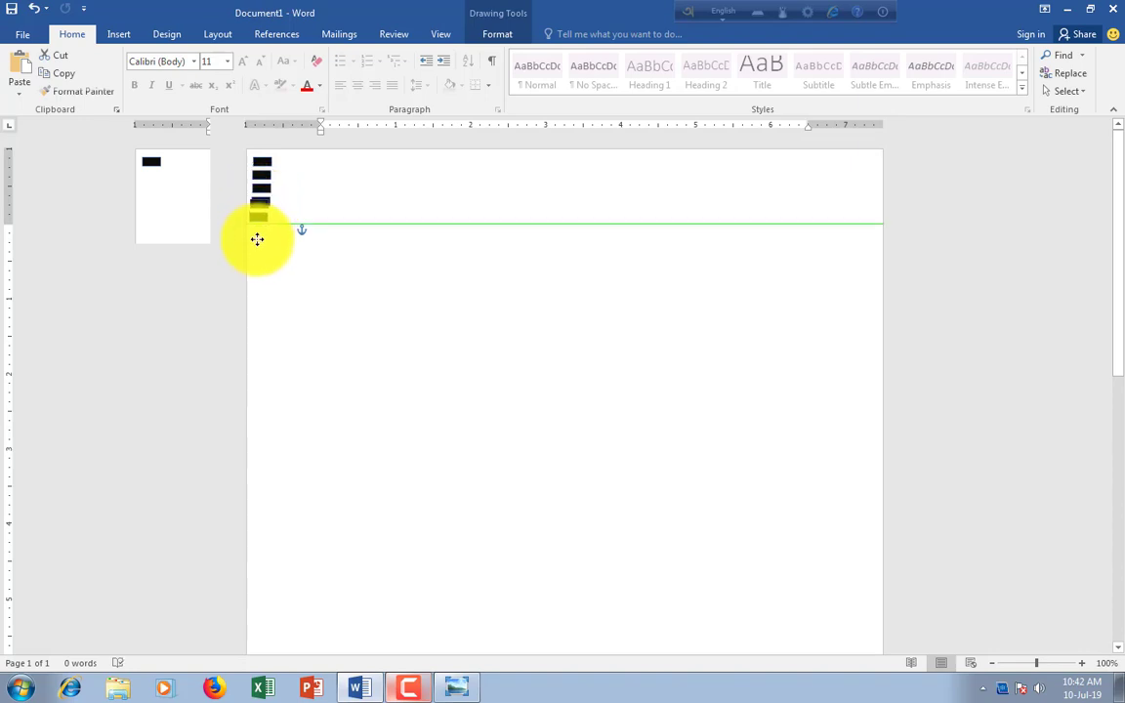
mouse_move(260, 202)
mouse_down()
mouse_move(263, 245)
mouse_move(261, 232)
mouse_up()
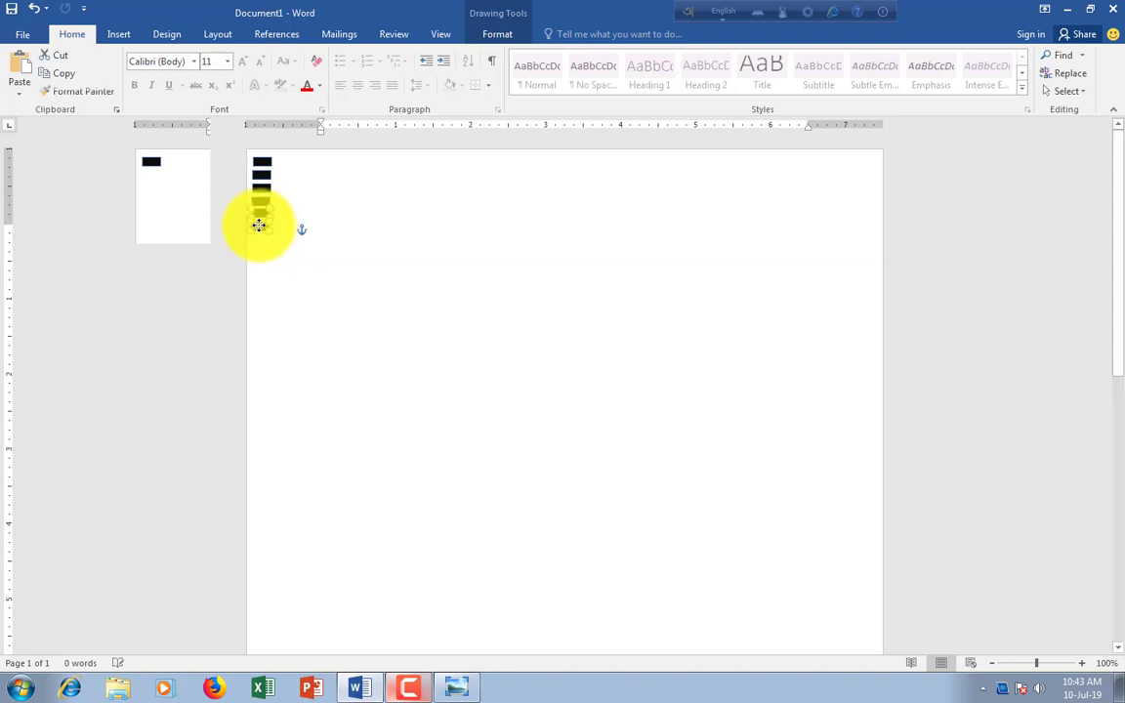
click(318, 254)
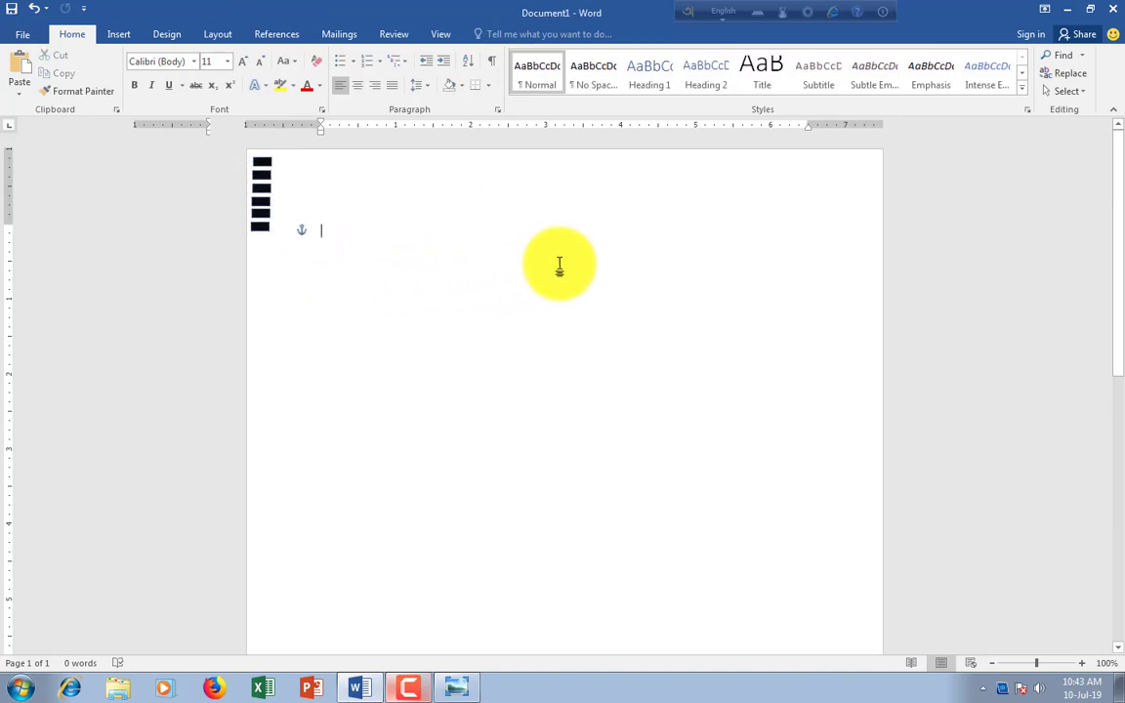
click(259, 213)
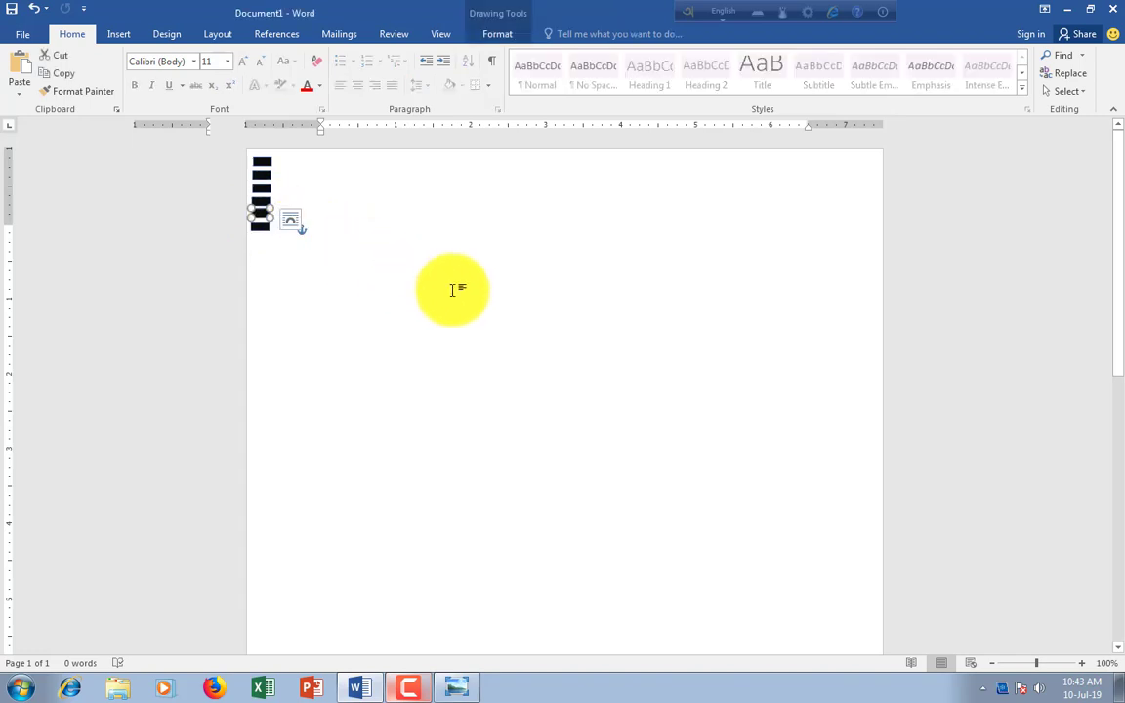
Try selecting the stacked black bars one by one
click(323, 234)
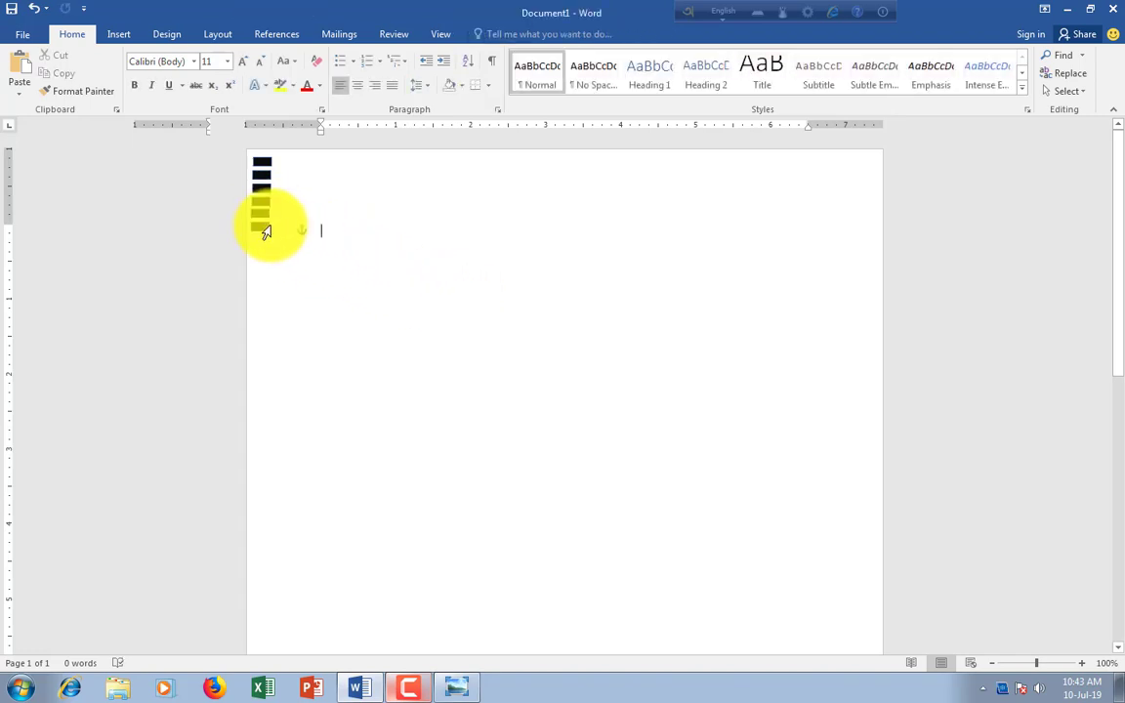
click(264, 202)
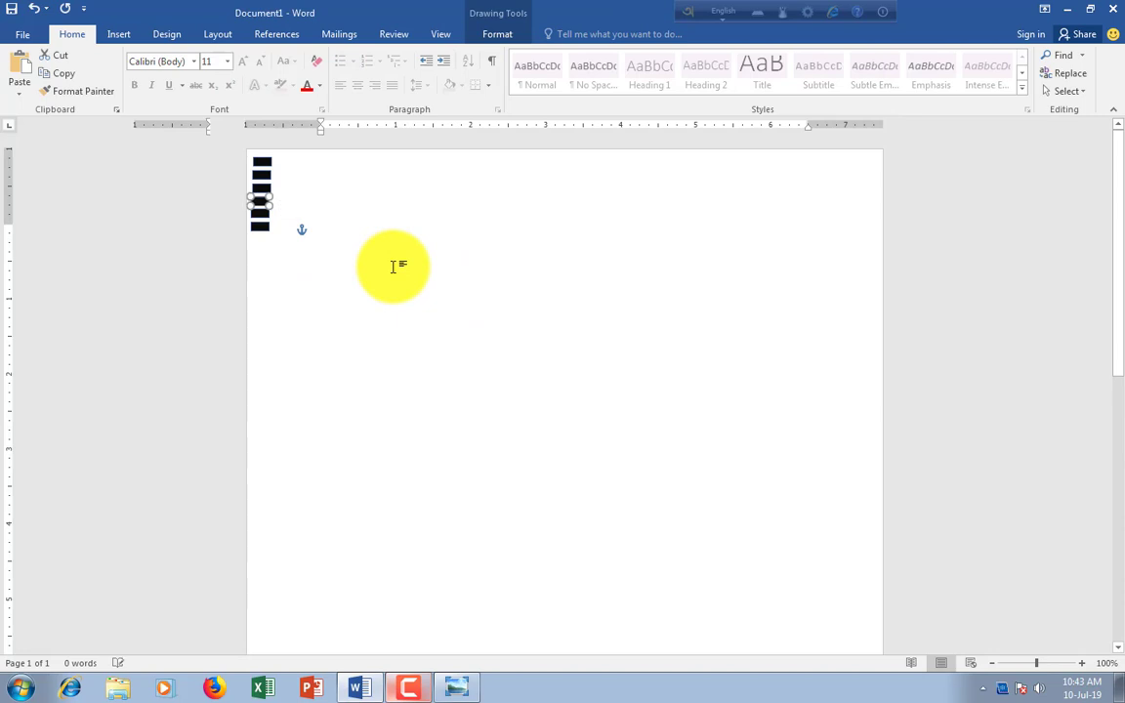
click(262, 185)
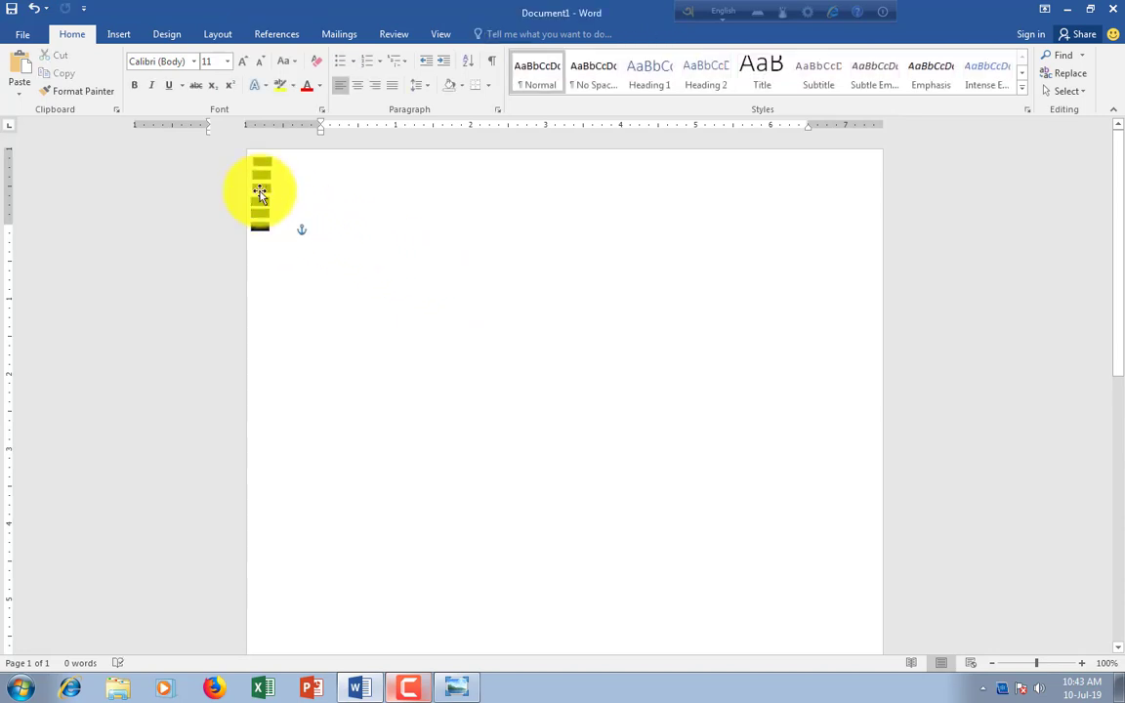
double_click(321, 243)
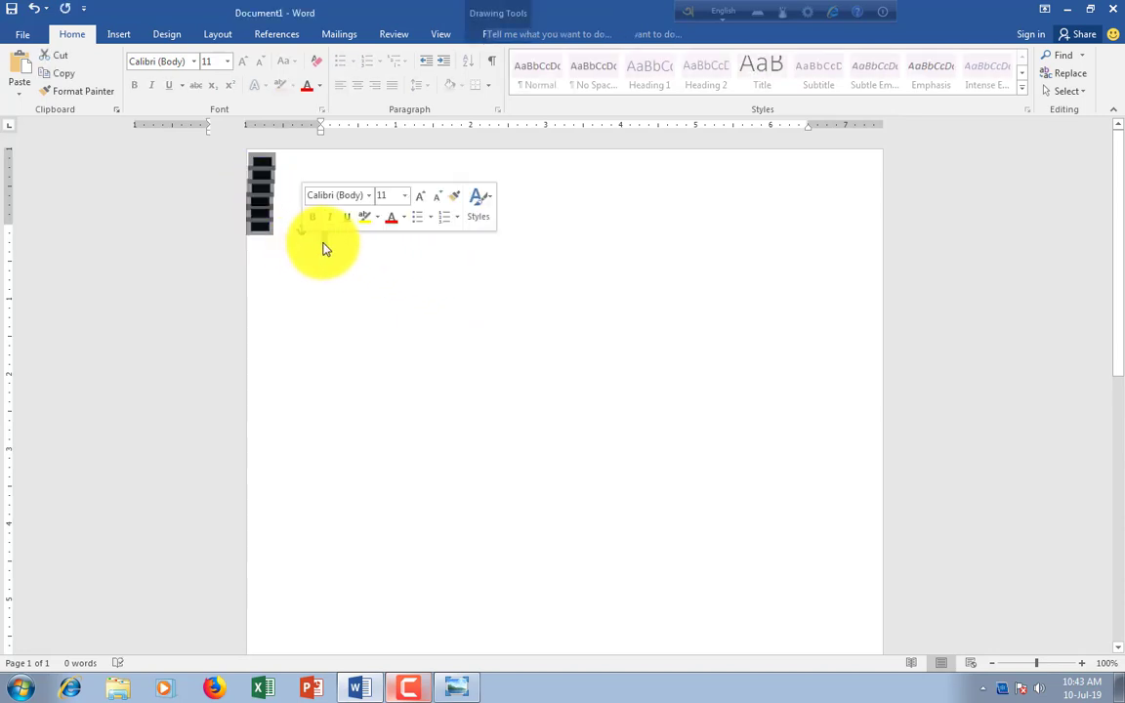
click(327, 168)
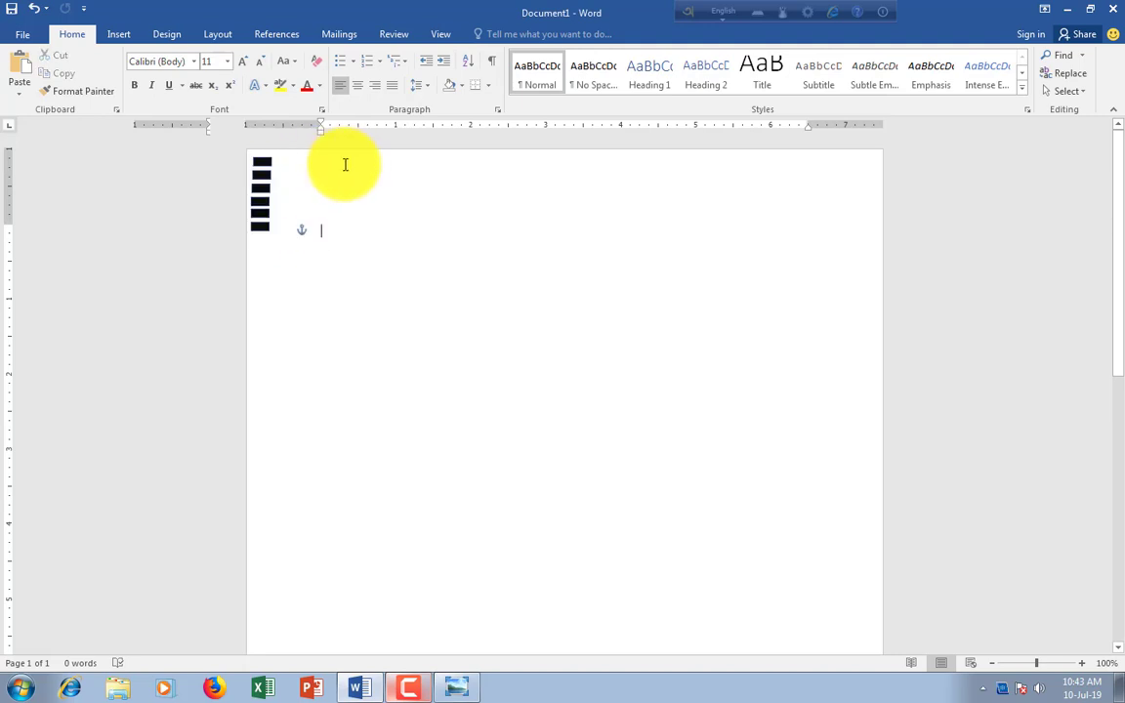
click(263, 186)
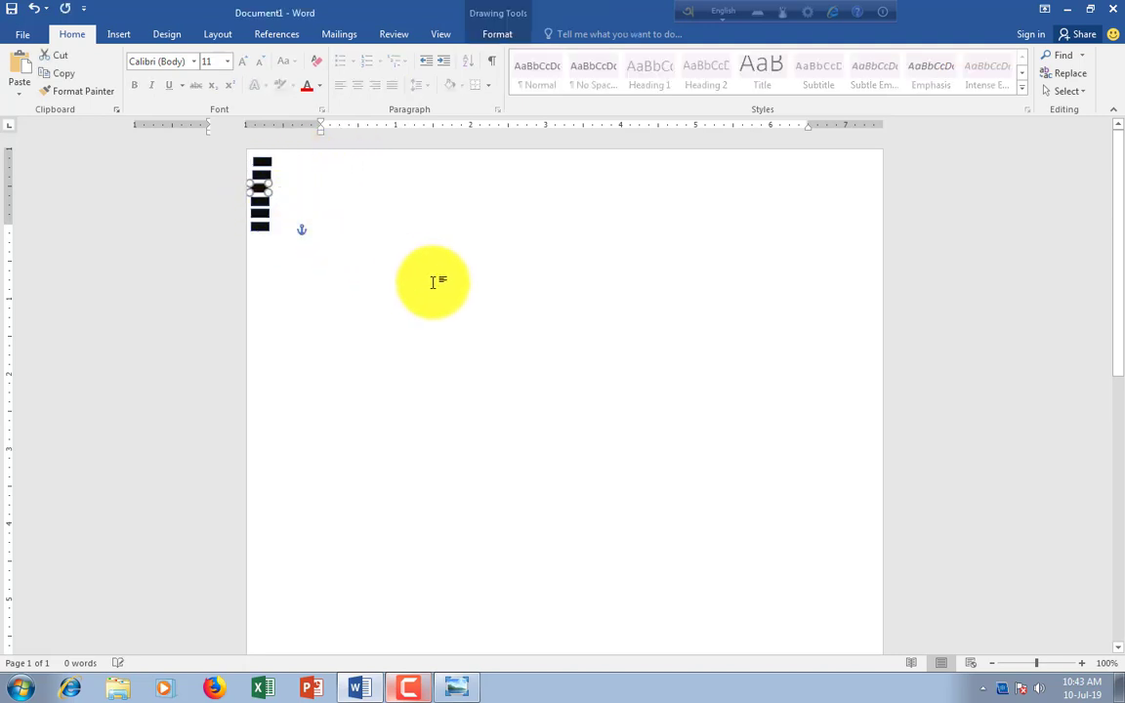
click(314, 234)
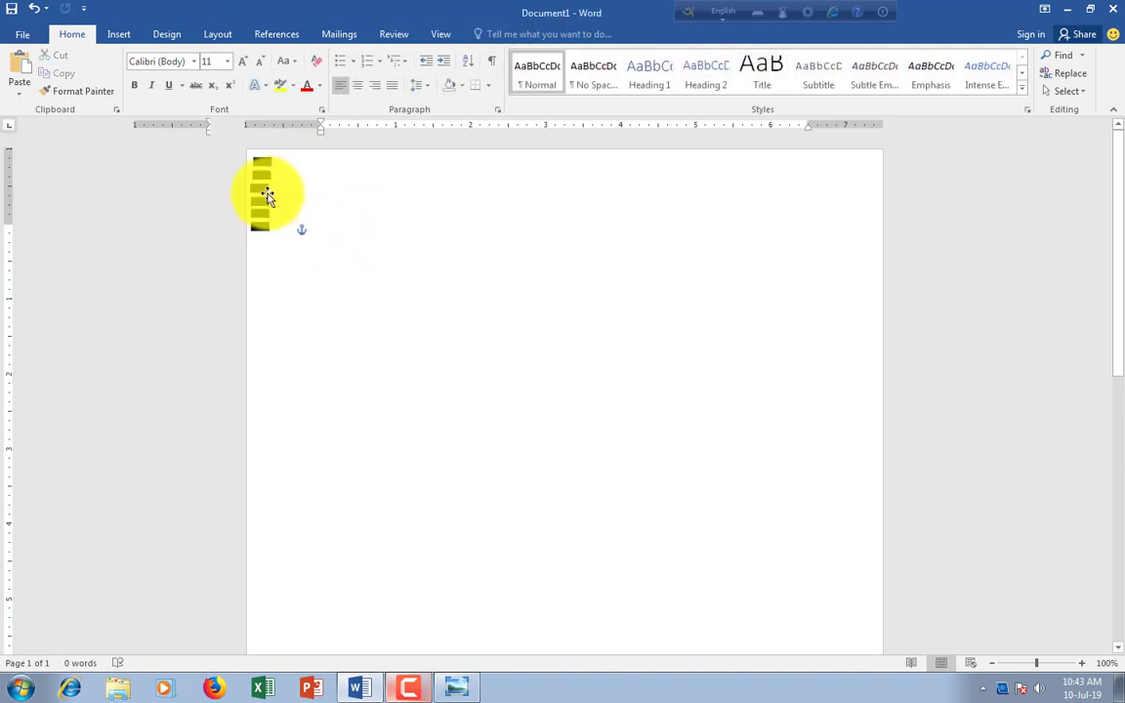
click(360, 269)
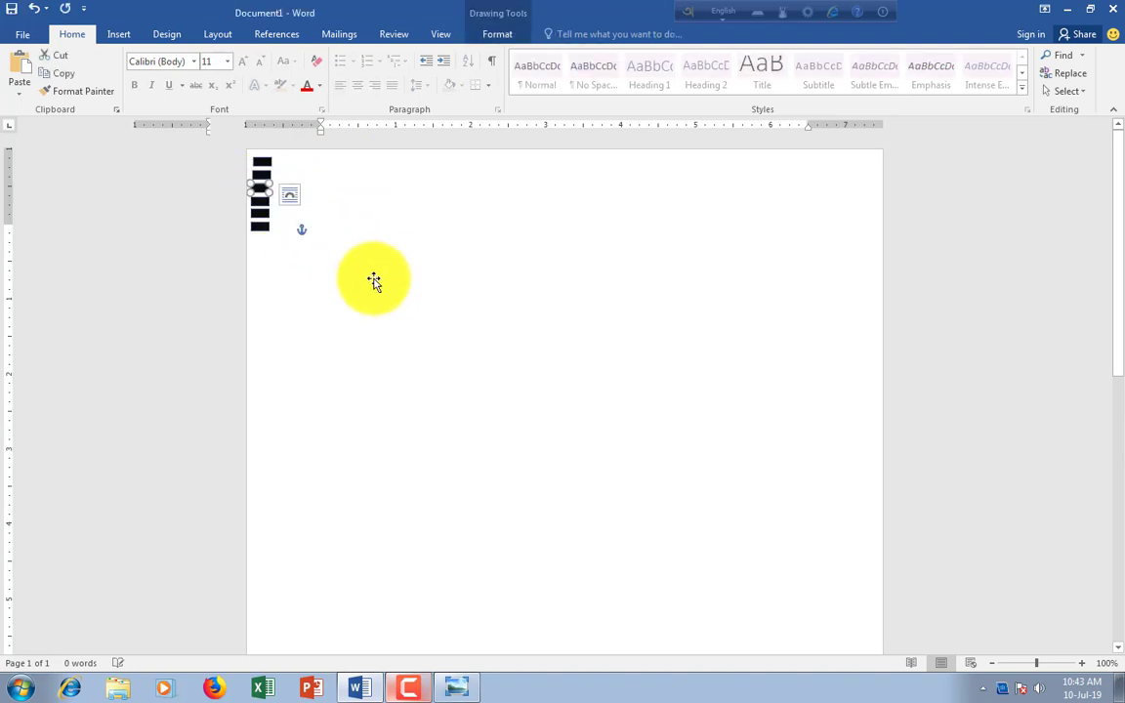
click(263, 179)
click(262, 171)
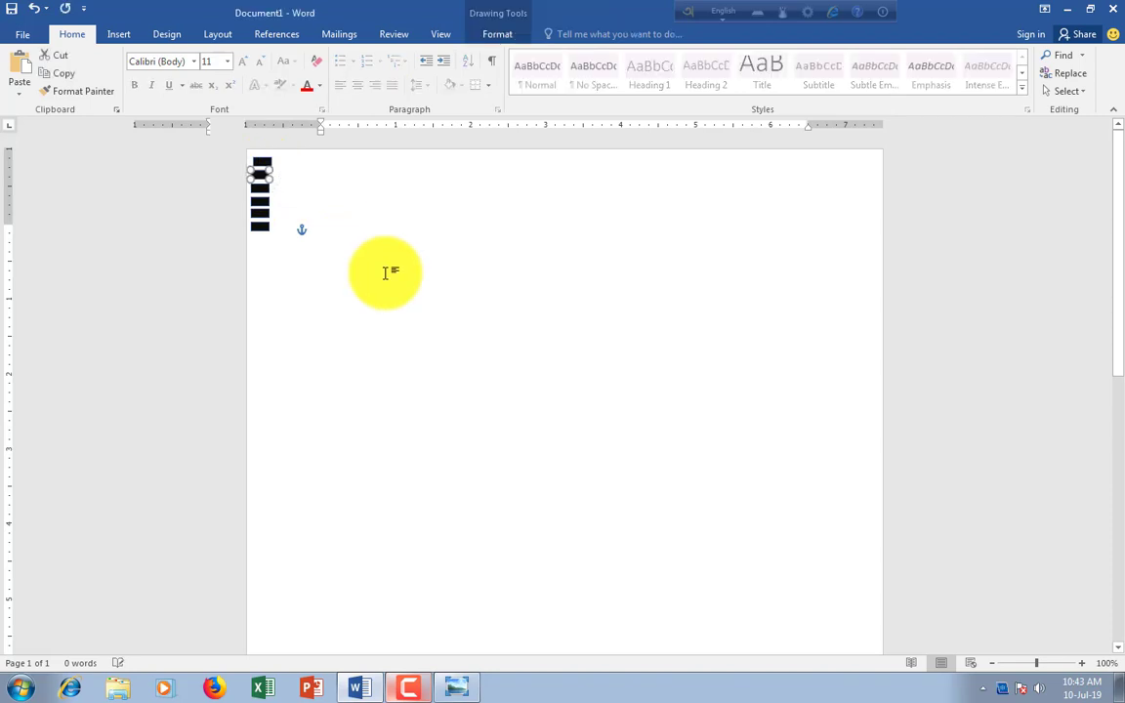
click(370, 221)
click(262, 161)
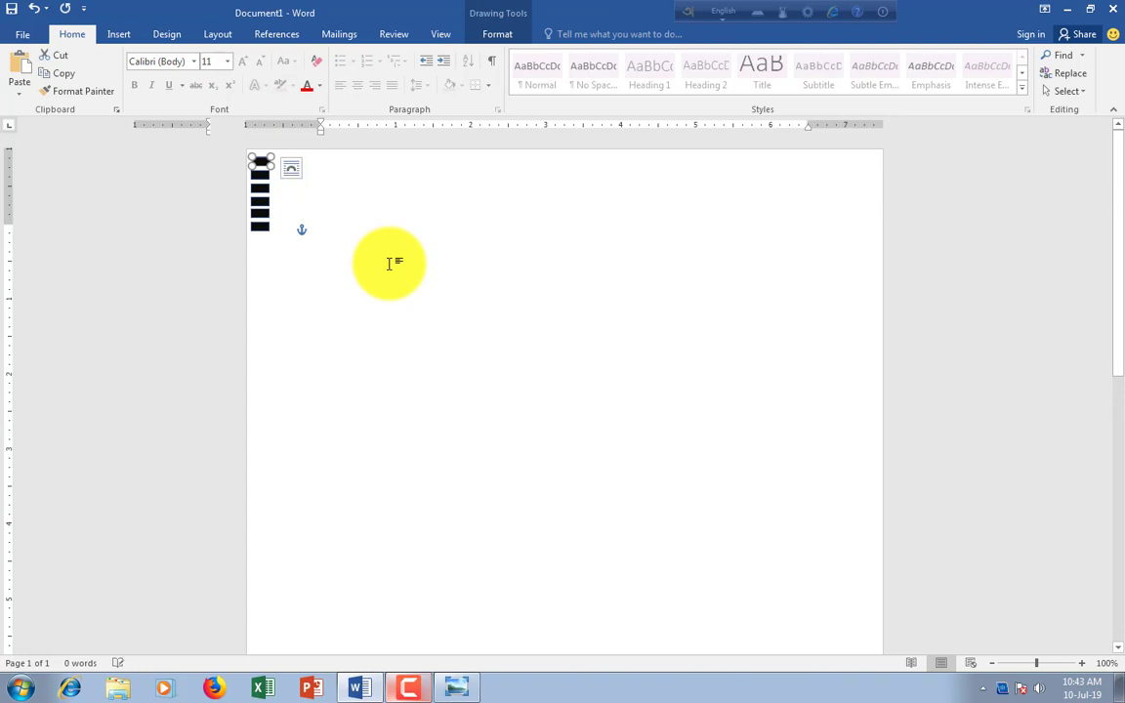
click(411, 304)
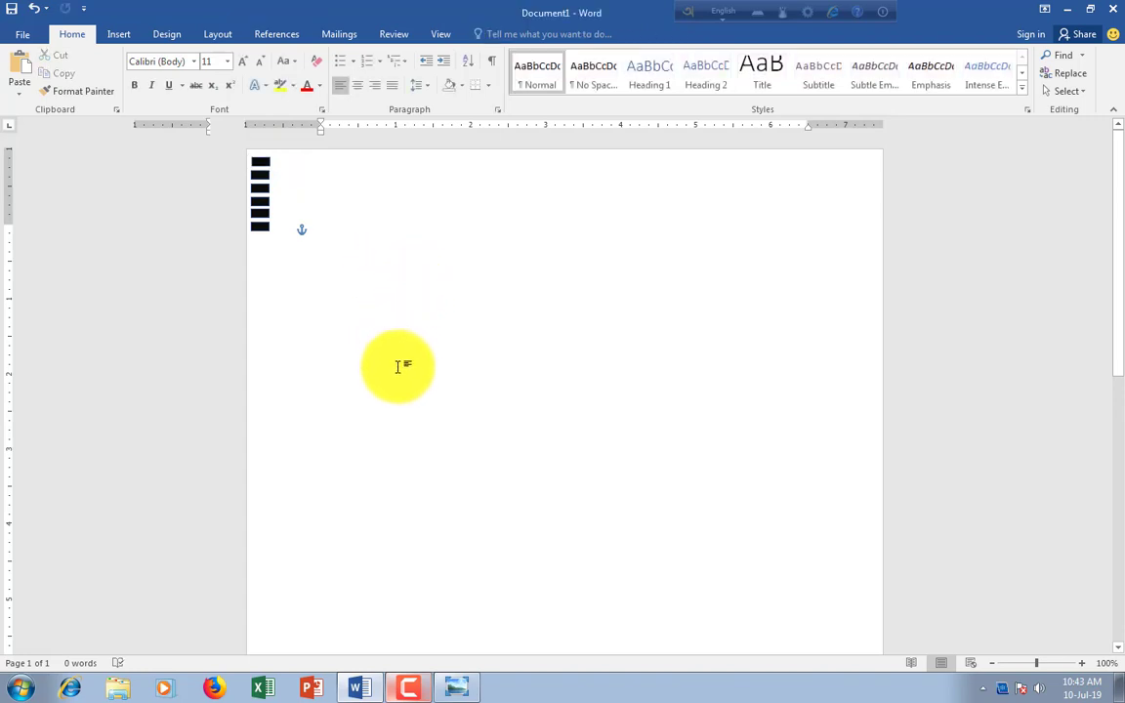
Select all six stacked bars and group them into one object
click(263, 182)
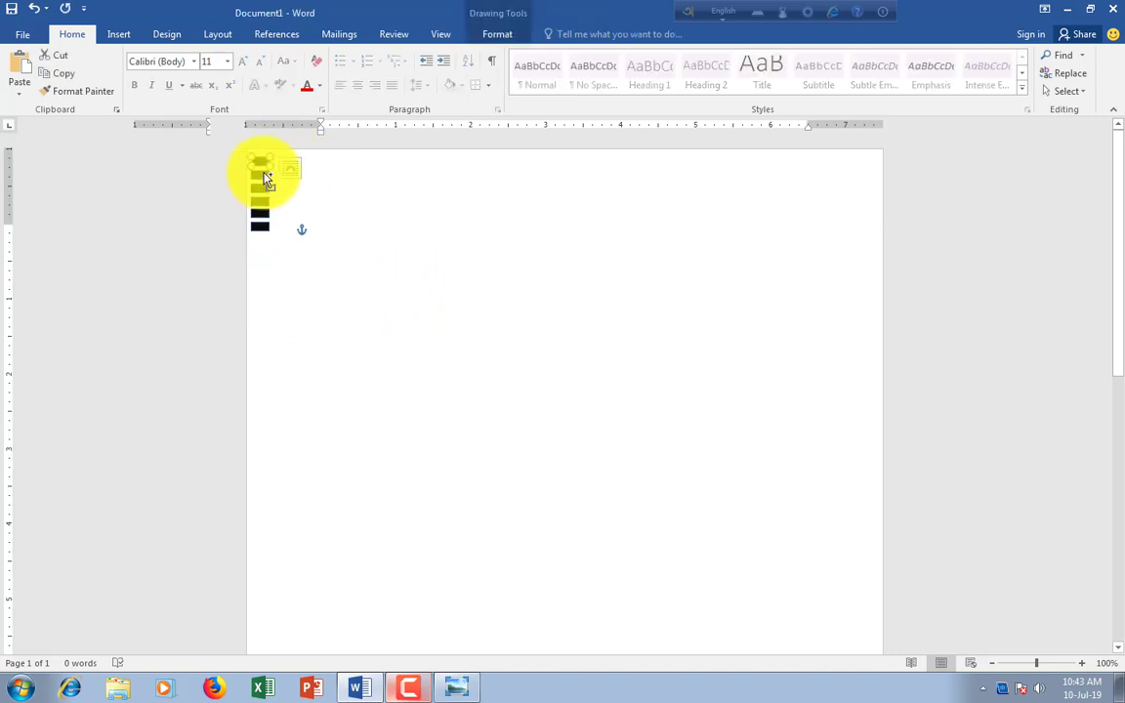
click(271, 195)
shift+click(271, 210)
right_click(259, 206)
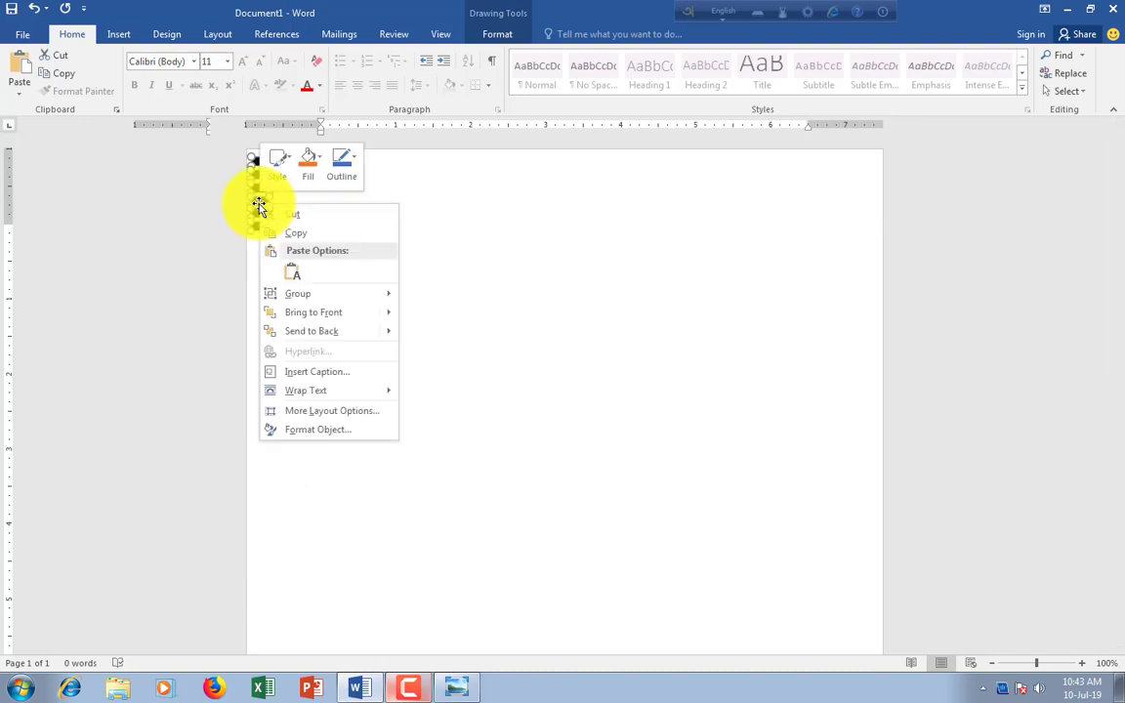
mouse_move(308, 294)
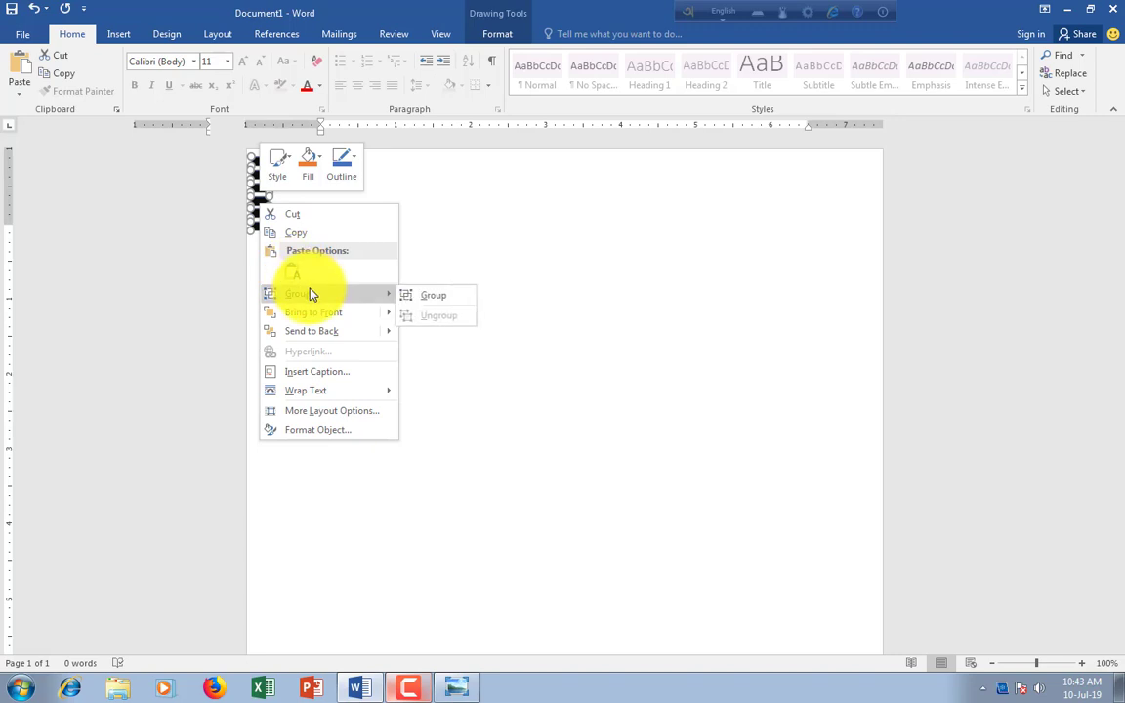
click(429, 301)
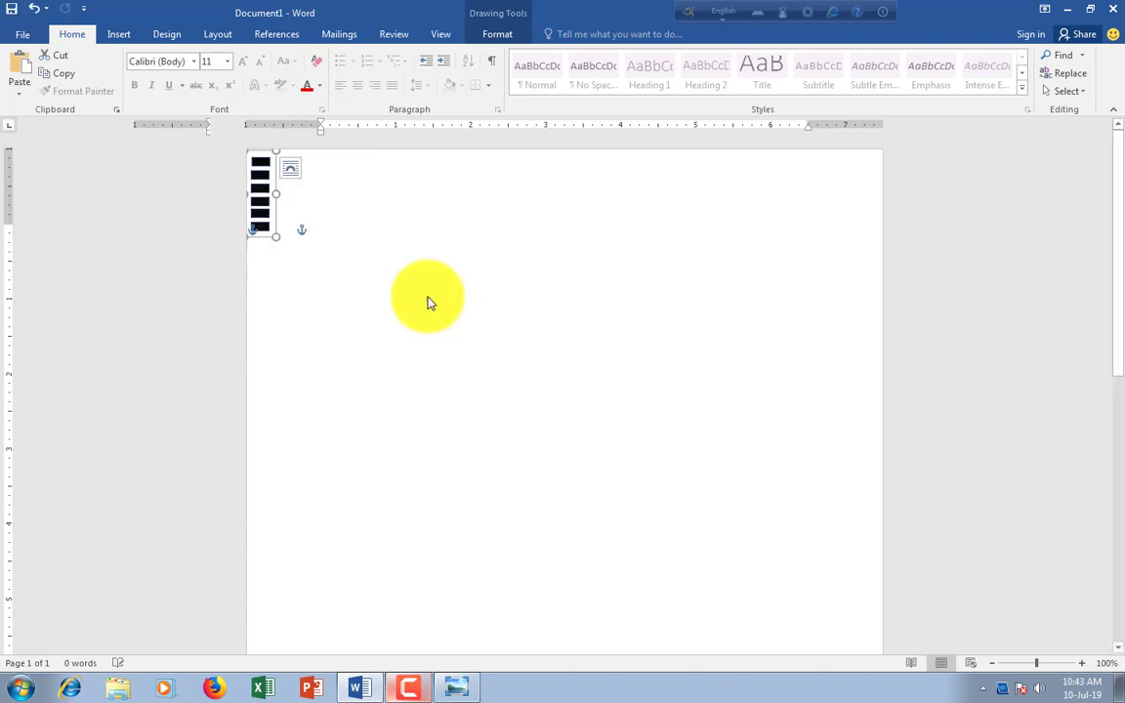
click(385, 309)
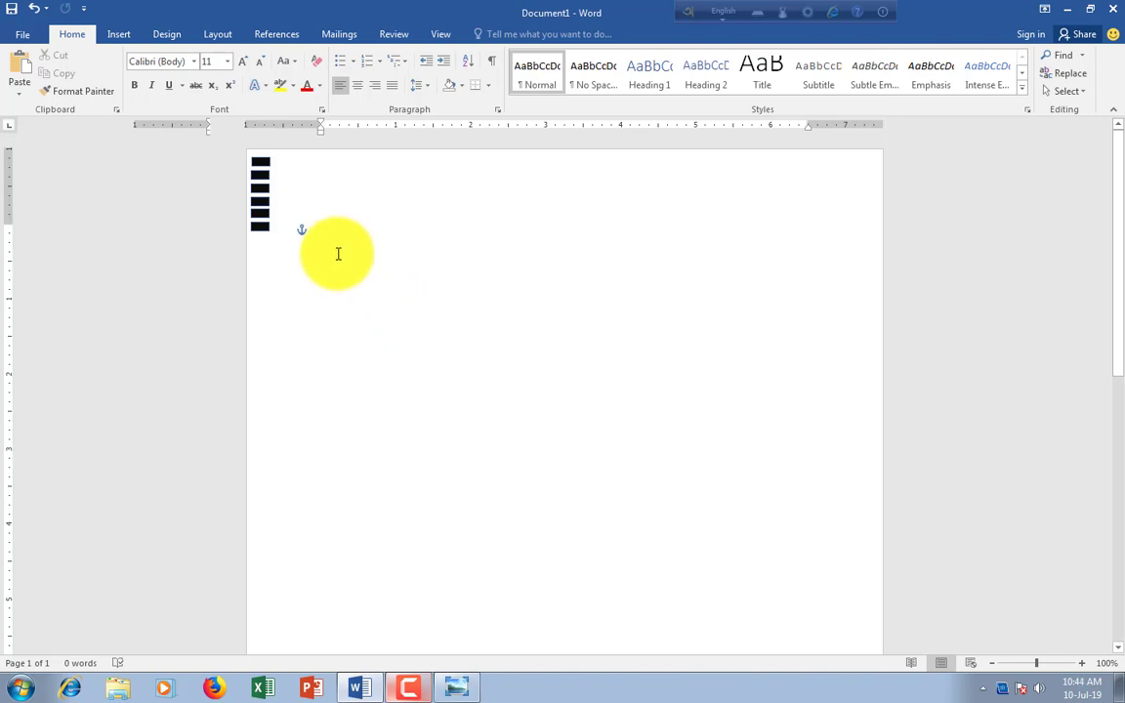
Drag the grouped bars down the page to place the lower timing-mark column
click(262, 205)
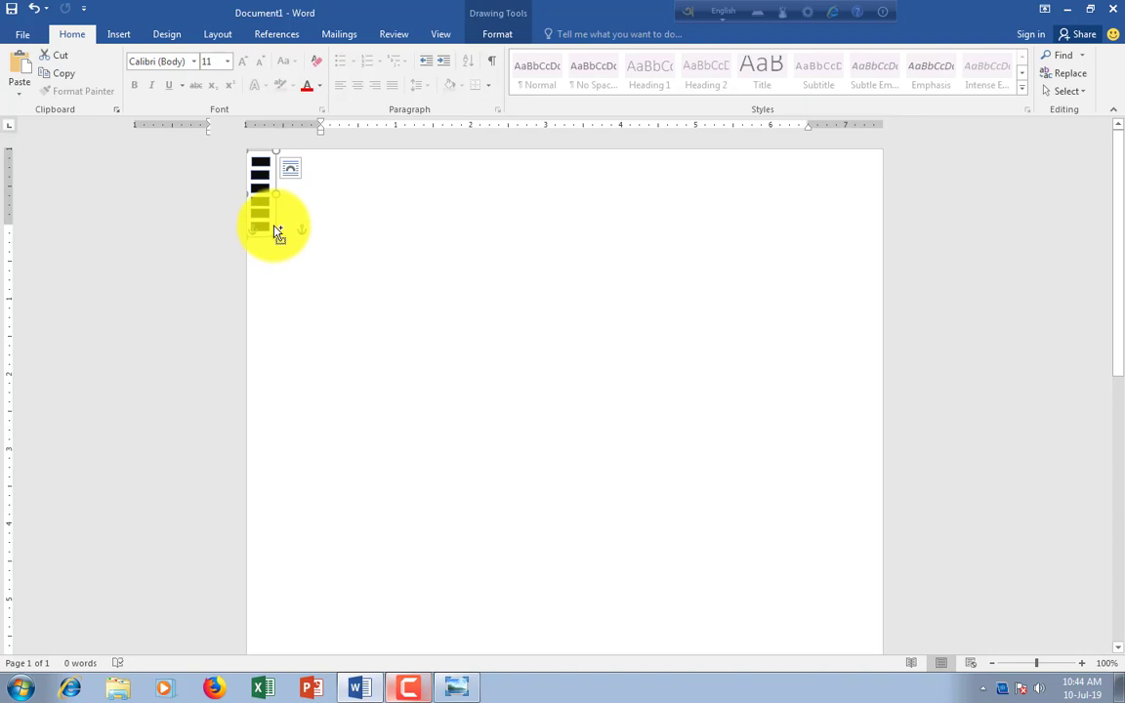
mouse_move(278, 234)
mouse_down()
mouse_move(274, 315)
mouse_move(272, 306)
mouse_up()
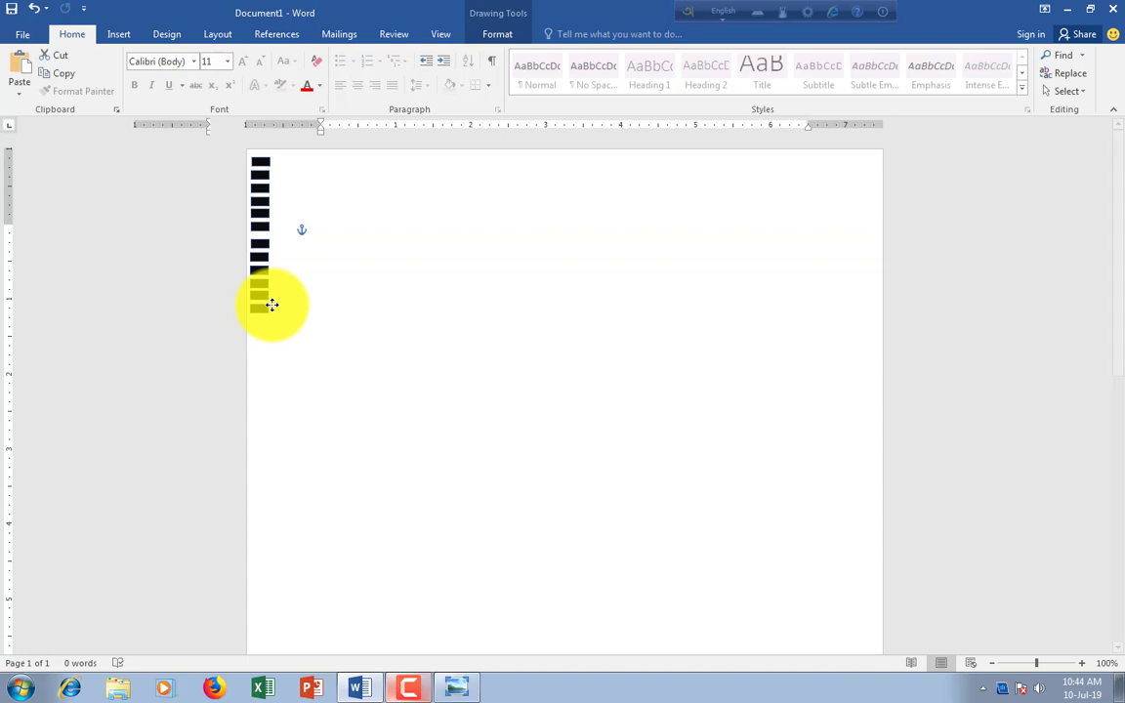
click(272, 306)
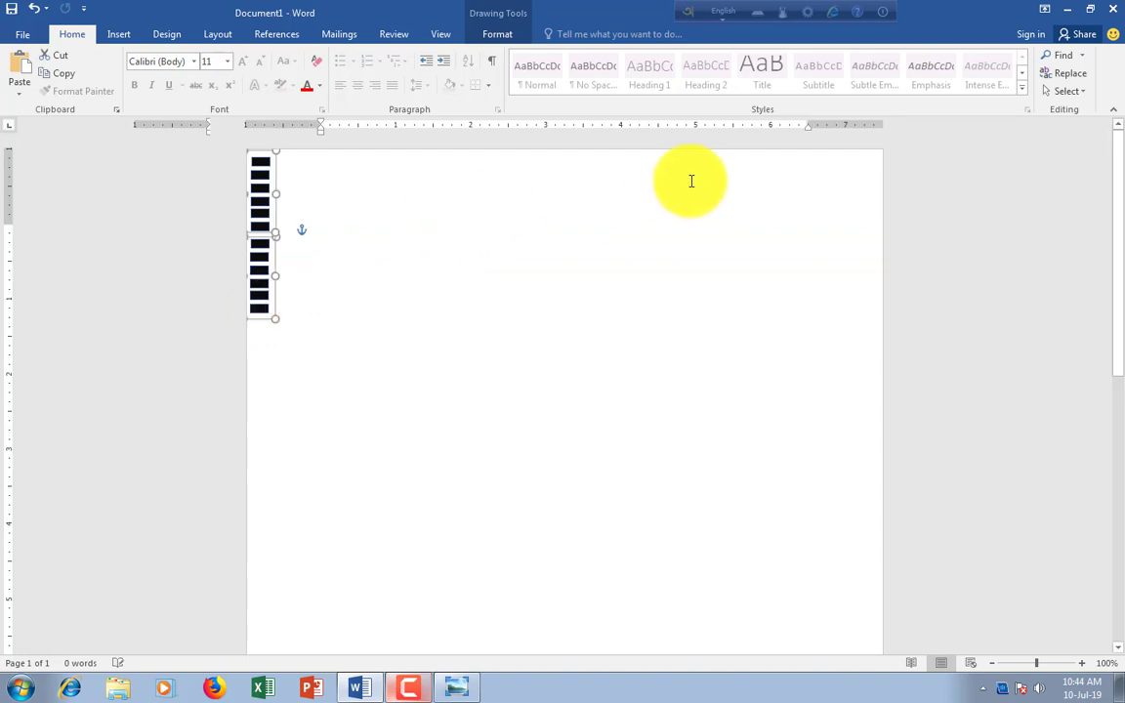
click(412, 685)
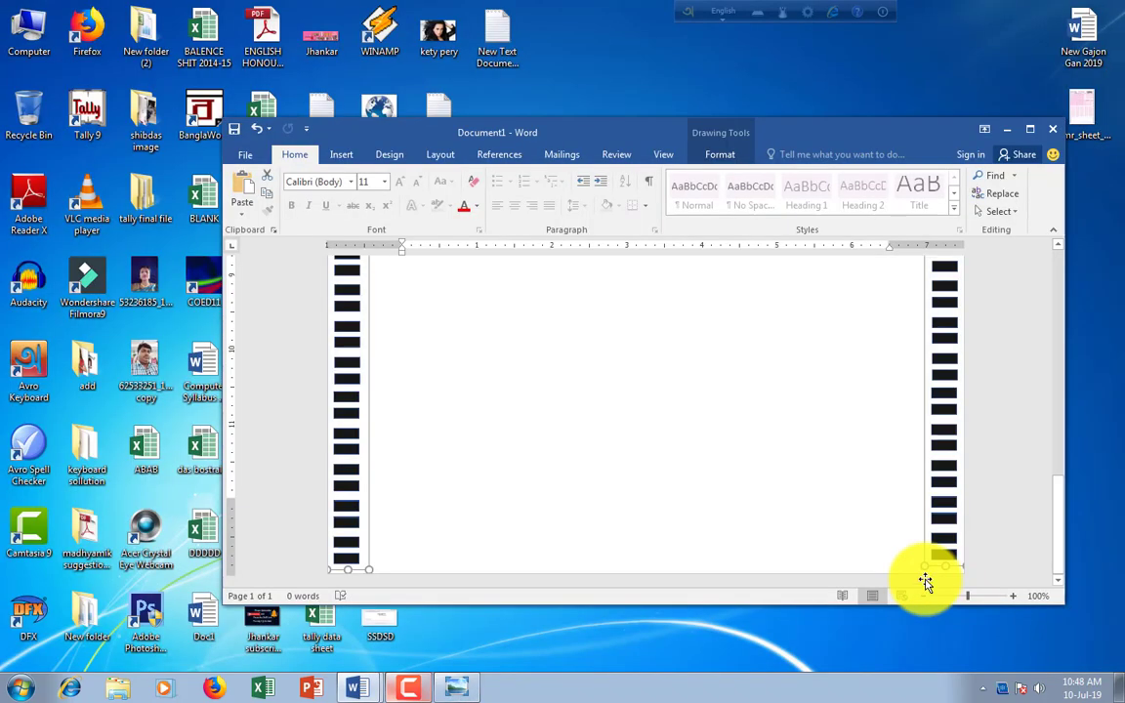
Maximize Word, check both side columns of timing marks, and bring back the sample image
scroll(926, 582, up, 10)
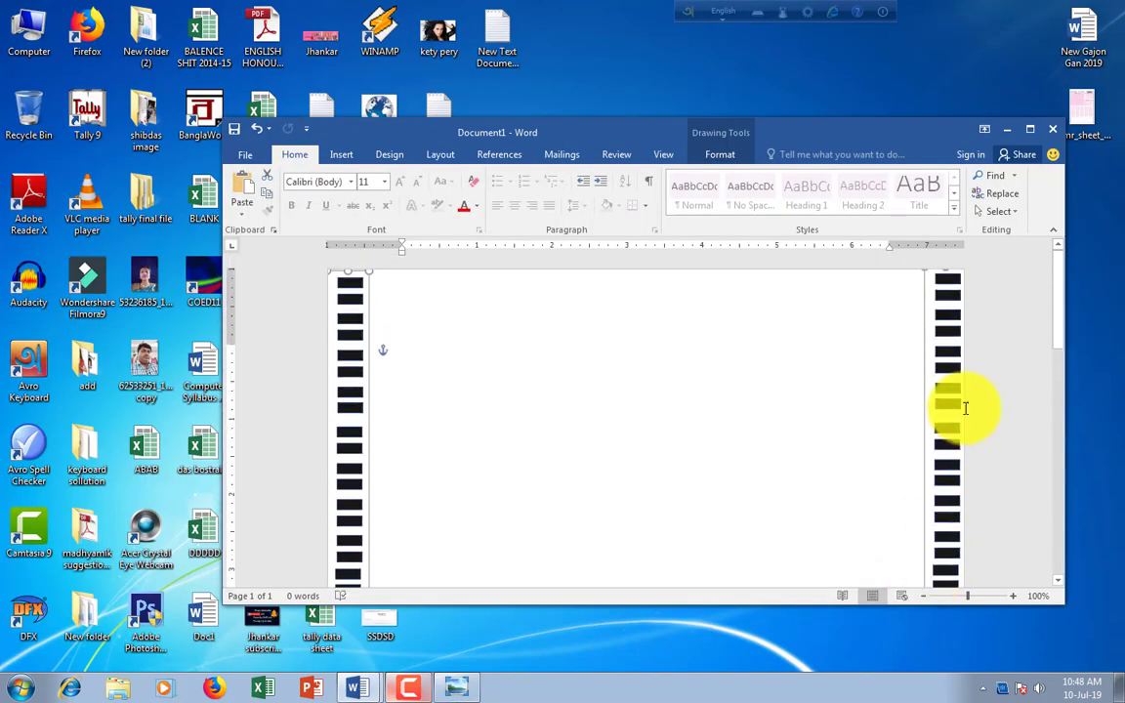
key(super+Up)
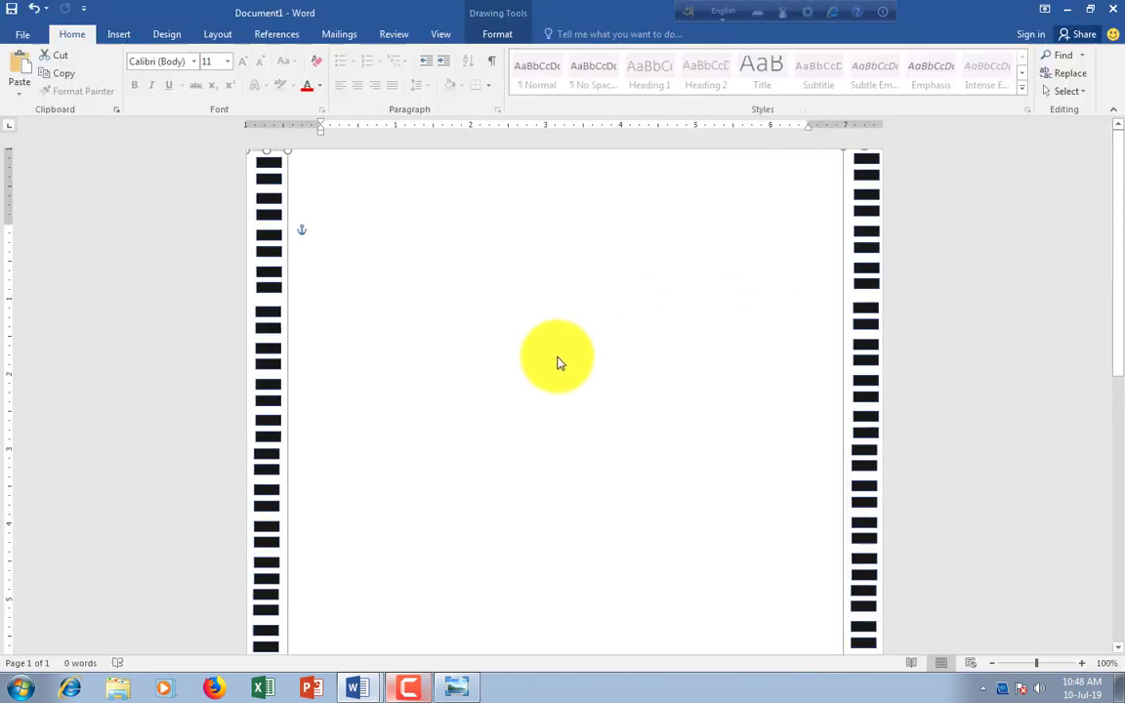
scroll(557, 359, down, 3)
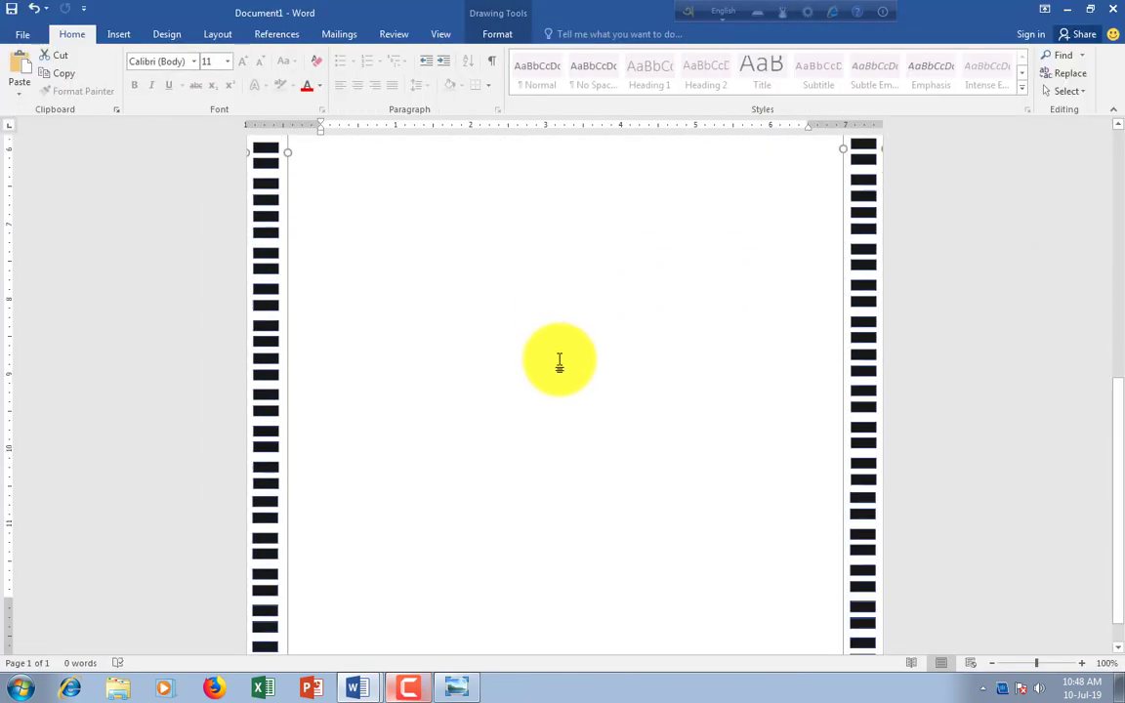
scroll(560, 364, down, 2)
scroll(559, 362, up, 2)
scroll(558, 363, up, 2)
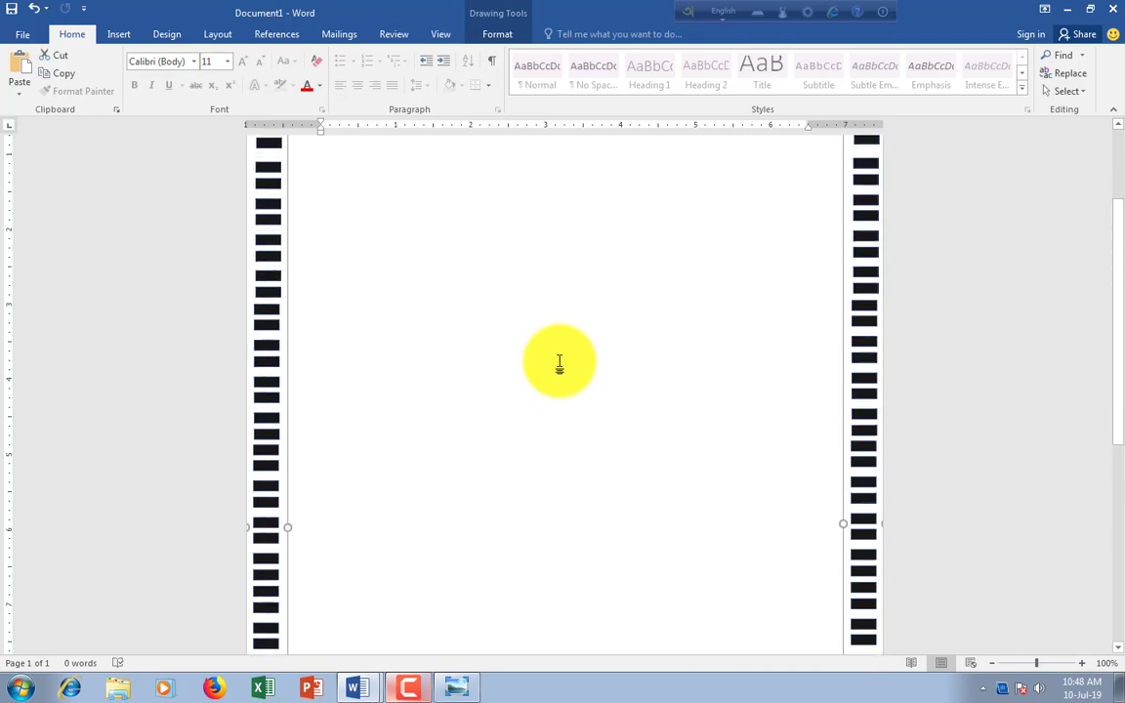
scroll(559, 363, up, 1)
click(491, 326)
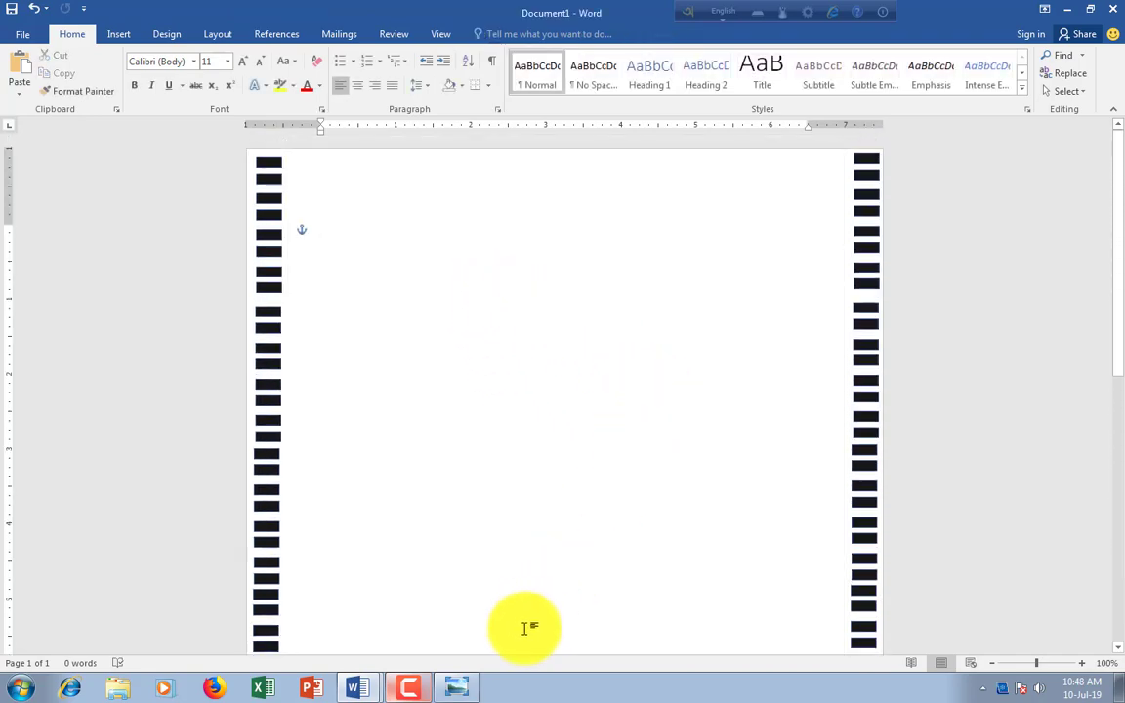
click(465, 692)
Pan the sample sheet to its OMR SHEET header, then minimize Photo Viewer
scroll(422, 424, up, 1)
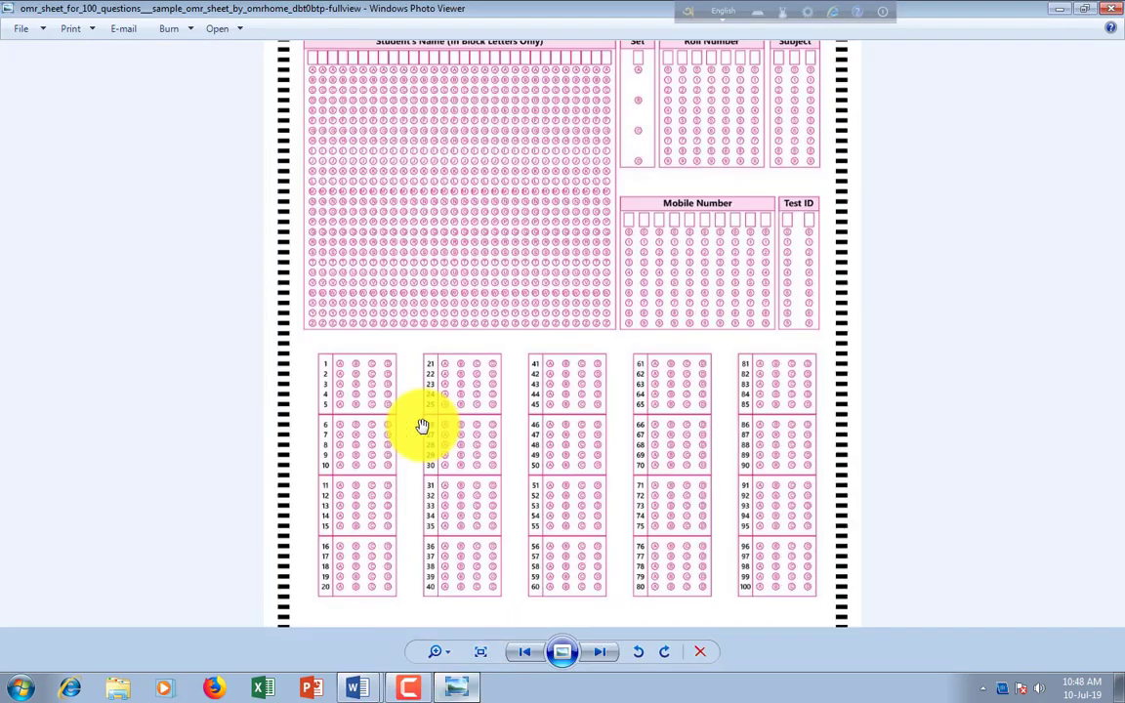
scroll(422, 427, up, 1)
scroll(430, 425, down, 1)
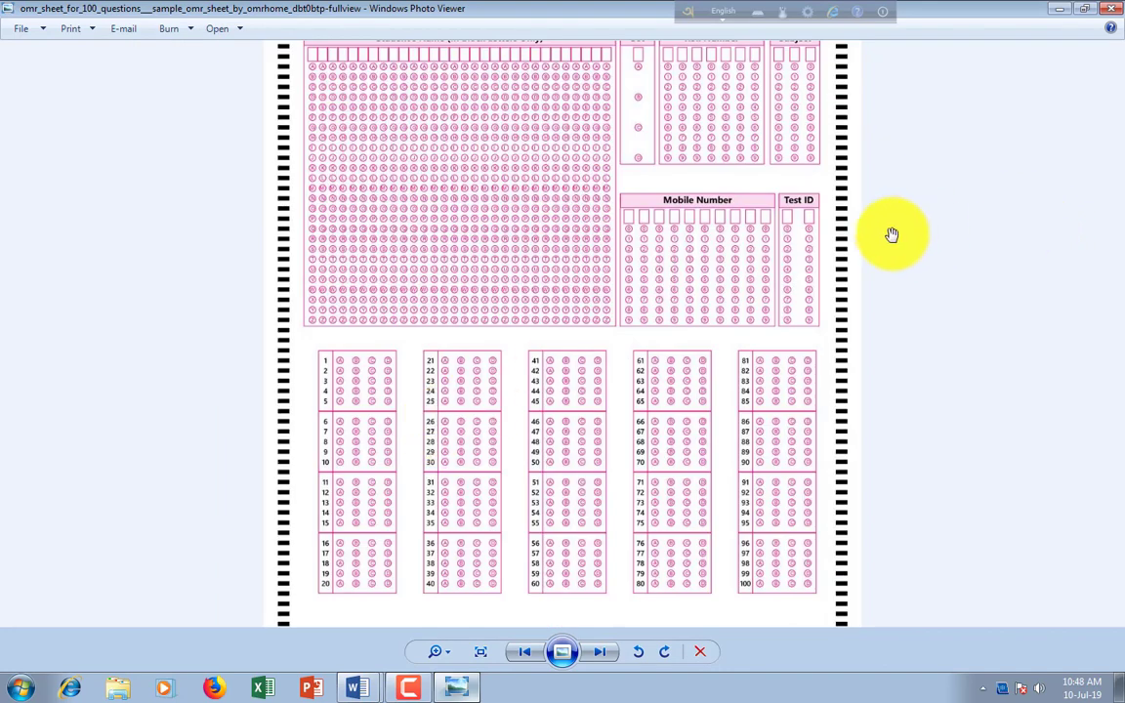
drag(690, 234, 691, 434)
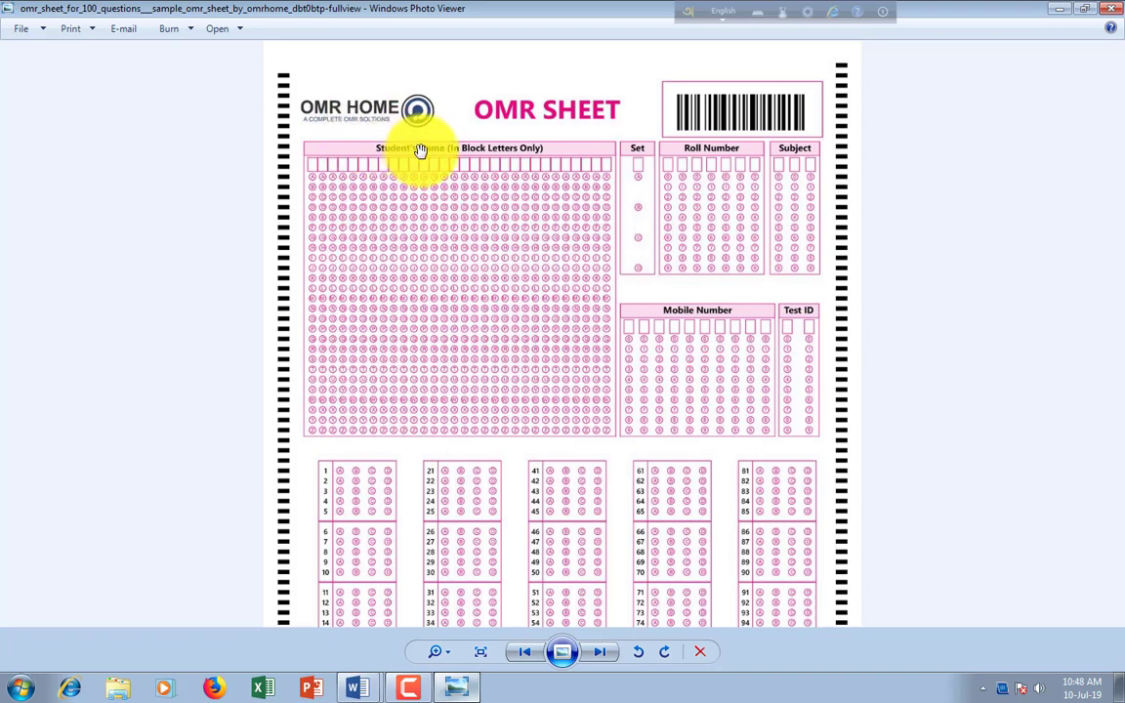
click(1068, 9)
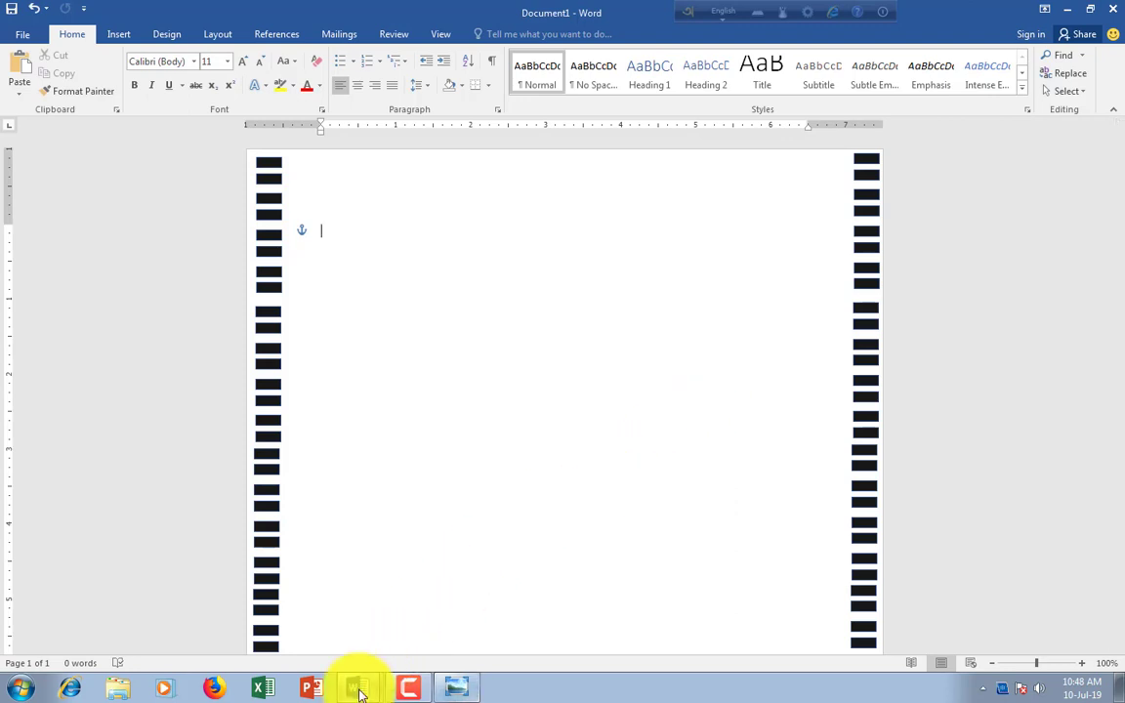
mouse_move(357, 681)
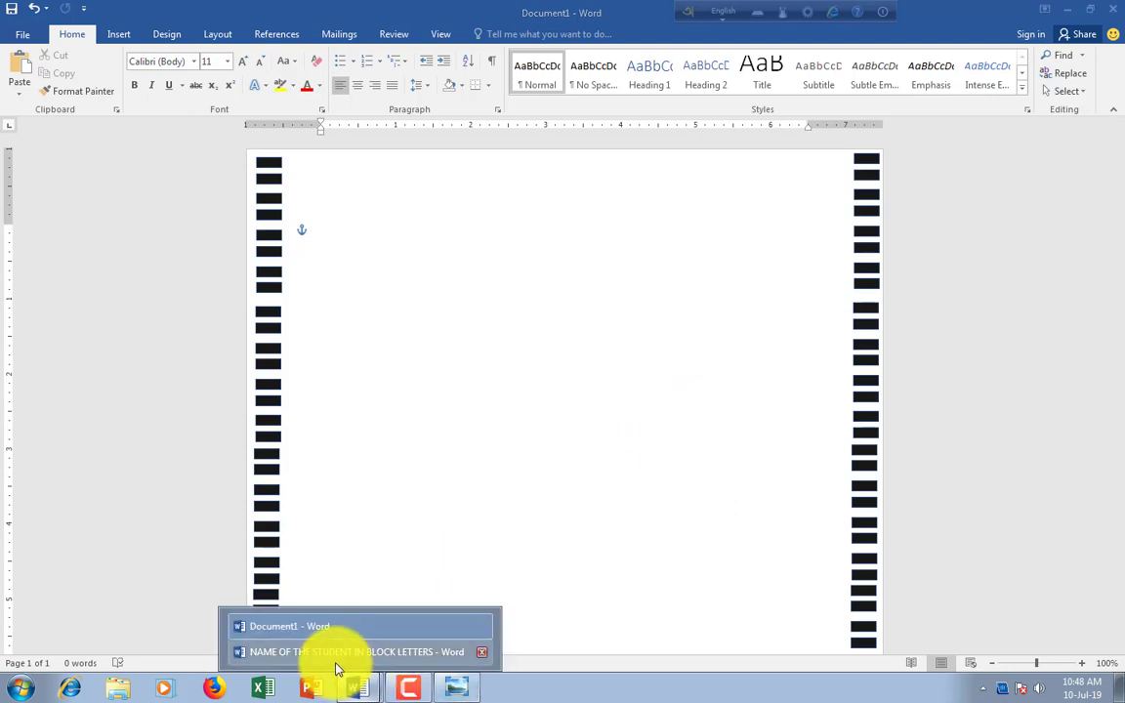
click(342, 652)
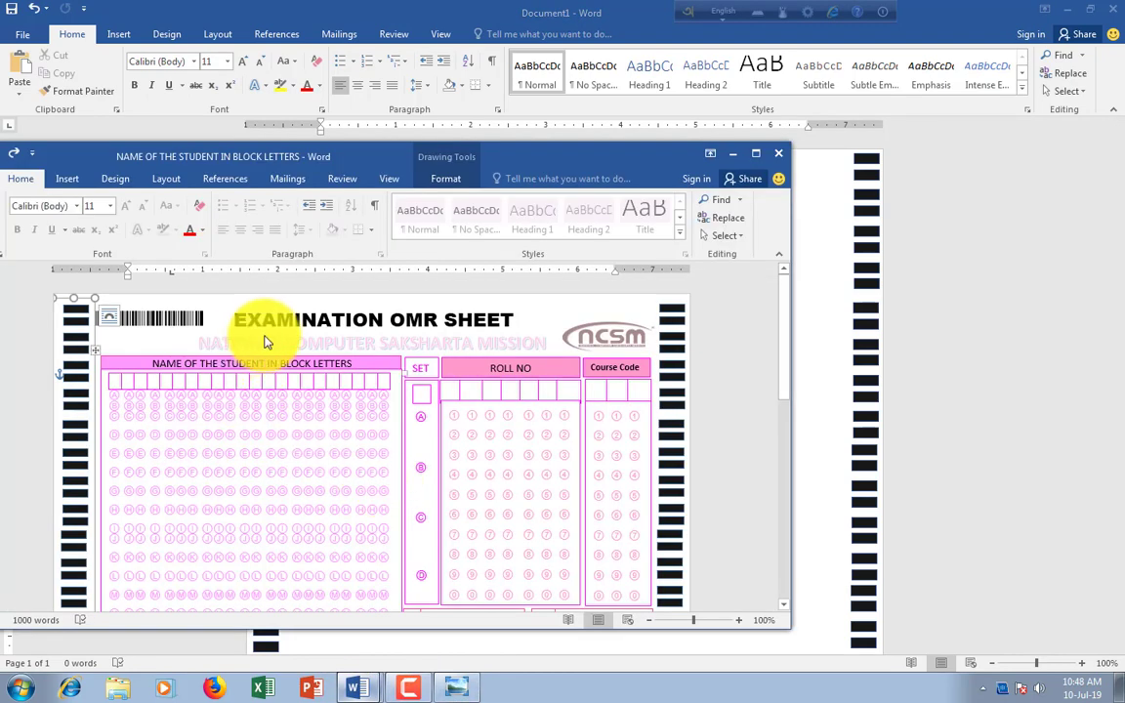
click(756, 153)
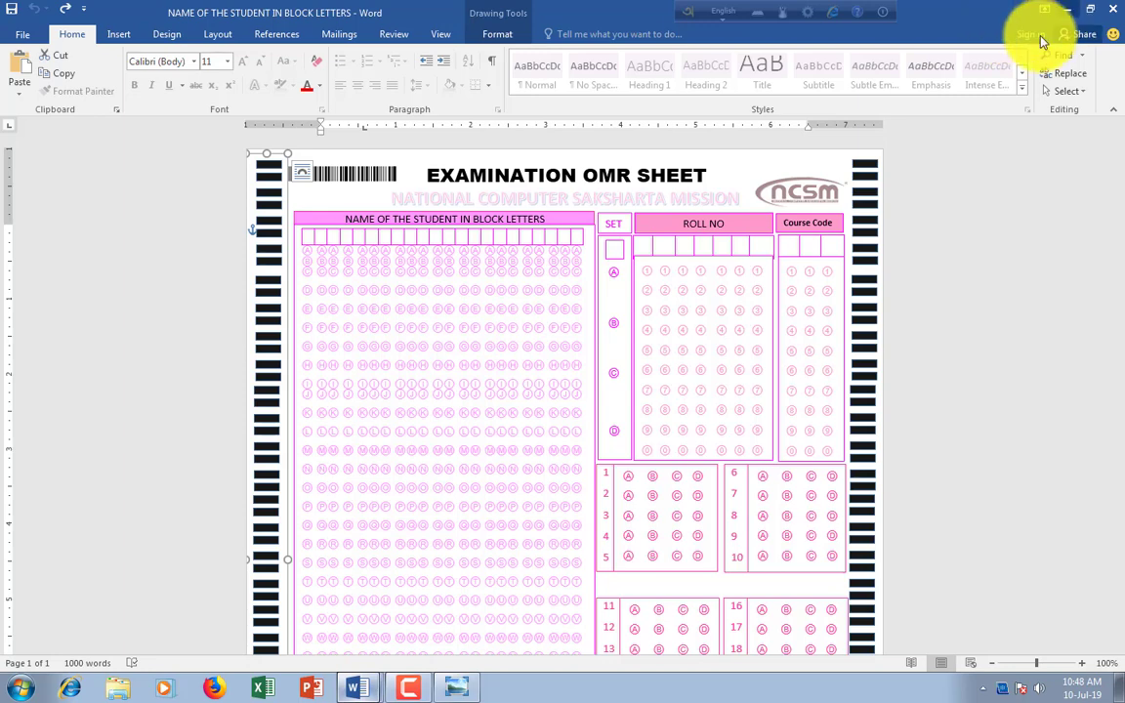
click(1068, 12)
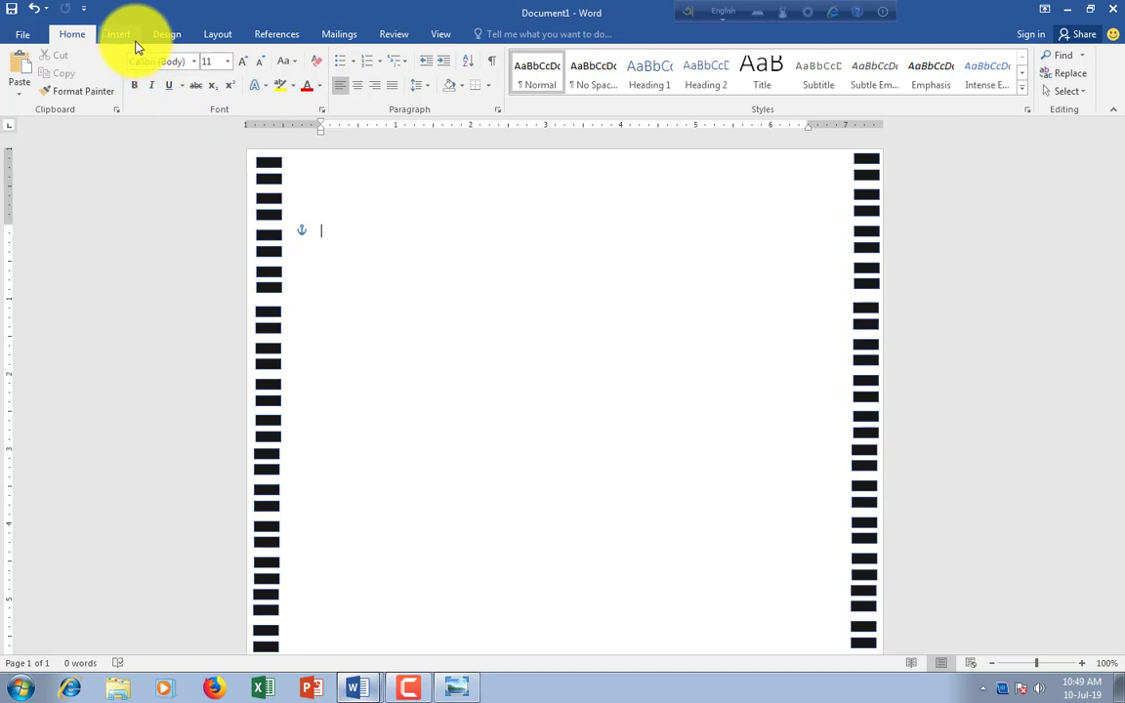
Set the font to 3 of 9 Barcode and open the page header for editing
click(195, 62)
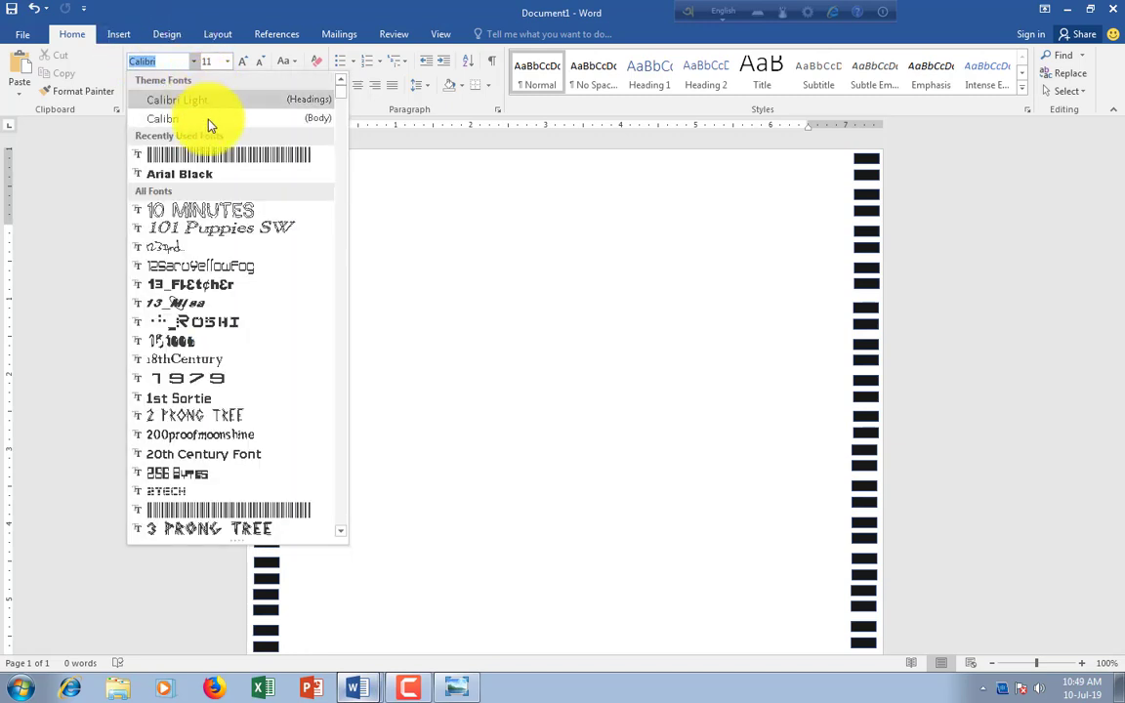
click(207, 158)
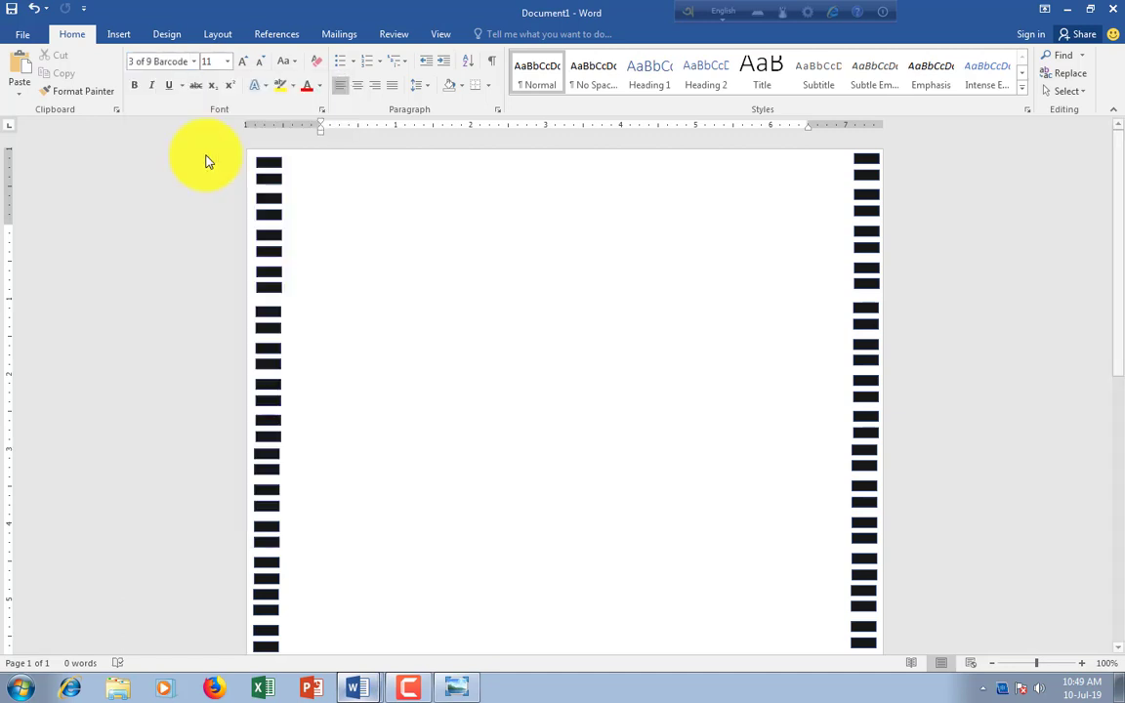
click(320, 175)
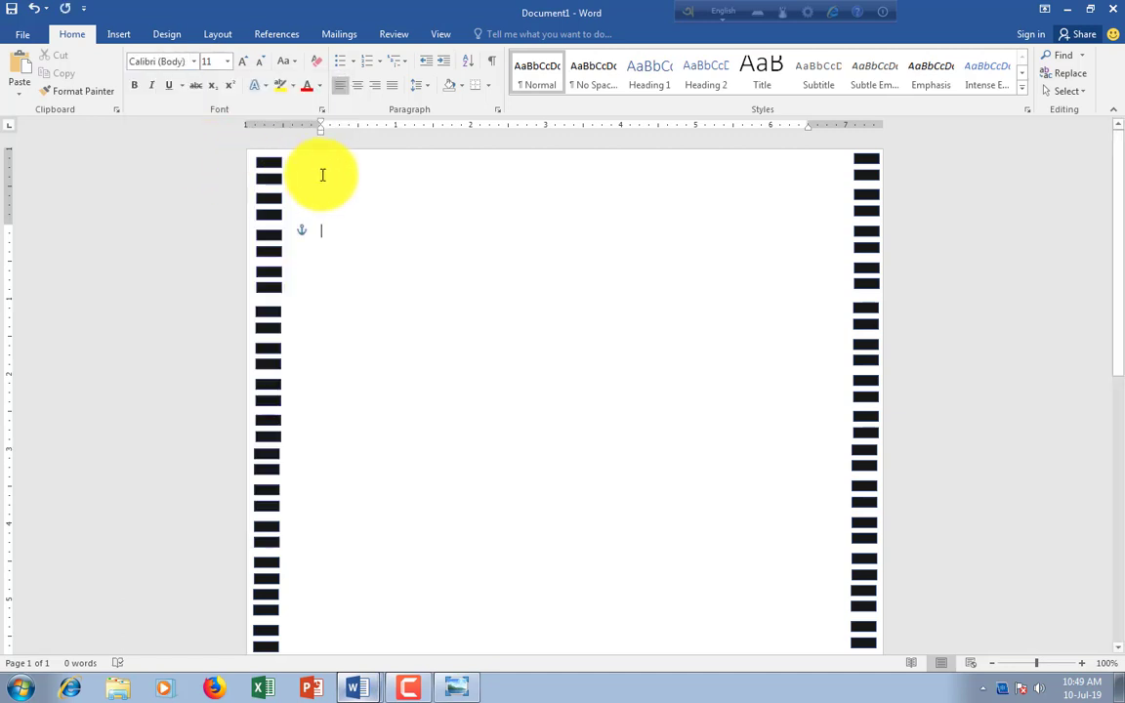
double_click(320, 173)
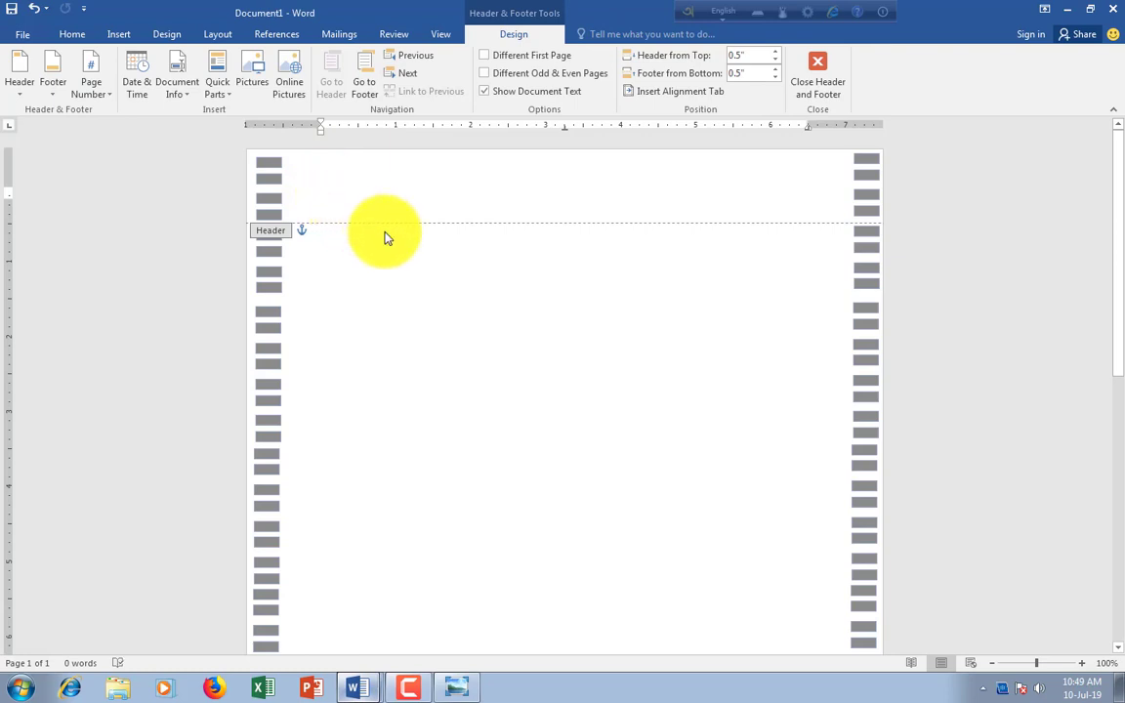
Type WBBSE in the header, discarding earlier attempts, and select it
text(we)
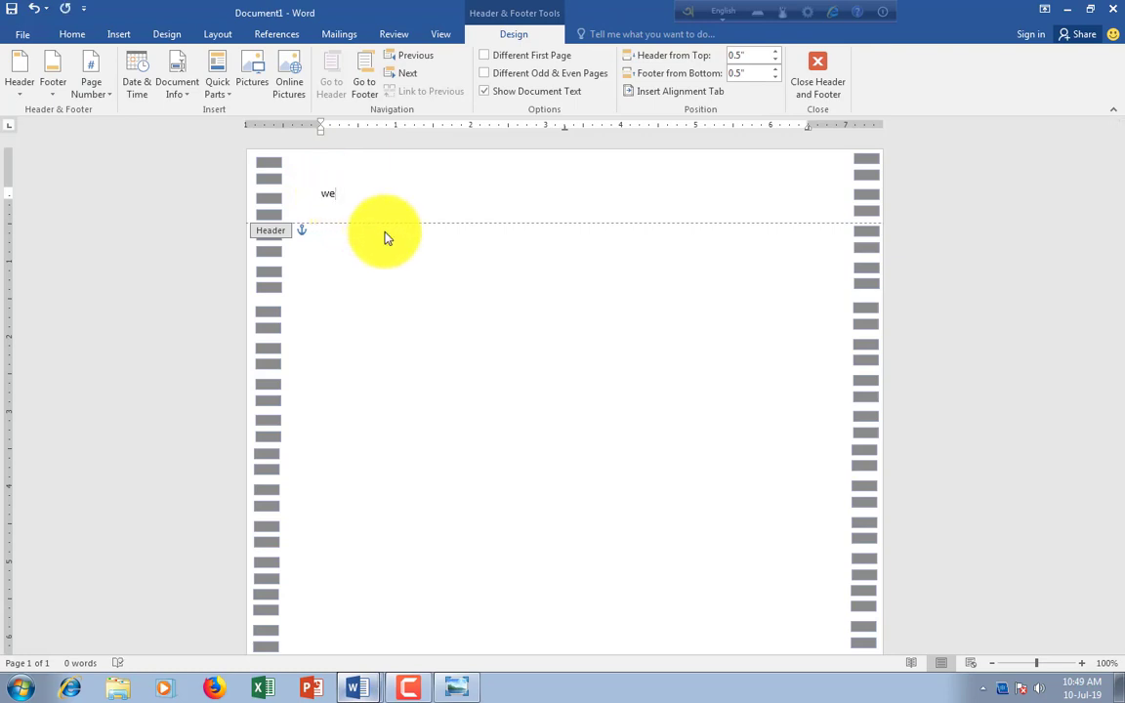
key(BackSpace)
key(BackSpace)
text(wes)
text(t)
key(shift+F3)
text(BE)
text(N)
key(ctrl+z)
key(ctrl+z)
key(ctrl+z)
key(ctrl+z)
key(ctrl+z)
key(ctrl+z)
key(ctrl+z)
text(WBB)
text(SE)
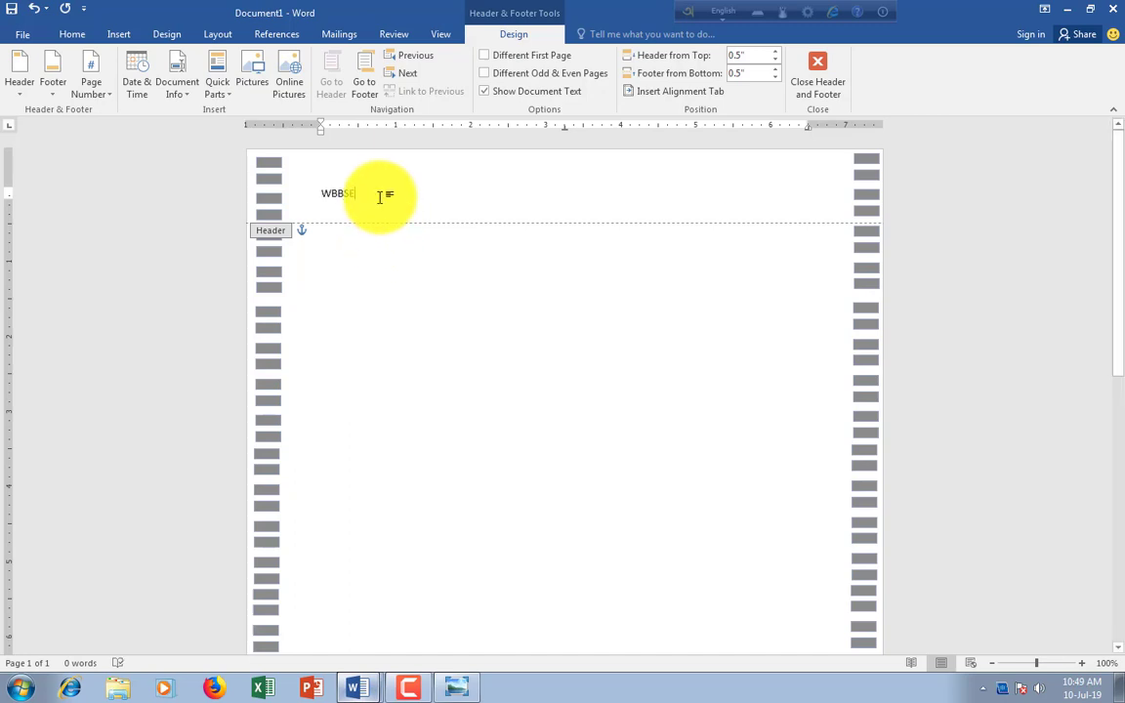
drag(379, 194, 324, 190)
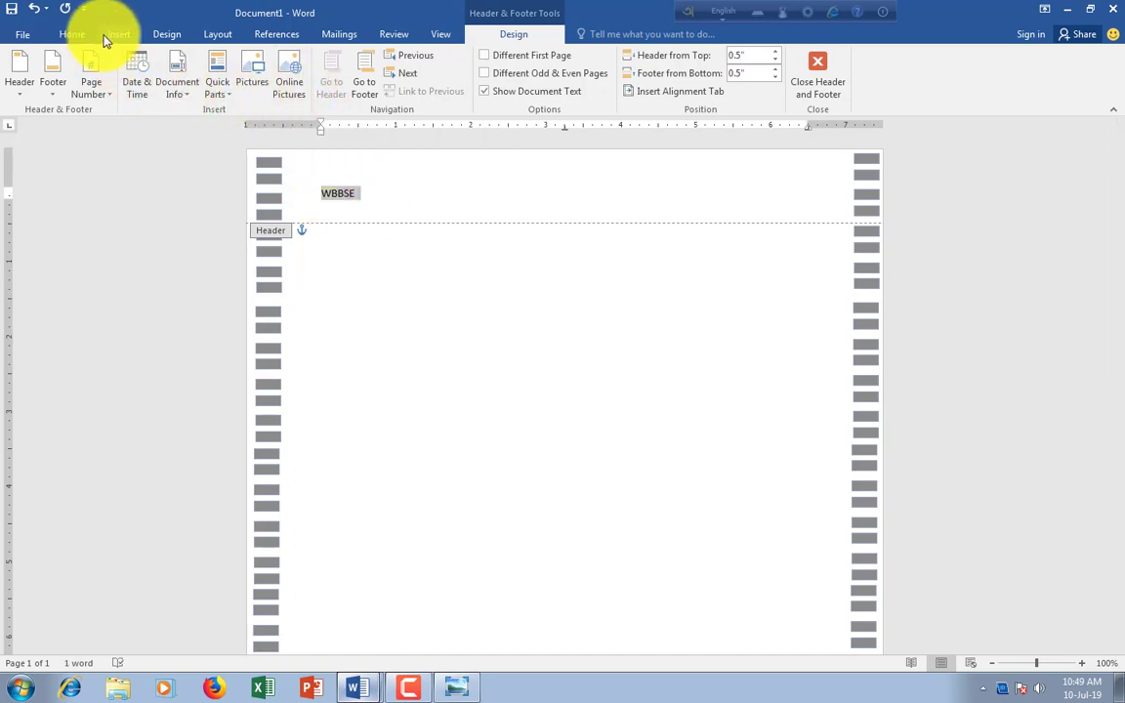
Set the header's WBBSE text to the 3 of 9 Barcode font at 36 point
click(74, 33)
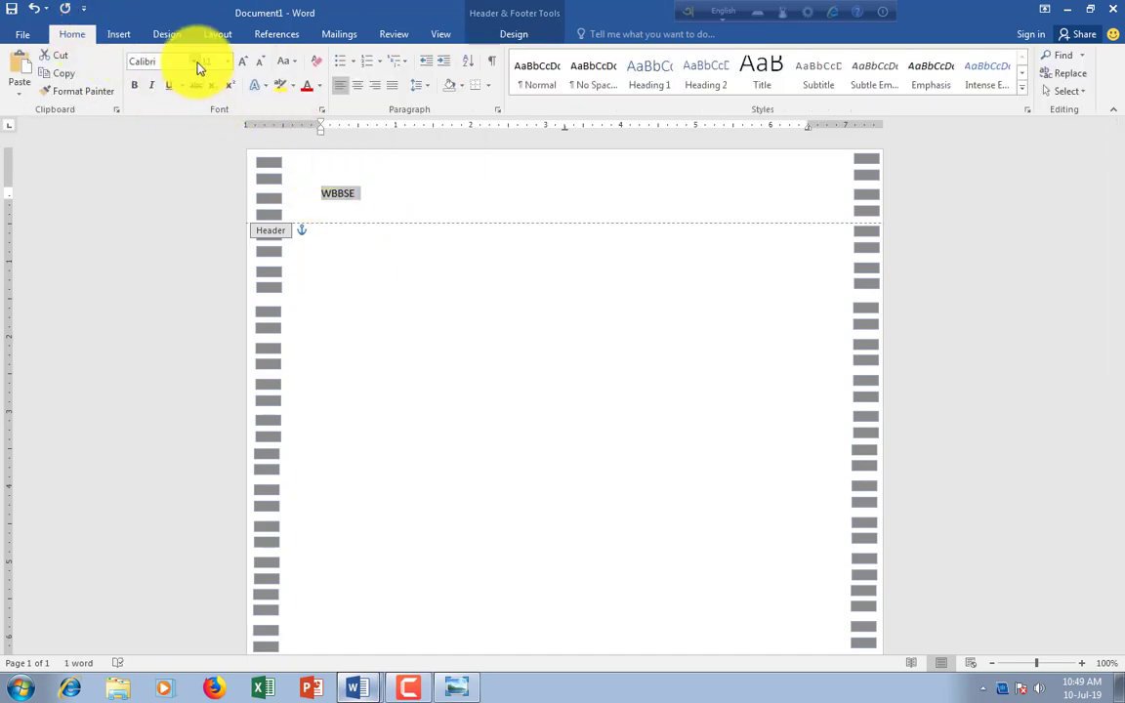
click(196, 62)
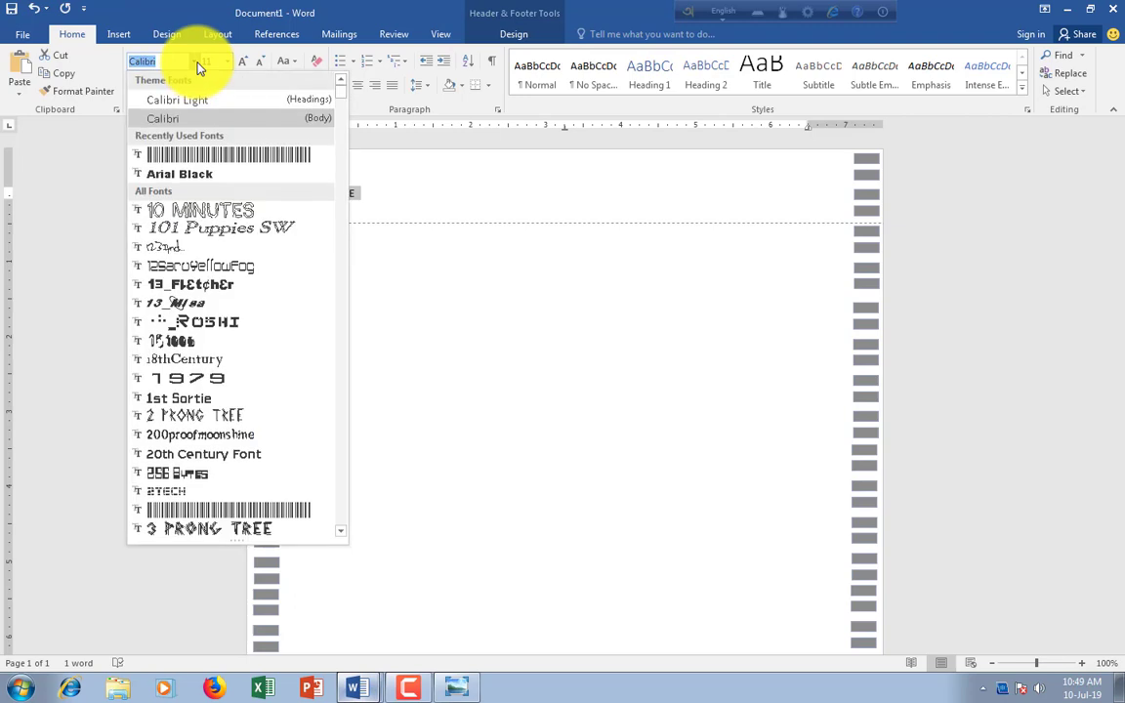
click(195, 157)
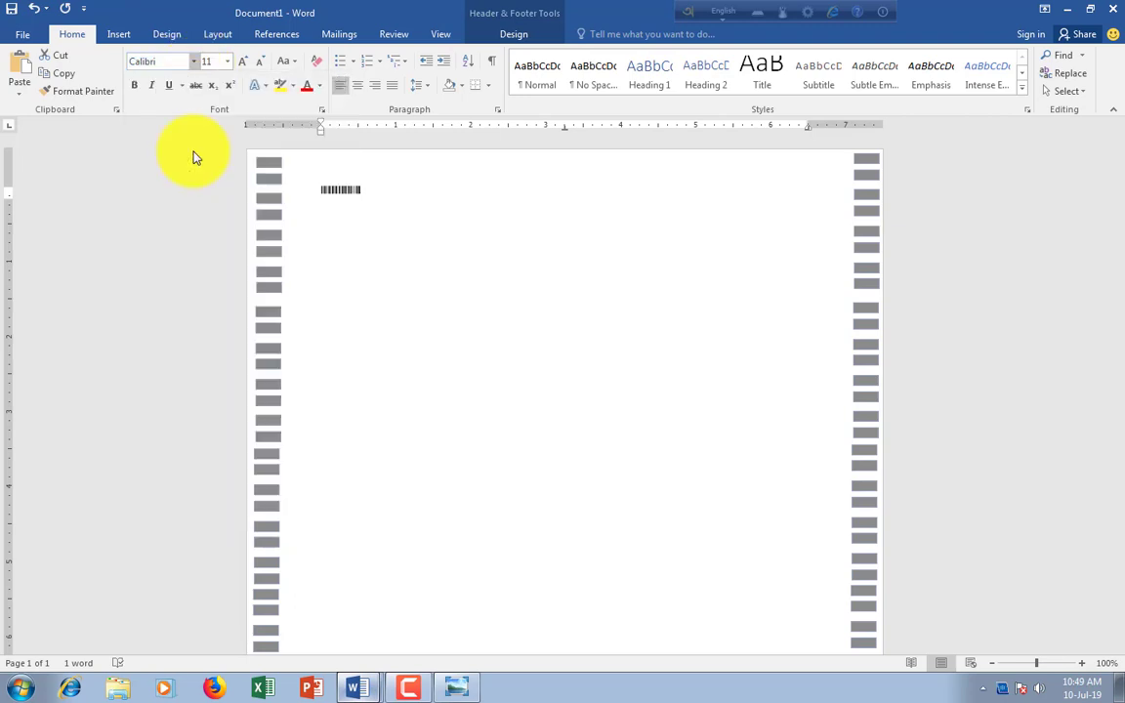
click(365, 188)
drag(365, 188, 323, 188)
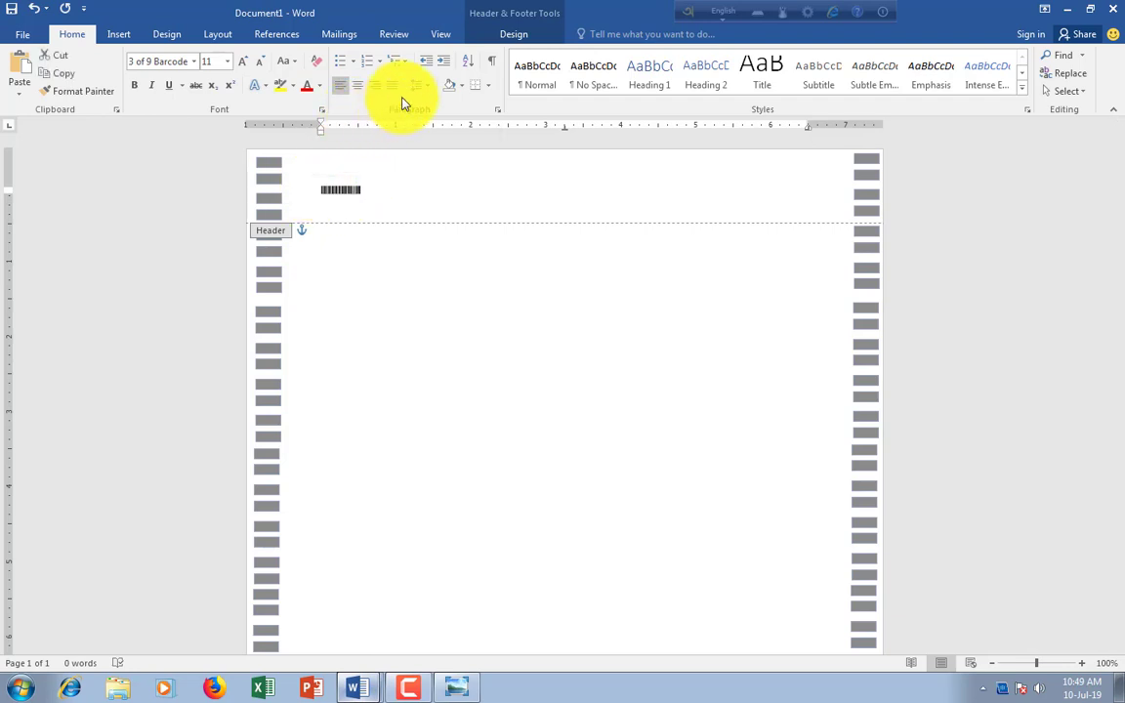
click(230, 64)
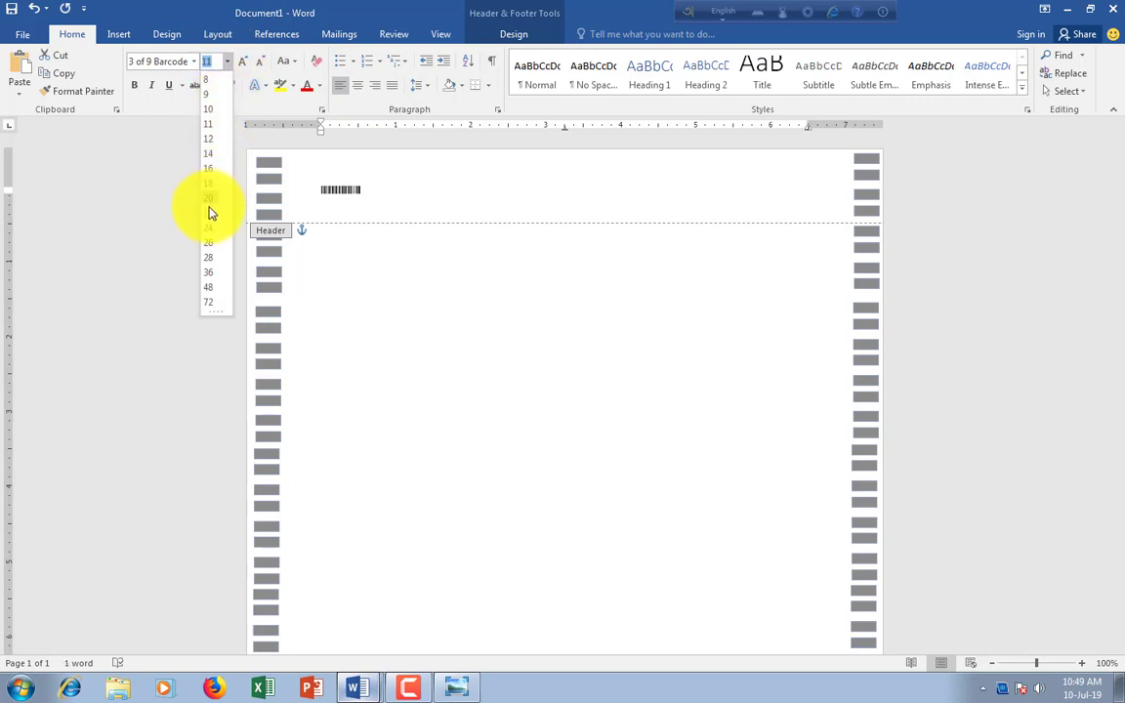
click(210, 277)
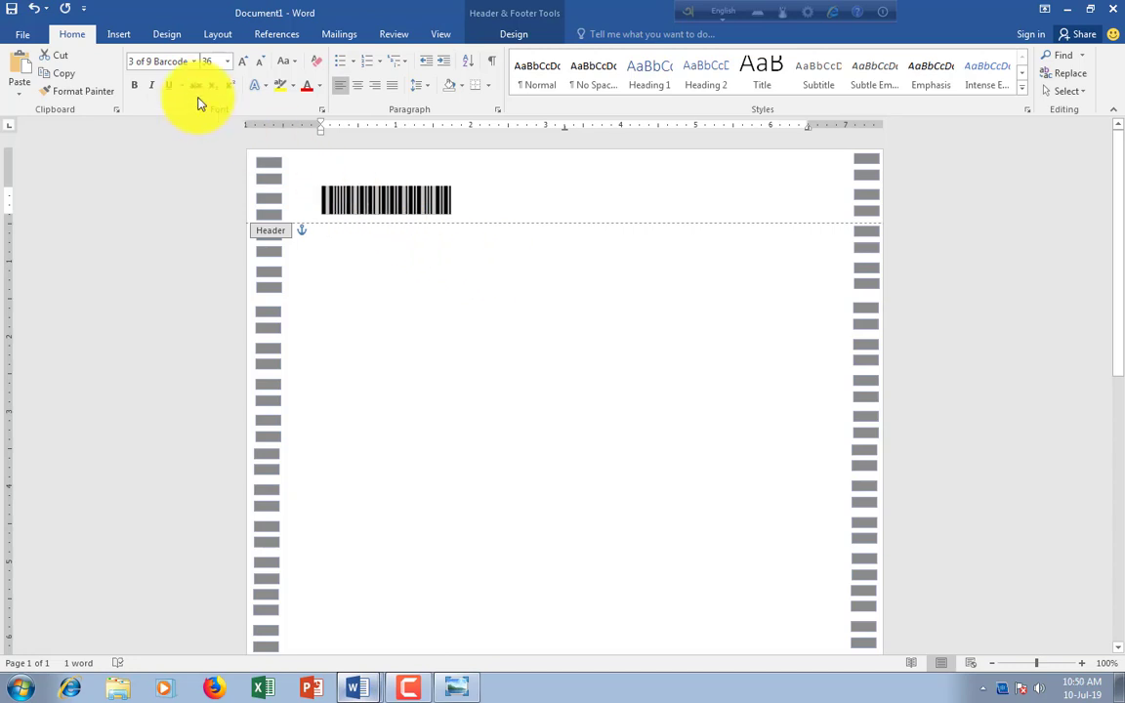
Glance at the sample OMR sheet in Photo Viewer, then close it
click(455, 687)
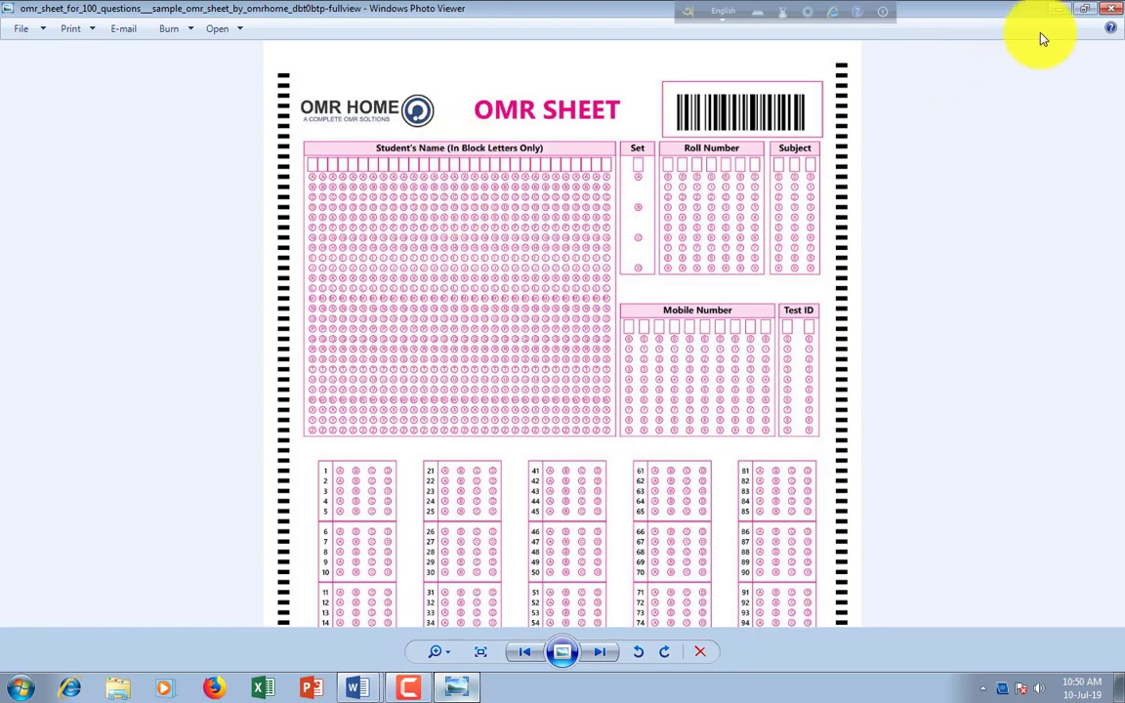
click(1061, 9)
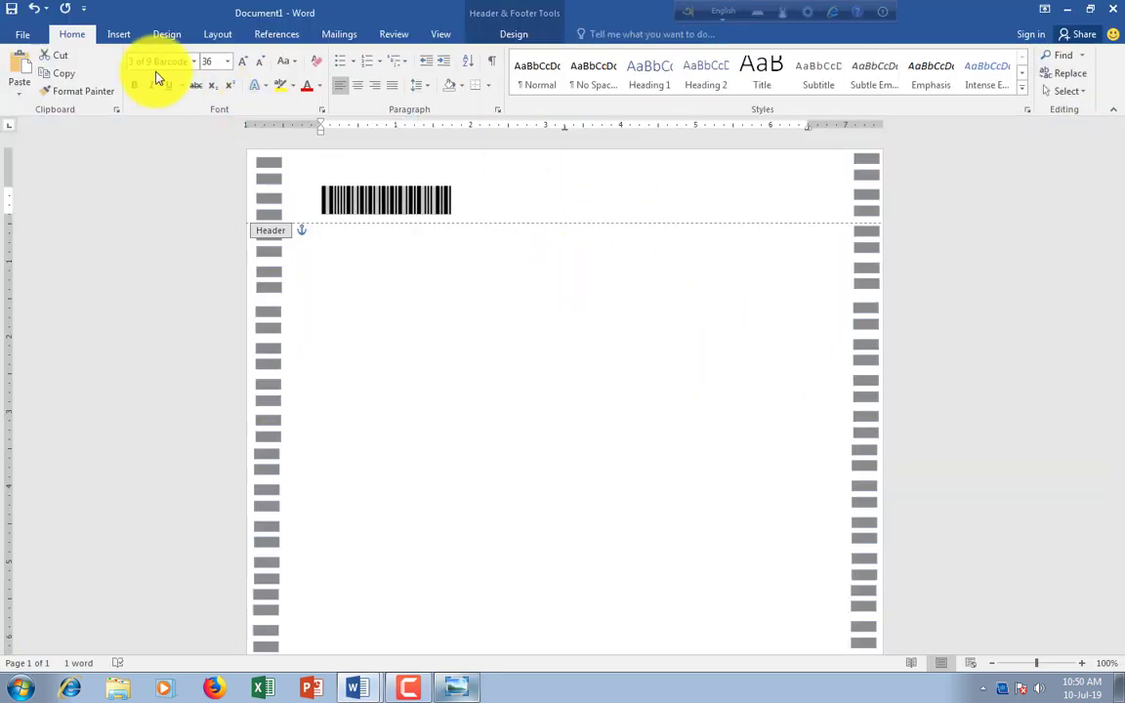
click(121, 34)
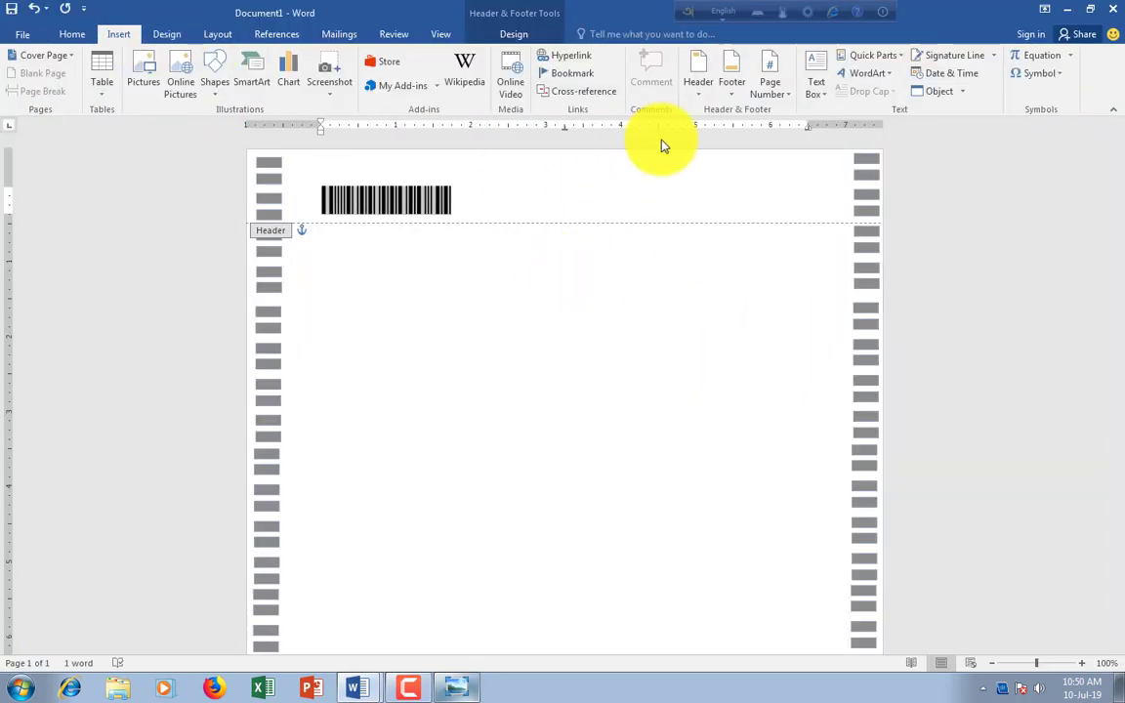
Undo a stray small text box and extend the barcode text with '1'
click(824, 98)
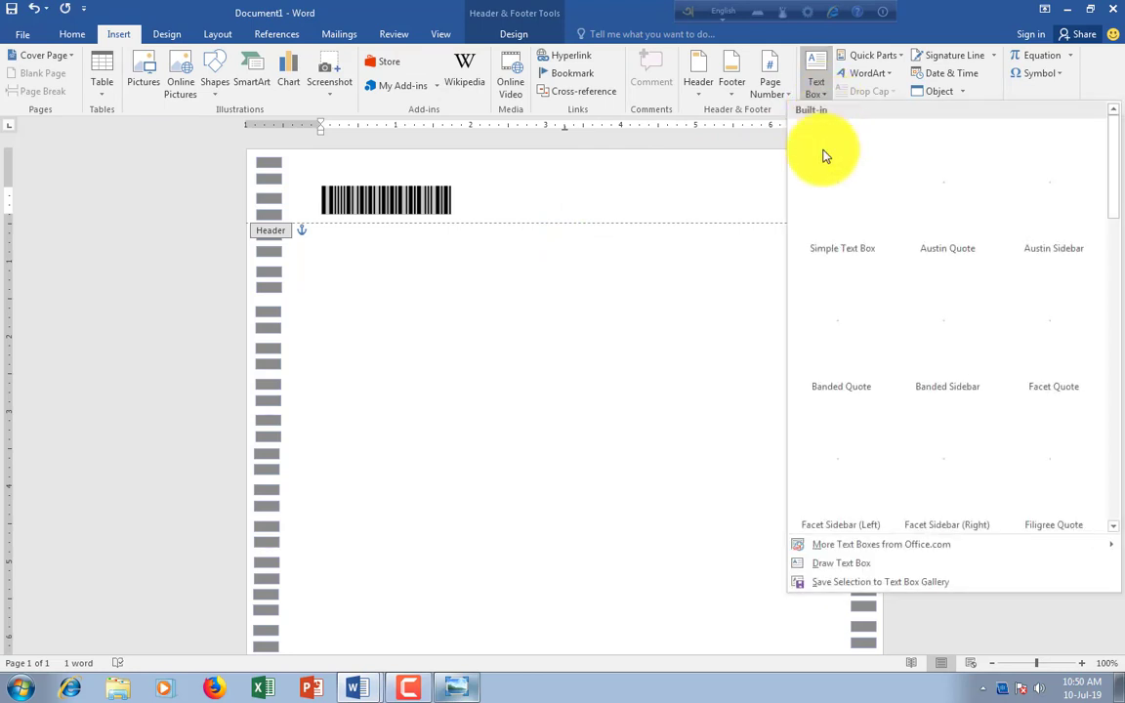
click(846, 564)
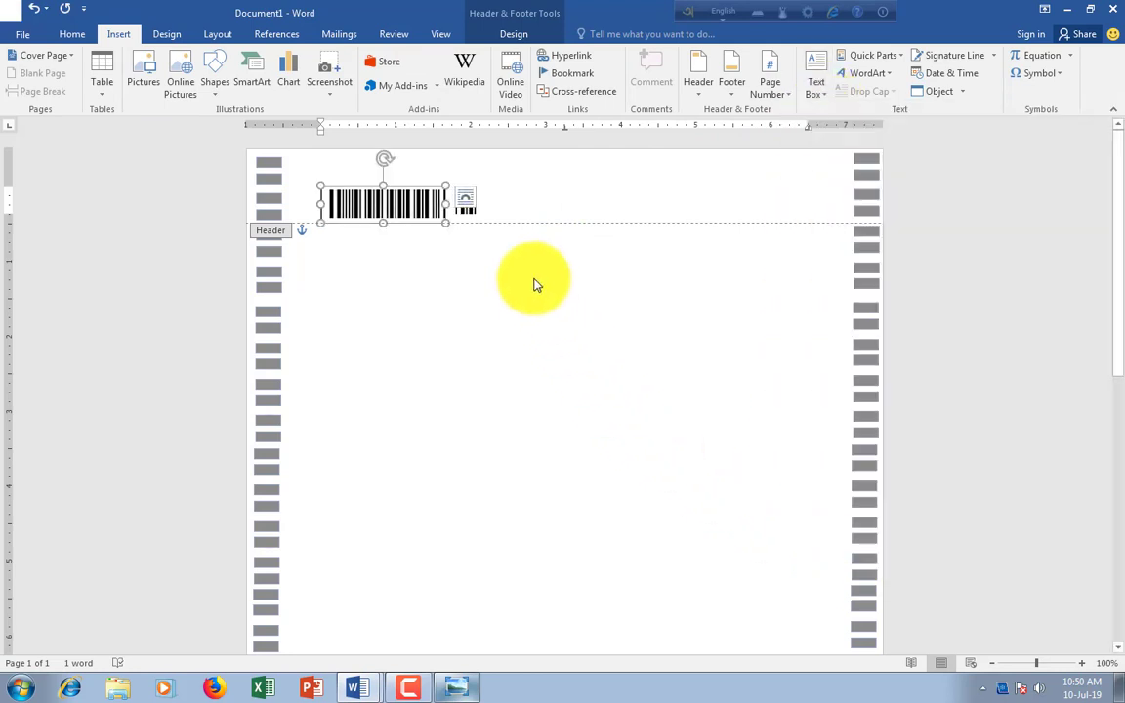
drag(456, 190, 475, 213)
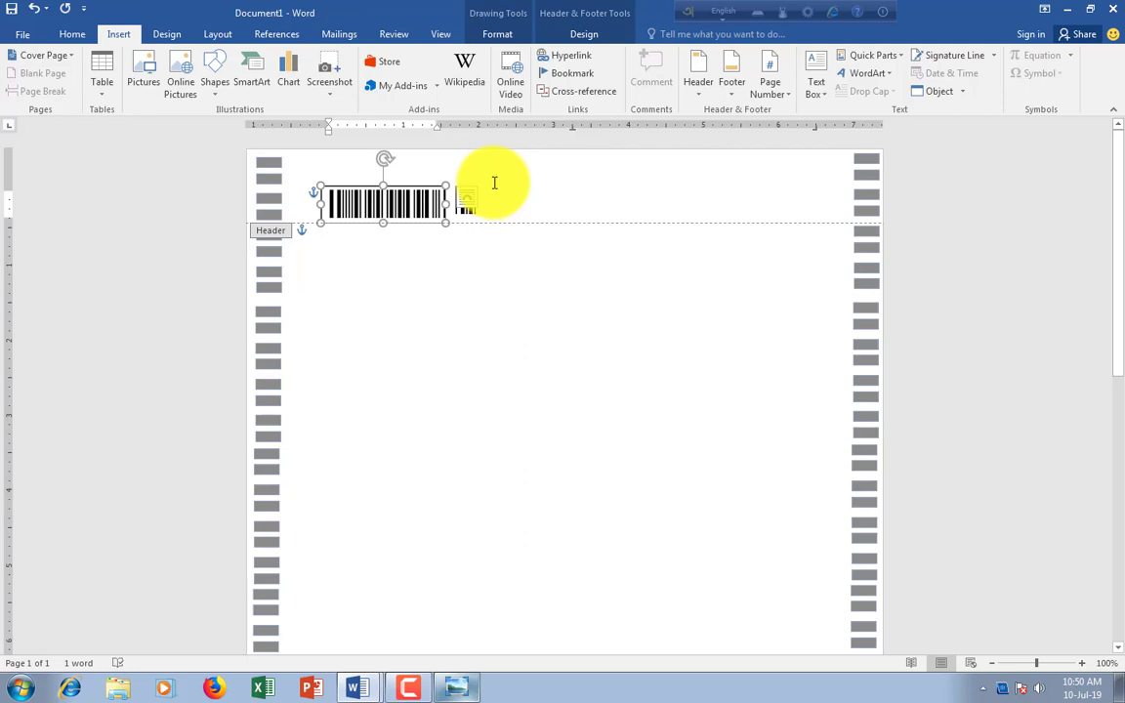
click(496, 183)
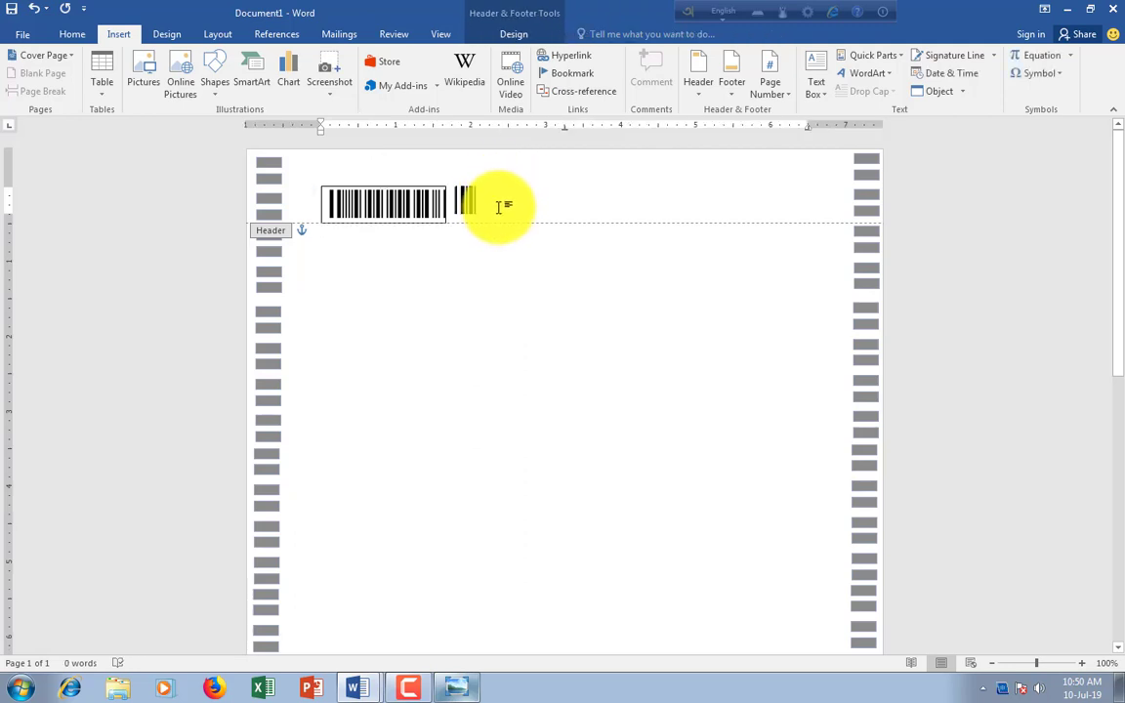
key(ctrl+z)
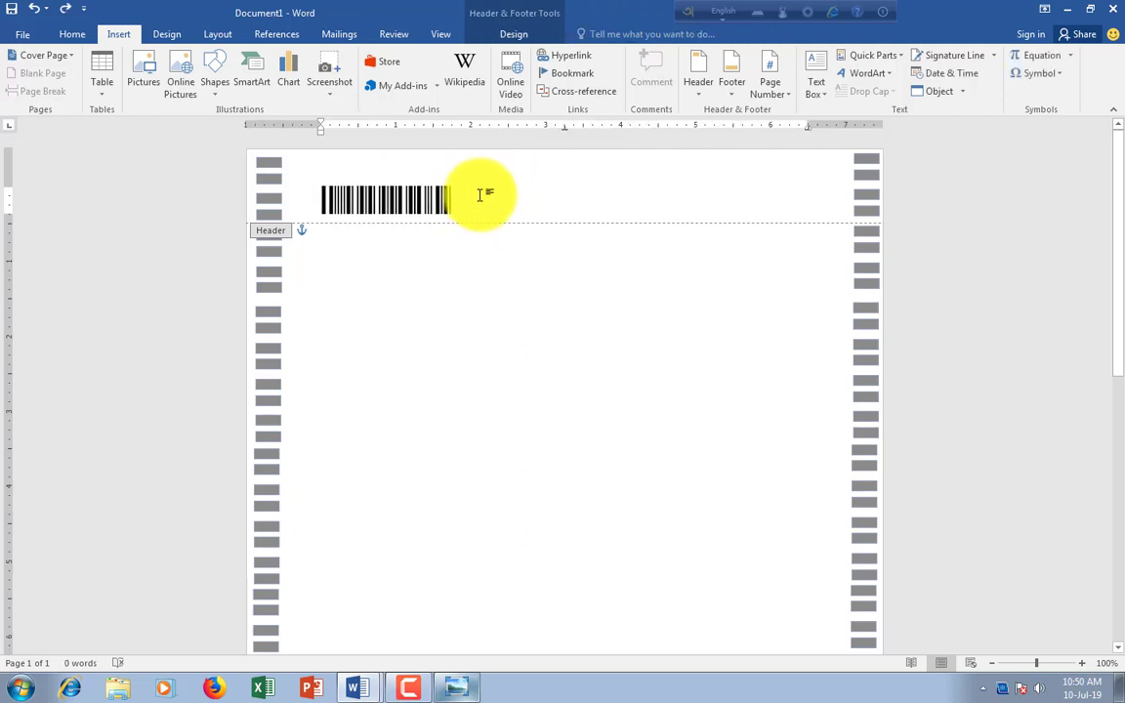
text(1)
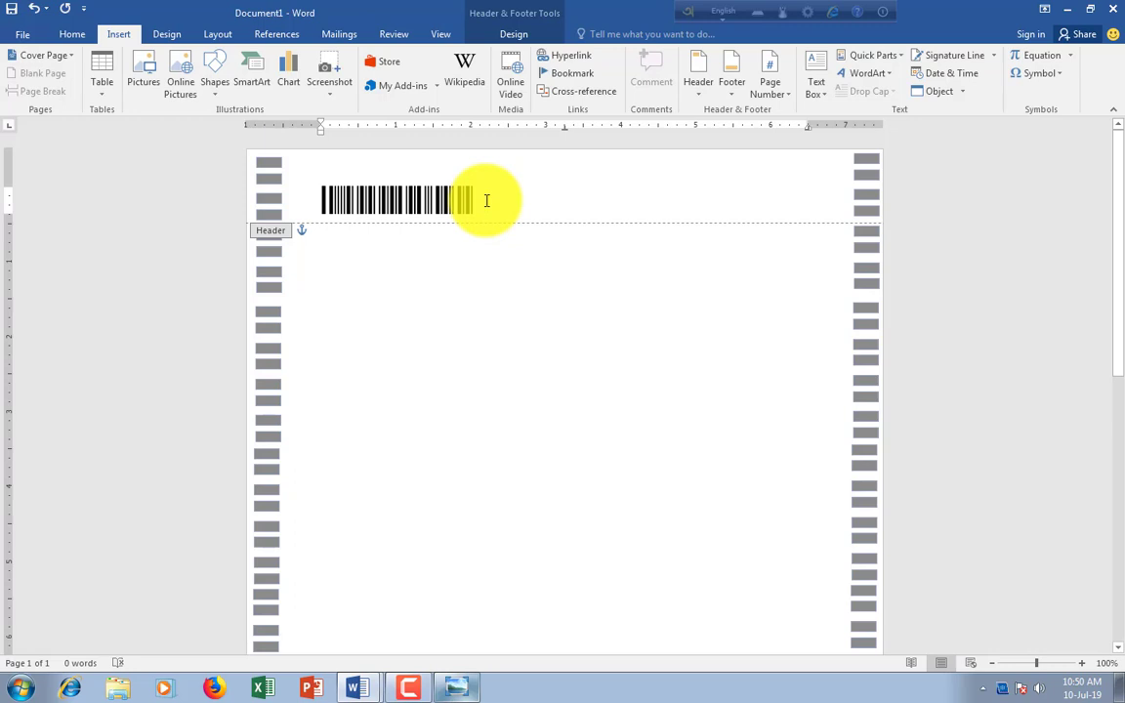
Draw a text box beside the barcode in the header and raise its top edge
click(828, 102)
click(801, 561)
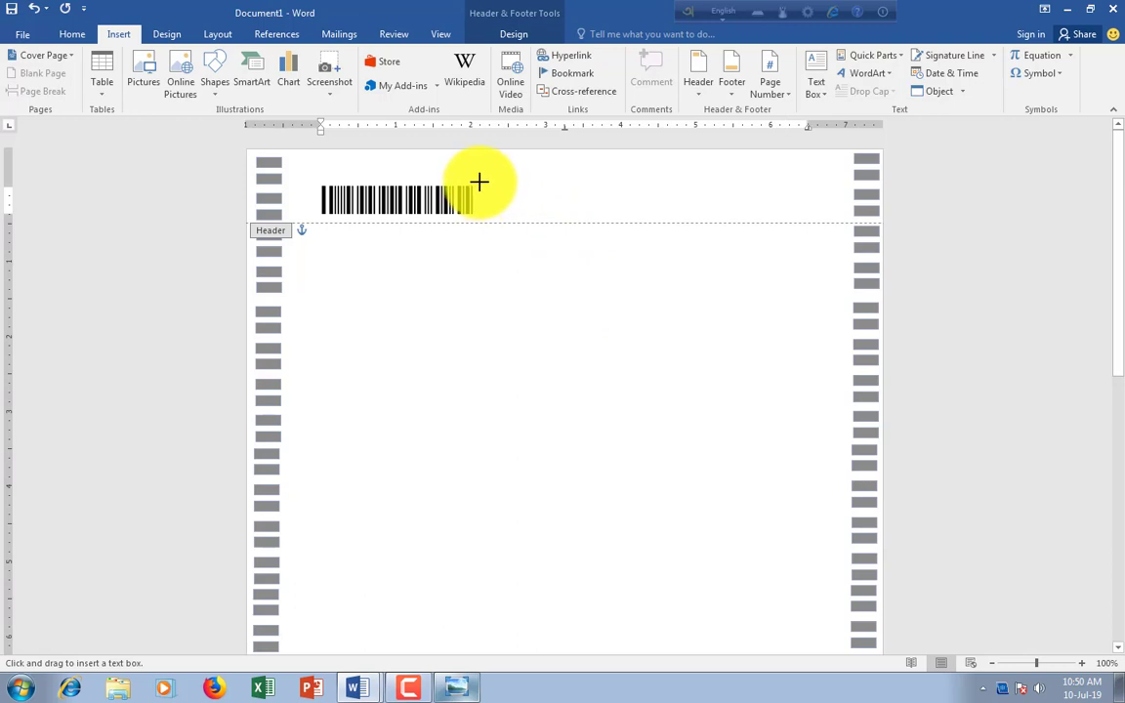
drag(476, 170, 594, 218)
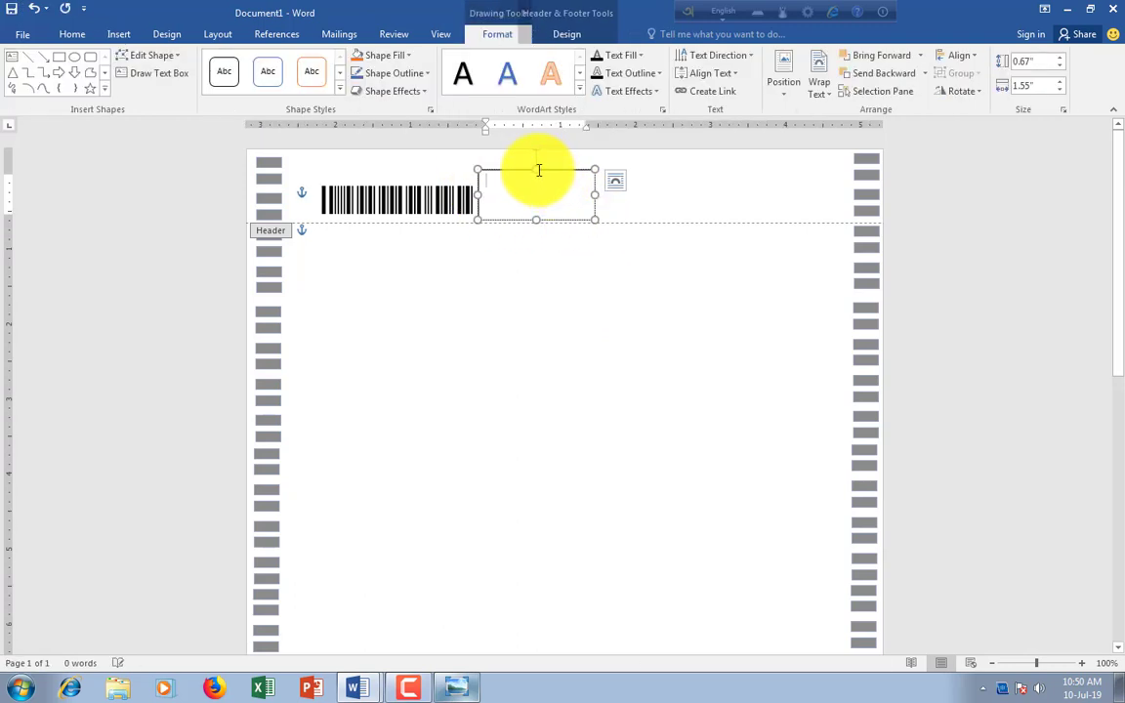
drag(537, 170, 537, 158)
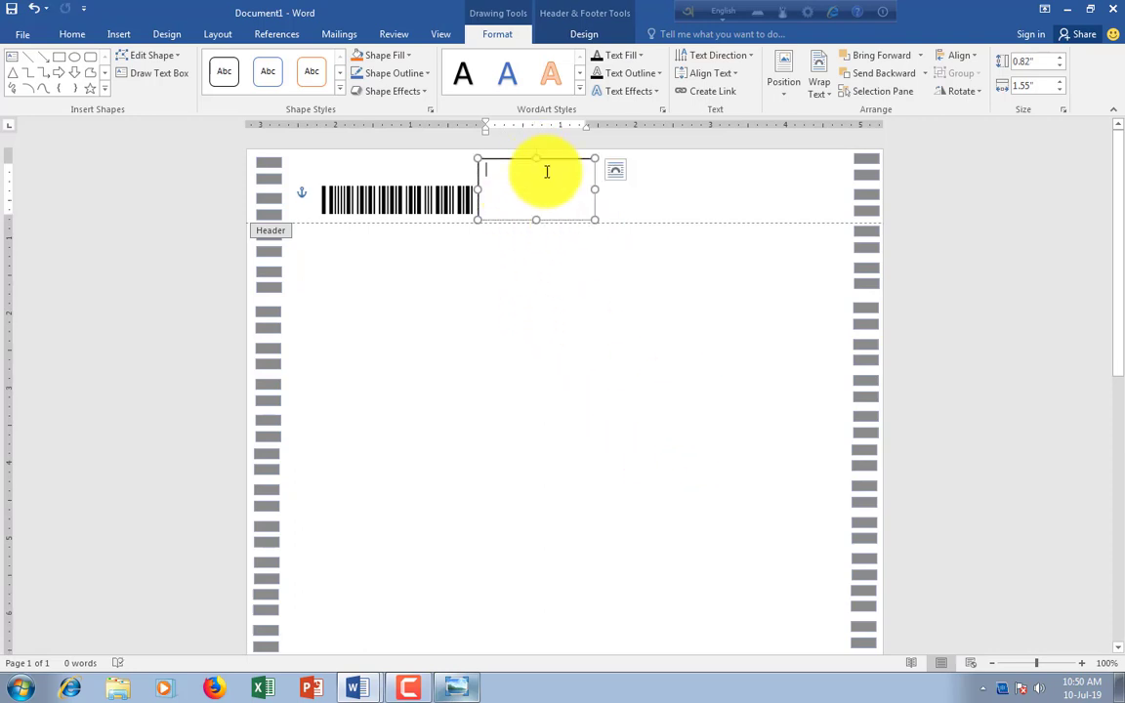
click(121, 34)
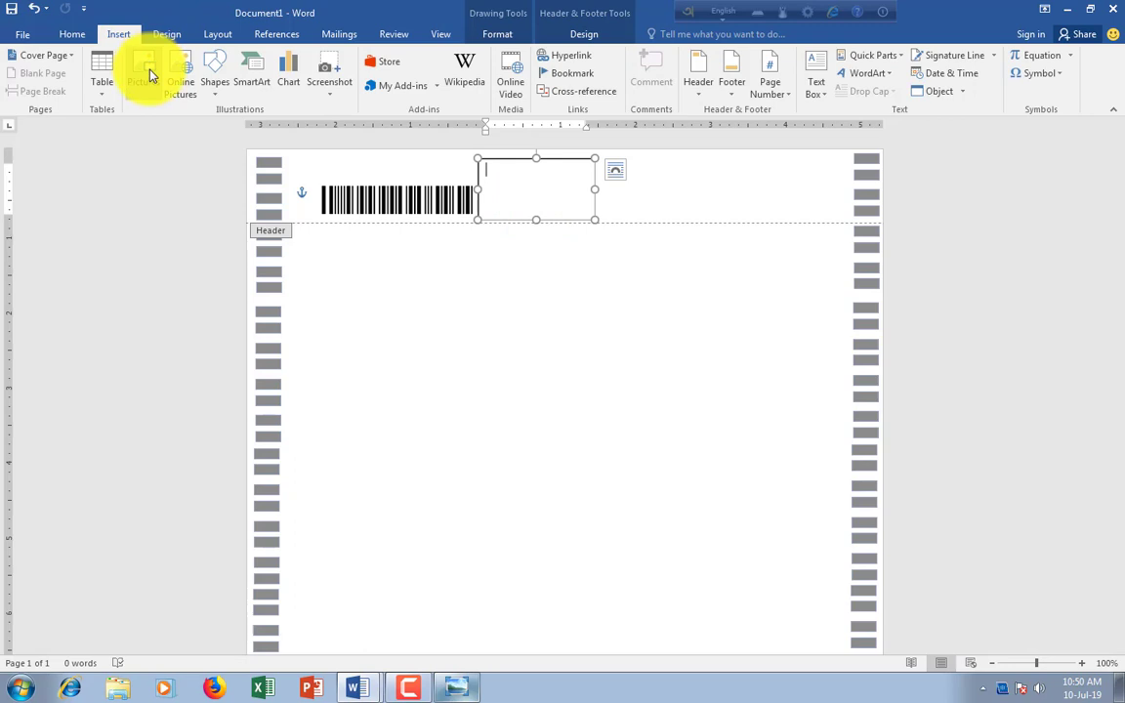
Insert the Desktop picture 220px-West_Bengal_Board_of_Secondary_Education.png into the text box
click(149, 70)
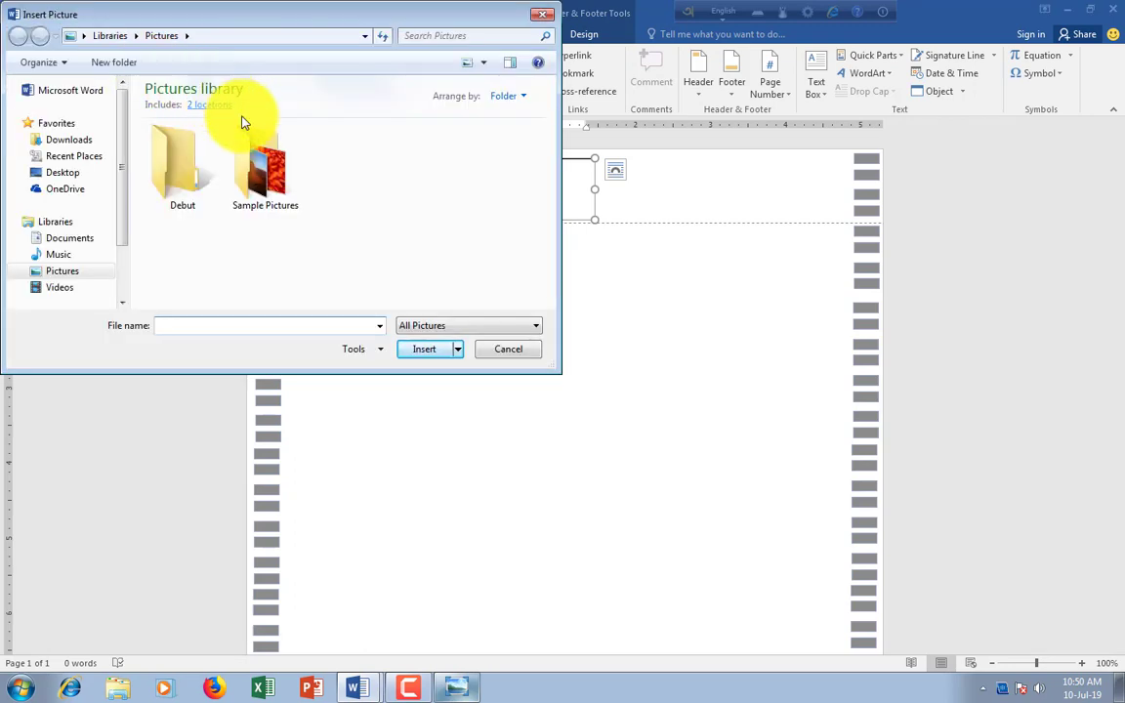
click(65, 173)
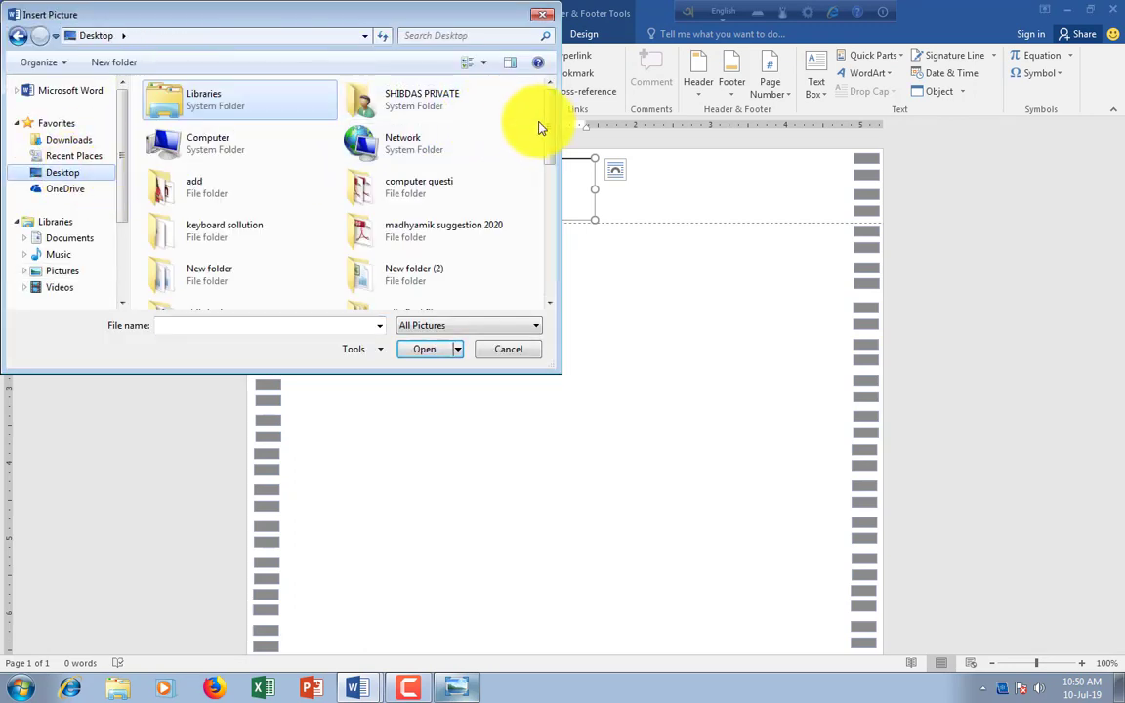
drag(547, 131, 547, 170)
click(425, 210)
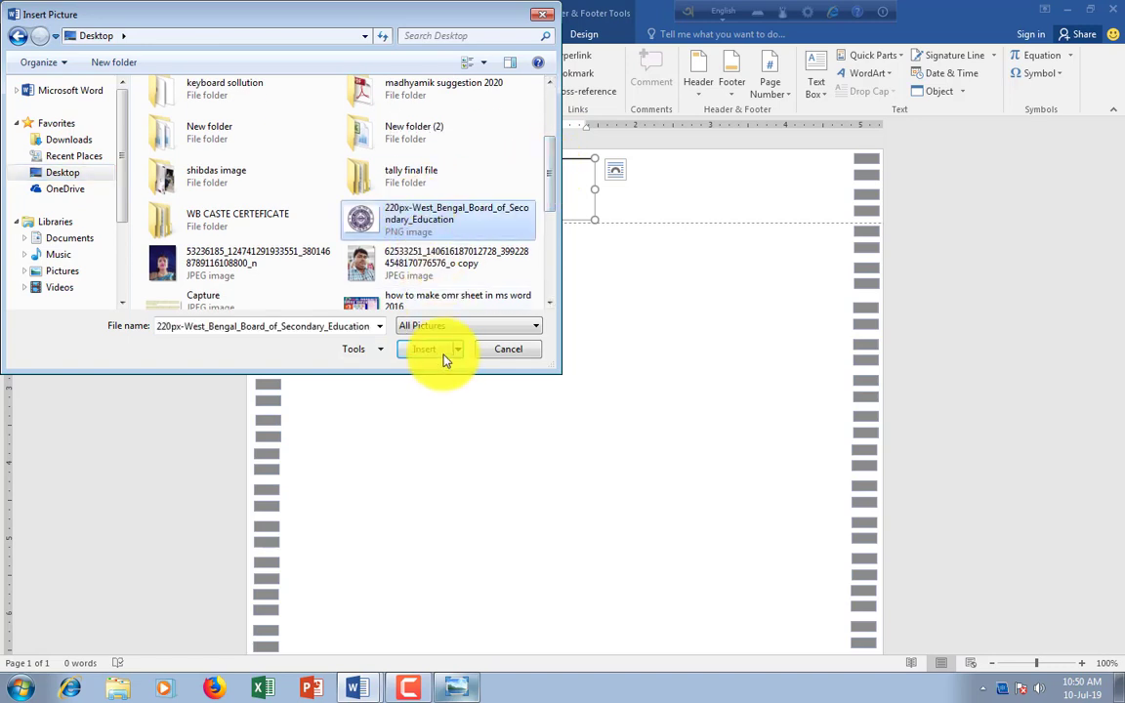
click(441, 354)
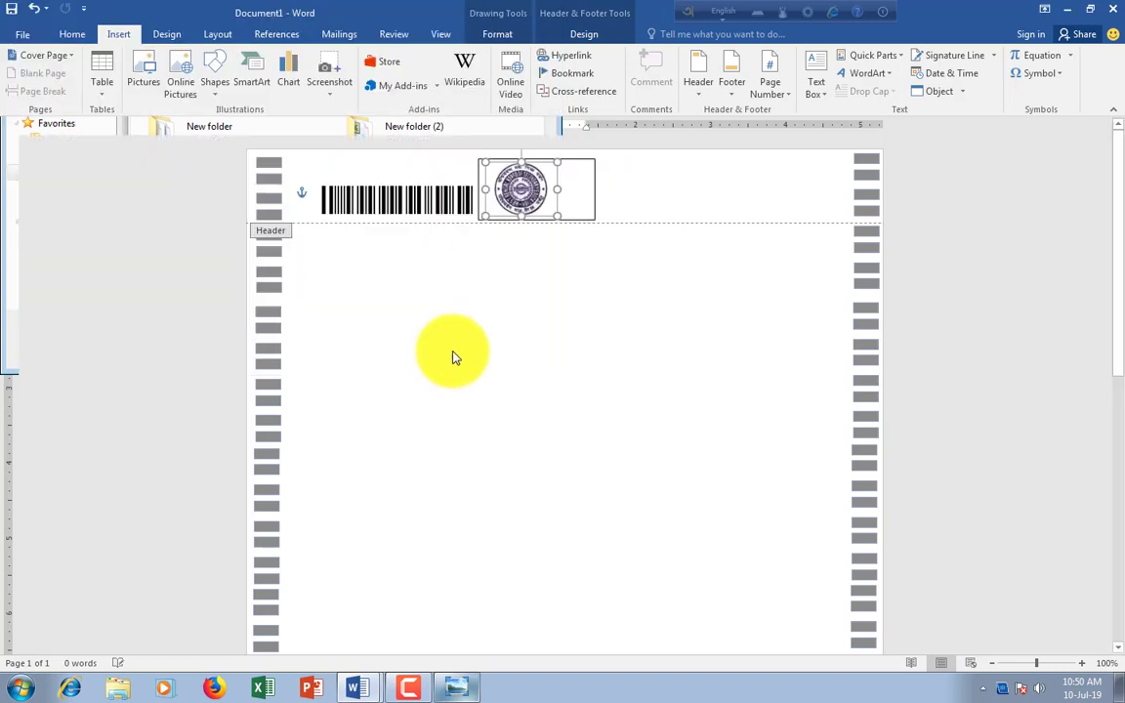
Narrow the logo frame from both sides to fit the picture
click(586, 185)
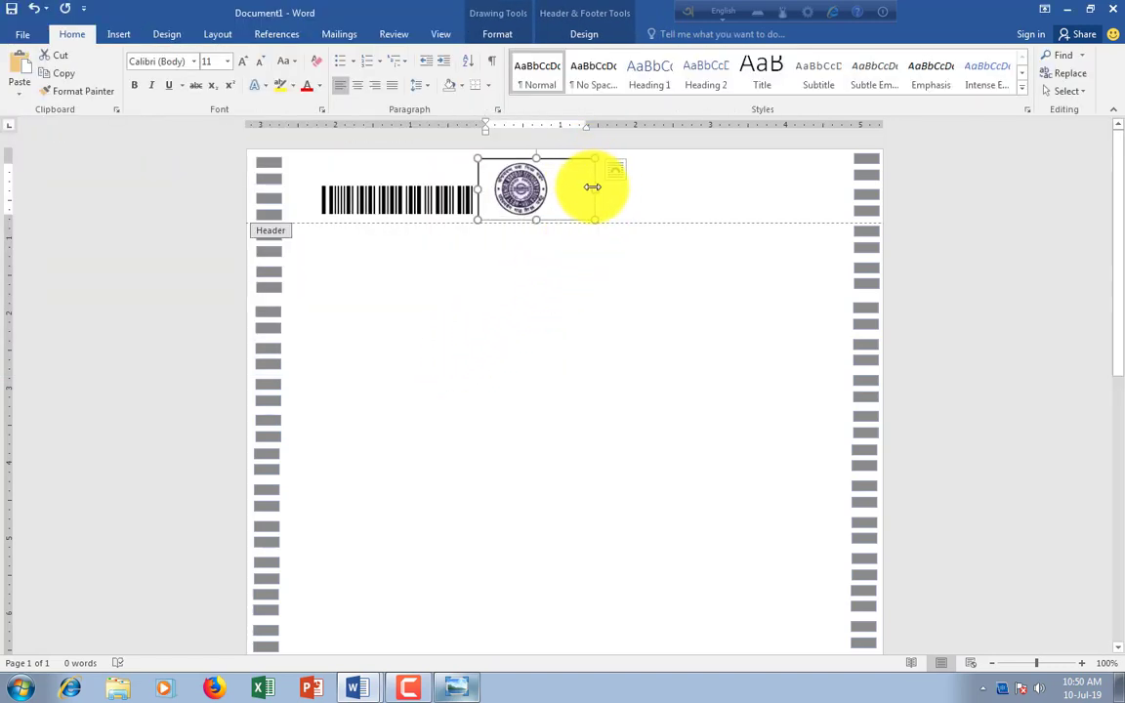
drag(592, 187, 565, 195)
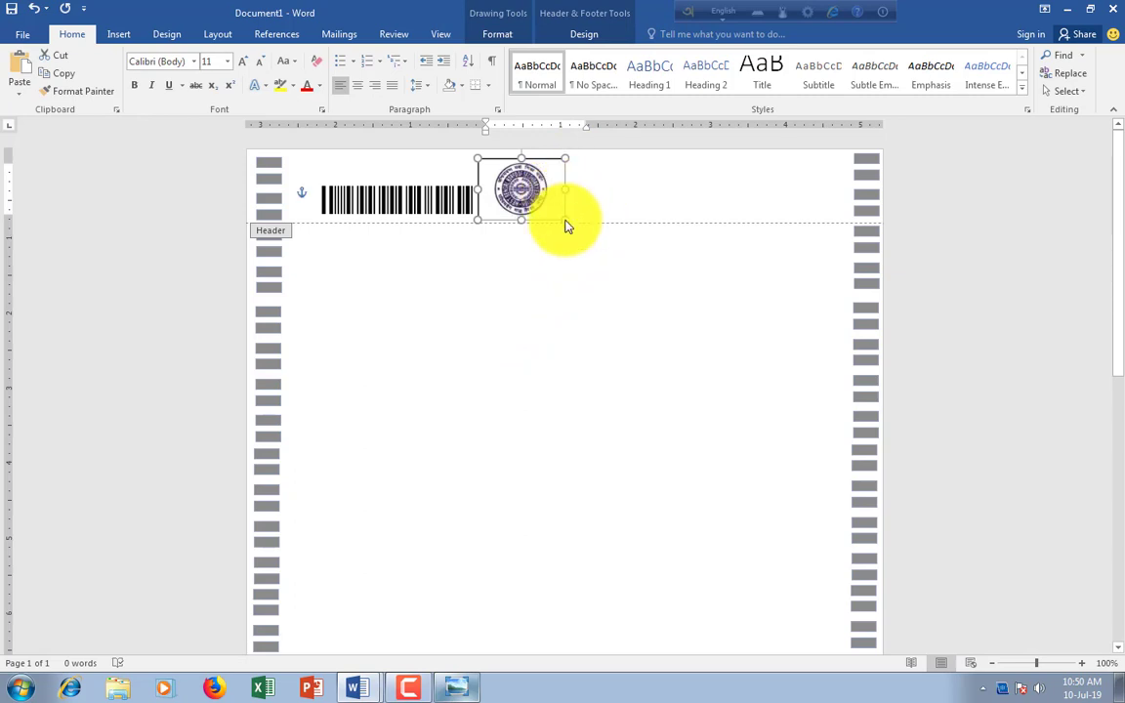
drag(482, 192, 488, 192)
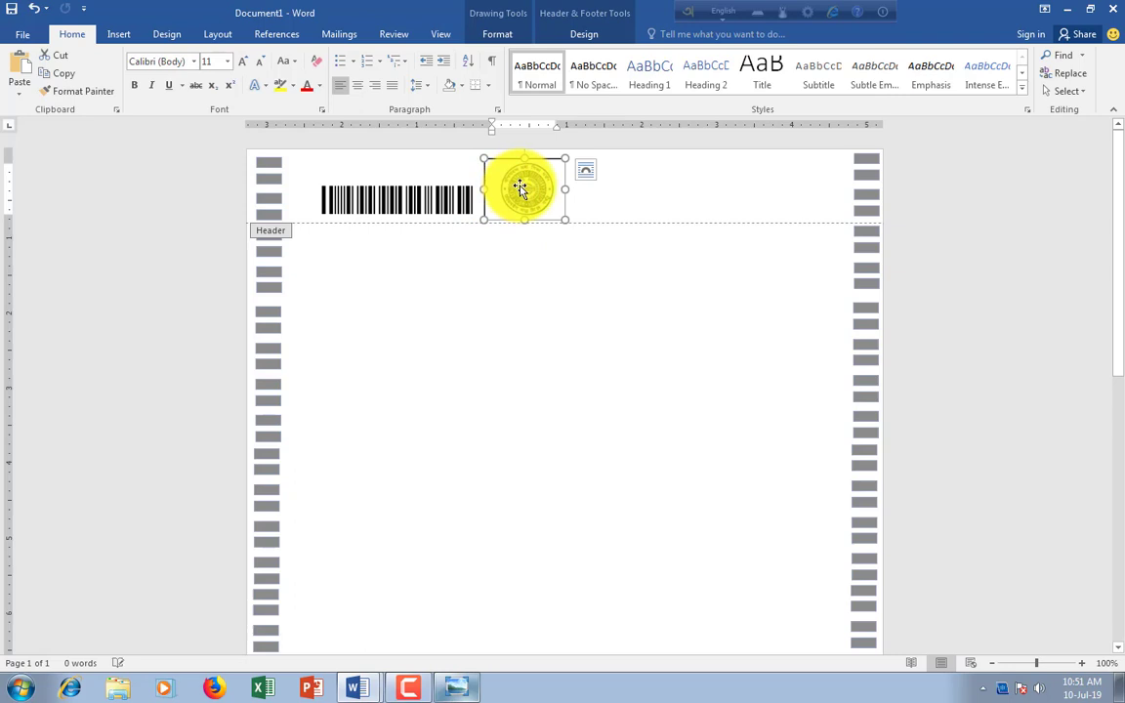
click(536, 221)
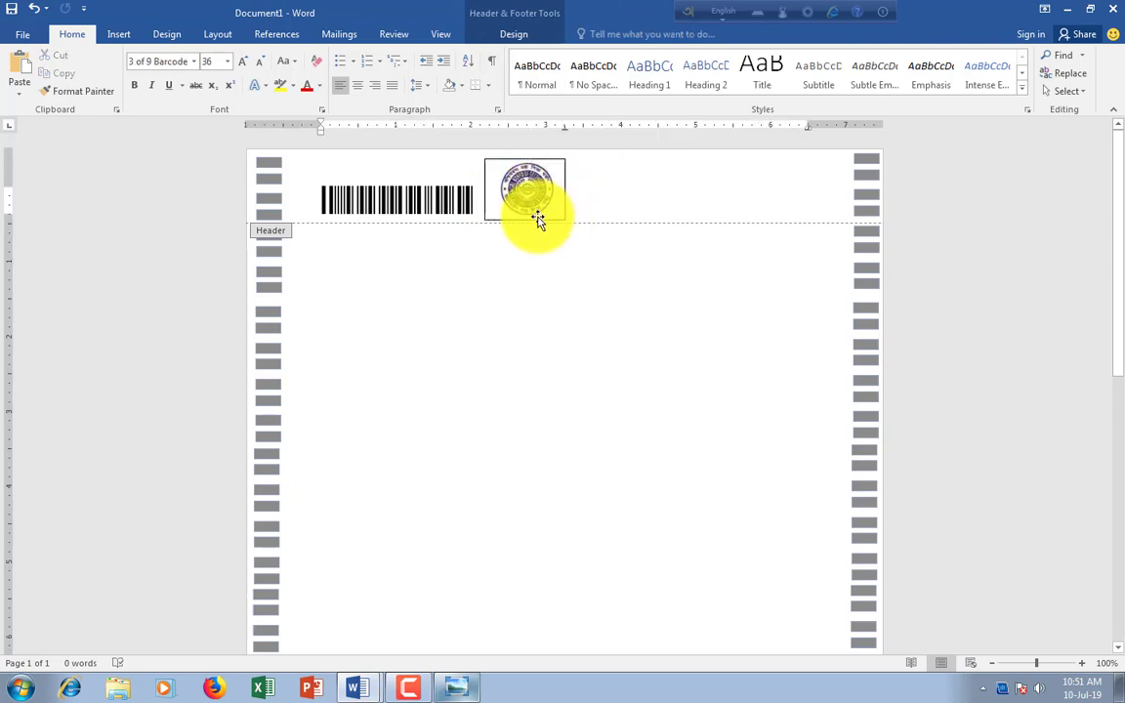
Set the logo frame's line to No line in Format Shape
click(537, 216)
right_click(536, 217)
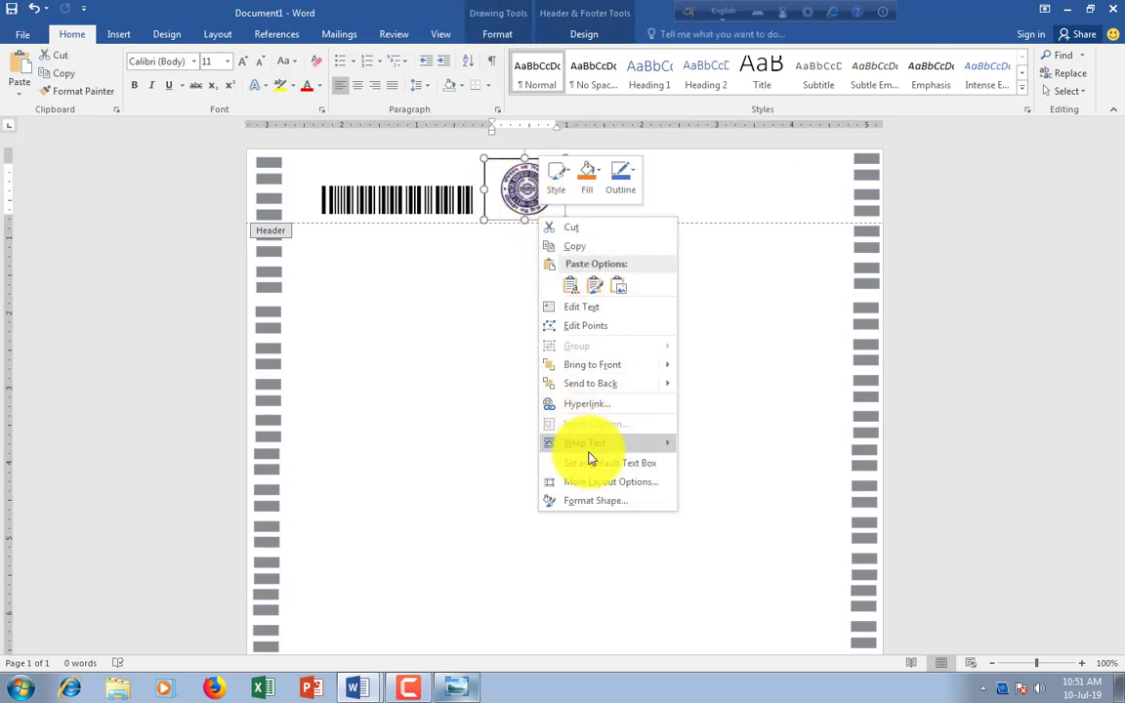
click(588, 500)
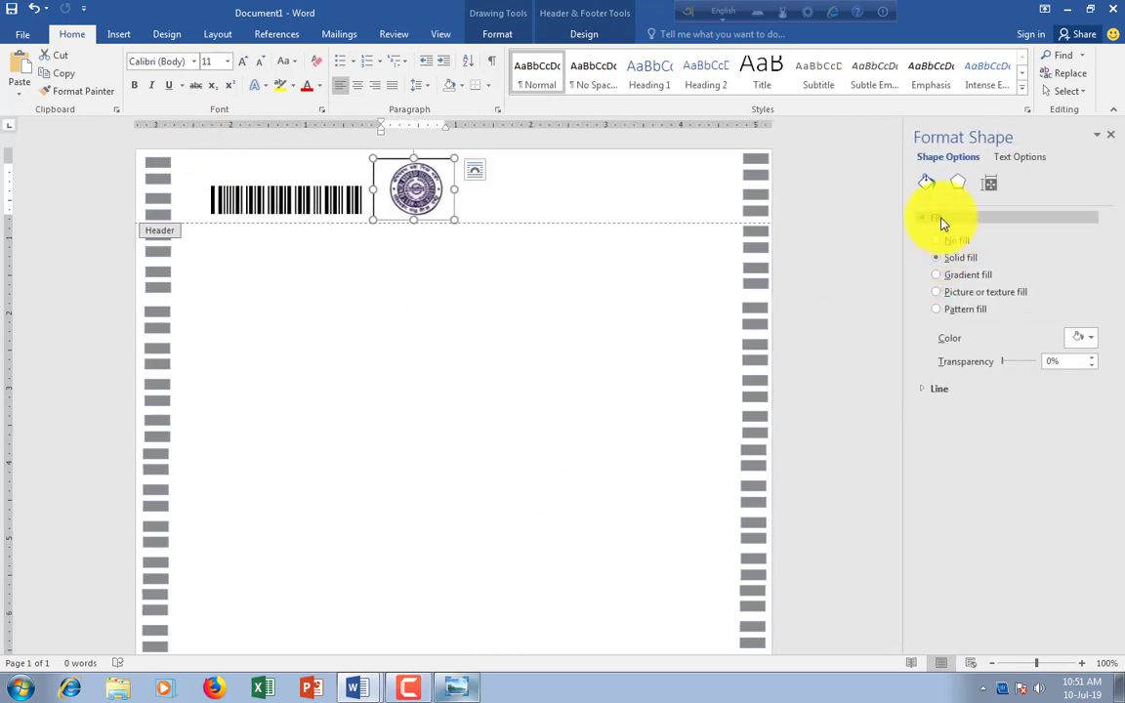
click(938, 389)
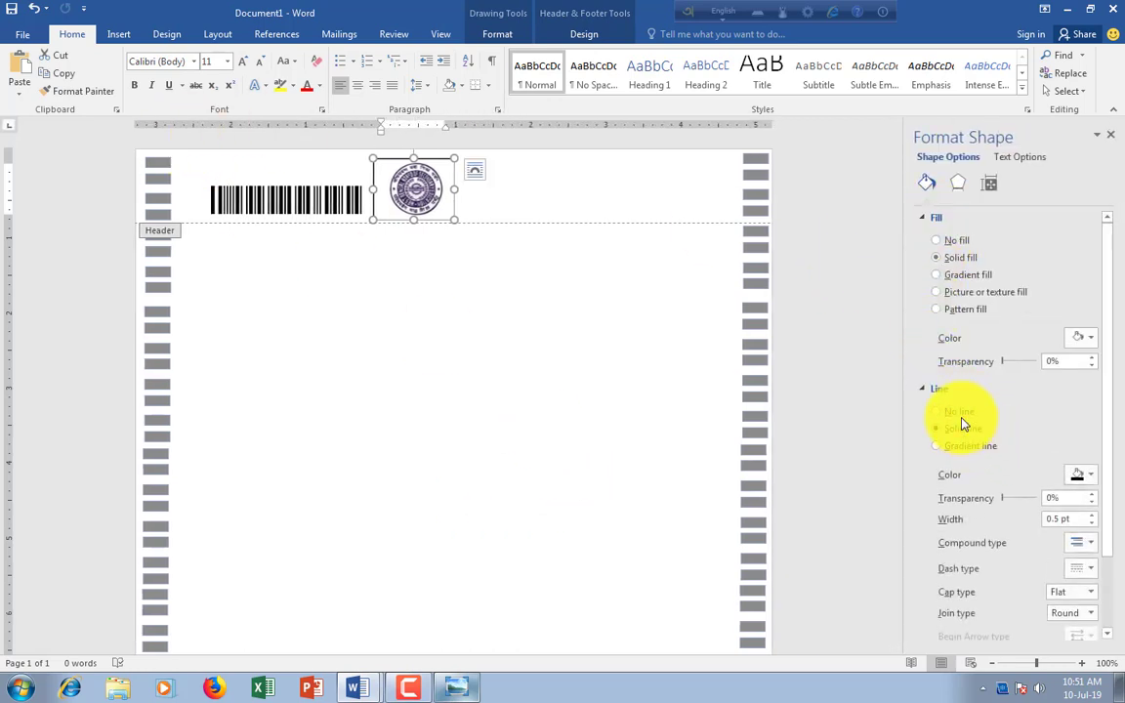
click(962, 416)
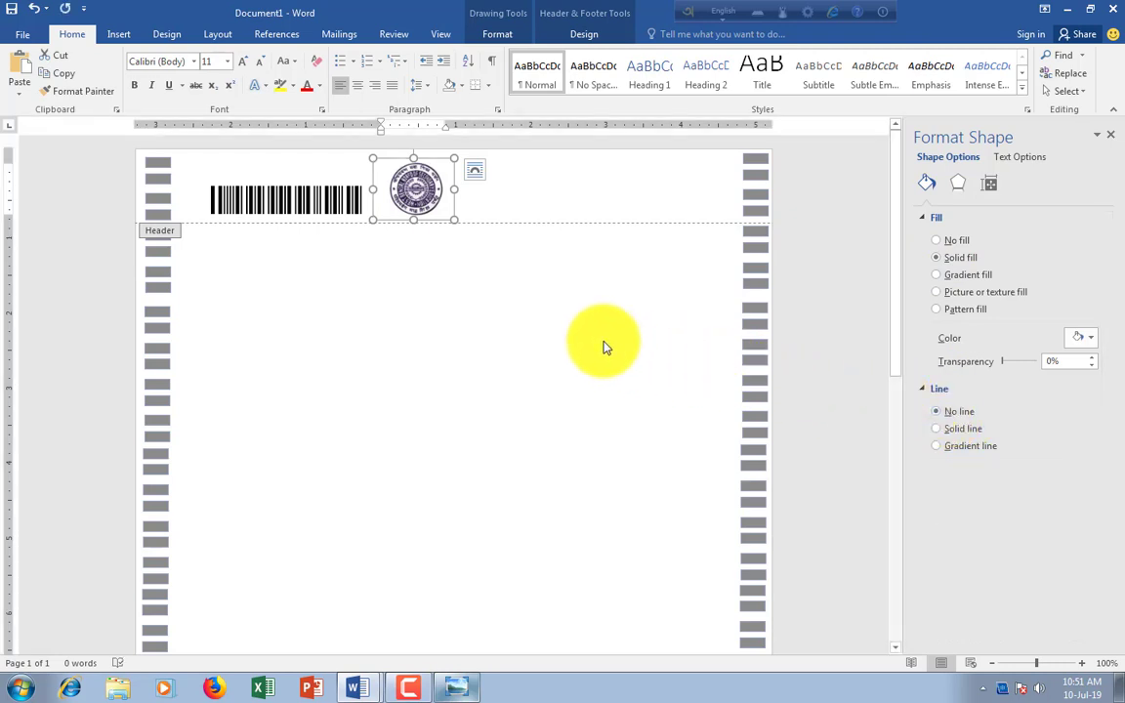
click(515, 207)
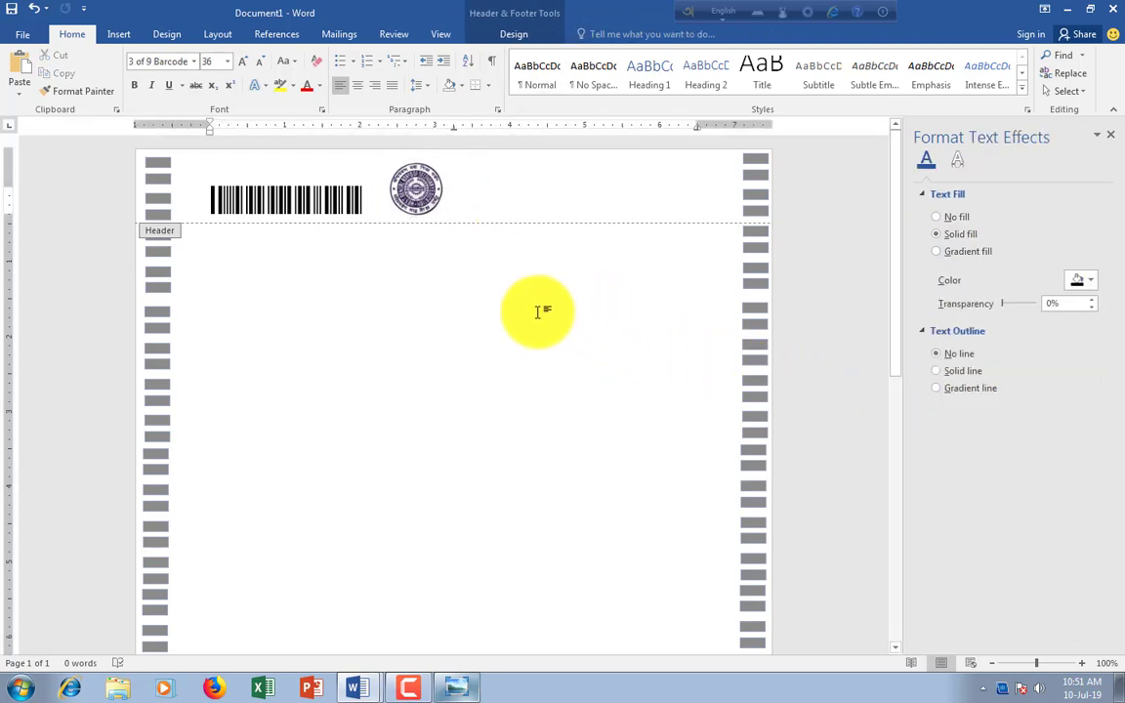
Check the sample OMR sheet in Photo Viewer, then return to Document1
click(452, 685)
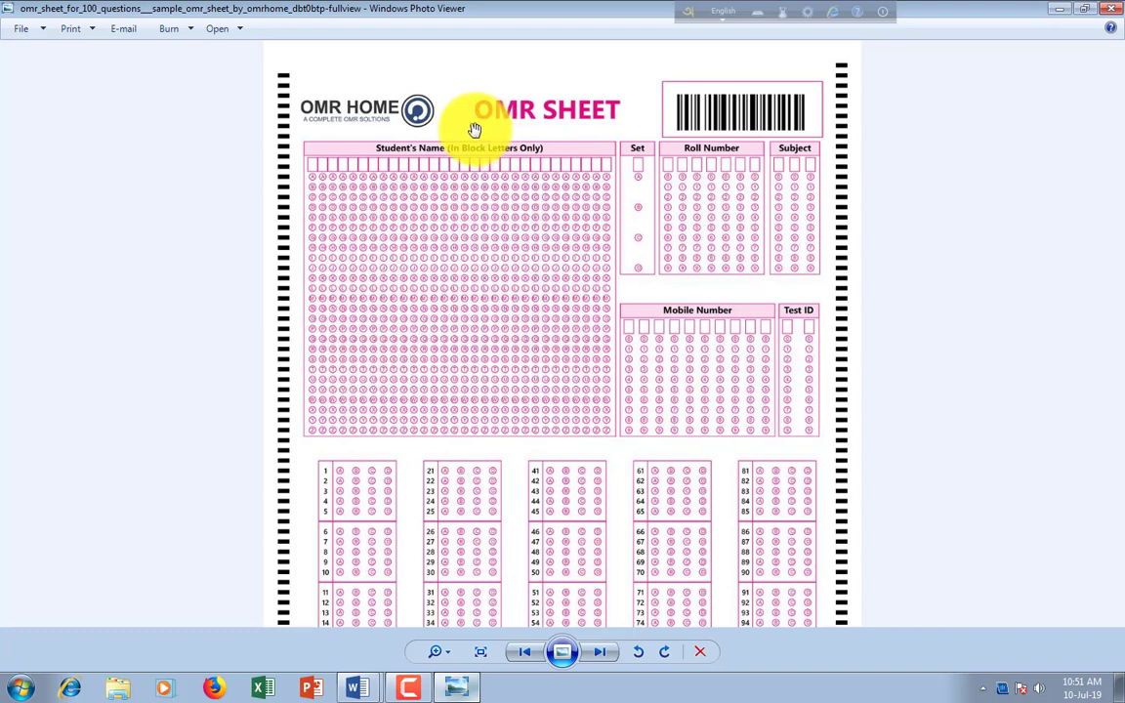
click(355, 691)
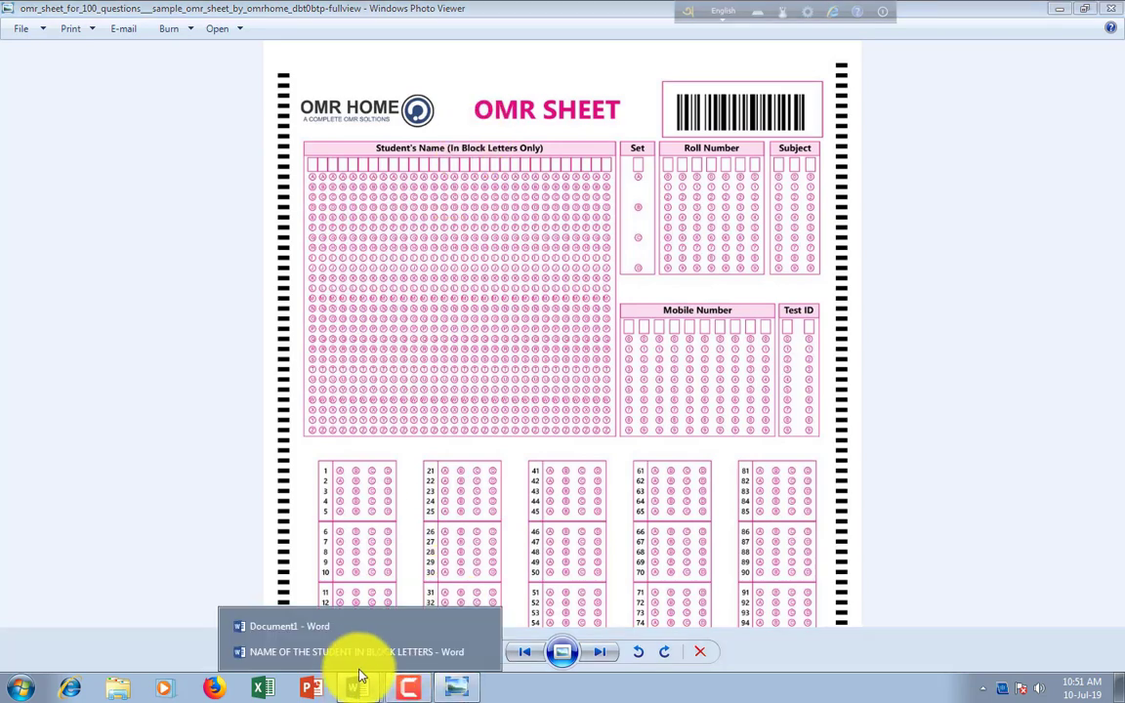
click(312, 626)
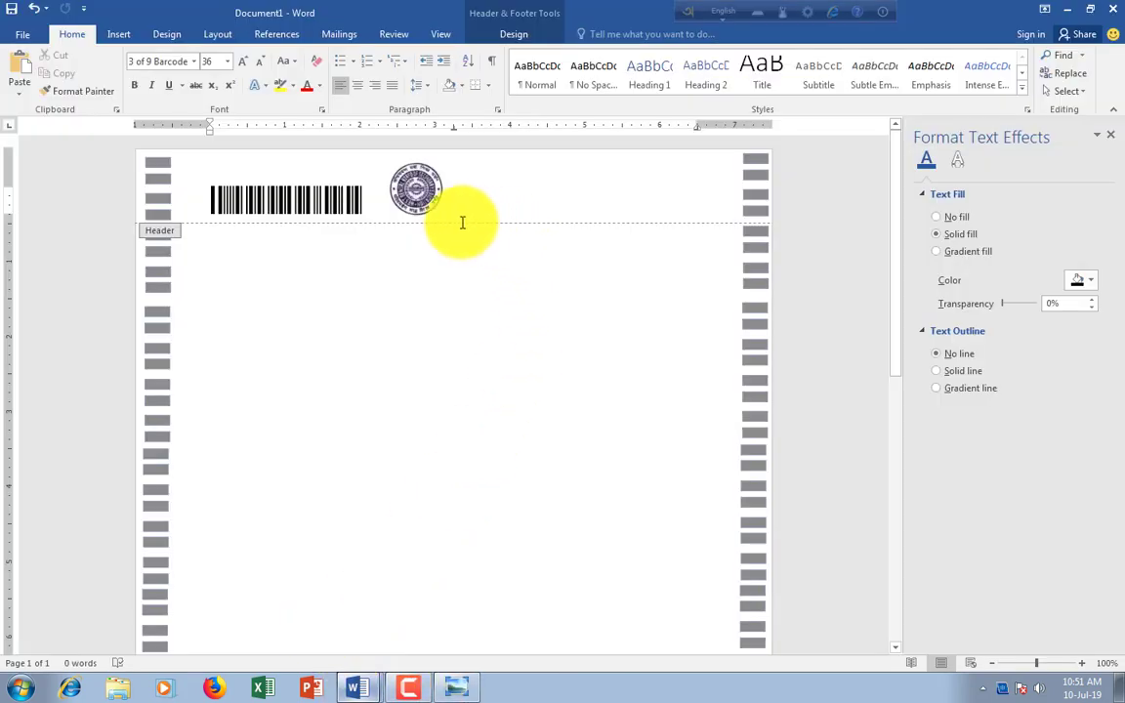
Draw a wide text box in the header to the right of the logo
click(120, 36)
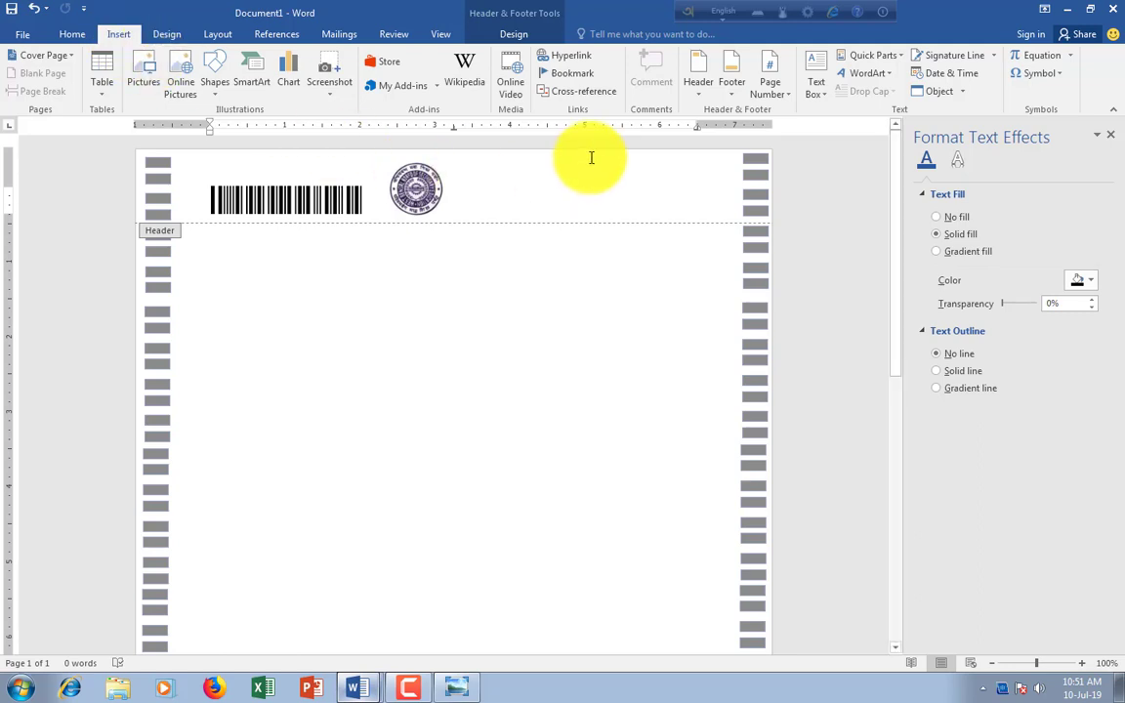
click(826, 99)
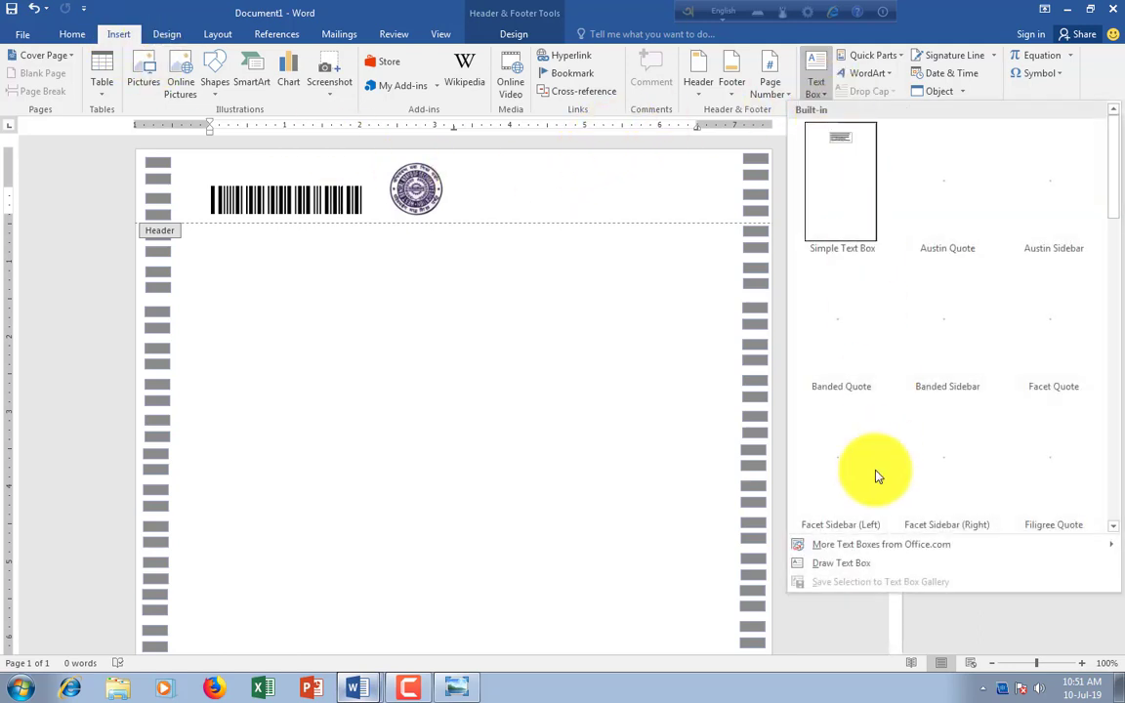
click(842, 555)
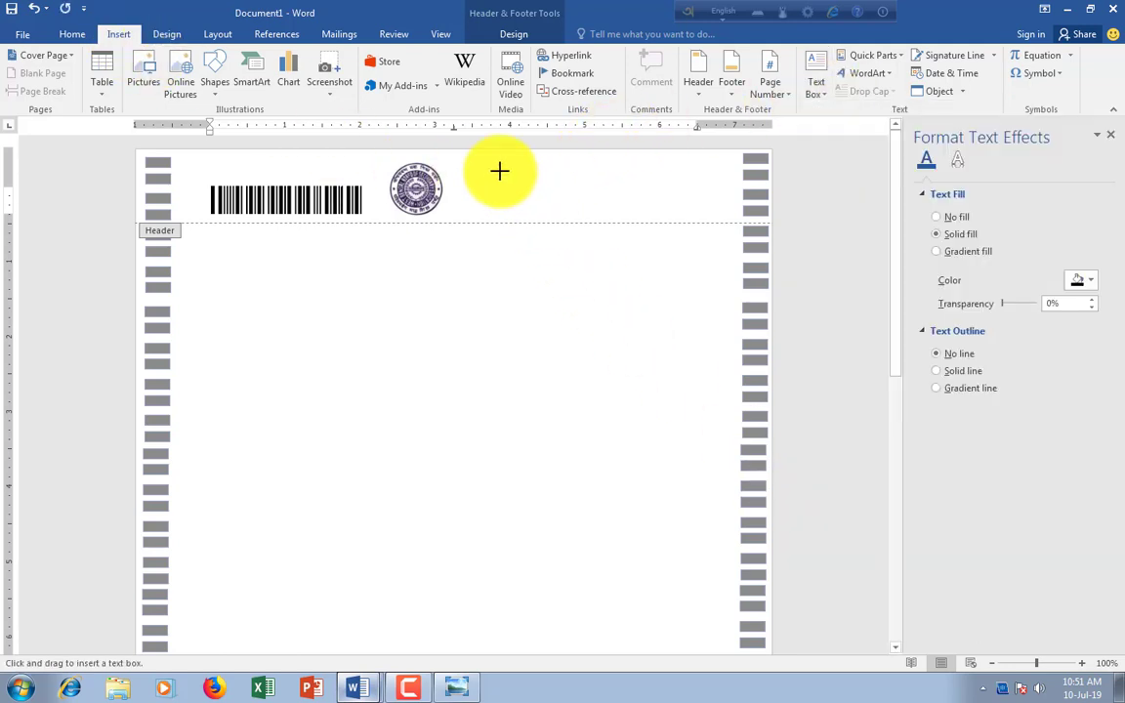
mouse_move(476, 164)
mouse_down()
mouse_move(627, 214)
mouse_move(732, 214)
mouse_up()
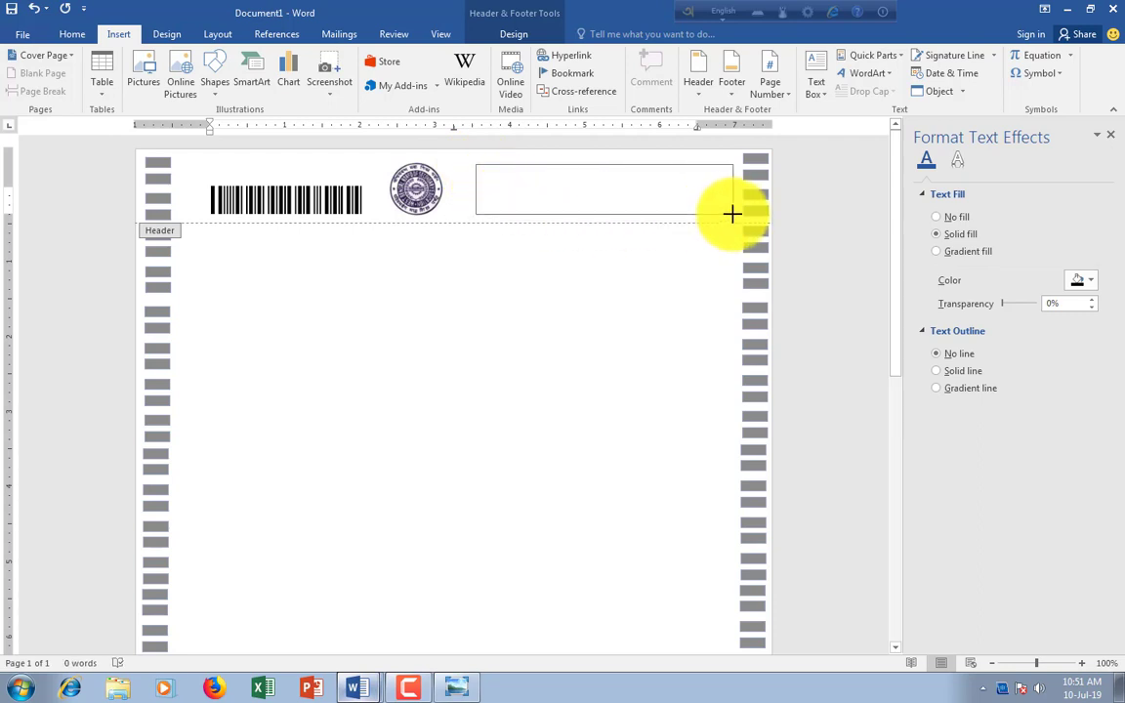
drag(732, 214, 734, 215)
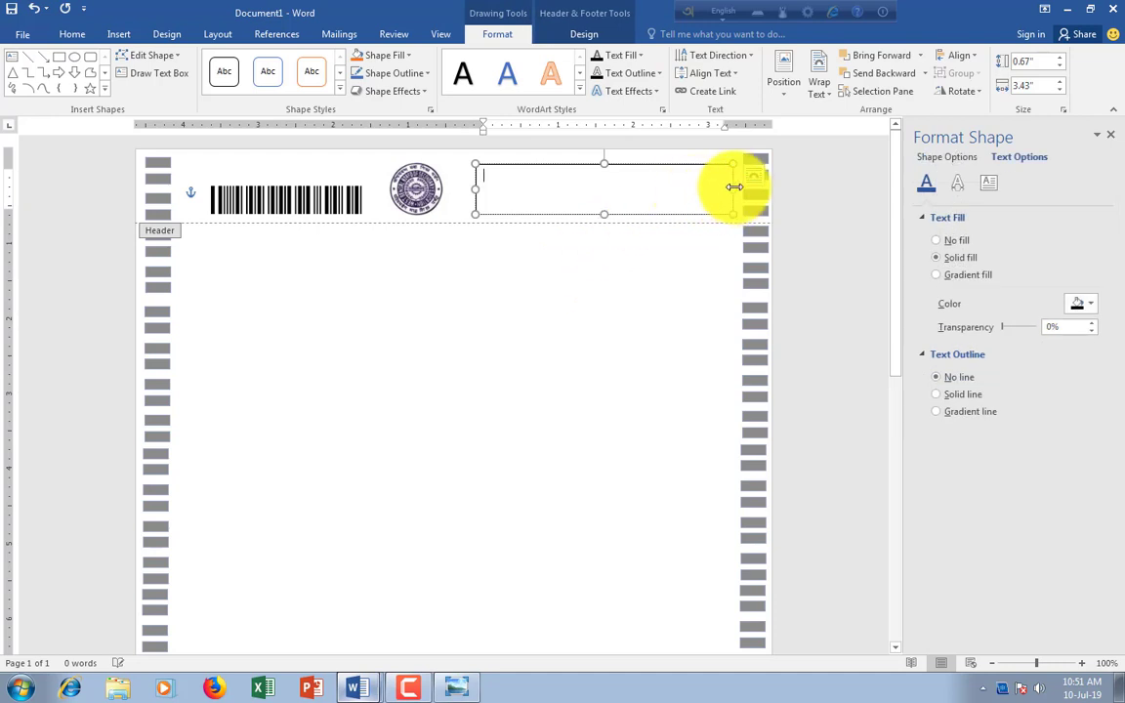
Resize the new text box to about 3.75" wide and place the caret inside
drag(726, 186, 671, 186)
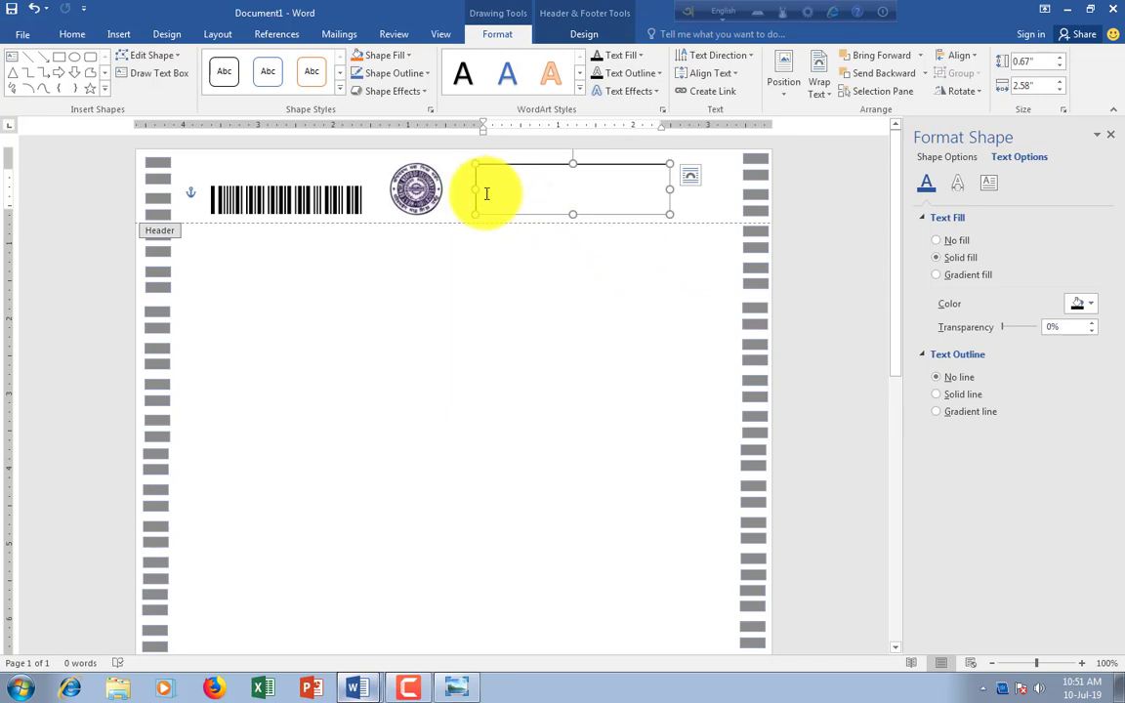
drag(474, 193, 453, 190)
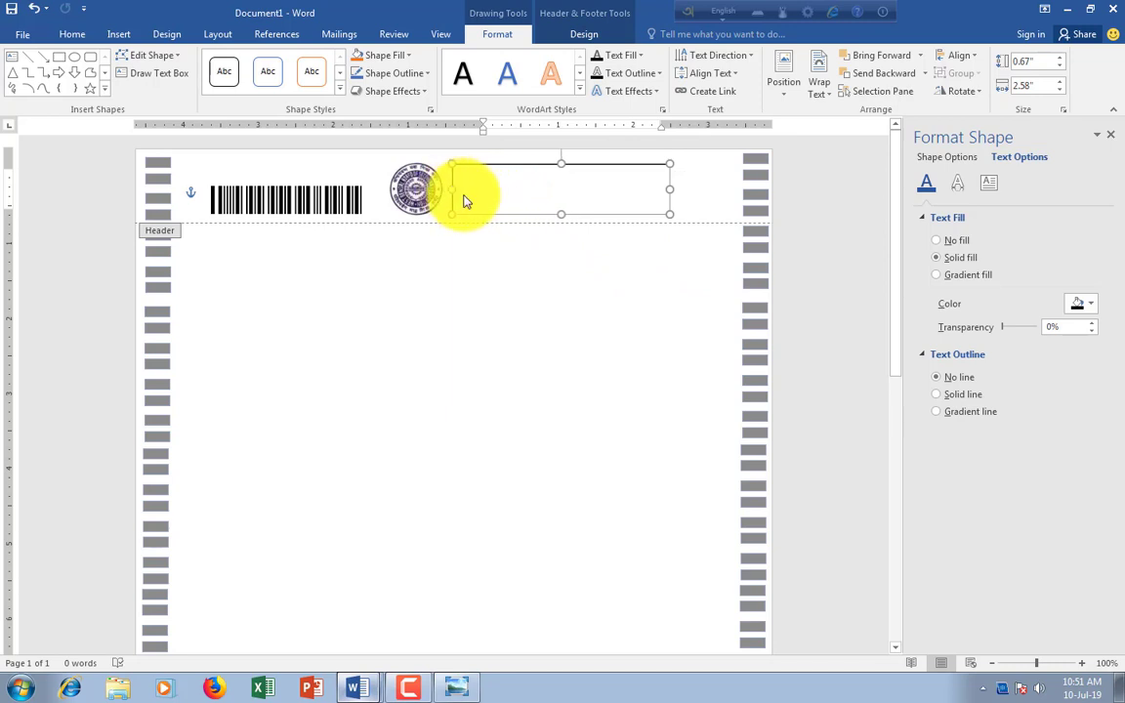
drag(670, 189, 734, 189)
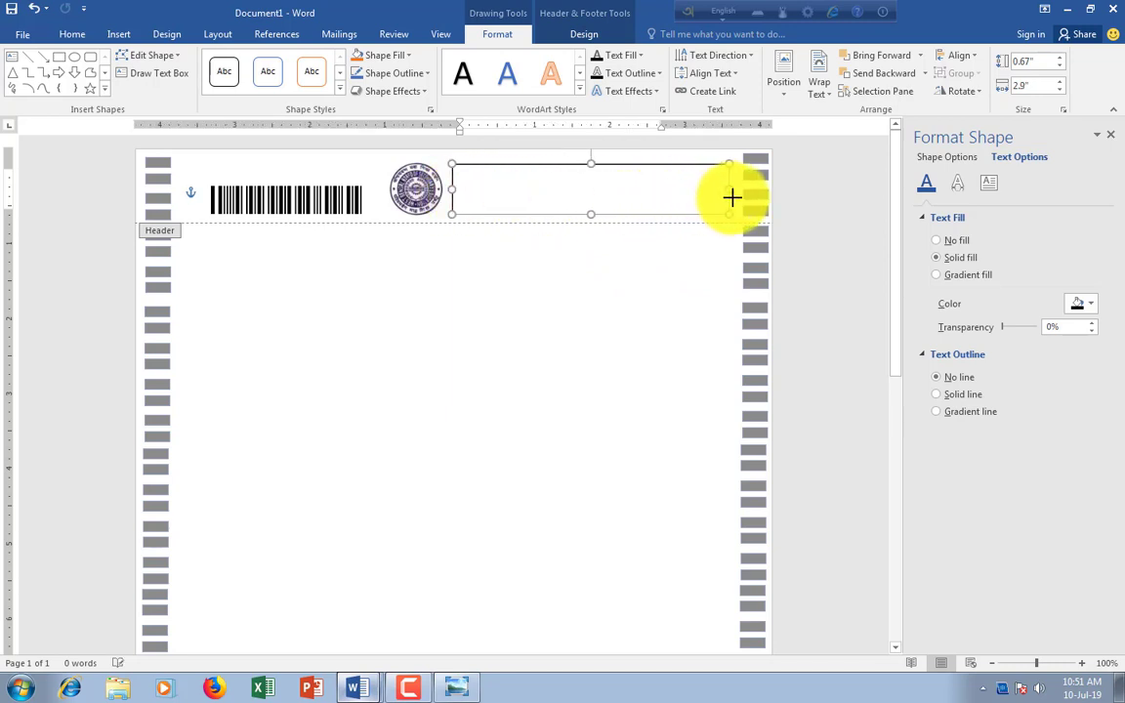
click(502, 193)
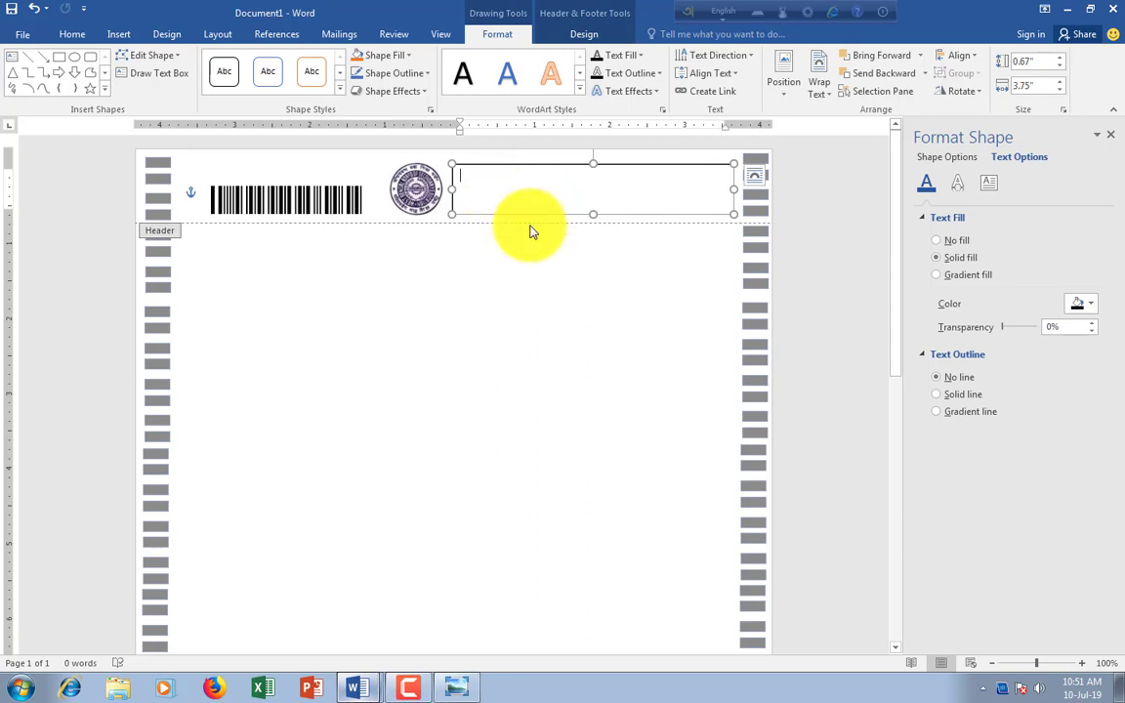
Type WEST BENGAL BOARD OF SECONDERY EDUCATION in the header text box and select it
text(W)
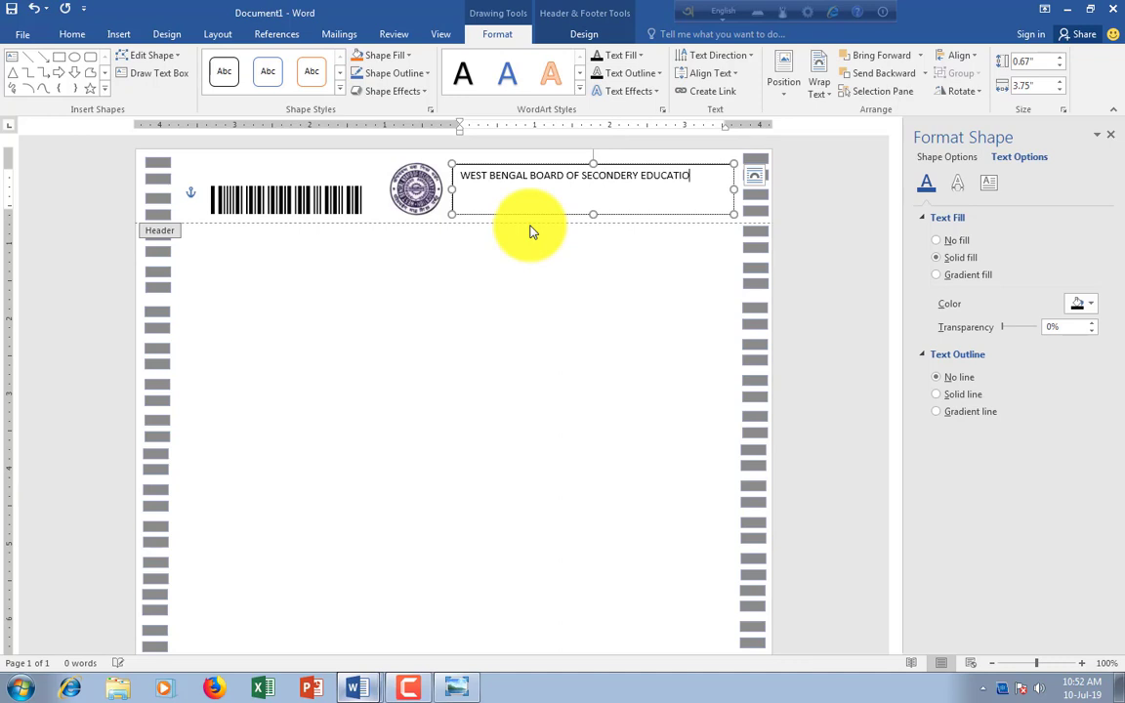
drag(699, 177, 439, 175)
Give the board heading the black WordArt style, 16 pt size and centre alignment
click(464, 74)
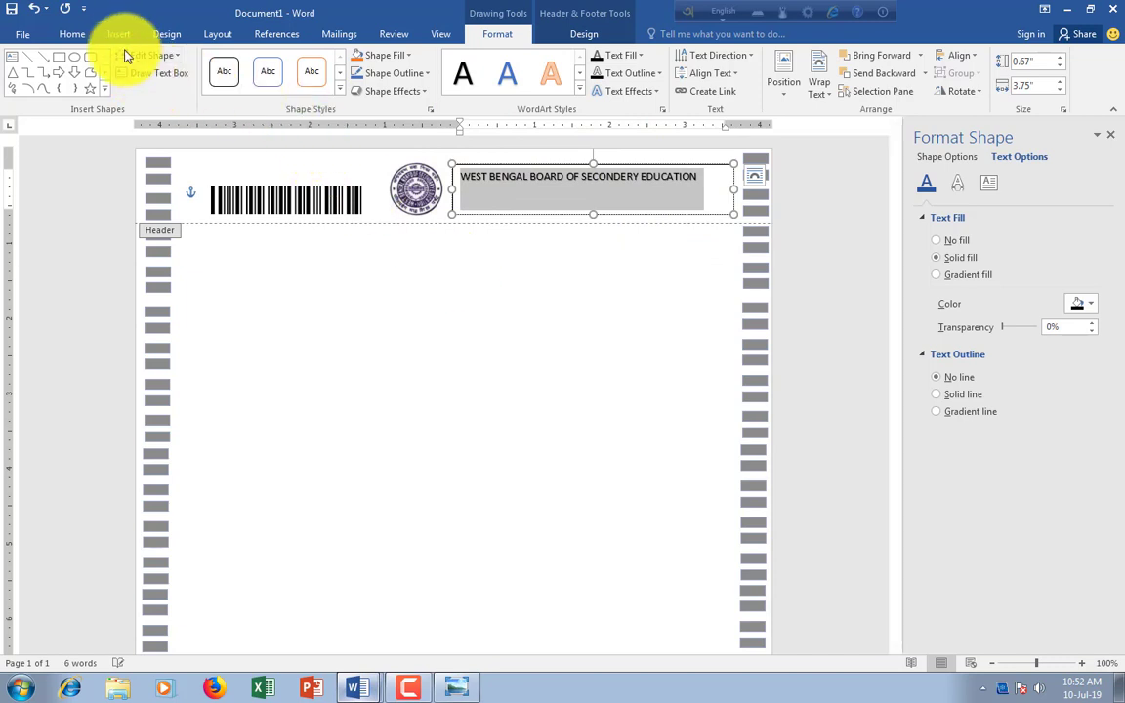
click(71, 33)
click(226, 61)
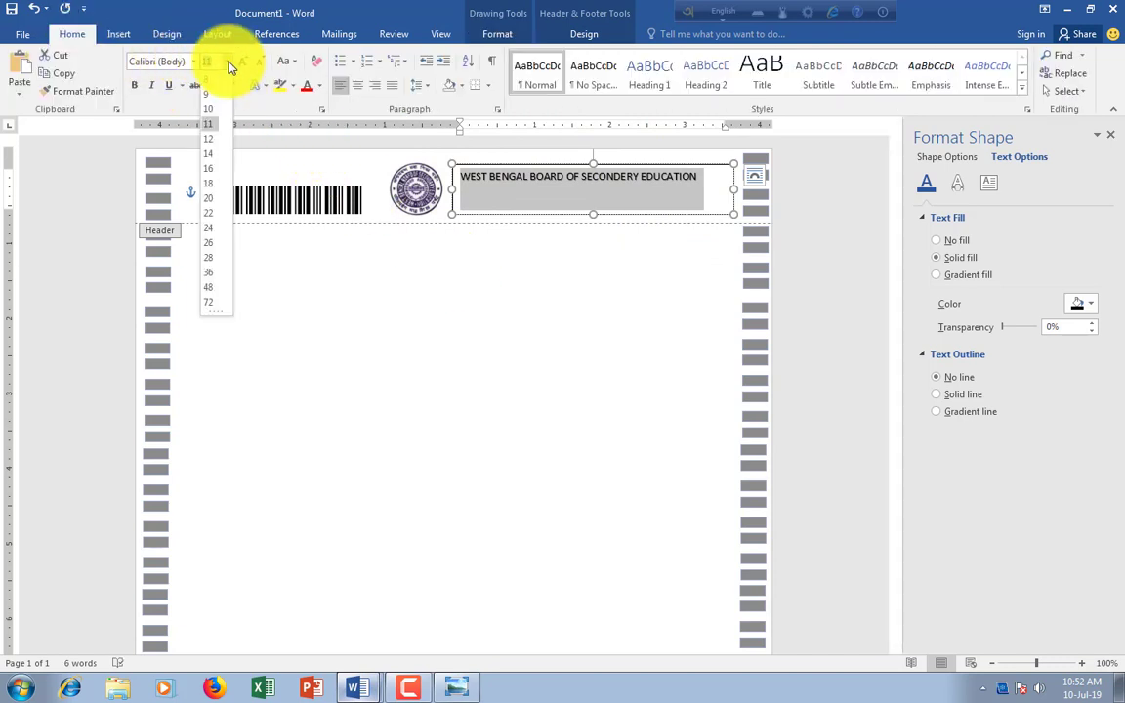
click(213, 170)
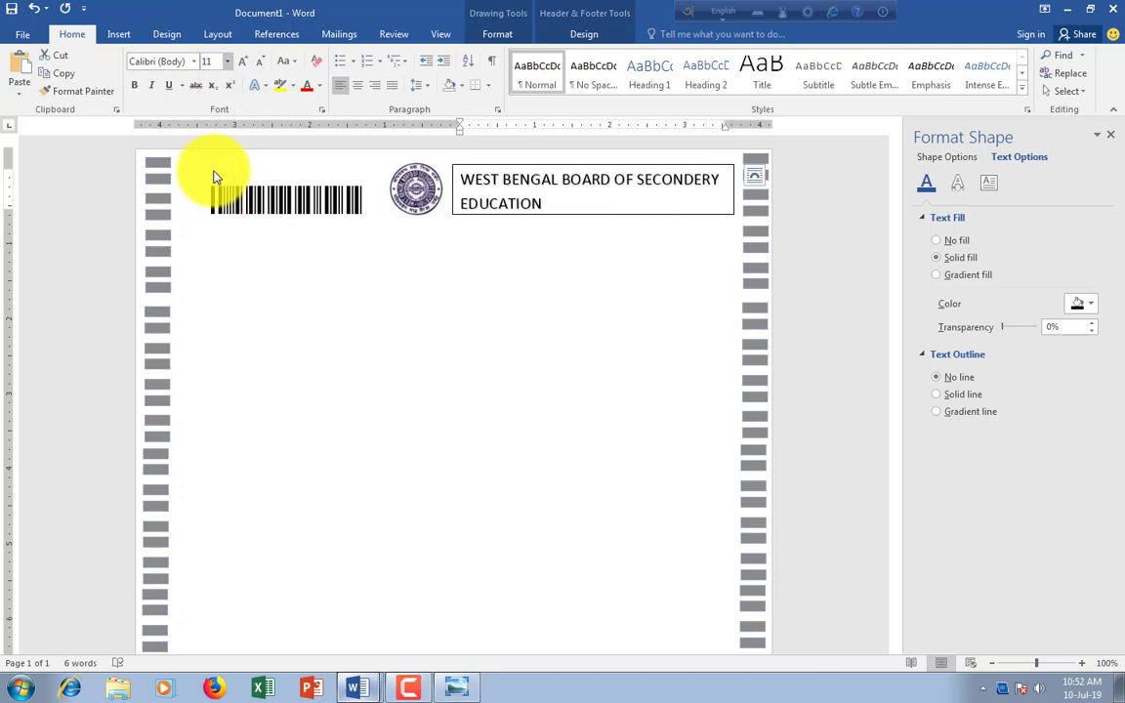
click(358, 85)
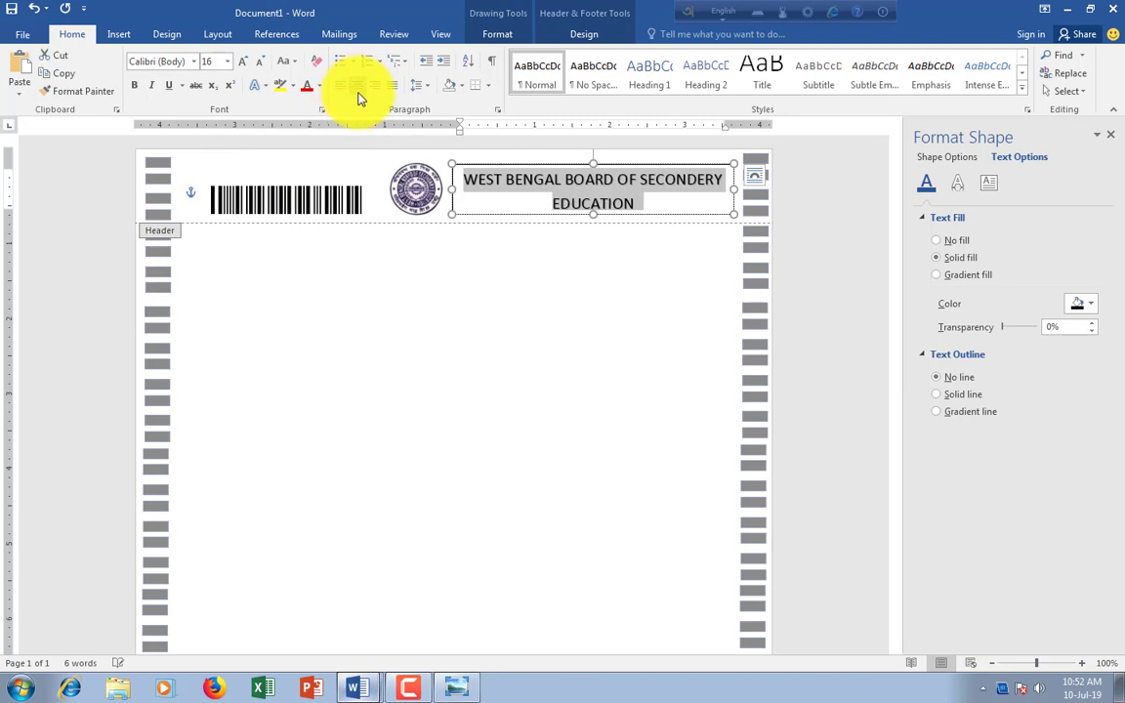
click(641, 204)
drag(640, 203, 414, 163)
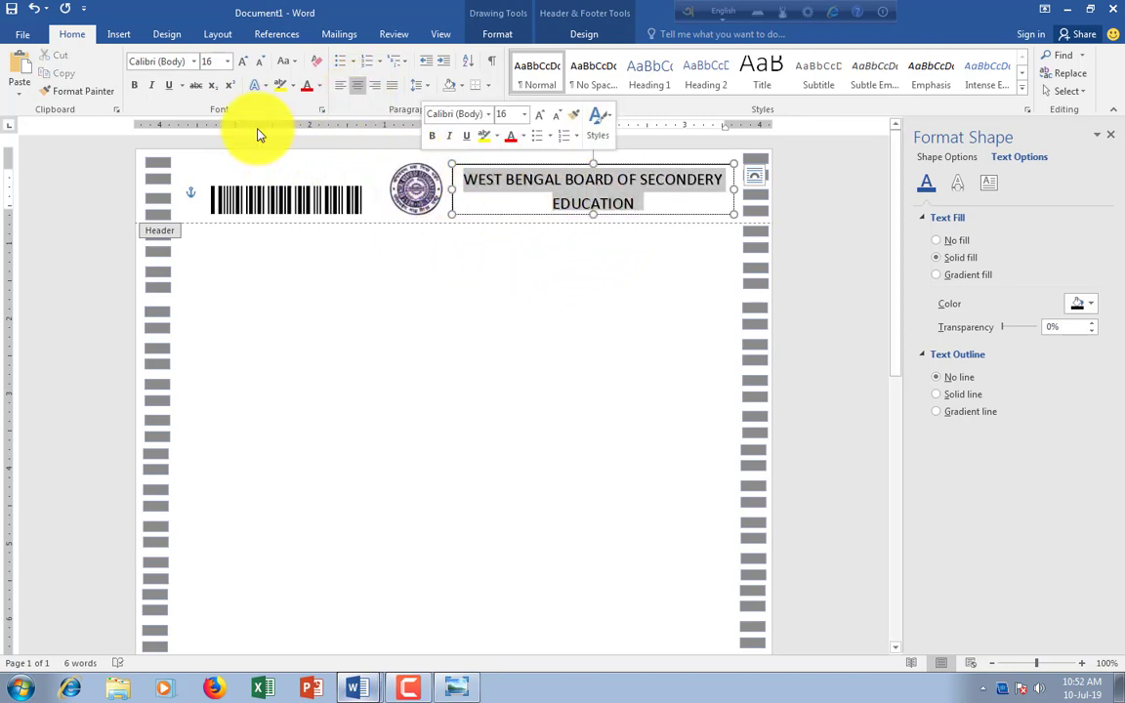
click(260, 87)
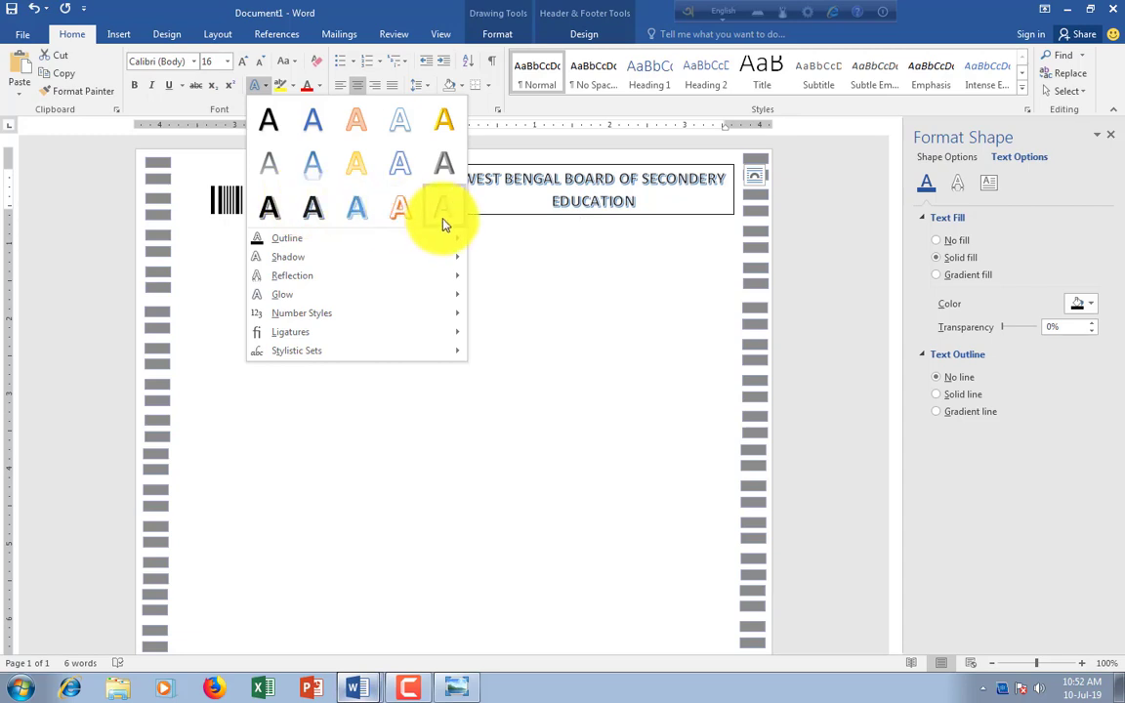
Apply a light-blue outlined text effect to the heading, discarding a trial red outline
click(359, 223)
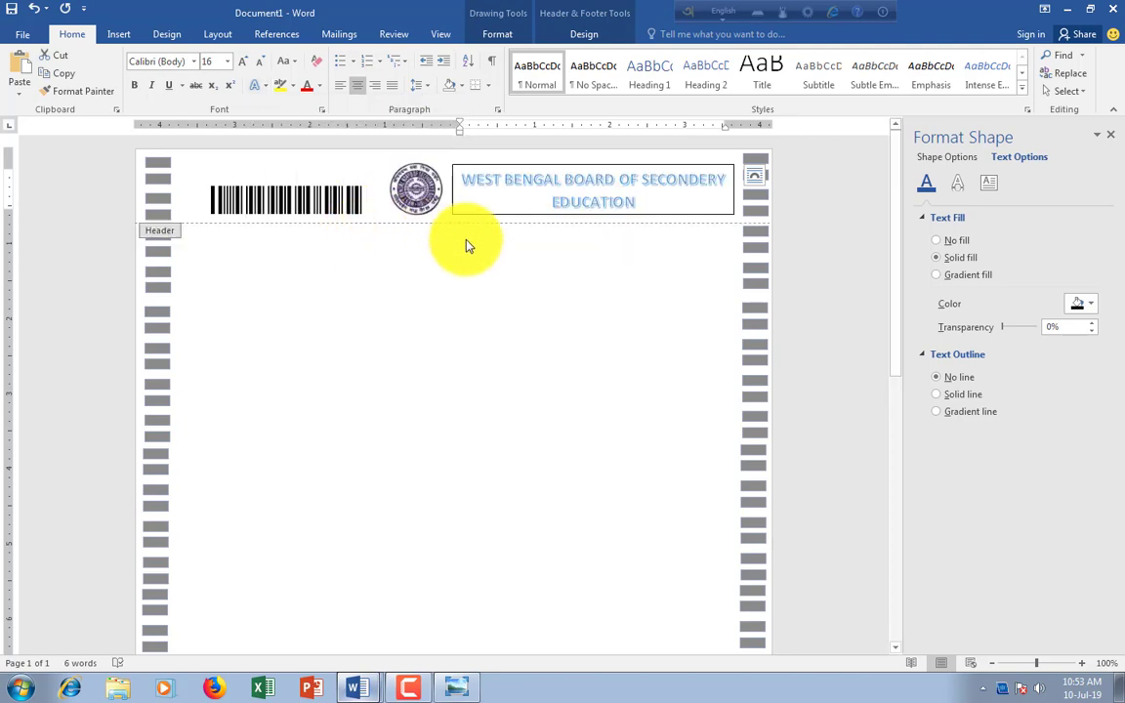
click(513, 213)
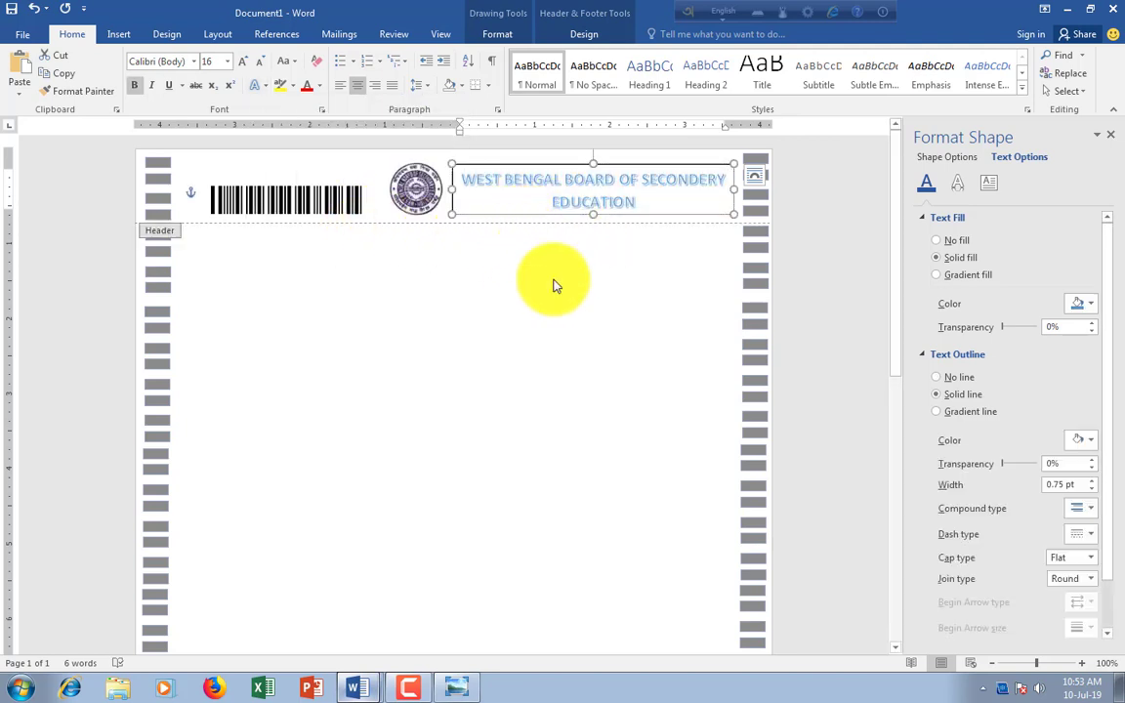
right_click(621, 164)
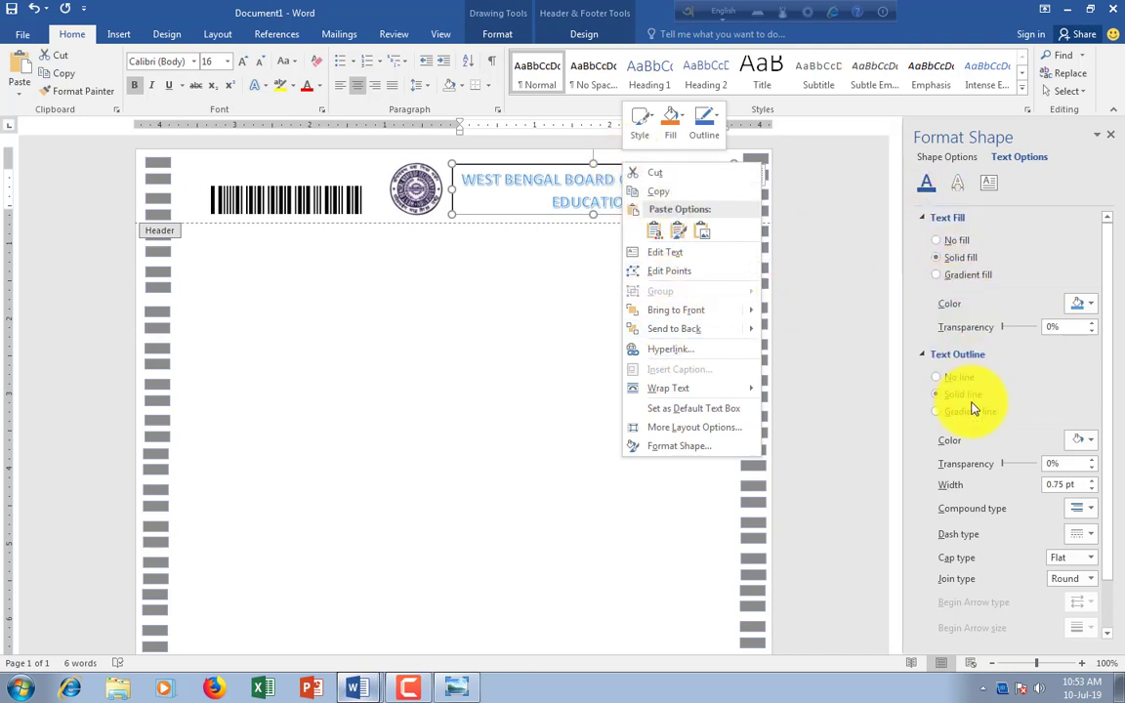
click(1091, 445)
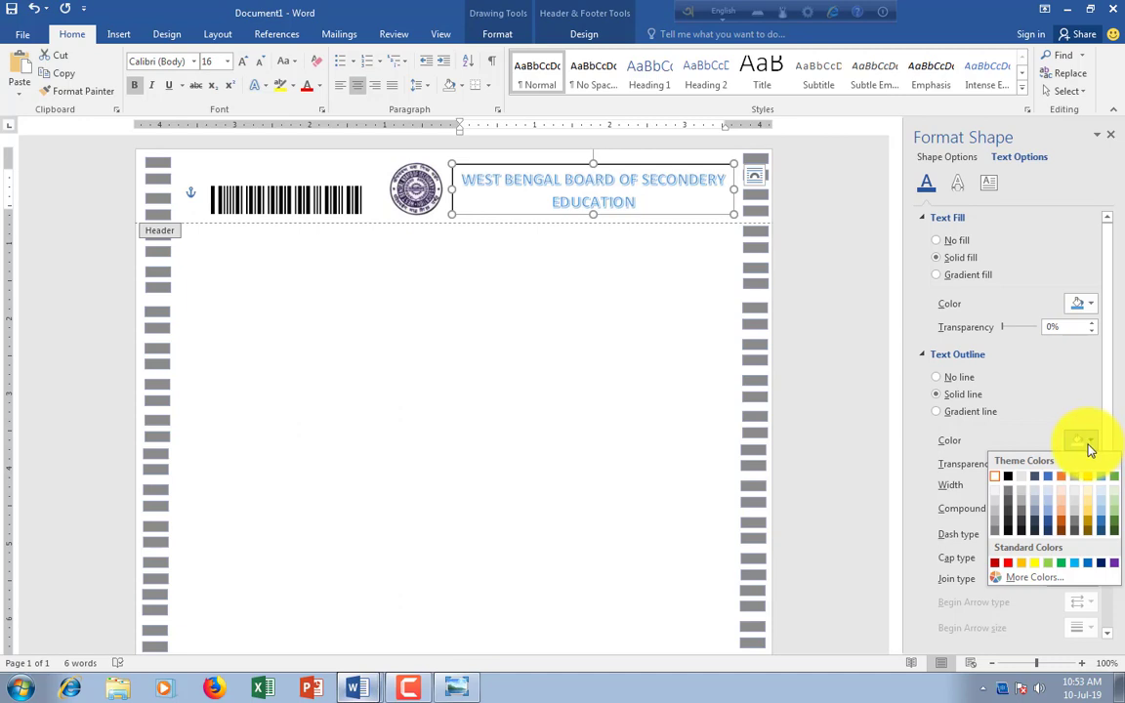
click(1008, 564)
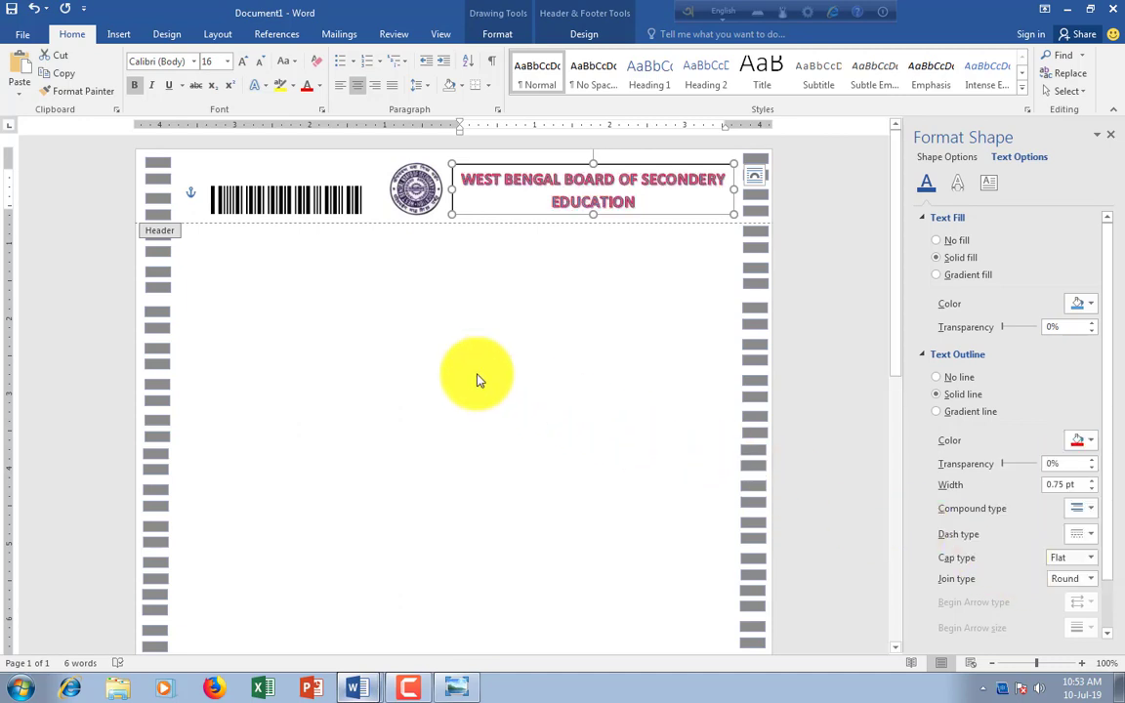
key(ctrl+z)
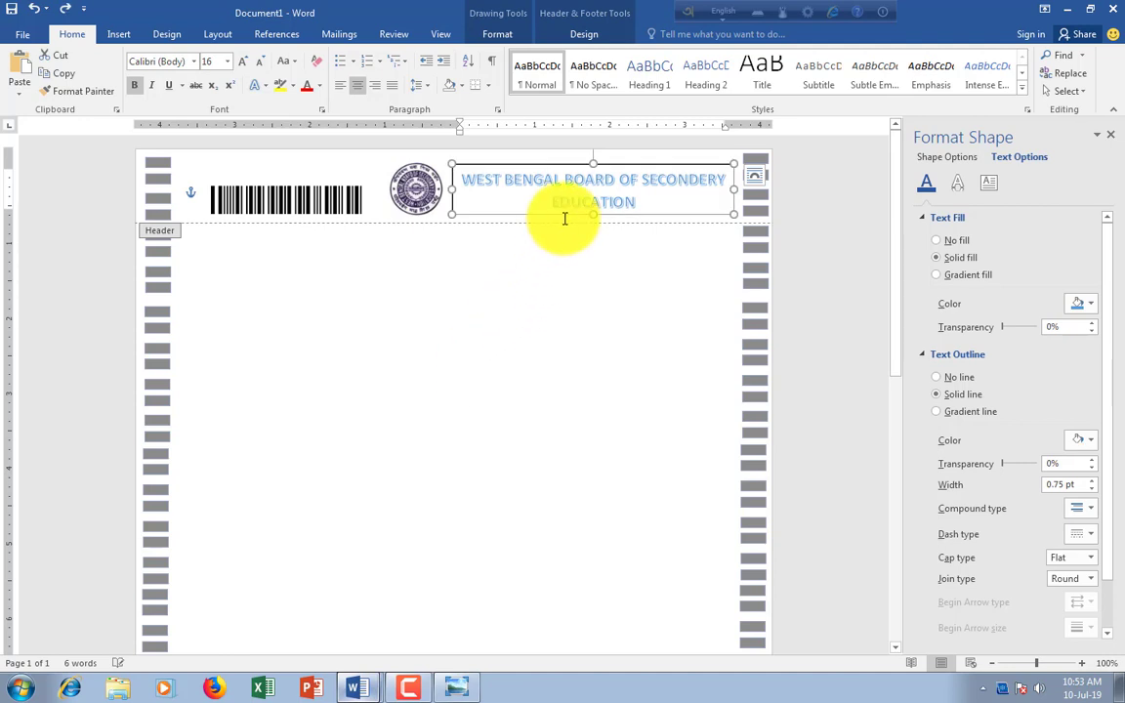
click(352, 201)
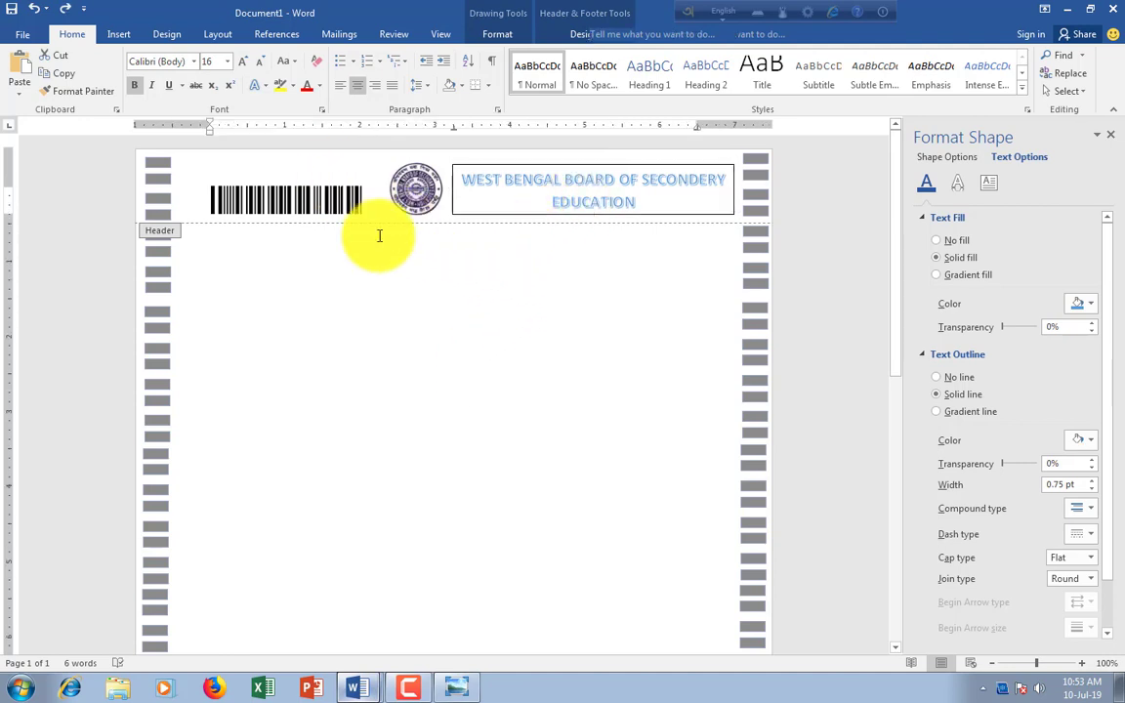
Set the heading box's line to No line, then exit and reopen the header
right_click(487, 167)
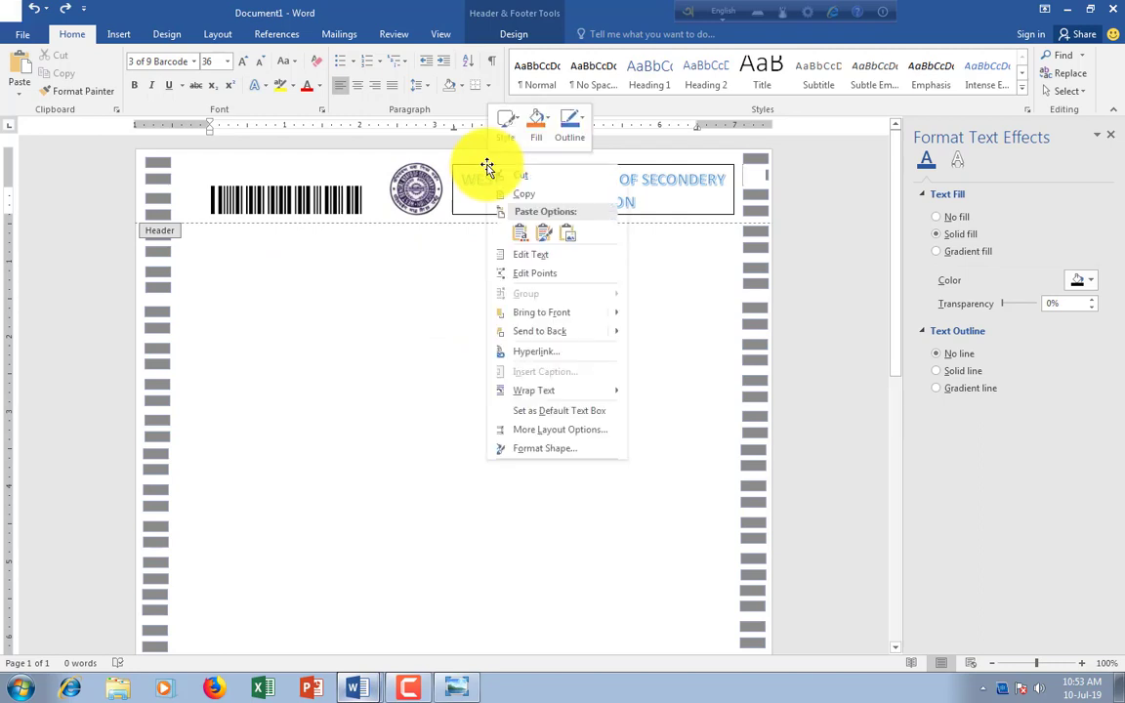
click(524, 451)
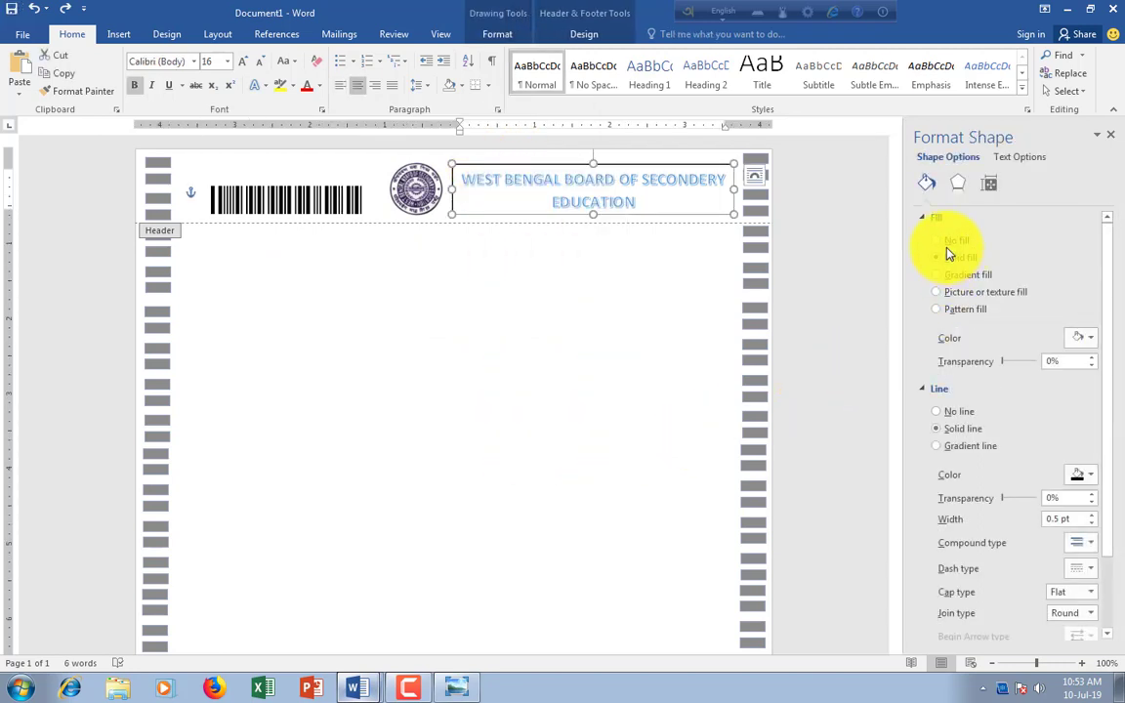
click(937, 414)
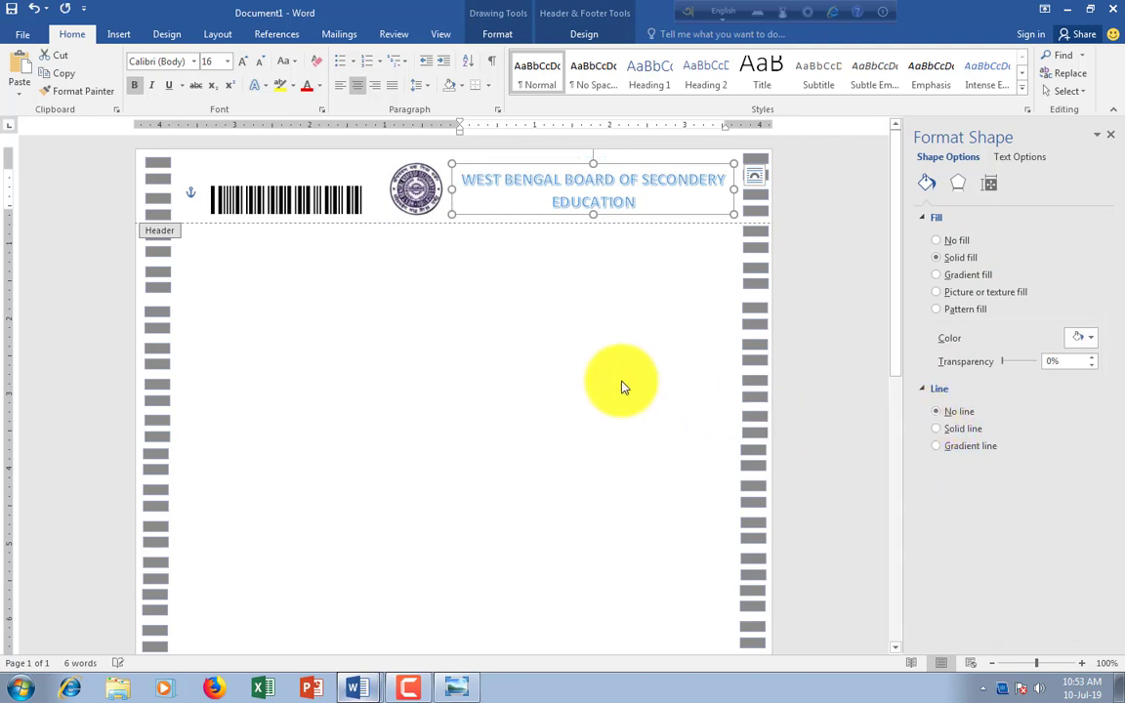
double_click(592, 327)
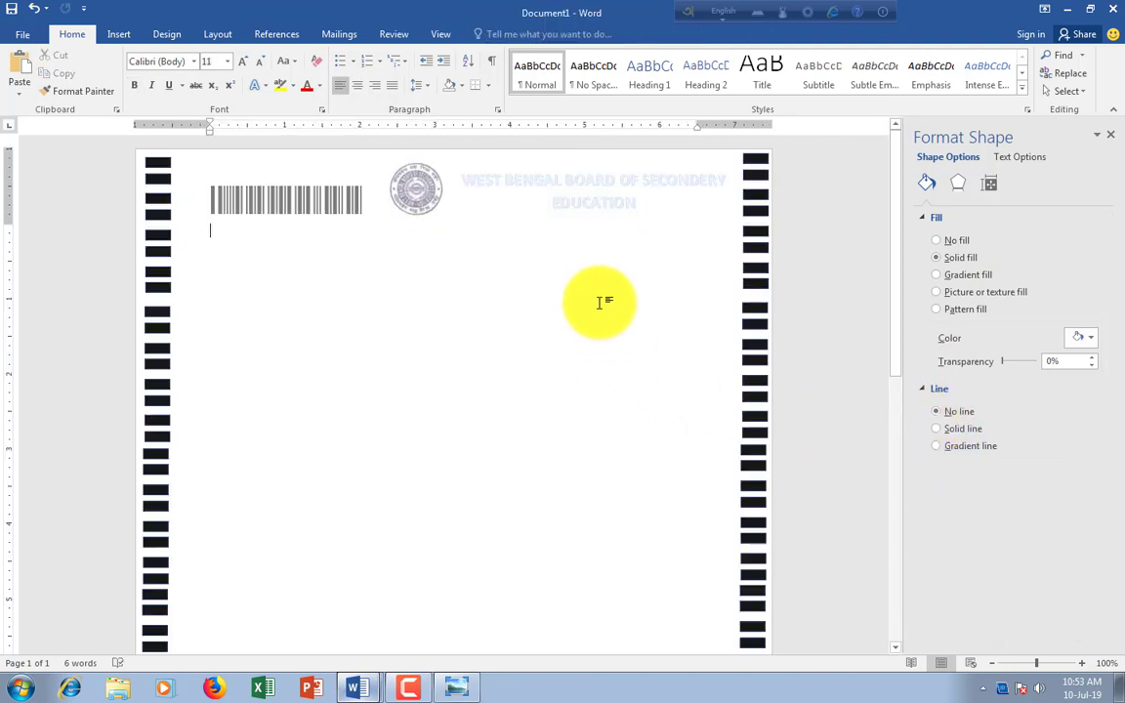
double_click(574, 208)
click(466, 690)
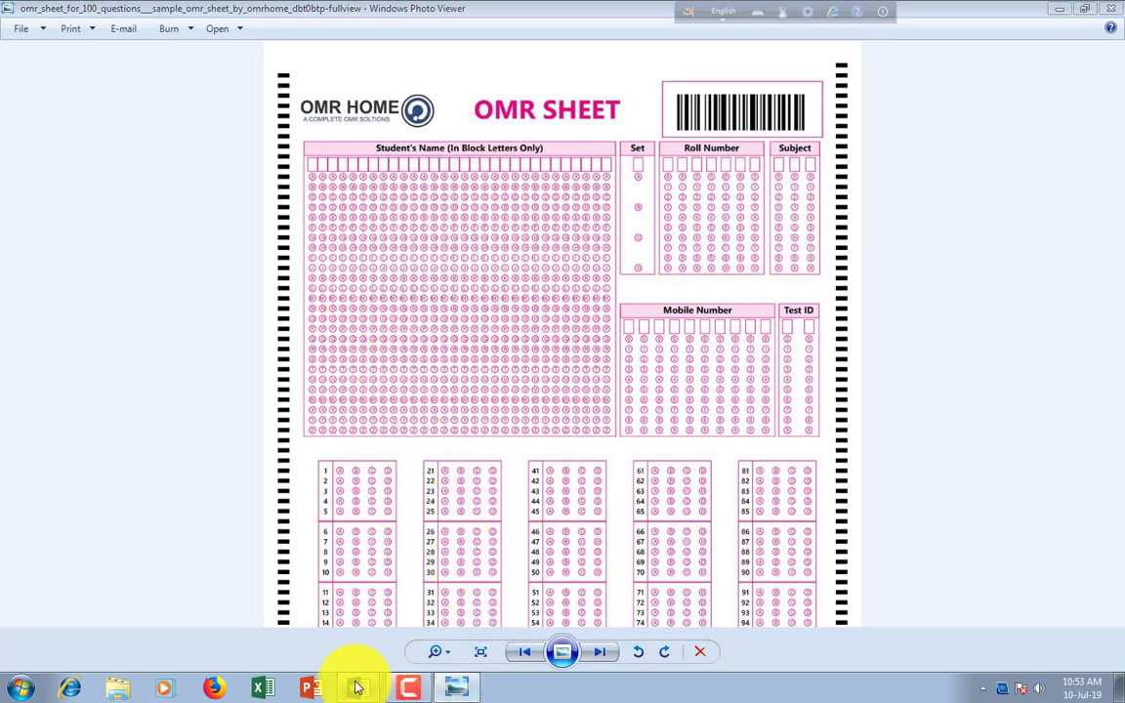
click(332, 662)
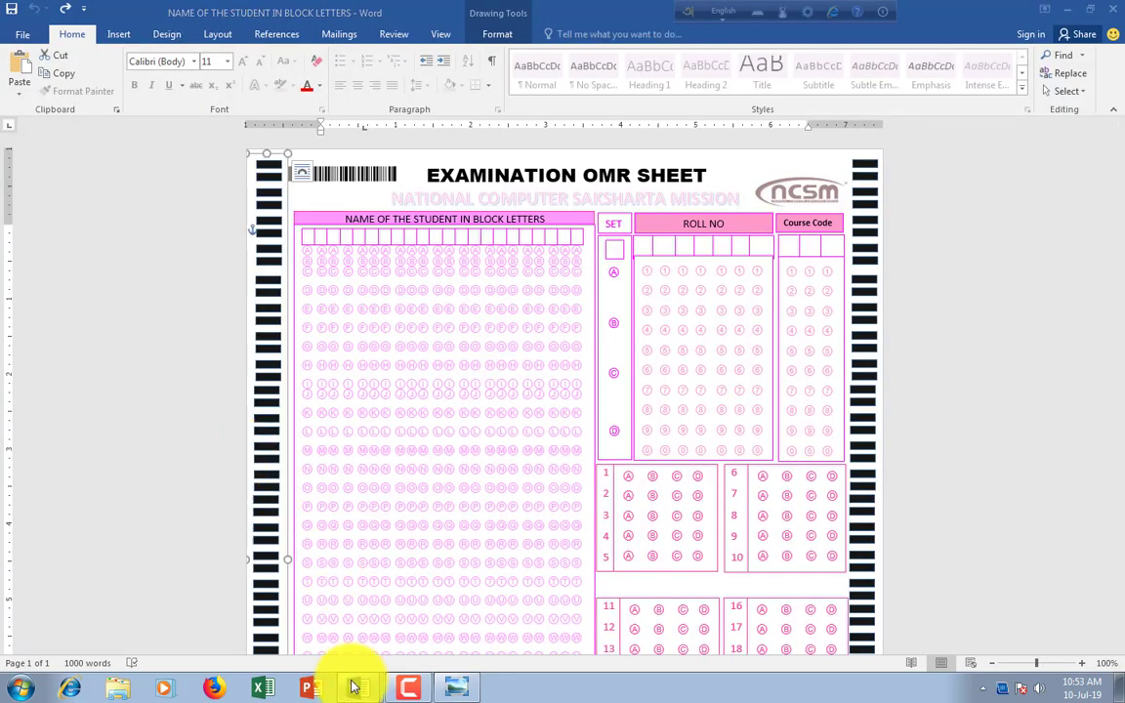
click(354, 687)
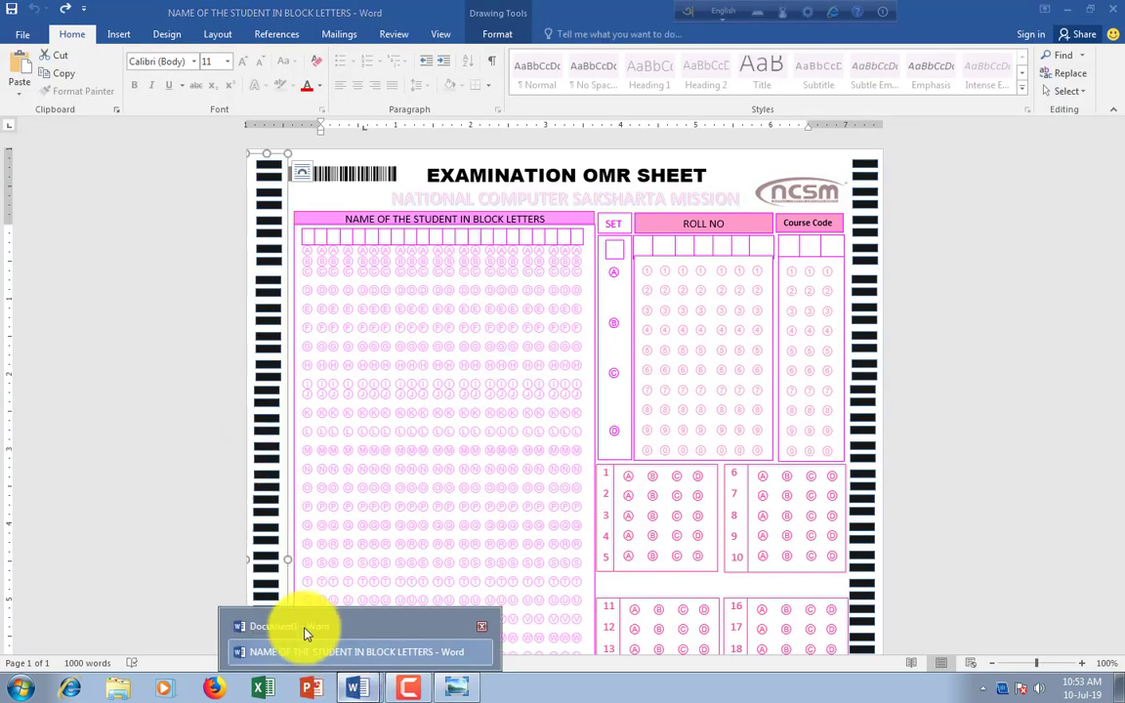
click(303, 626)
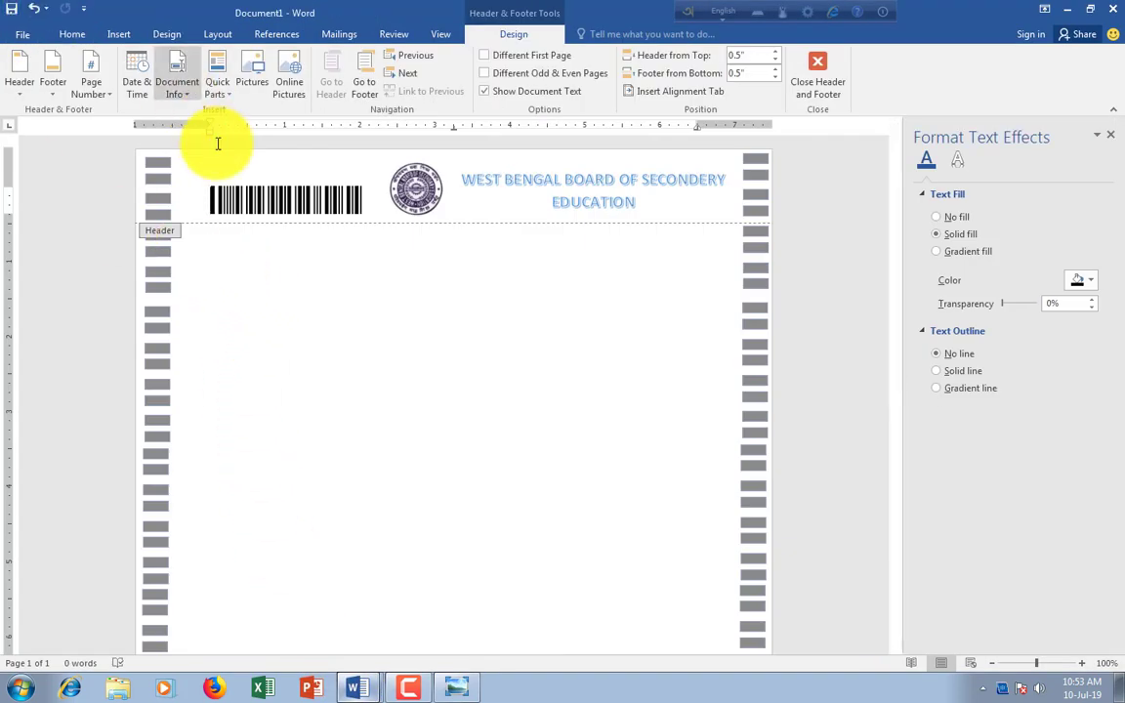
click(448, 689)
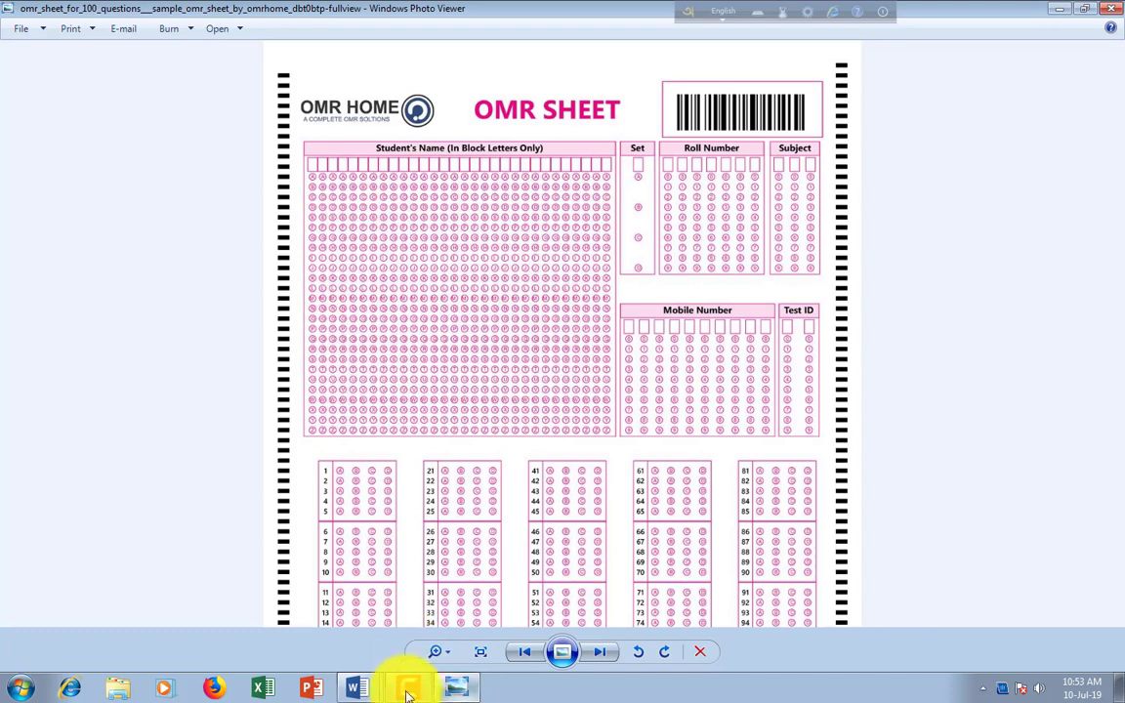
mouse_move(357, 687)
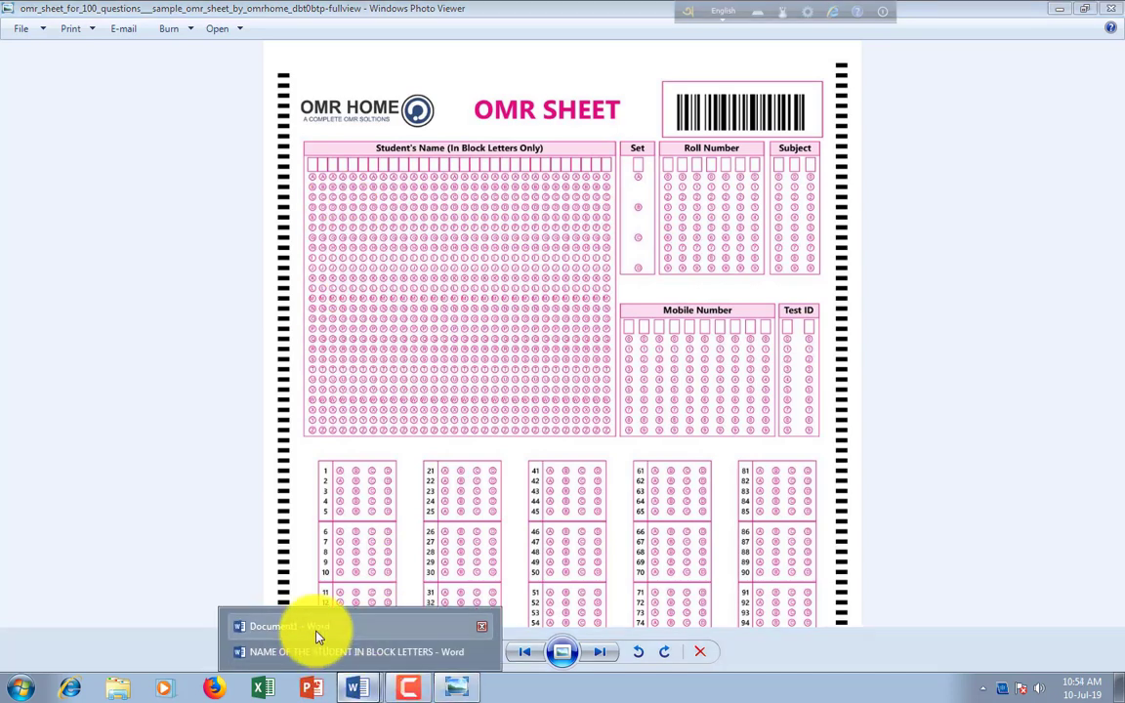
click(319, 633)
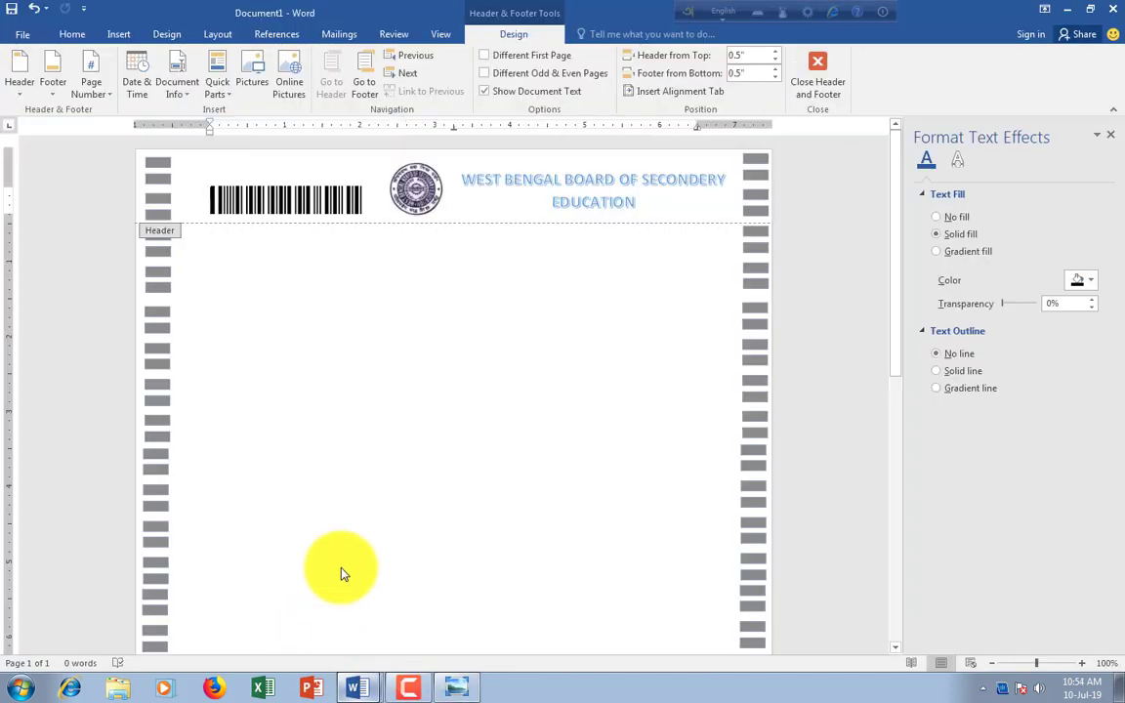
Draw a thin 0.31" by 4.06" text box below the barcode and open Format Shape
click(115, 34)
click(815, 83)
click(840, 566)
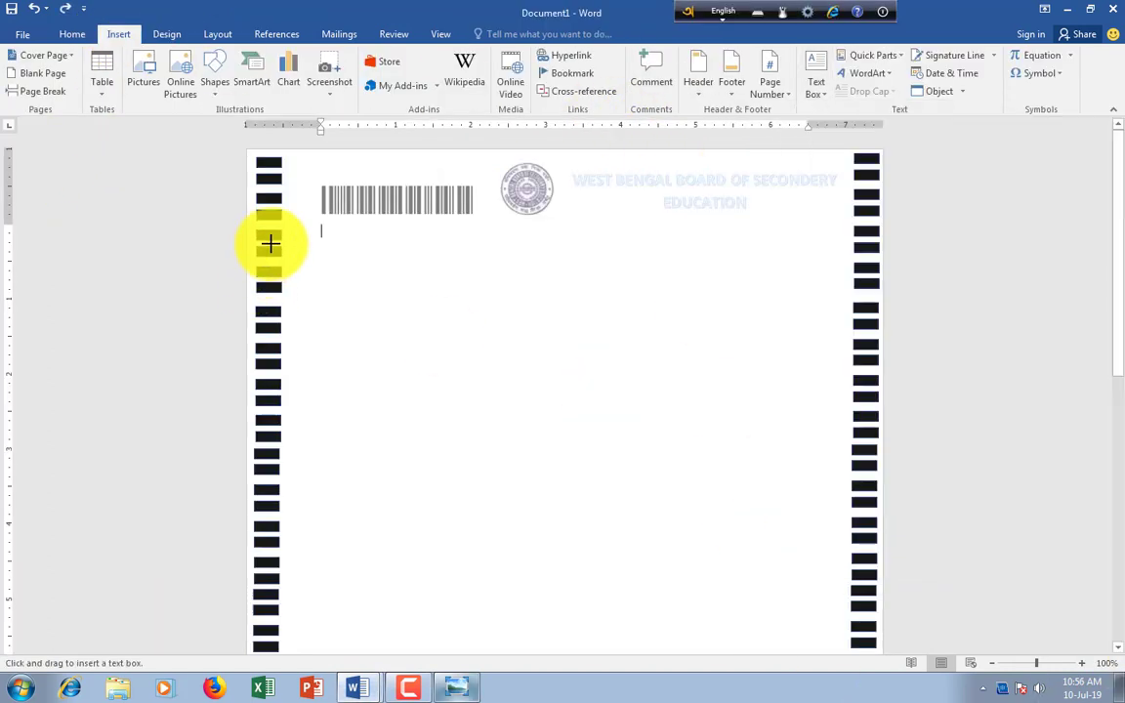
drag(287, 224, 592, 249)
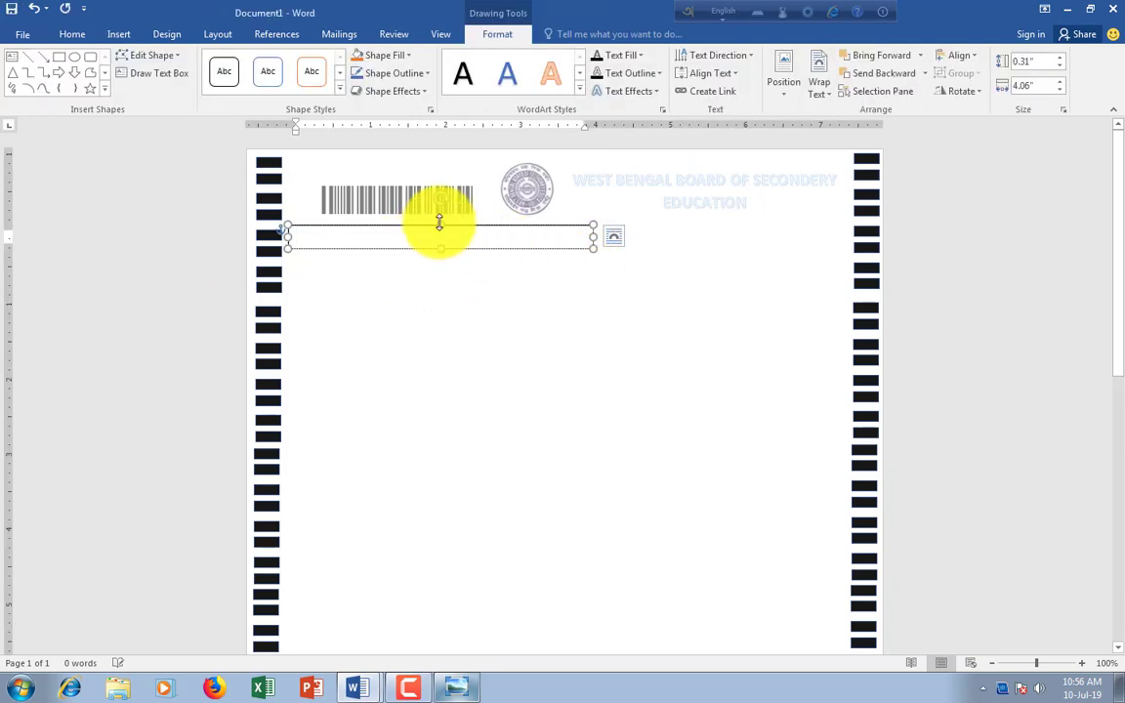
right_click(426, 231)
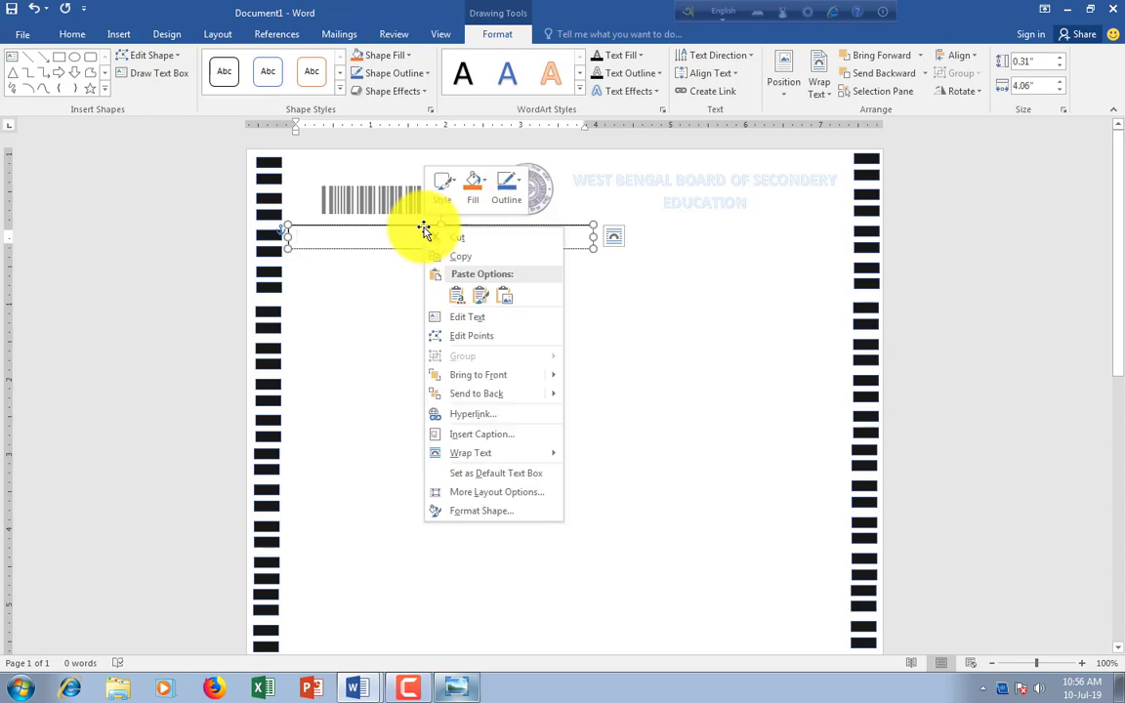
click(494, 512)
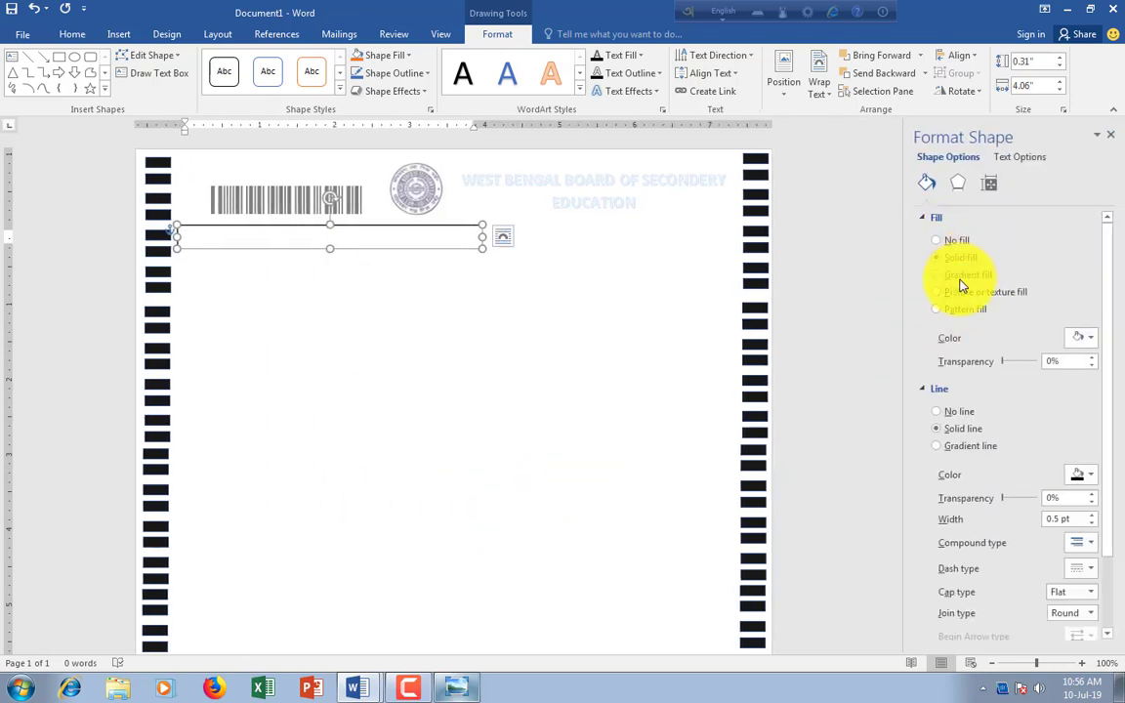
Fill the thin rectangle with solid pink chosen from More Colors
click(1090, 340)
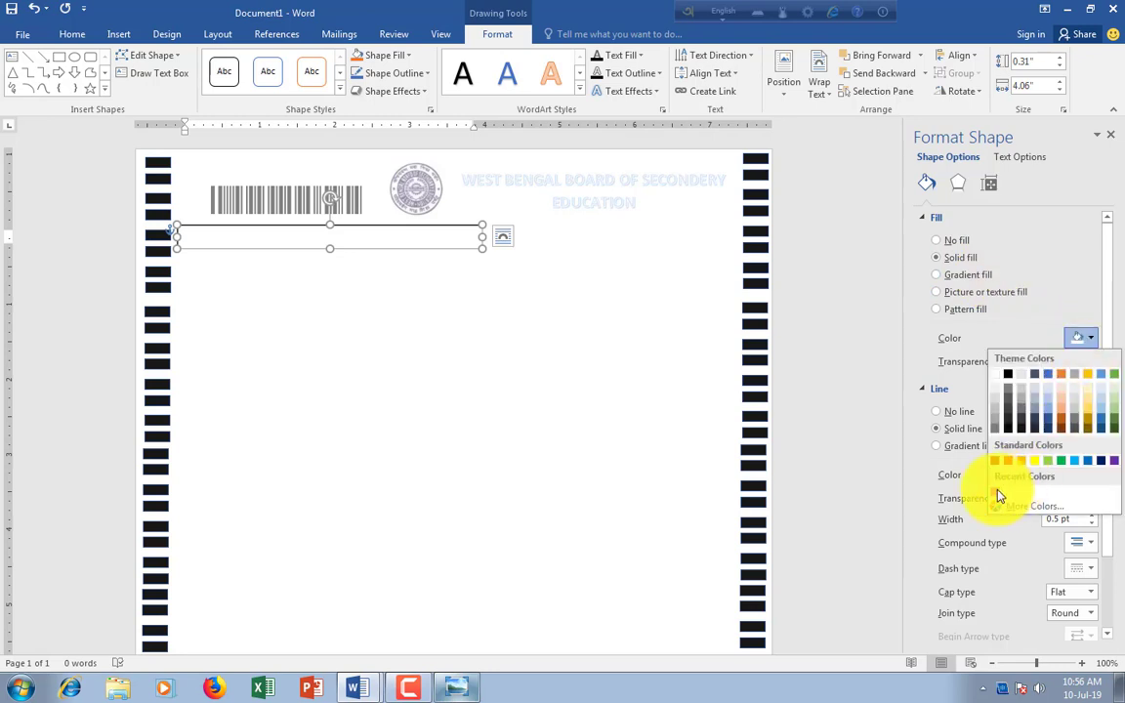
click(1016, 506)
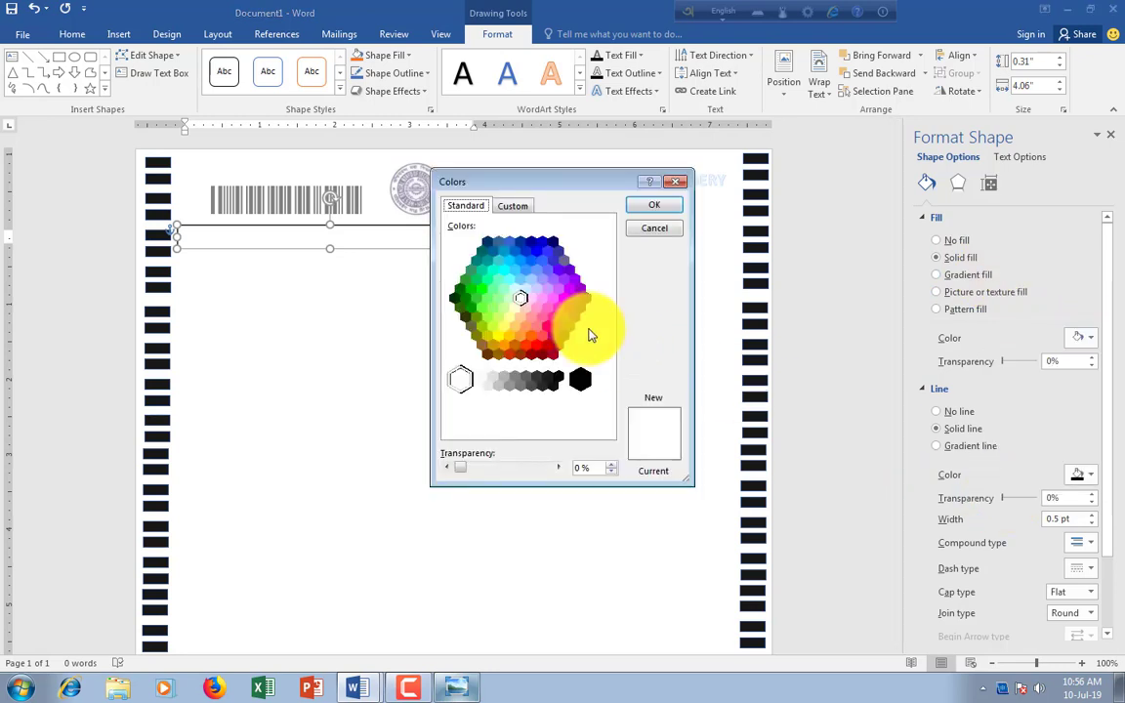
click(544, 299)
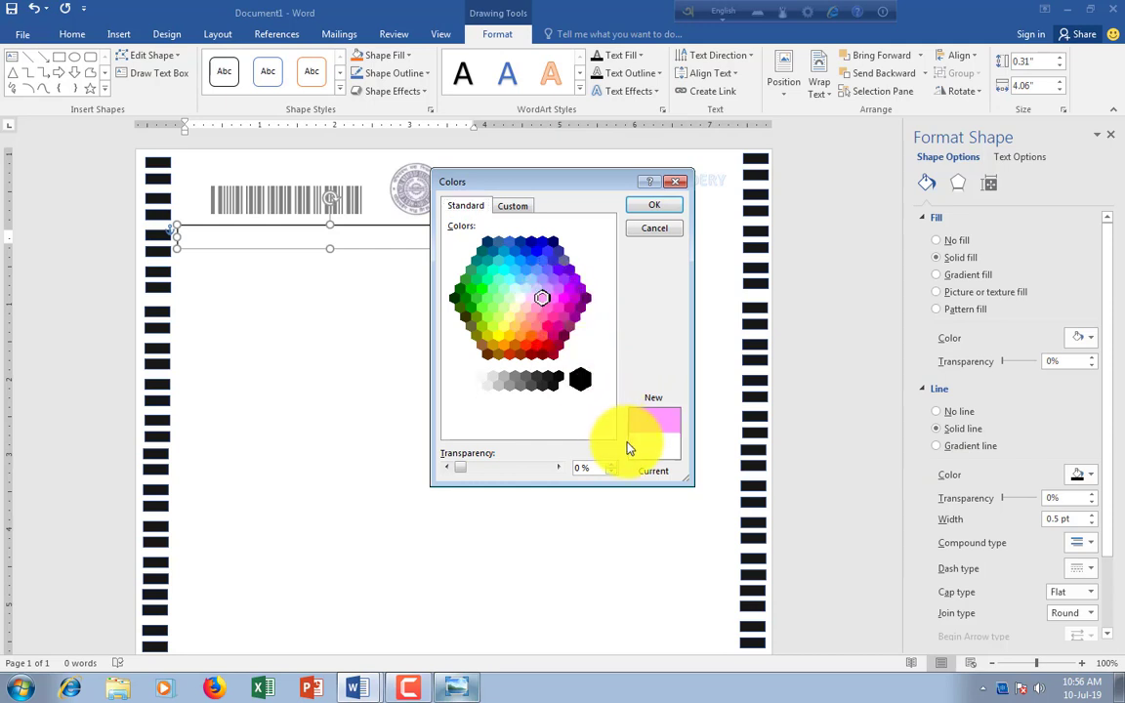
click(652, 210)
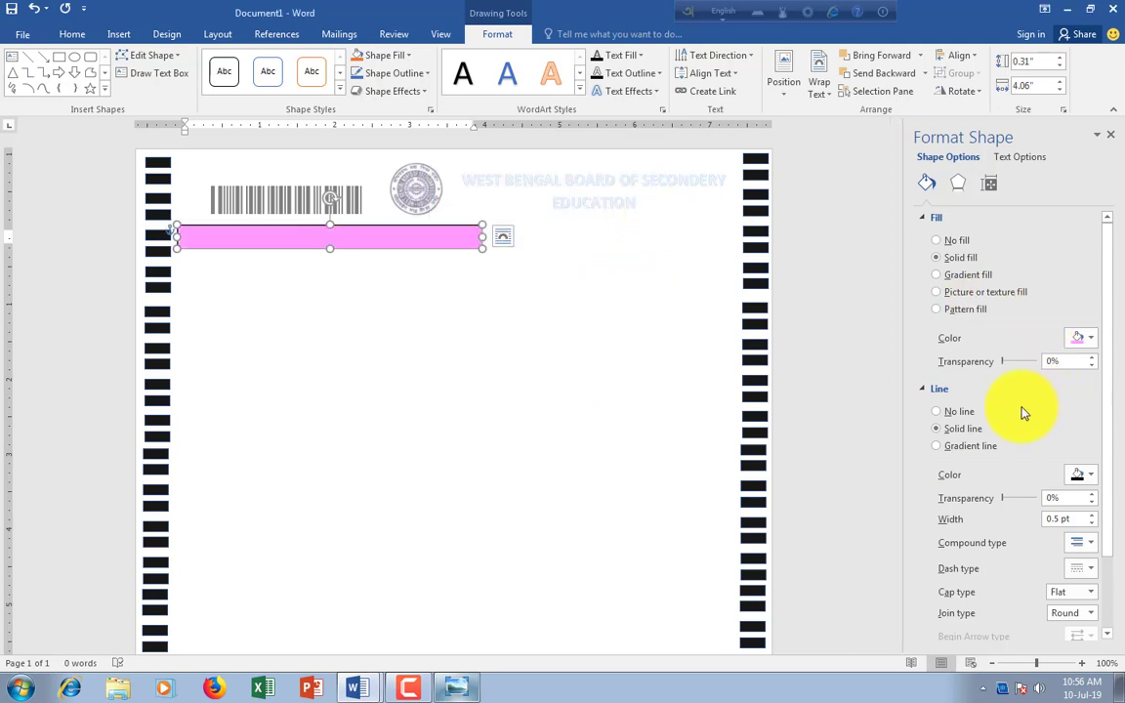
Give the rectangle a solid pinkish-red outline from More Colors
click(950, 412)
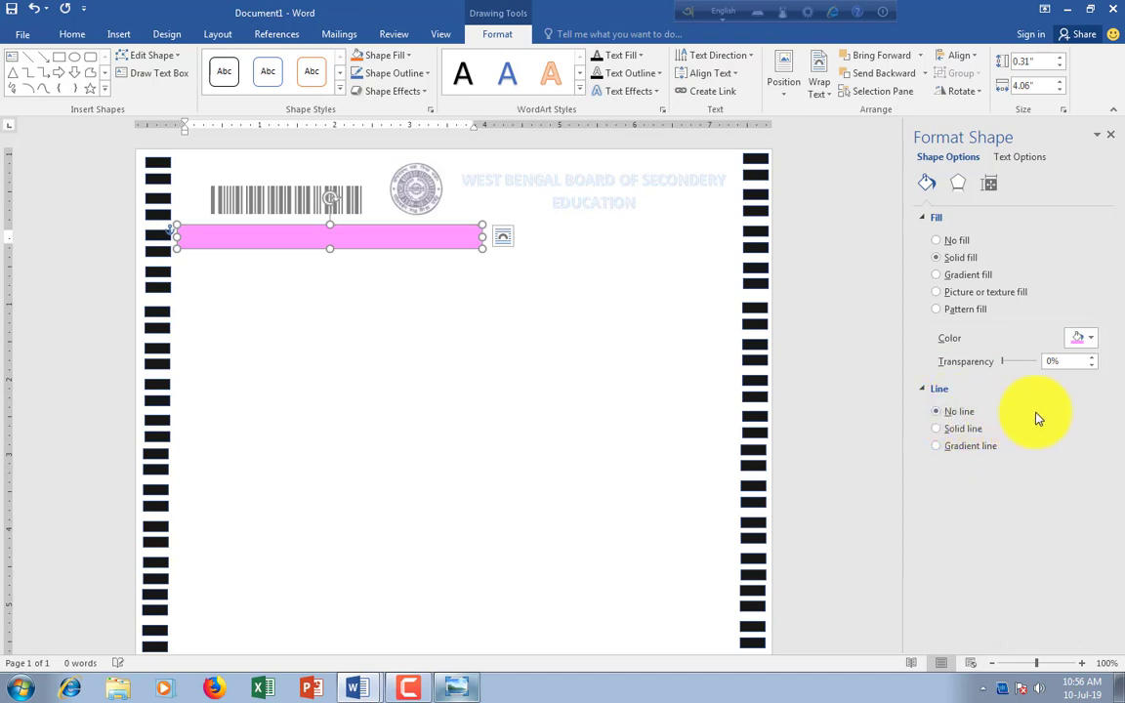
click(960, 429)
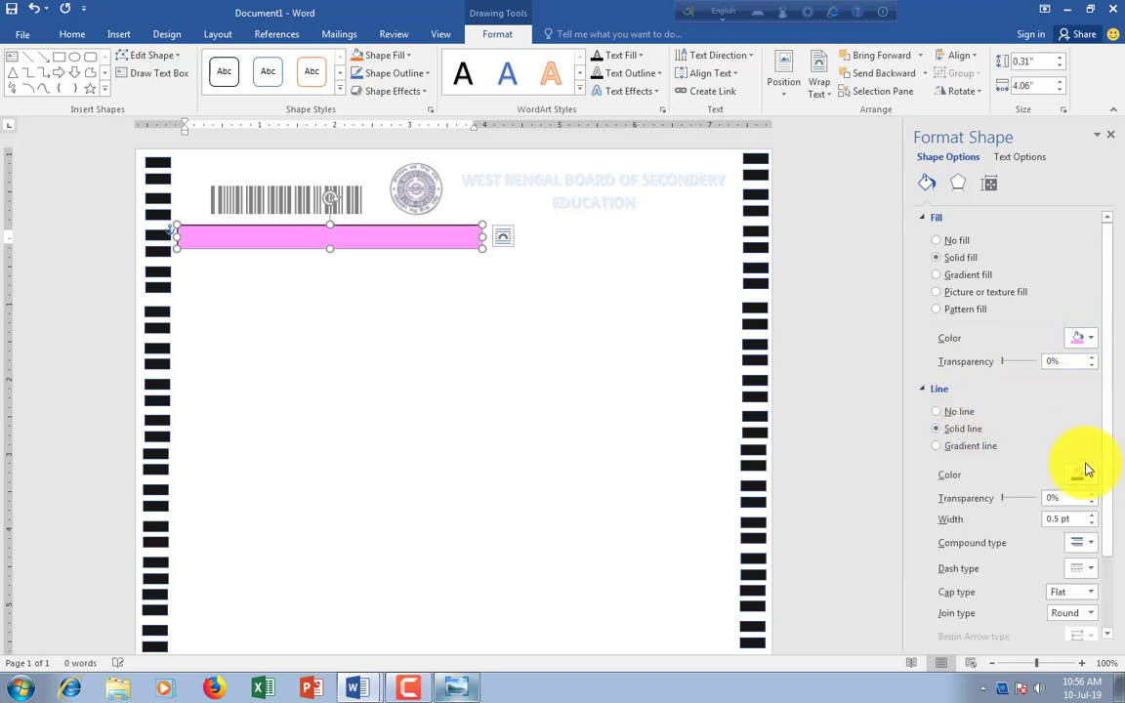
click(1083, 475)
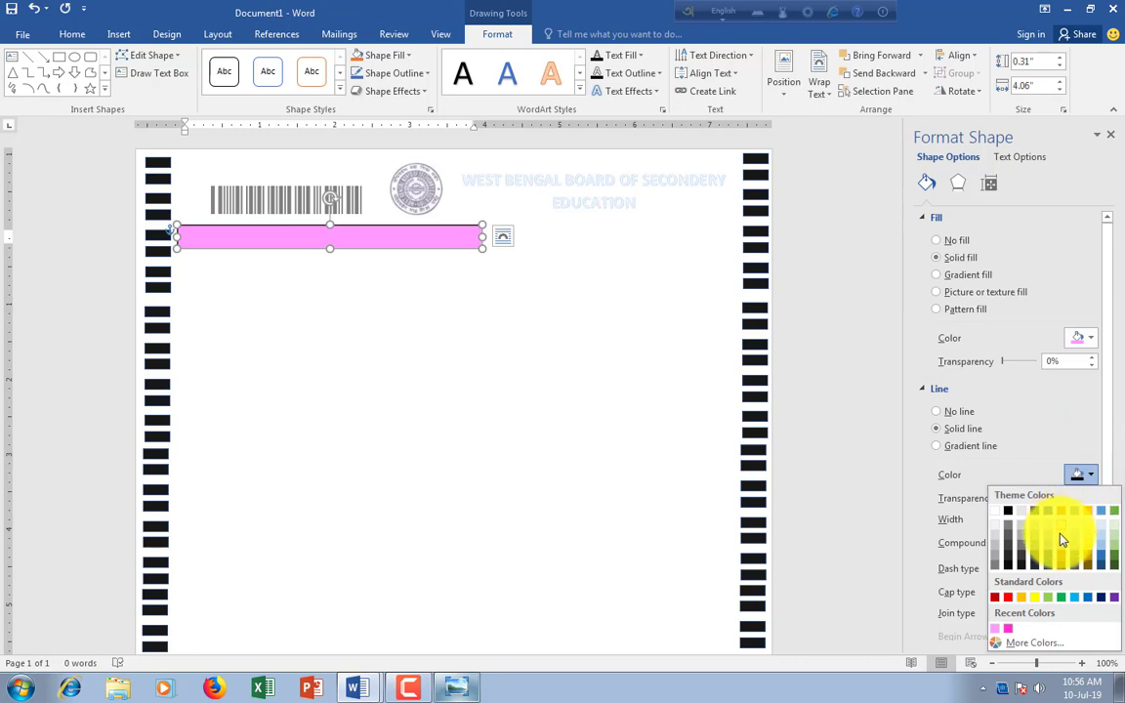
click(1010, 642)
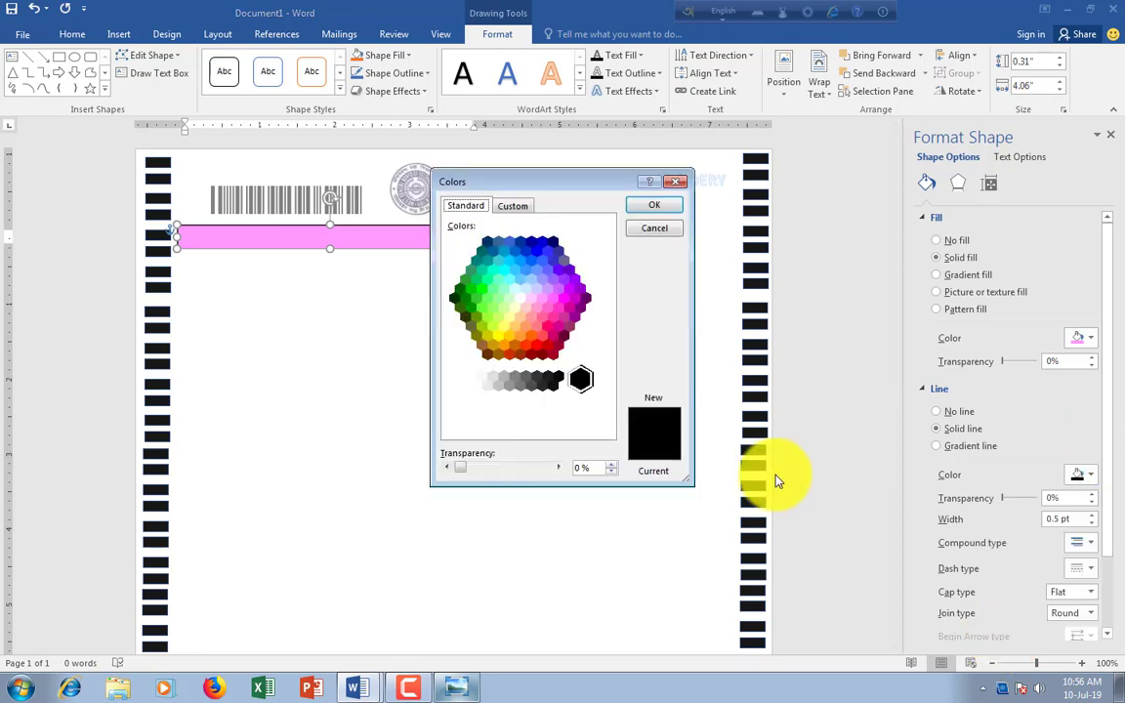
click(549, 336)
Reselect the pink rectangle and compare it with the sample OMR sheet in Photo Viewer
click(655, 205)
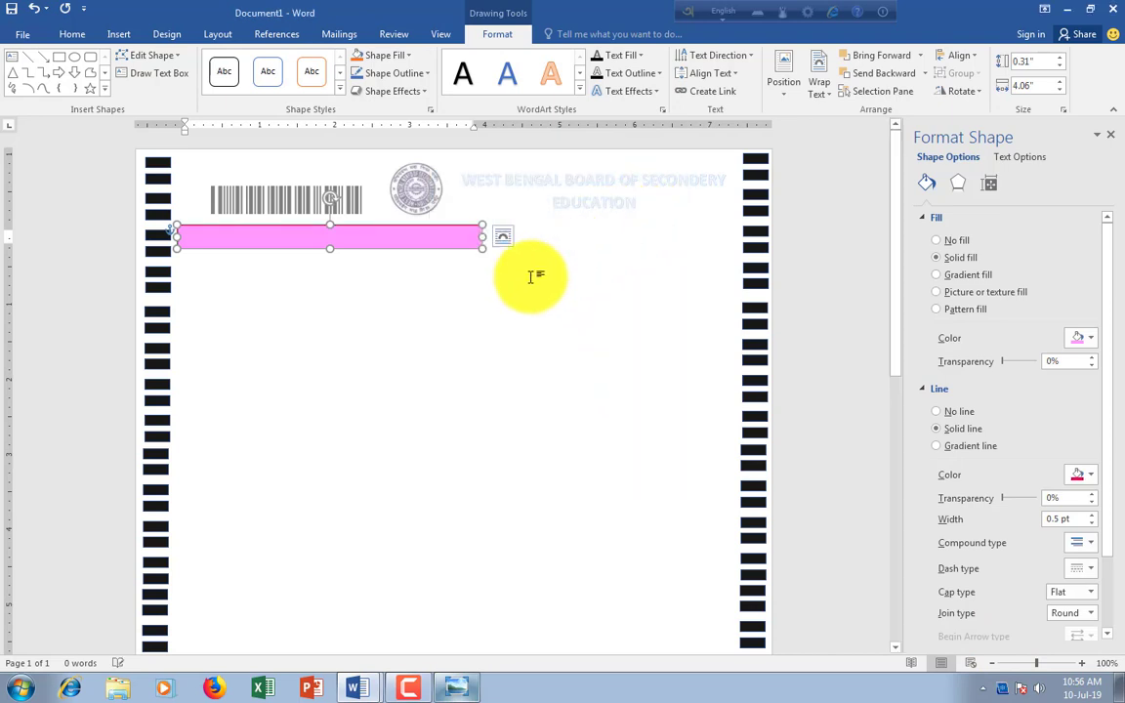
click(530, 278)
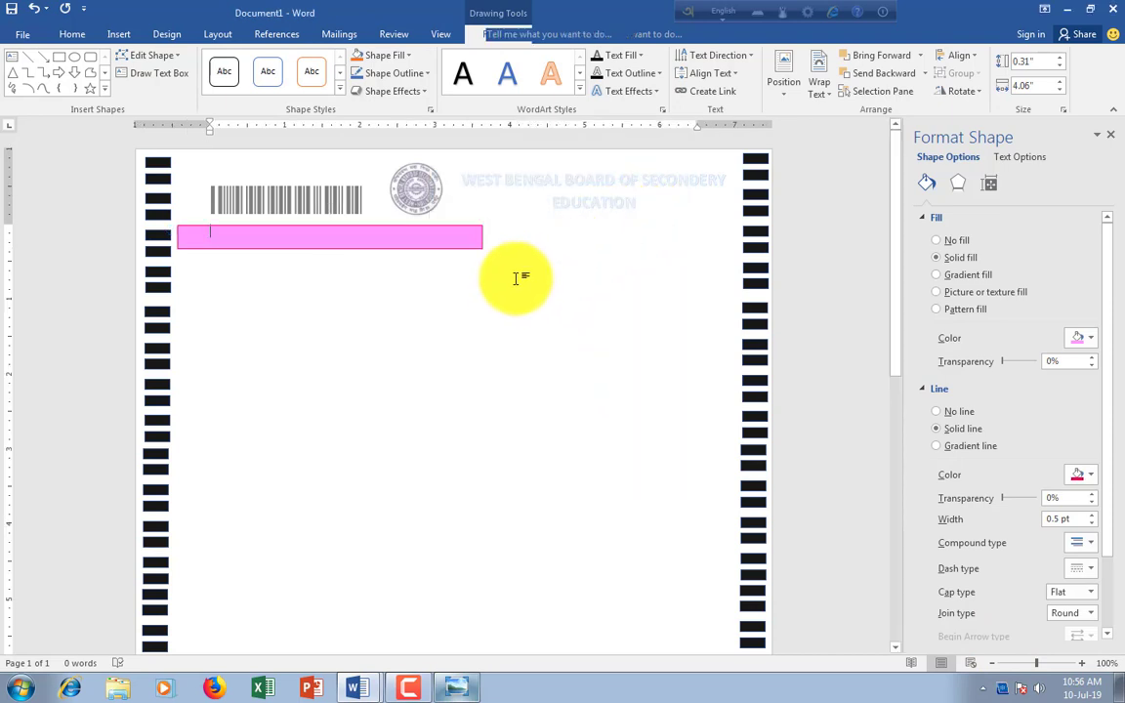
click(190, 236)
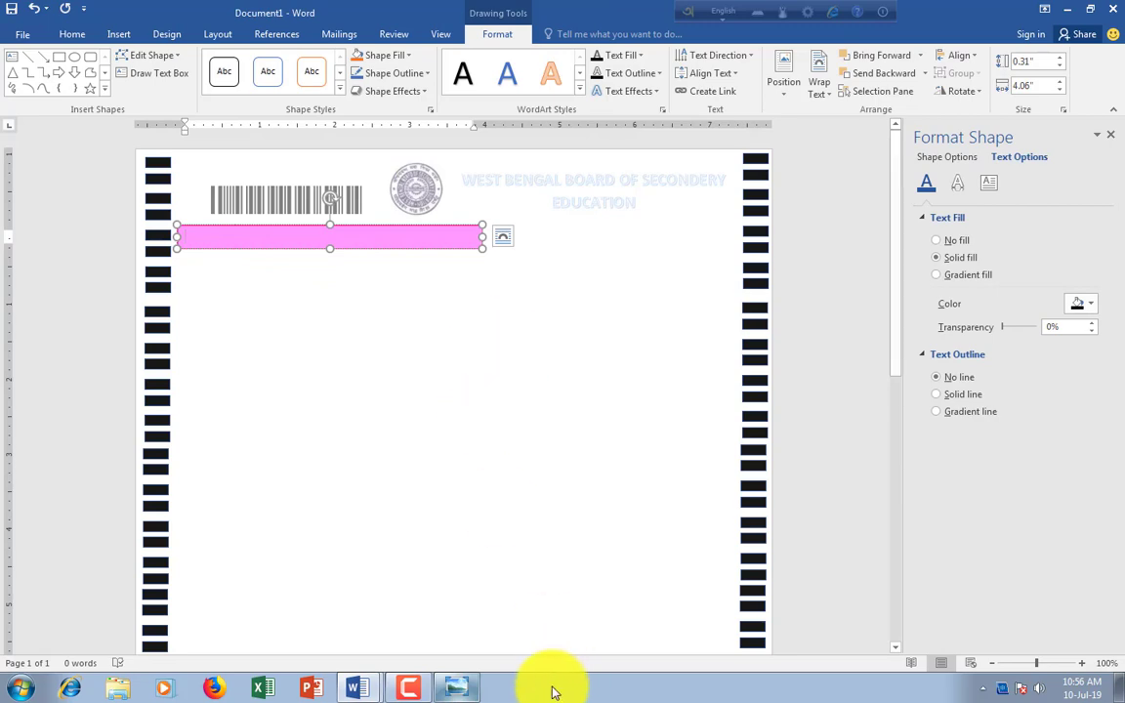
click(461, 689)
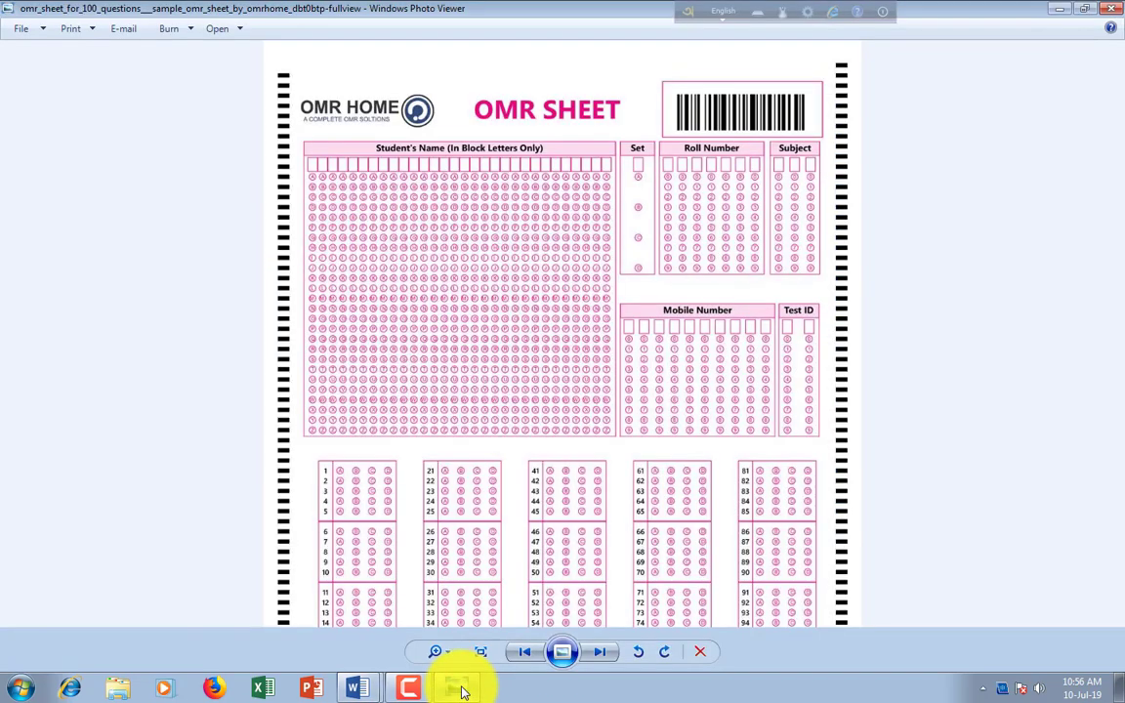
click(461, 689)
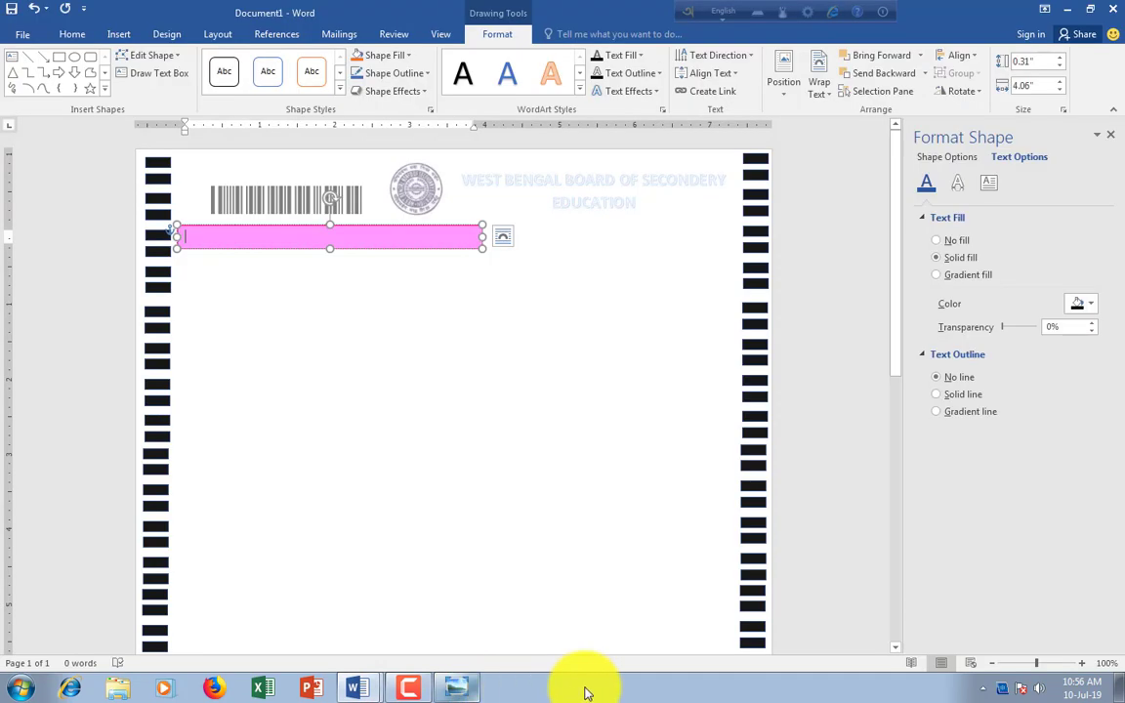
Type the label 'Students Name( in Block letters' in the pink box, adding a bracket after Name
text(\s)
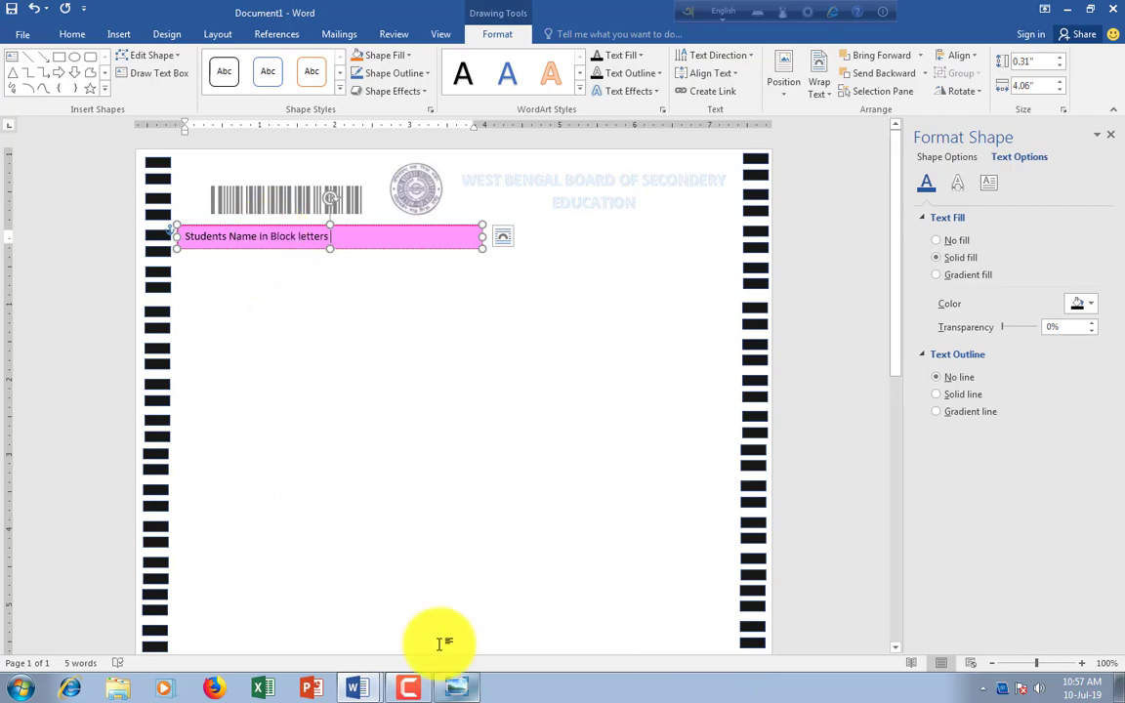
click(461, 688)
click(461, 686)
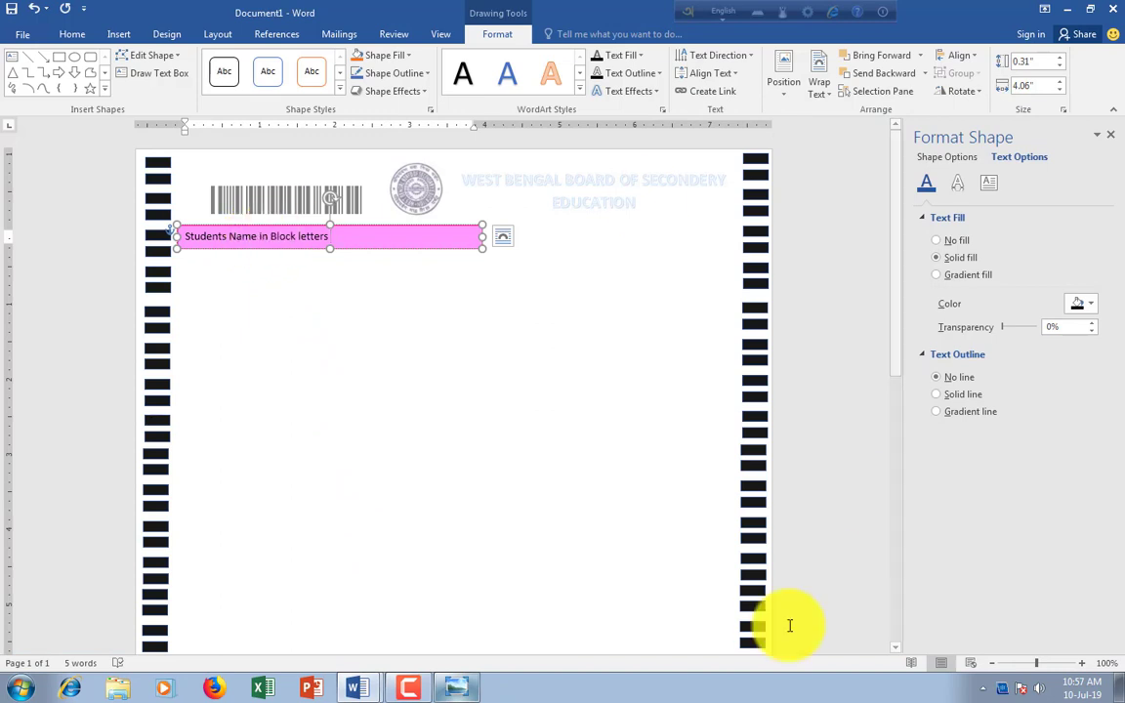
click(258, 237)
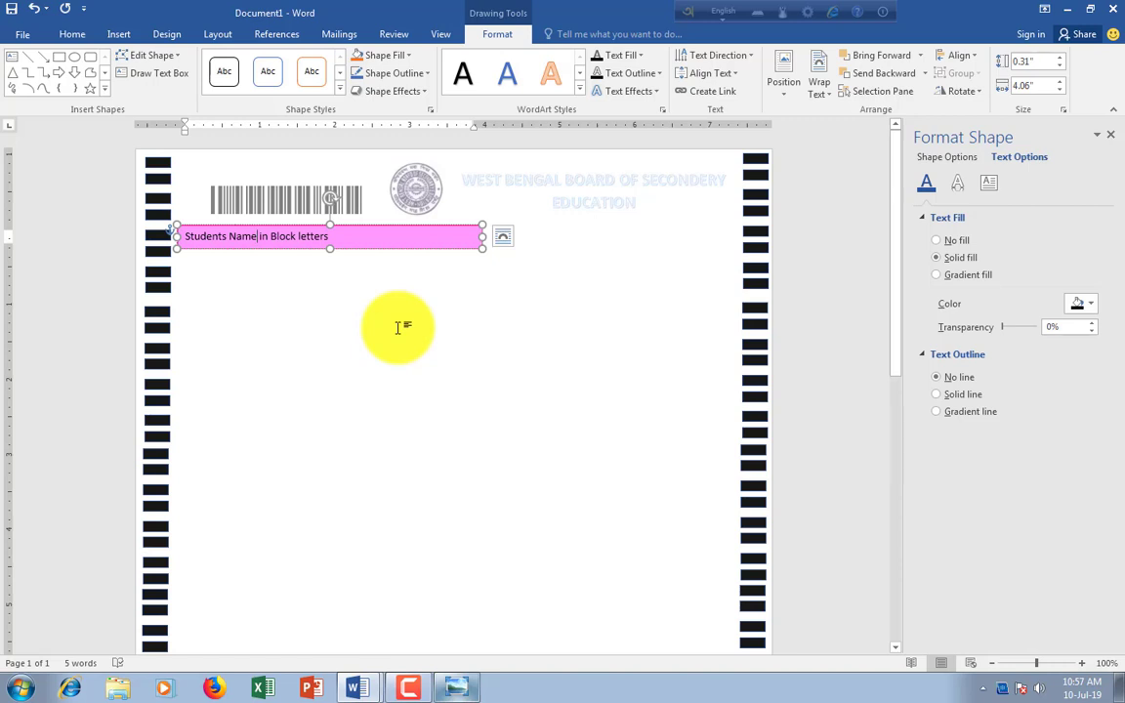
text(()
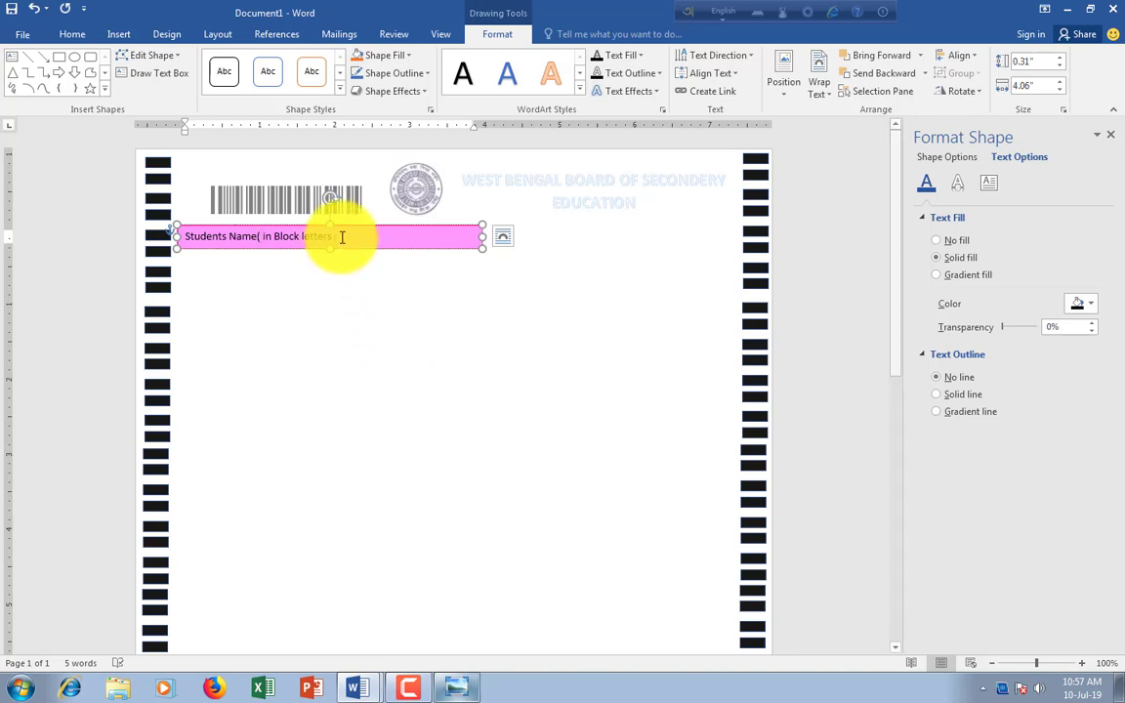
text())
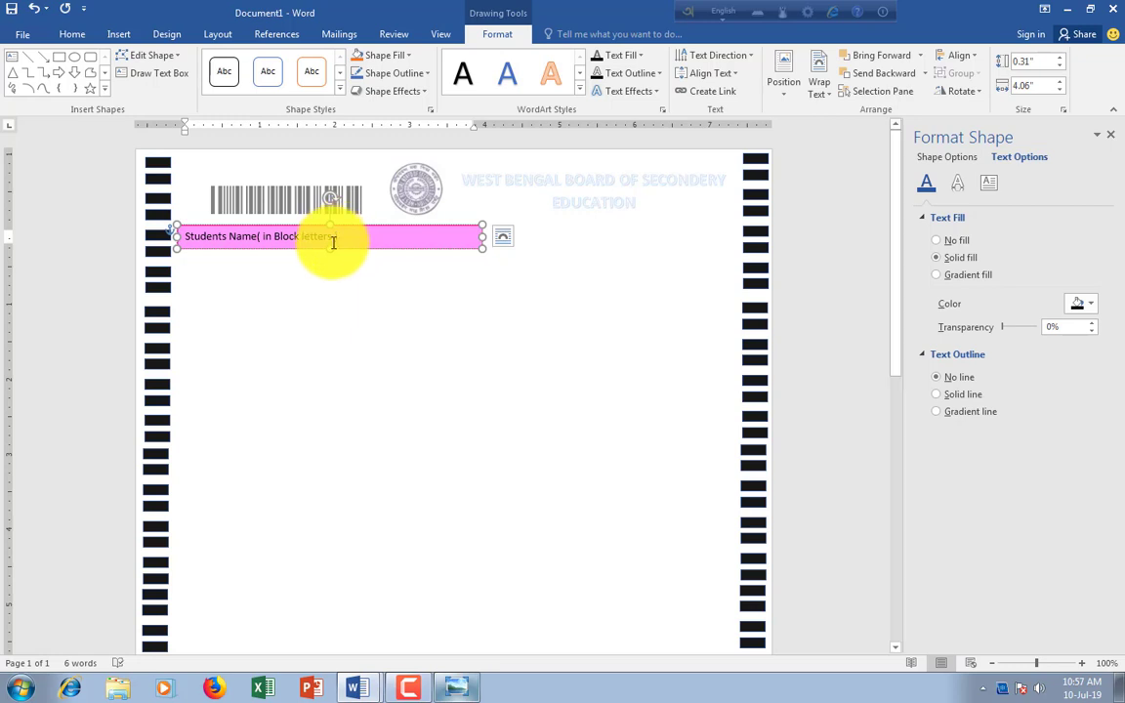
text(only)
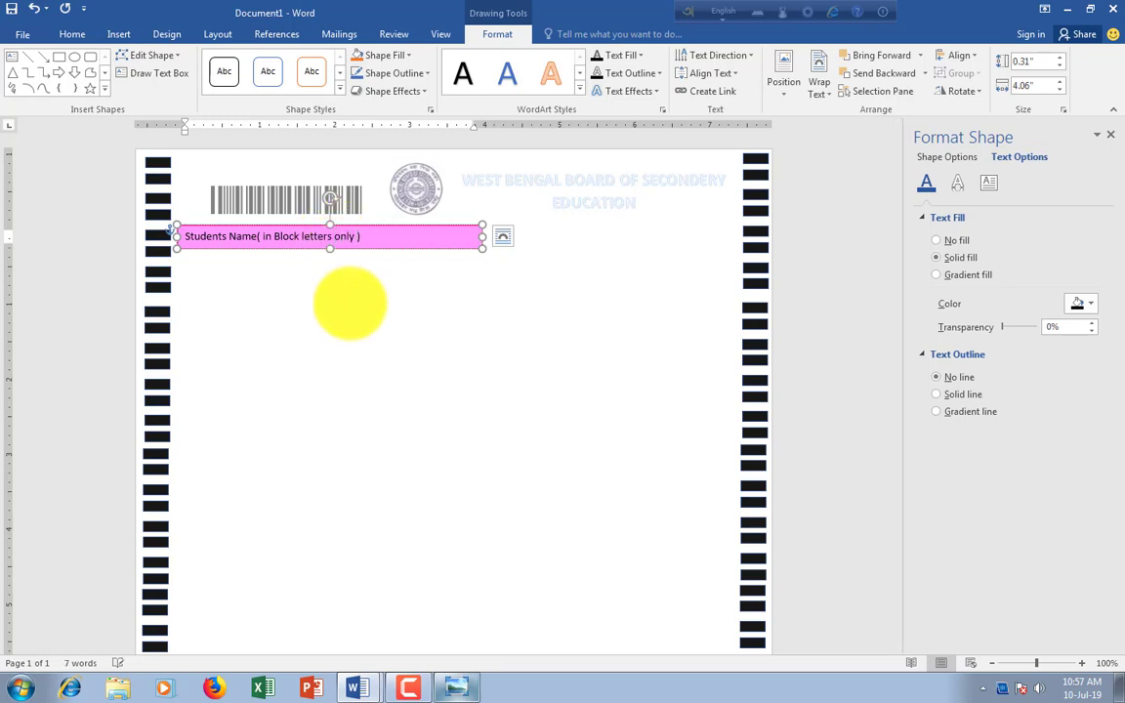
Make the pink label text bold, centred and 14 pt
drag(365, 240, 161, 244)
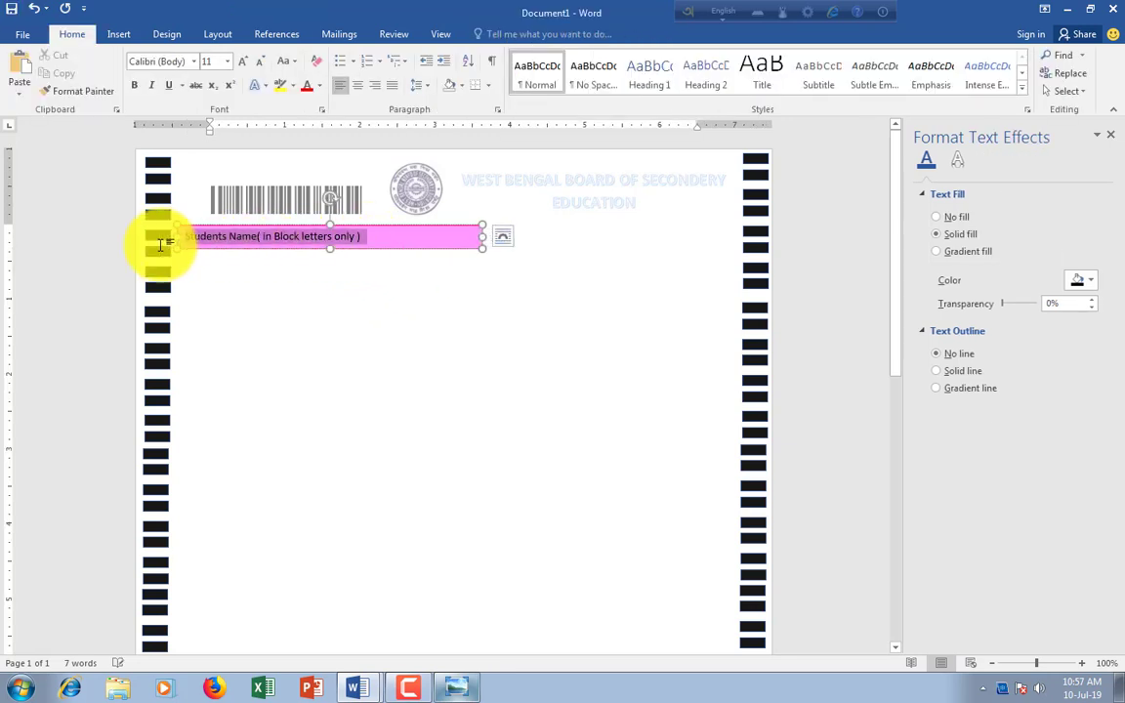
click(77, 38)
click(135, 85)
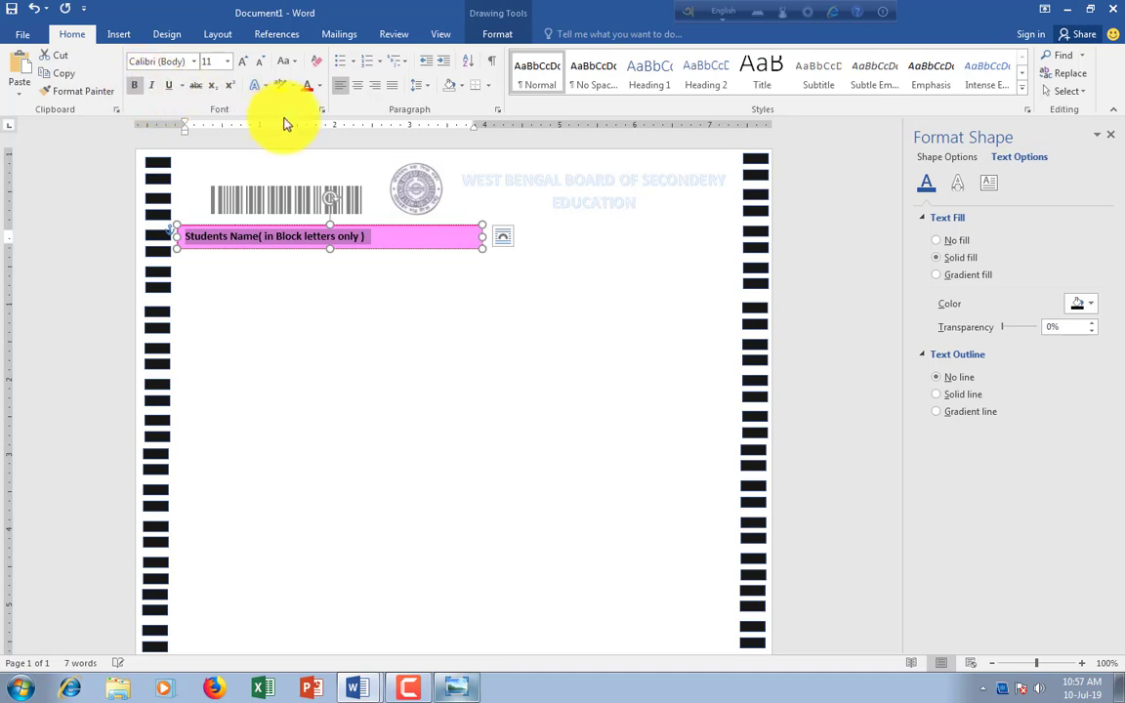
click(357, 87)
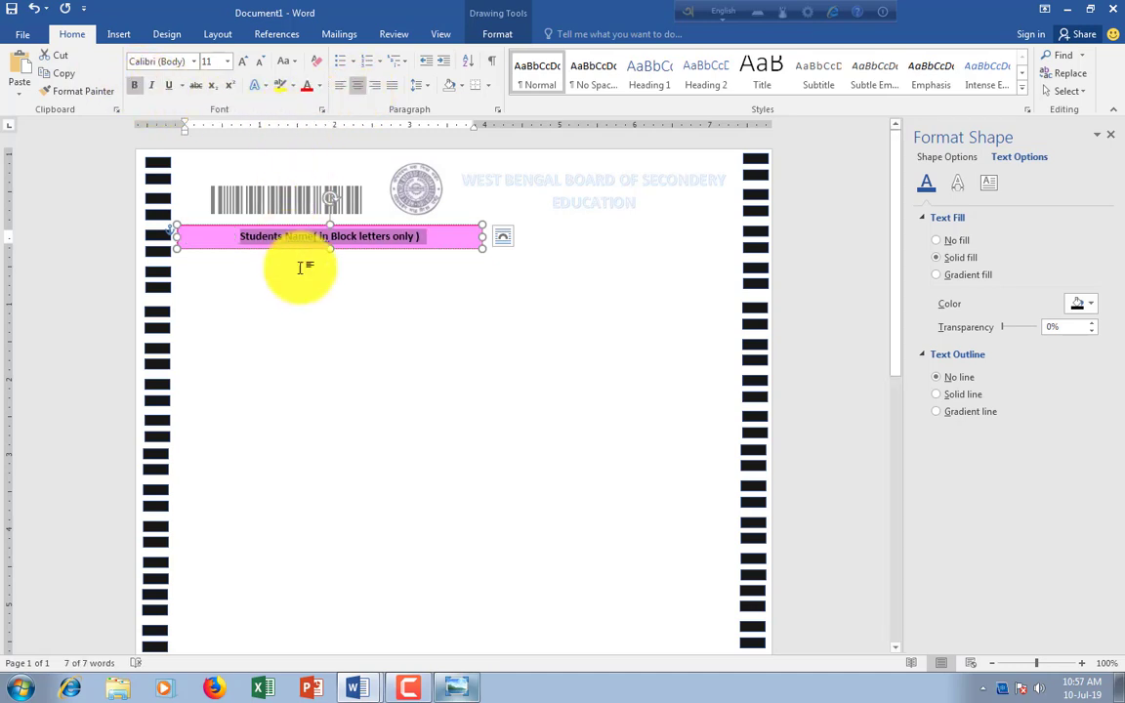
click(226, 61)
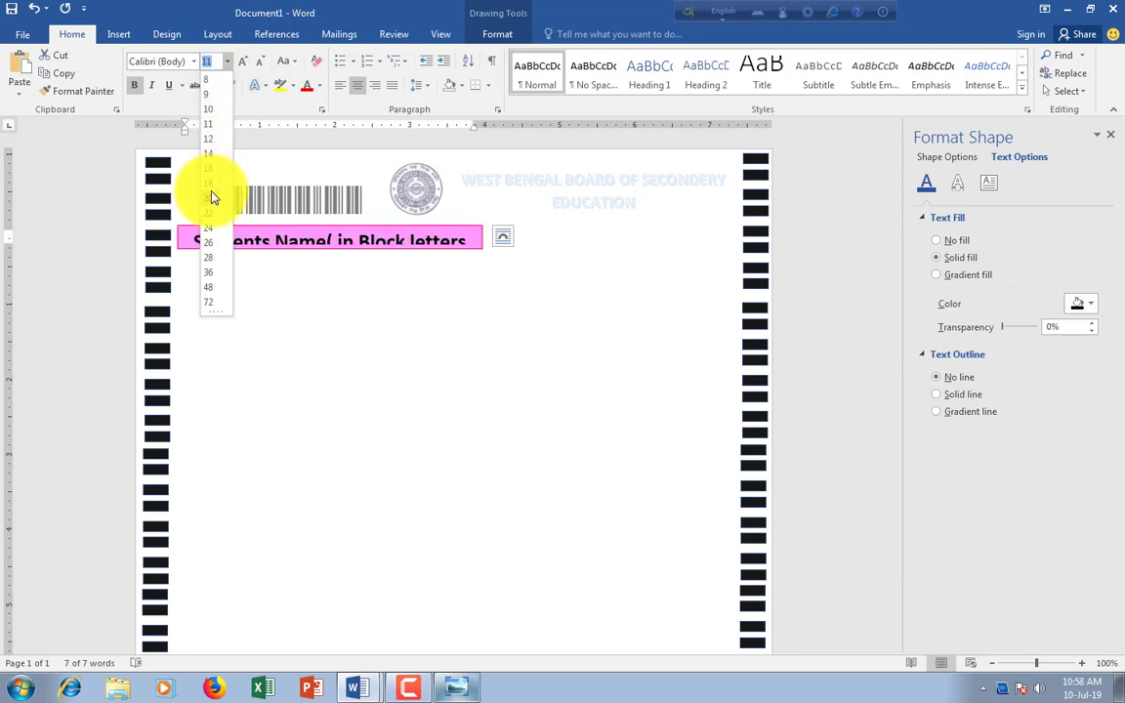
key(Escape)
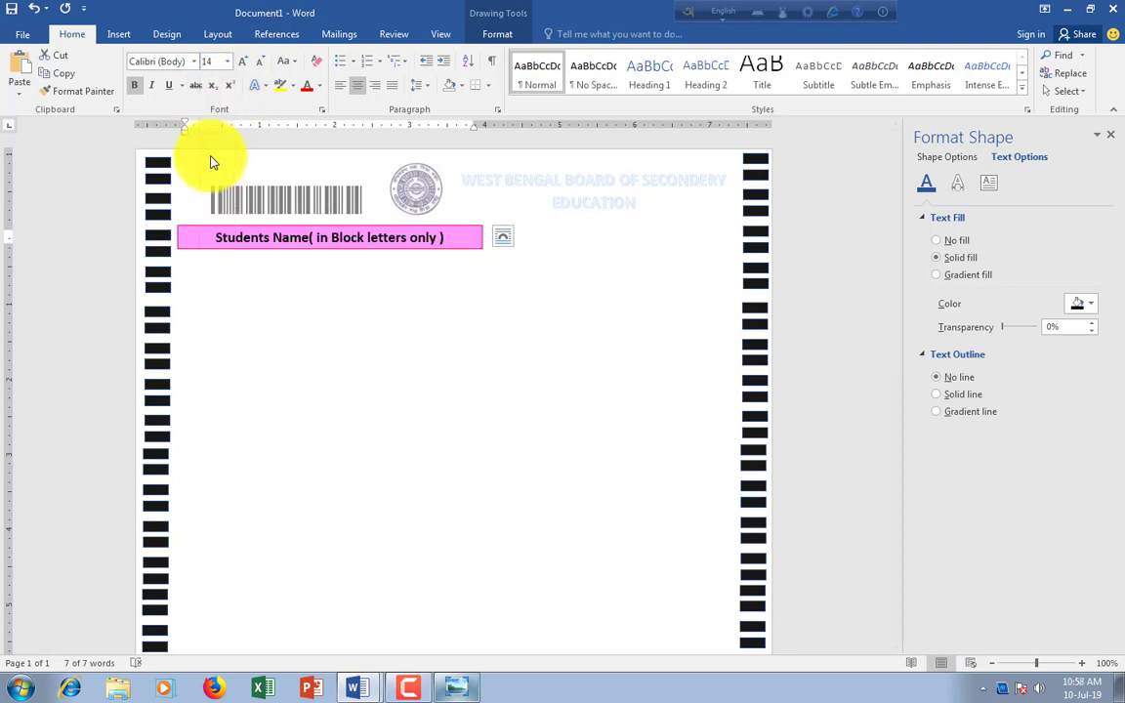
Fix the spacing in 'Name (in' with spelling suggestions, then view the sample OMR sheet
click(312, 242)
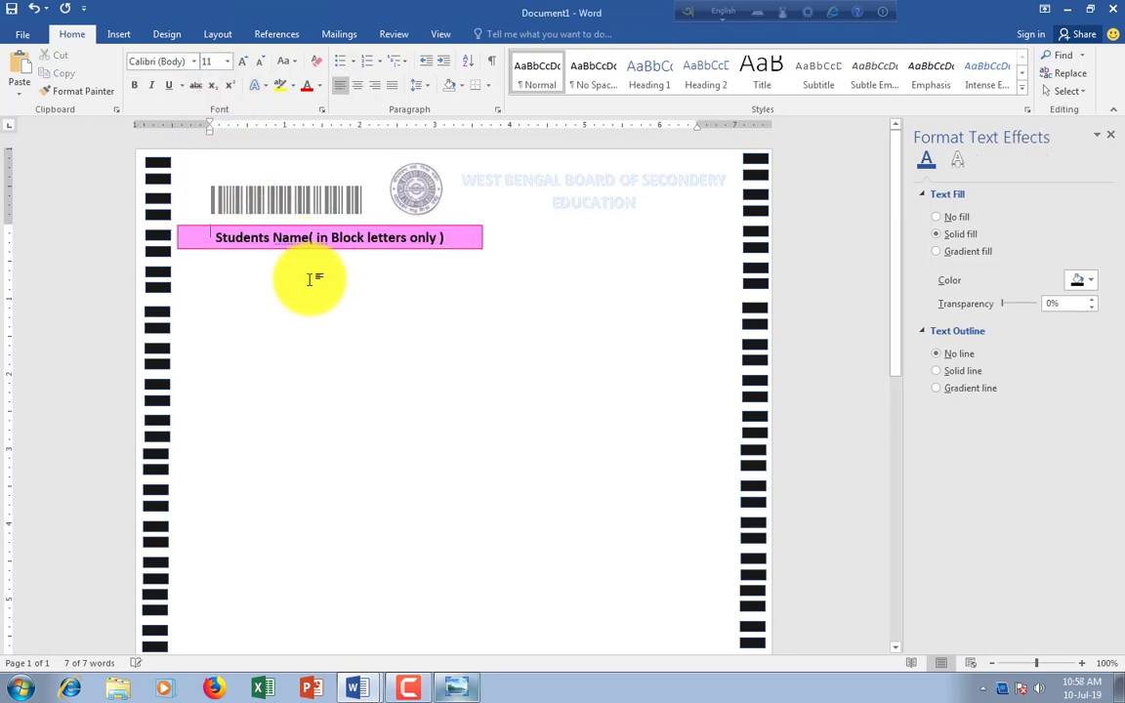
right_click(294, 234)
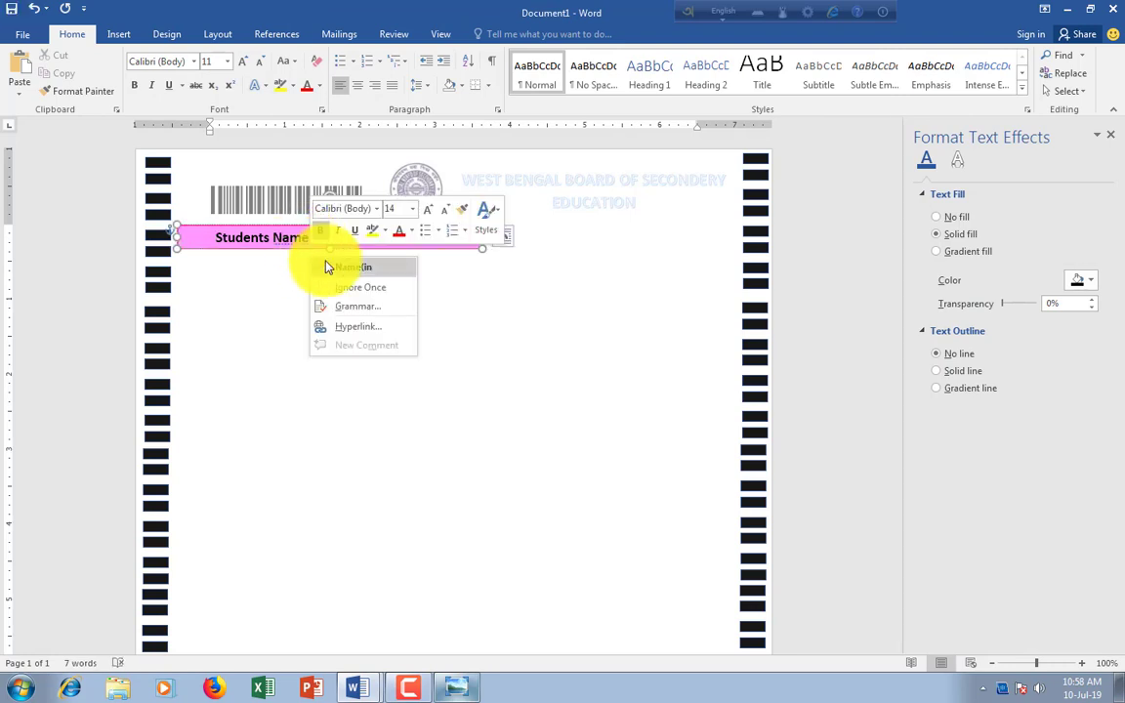
click(327, 269)
click(342, 330)
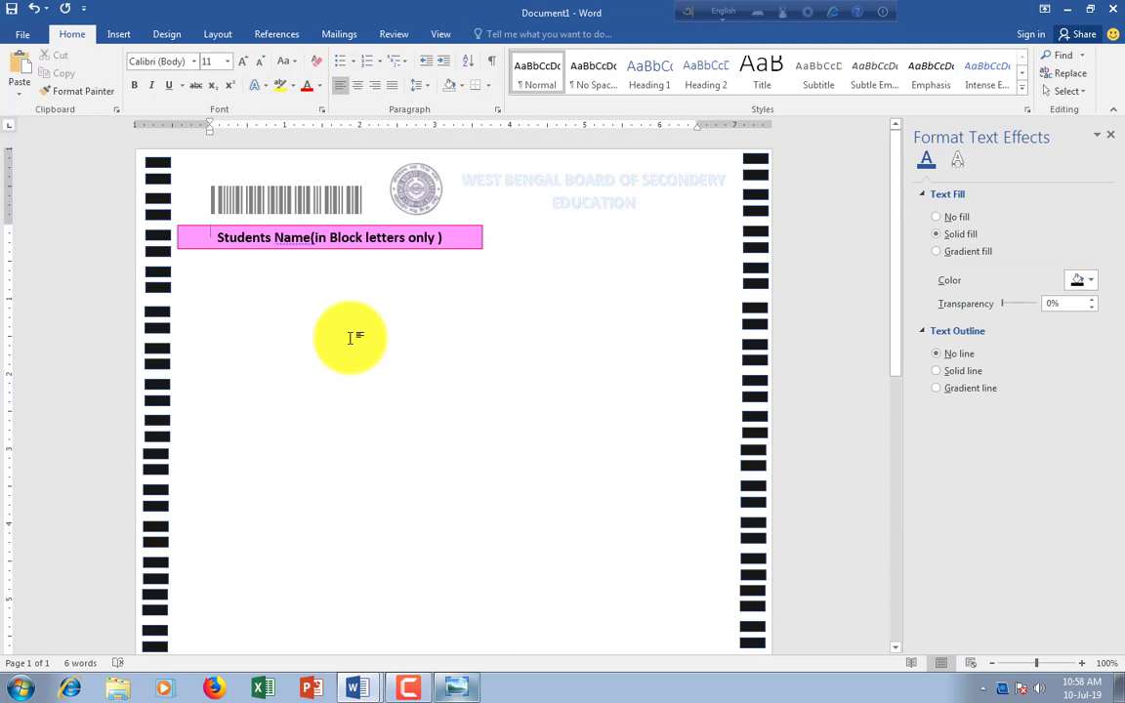
right_click(313, 239)
click(339, 267)
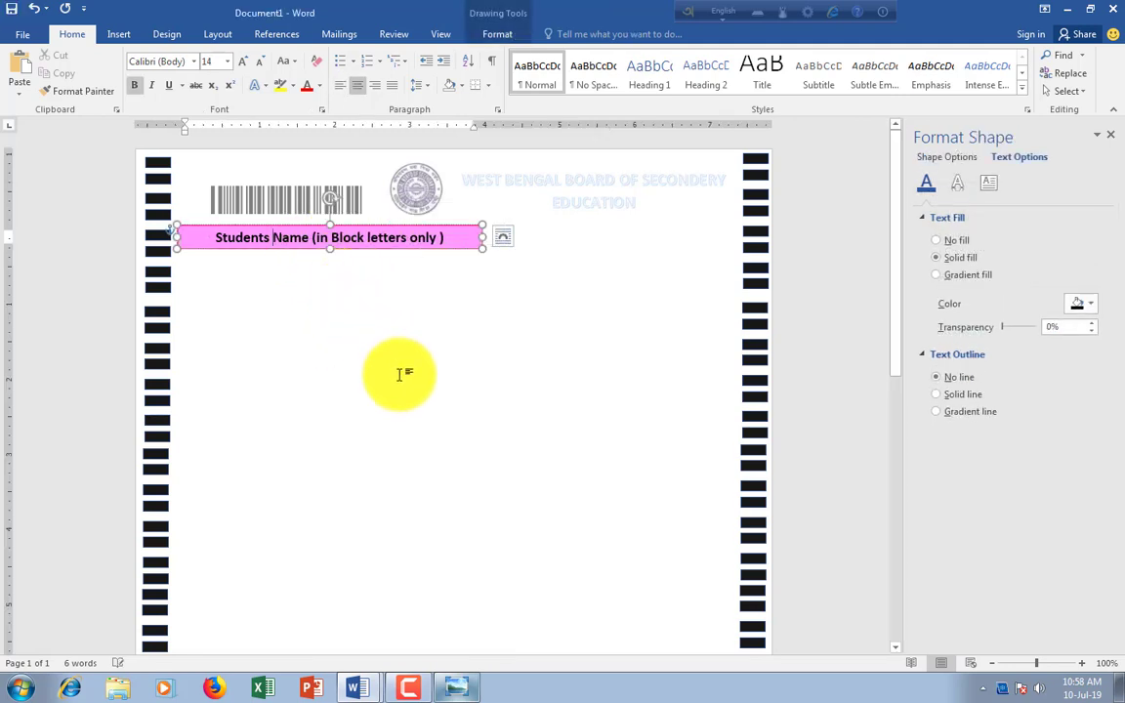
click(455, 689)
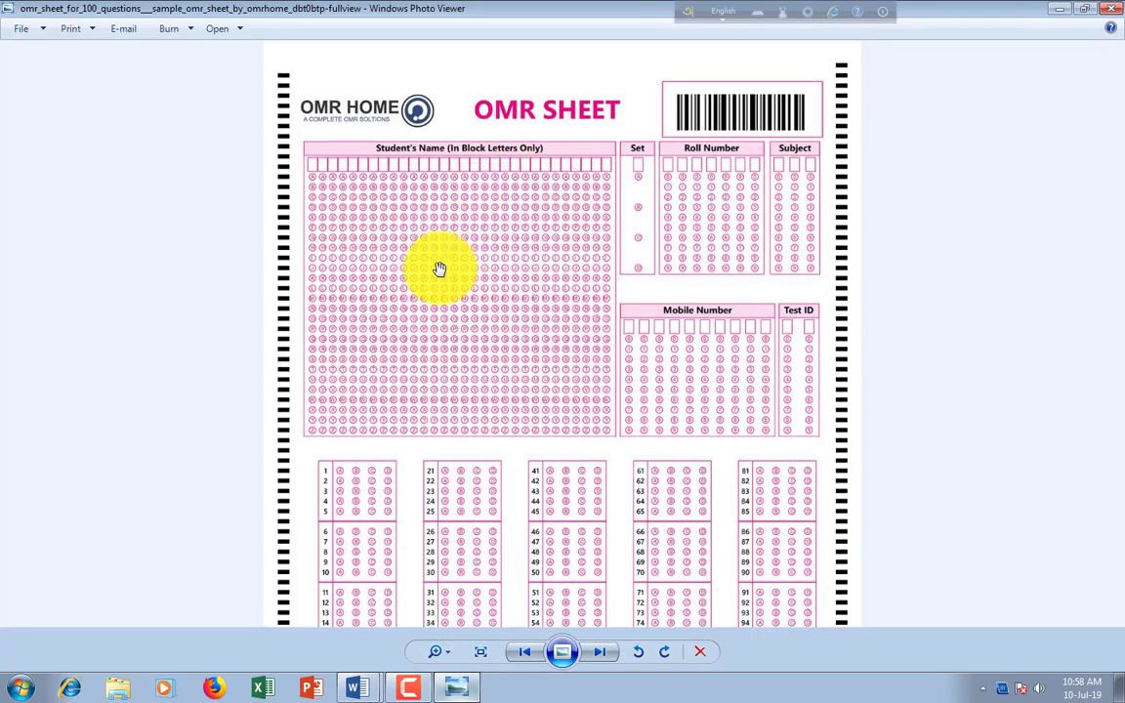
Back in Word, insert a table with 22 columns and 1 row
click(1060, 11)
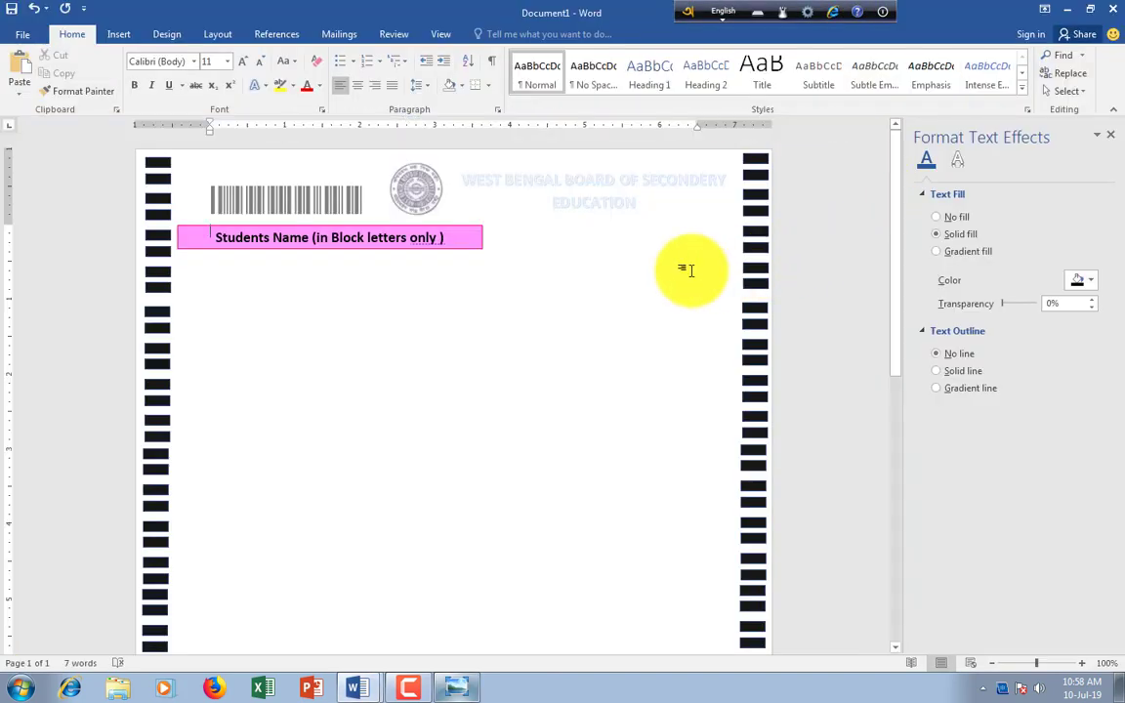
click(118, 35)
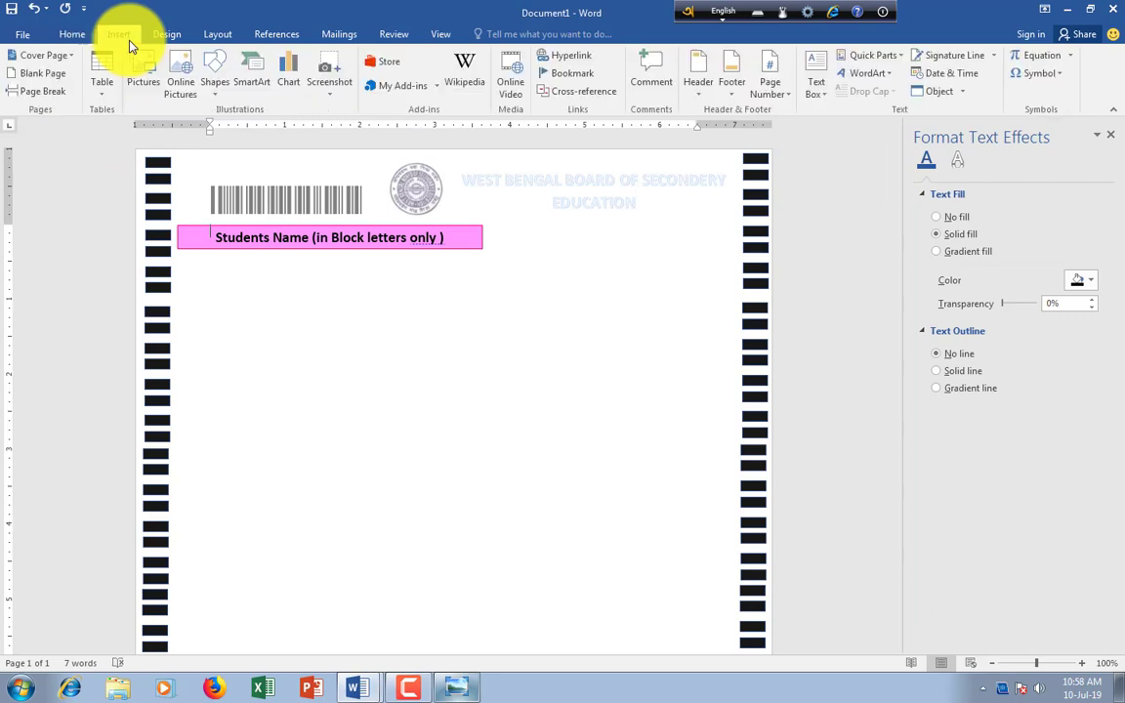
click(102, 93)
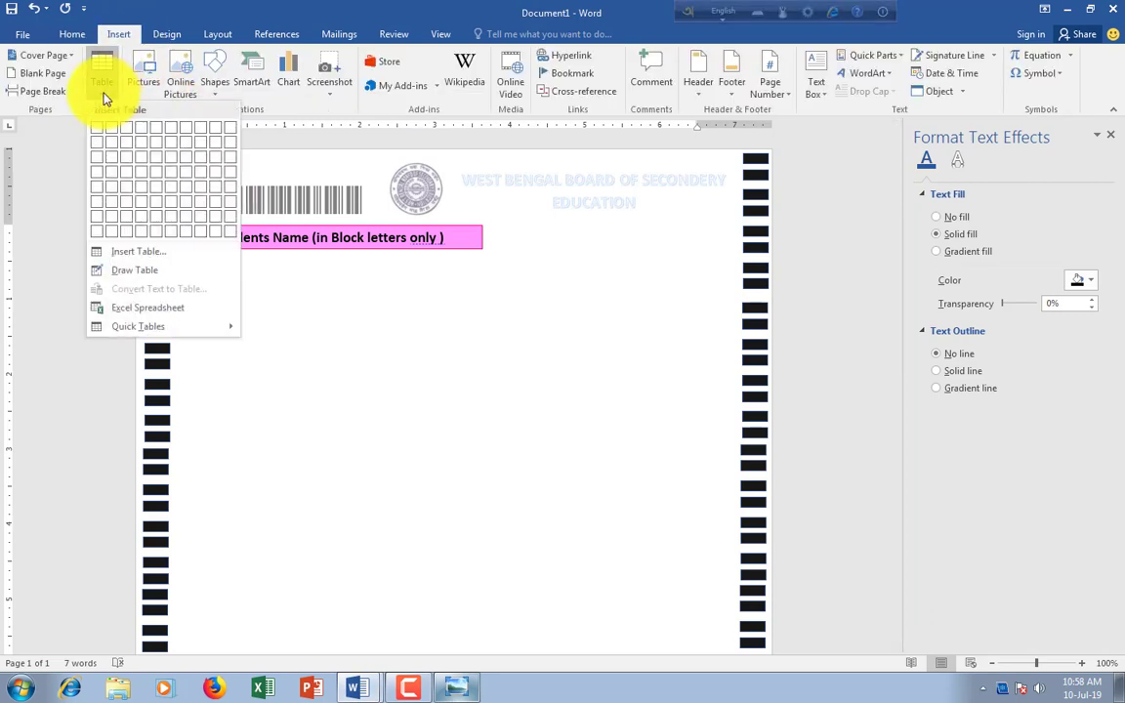
click(123, 256)
text(1)
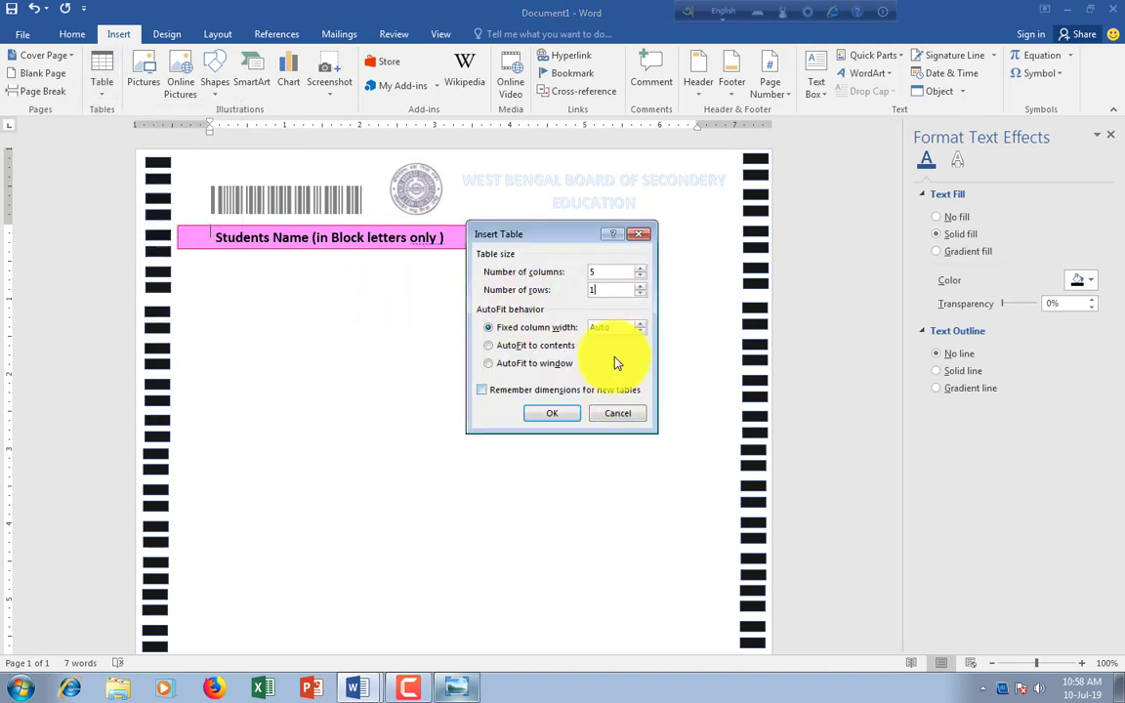
click(640, 294)
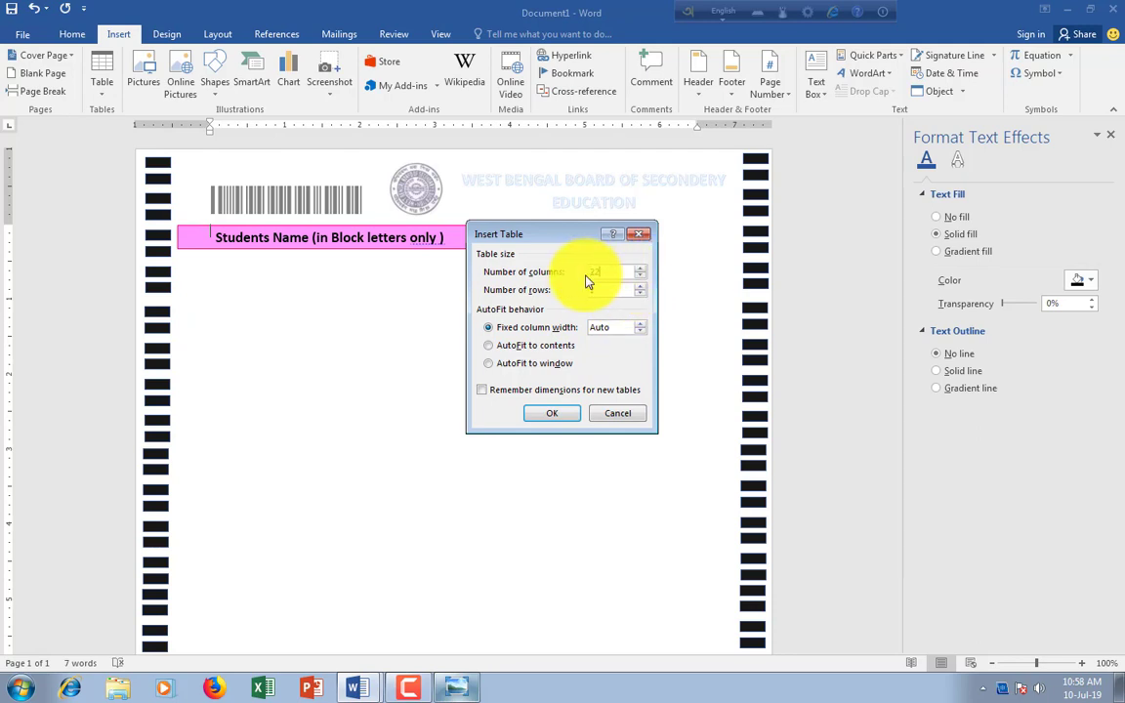
click(556, 418)
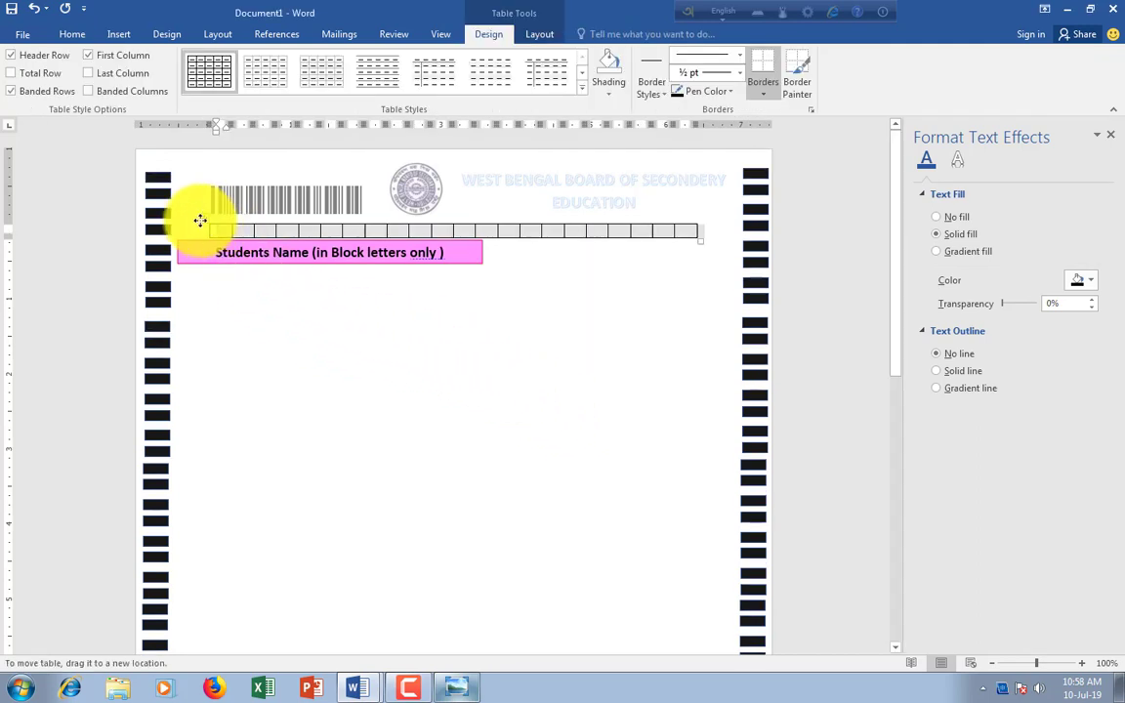
Move the 22-cell table beneath the pink Students Name label
drag(206, 224, 178, 269)
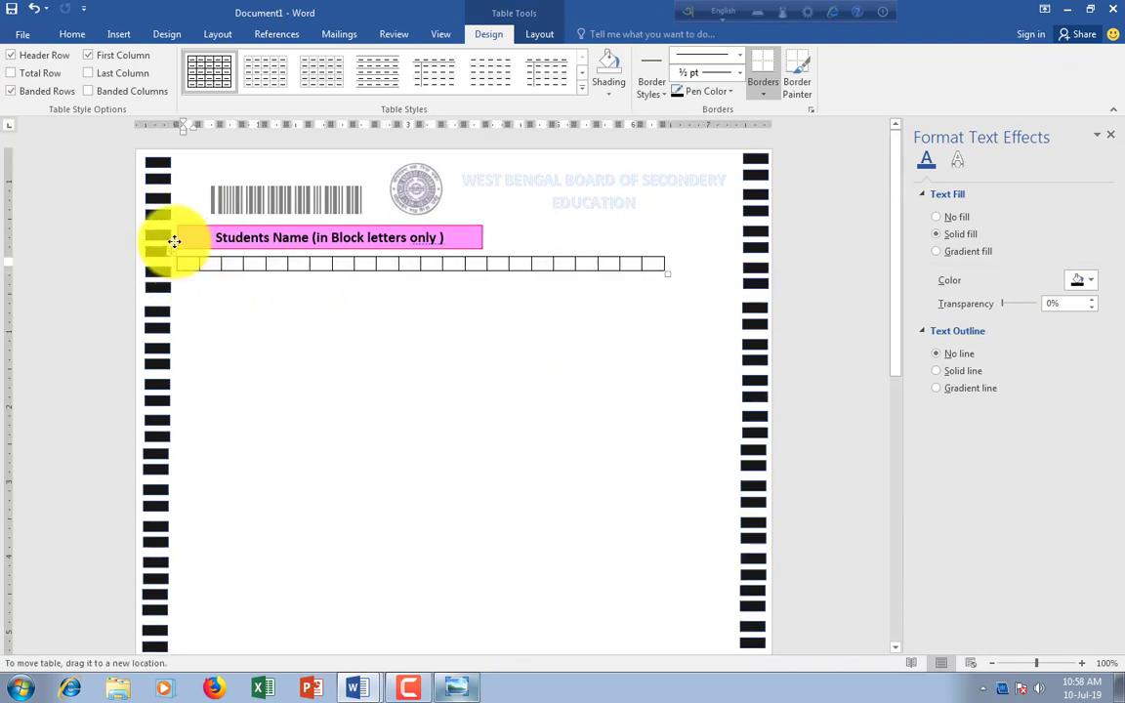
click(174, 241)
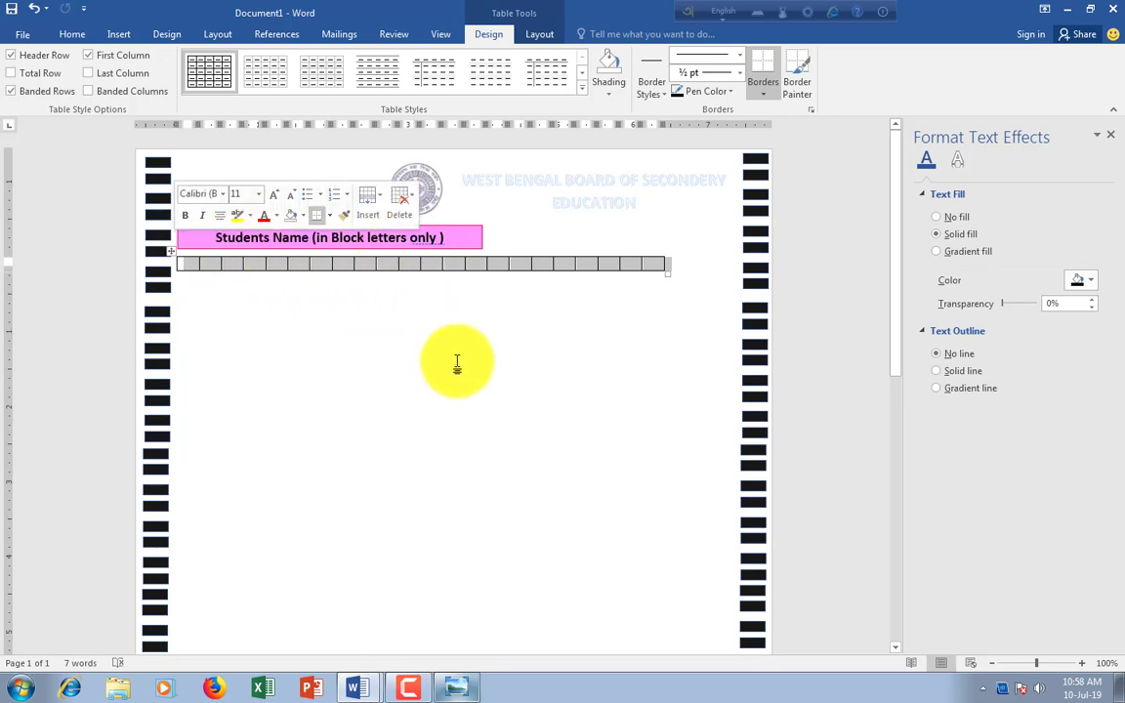
click(371, 263)
click(325, 235)
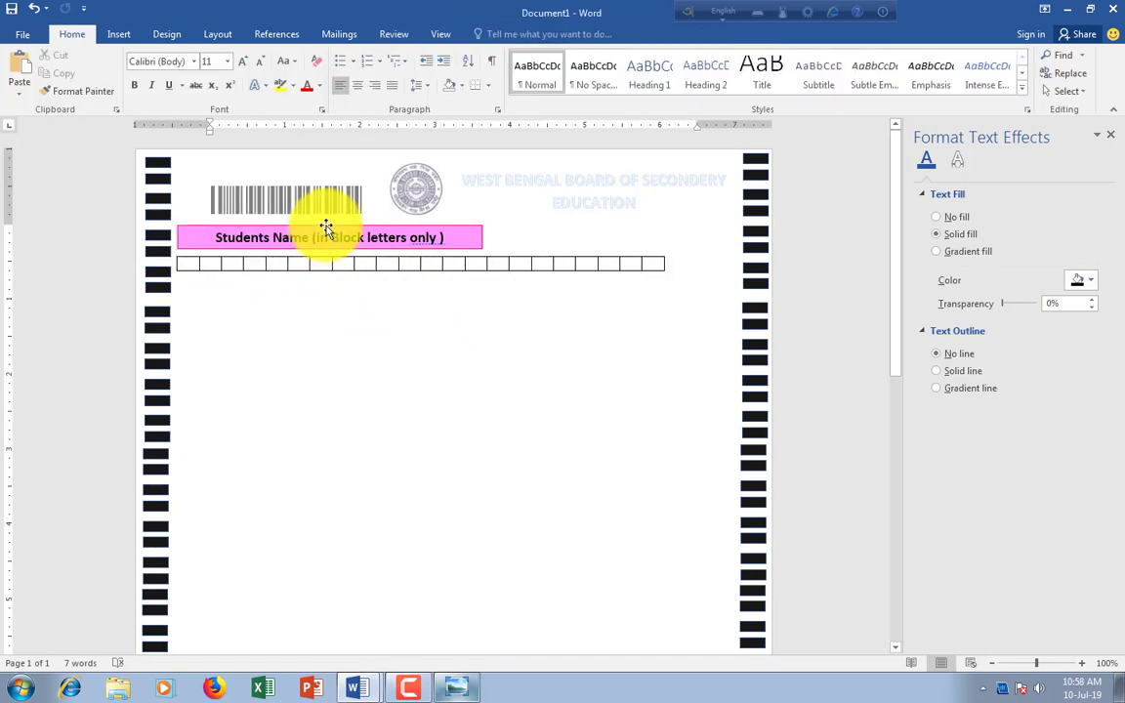
Nudge the pink label box so it lines up with the grid's left edge
drag(326, 230, 328, 228)
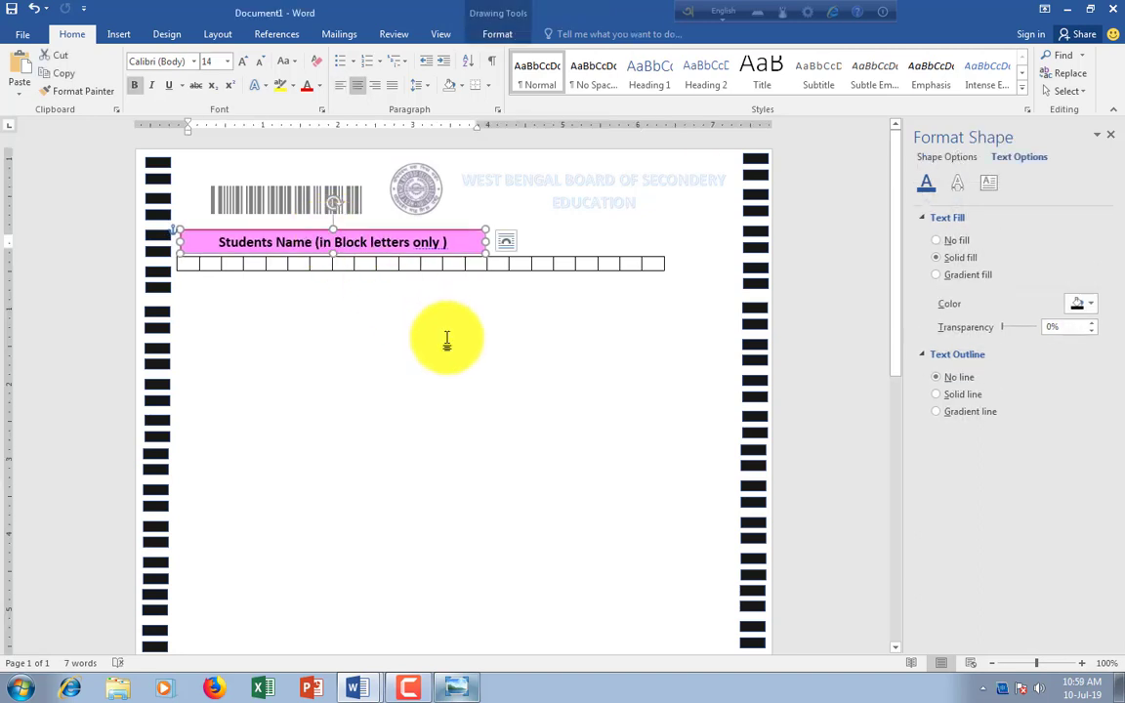
click(489, 342)
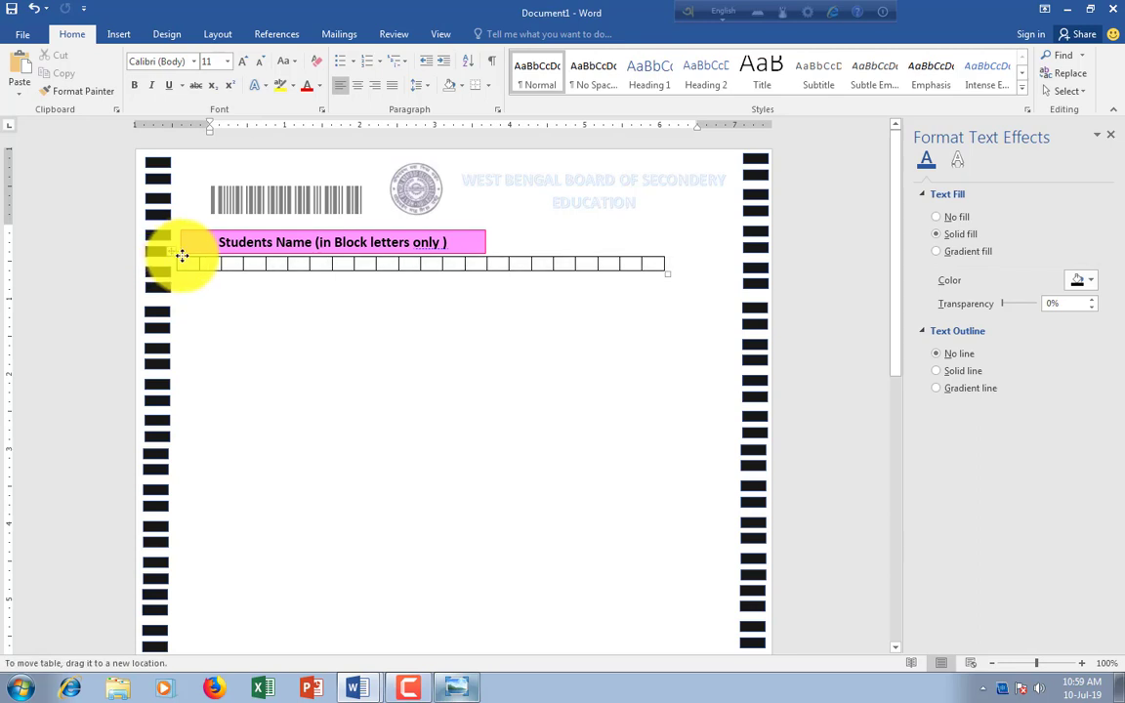
click(183, 255)
click(377, 221)
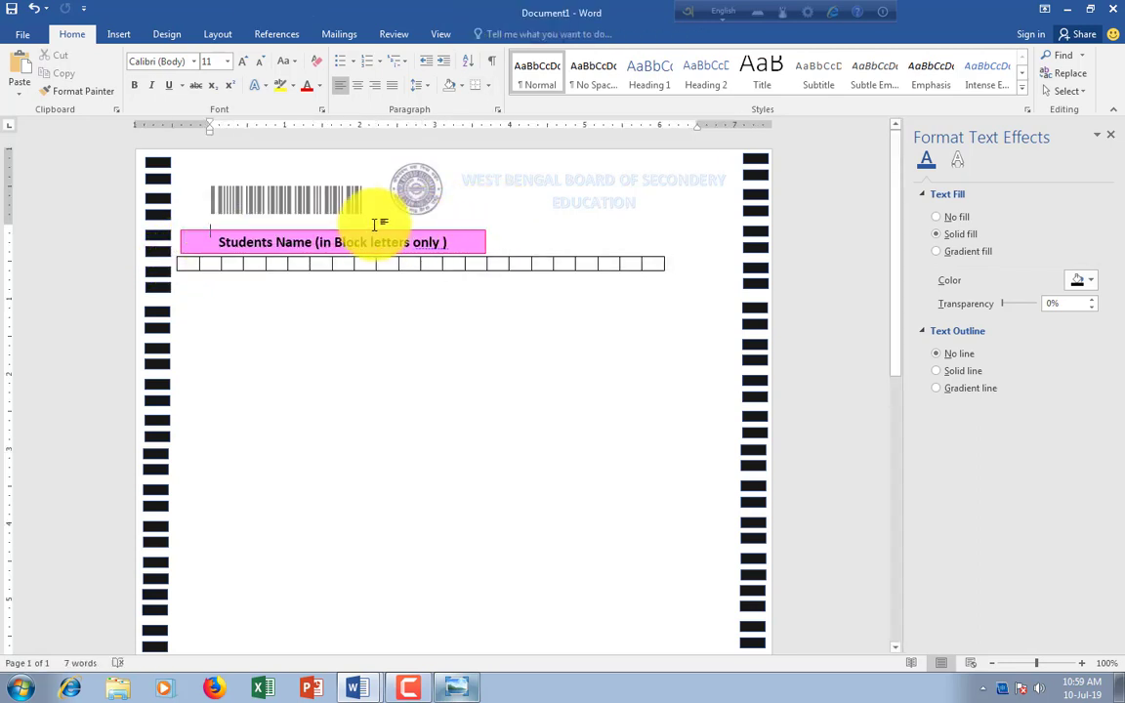
drag(361, 231, 358, 232)
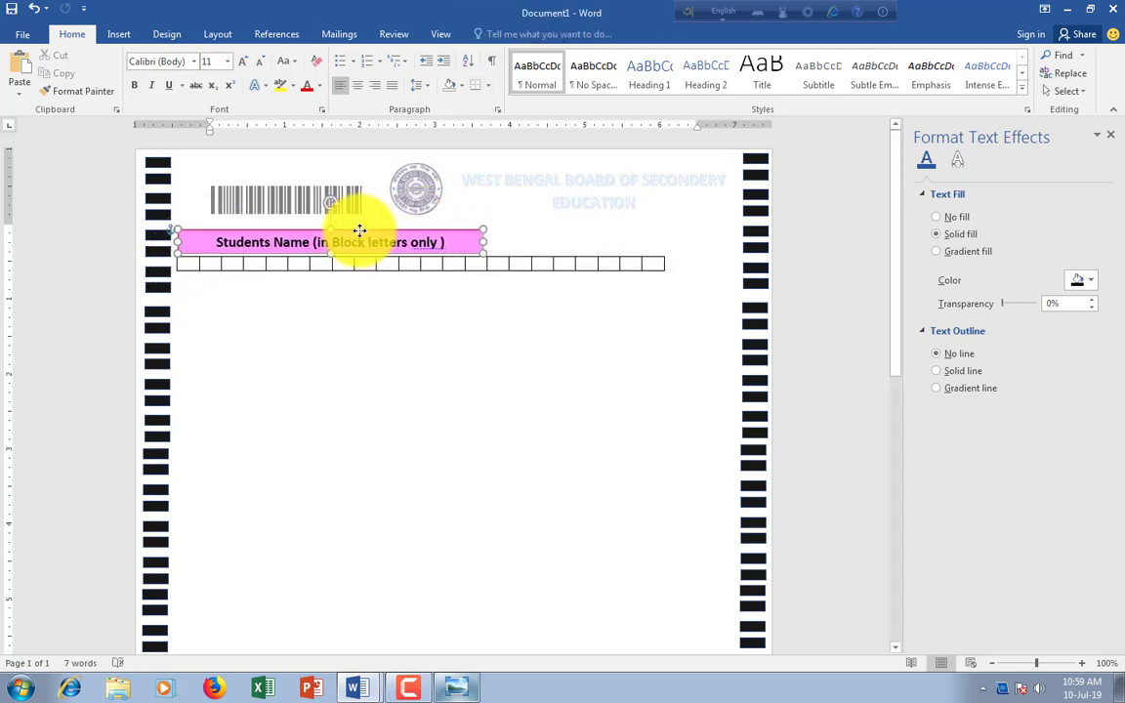
click(532, 303)
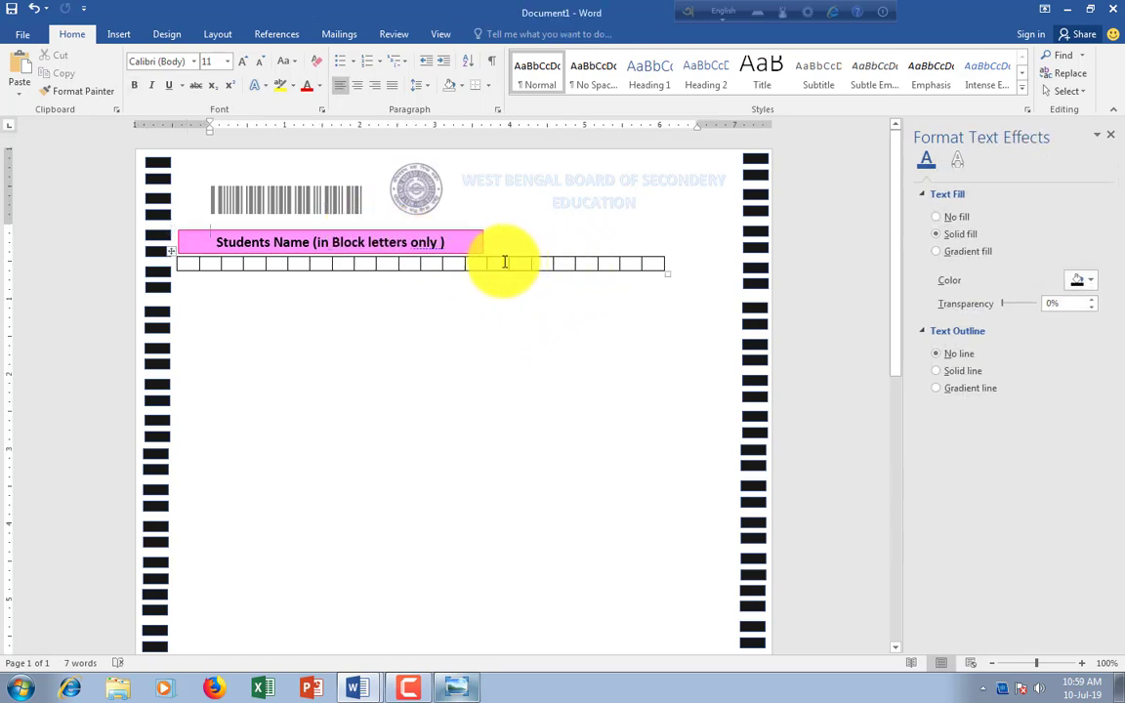
right_click(660, 271)
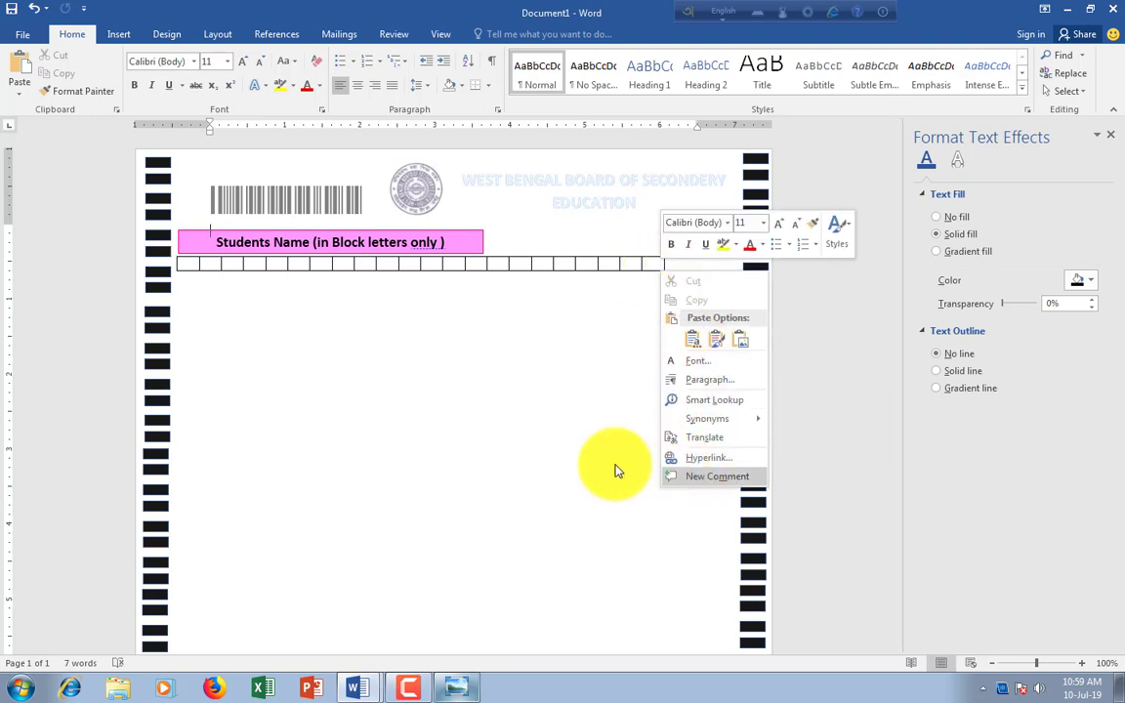
click(586, 410)
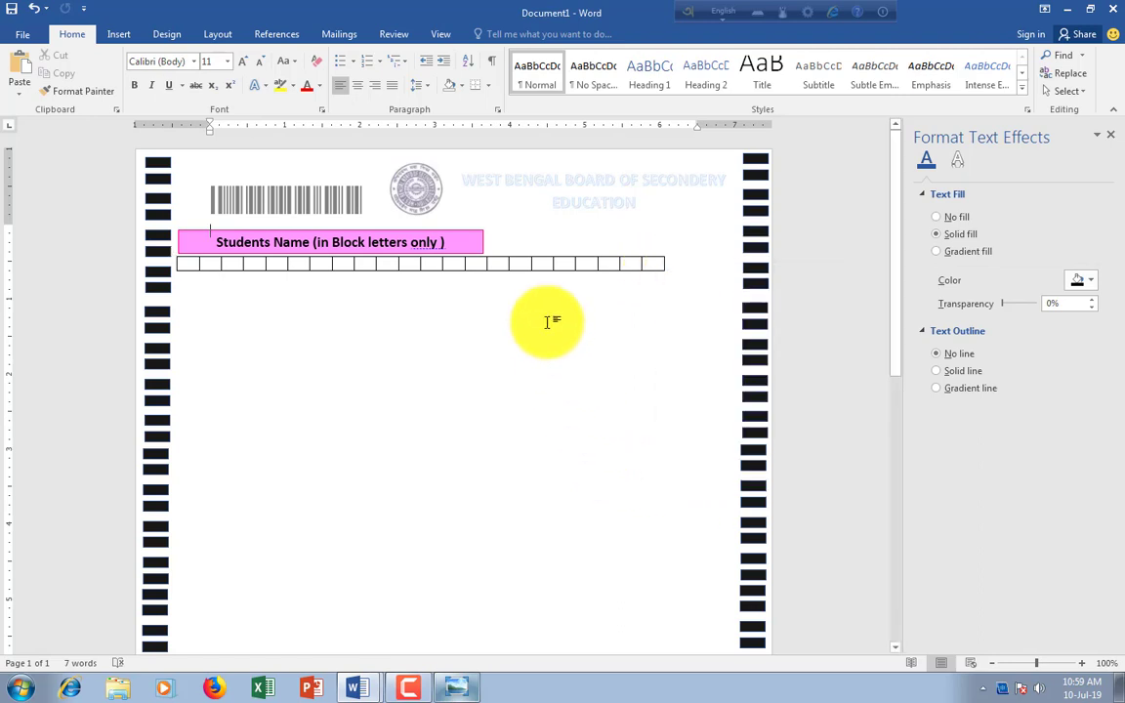
right_click(554, 253)
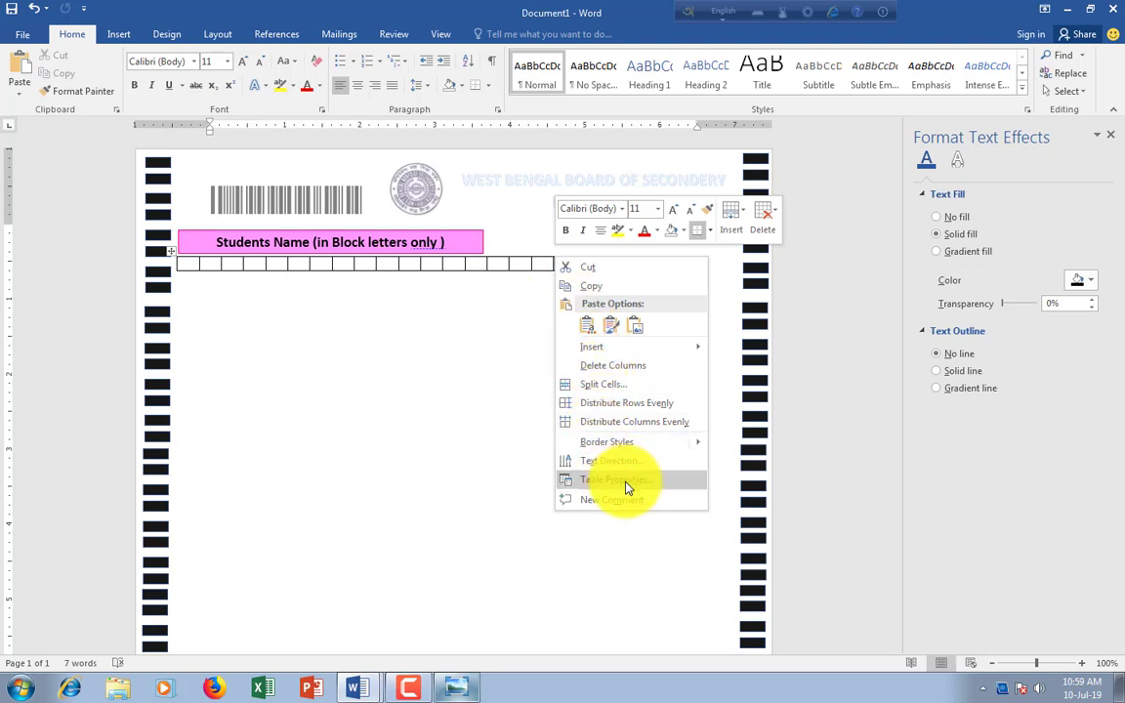
click(502, 450)
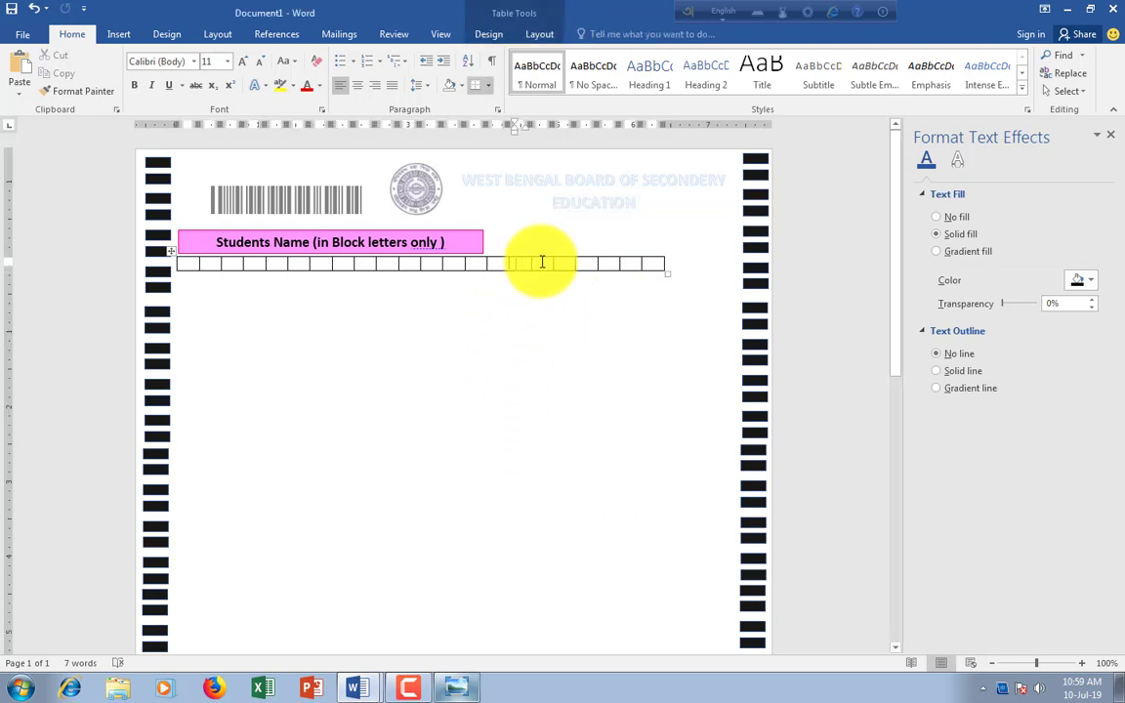
Open the grid's Table Properties and review its positioning, borders and cell margin options
right_click(665, 269)
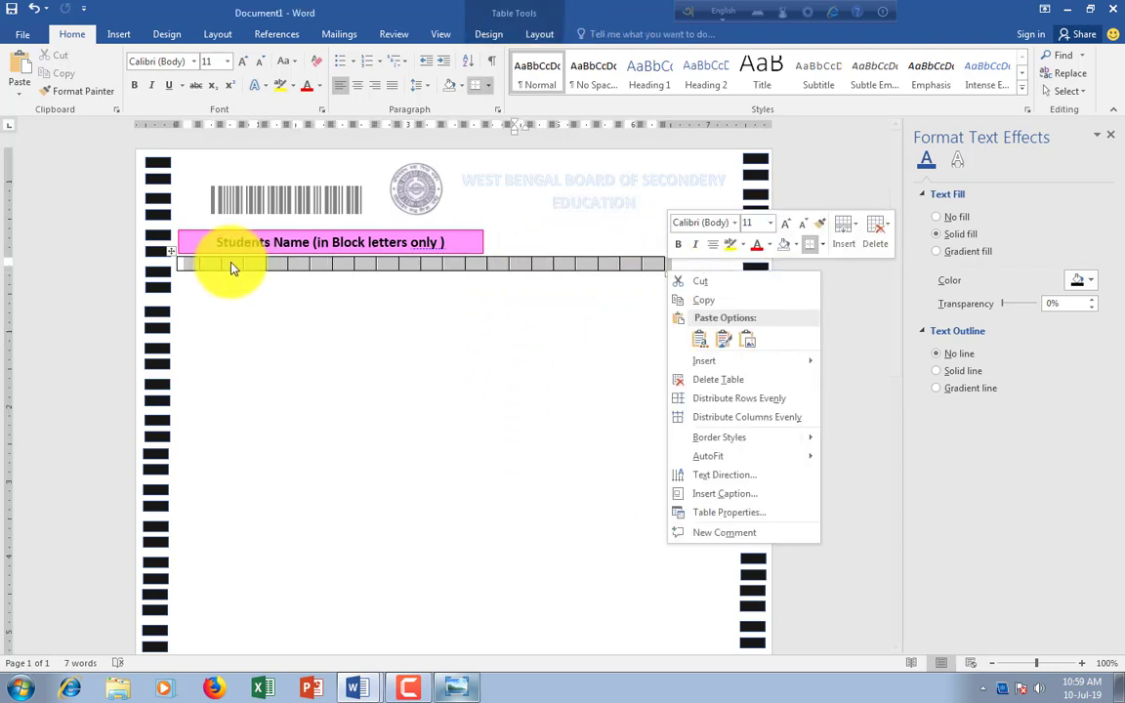
click(723, 513)
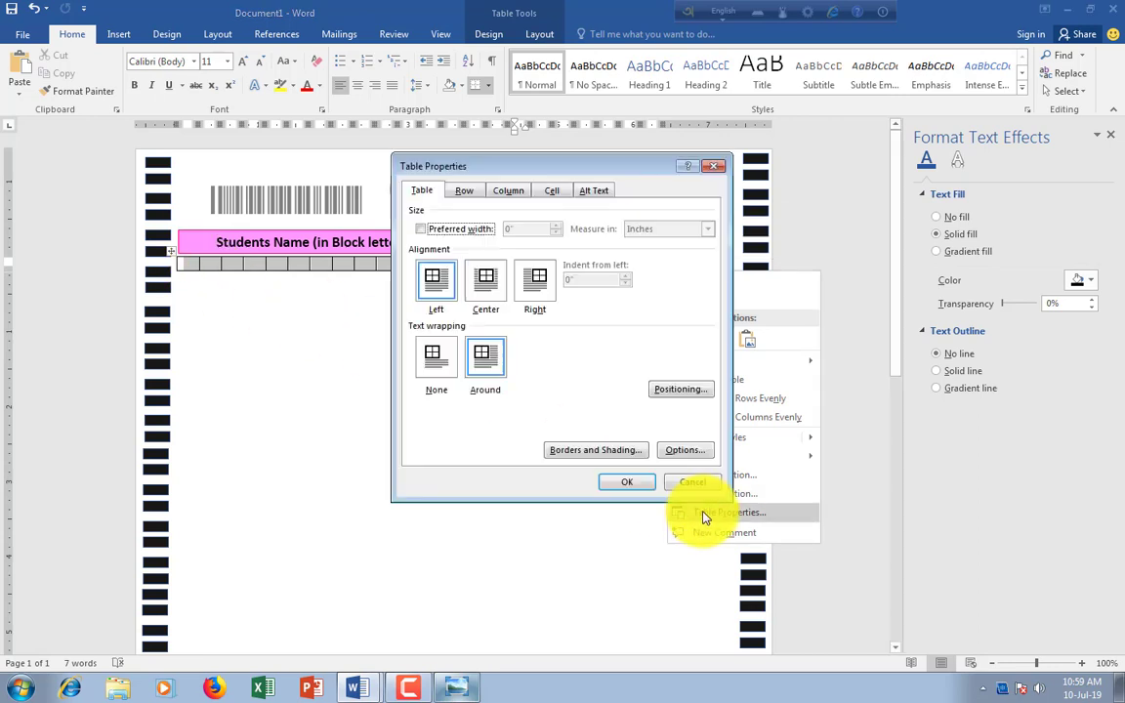
drag(560, 174, 451, 172)
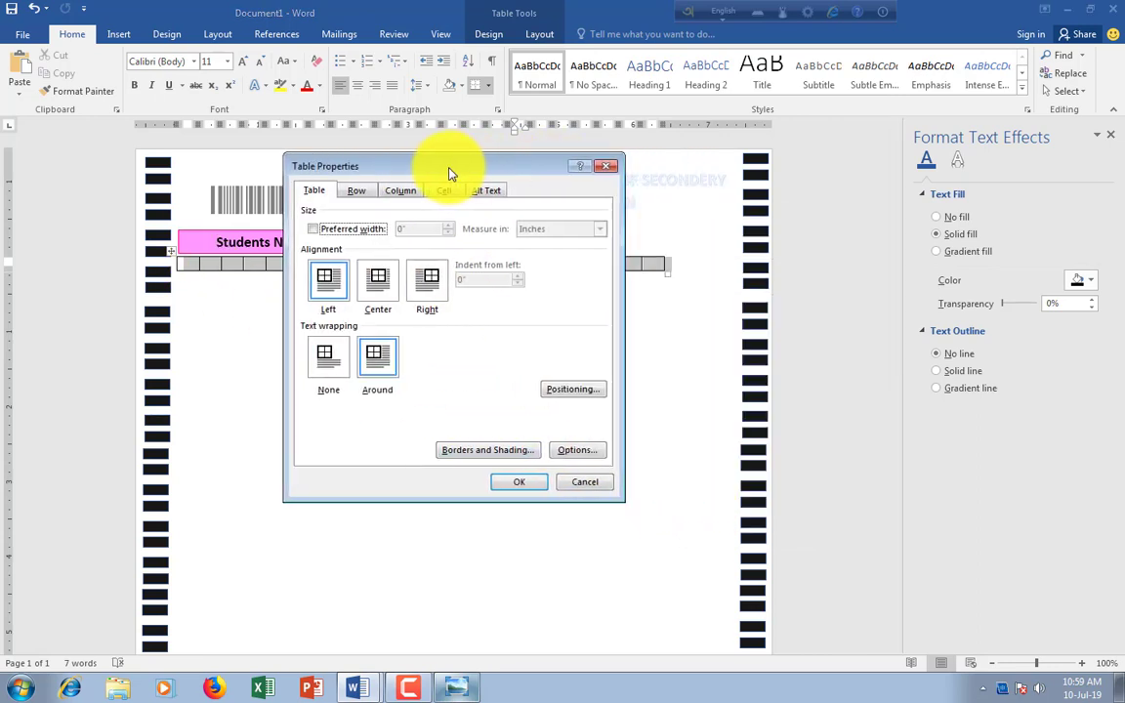
click(572, 393)
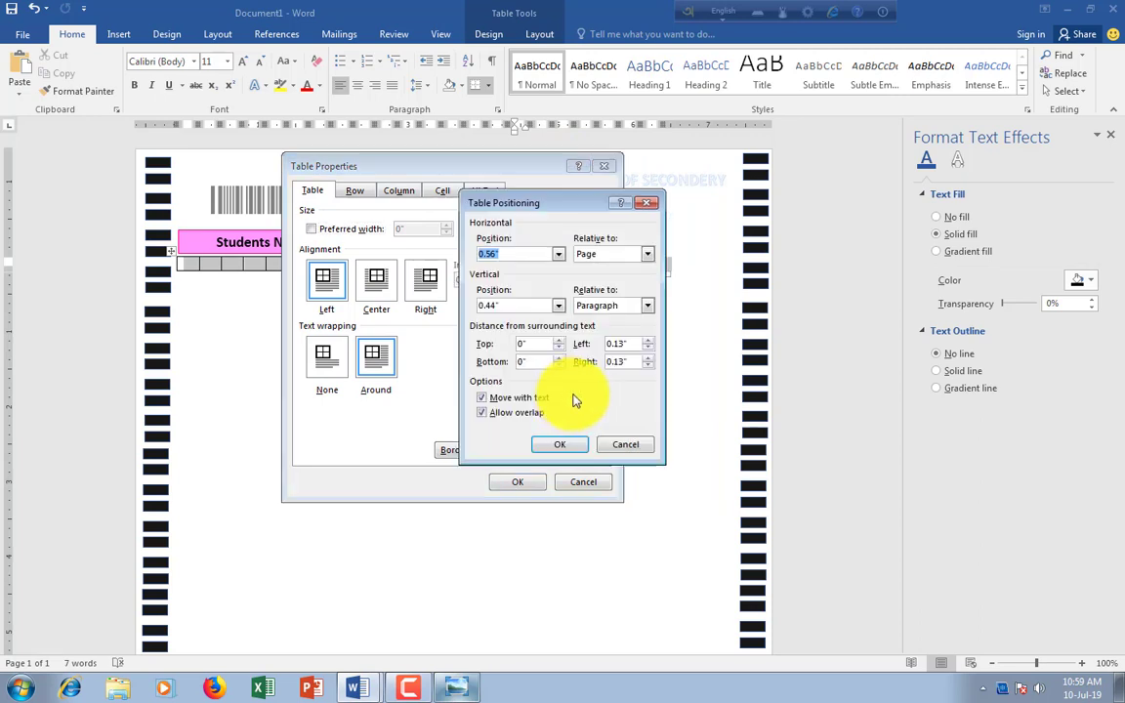
click(647, 203)
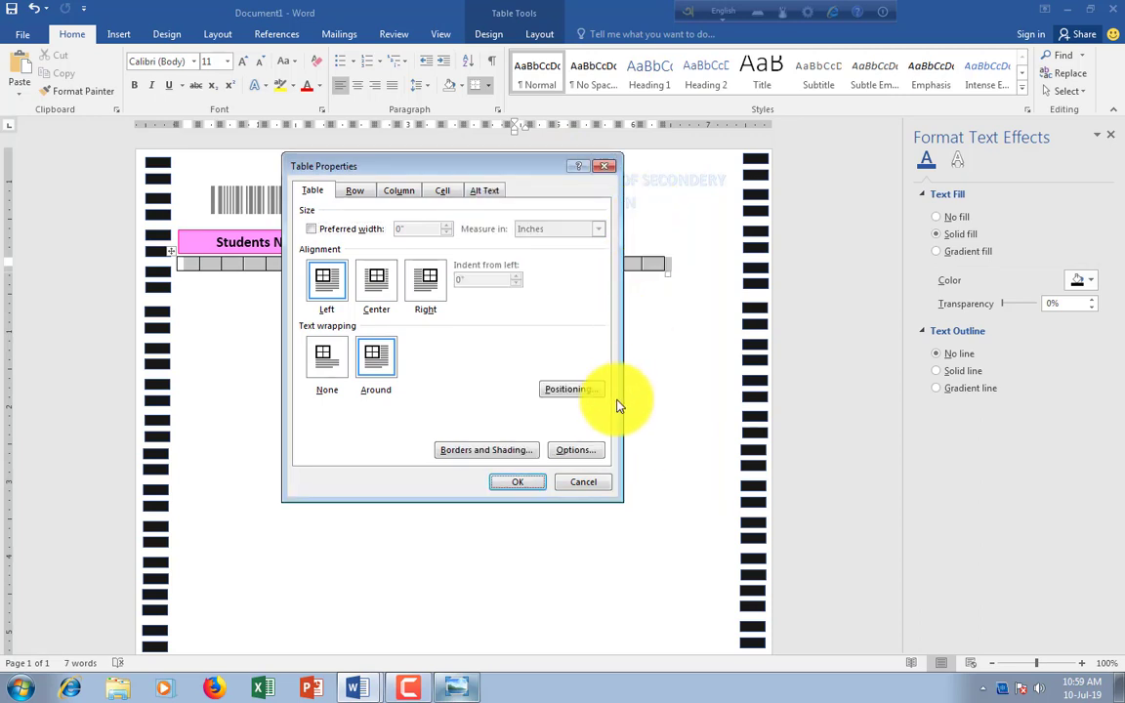
click(490, 450)
click(748, 182)
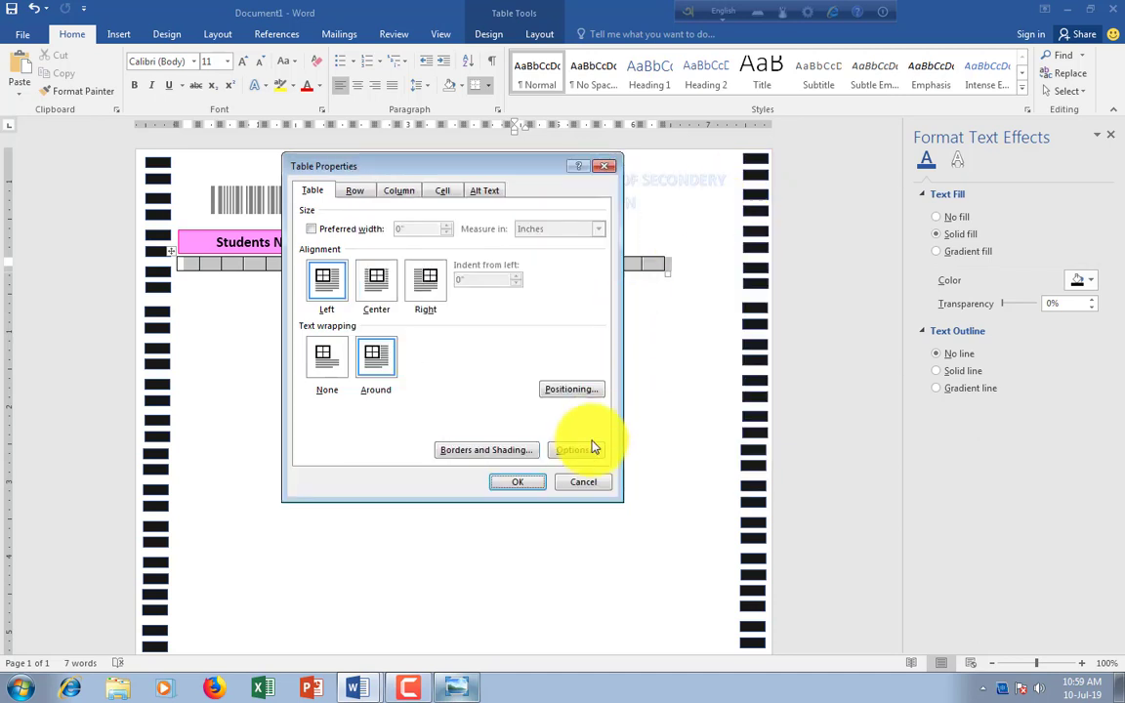
click(582, 451)
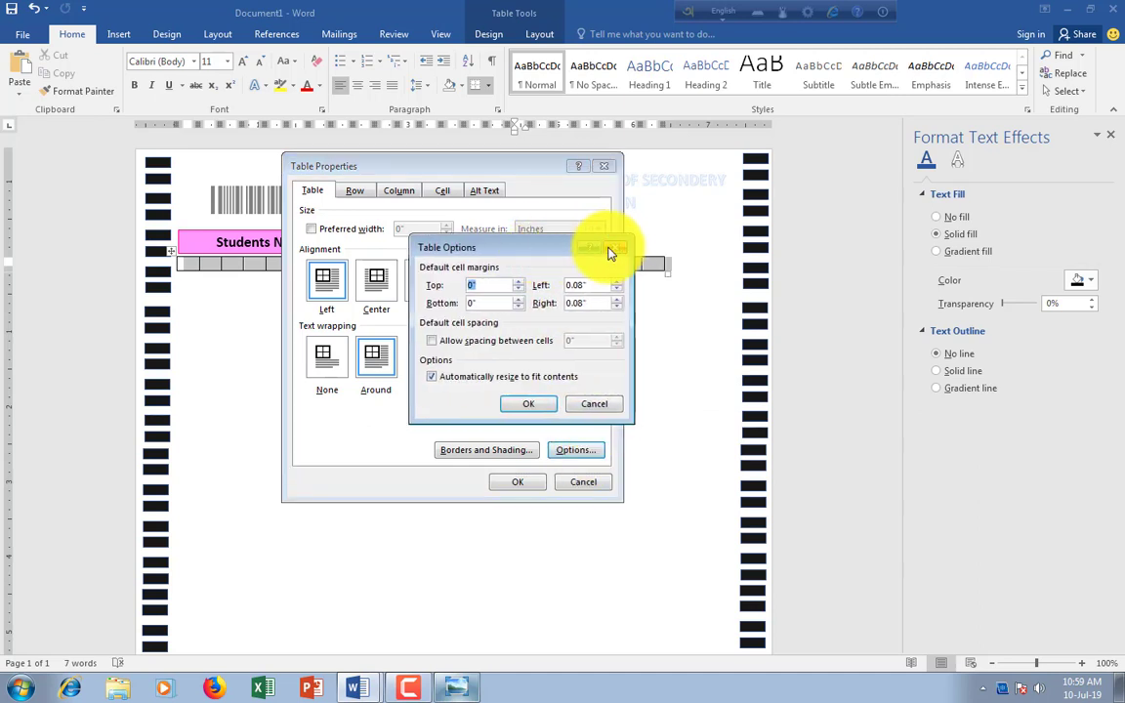
click(657, 245)
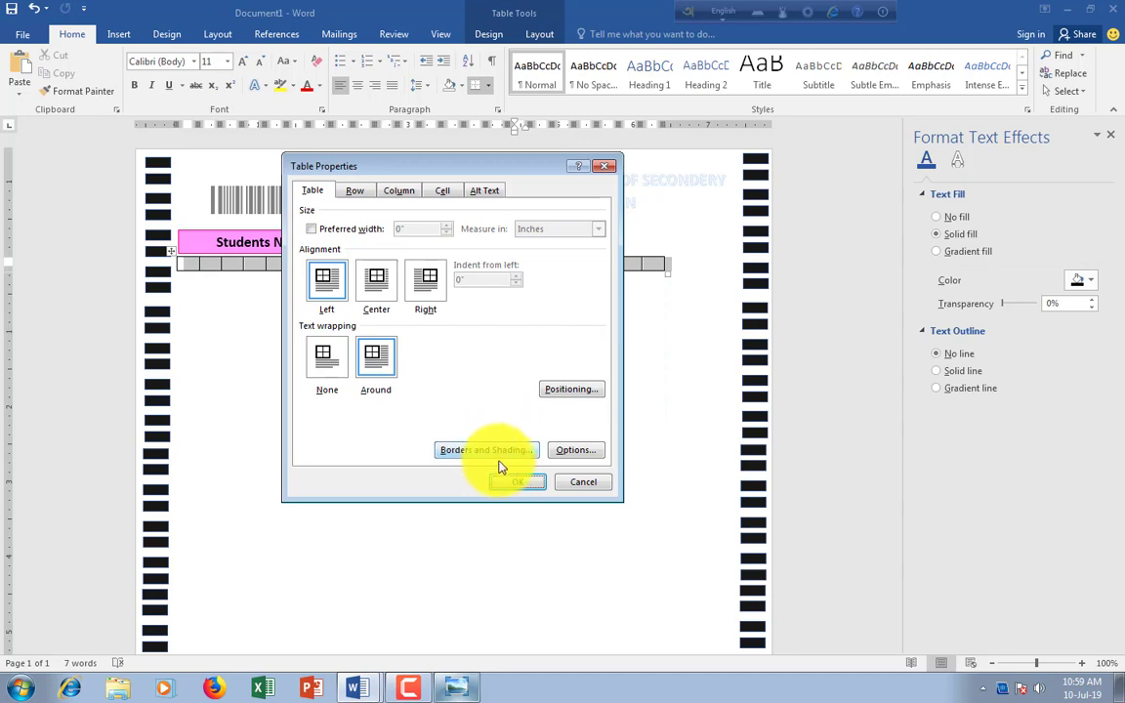
Set every grid column's preferred width to 0.1" and reselect the table
click(357, 193)
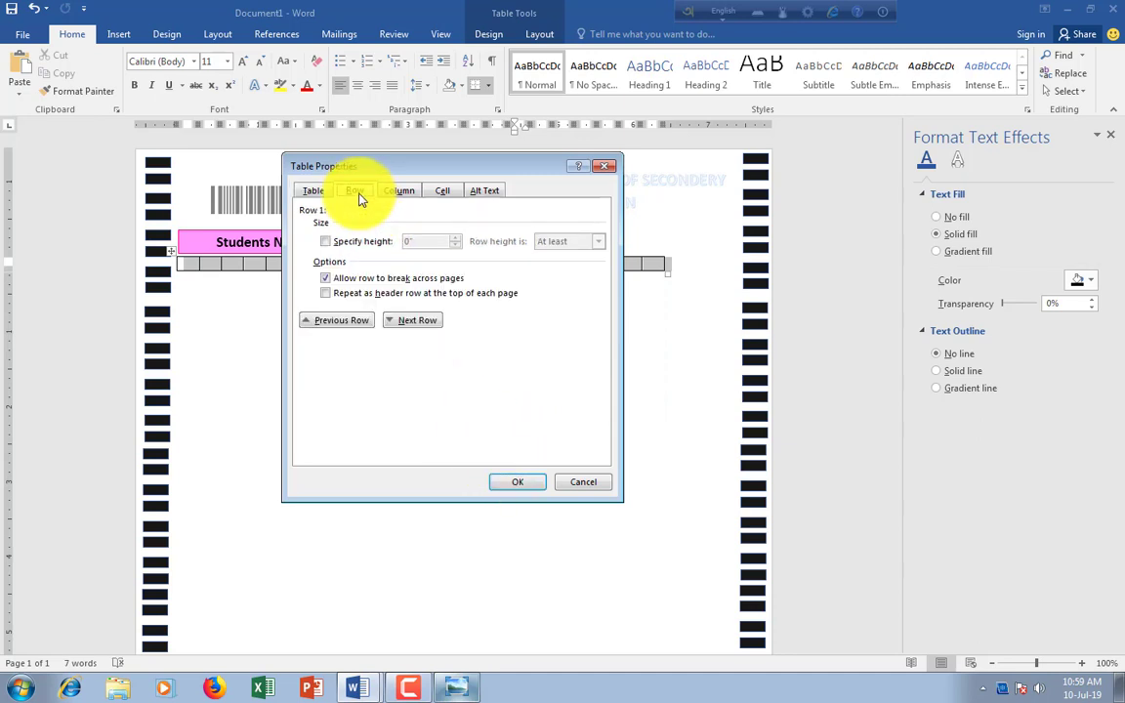
click(397, 191)
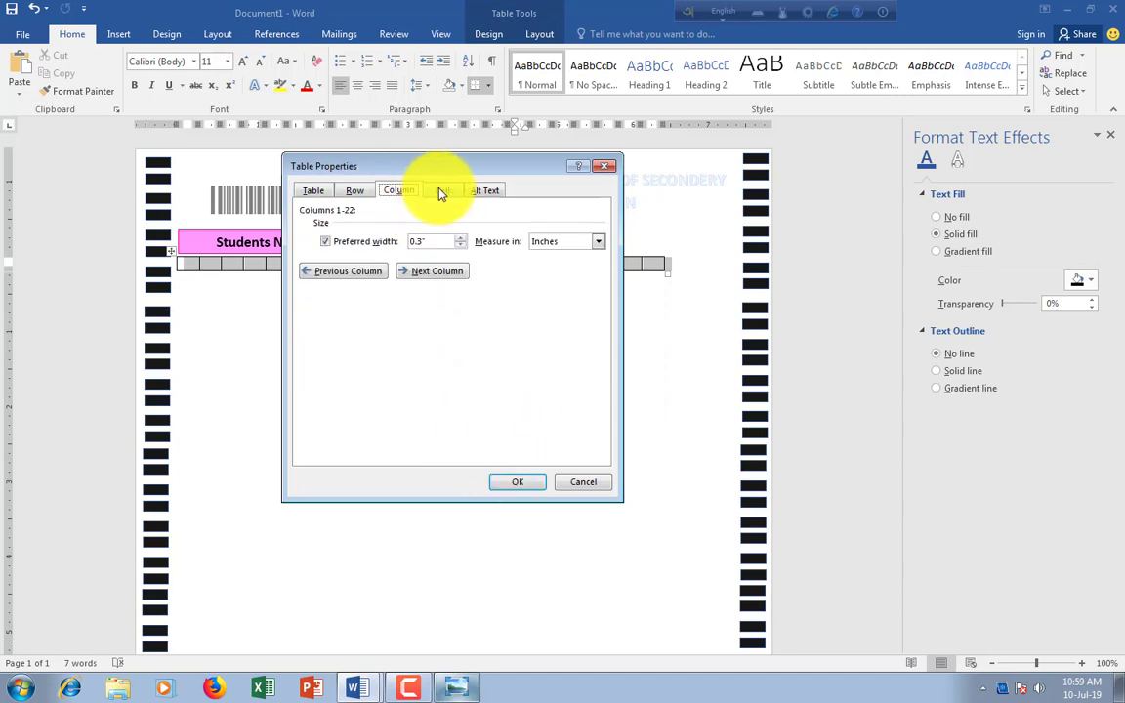
click(461, 245)
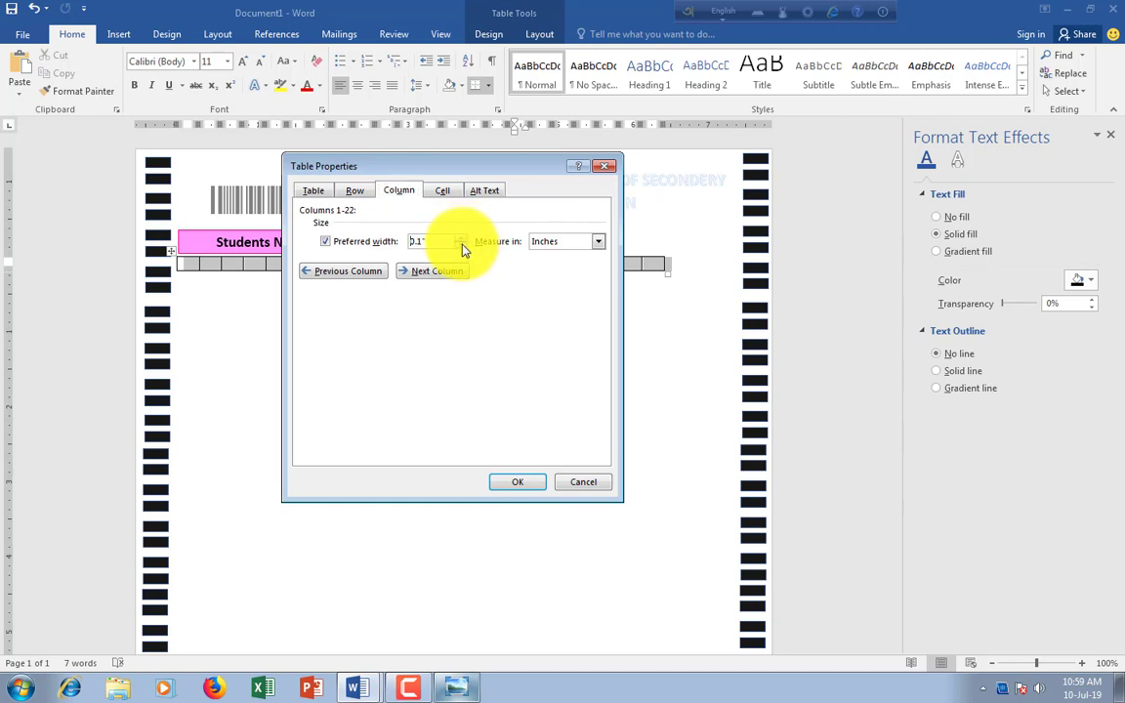
click(544, 485)
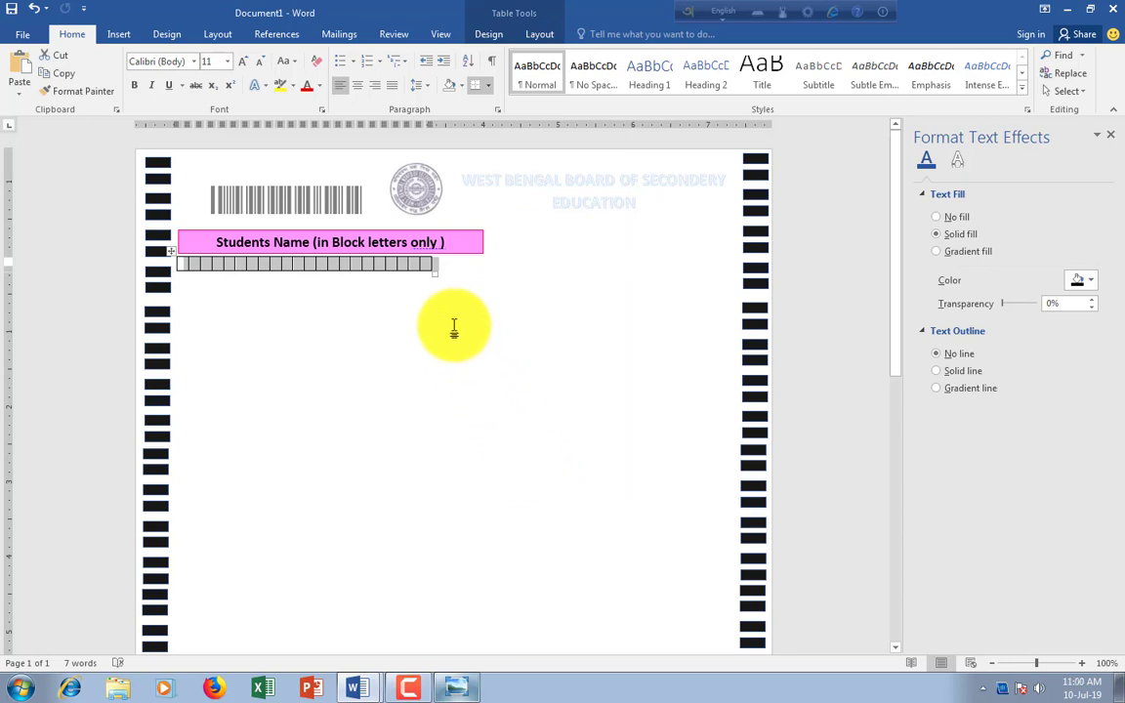
right_click(429, 269)
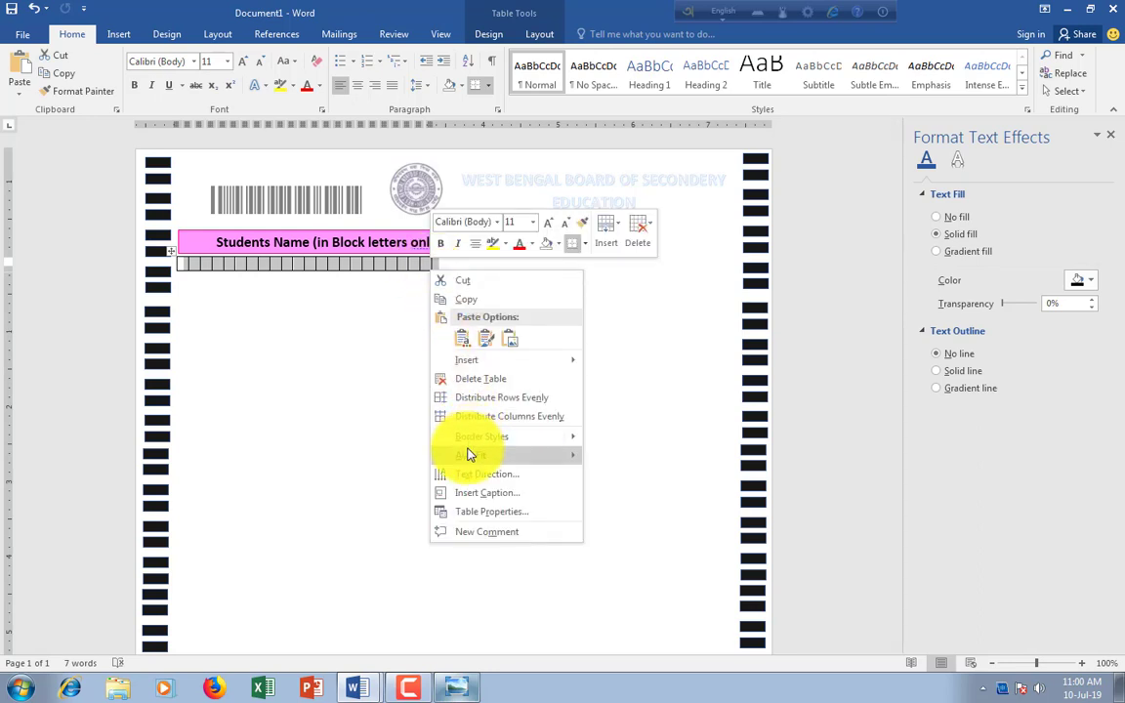
mouse_move(470, 454)
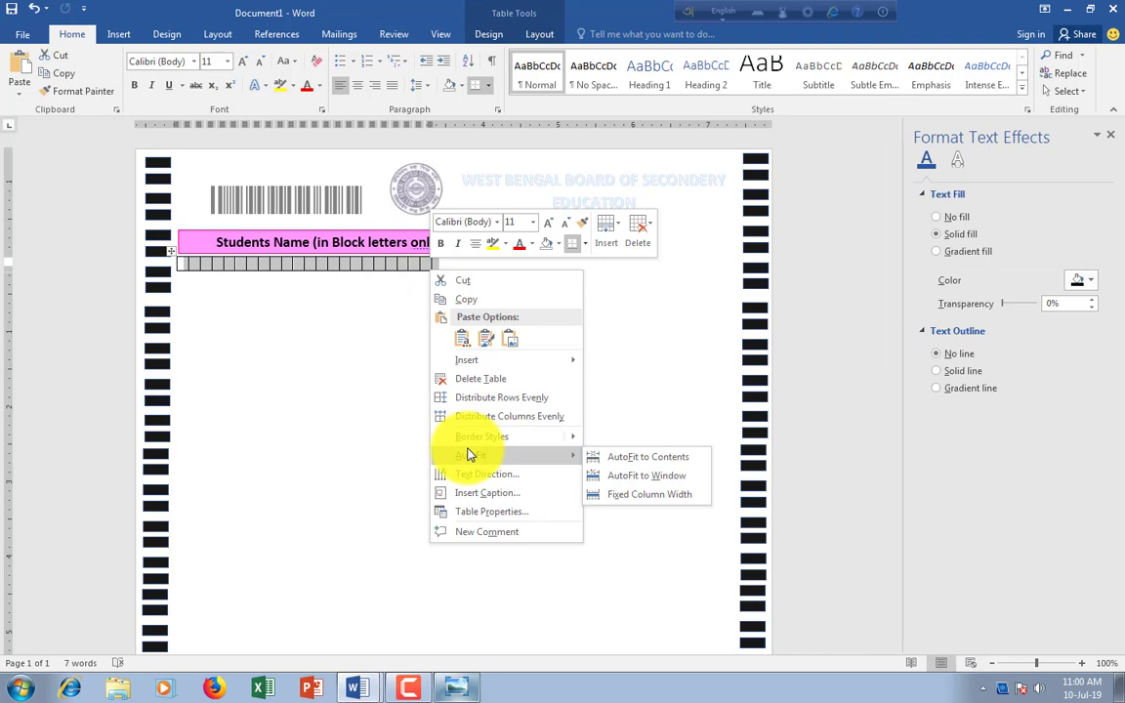
click(362, 395)
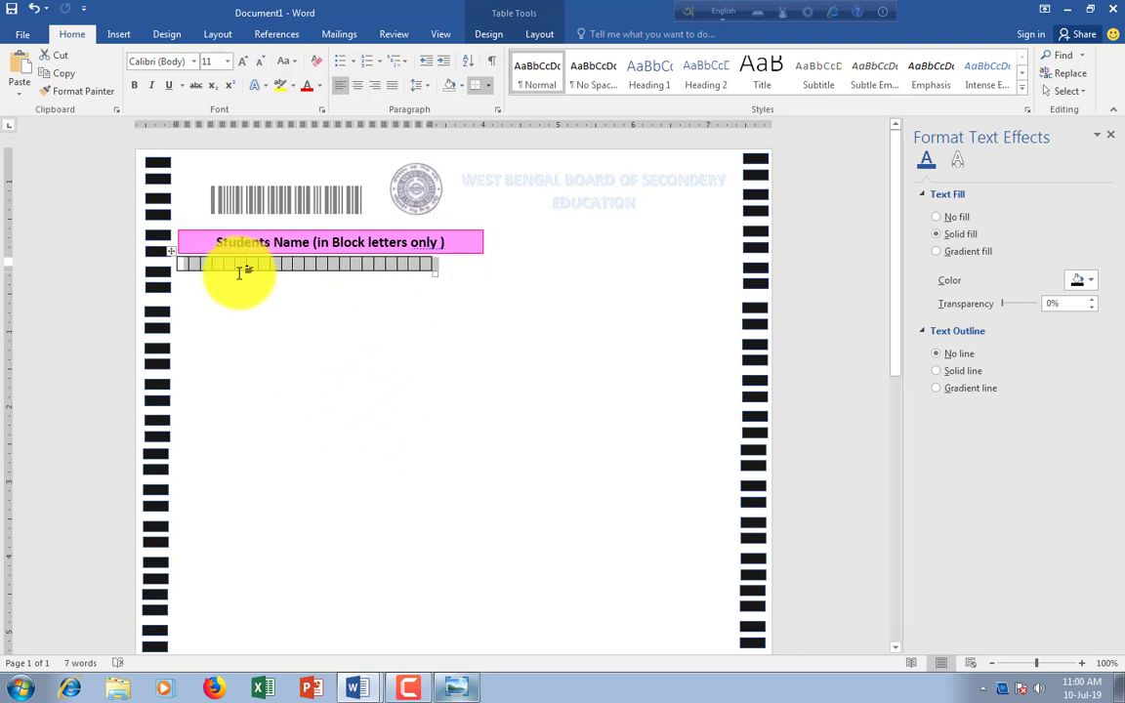
click(274, 317)
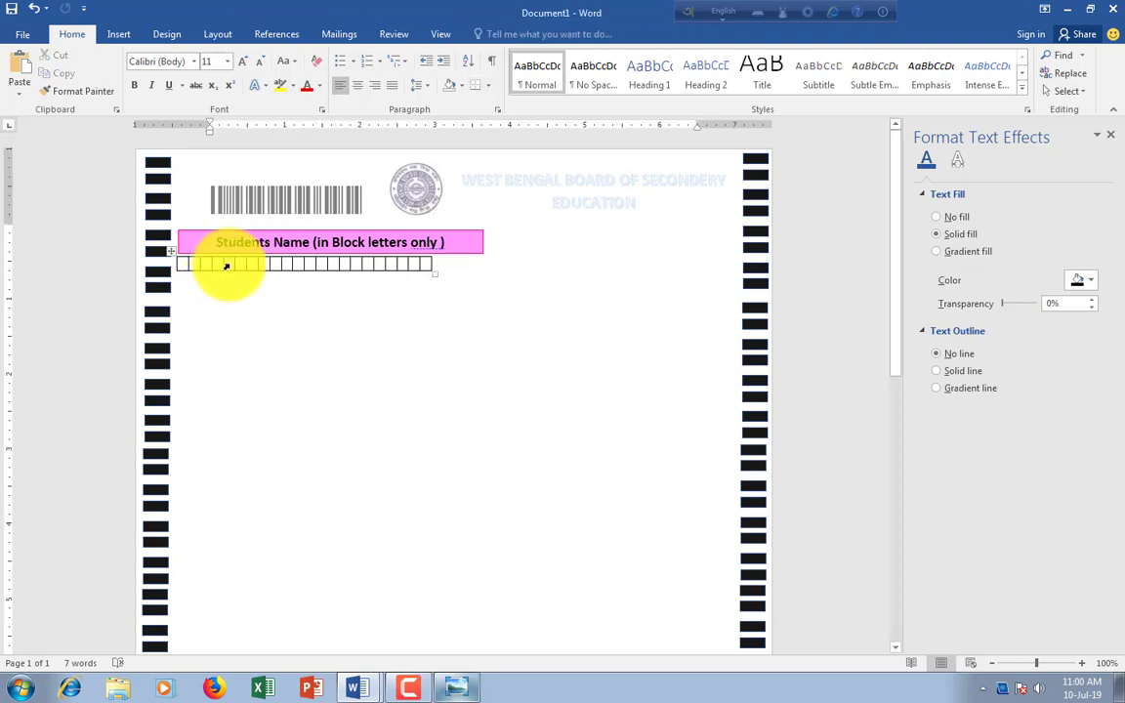
click(170, 251)
Give the 22-box grid pink borders through Table Properties
right_click(170, 251)
click(222, 492)
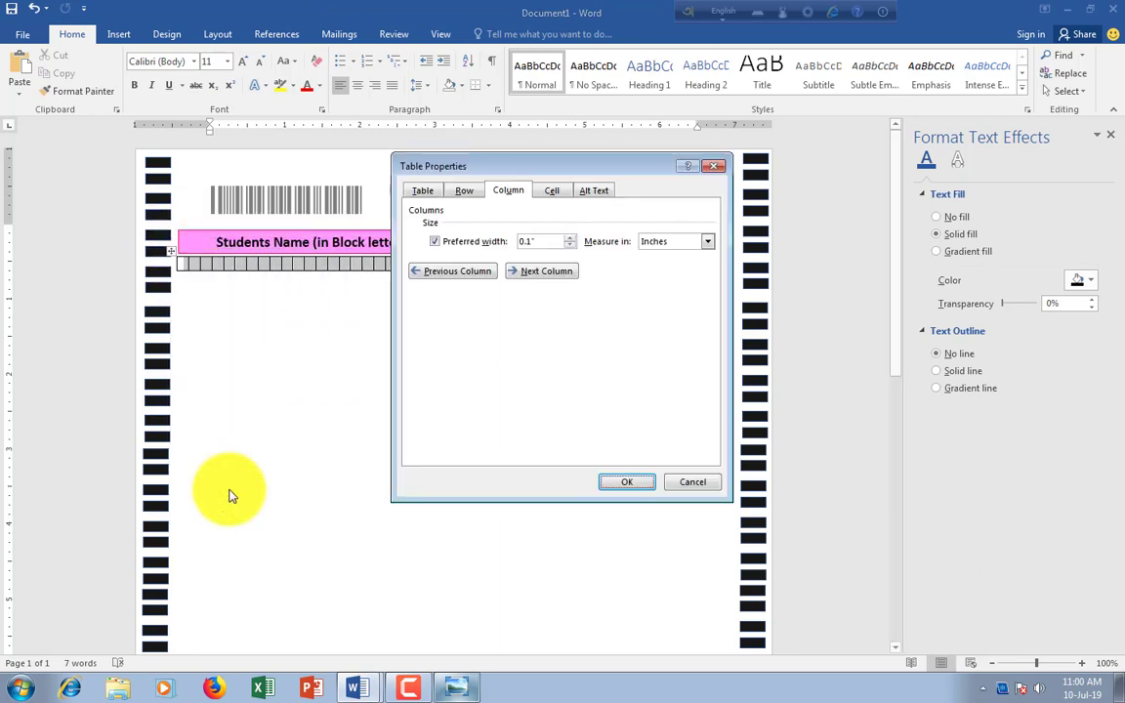
click(571, 271)
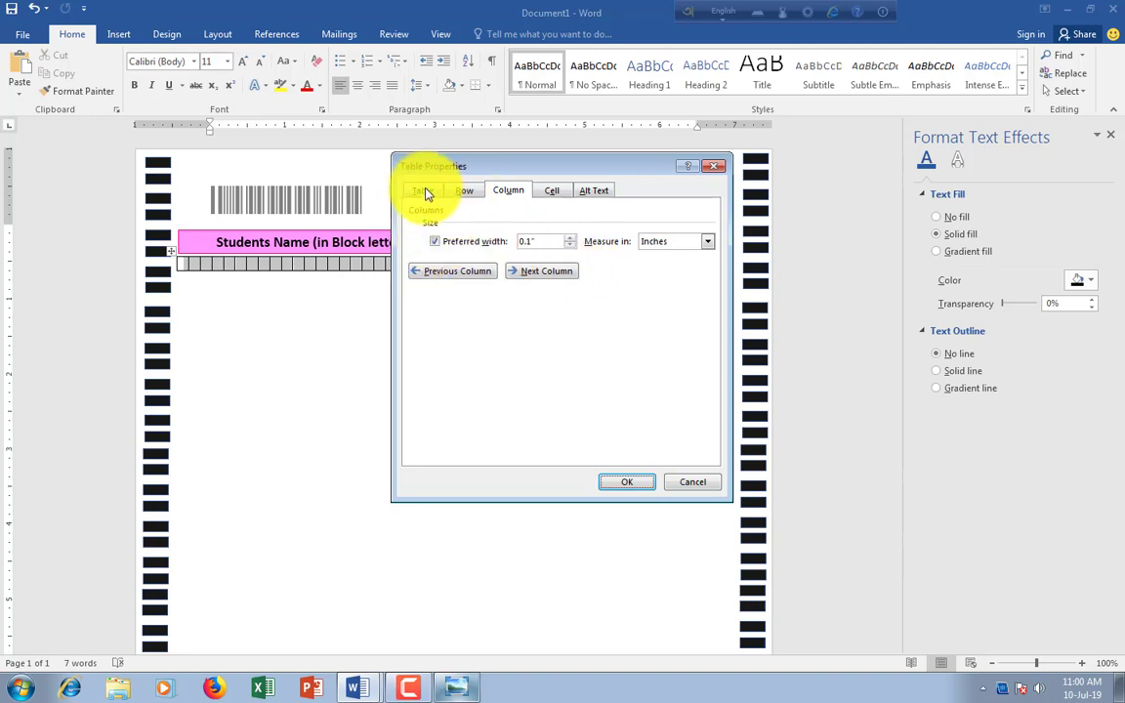
click(611, 451)
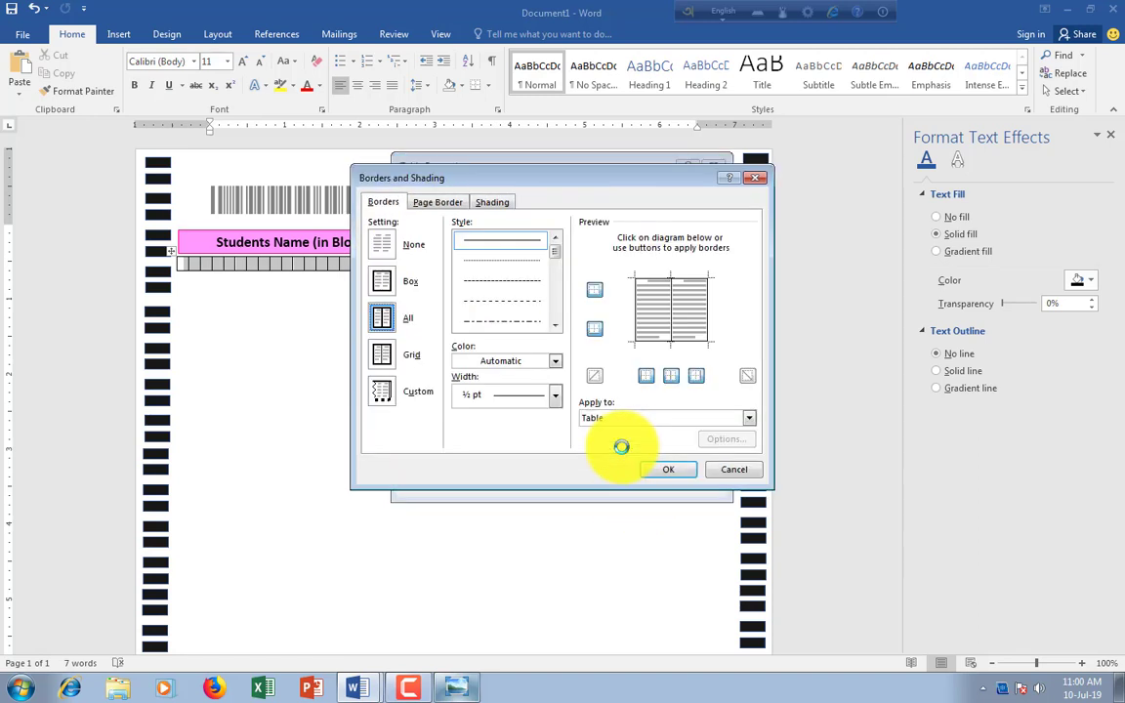
click(554, 364)
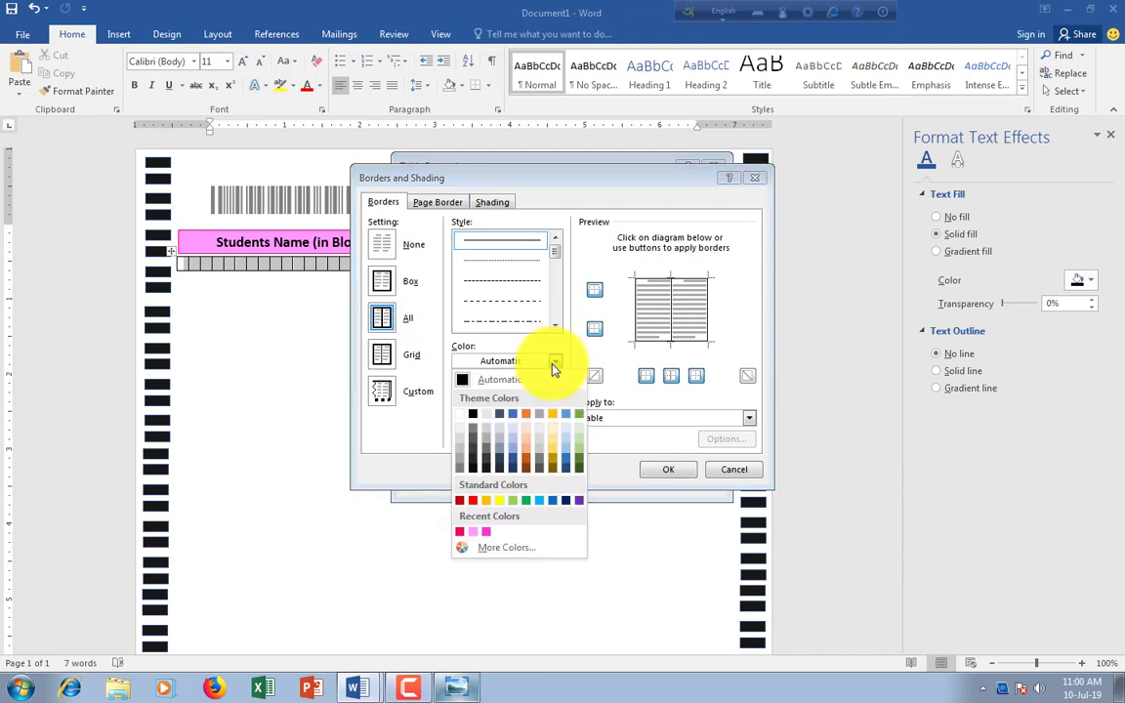
click(485, 533)
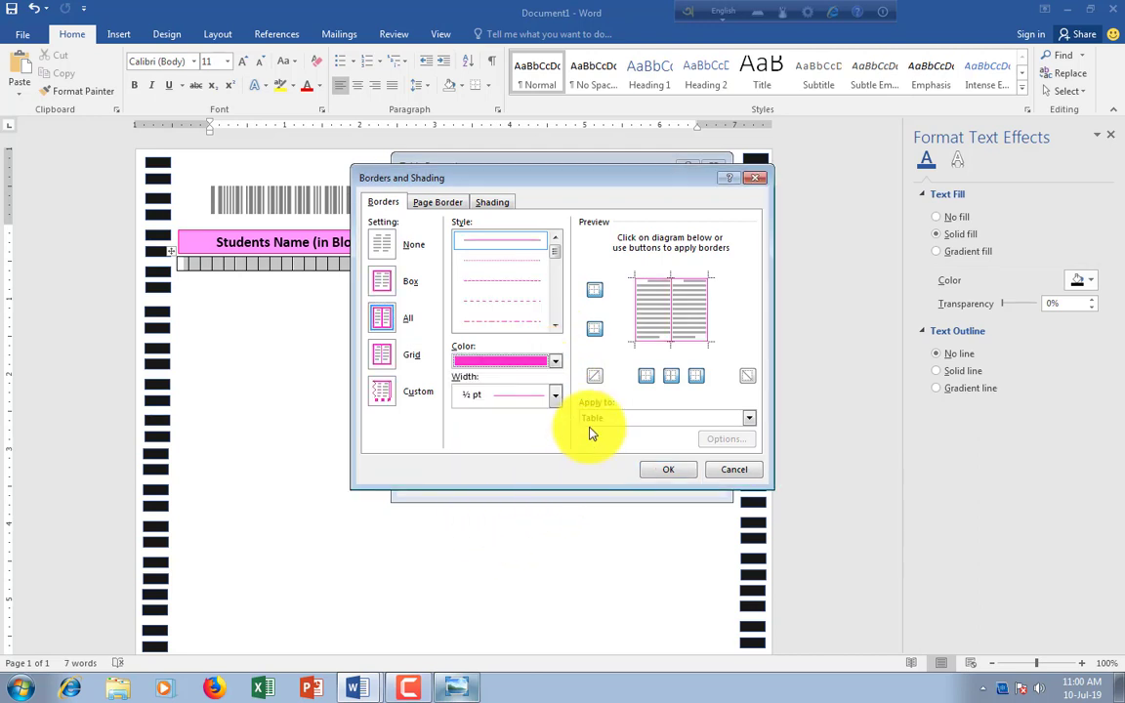
click(649, 469)
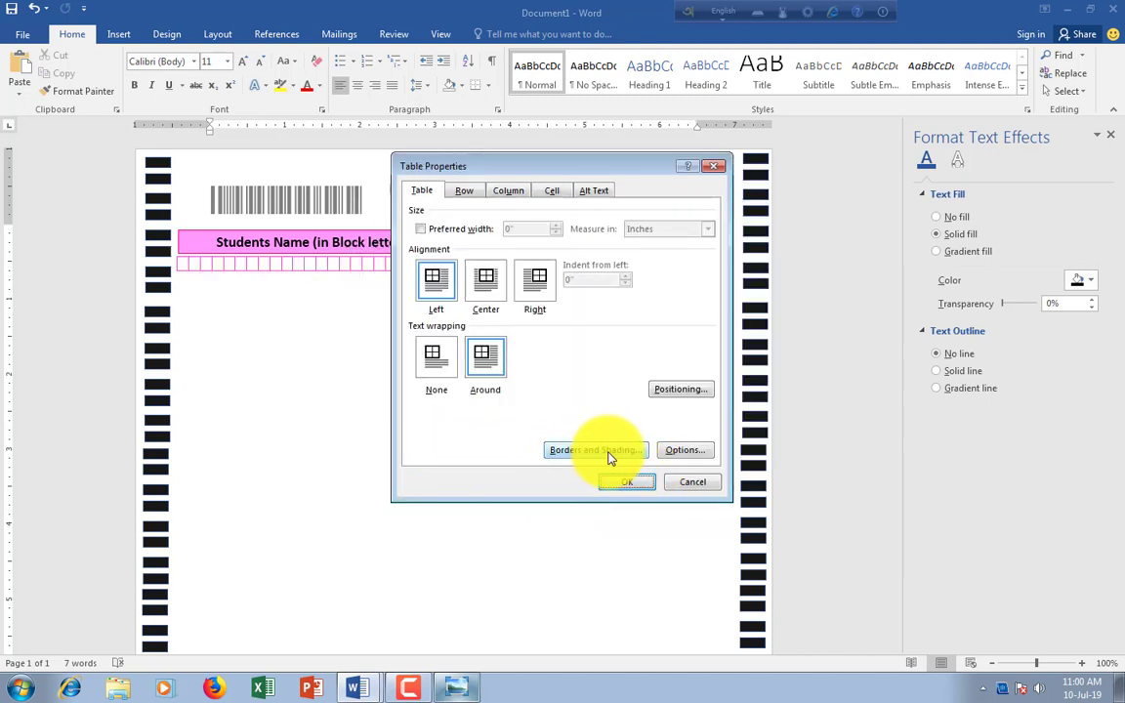
Fill the grid cells with pink shading and close Table Properties
click(609, 458)
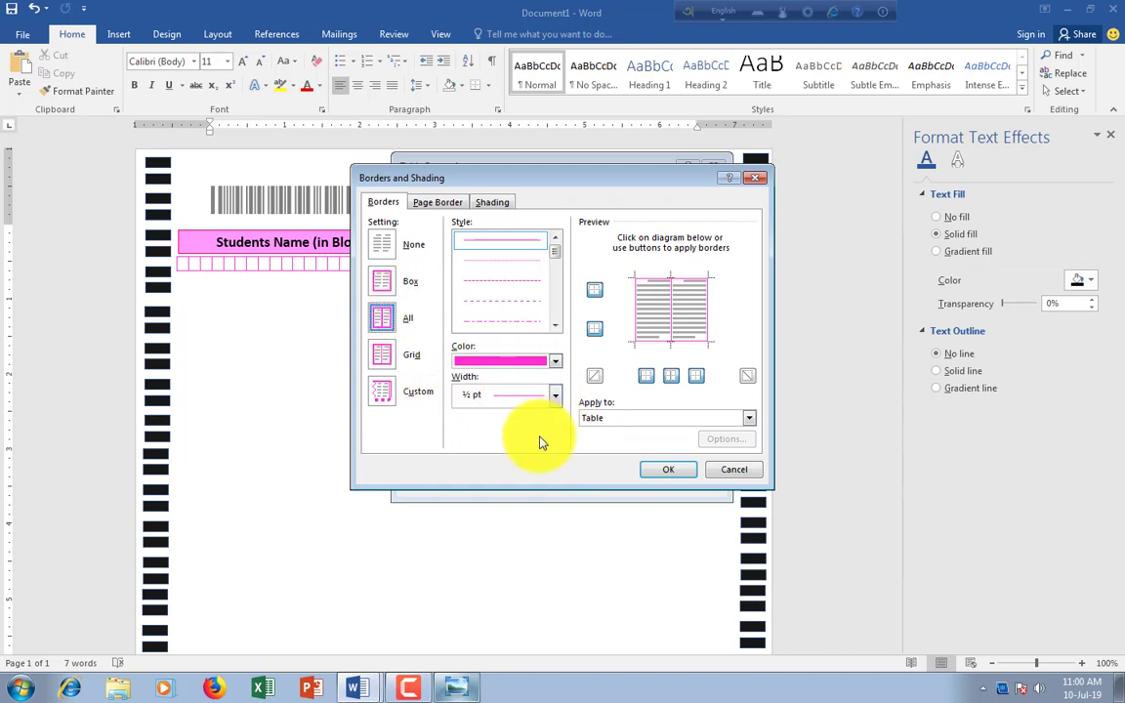
click(436, 203)
click(492, 207)
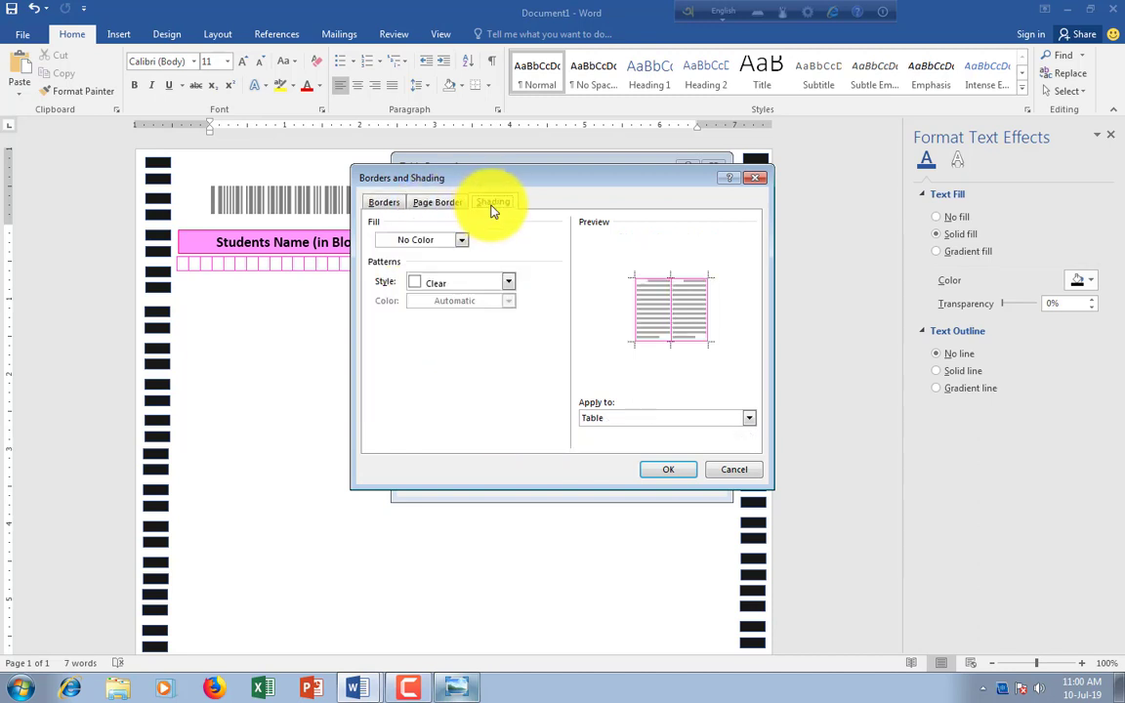
click(507, 287)
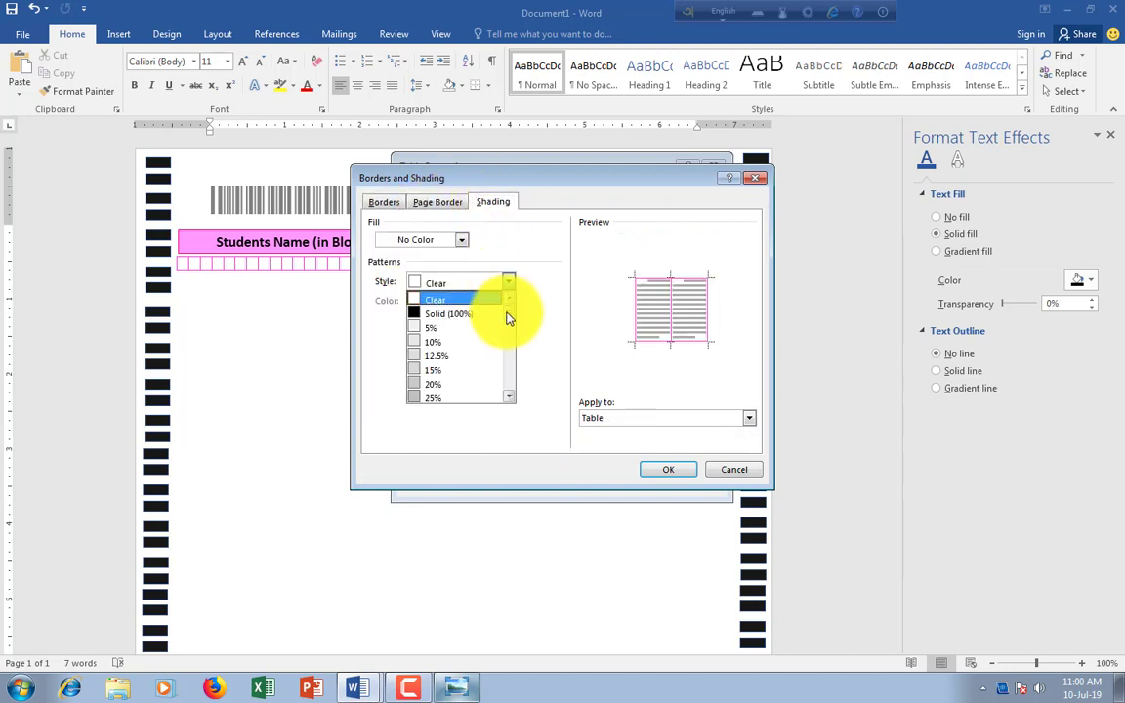
drag(509, 329, 510, 307)
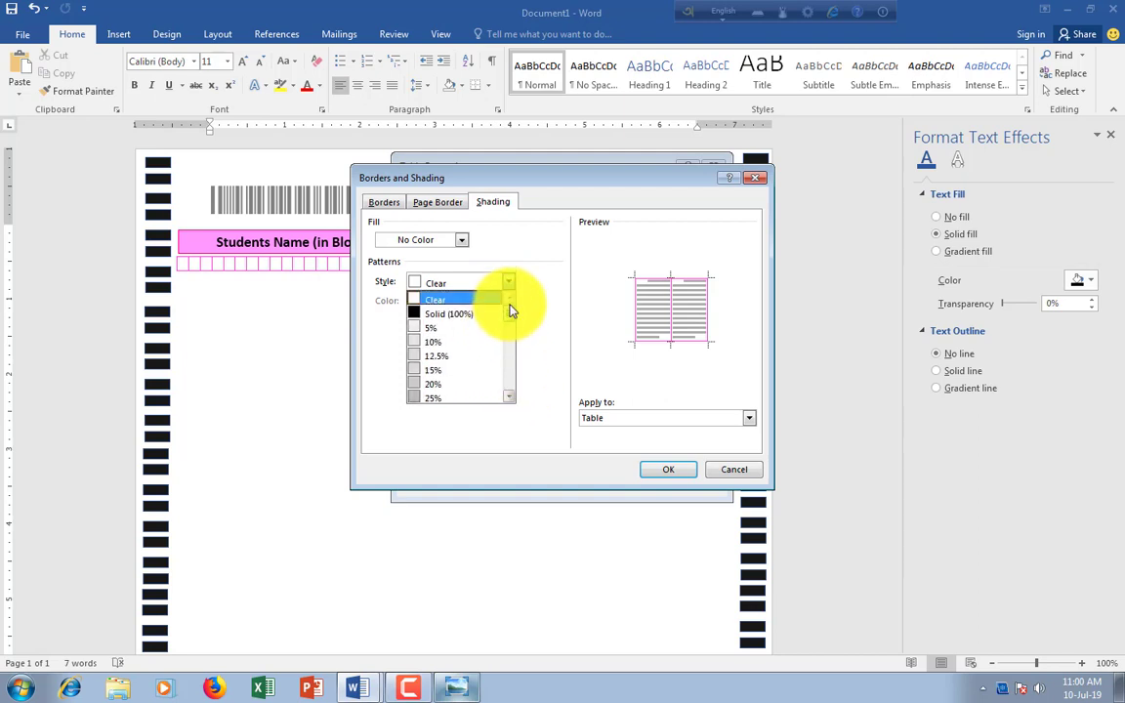
click(461, 240)
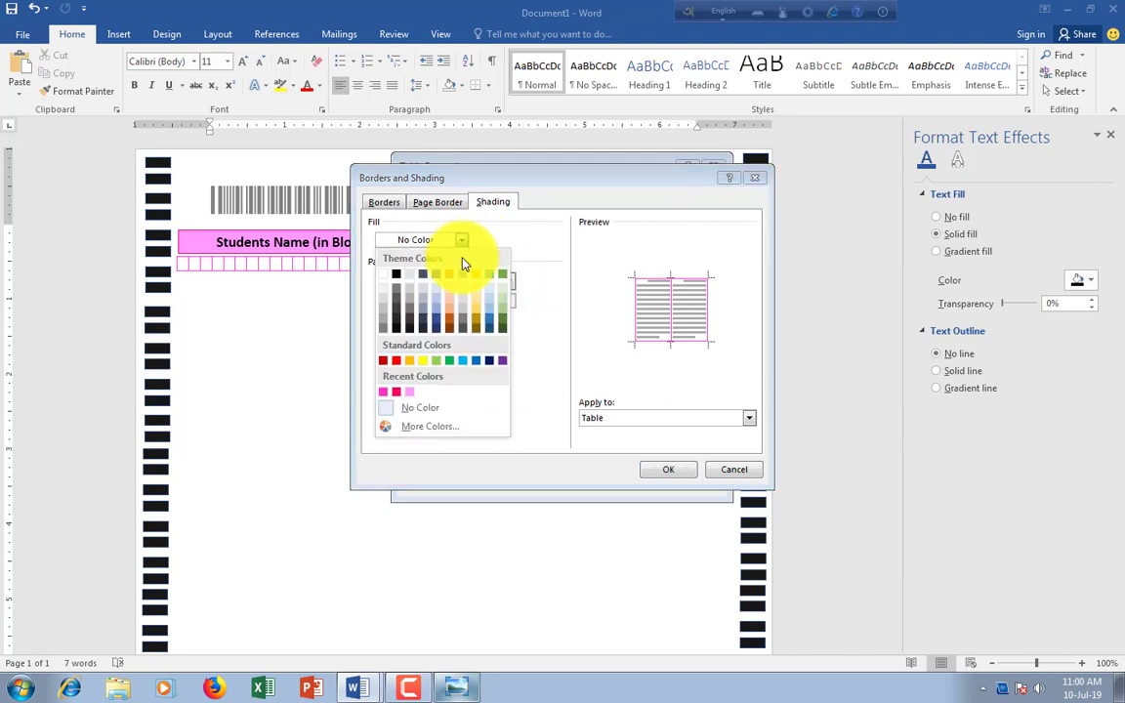
click(410, 392)
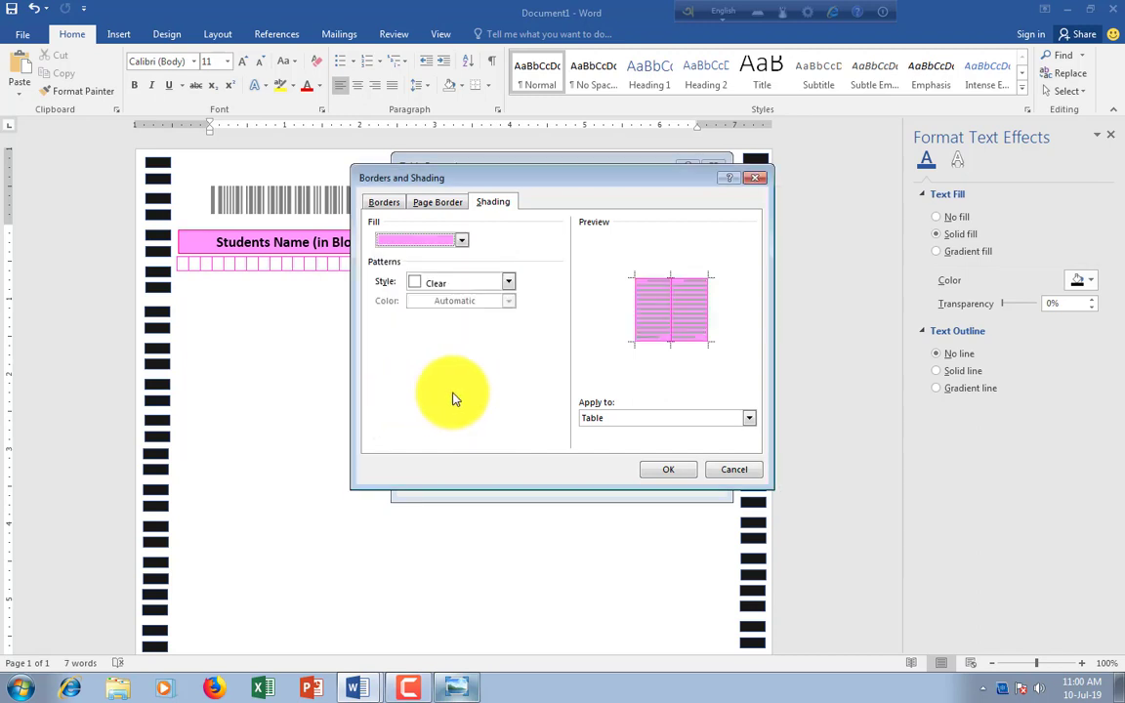
click(668, 468)
click(639, 480)
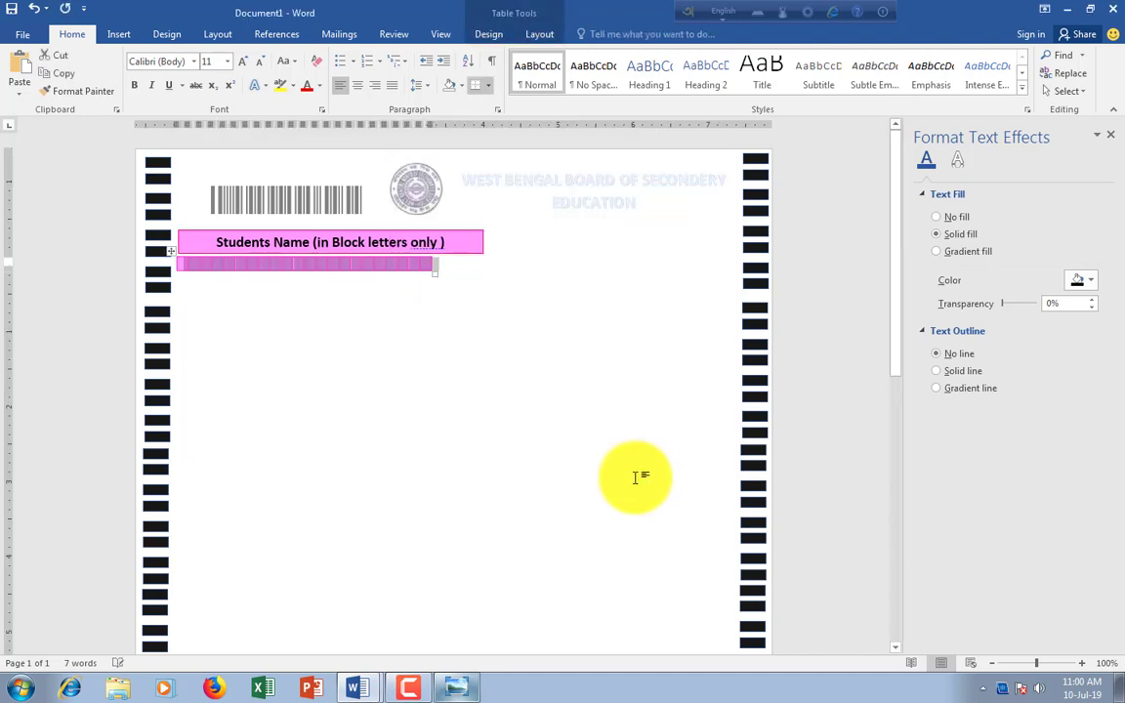
click(520, 427)
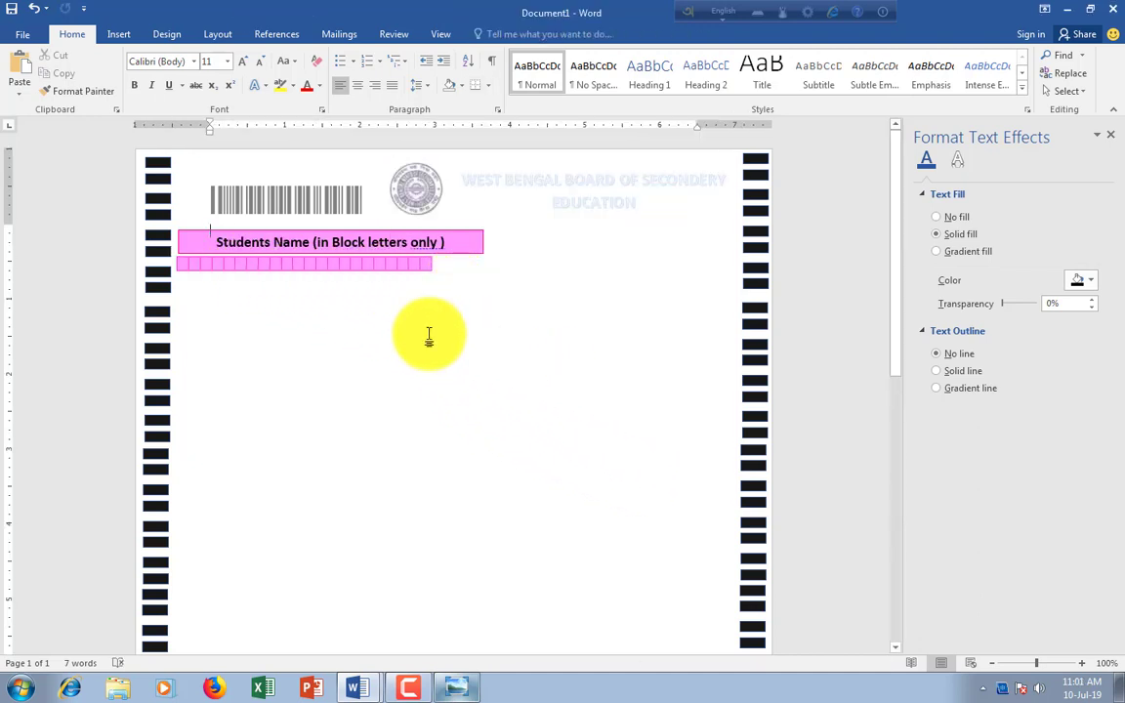
Narrow the pink name label box to match the grid's width
click(483, 242)
drag(478, 244, 432, 243)
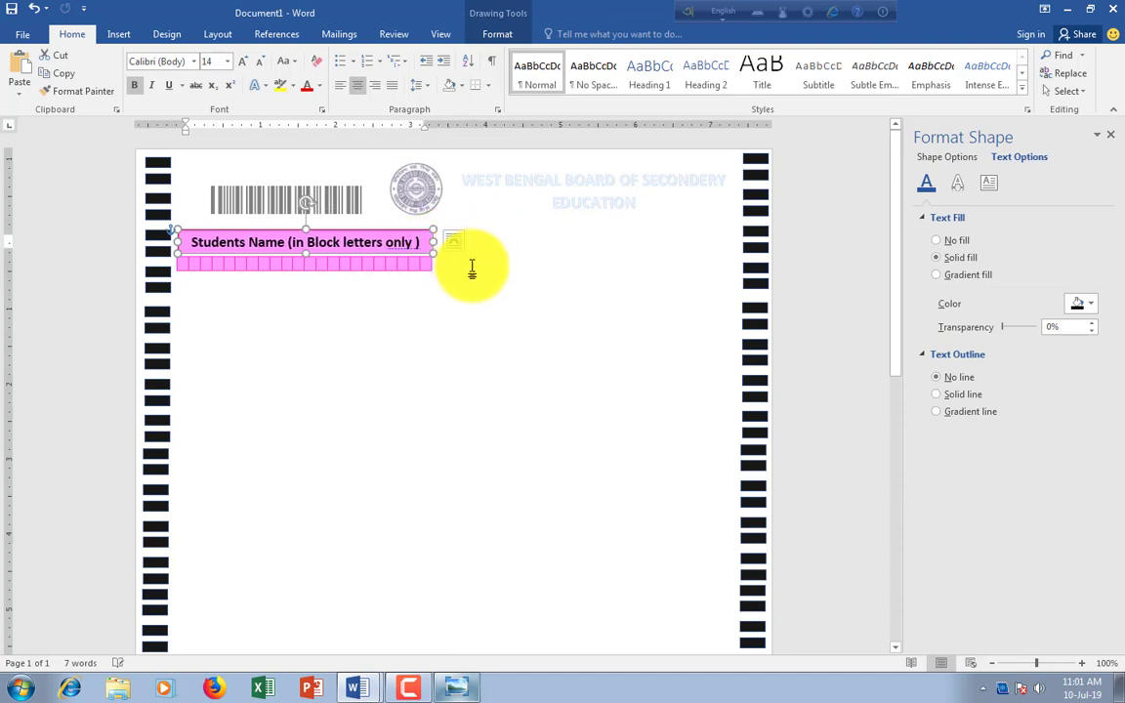
click(475, 291)
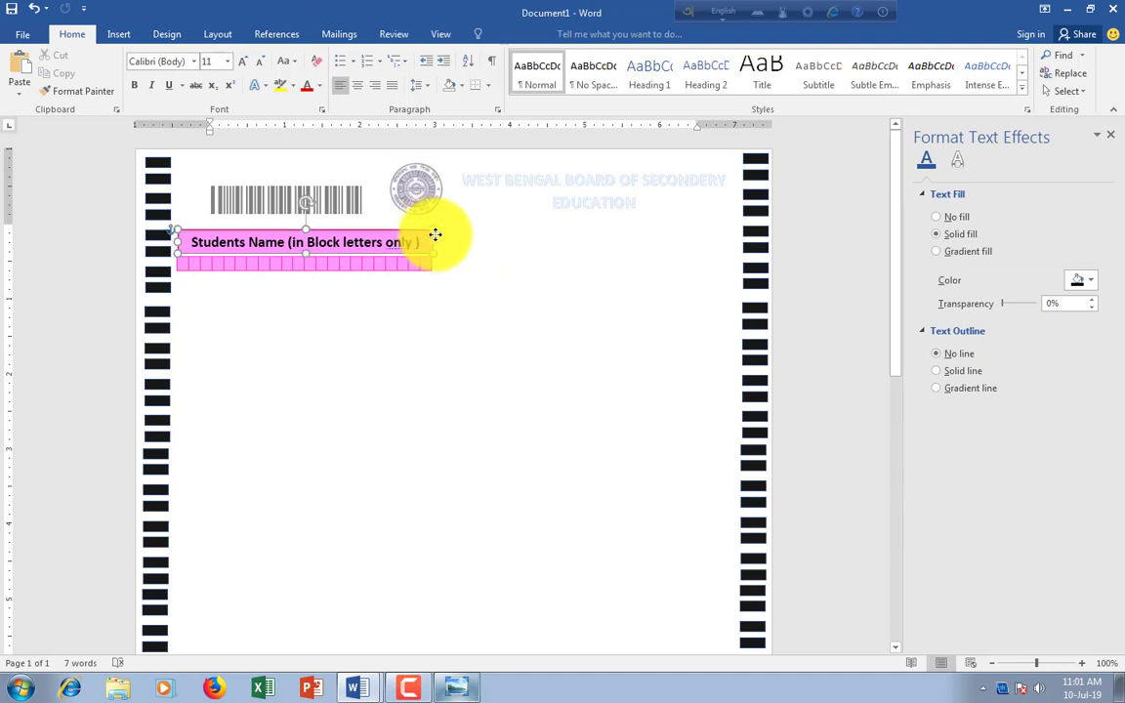
click(433, 235)
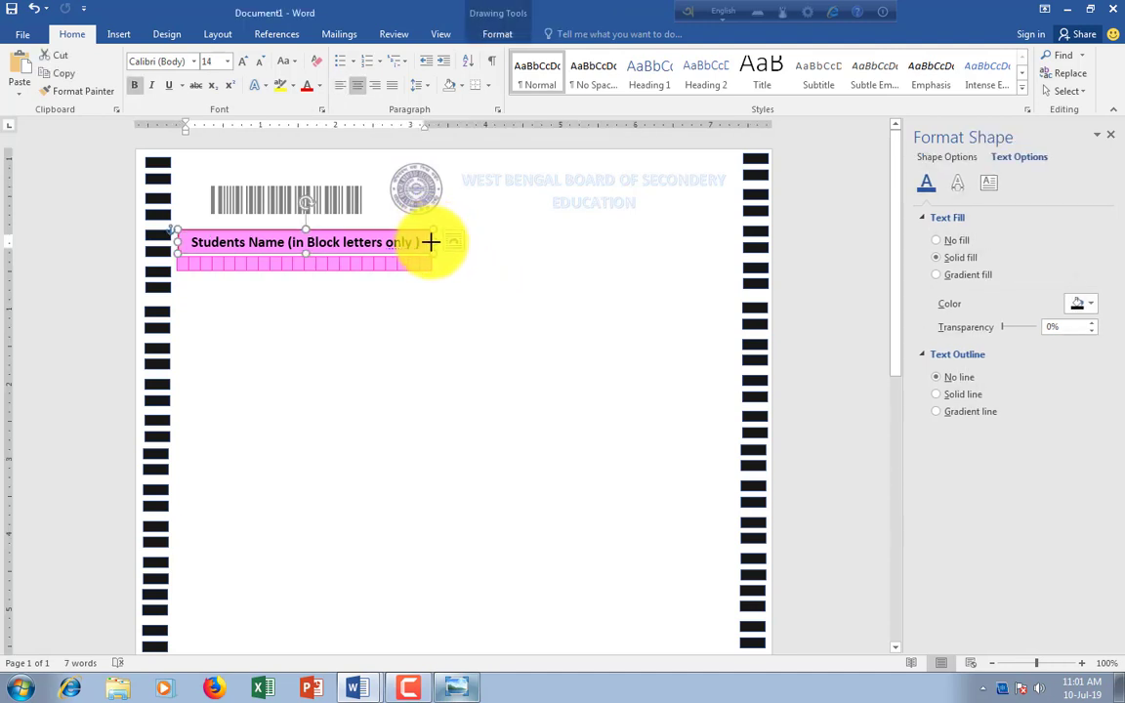
click(457, 298)
click(429, 240)
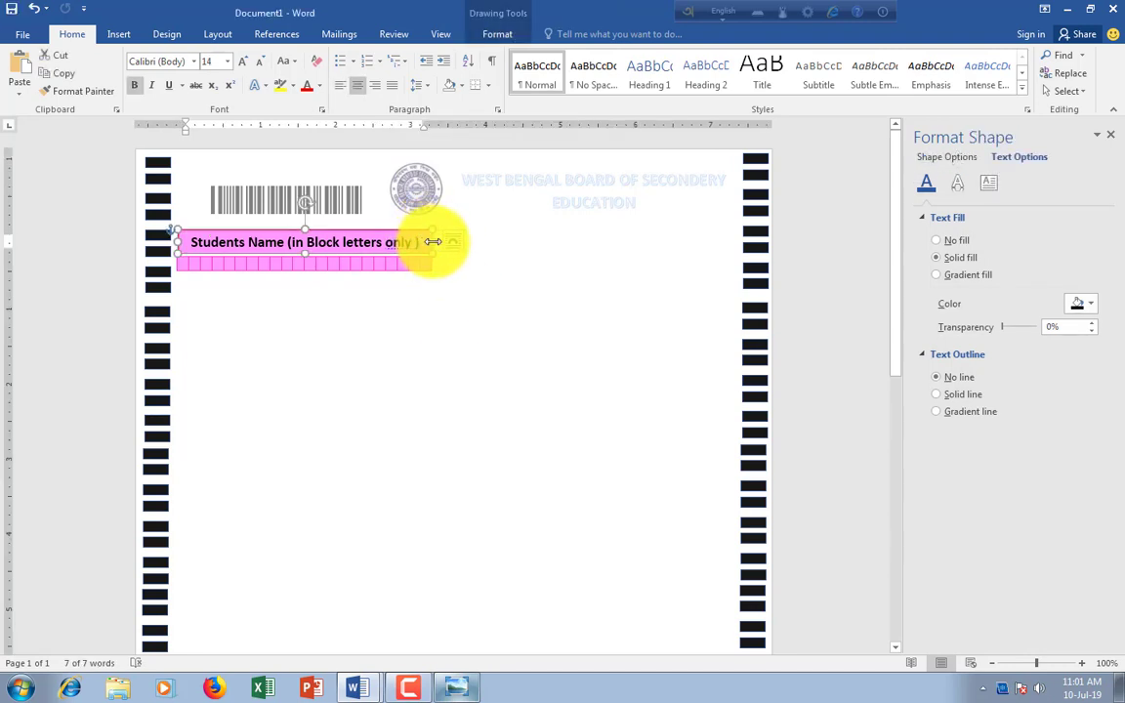
click(448, 283)
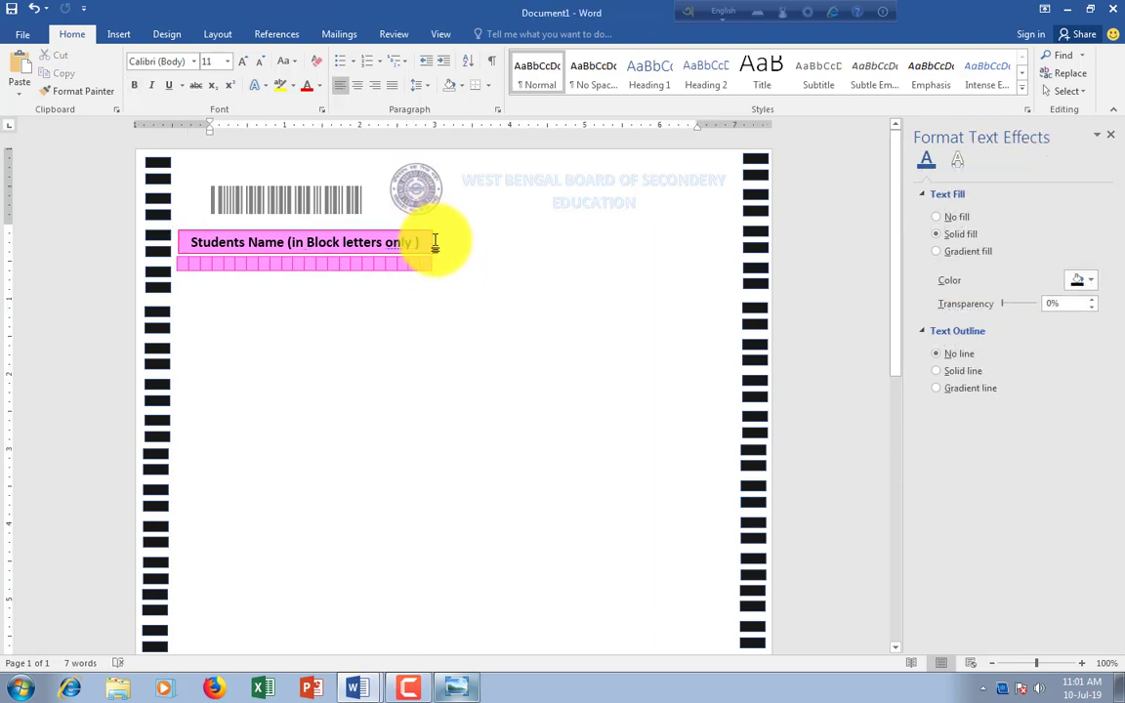
Accept the spelling fix for 'letters only)', fine-align the label, then view the sample OMR sheet
right_click(395, 243)
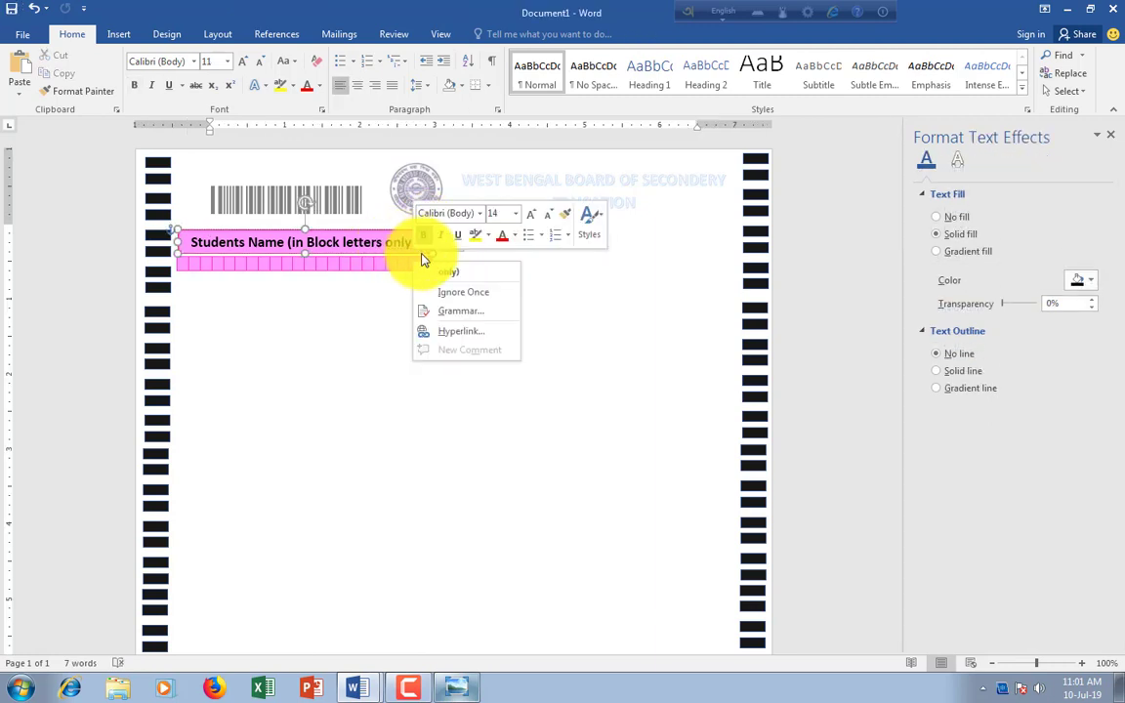
click(440, 271)
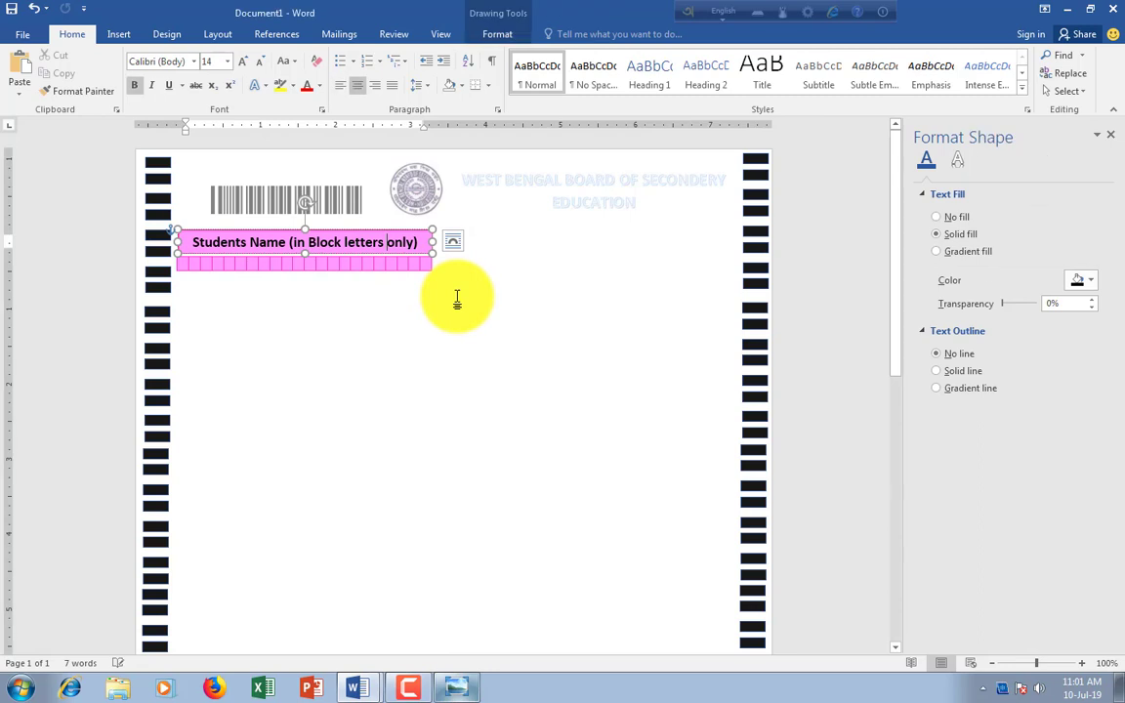
click(431, 241)
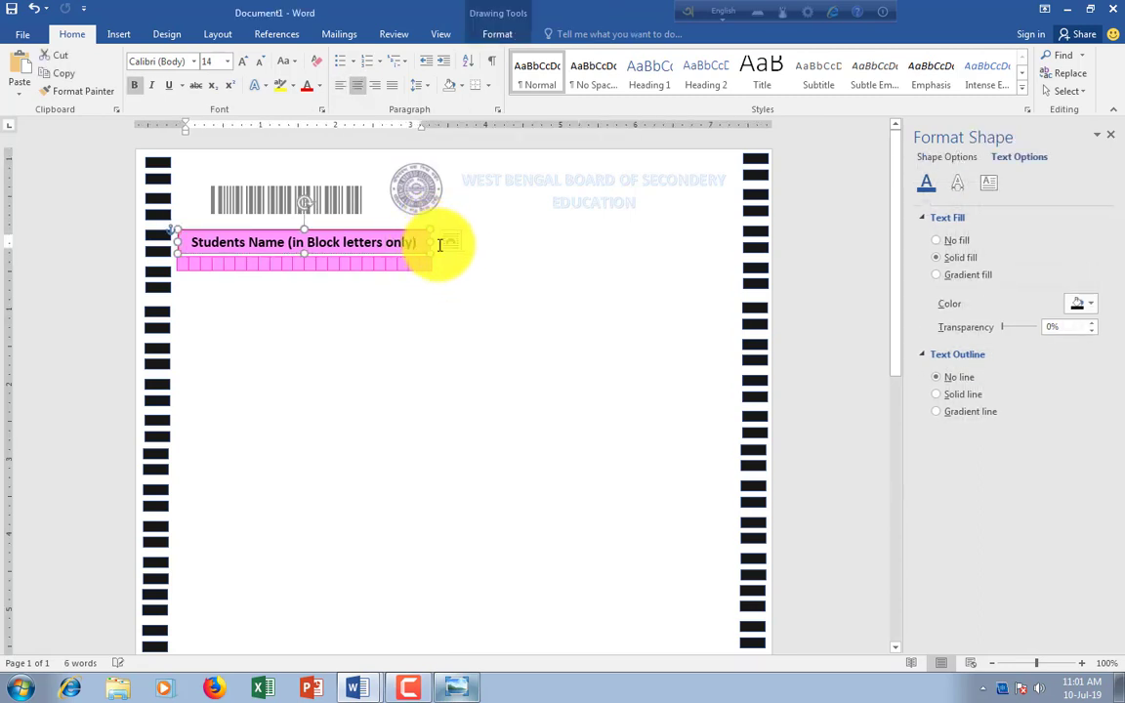
click(432, 242)
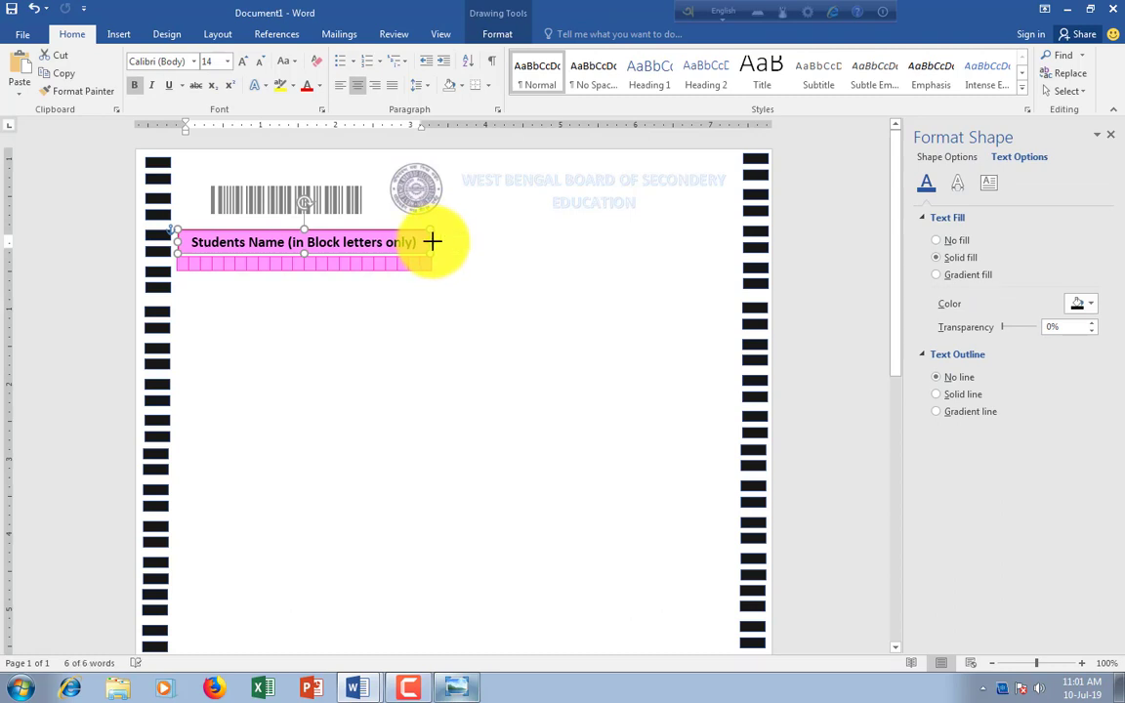
click(448, 271)
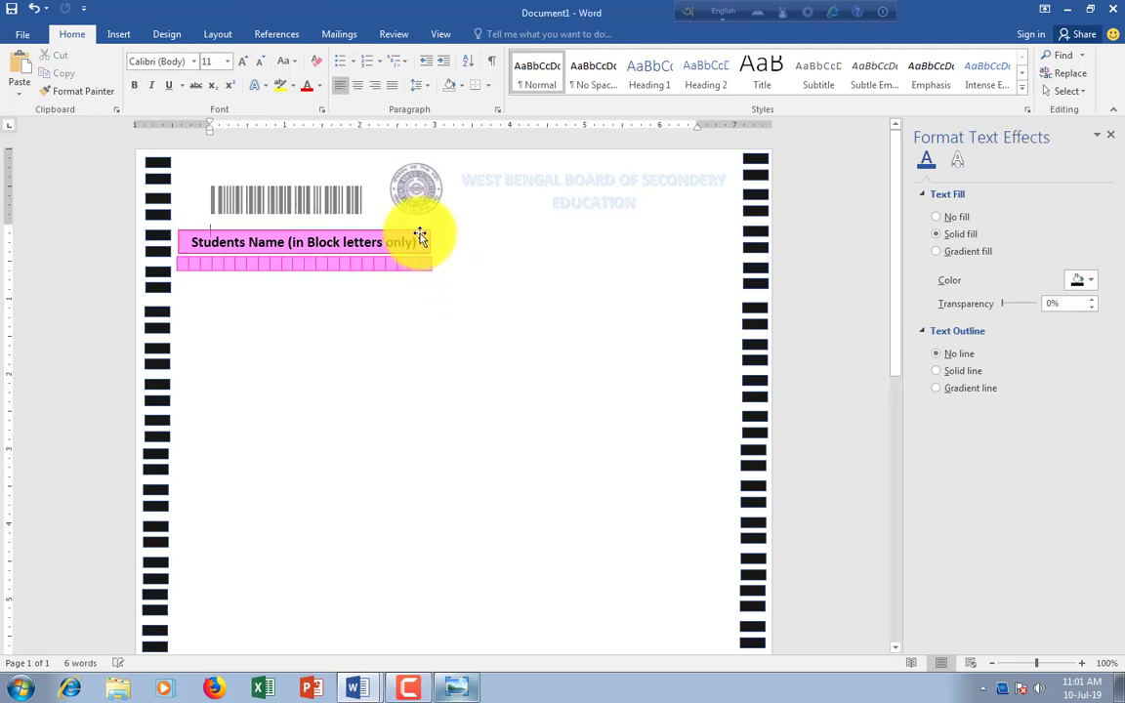
click(429, 241)
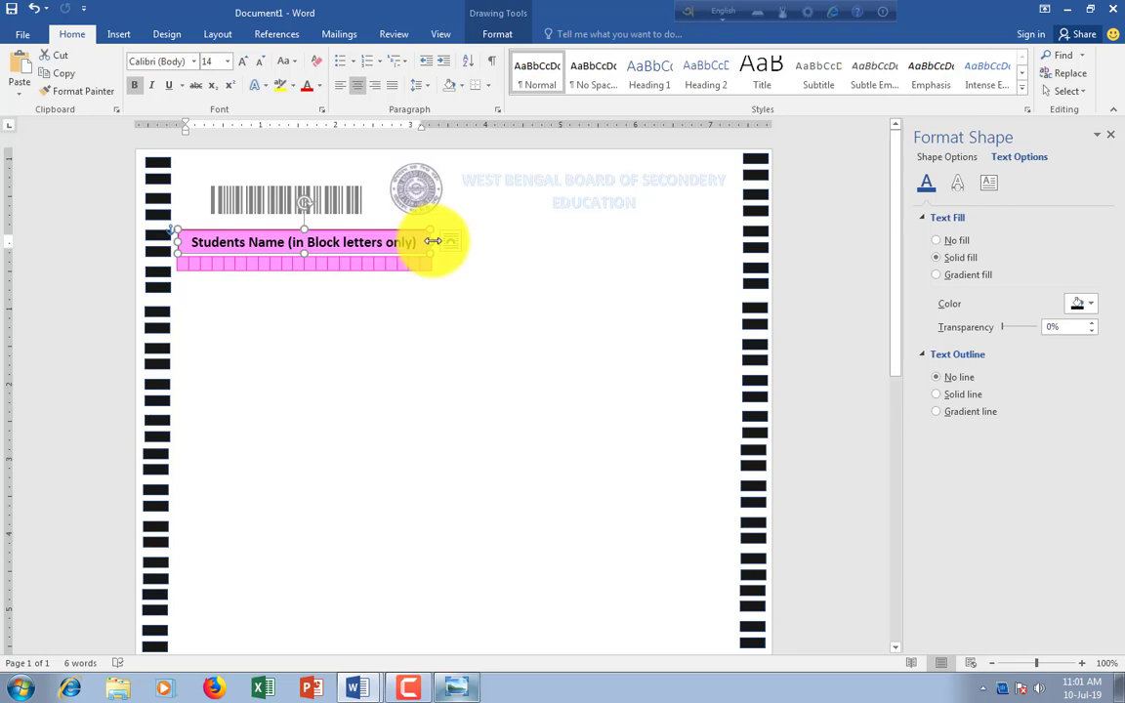
drag(433, 241, 434, 241)
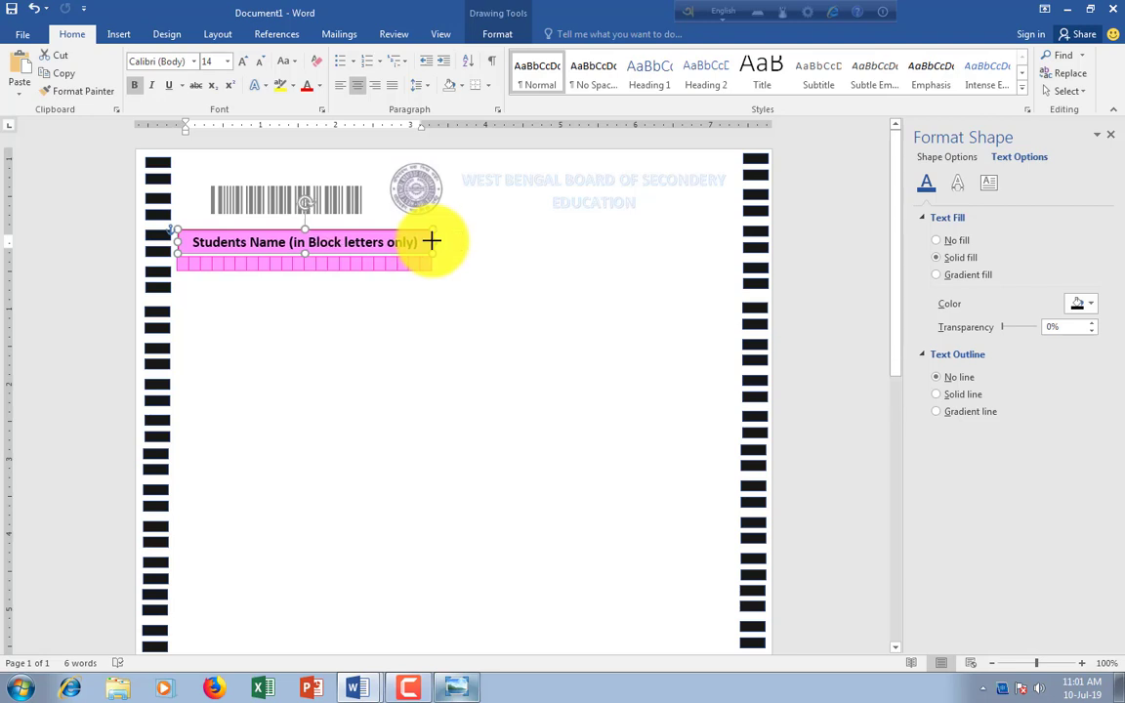
click(467, 291)
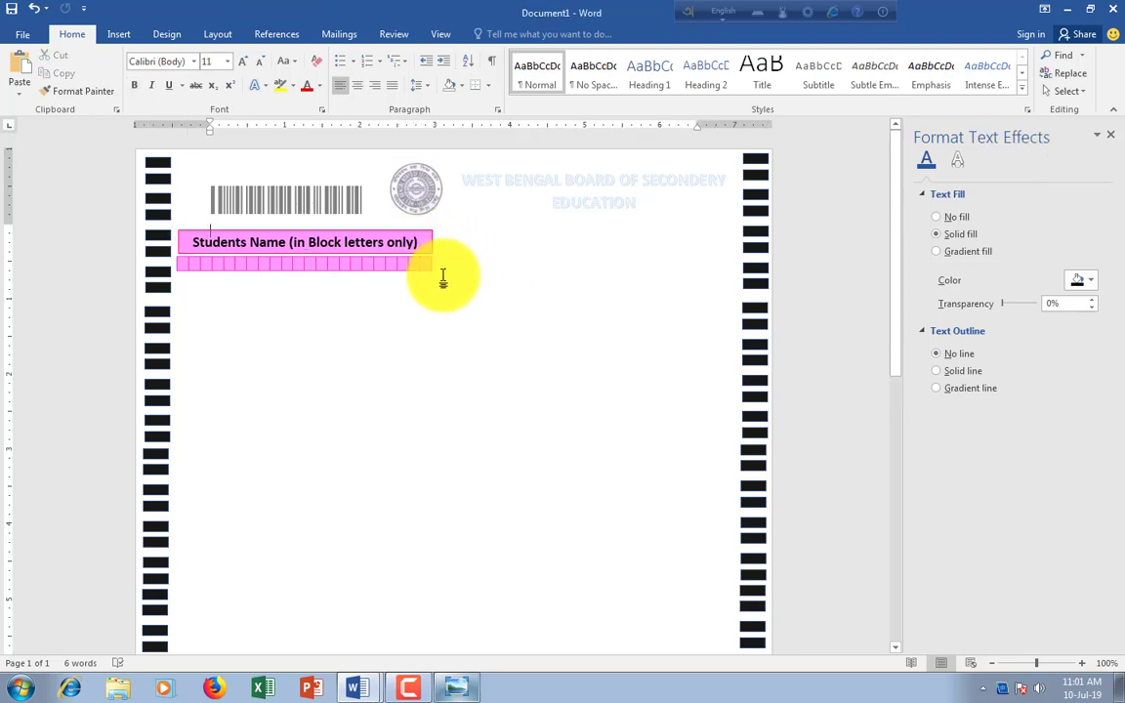
click(461, 683)
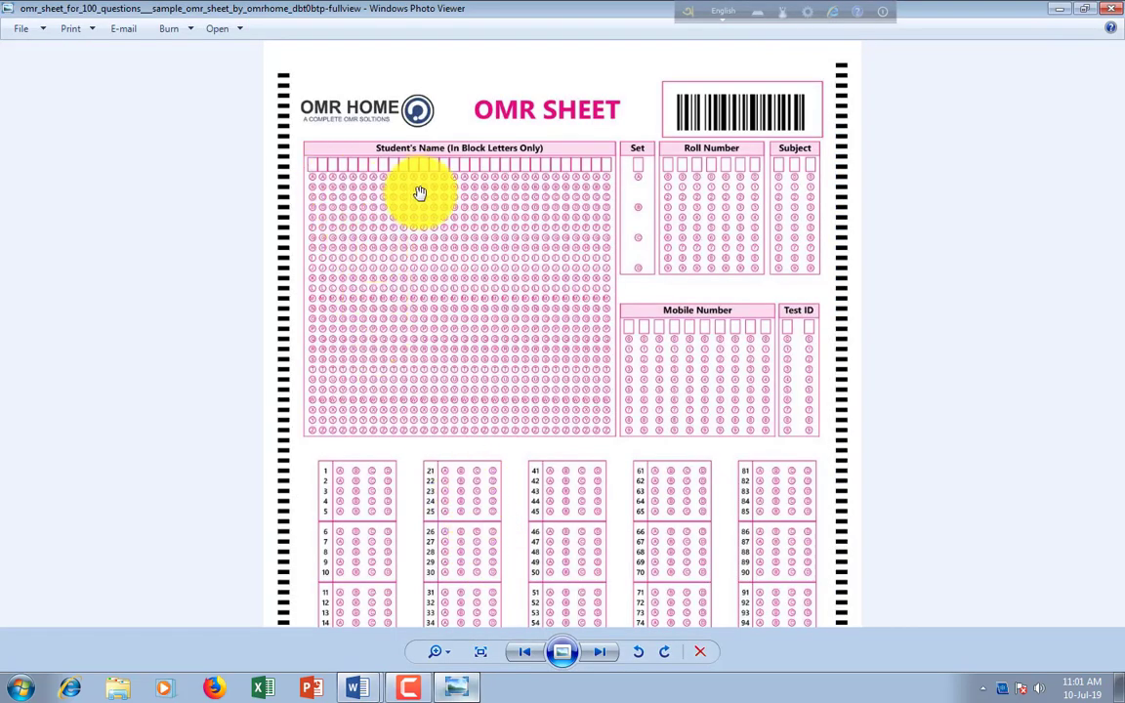
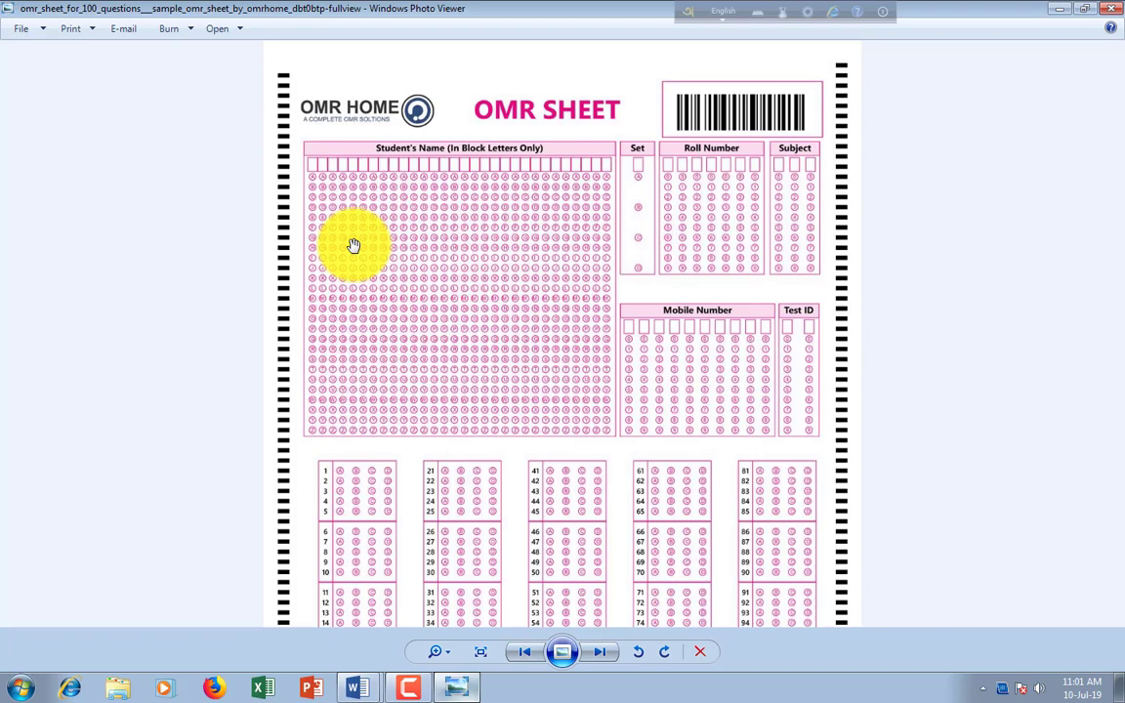
Minimize the reference OMR sheet image to return to the Word answer-sheet draft
click(1060, 11)
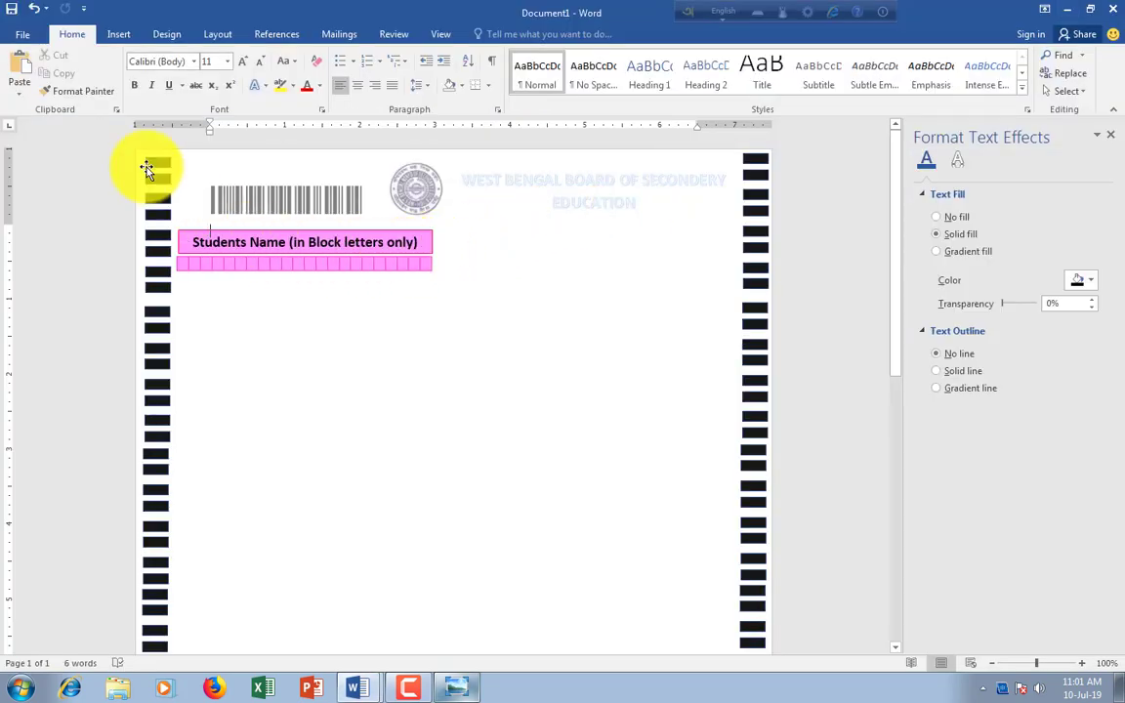
Draw a text box under the pink name grid, lowering its top edge below the pink strip
click(116, 34)
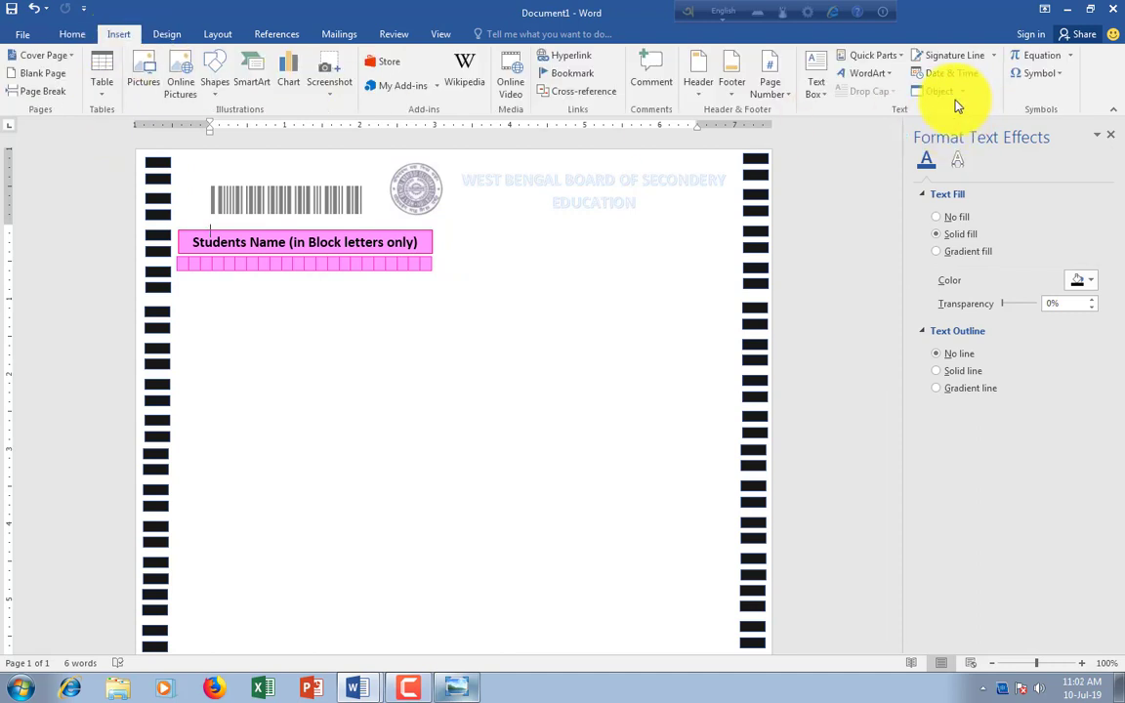
click(819, 89)
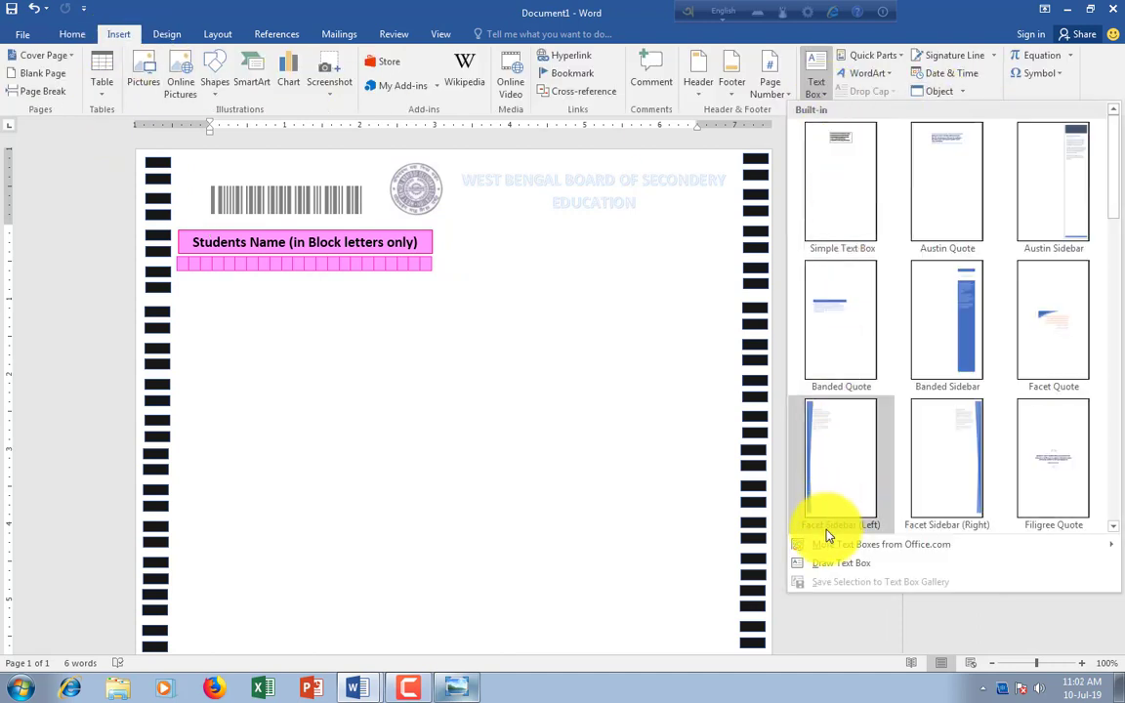
click(830, 564)
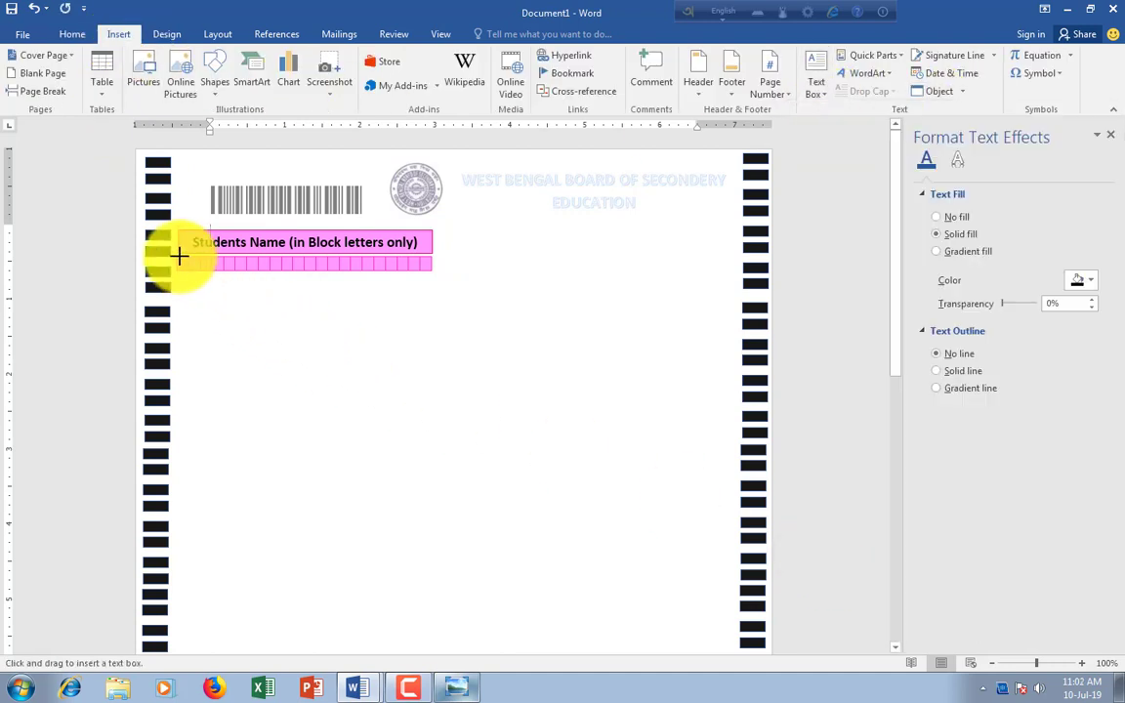
mouse_move(177, 253)
mouse_down()
mouse_move(435, 429)
mouse_move(432, 484)
mouse_up()
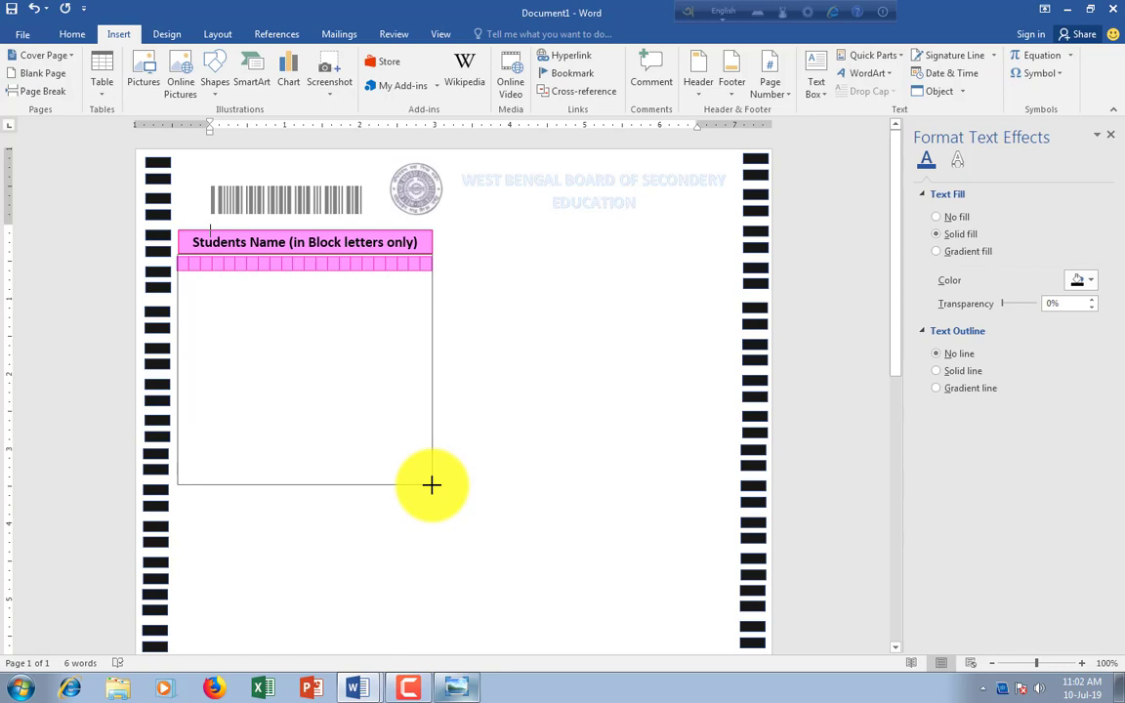
drag(432, 484, 433, 503)
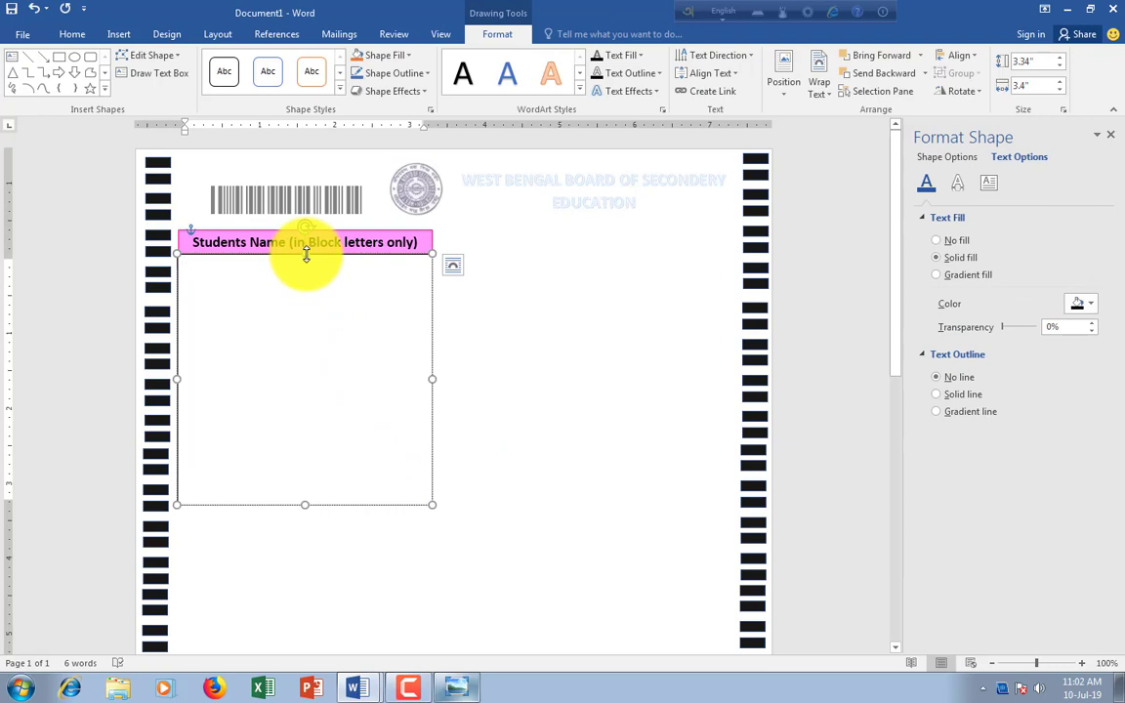
drag(305, 257, 302, 273)
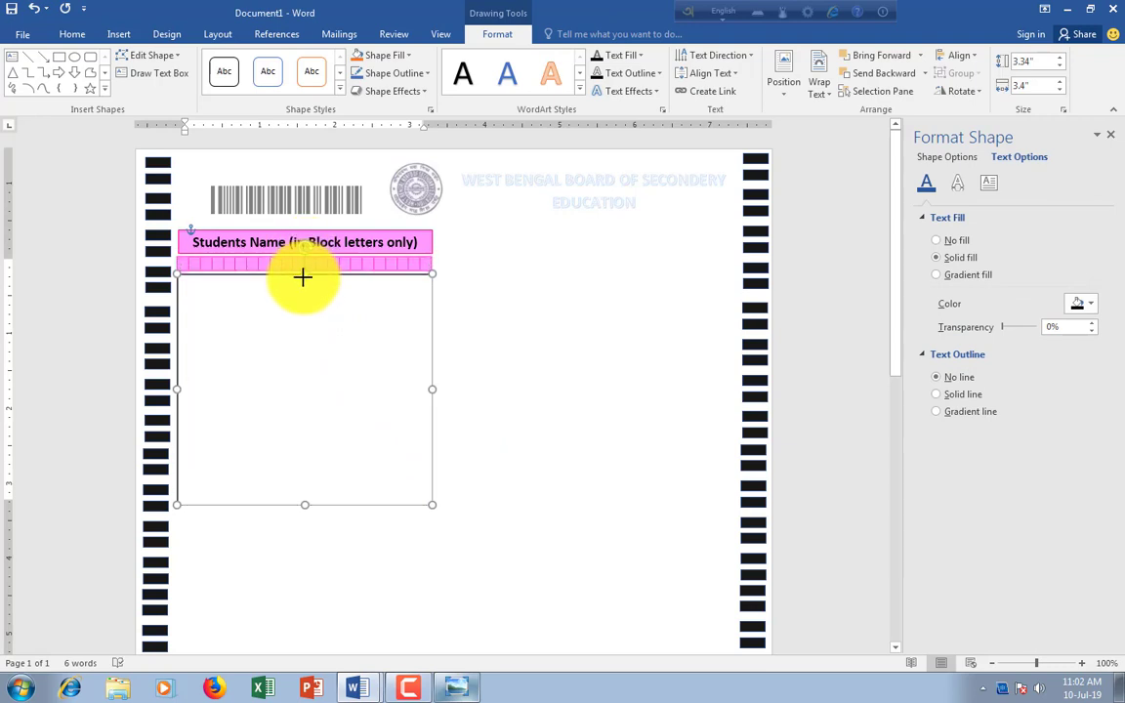
click(497, 340)
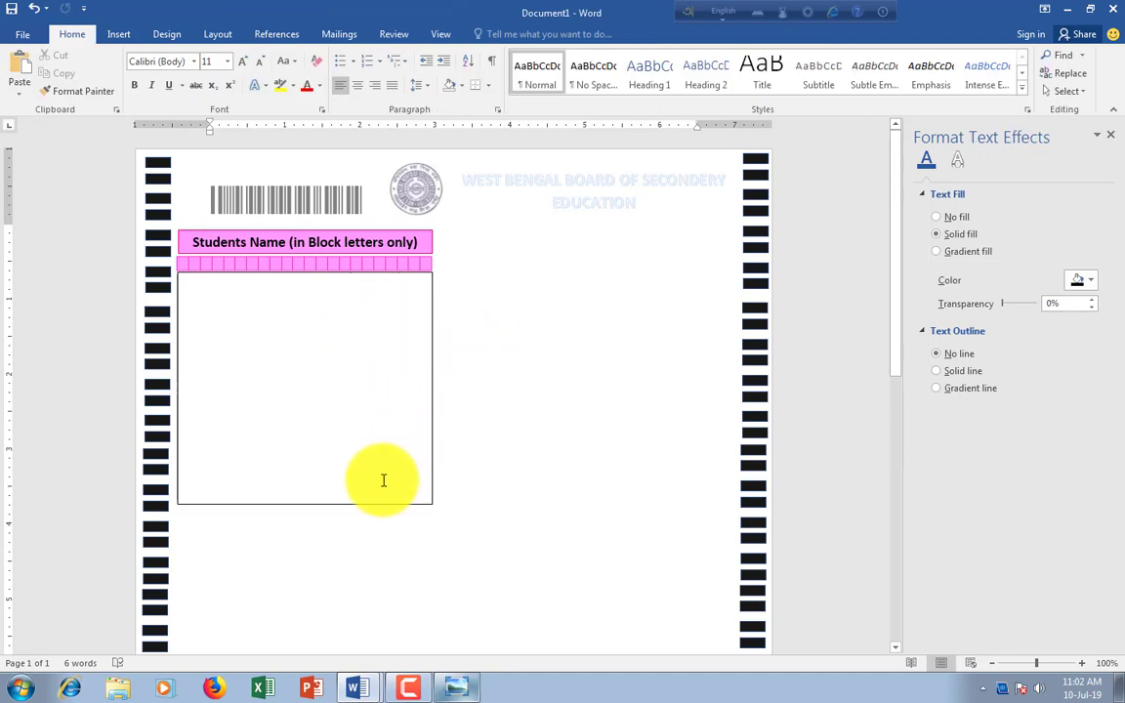
click(363, 505)
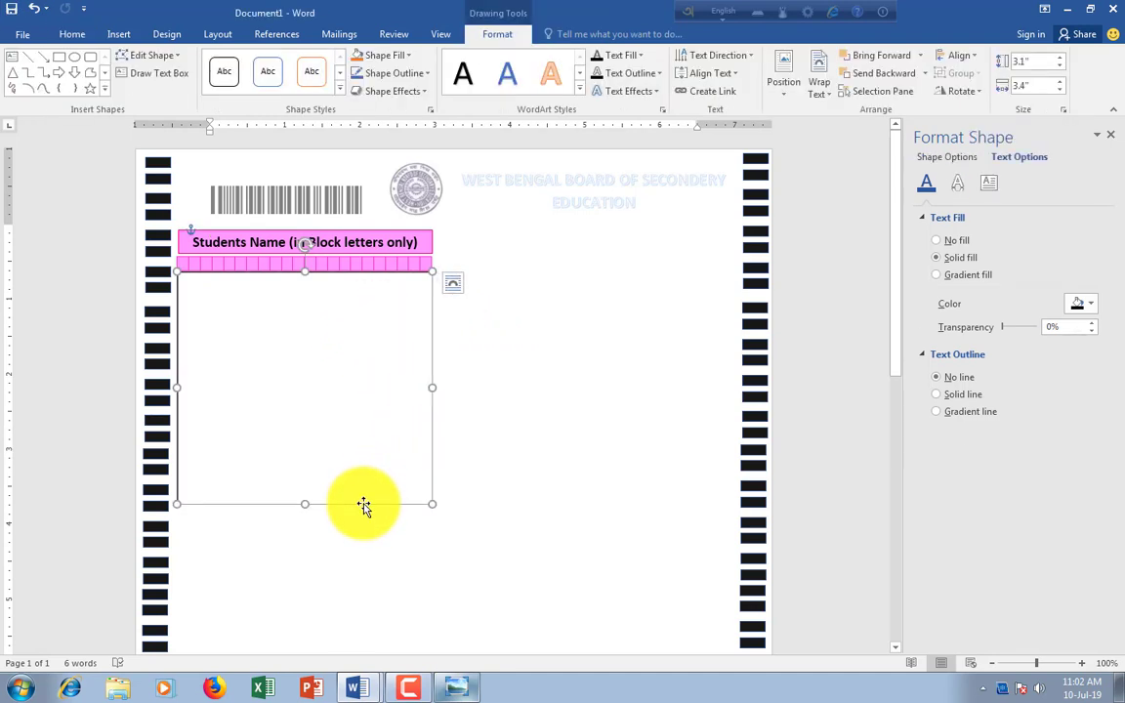
right_click(363, 505)
Give the text box a solid pink outline
click(410, 496)
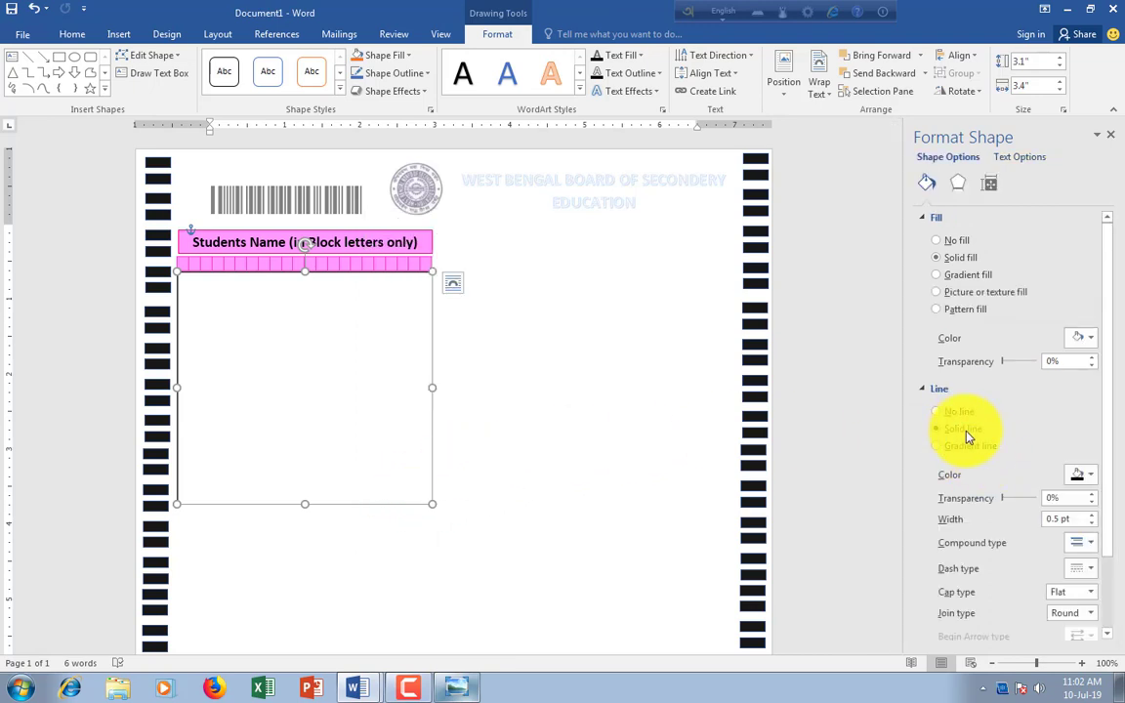
click(1083, 475)
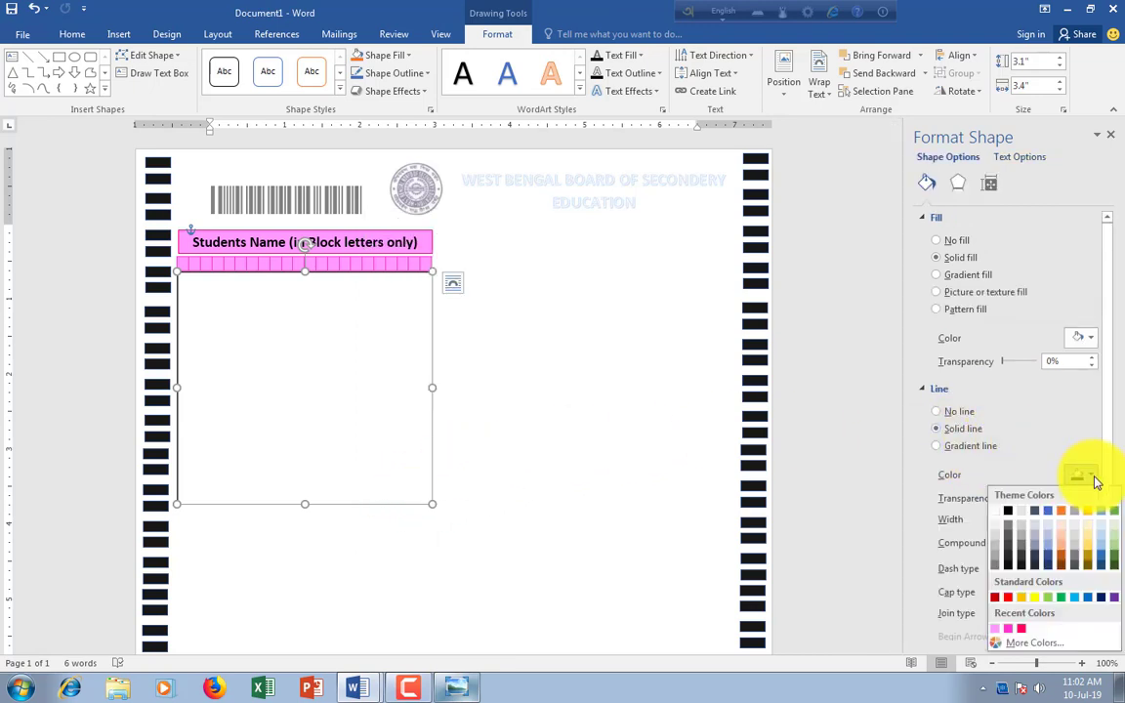
click(1021, 629)
click(564, 514)
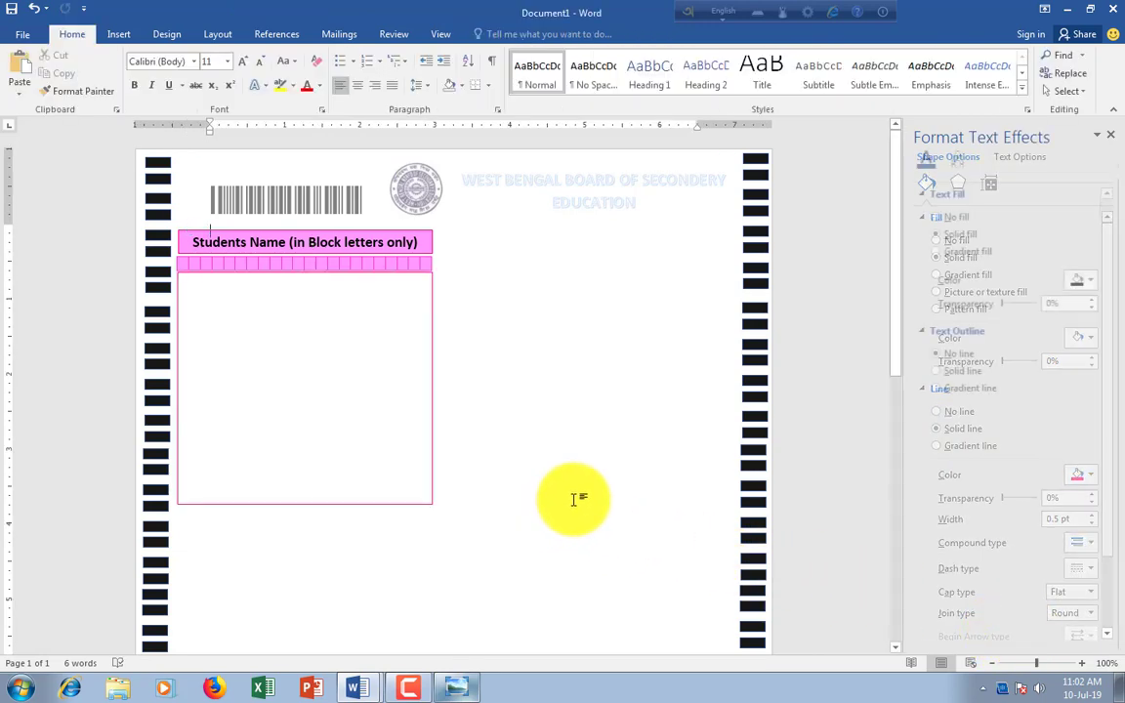
Compare with the reference sheet and nudge the text box's left edge slightly left
click(456, 689)
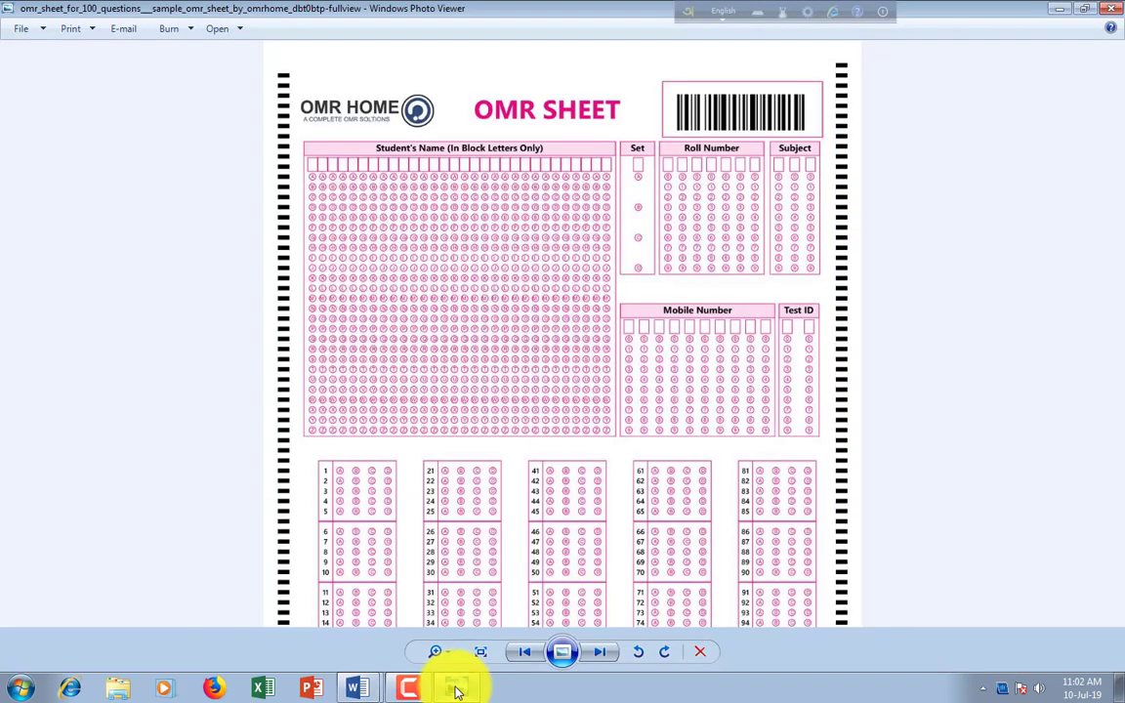
click(455, 688)
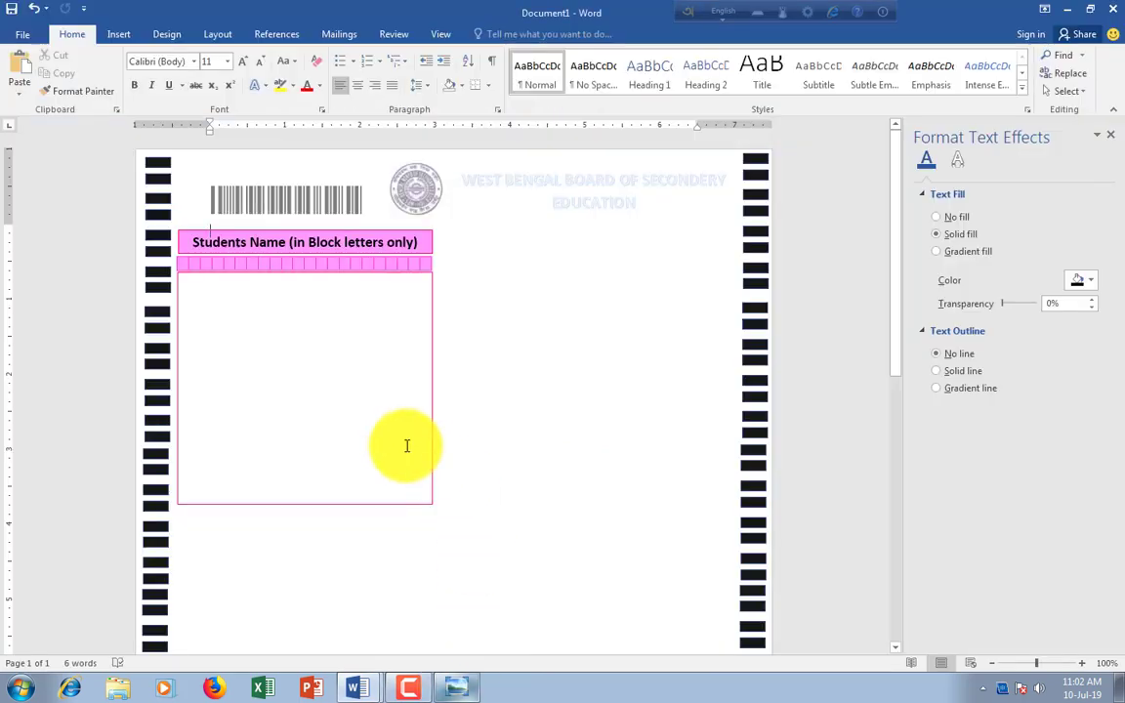
click(183, 280)
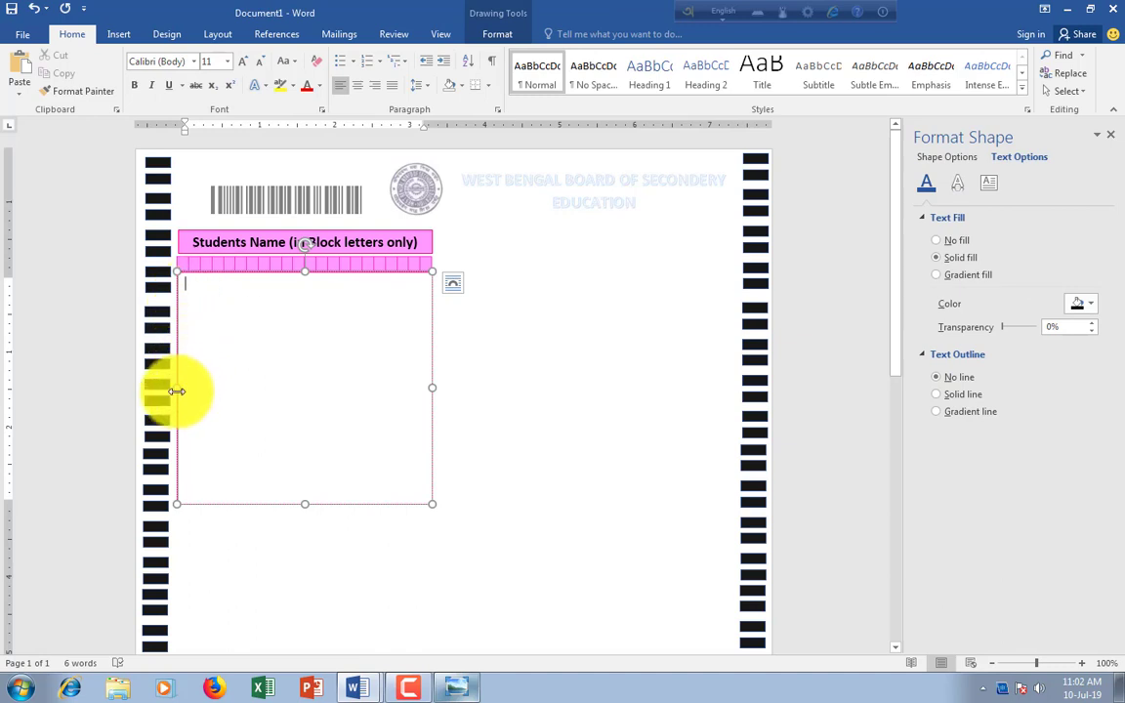
drag(176, 390, 174, 389)
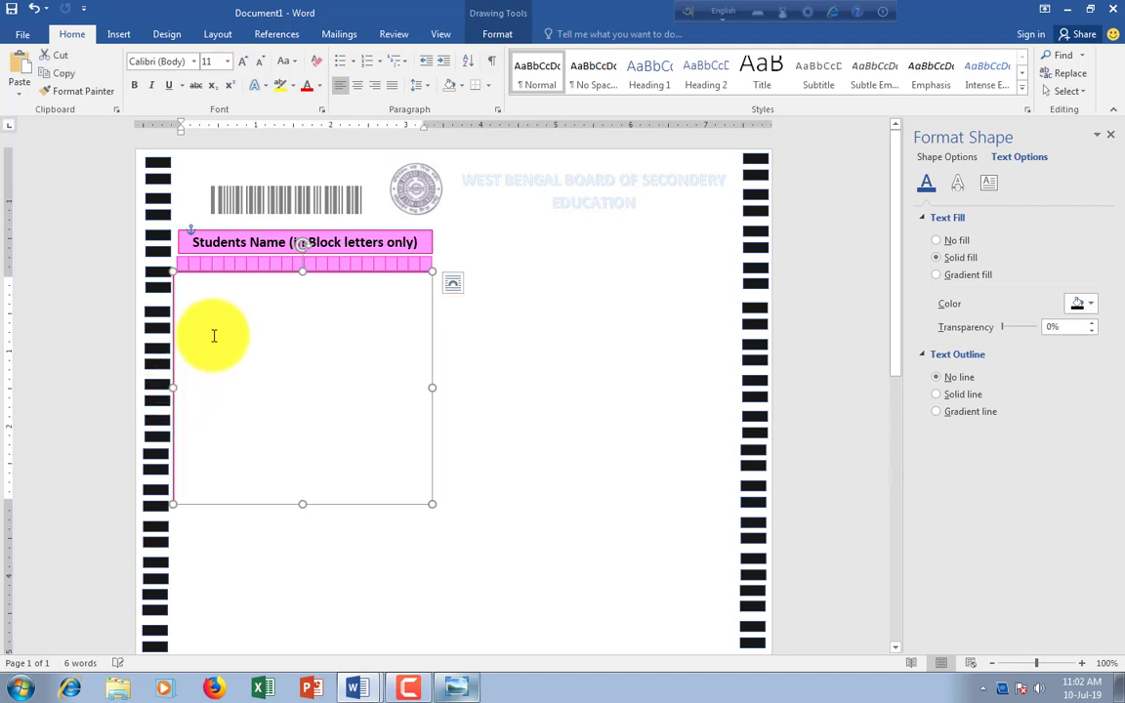
click(180, 281)
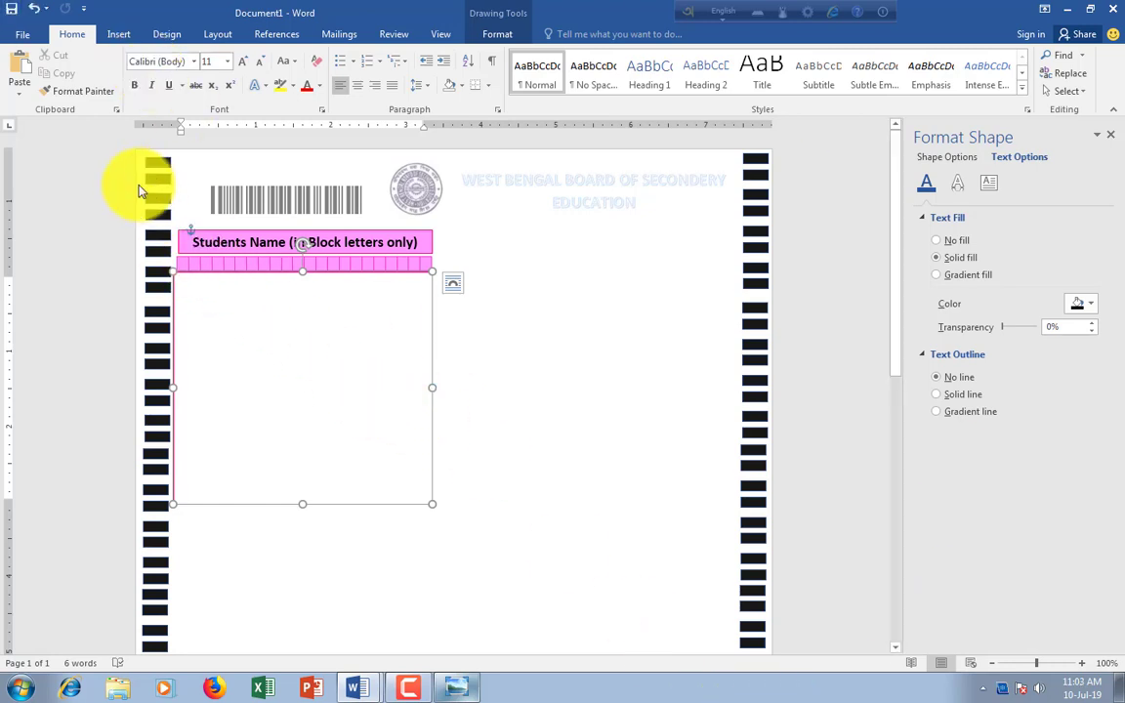
Find the Enclosed Alphanumerics subset in Arial Unicode MS, deleting a circled D inserted by mistake
click(119, 34)
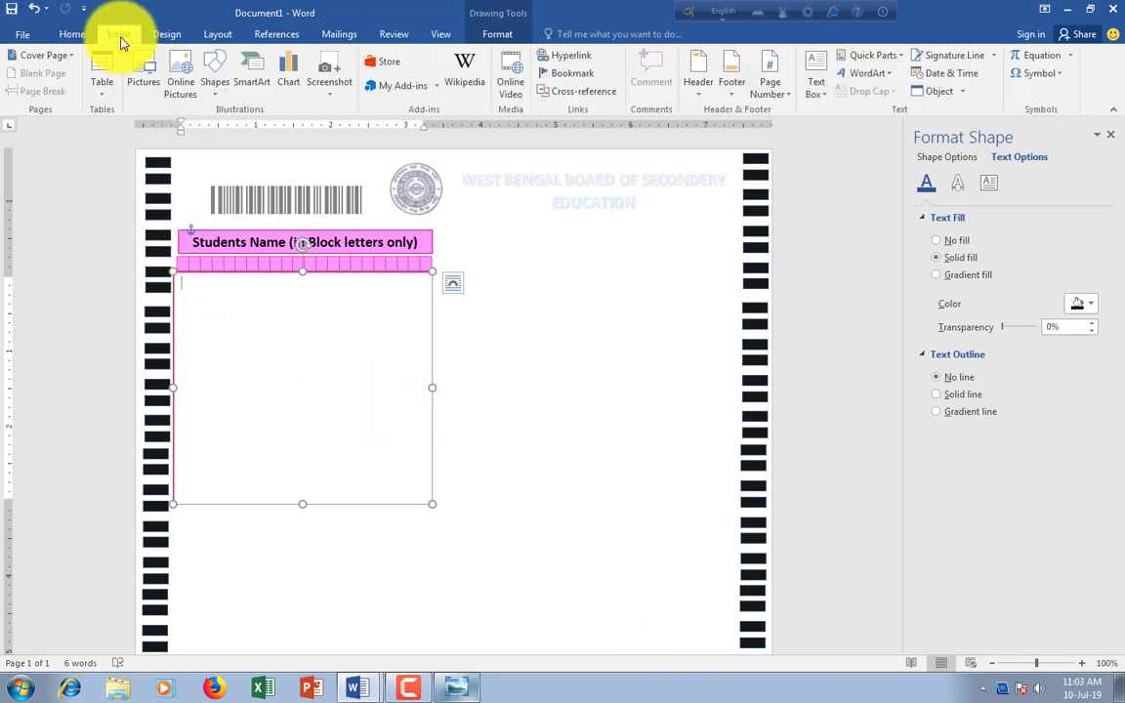
click(1061, 81)
click(1055, 186)
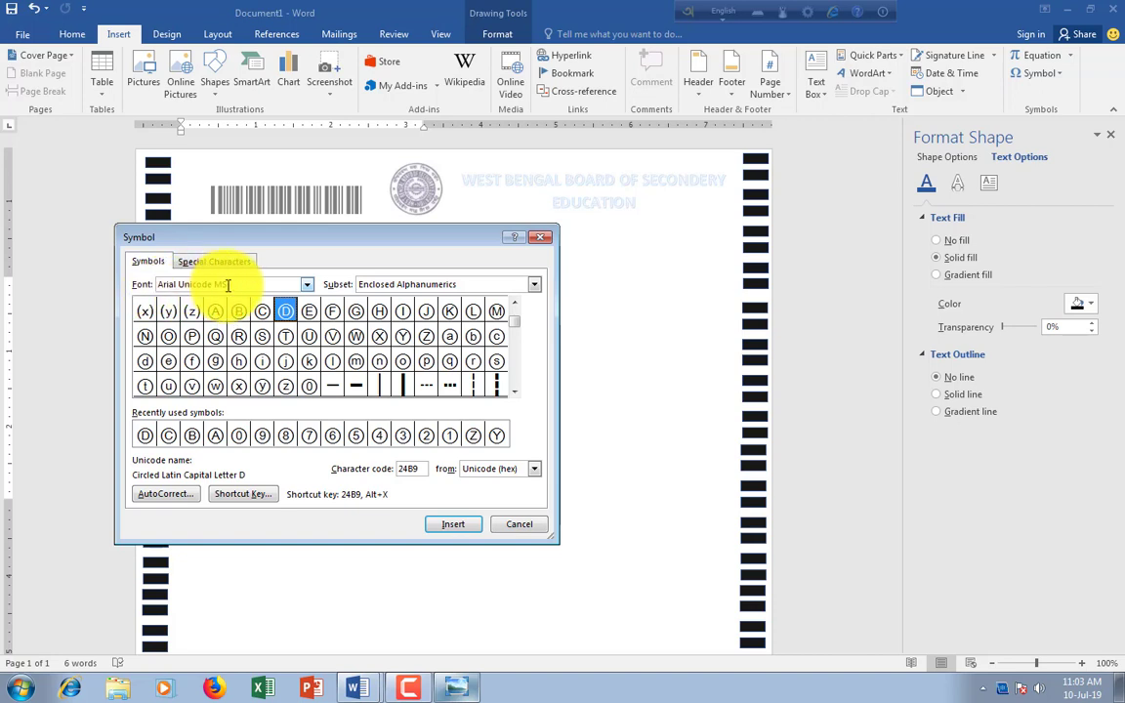
click(306, 284)
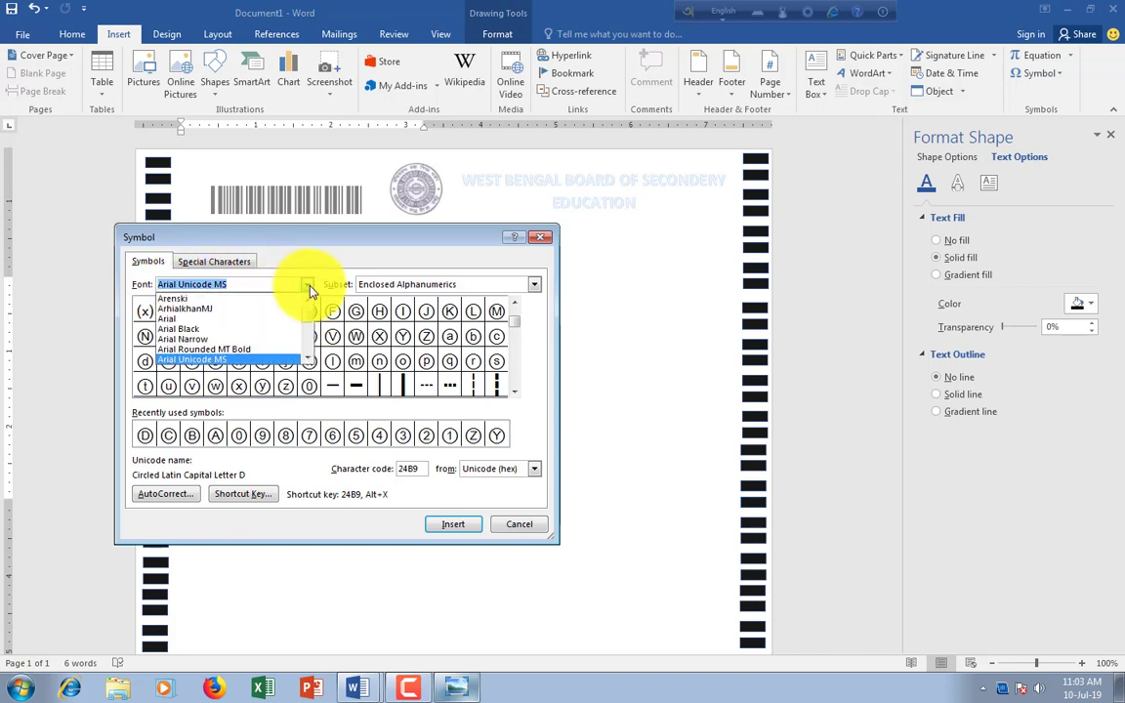
click(210, 359)
click(535, 286)
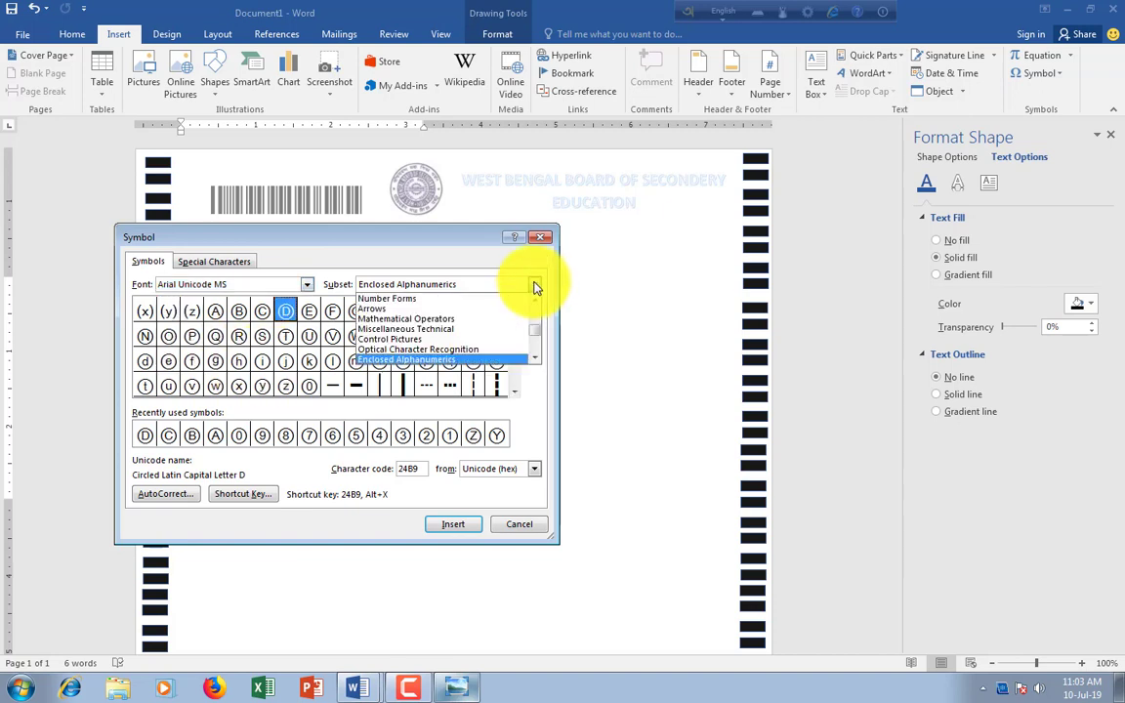
click(424, 367)
click(455, 525)
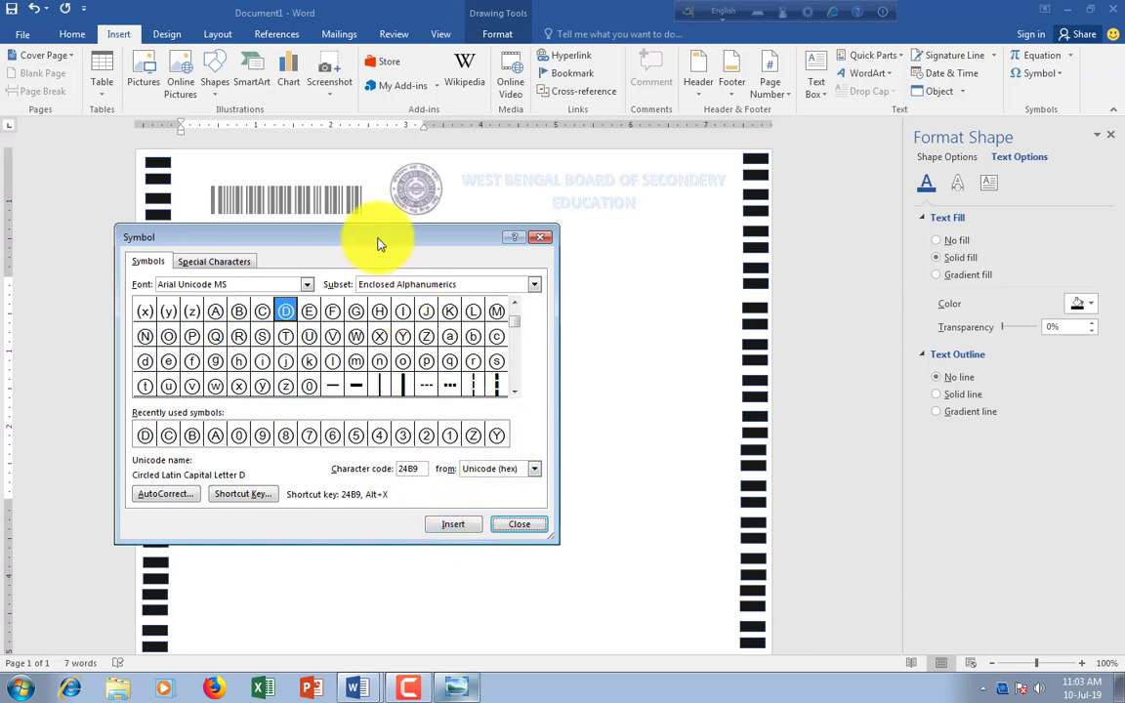
mouse_move(379, 244)
mouse_down()
mouse_move(416, 408)
mouse_move(436, 357)
mouse_up()
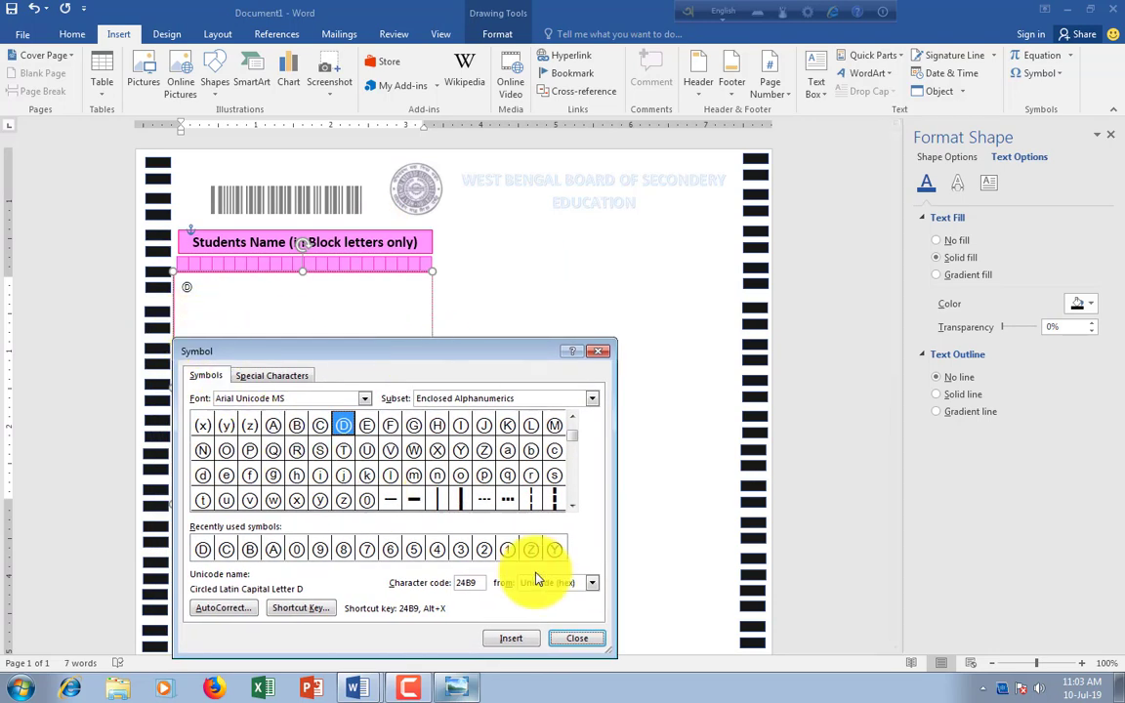
click(574, 640)
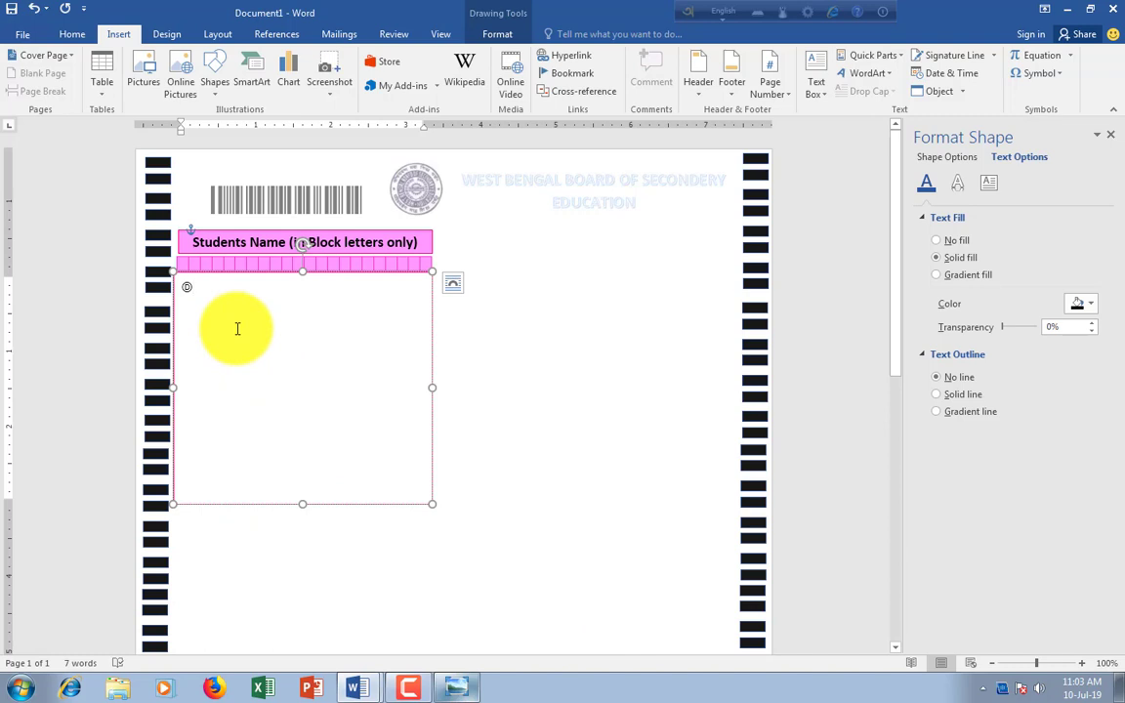
key(BackSpace)
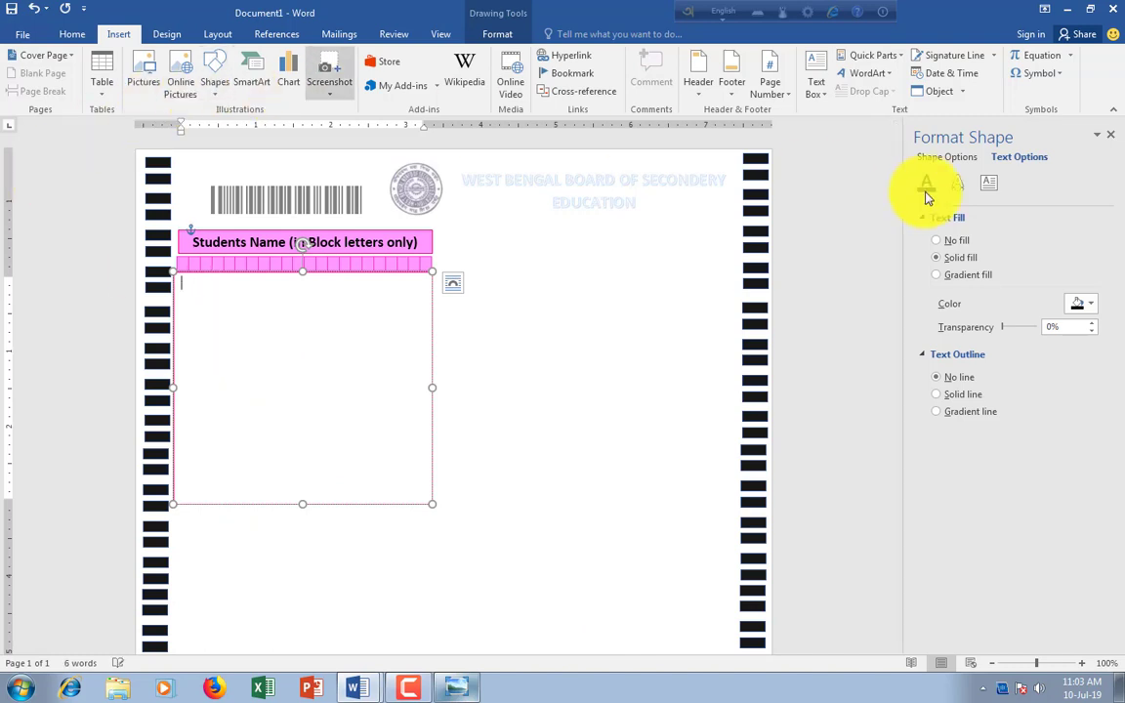
Fill the text box's top line with repeatedly inserted circled Ⓐ symbols
click(1065, 73)
click(1060, 188)
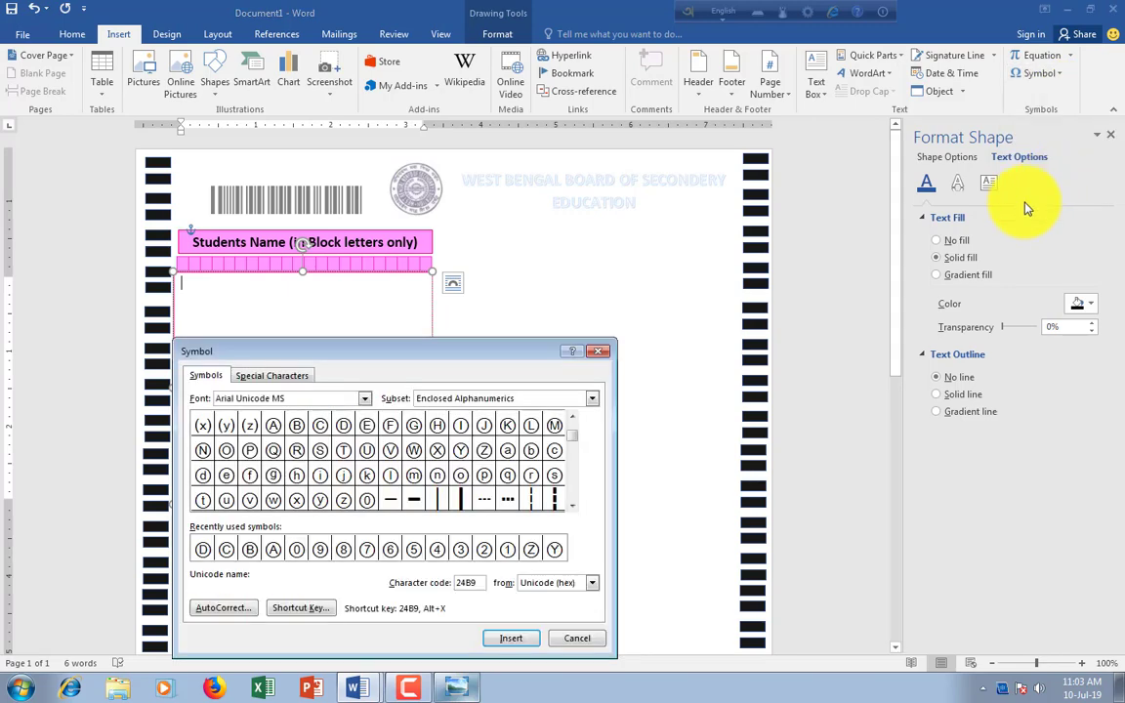
drag(446, 362, 693, 371)
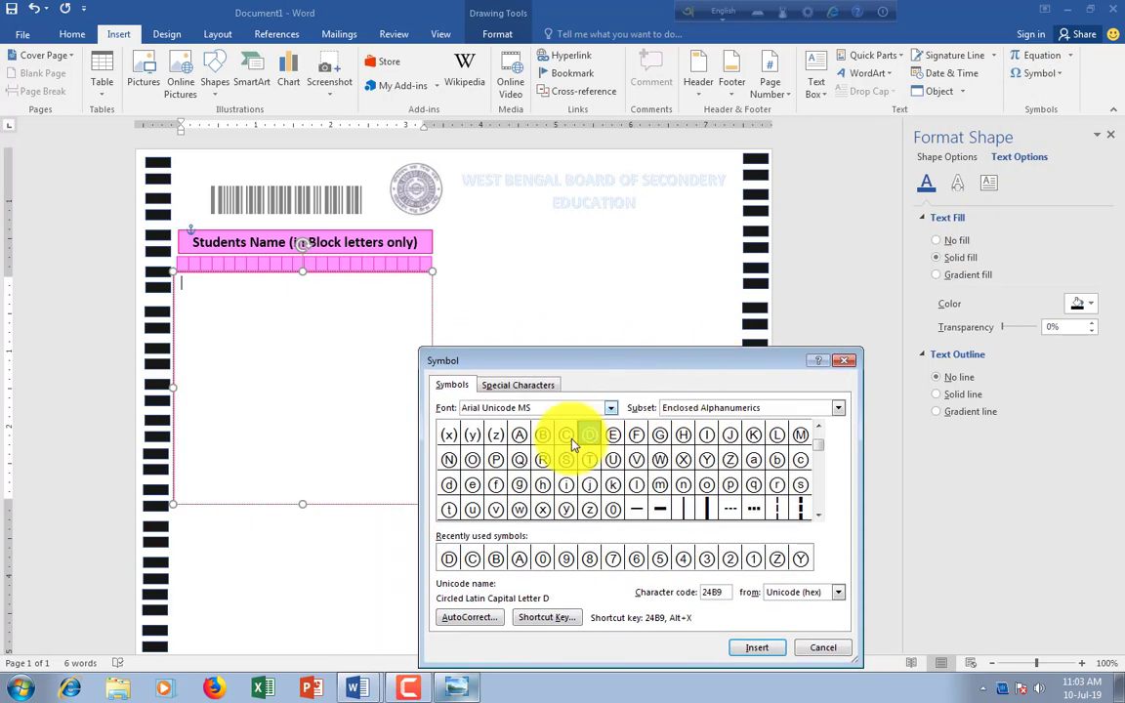
click(519, 435)
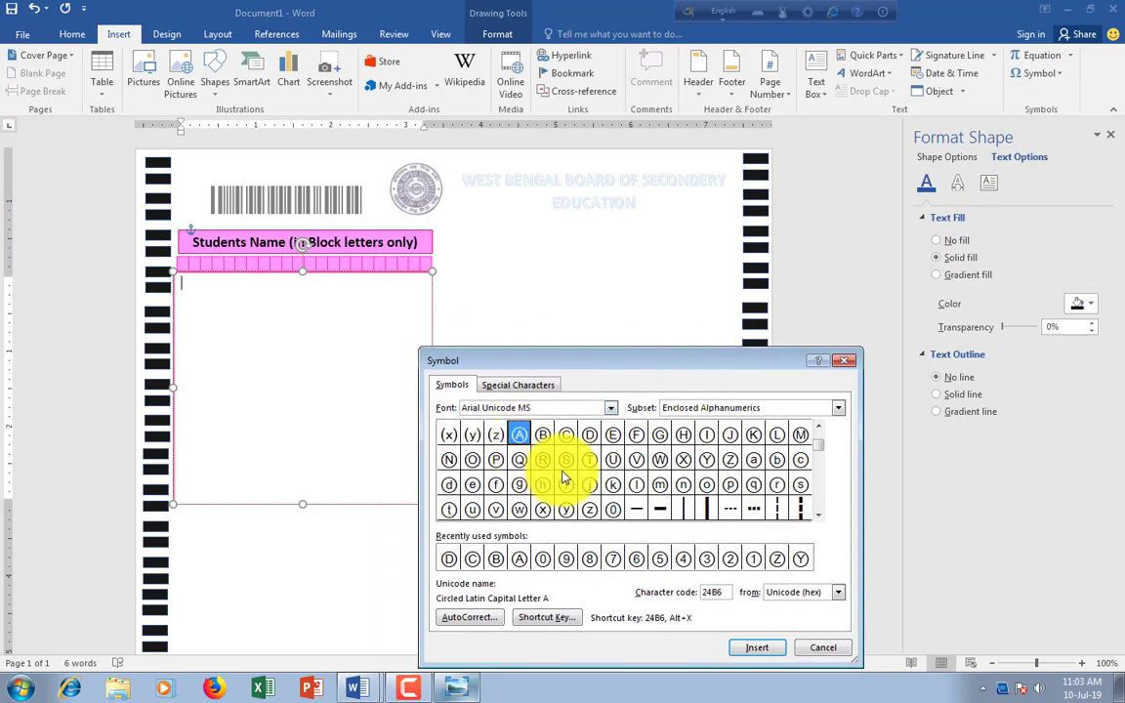
click(747, 649)
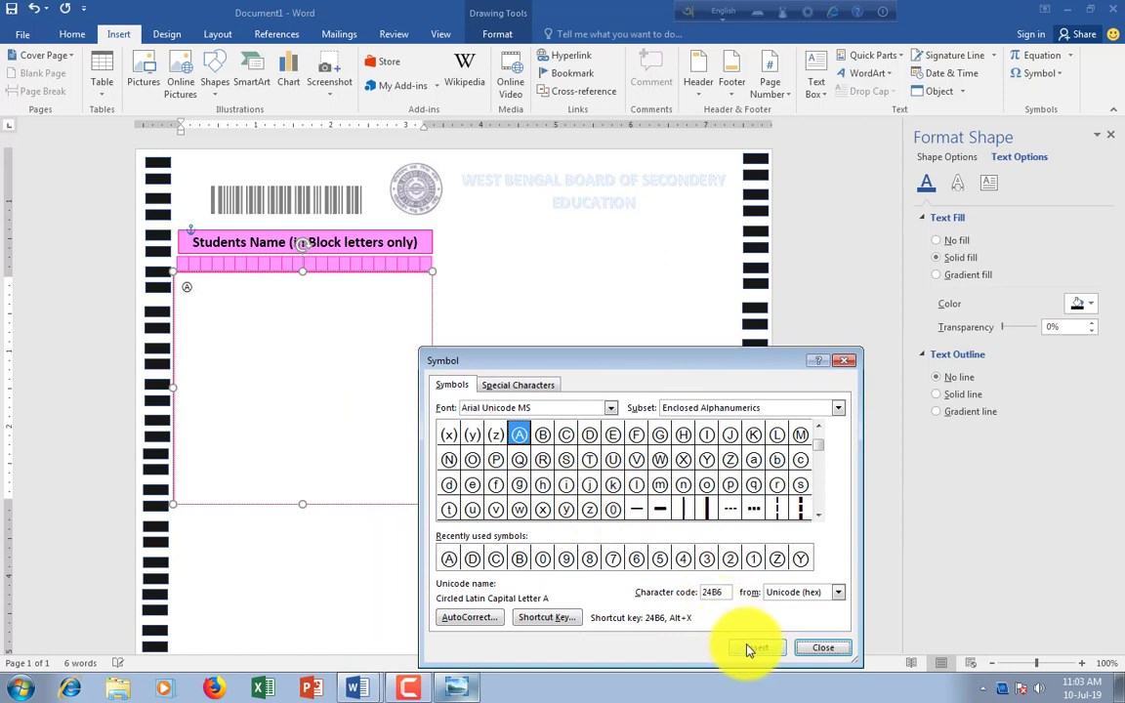
click(749, 652)
click(749, 652)
click(748, 652)
click(748, 651)
click(748, 651)
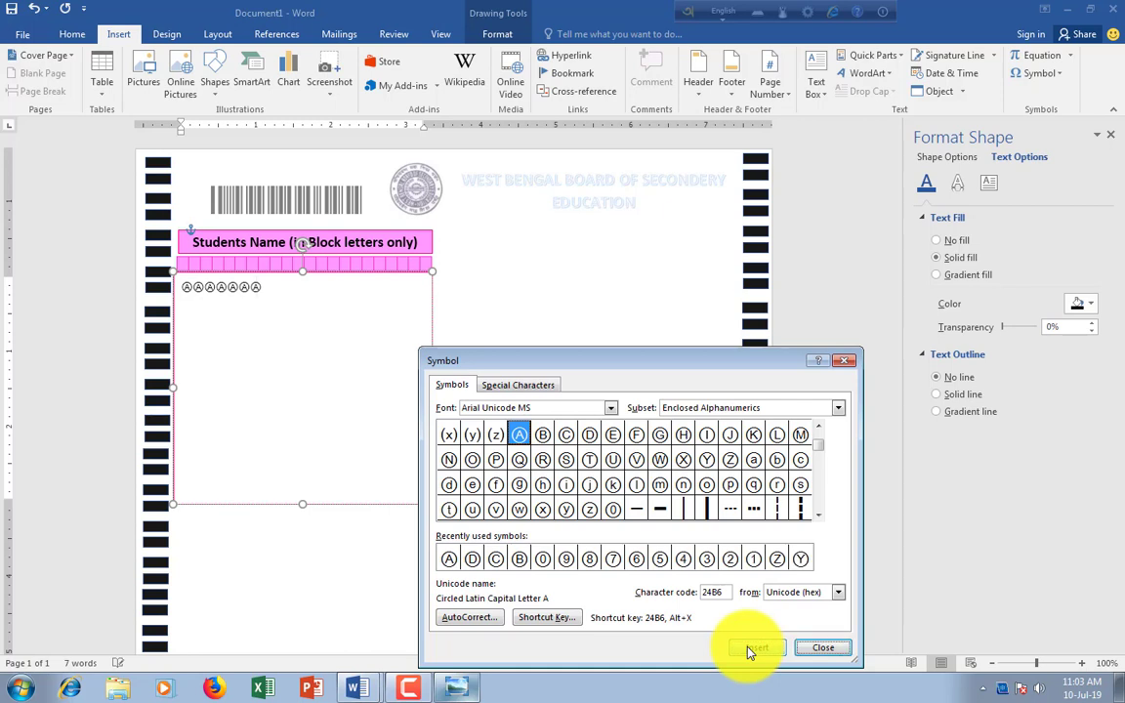
click(748, 652)
click(748, 652)
click(748, 651)
click(748, 651)
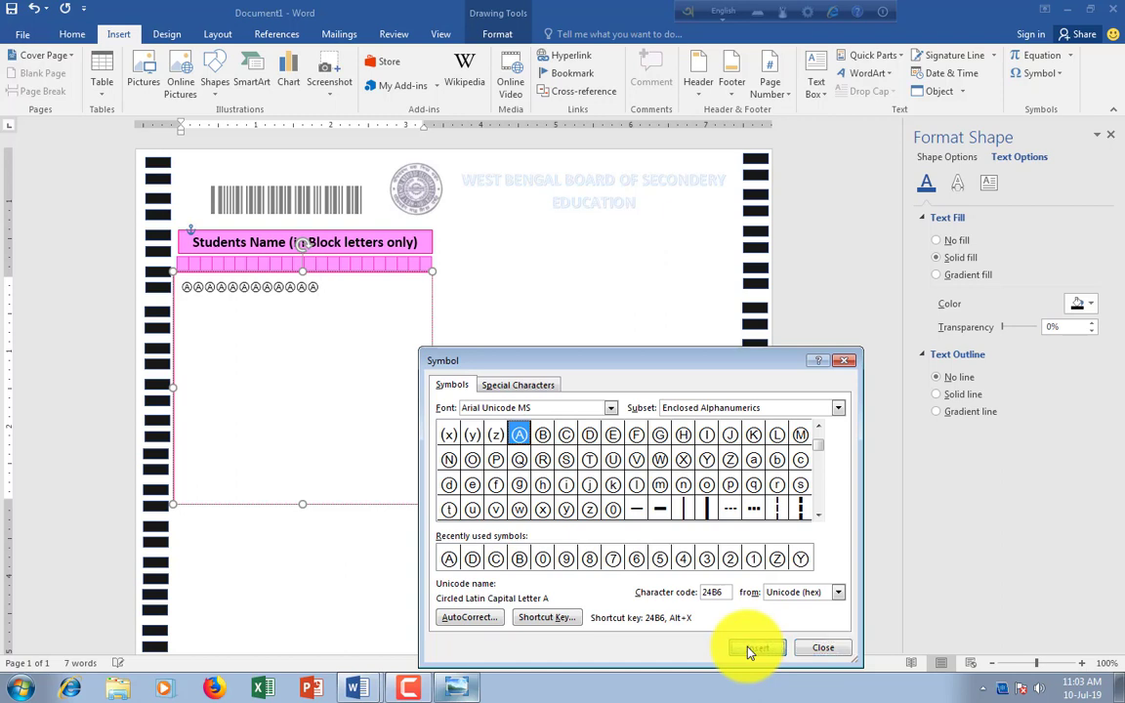
click(749, 651)
click(748, 651)
click(748, 652)
click(749, 651)
click(748, 652)
click(748, 652)
click(748, 652)
click(749, 651)
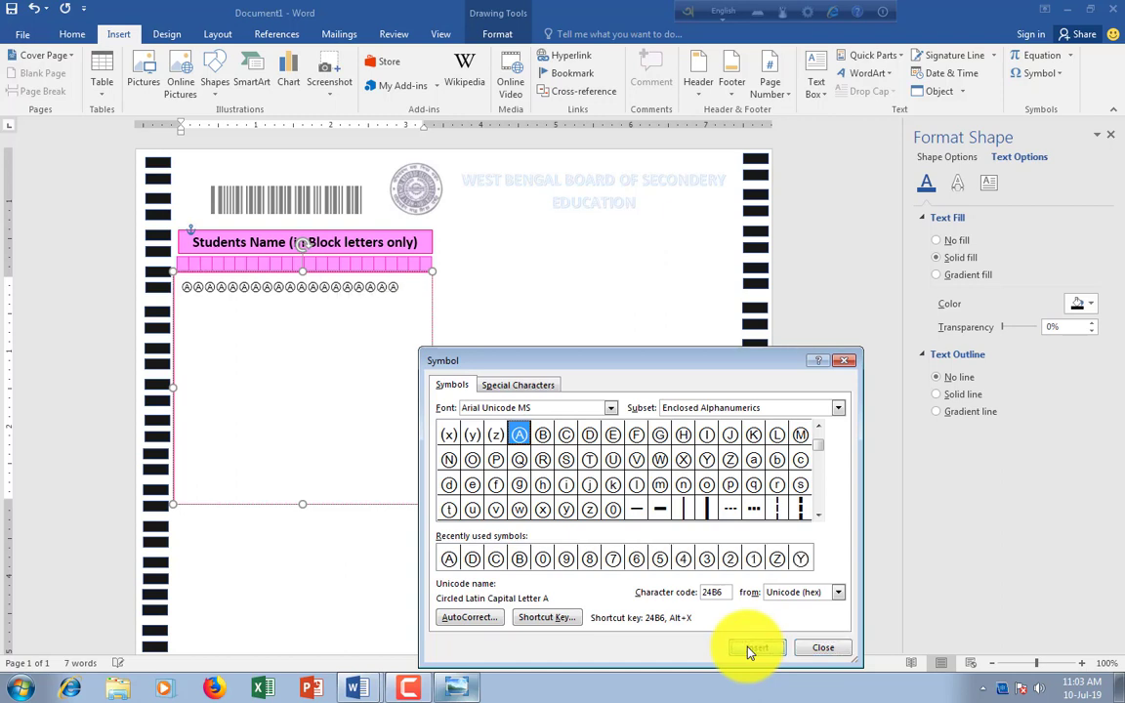
click(748, 651)
click(748, 652)
Delete the Ⓐ that wrapped onto a second line and start a new line below the row
click(824, 650)
key(BackSpace)
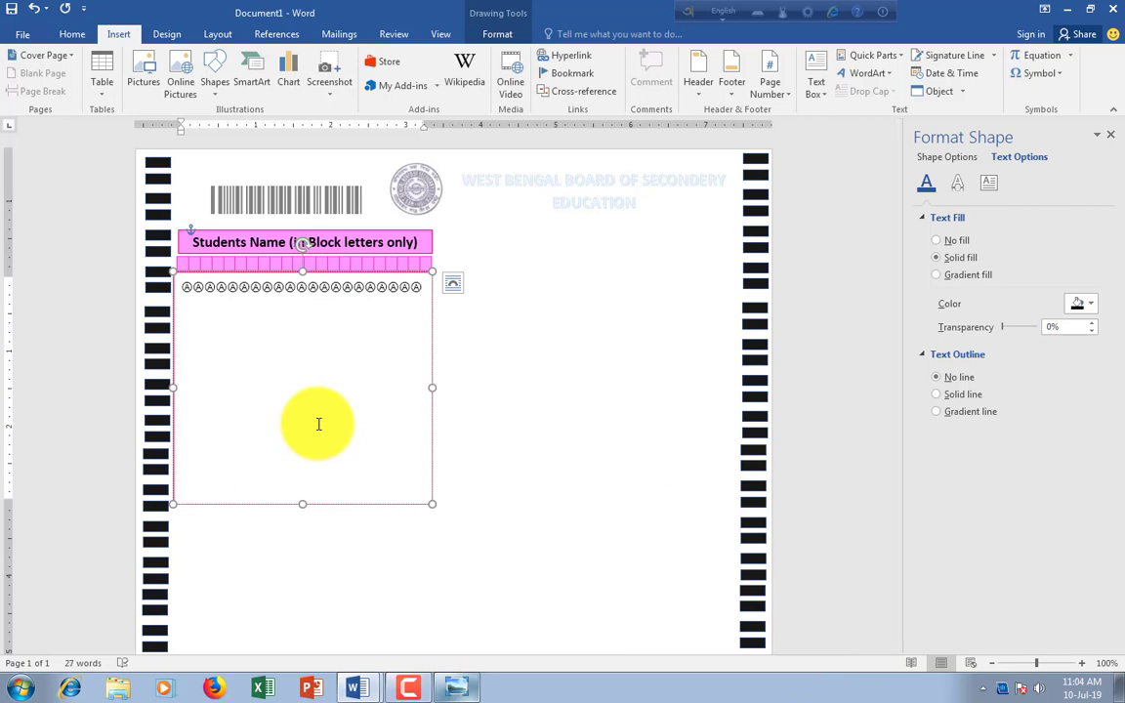
click(186, 288)
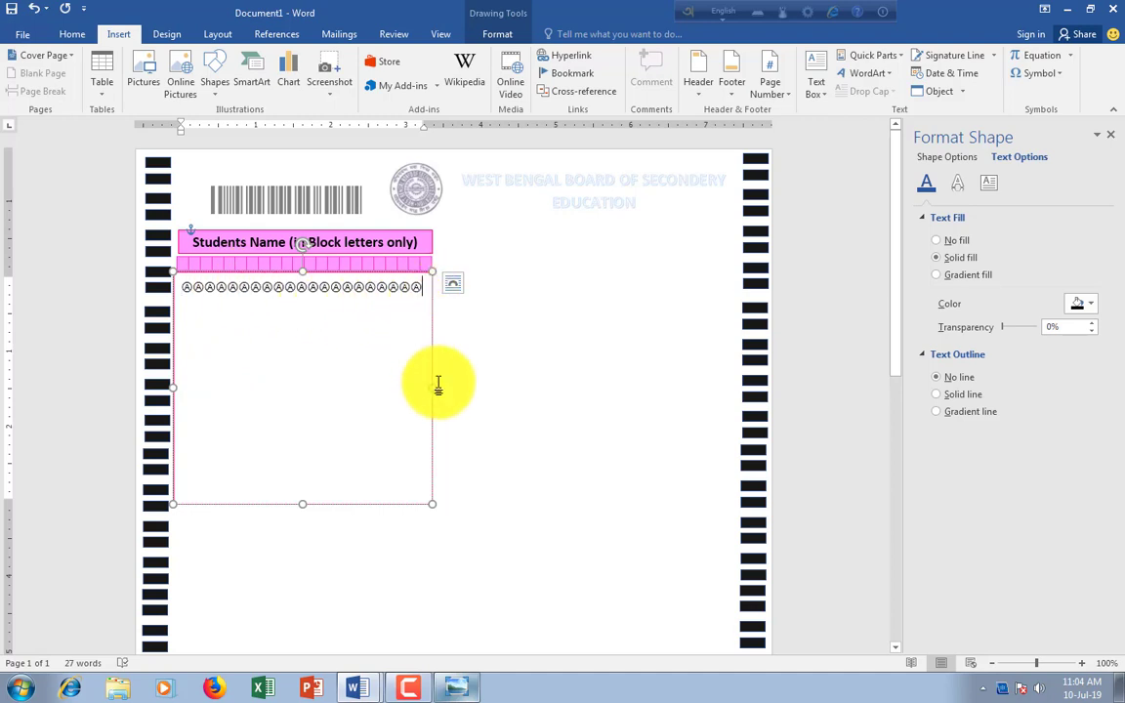
key(Return)
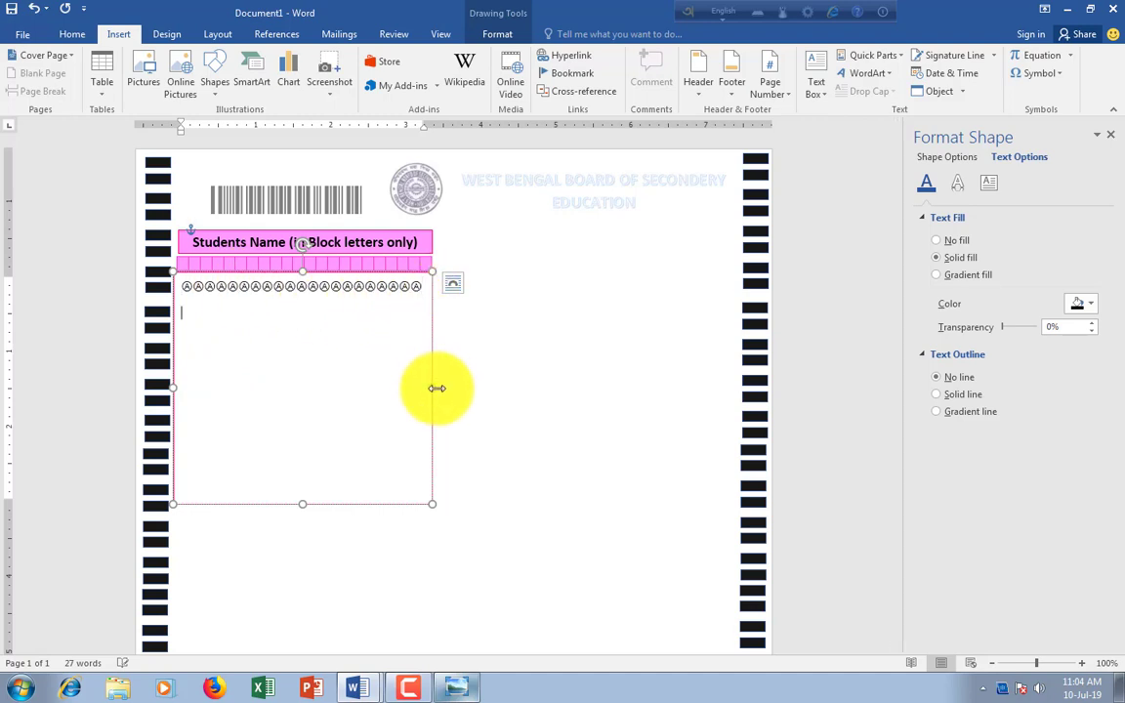
Insert a row of eleven circled Ⓑ symbols beneath the Ⓐ row
click(1038, 73)
click(1048, 193)
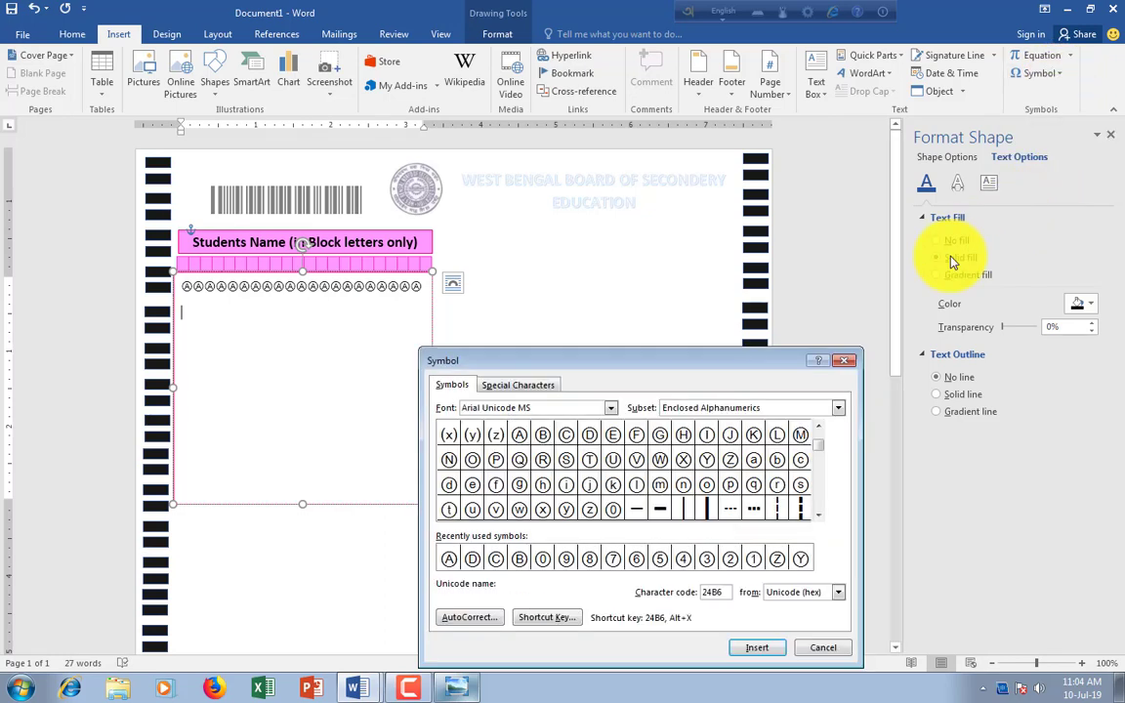
click(545, 441)
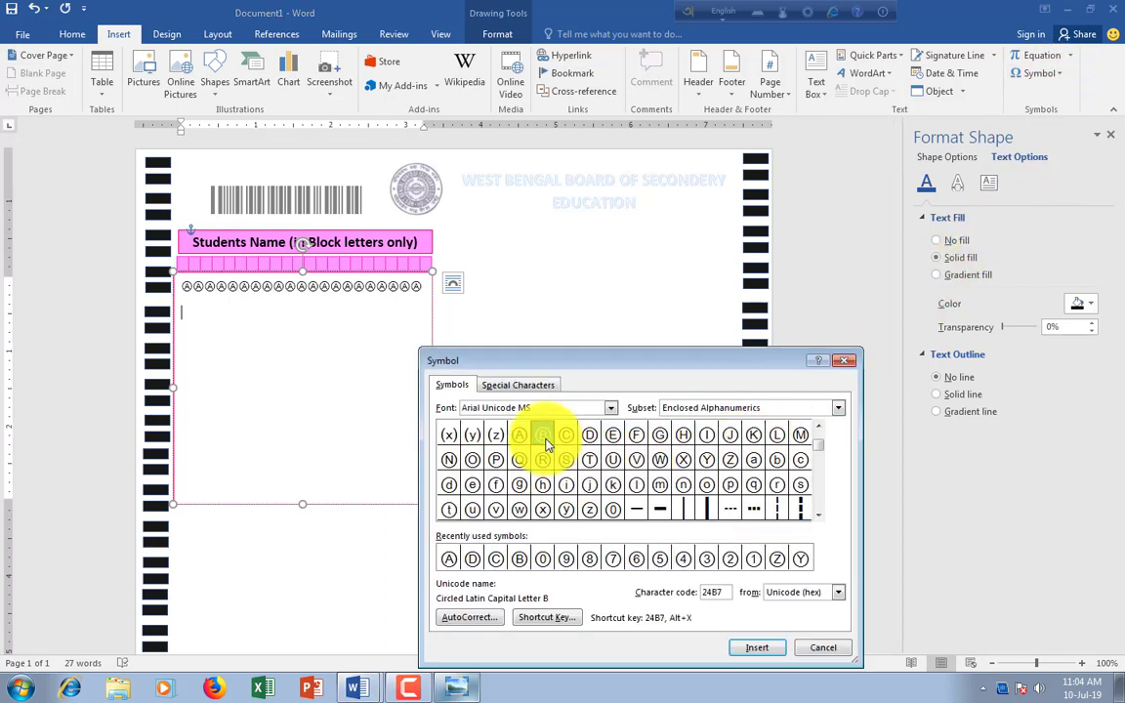
click(754, 648)
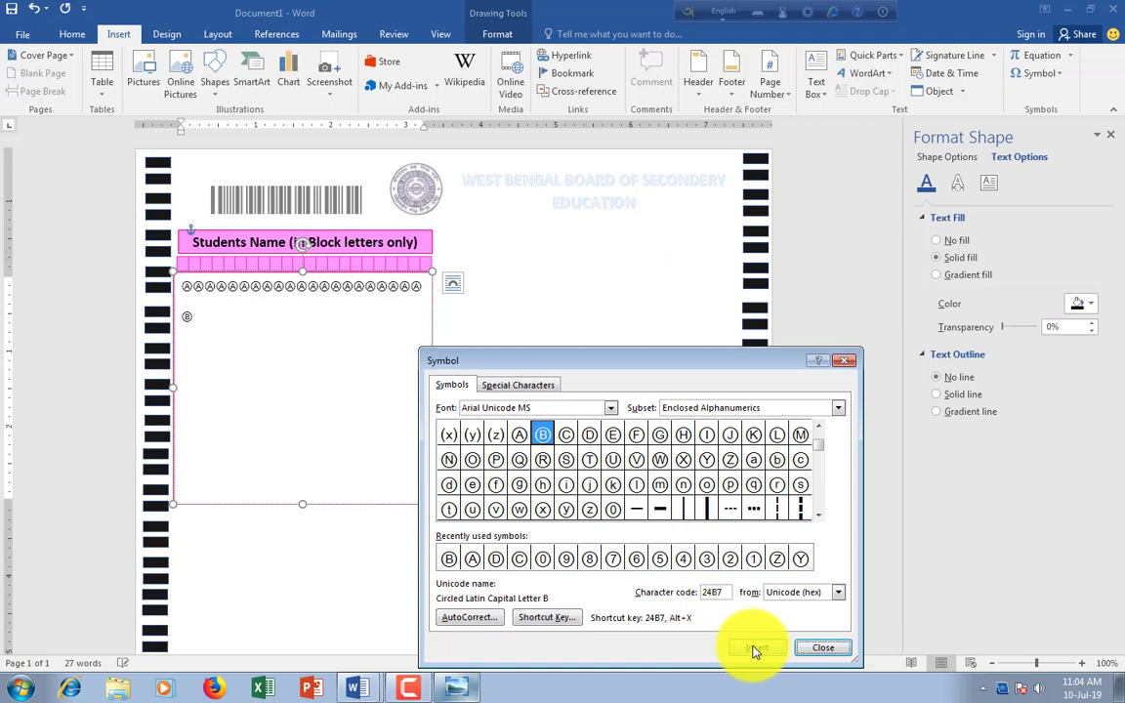
click(754, 648)
click(754, 648)
click(754, 648)
click(757, 648)
click(757, 649)
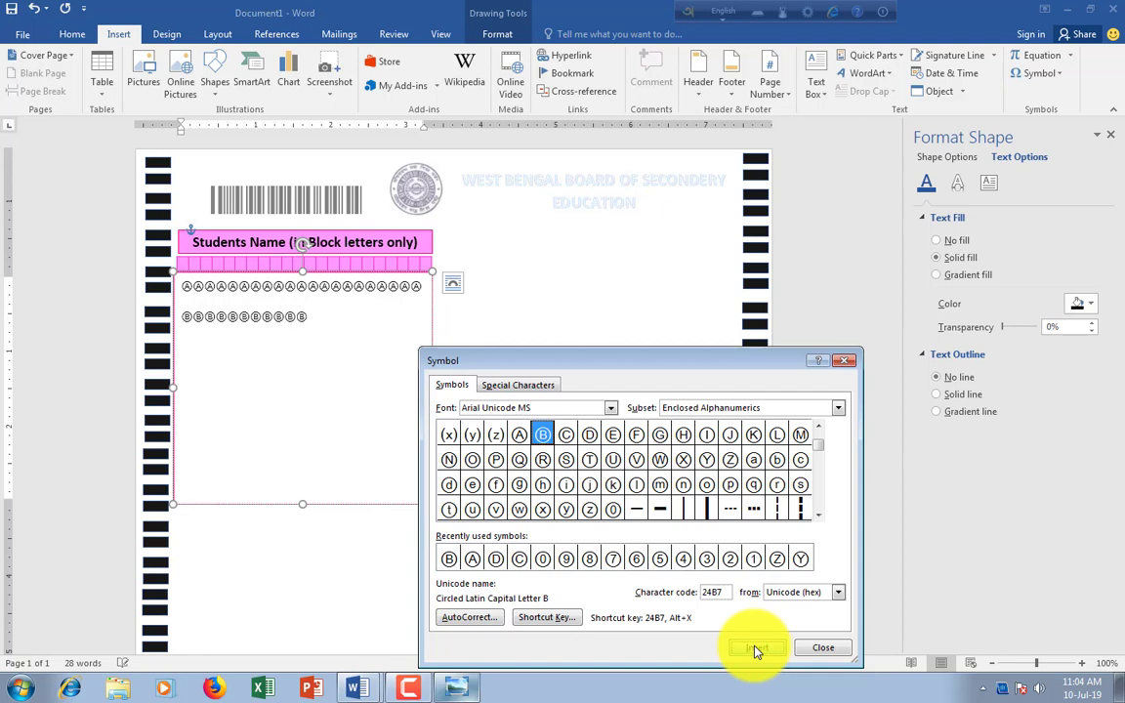
click(757, 648)
click(757, 648)
click(757, 648)
click(757, 649)
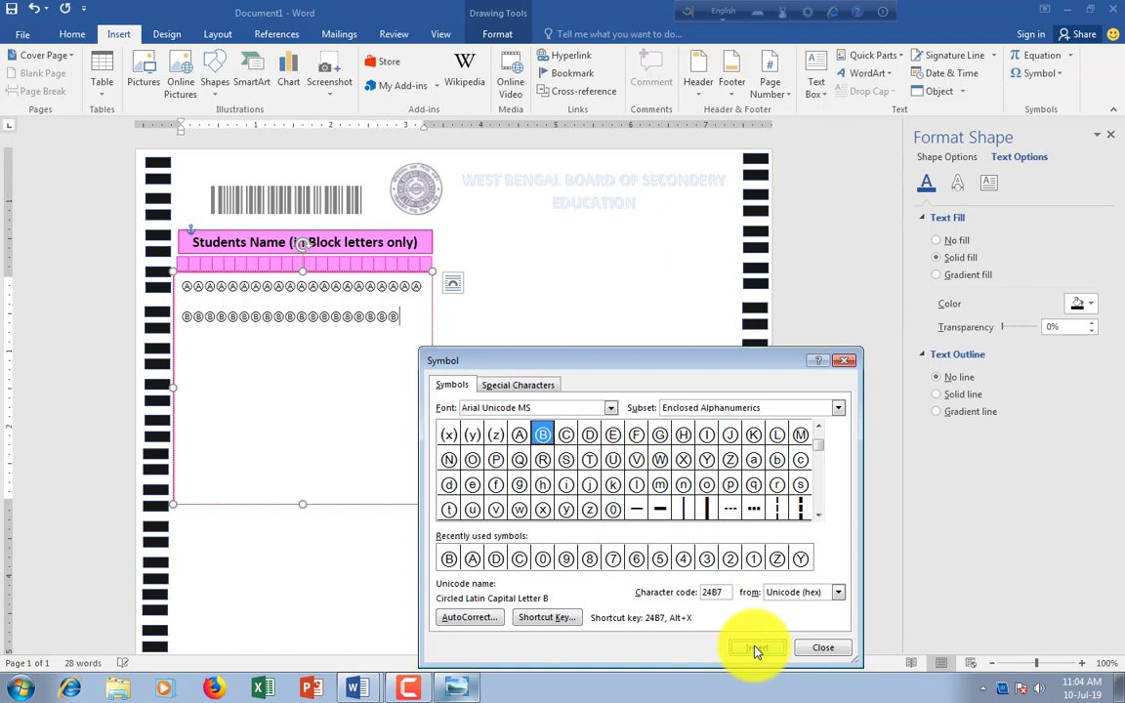
click(757, 649)
click(821, 647)
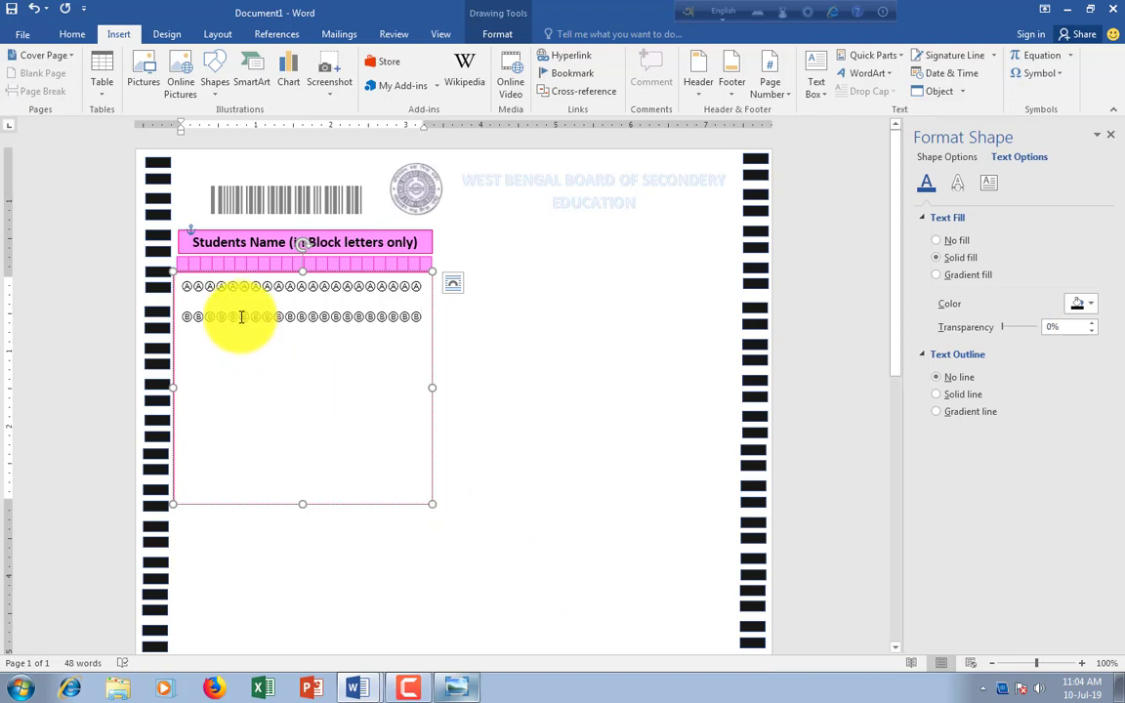
Check the page and place the cursor back in the first bubble row
scroll(447, 411, down, 3)
scroll(449, 420, down, 3)
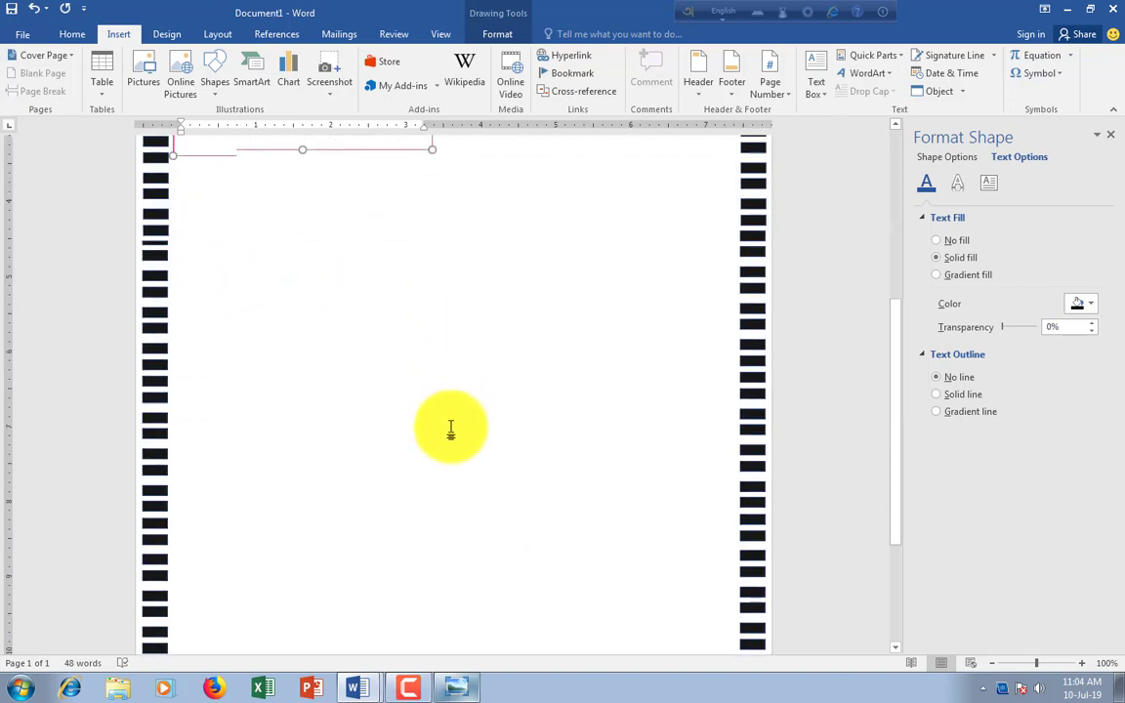
scroll(451, 430, up, 2)
scroll(452, 435, up, 4)
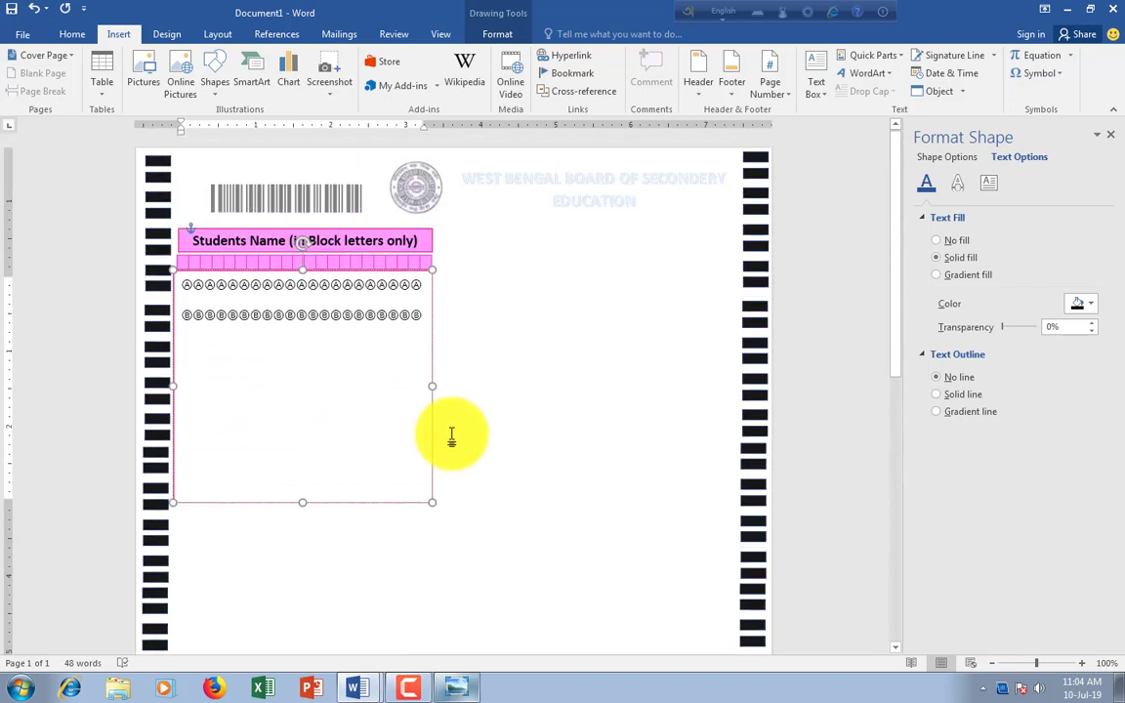
click(452, 439)
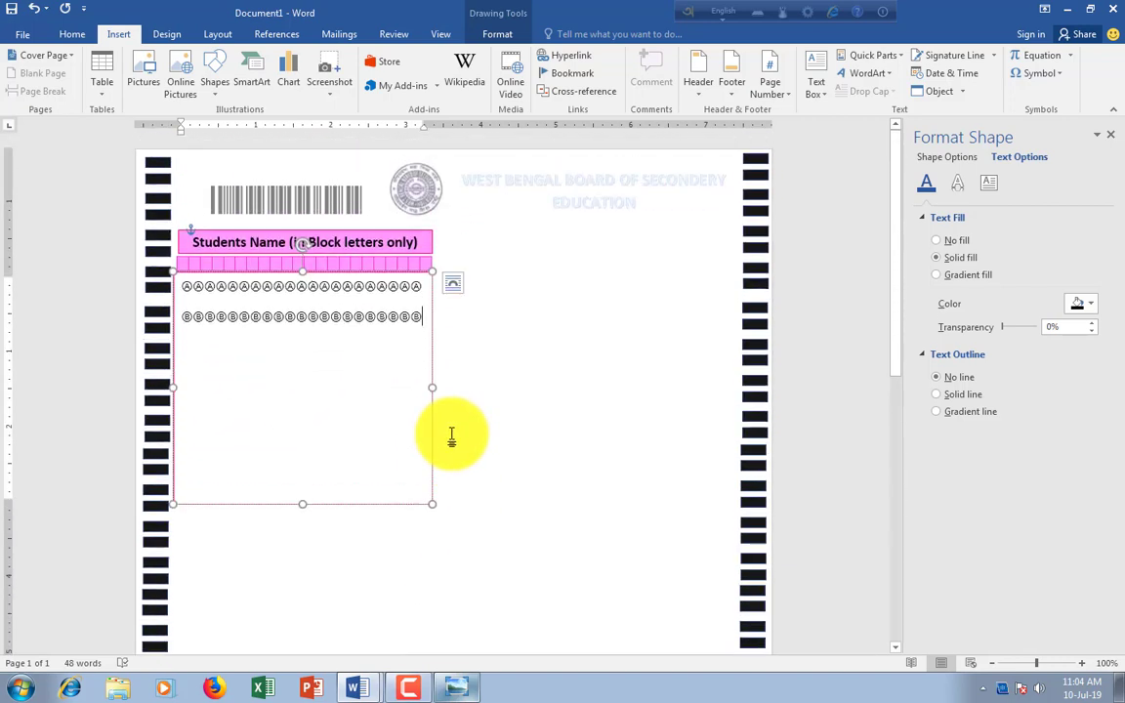
click(190, 285)
Remove the extra space after the first Ⓐ and select all bubble text in the box
click(191, 285)
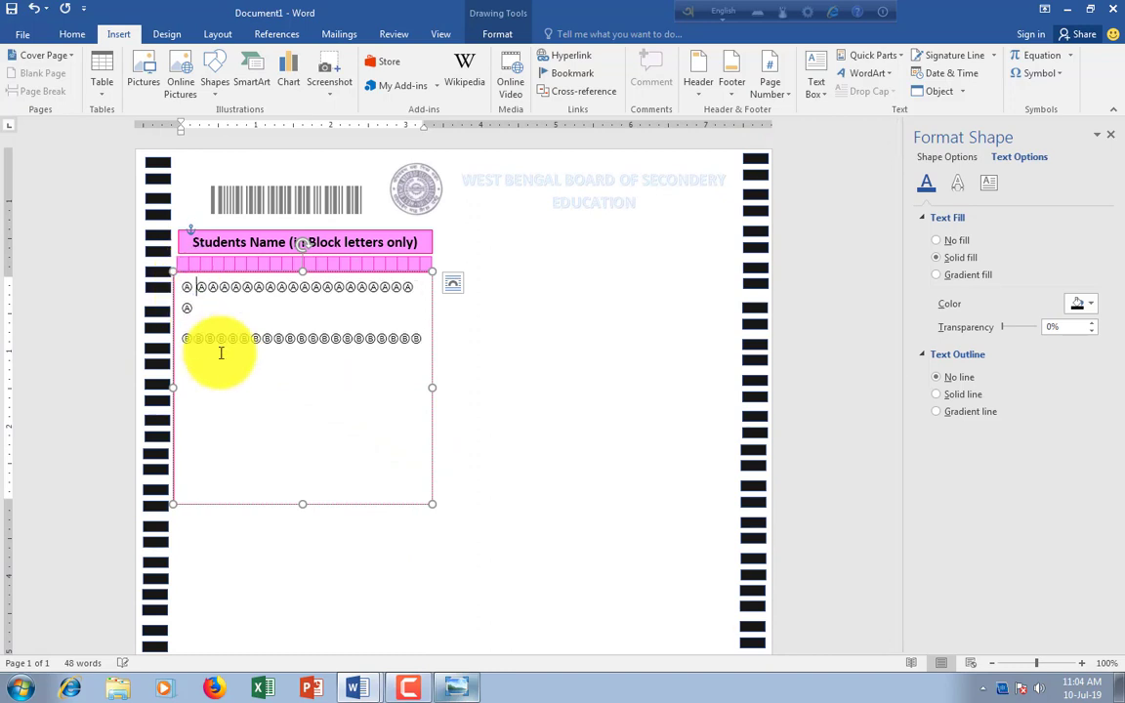
key(BackSpace)
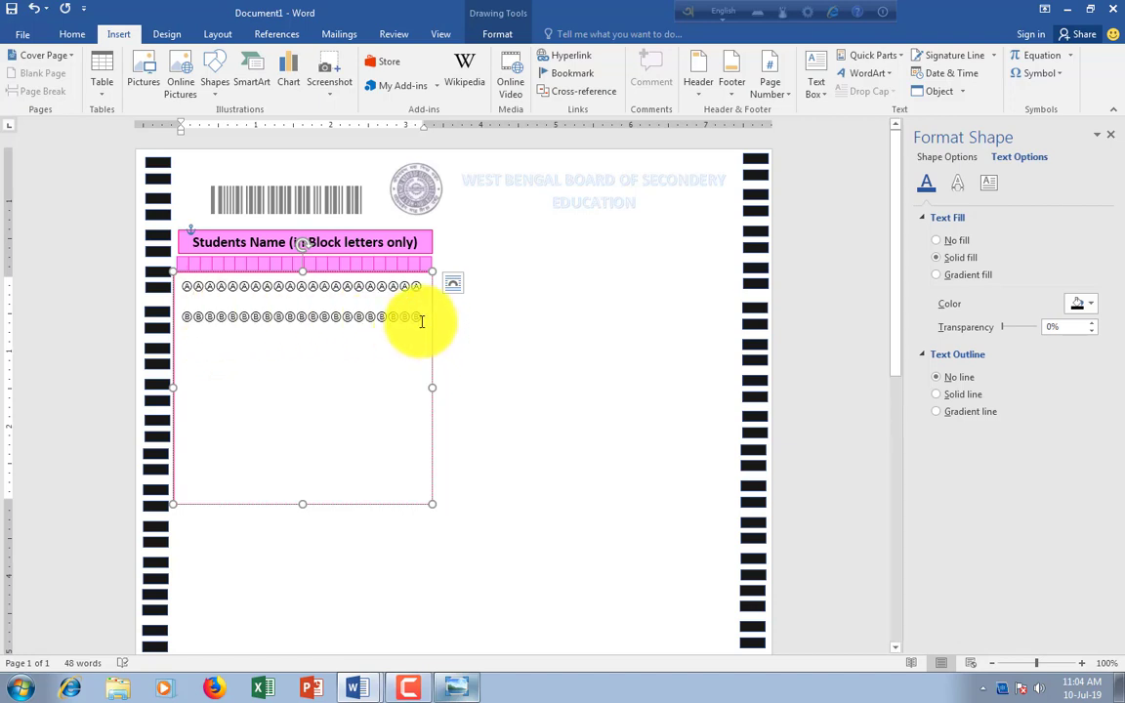
triple_click(264, 285)
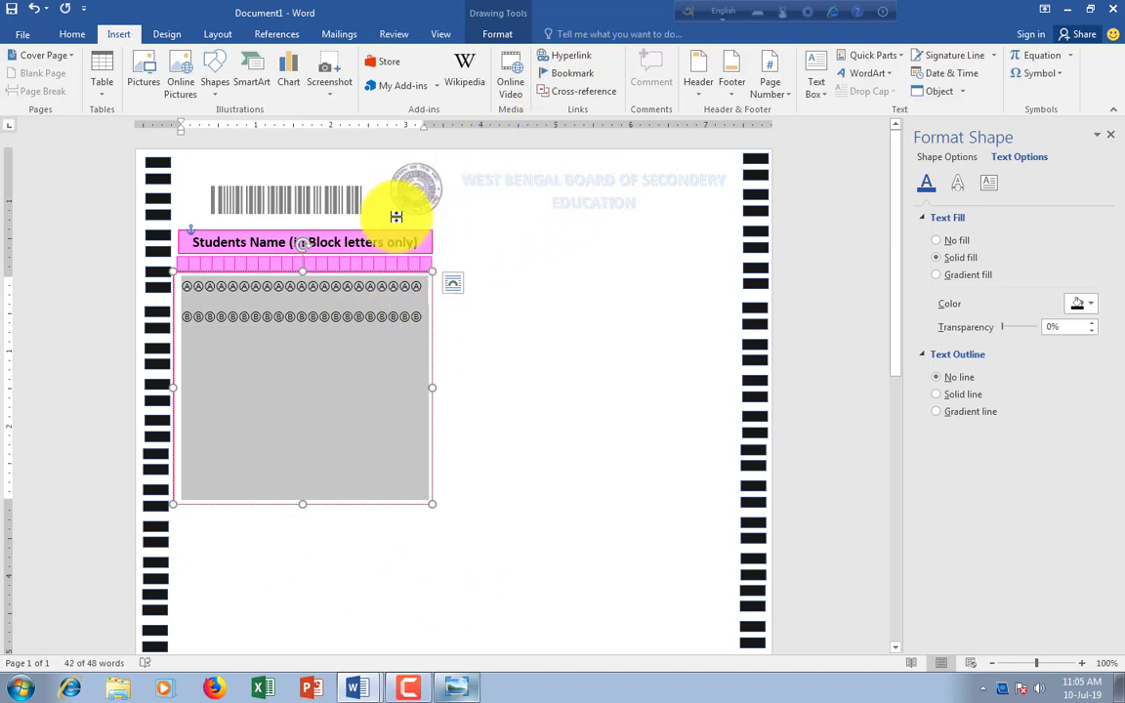
Set the bubble rows' line spacing to Exactly 10 pt with 6 pt spacing after
click(75, 37)
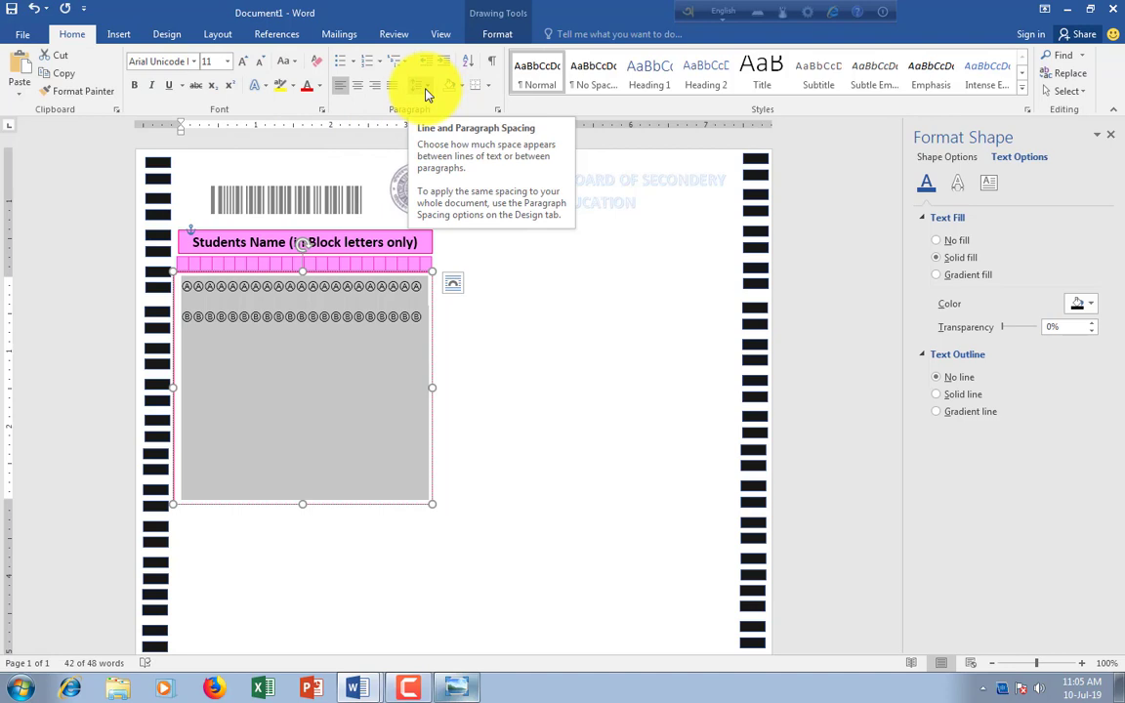
click(426, 88)
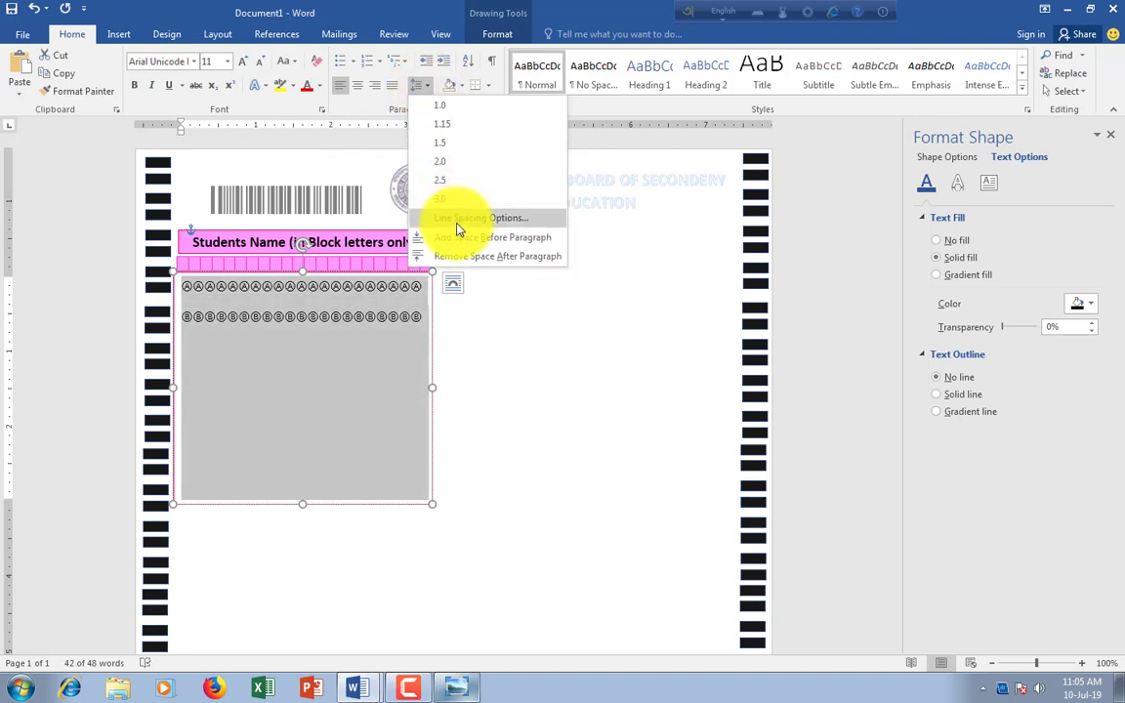
click(461, 227)
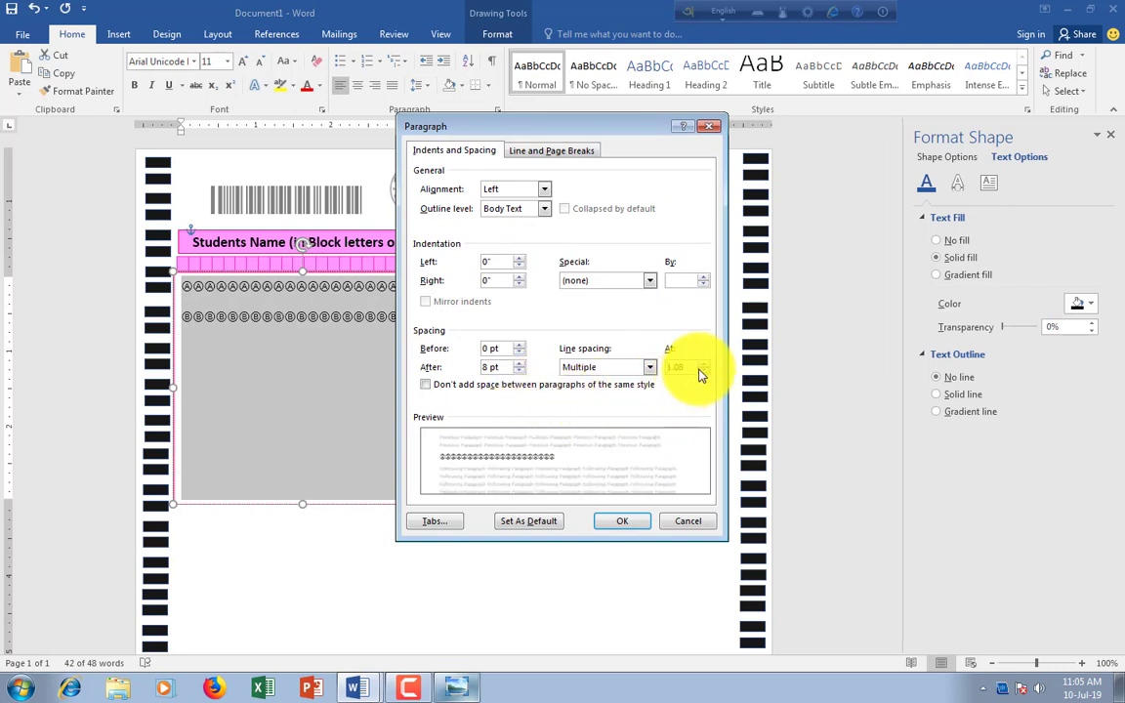
click(649, 367)
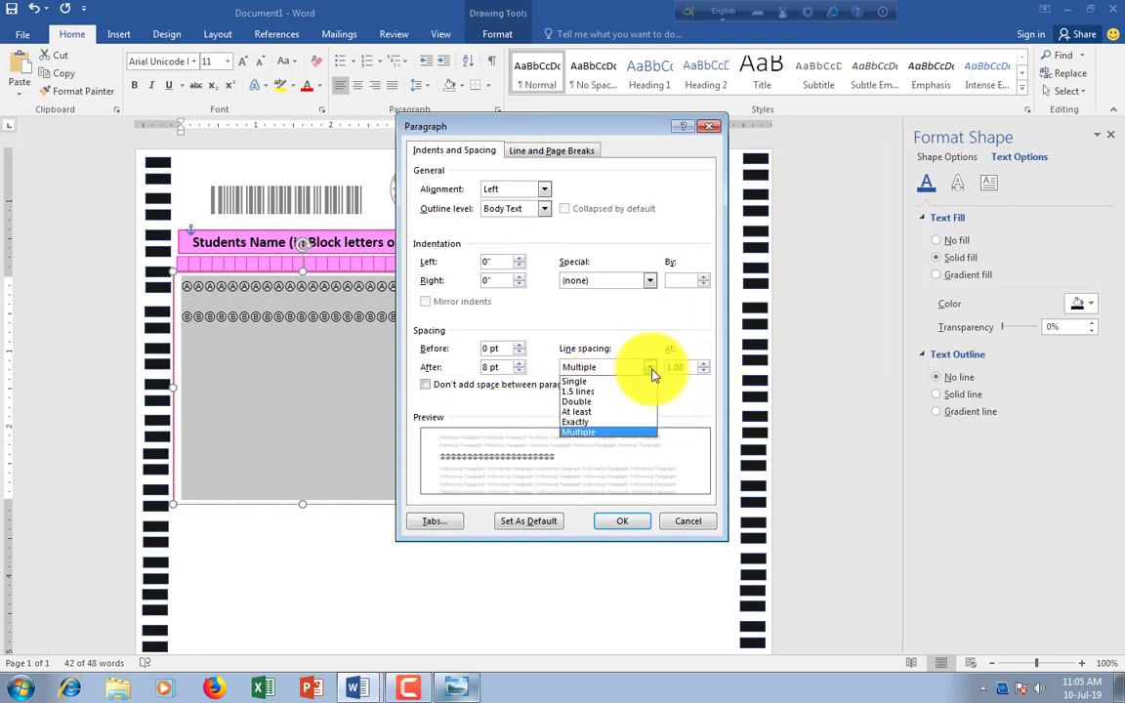
click(598, 422)
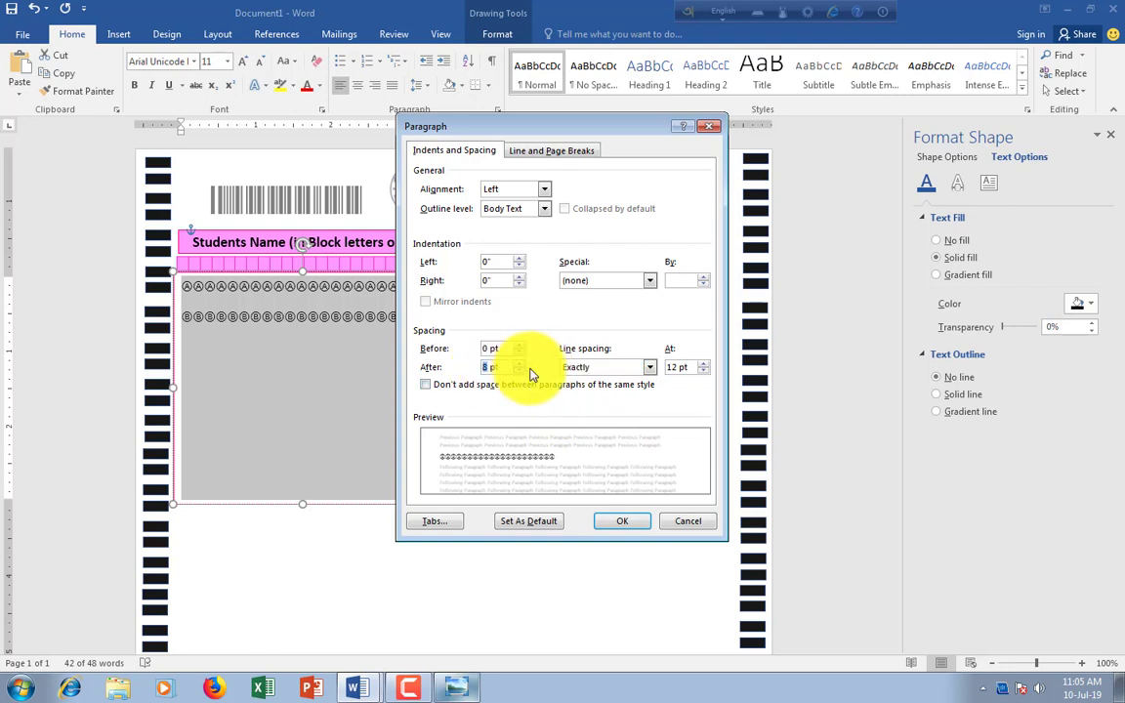
click(519, 363)
click(520, 363)
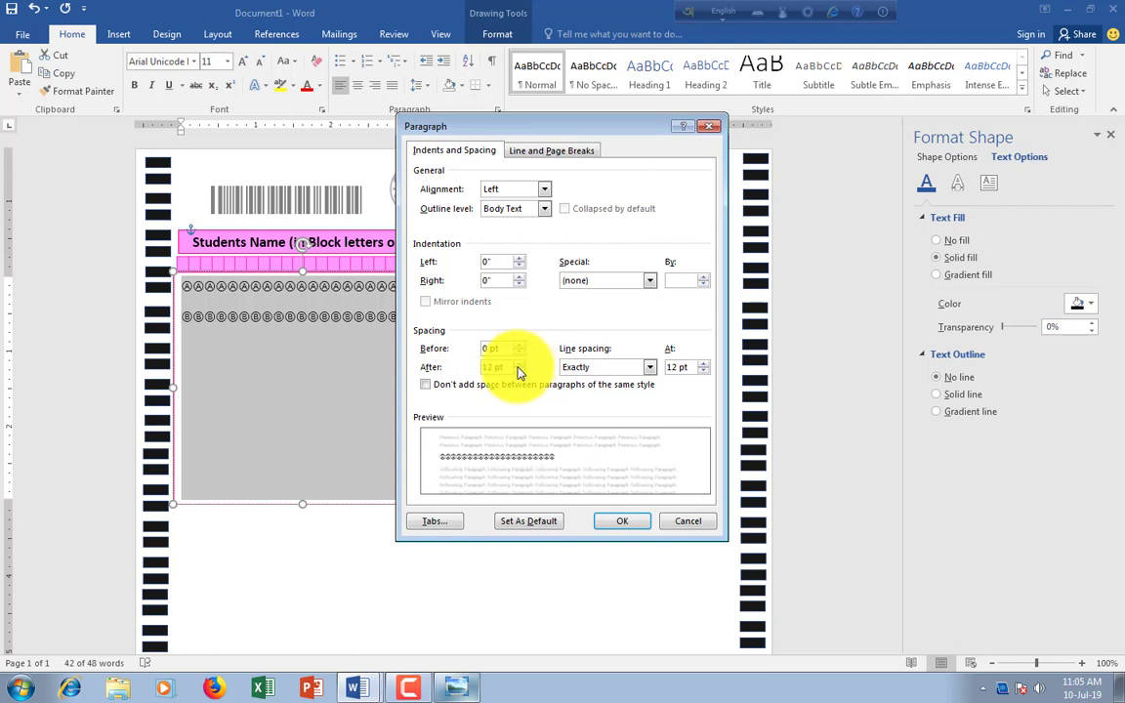
click(519, 371)
click(518, 371)
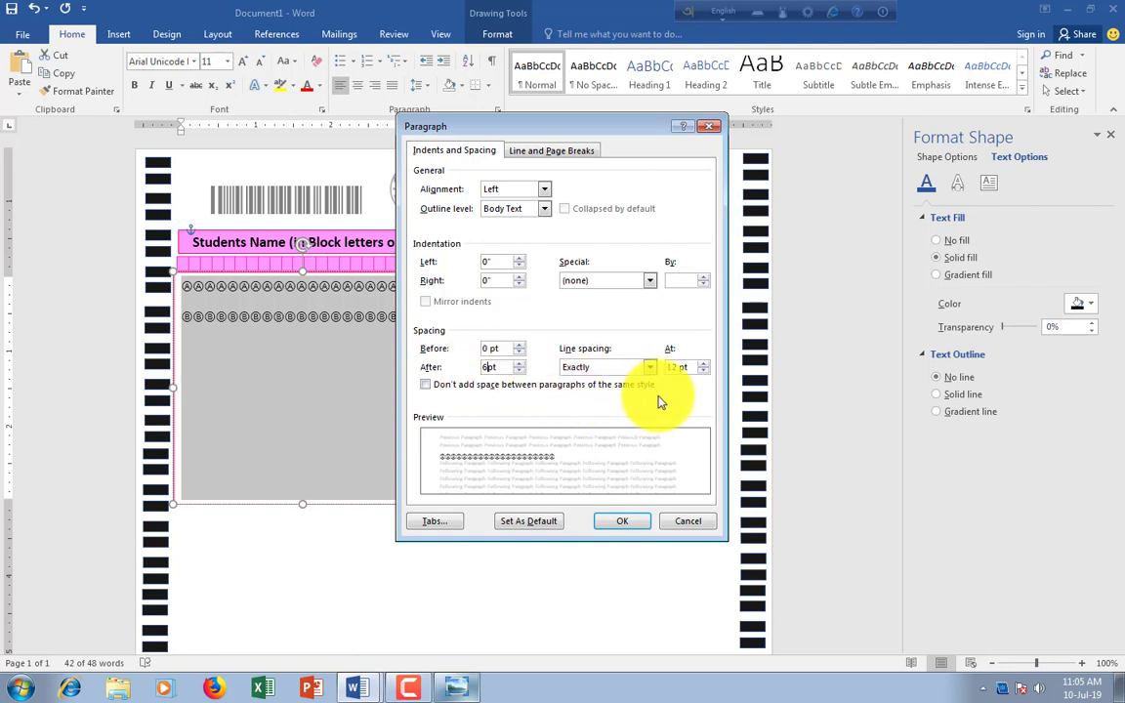
click(705, 369)
click(705, 371)
click(705, 371)
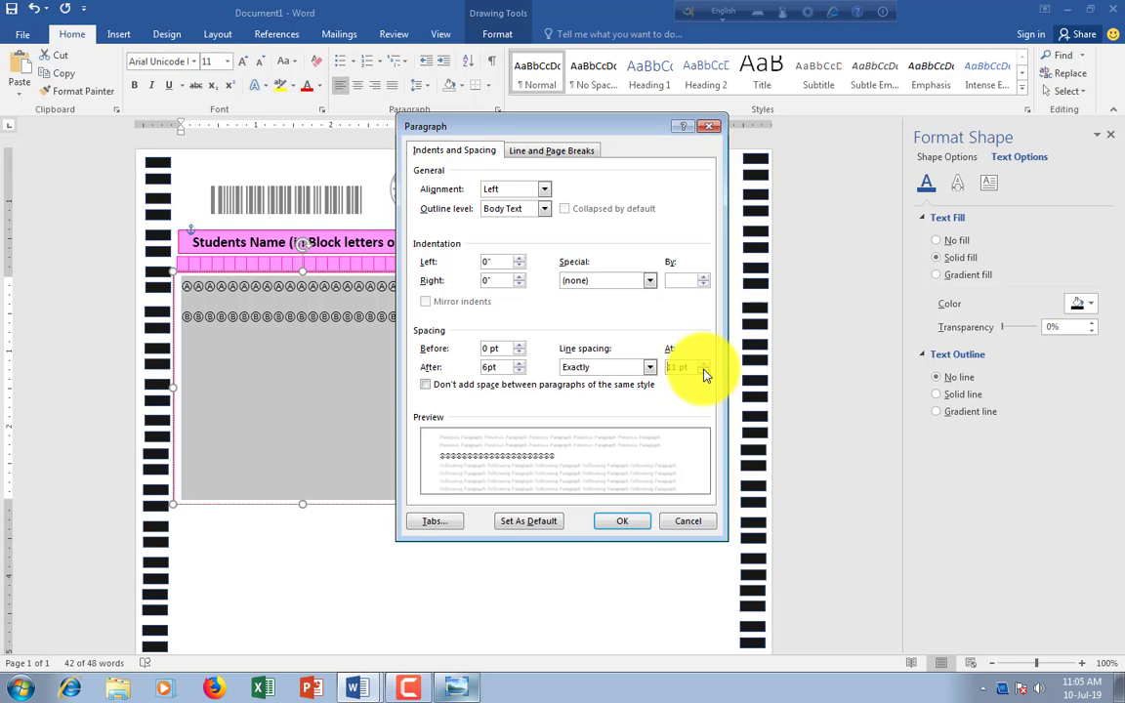
click(632, 522)
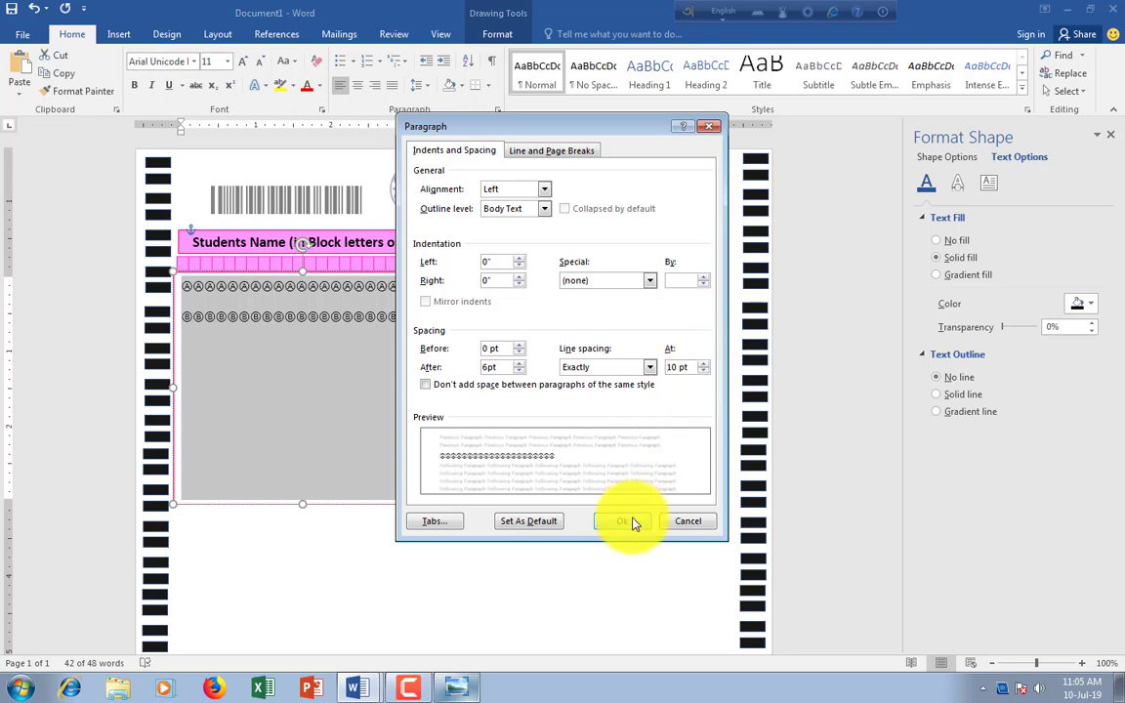
click(419, 358)
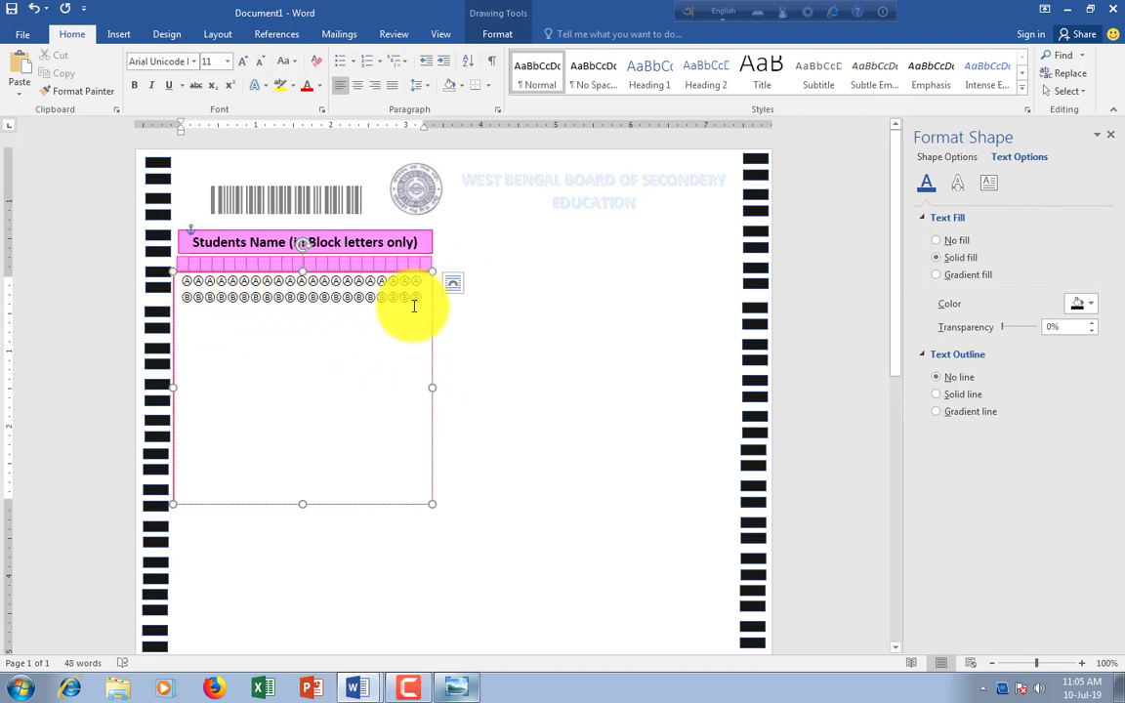
Widen the text box and the pink grid row toward the right
click(172, 275)
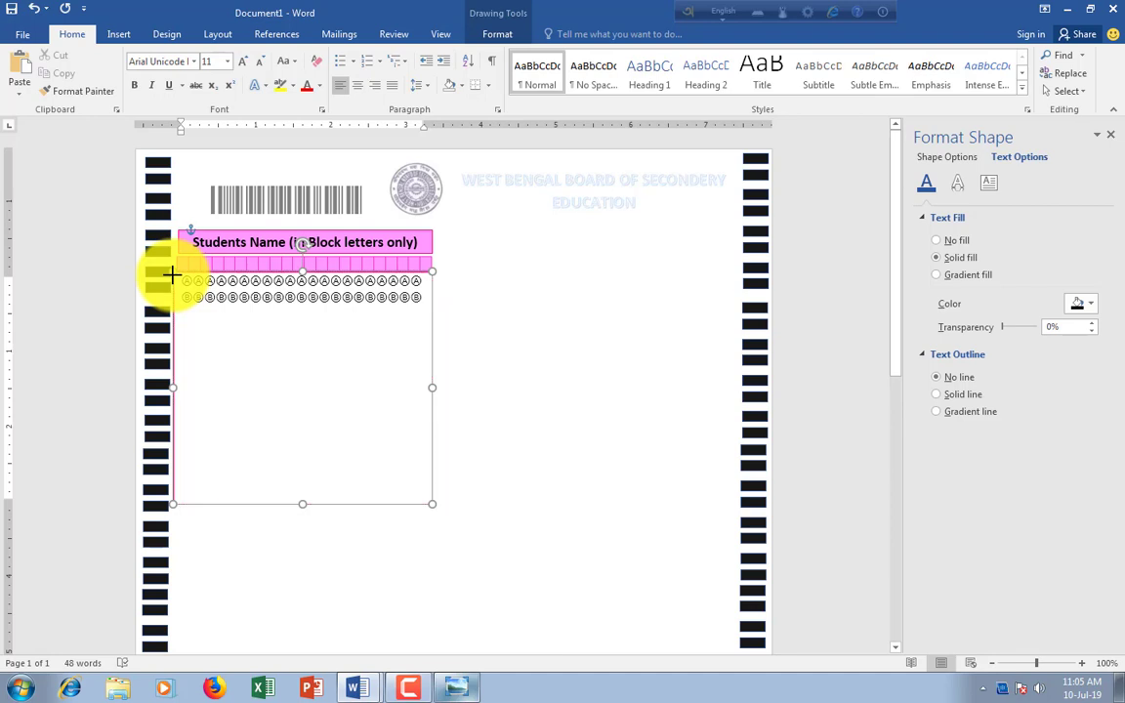
click(232, 319)
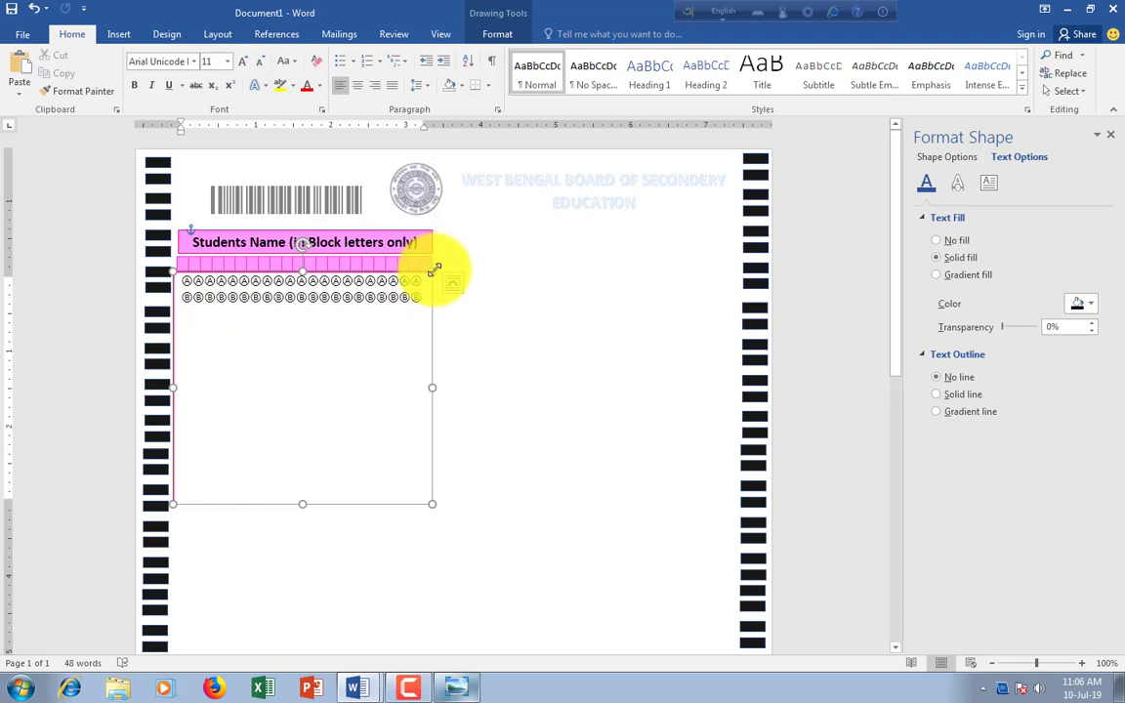
drag(434, 268, 427, 266)
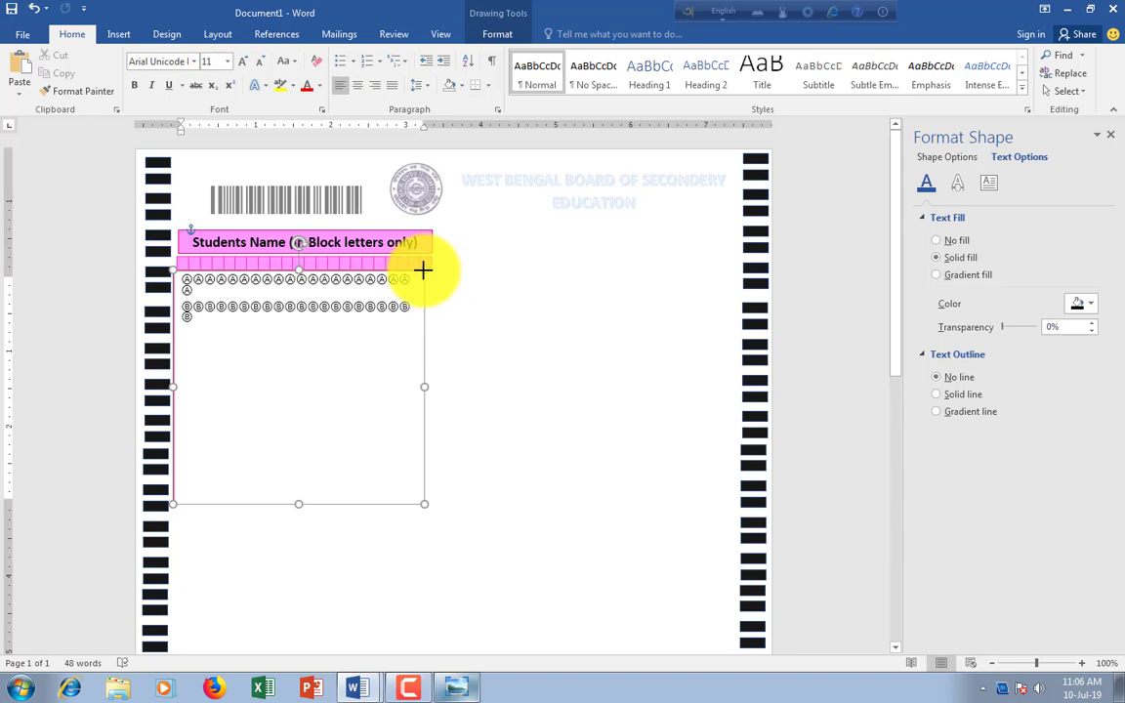
click(427, 265)
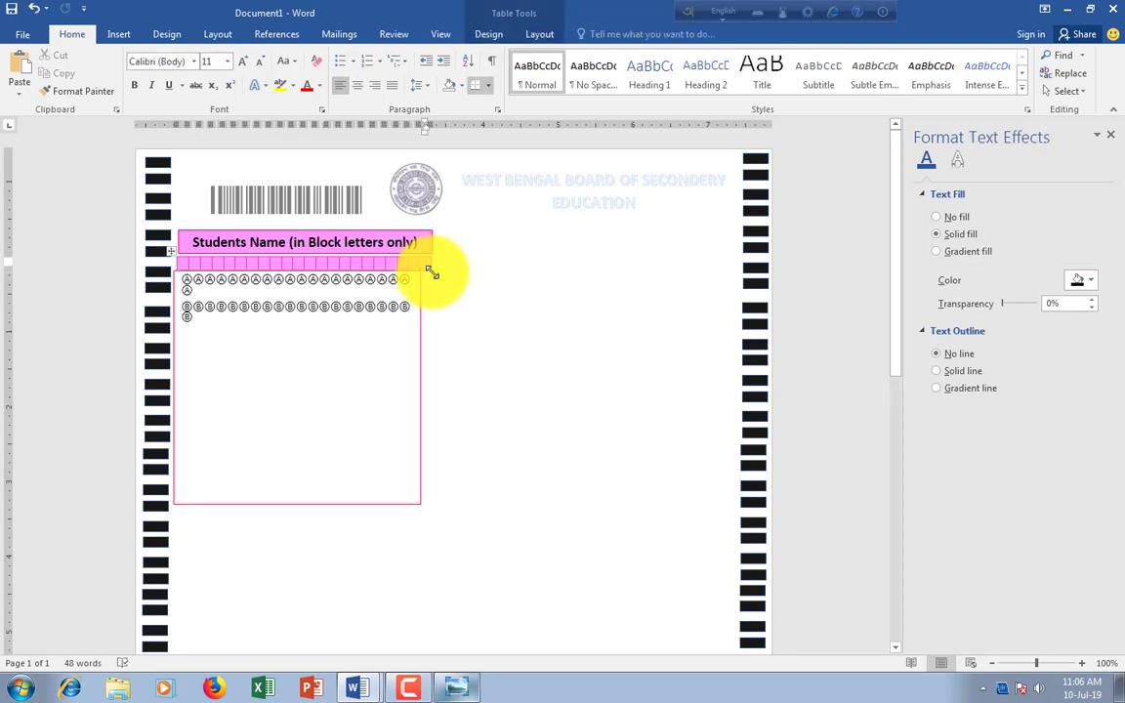
drag(438, 273, 459, 274)
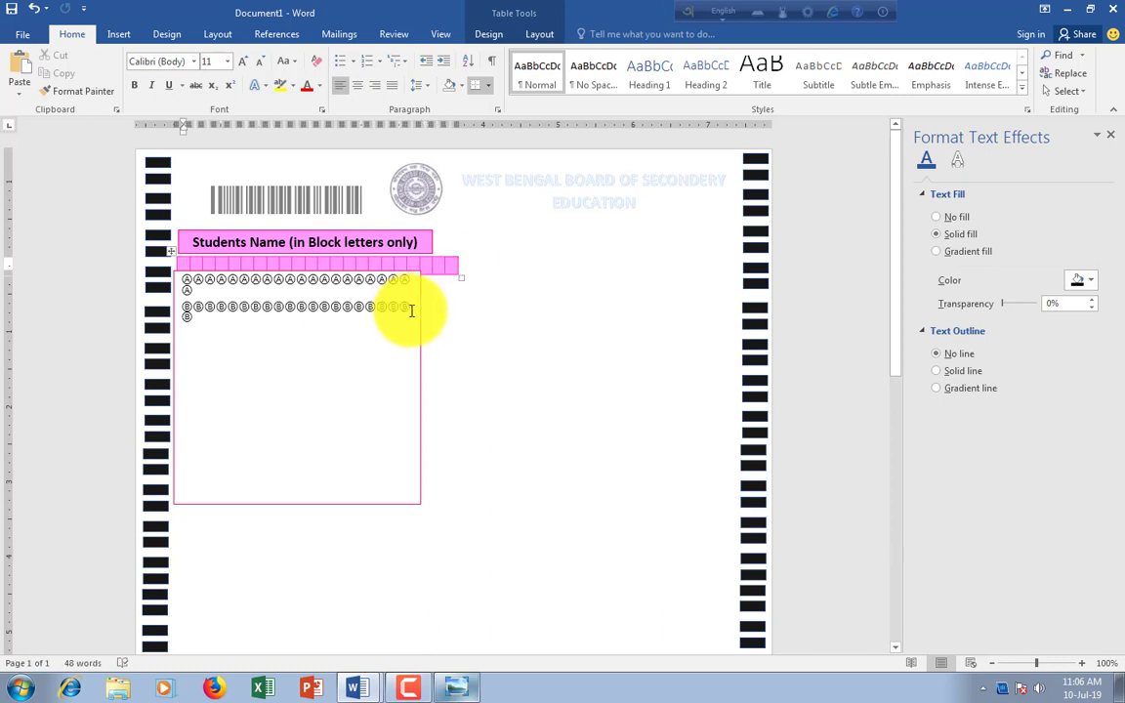
Review the bubble rows' font size (11), undo the last change, and reselect both rows
drag(352, 307, 183, 281)
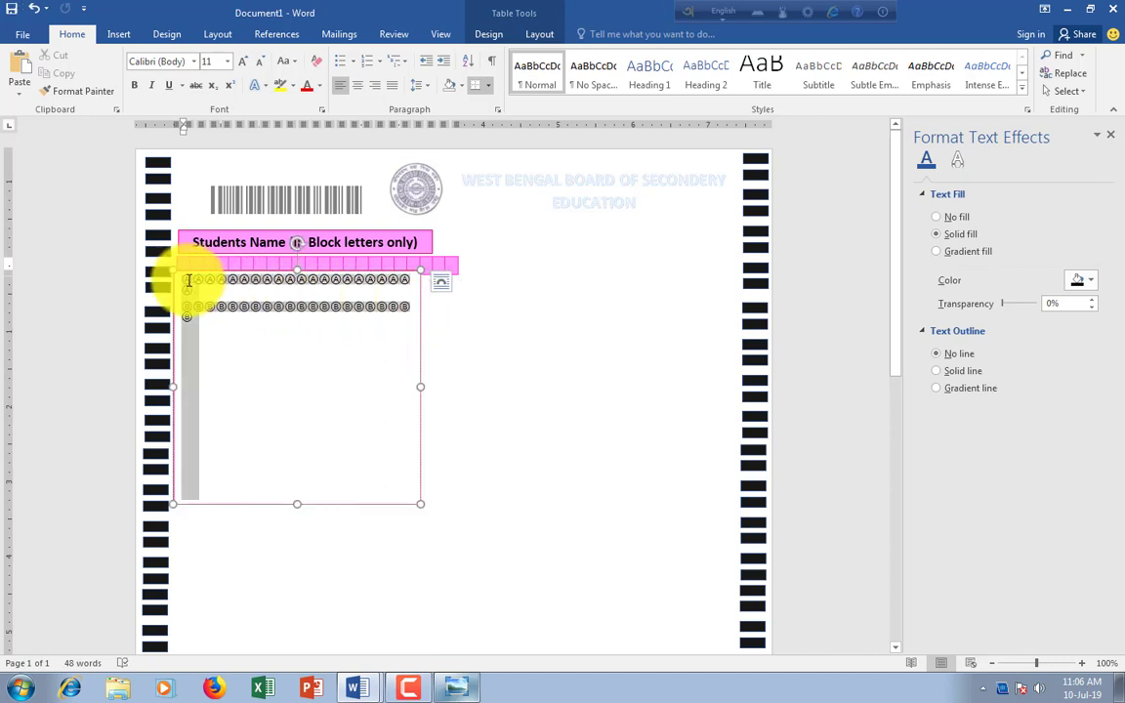
click(227, 61)
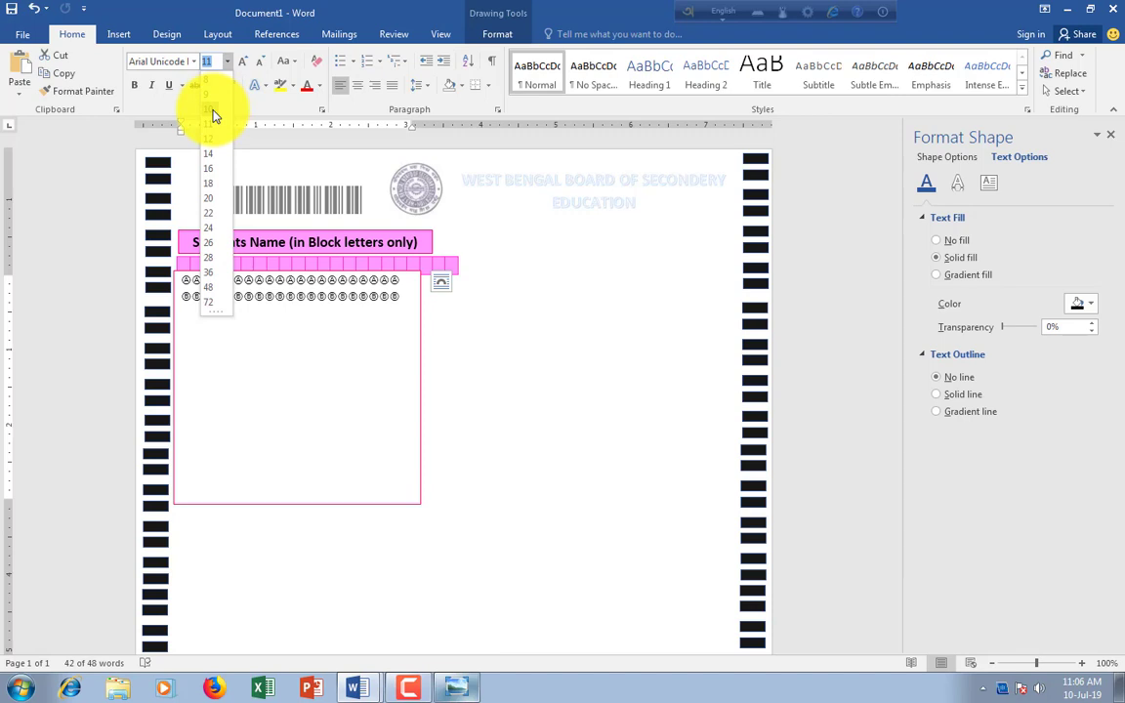
click(472, 362)
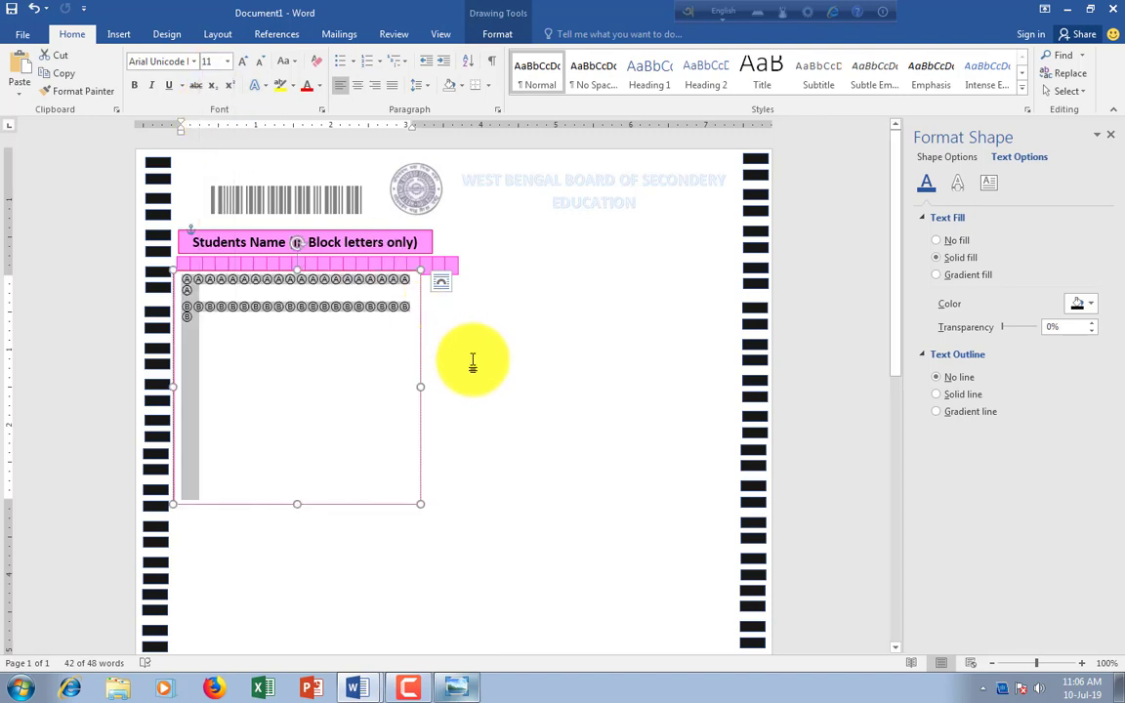
click(473, 362)
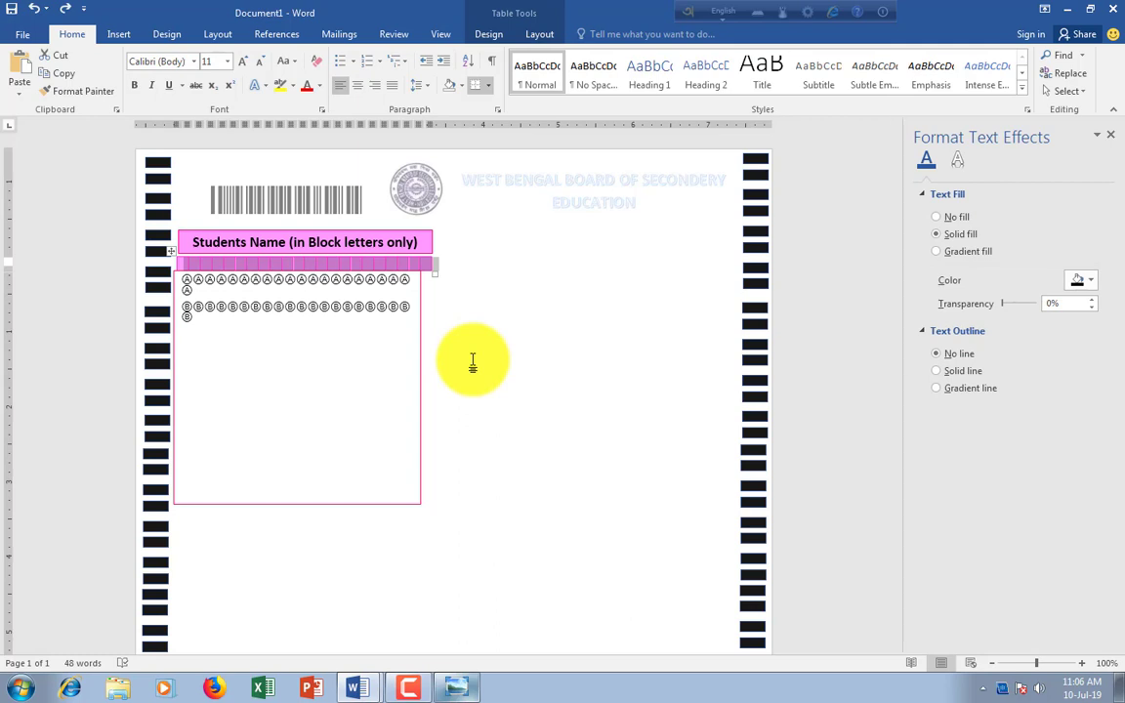
key(ctrl+z)
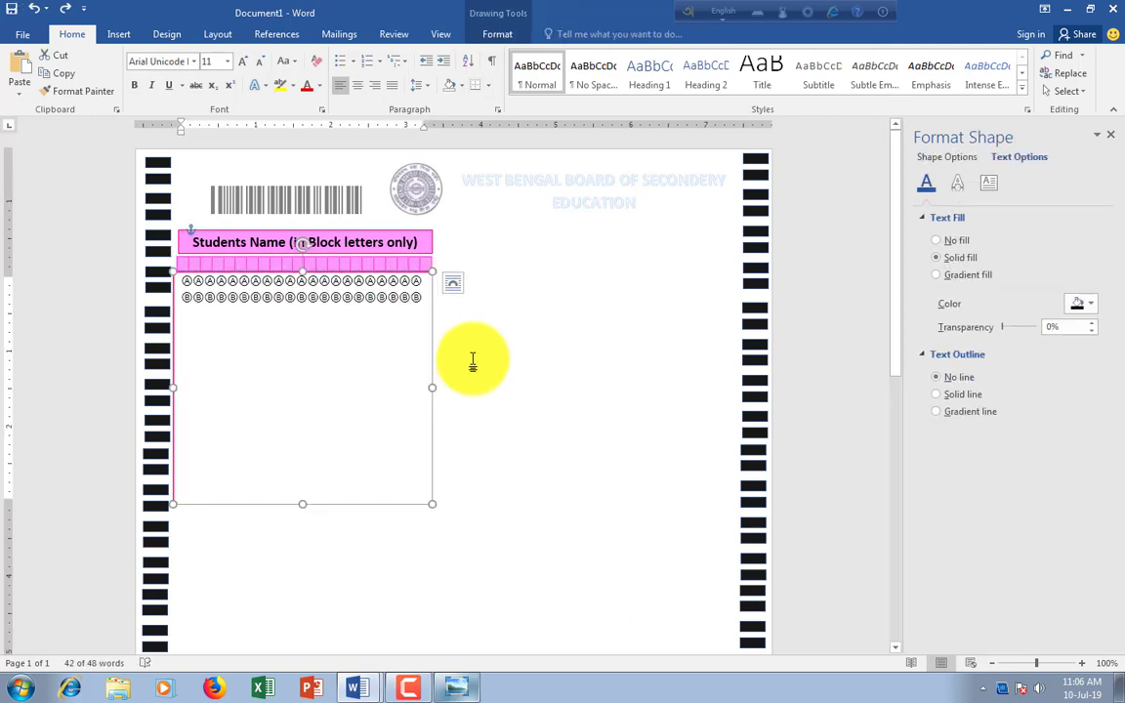
mouse_move(186, 281)
mouse_down()
mouse_move(429, 304)
mouse_move(427, 289)
mouse_up()
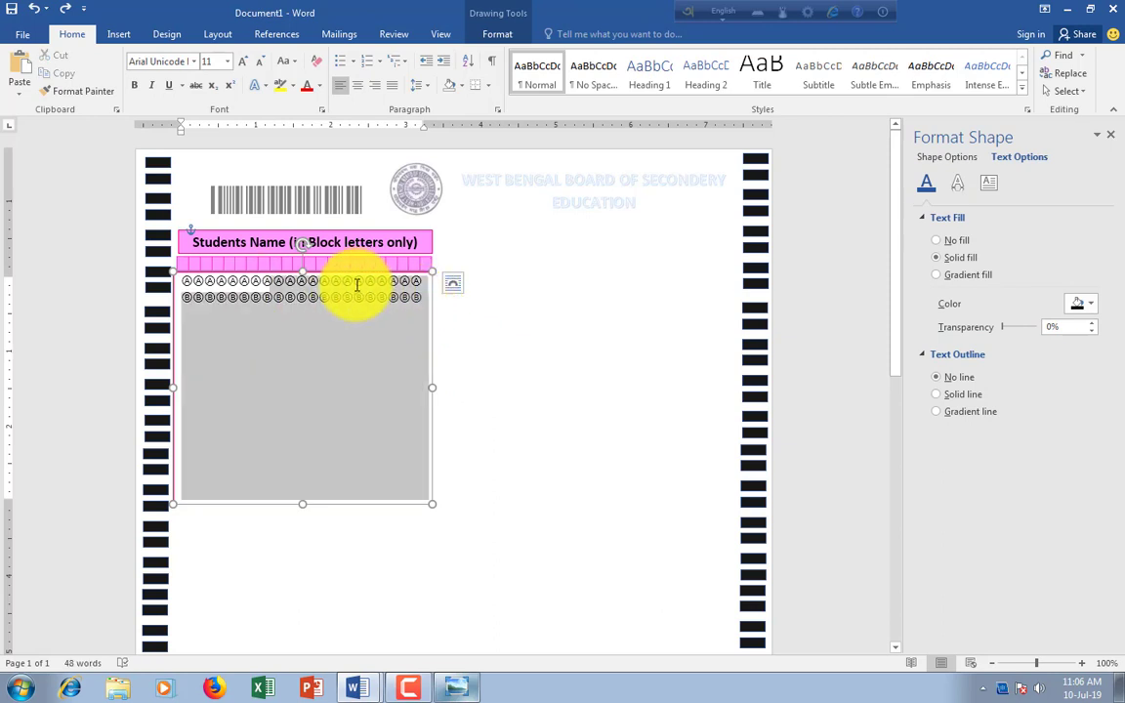
Set both circled Ⓐ and Ⓑ rows to 10 pt font and deselect the text box
click(229, 62)
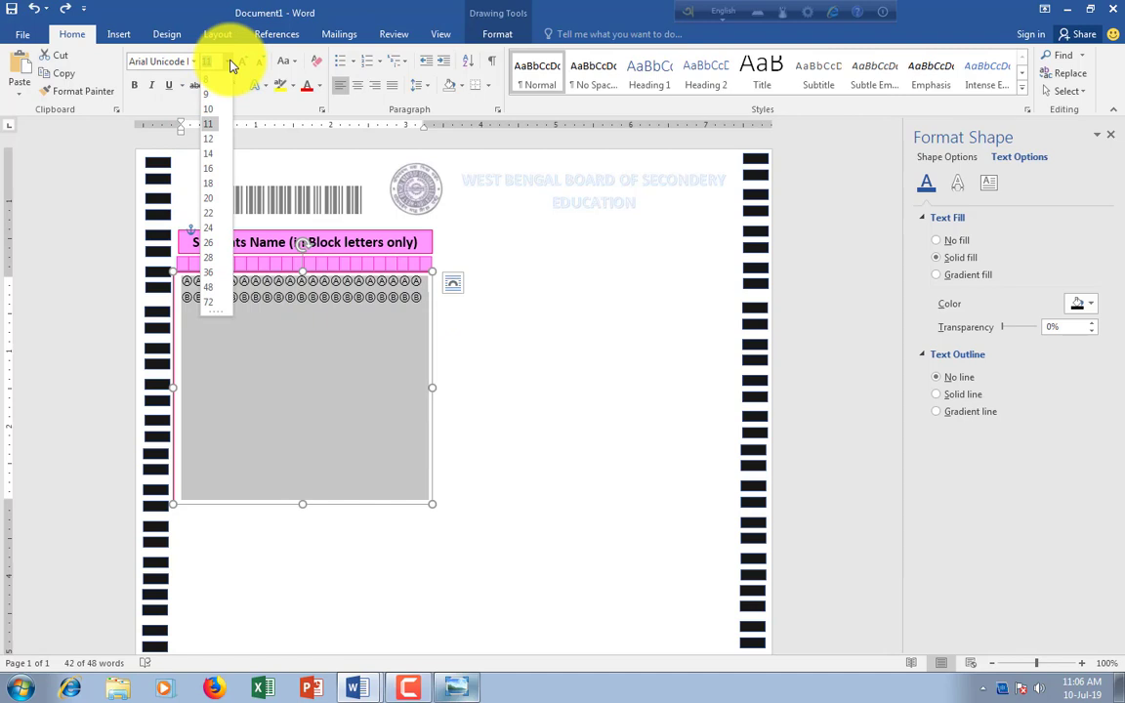
click(208, 96)
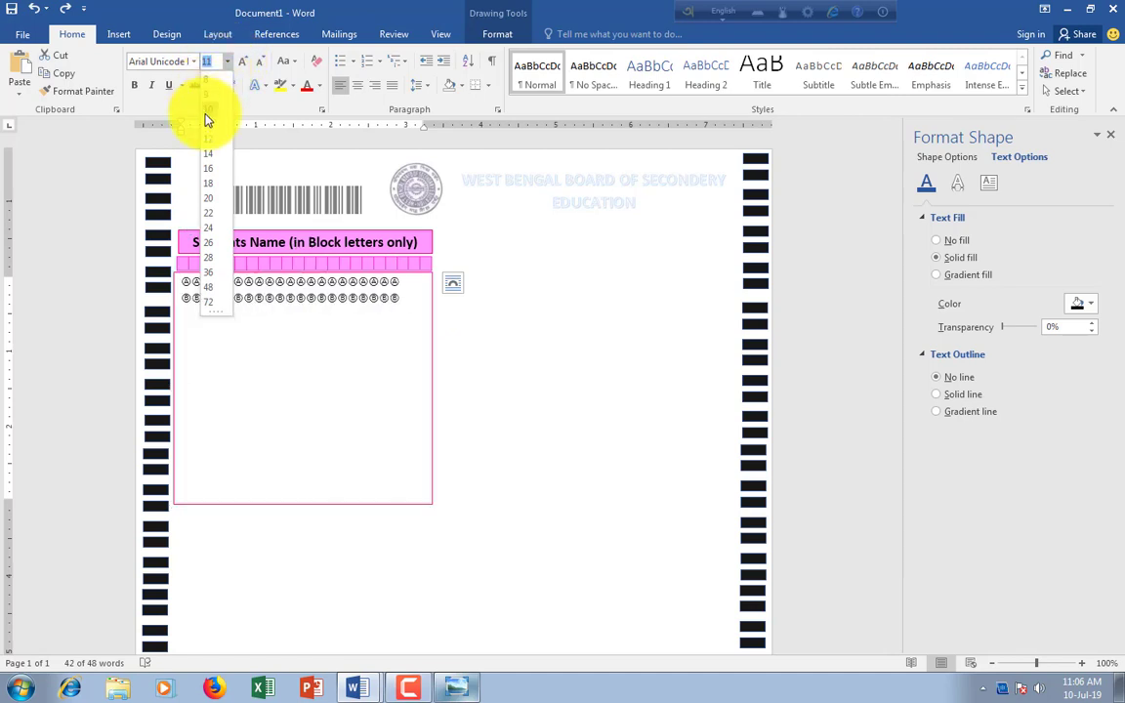
click(207, 109)
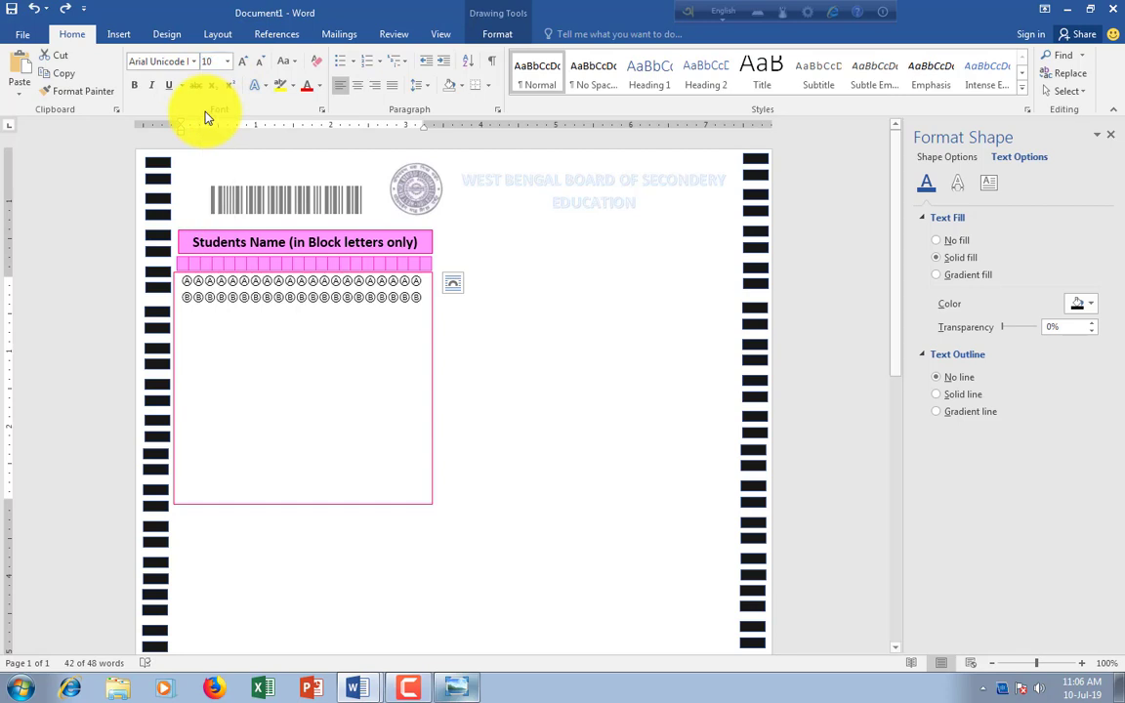
click(220, 298)
click(204, 284)
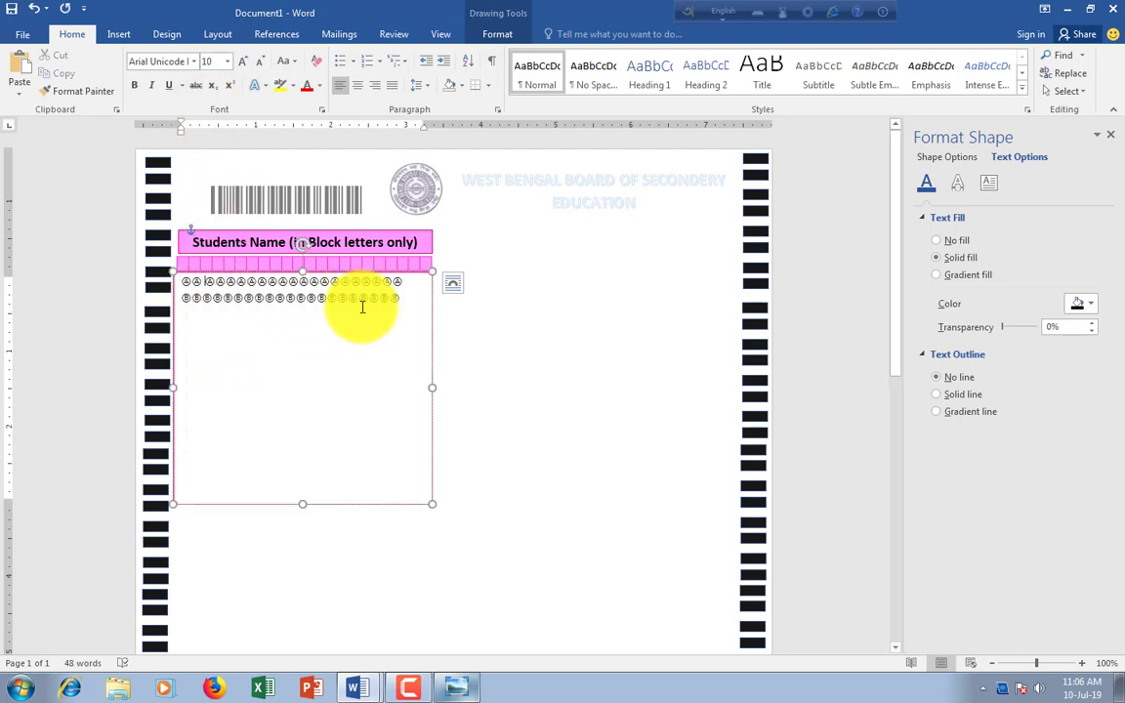
click(479, 347)
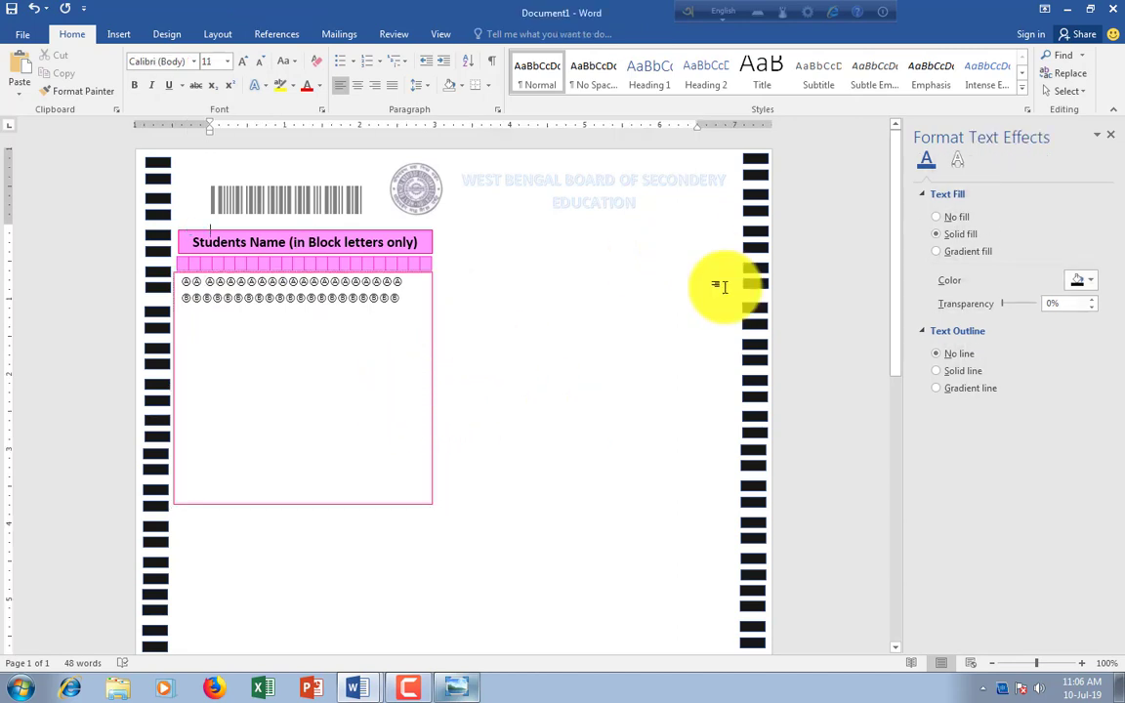
Bring the reference OMR sheet image back up from the taskbar for comparison
click(455, 688)
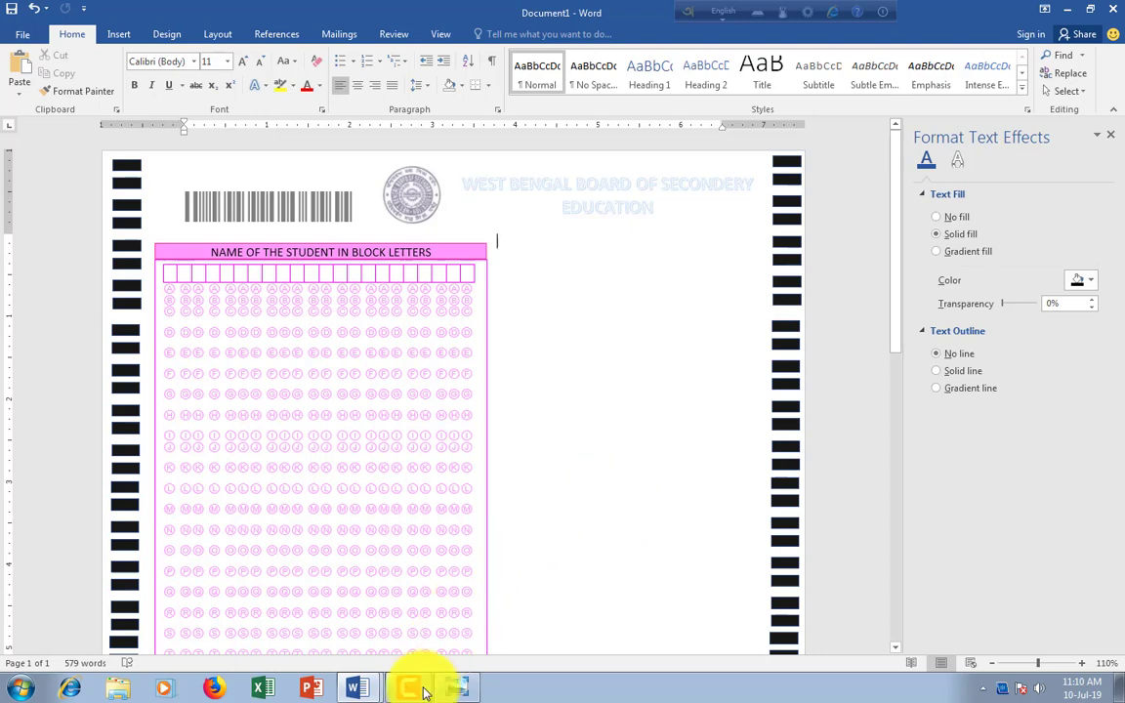
mouse_move(422, 696)
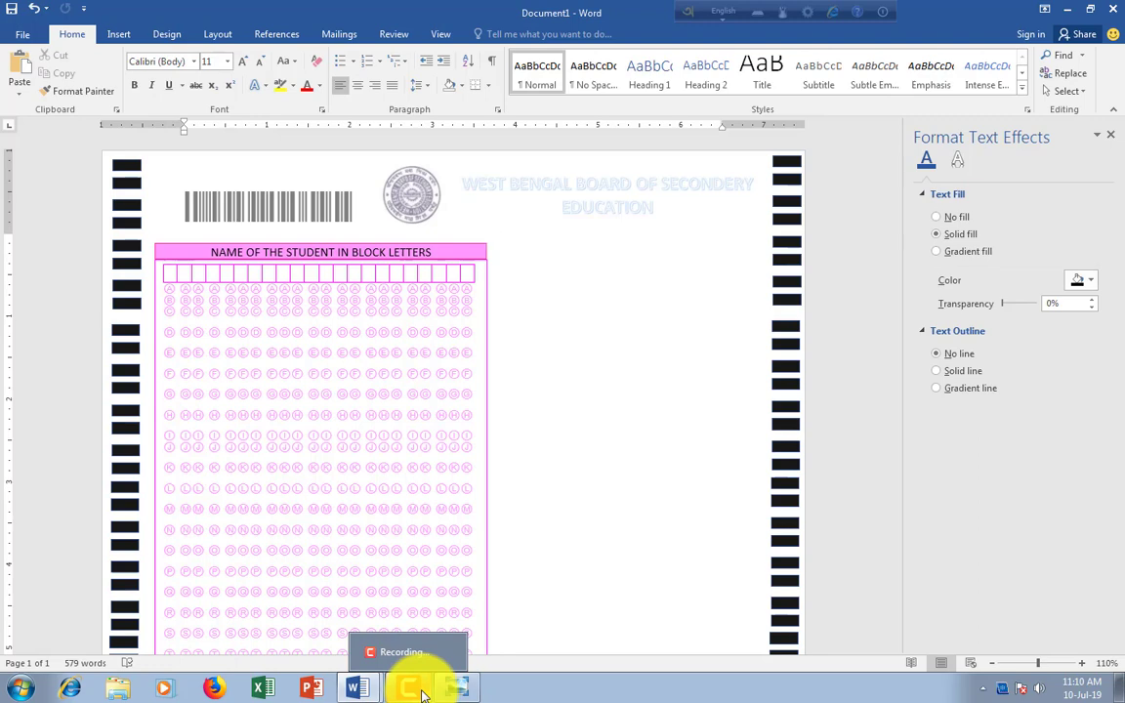
mouse_move(363, 695)
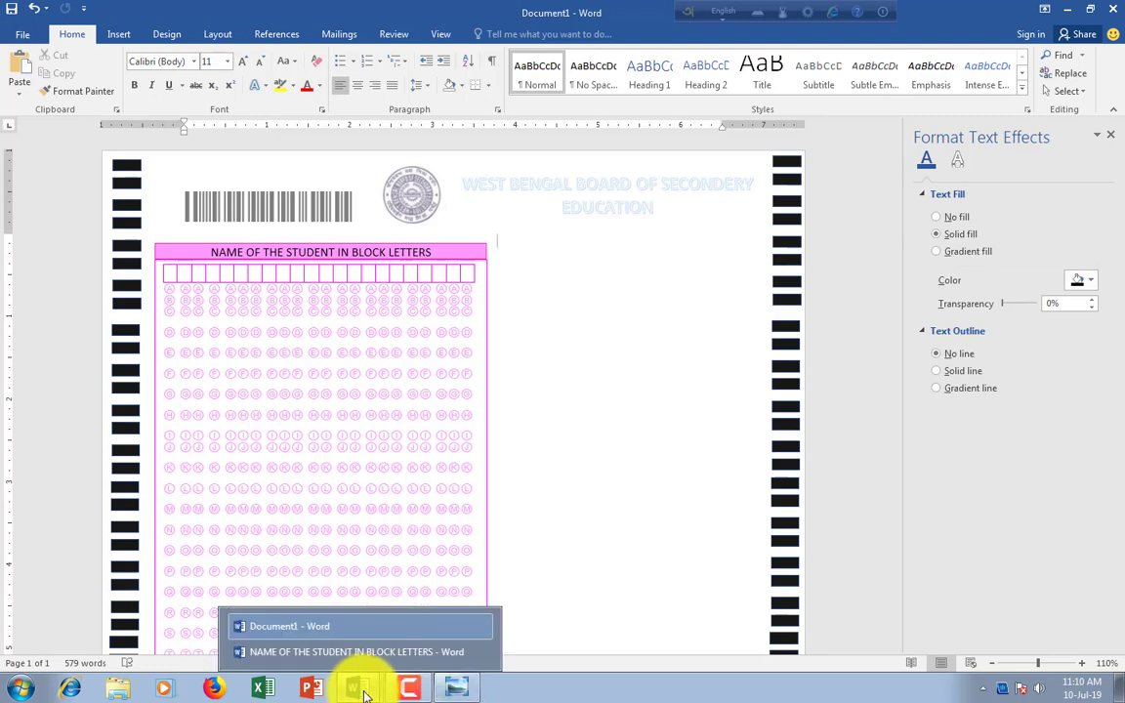
click(454, 689)
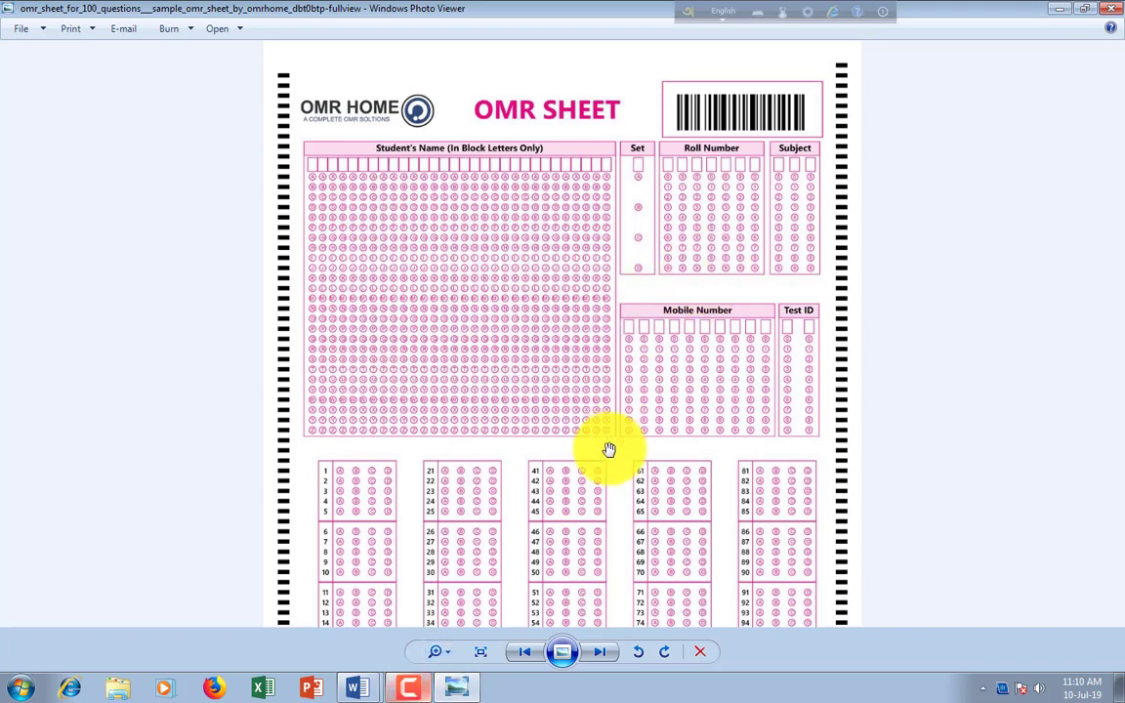
Review the finished OMR sheet's SET column, roll number grid and answer blocks 1–60, then return to Document1
mouse_move(358, 687)
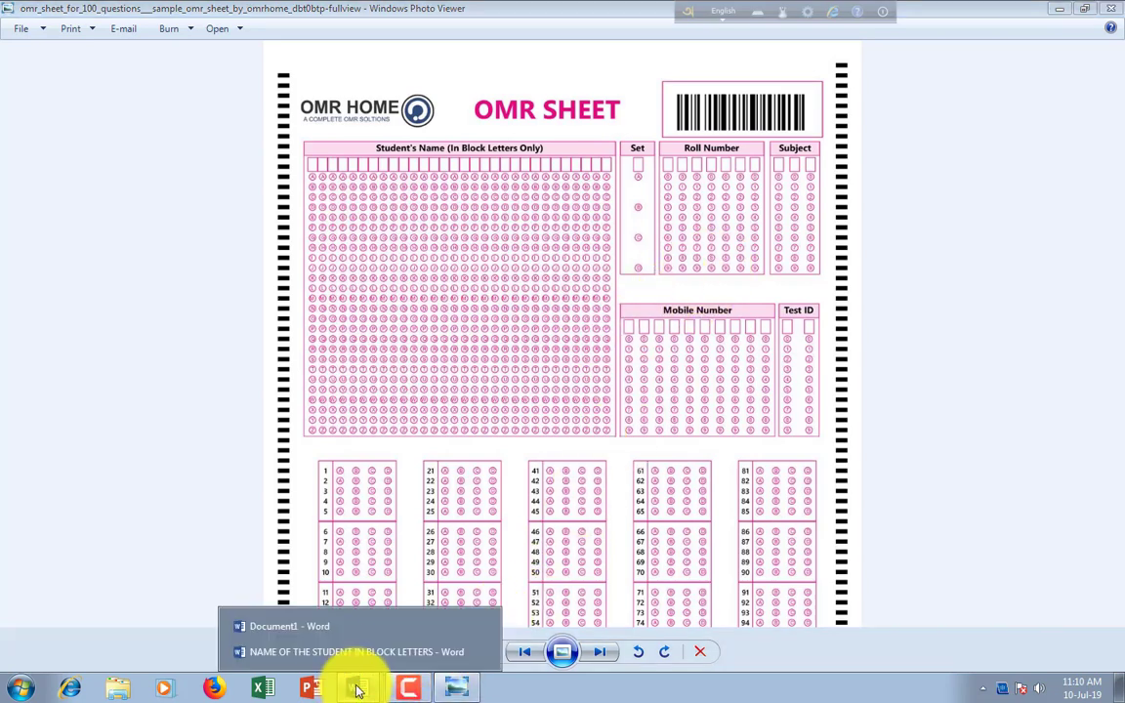
click(344, 658)
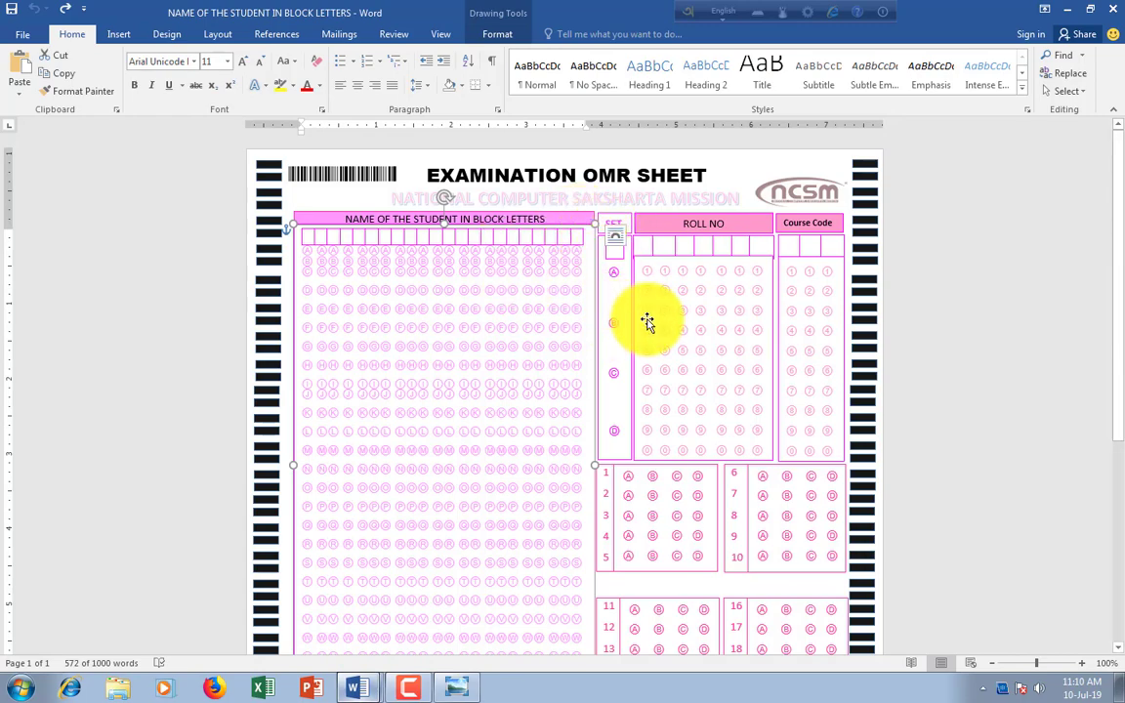
scroll(753, 427, down, 6)
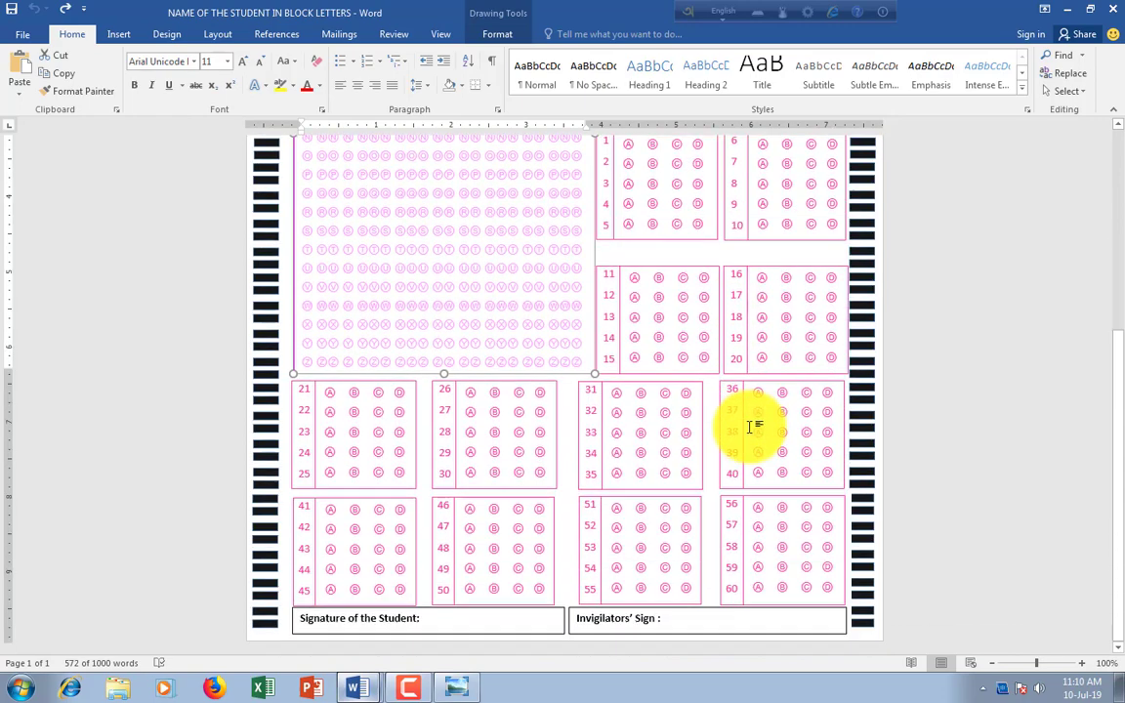
scroll(748, 427, up, 3)
scroll(747, 430, up, 3)
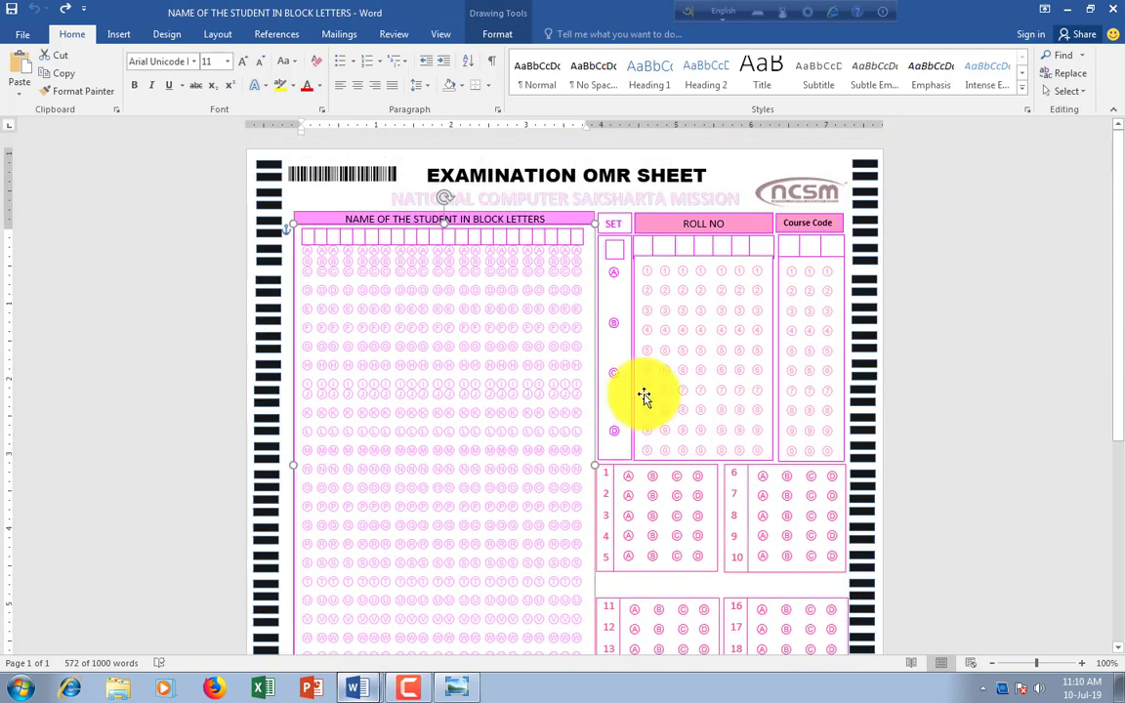
scroll(710, 324, down, 3)
scroll(713, 323, down, 3)
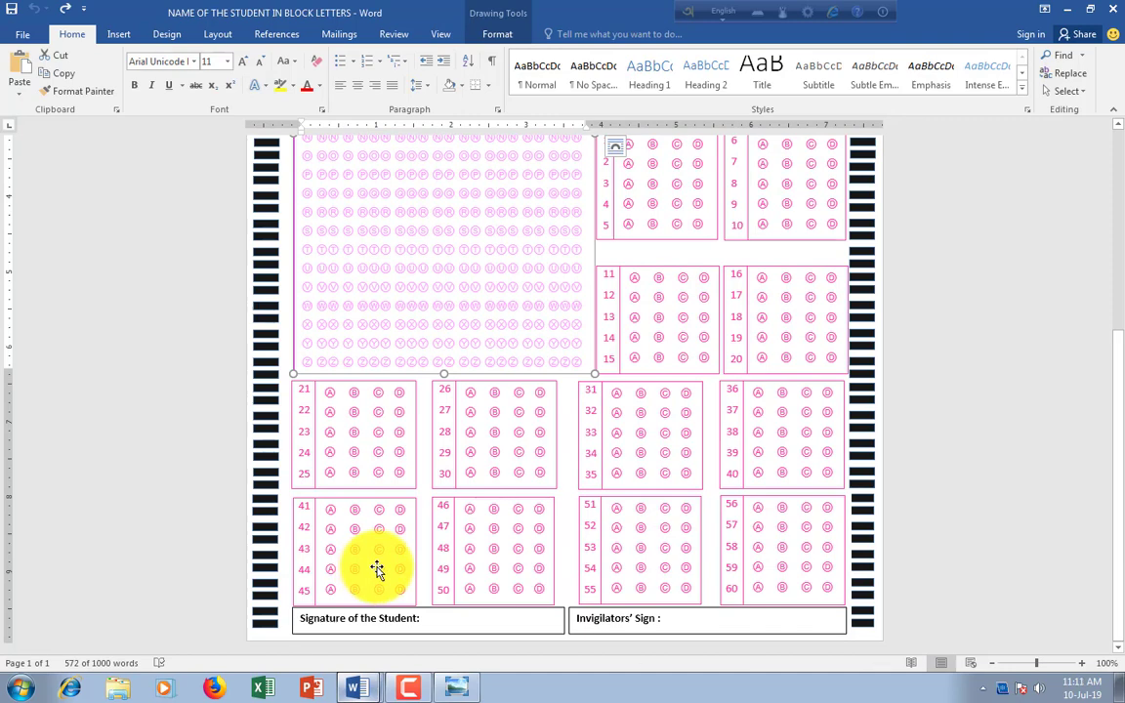
scroll(377, 569, up, 6)
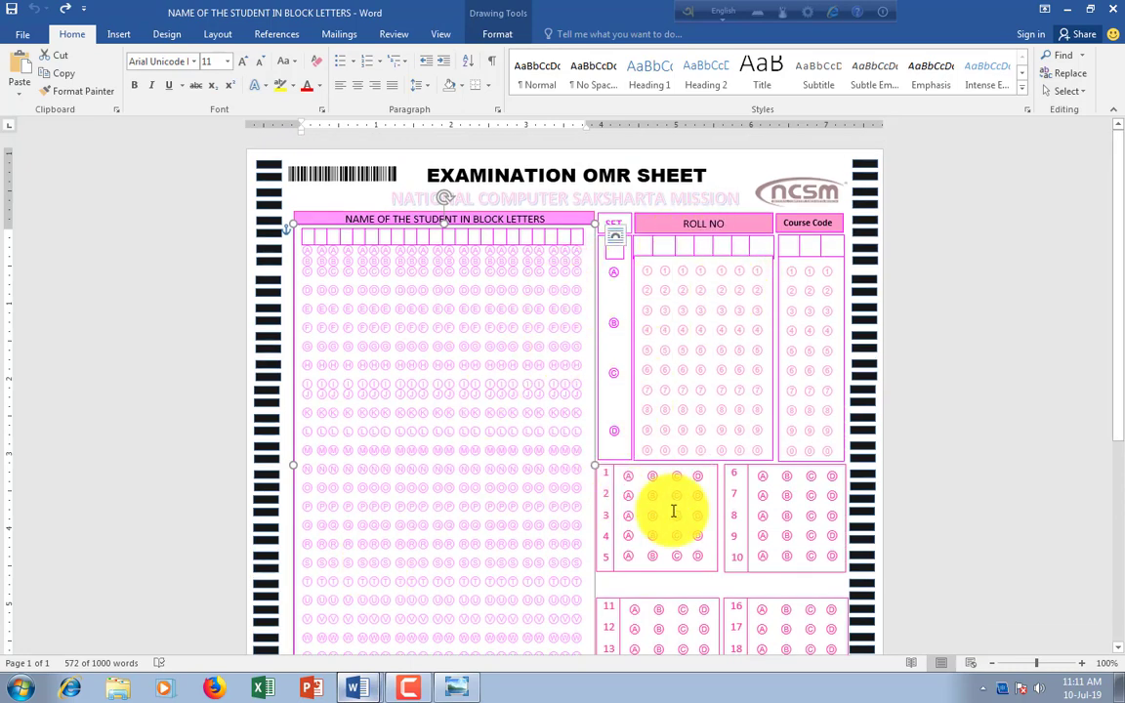
scroll(641, 480, down, 3)
scroll(646, 477, down, 3)
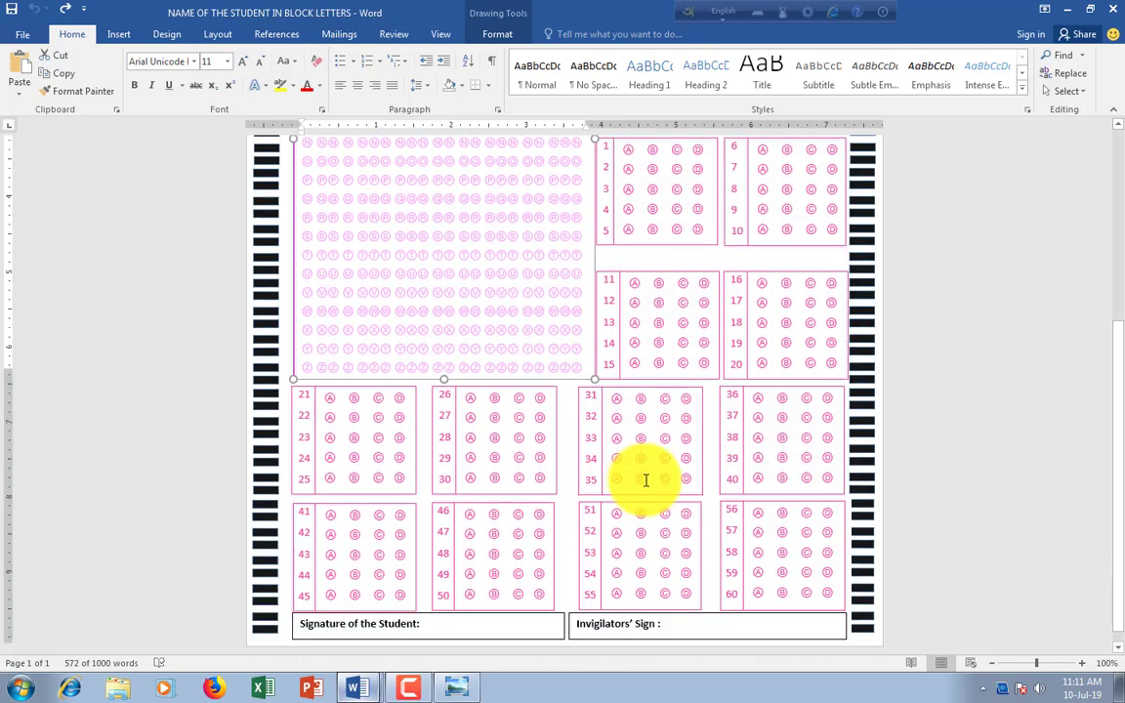
click(448, 690)
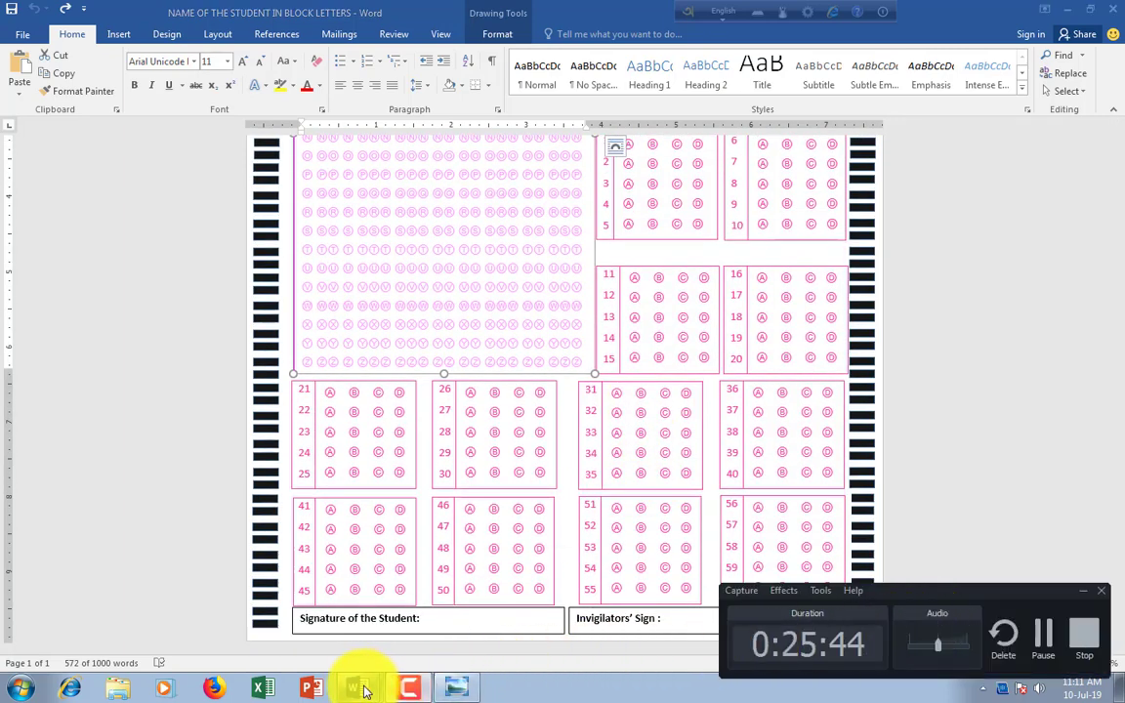
Return to Document1 after rechecking the sample OMR image, and bring up the Insert Text Box gallery
mouse_move(358, 685)
click(334, 624)
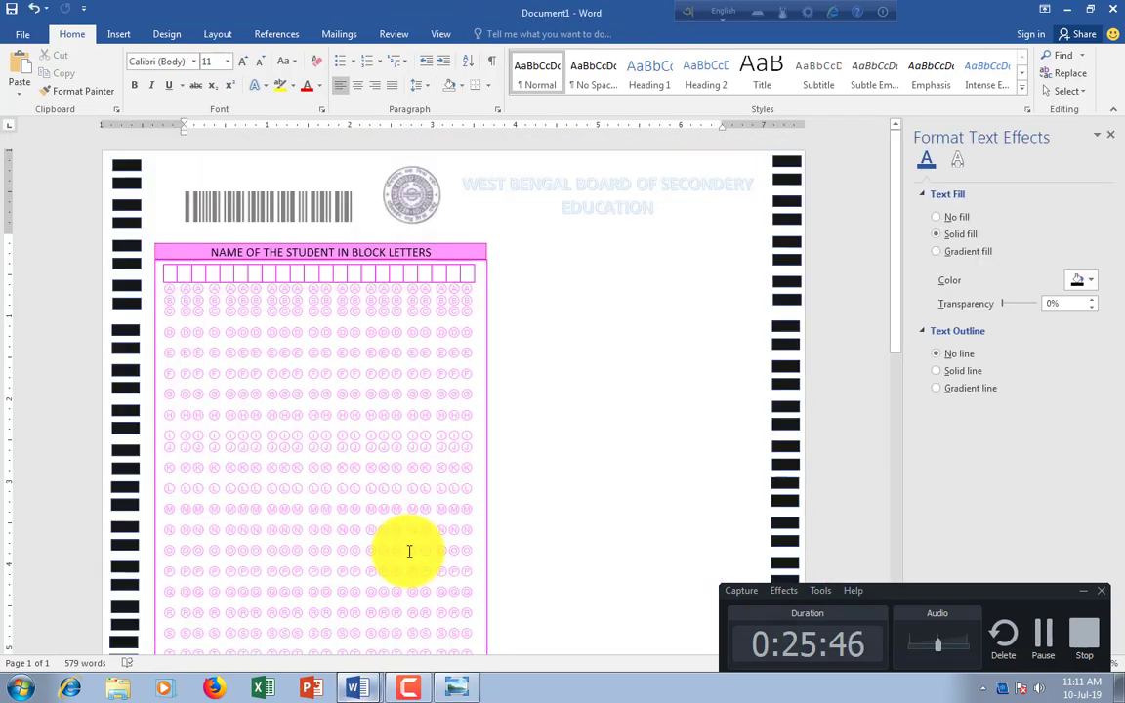
click(452, 686)
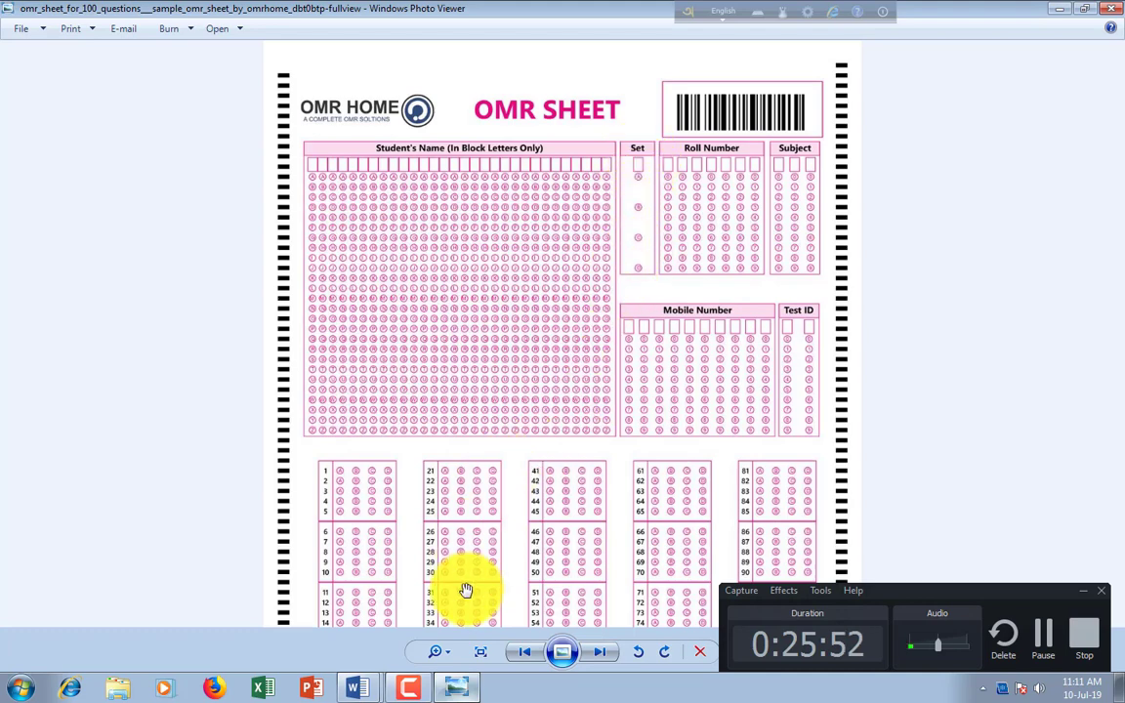
mouse_move(342, 674)
click(311, 630)
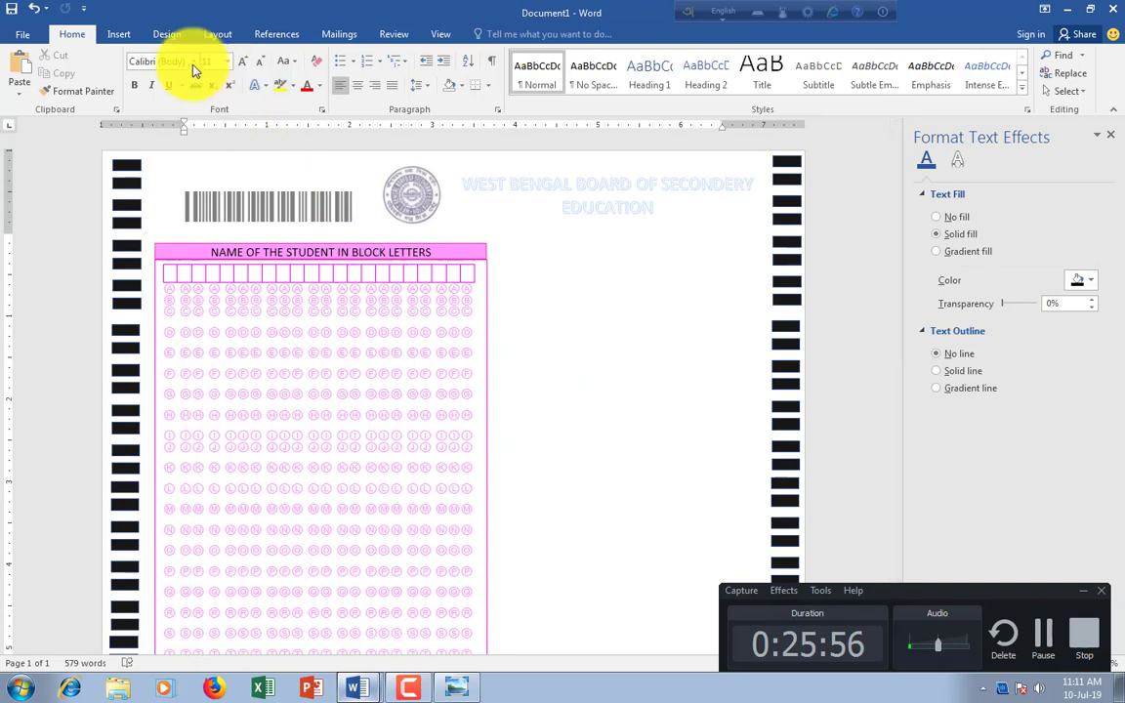
click(117, 37)
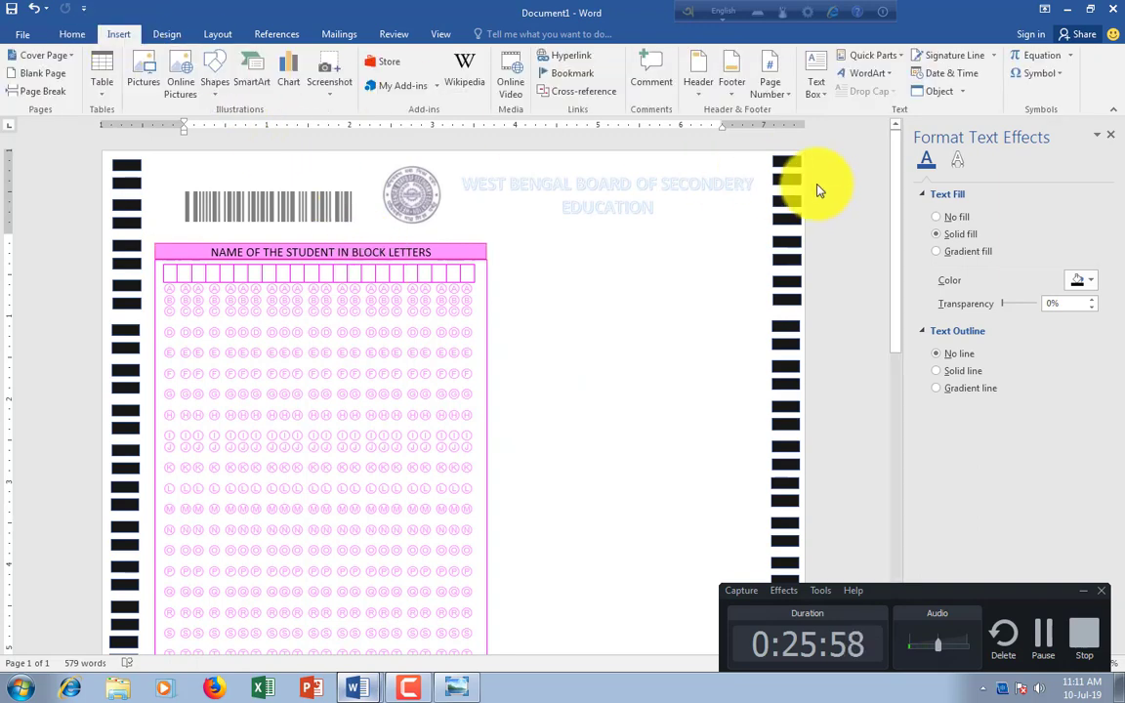
click(823, 96)
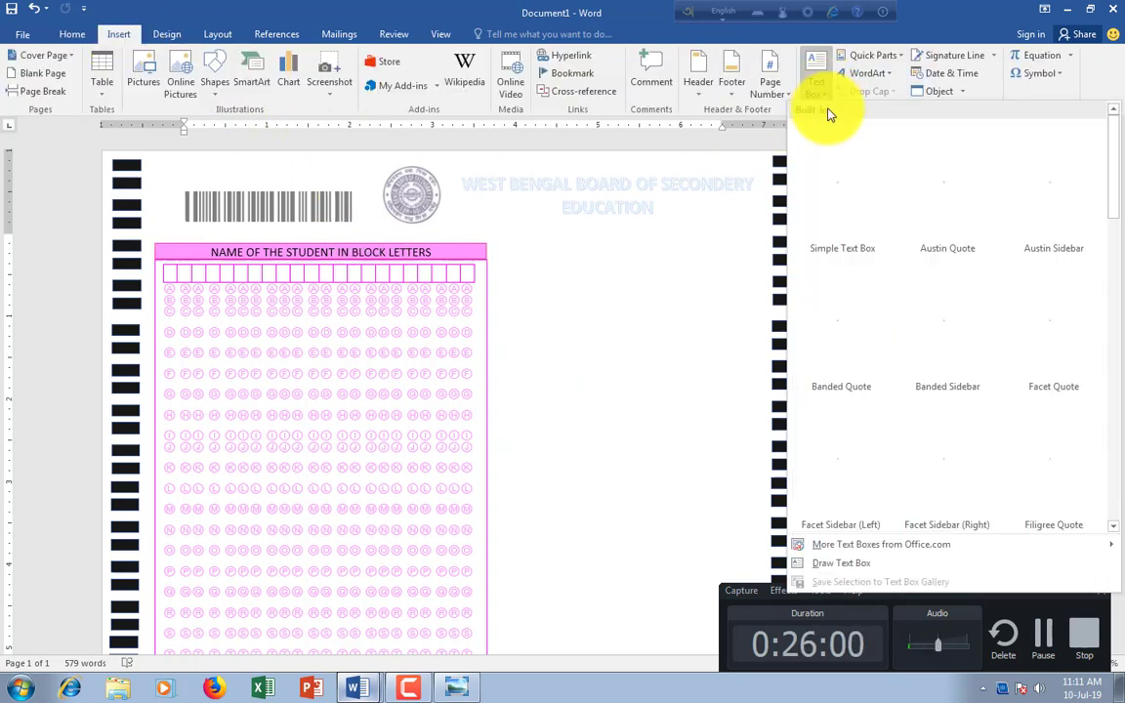
Draw a small text box just right of the NAME OF THE STUDENT IN BLOCK LETTERS heading
click(824, 569)
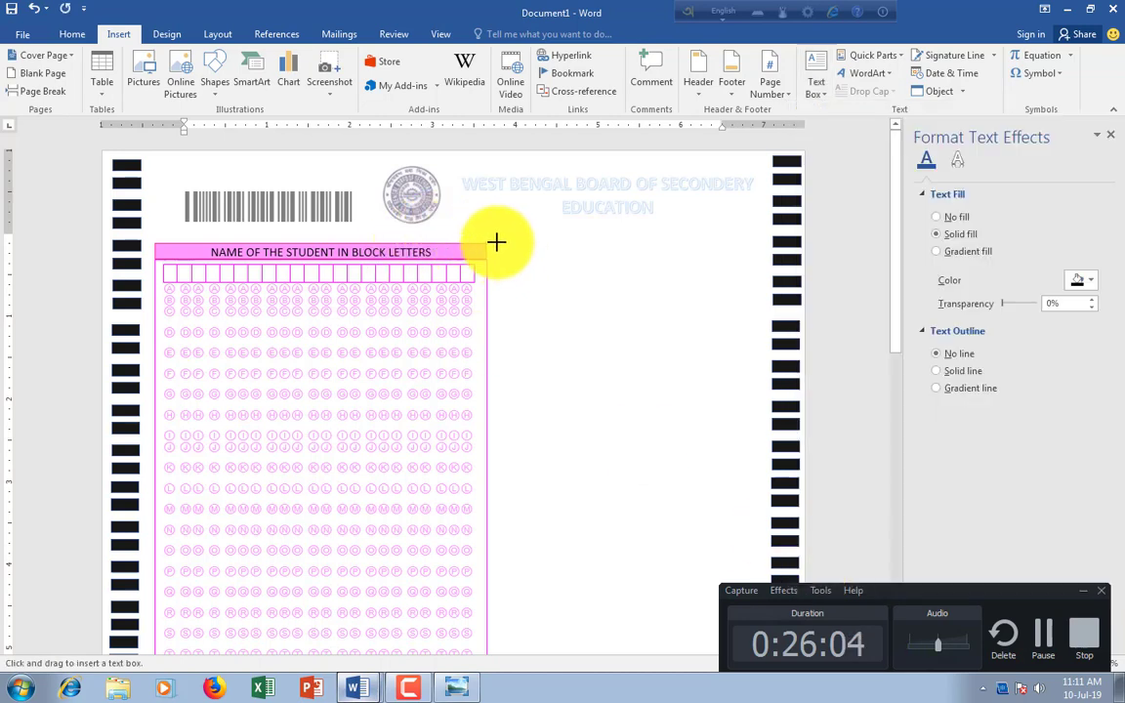
drag(496, 241, 544, 257)
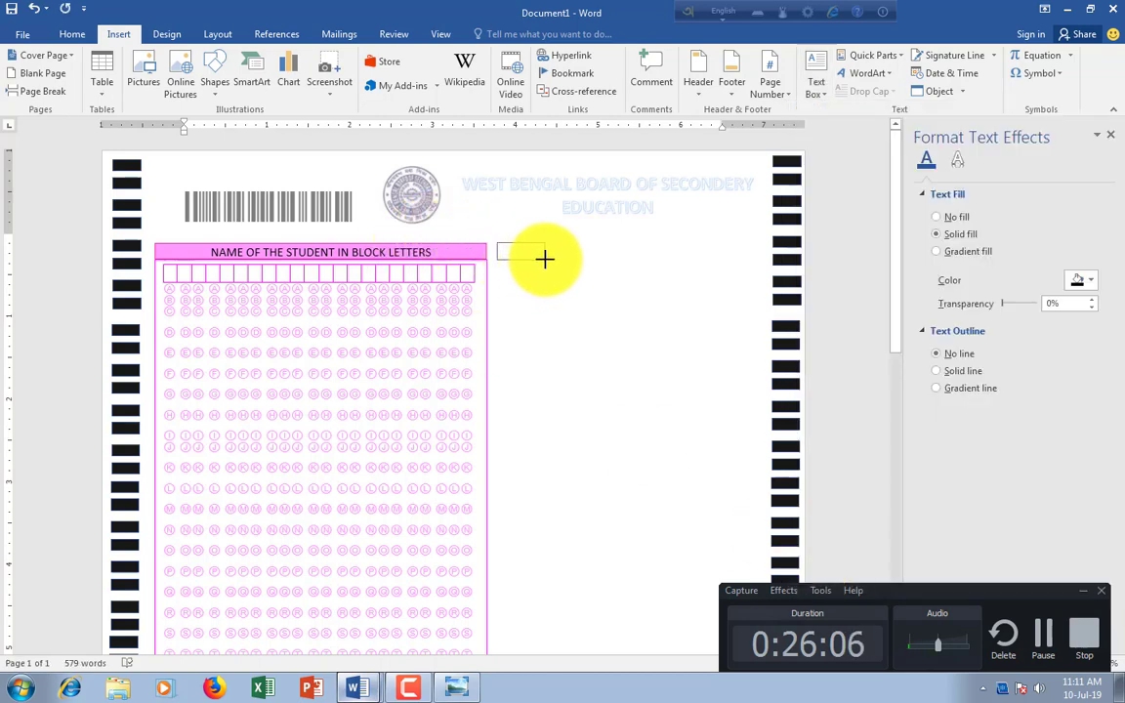
Glance at the reference OMR sheet image, then go back to the Word answer sheet
click(454, 690)
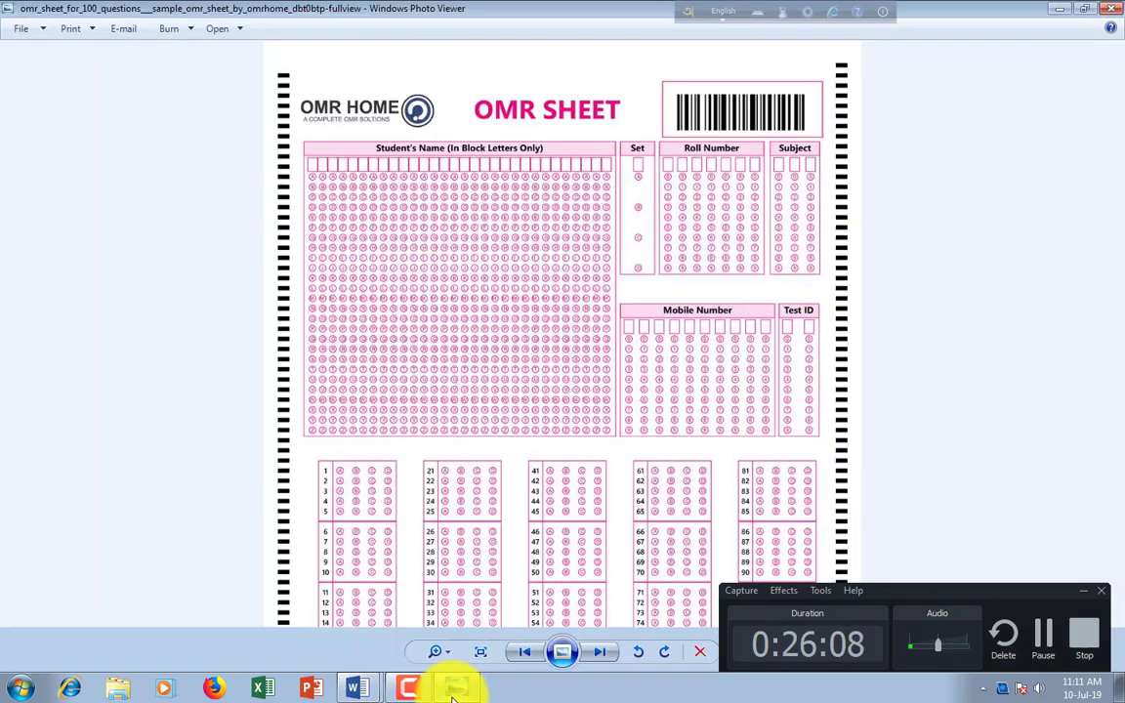
click(451, 685)
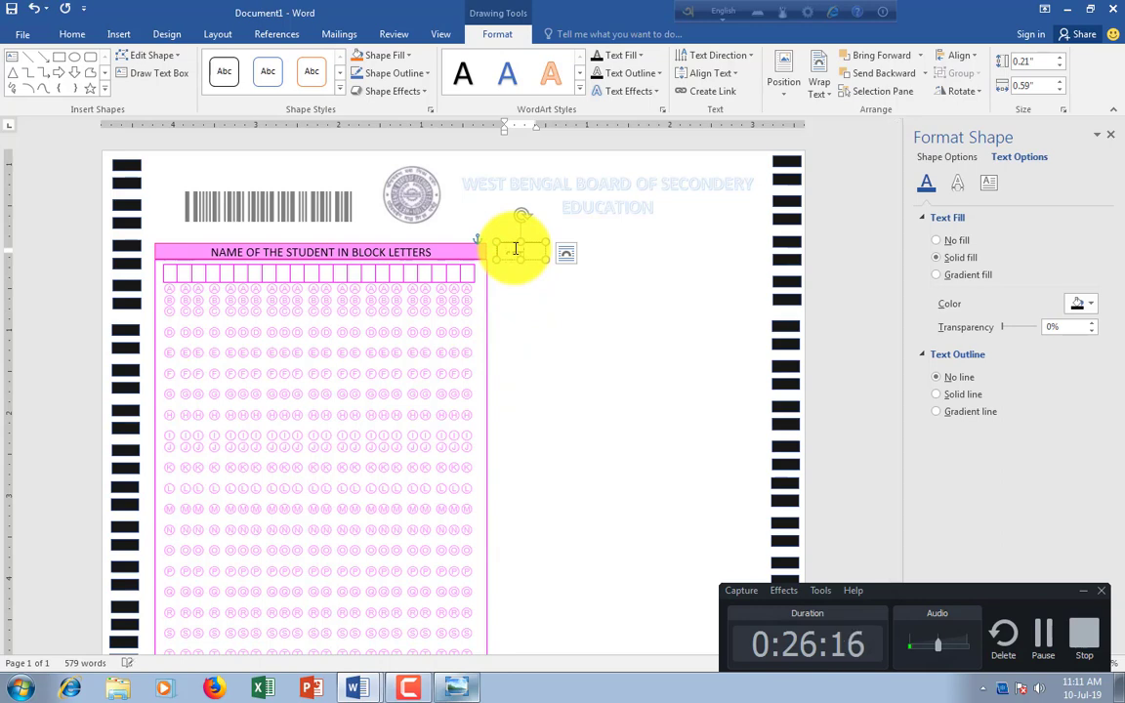
Type SET into the small box and set it to 10-point font
text(SET)
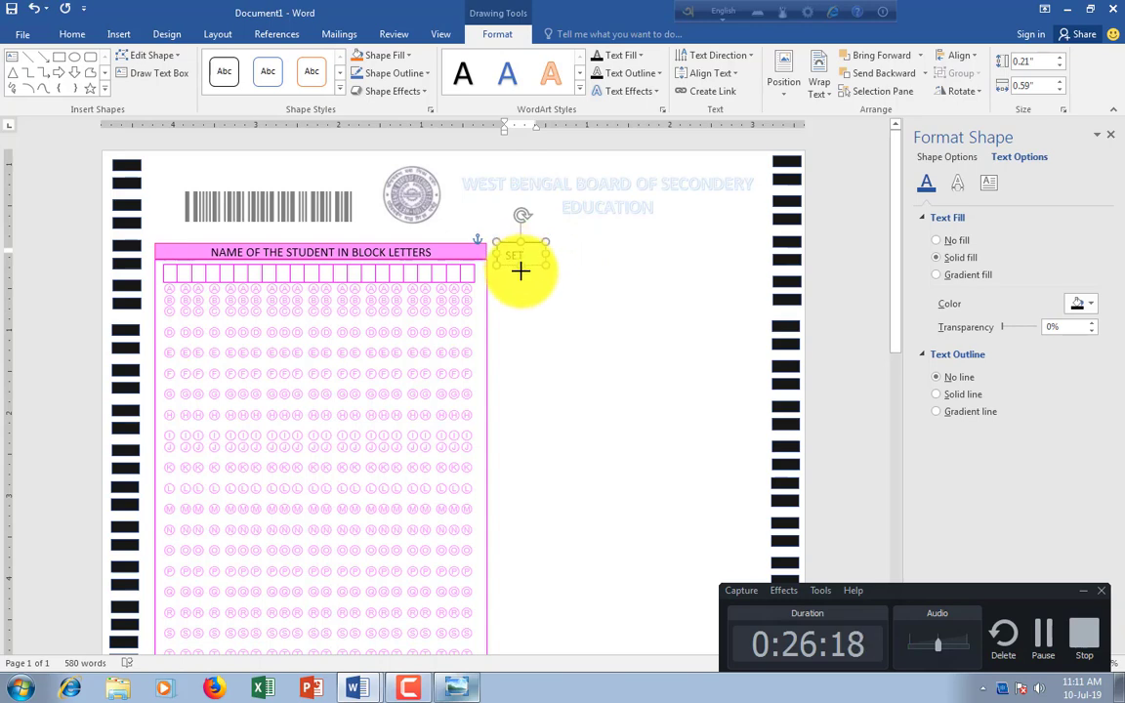
click(529, 258)
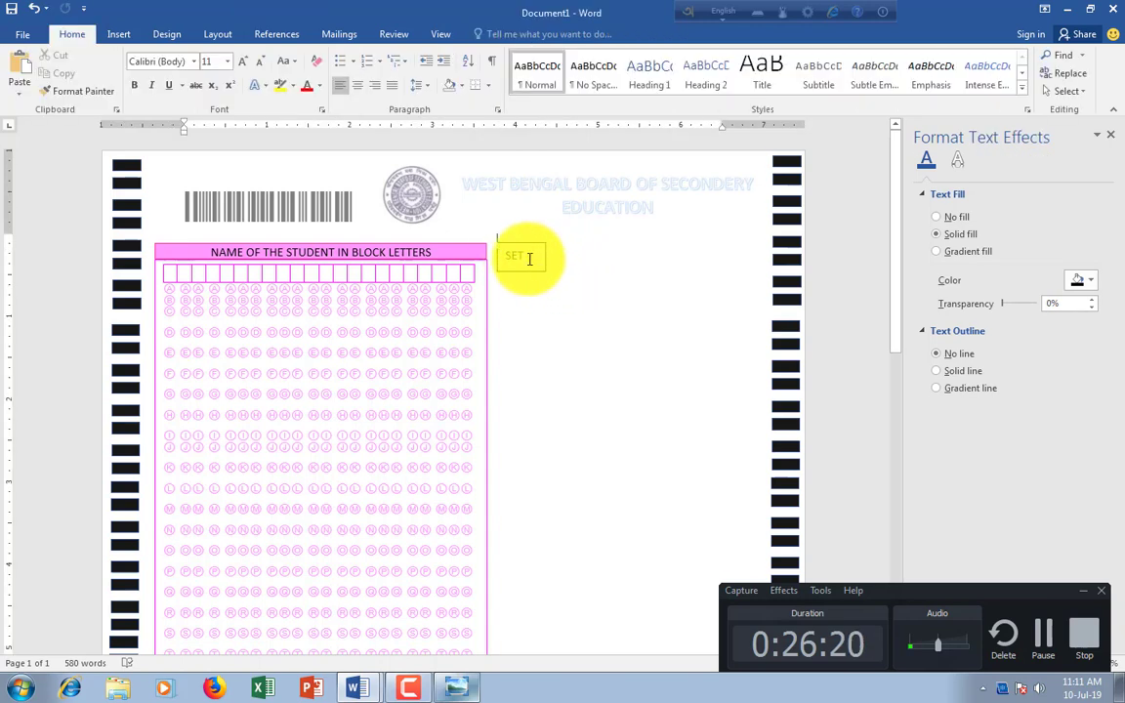
click(496, 257)
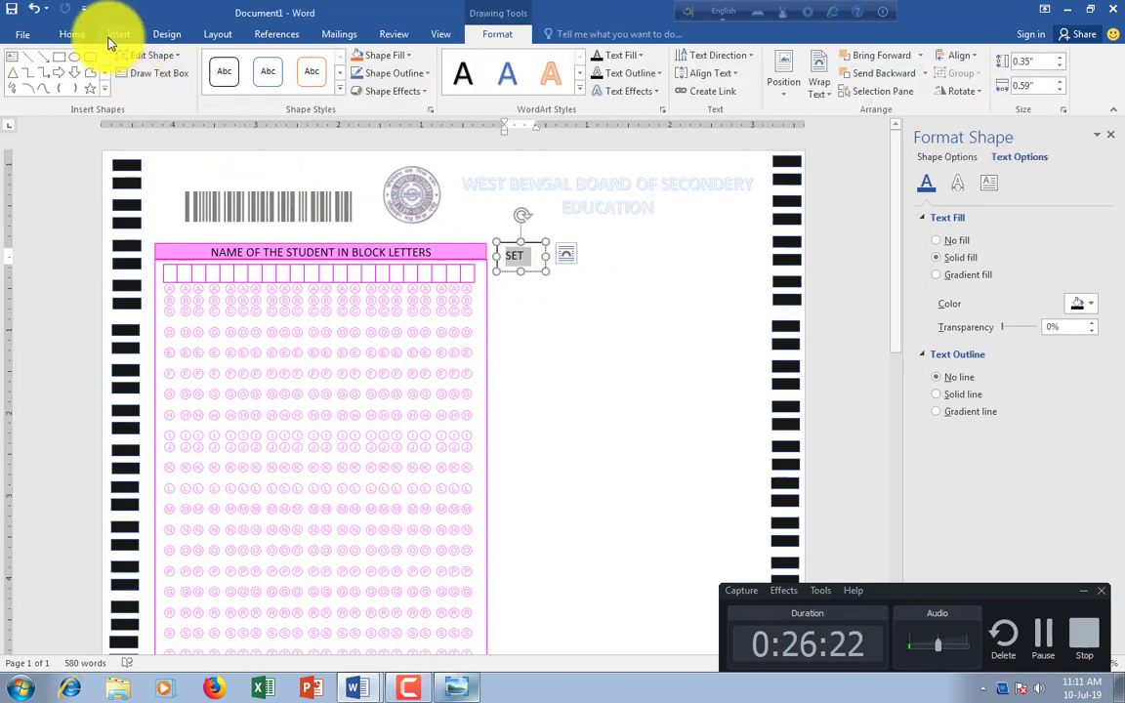
click(73, 36)
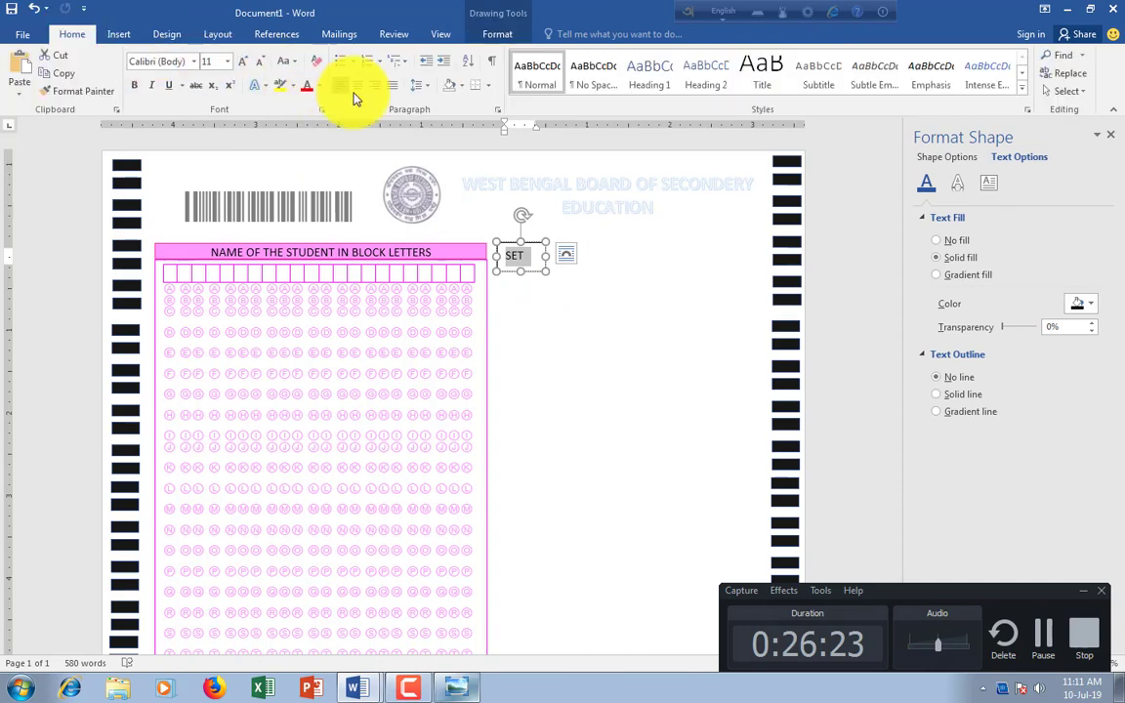
click(523, 272)
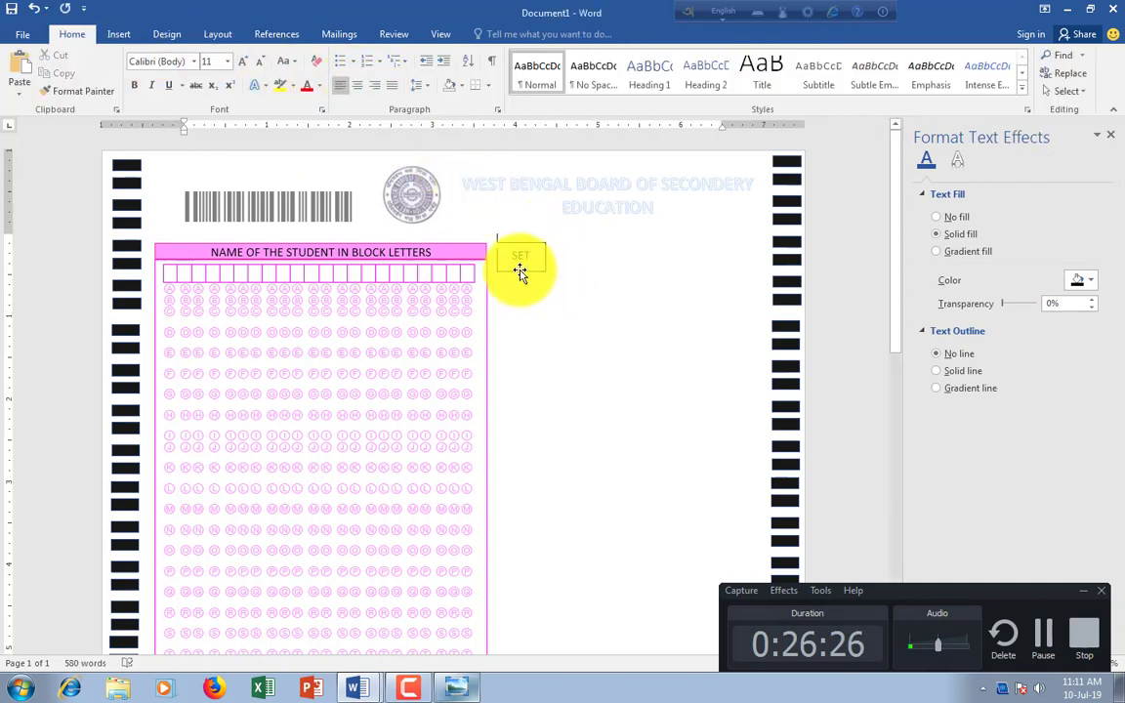
click(520, 271)
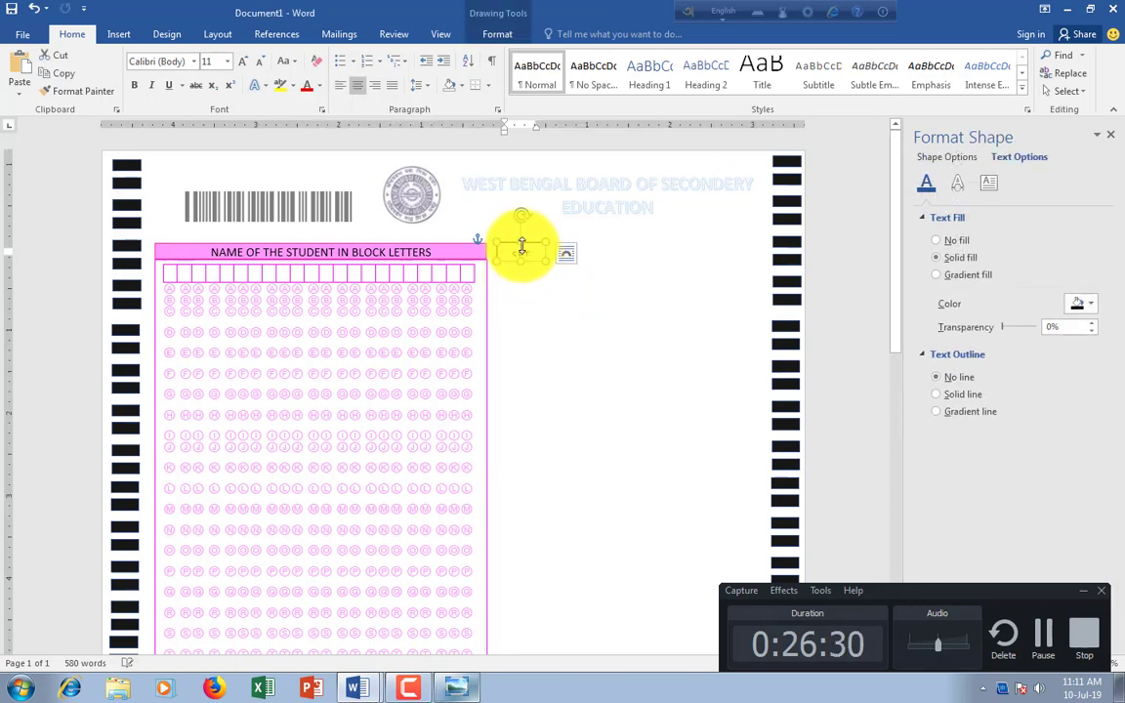
double_click(520, 253)
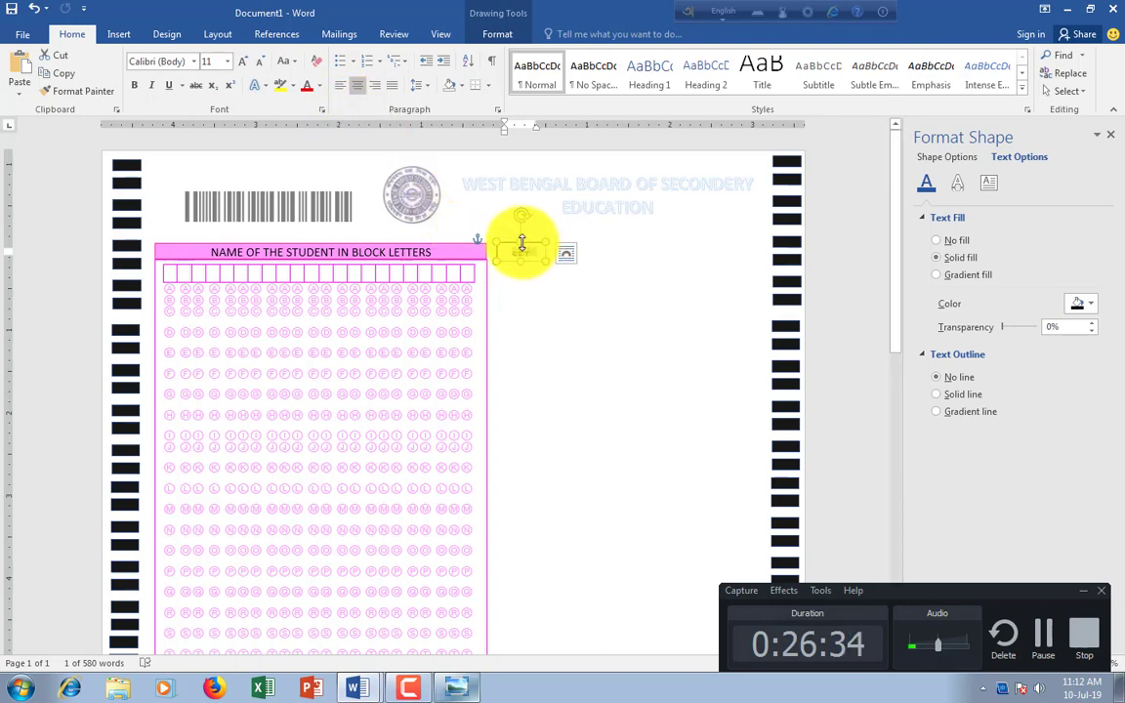
click(227, 61)
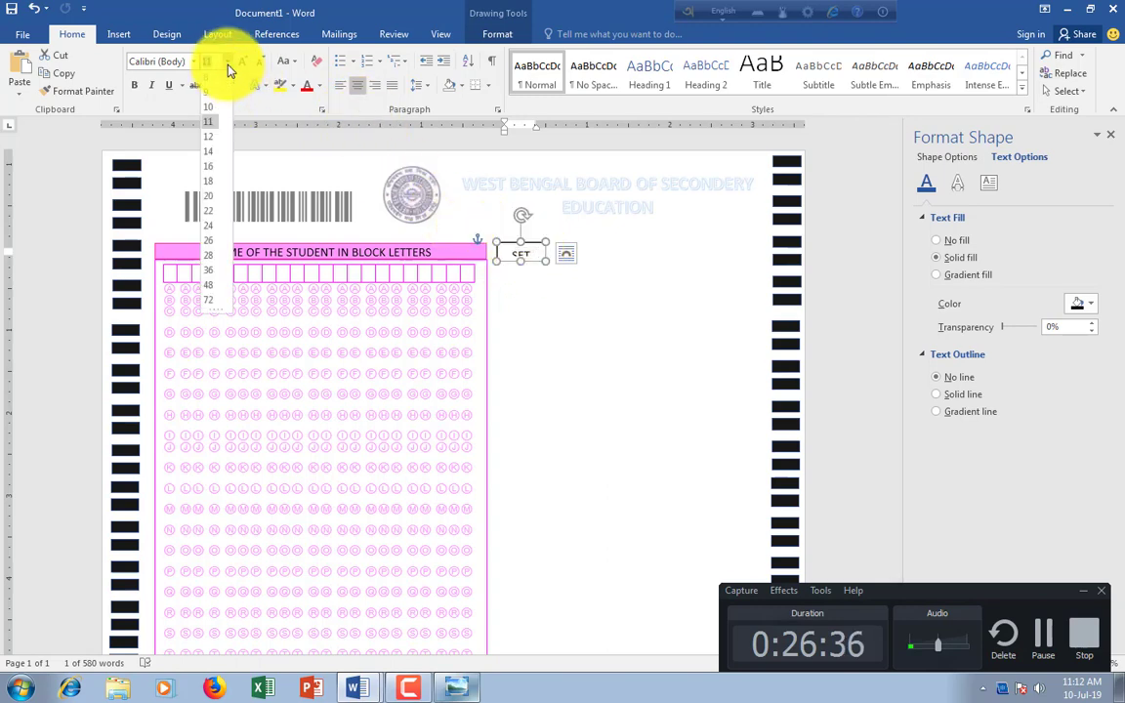
click(216, 113)
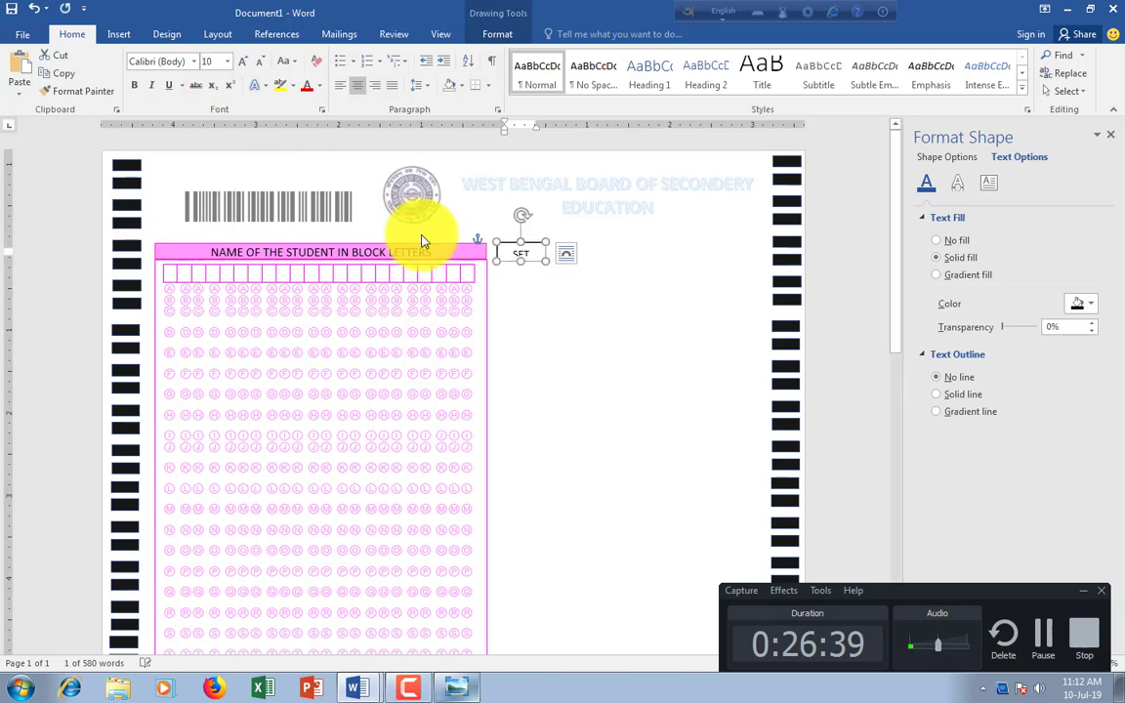
Reselect the SET text and apply the pink recent font colour
double_click(533, 252)
key(Delete)
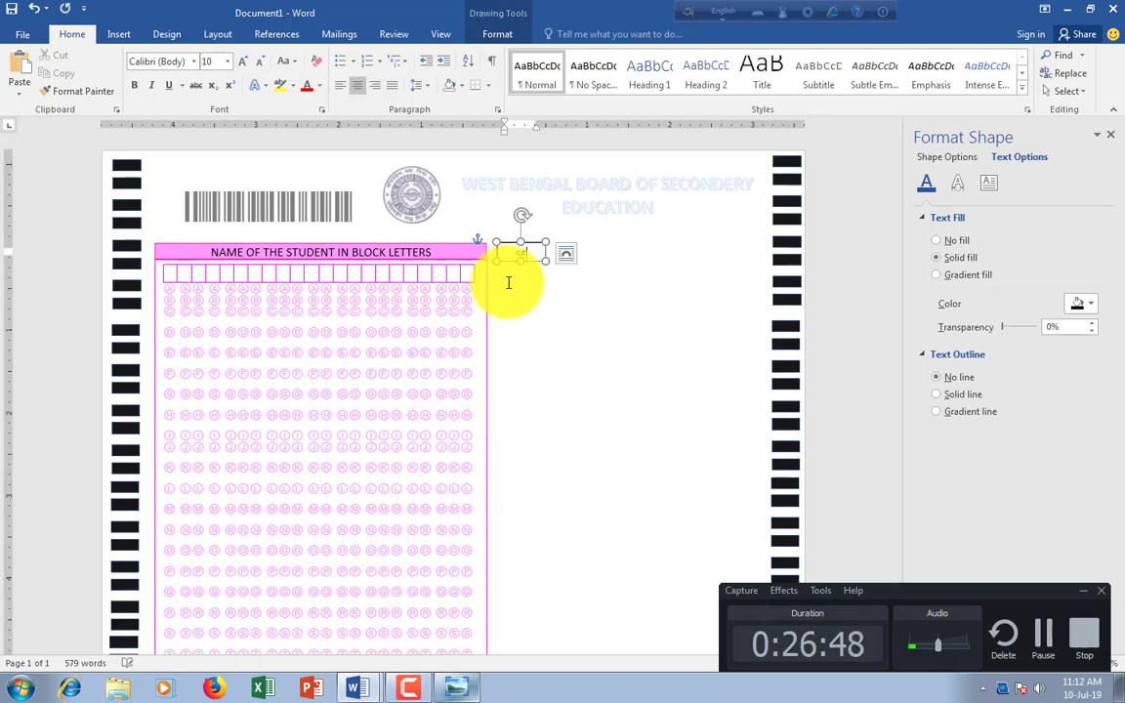
click(520, 262)
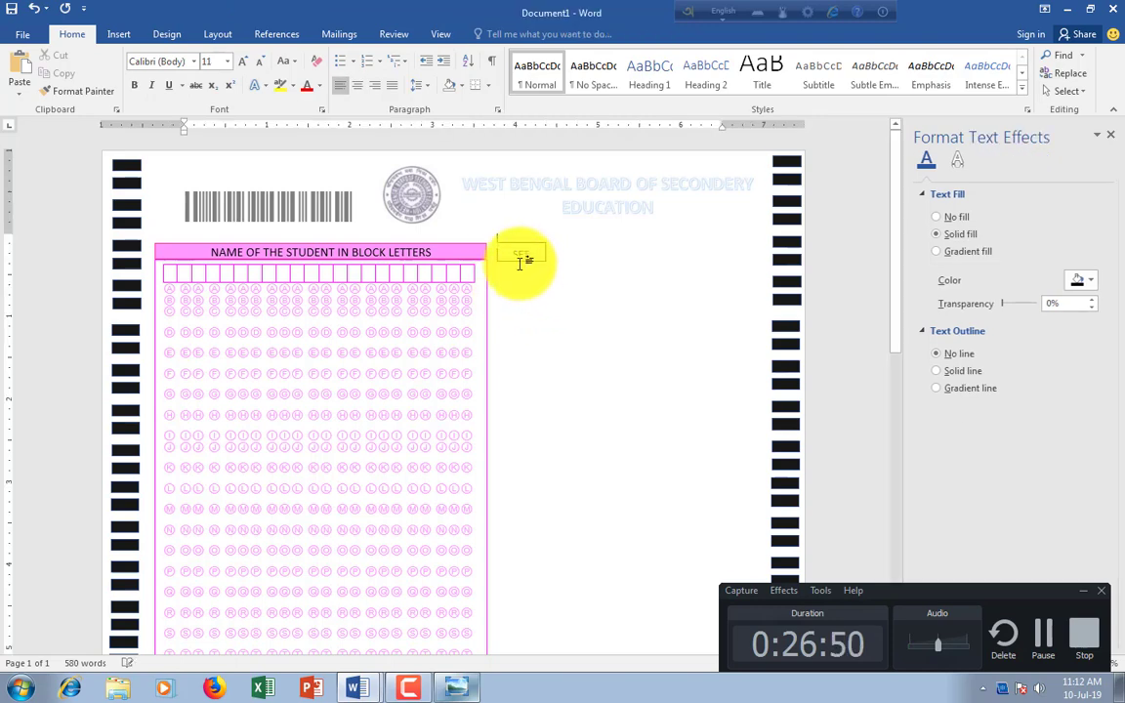
click(521, 262)
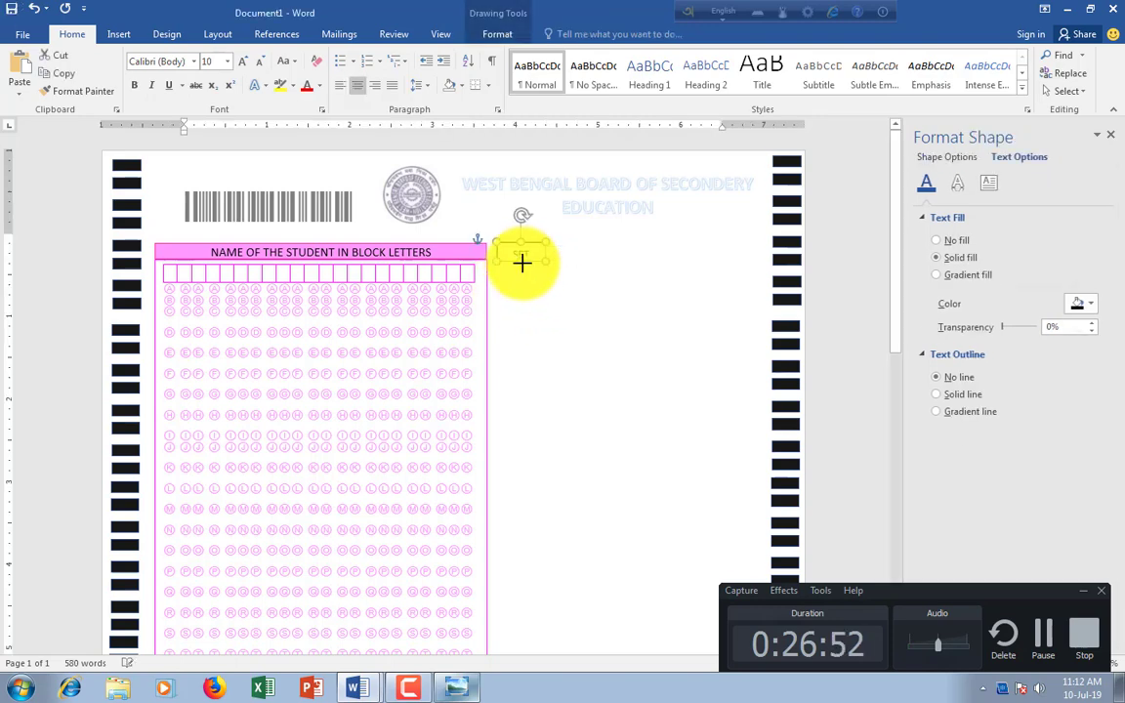
click(523, 256)
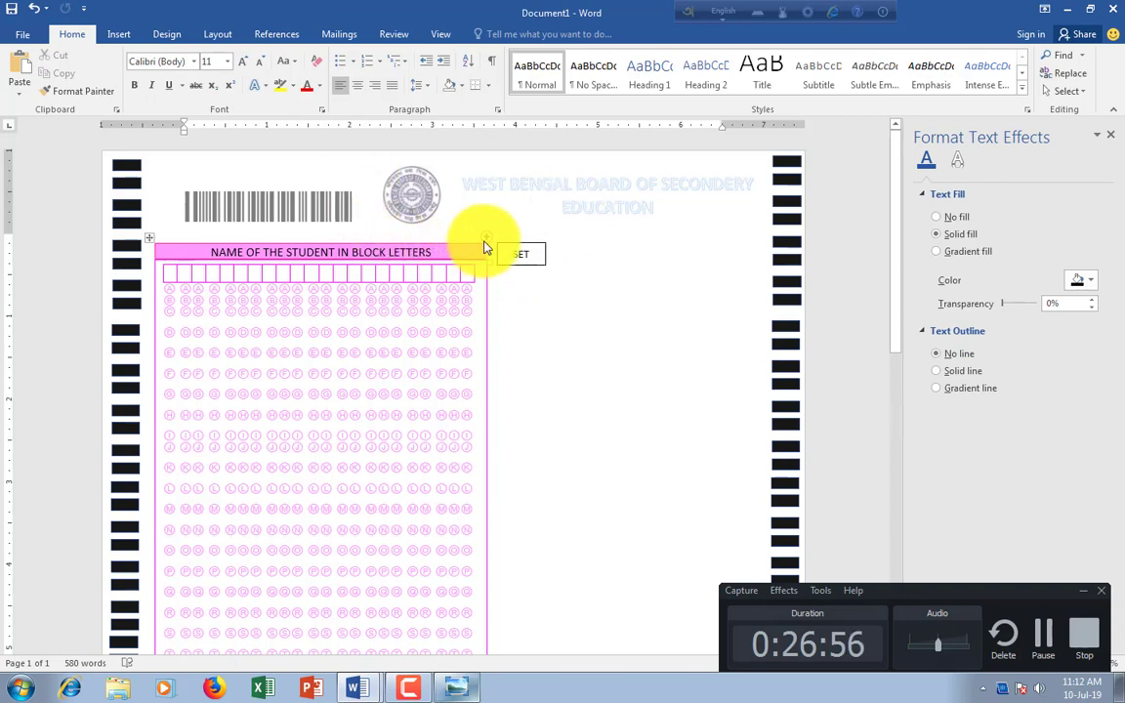
double_click(517, 254)
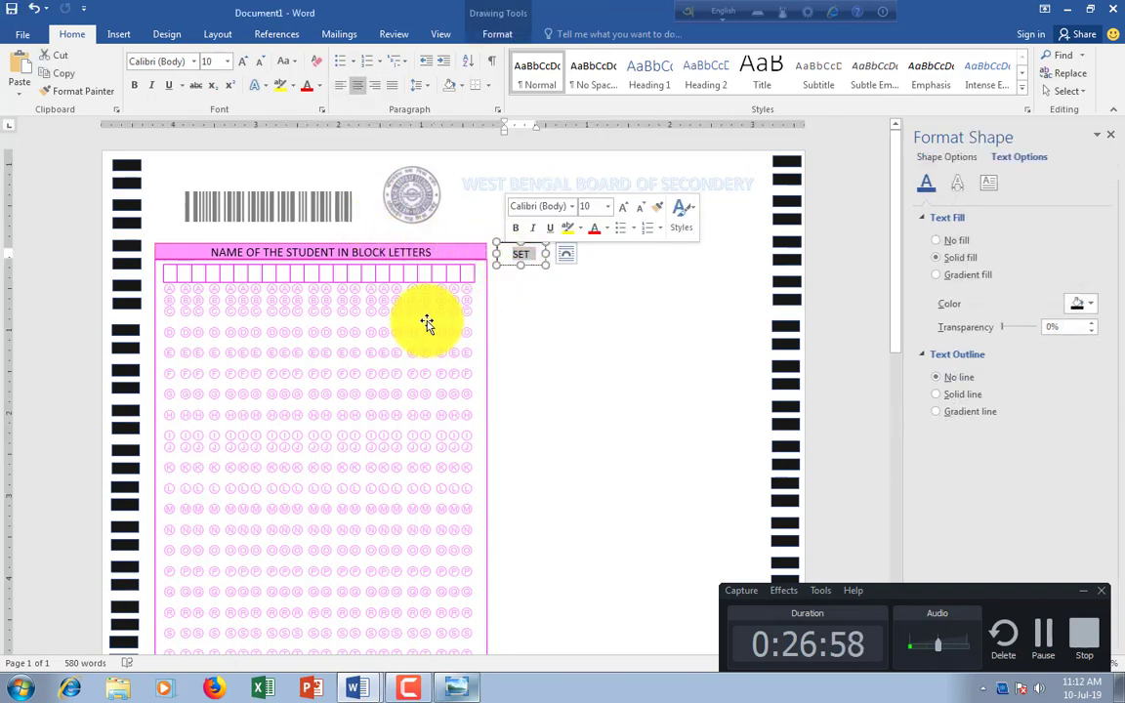
click(318, 86)
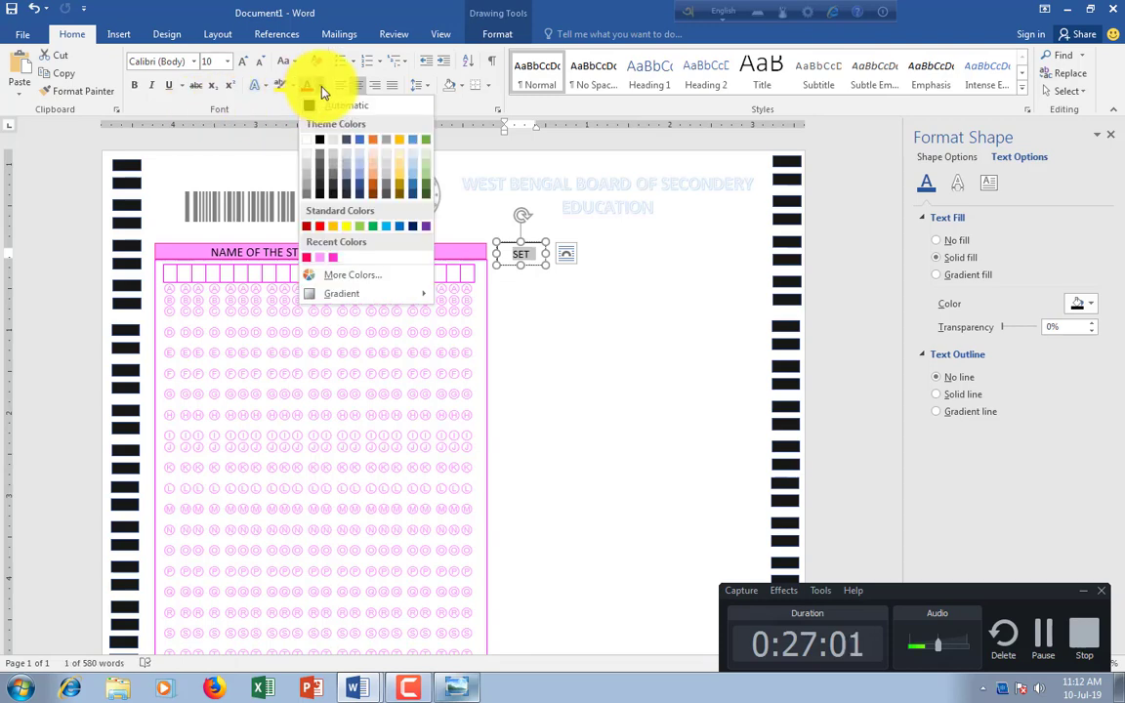
click(321, 258)
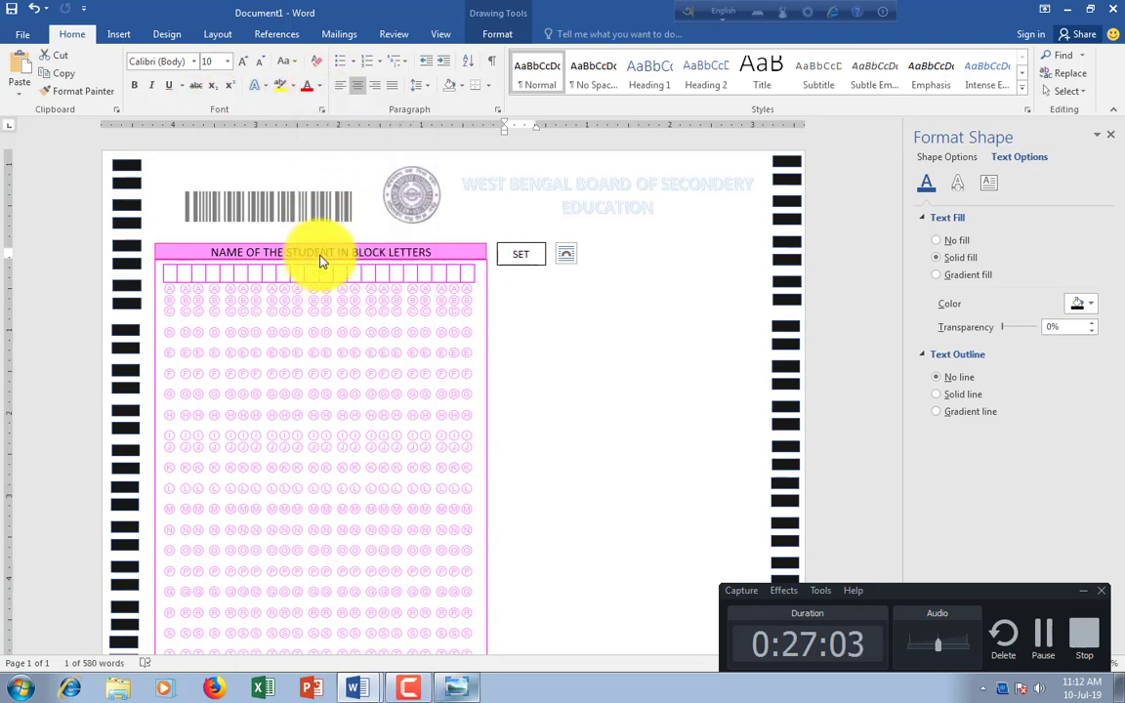
In Format Shape, give the SET box a pink outline and a solid pink fill
right_click(510, 245)
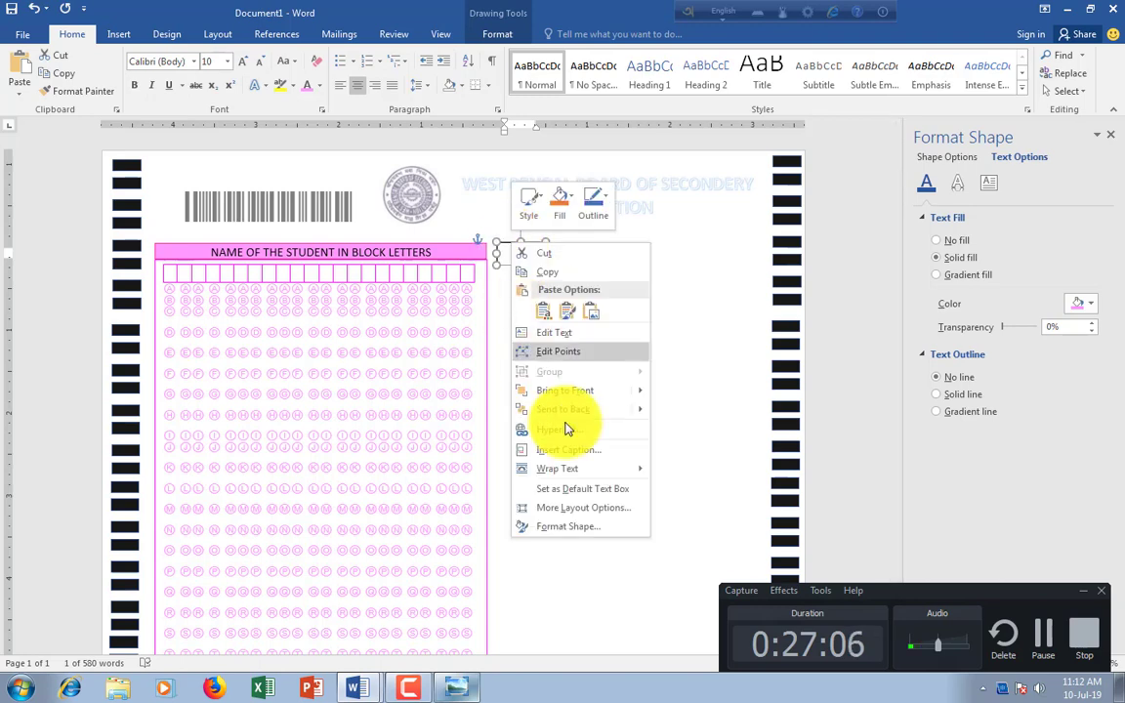
click(563, 535)
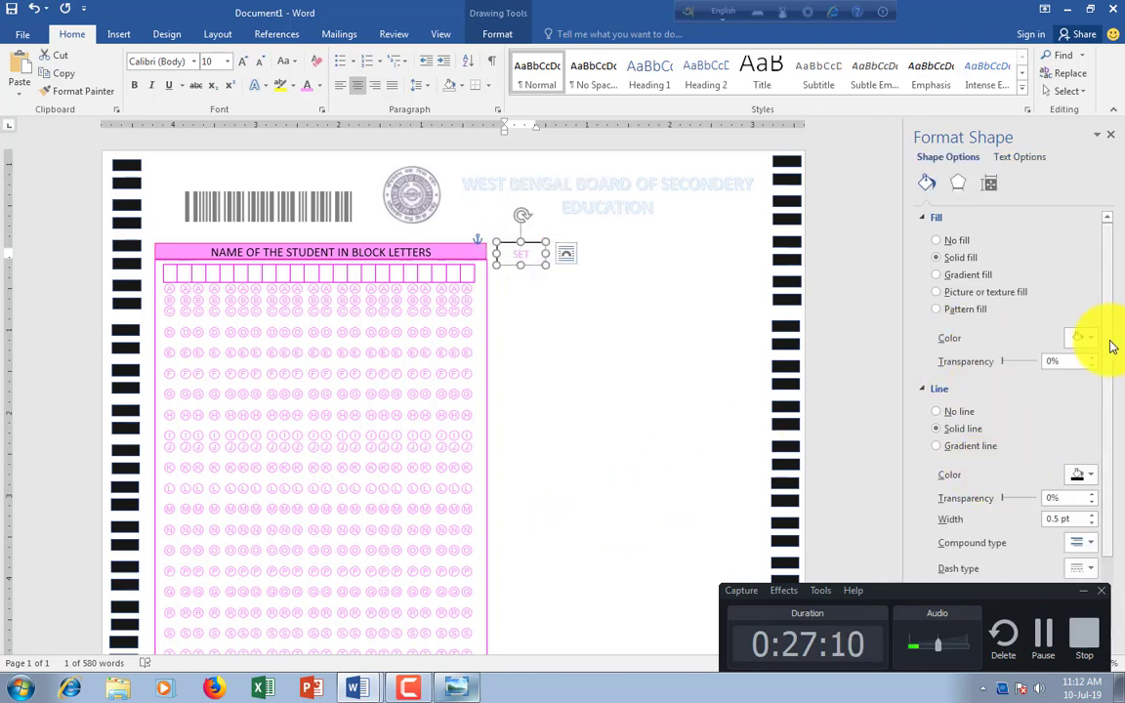
scroll(1110, 366, down, 1)
scroll(1110, 371, down, 2)
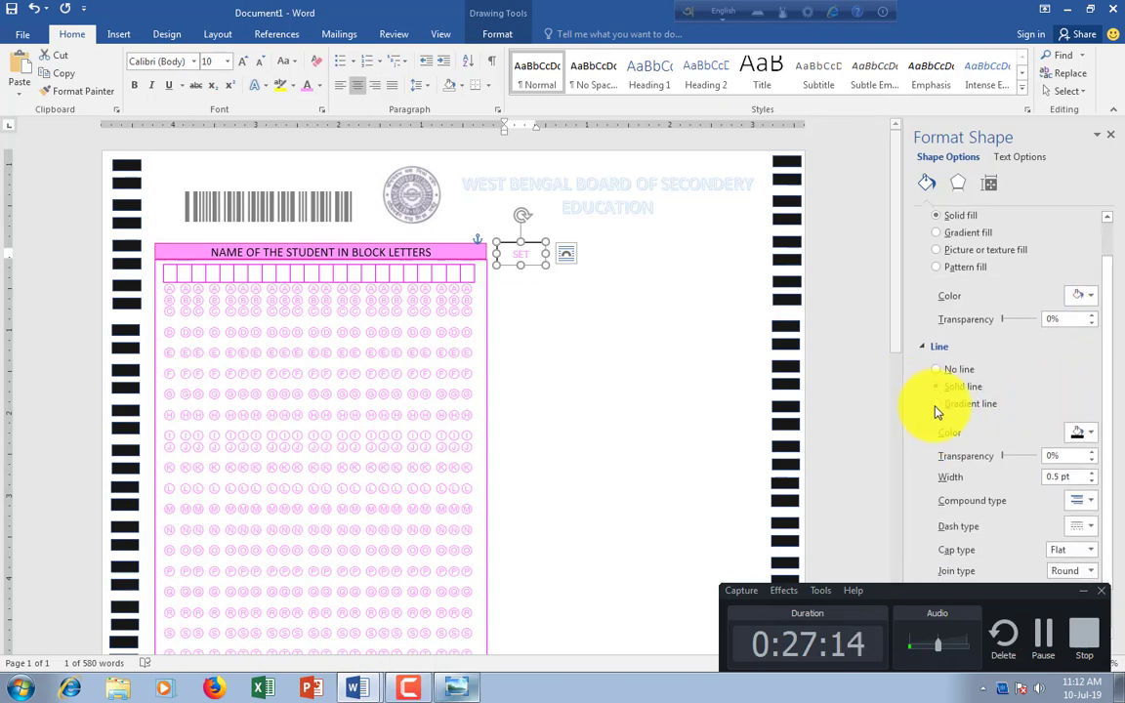
click(1080, 431)
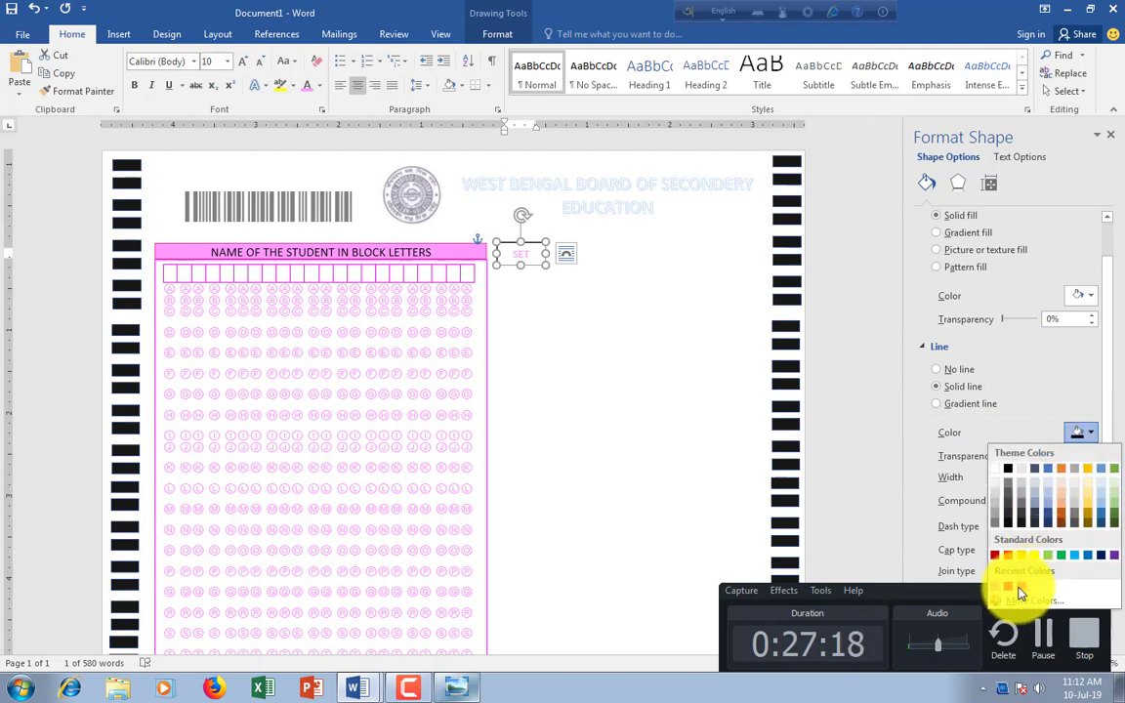
click(1018, 588)
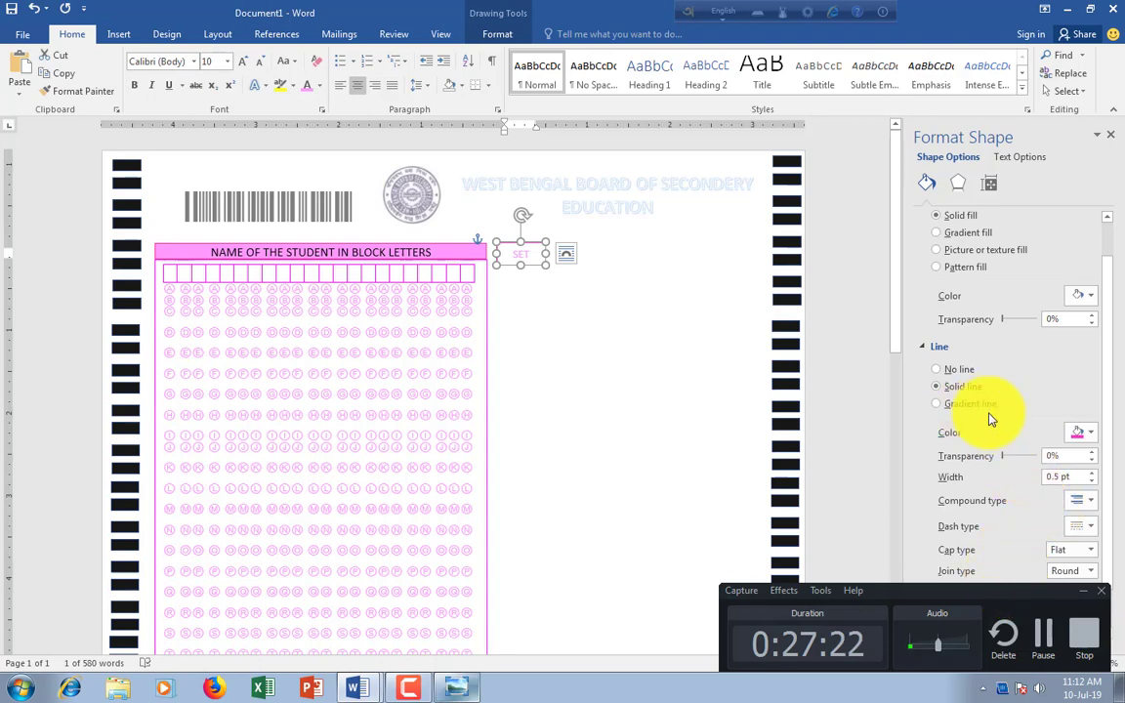
scroll(1108, 361, down, 2)
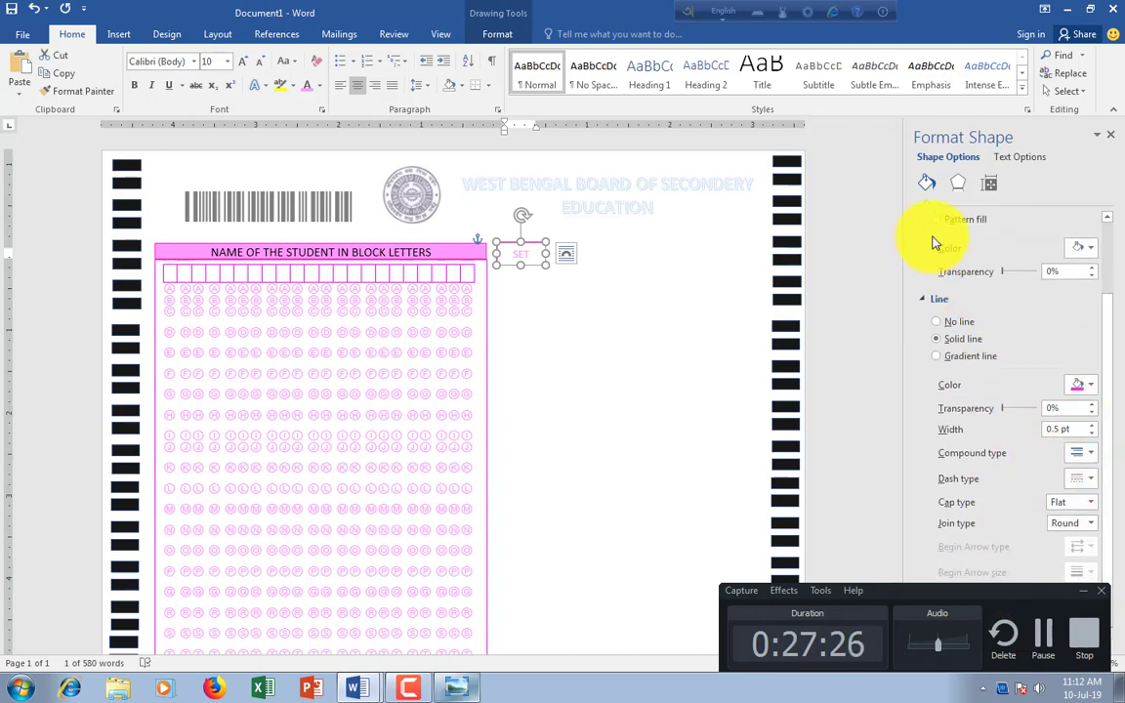
scroll(1098, 332, up, 4)
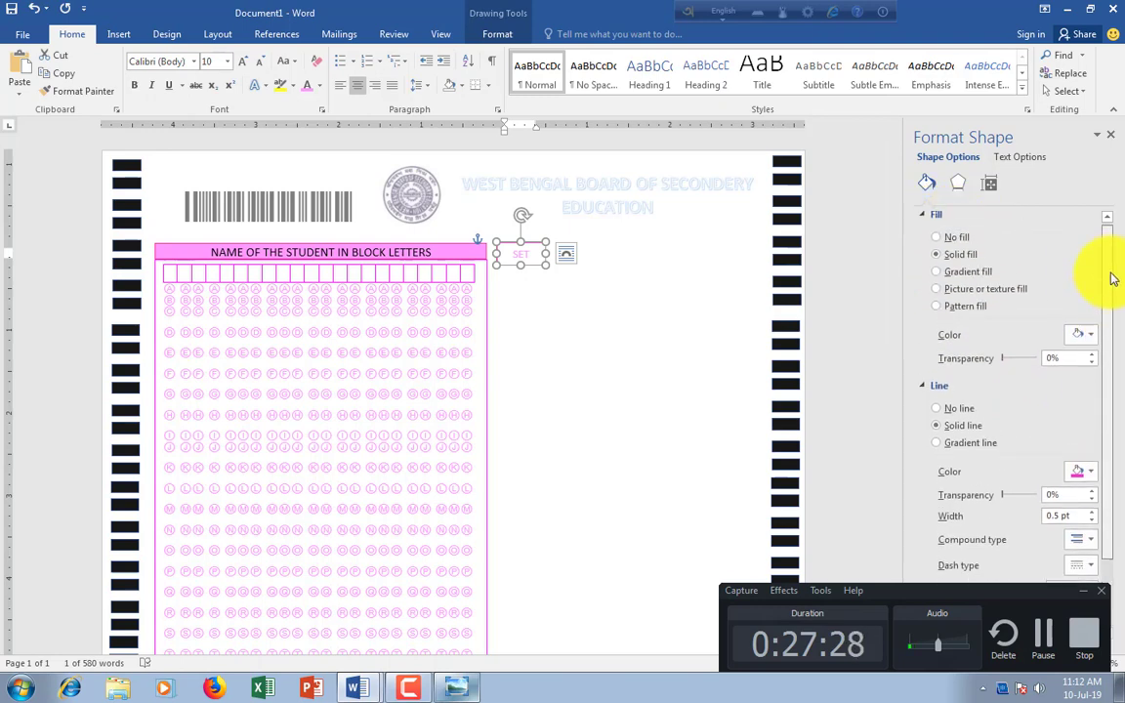
click(1084, 338)
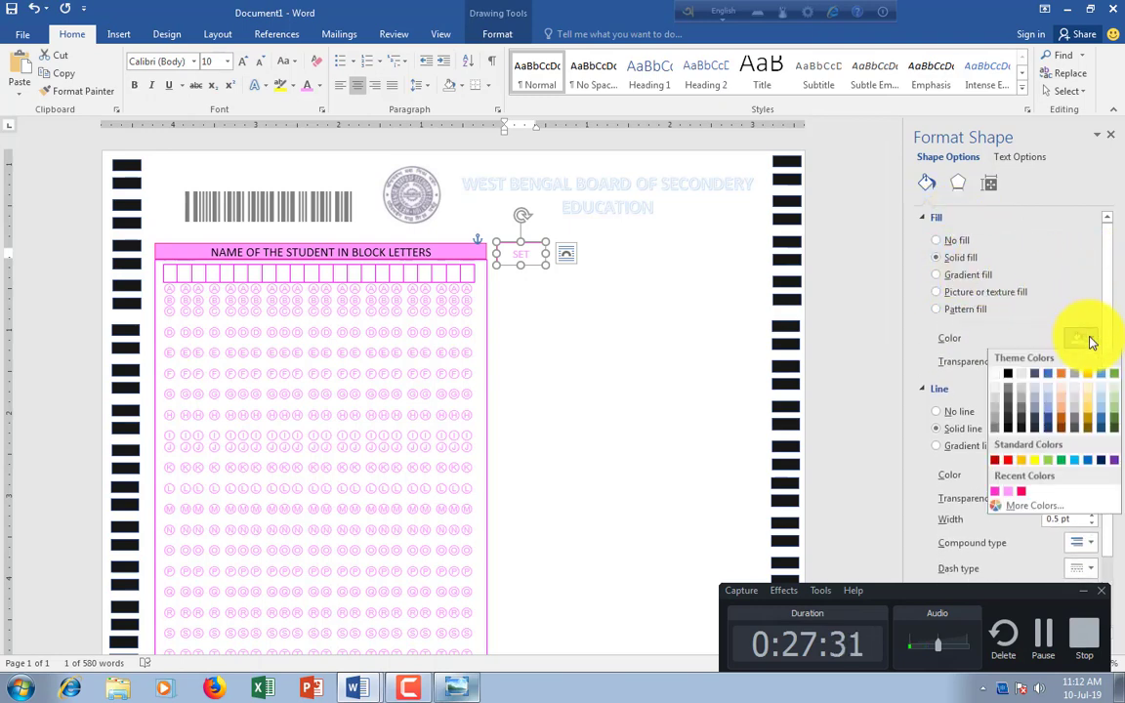
click(1013, 499)
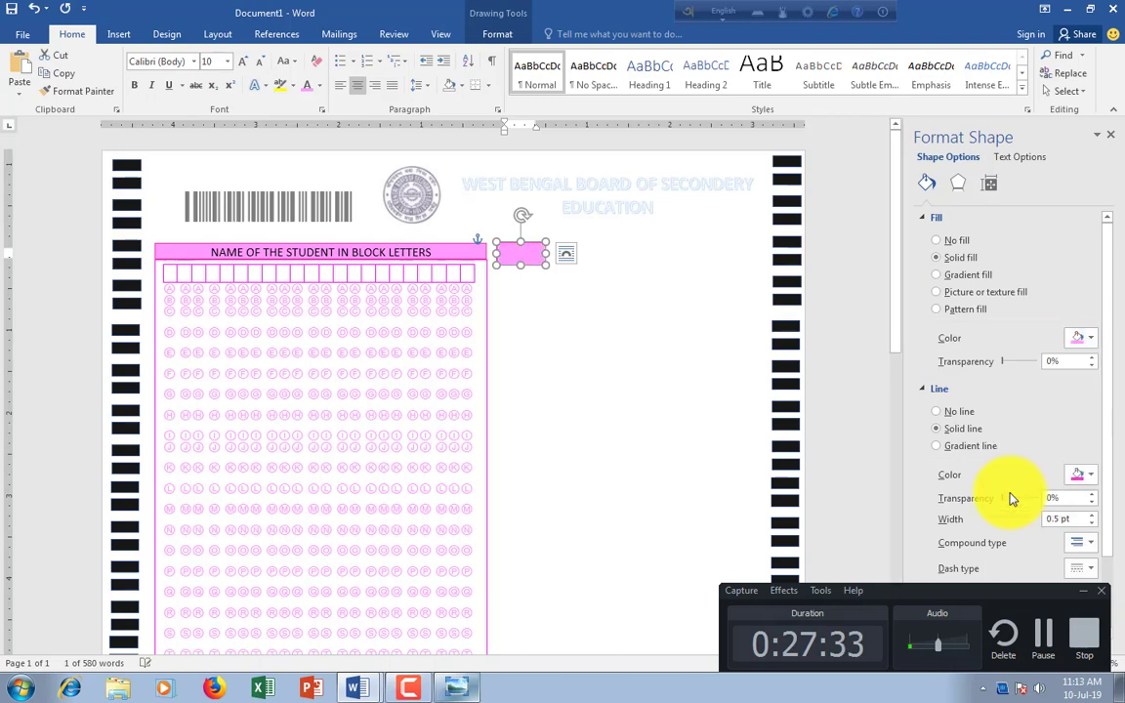
Change the SET lettering to a dark font colour
click(535, 252)
click(534, 251)
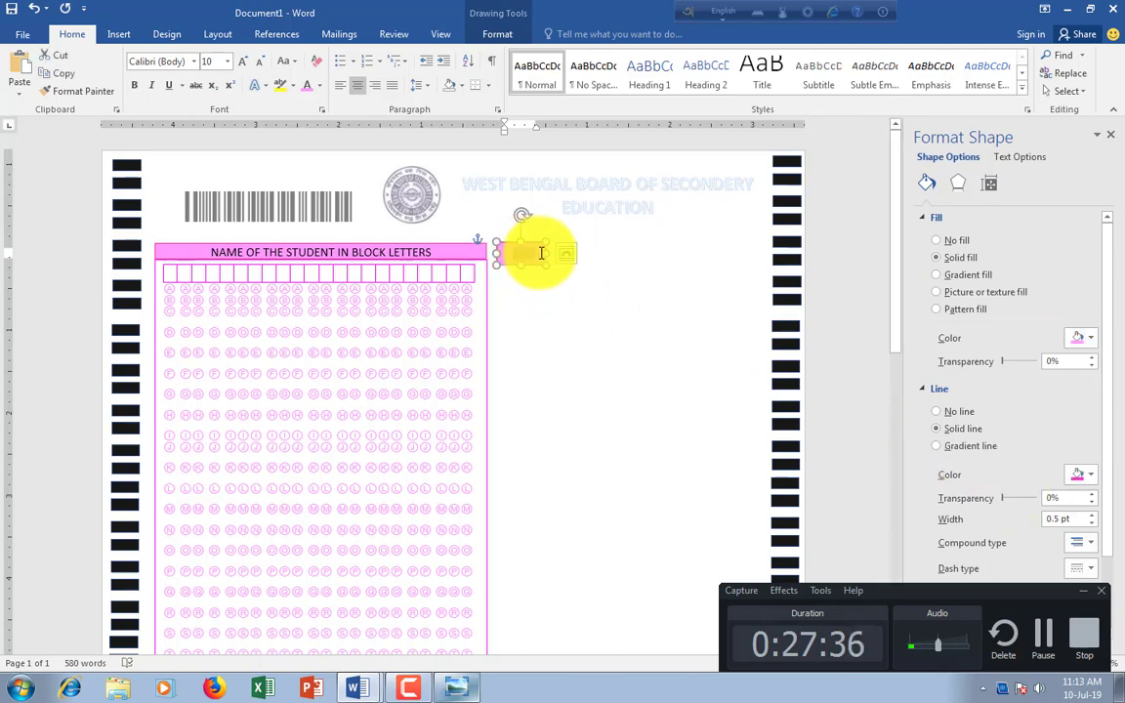
click(319, 85)
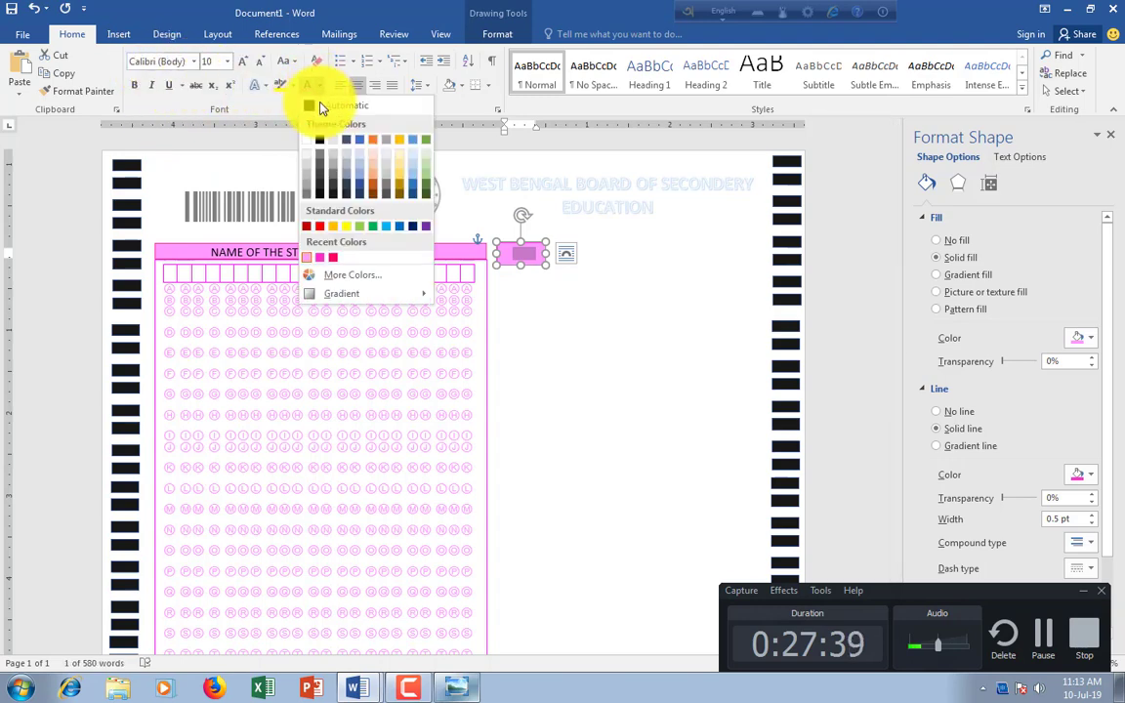
click(319, 189)
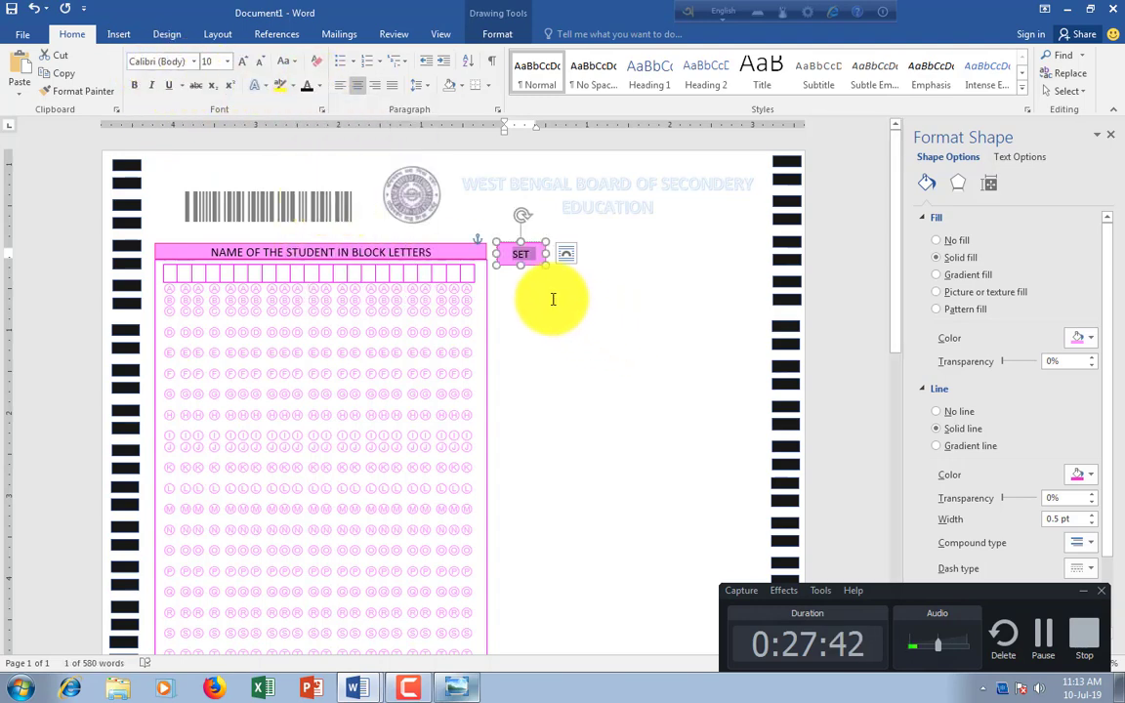
double_click(523, 262)
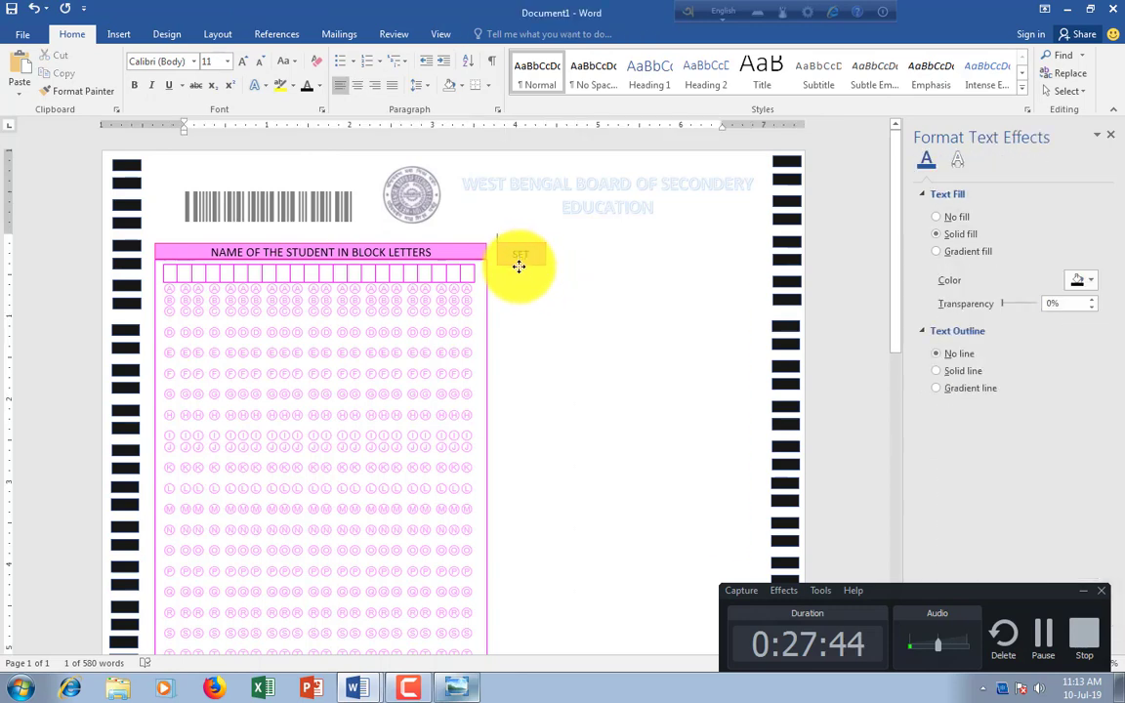
Nudge the SET label box slightly up and right, then compare with the reference OMR image
click(518, 266)
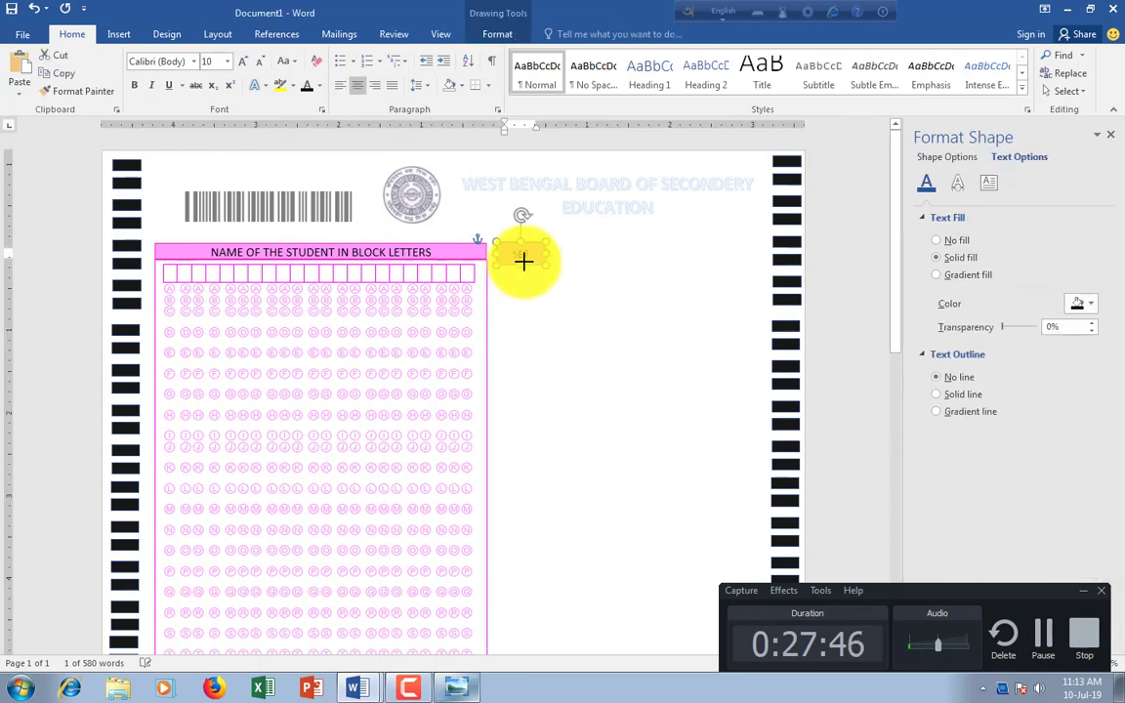
drag(523, 259, 526, 253)
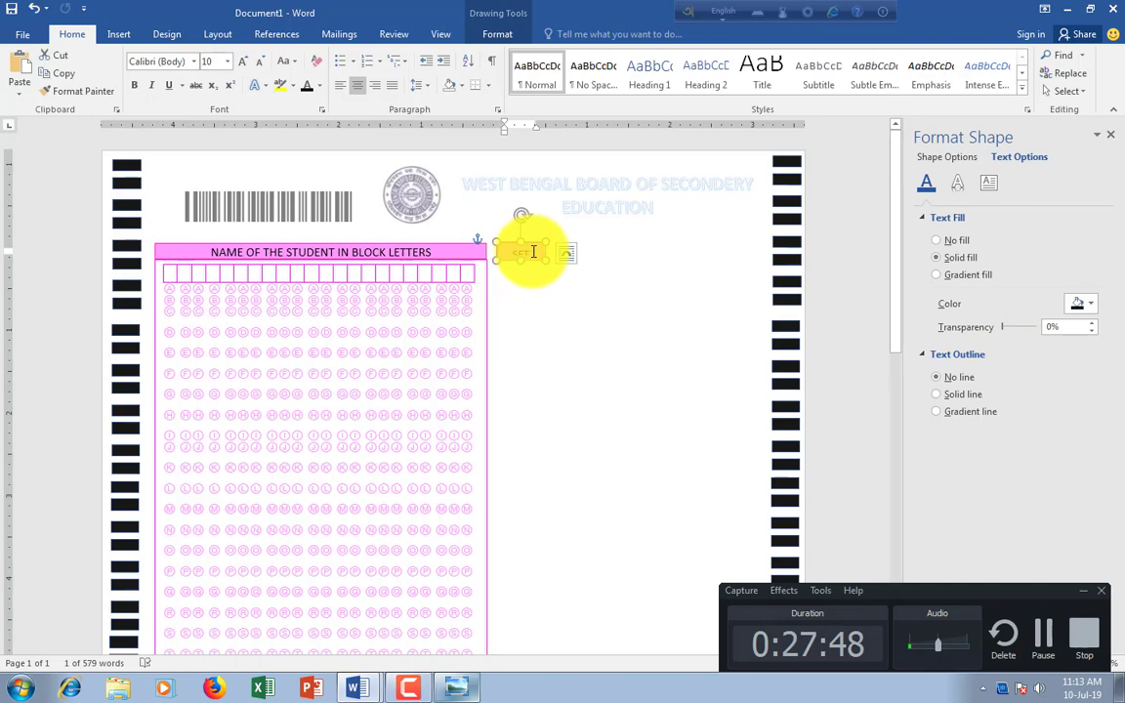
click(227, 62)
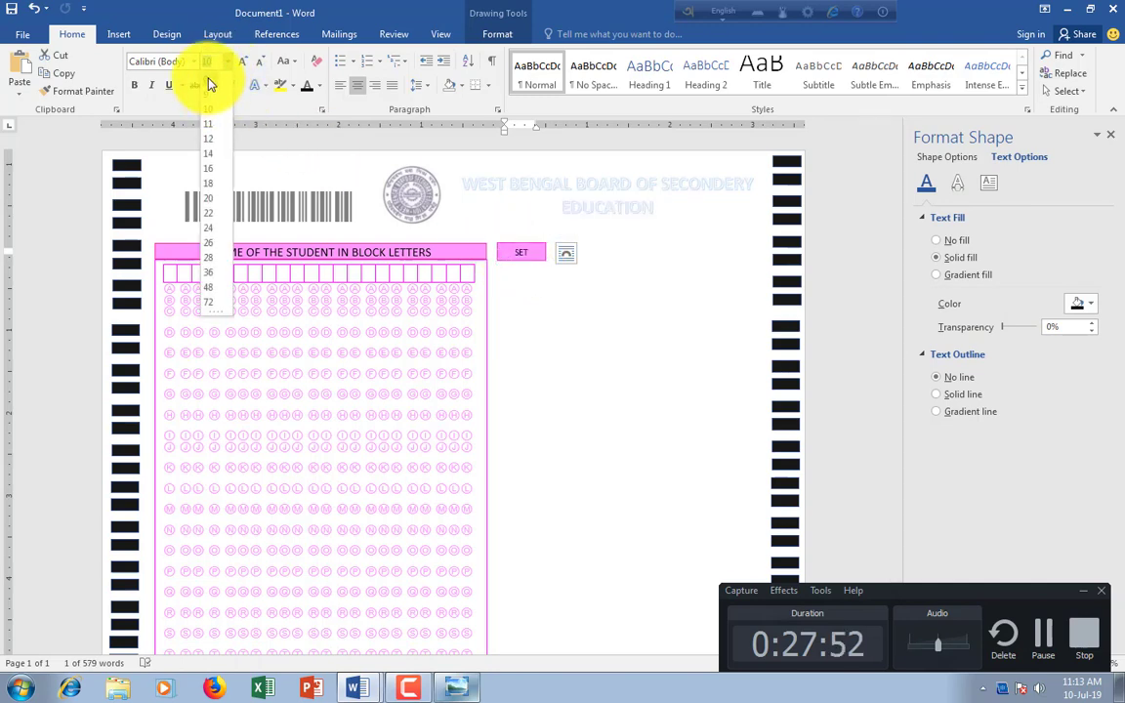
click(210, 85)
click(585, 309)
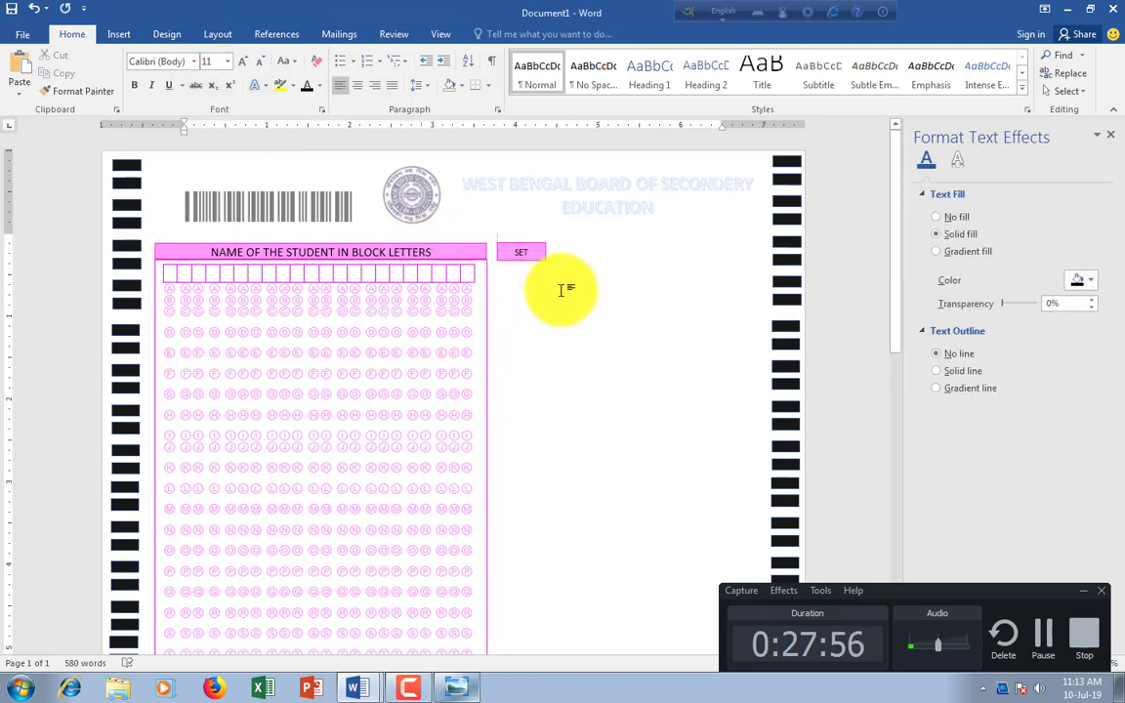
click(456, 688)
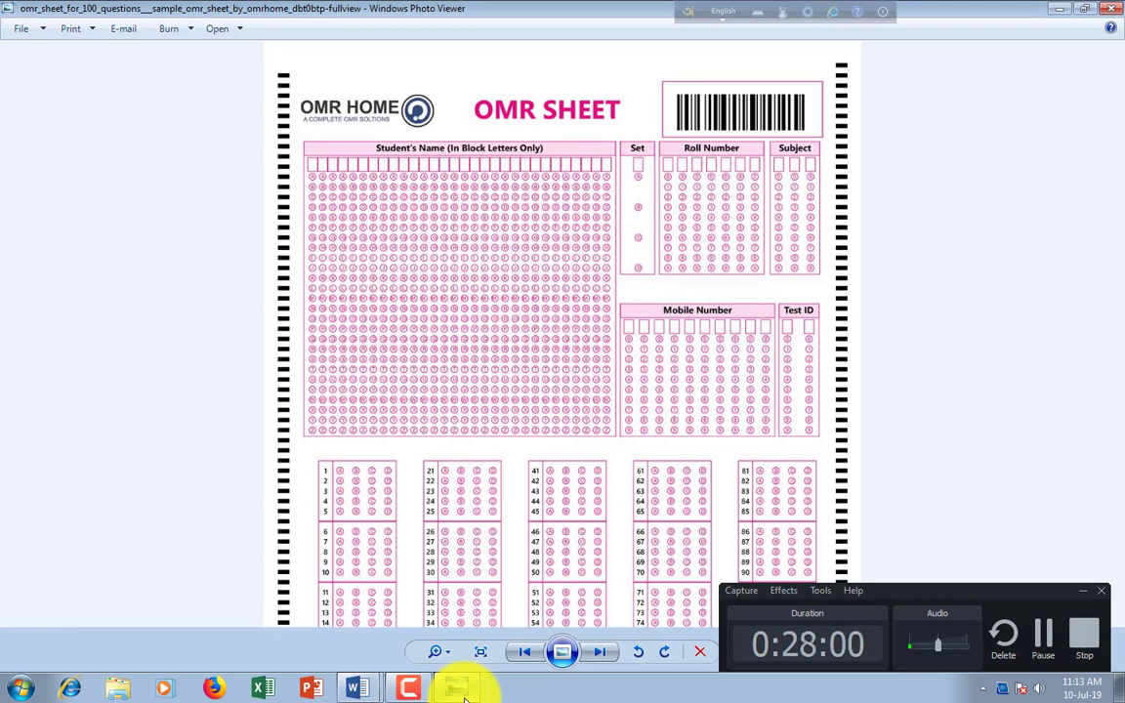
click(464, 693)
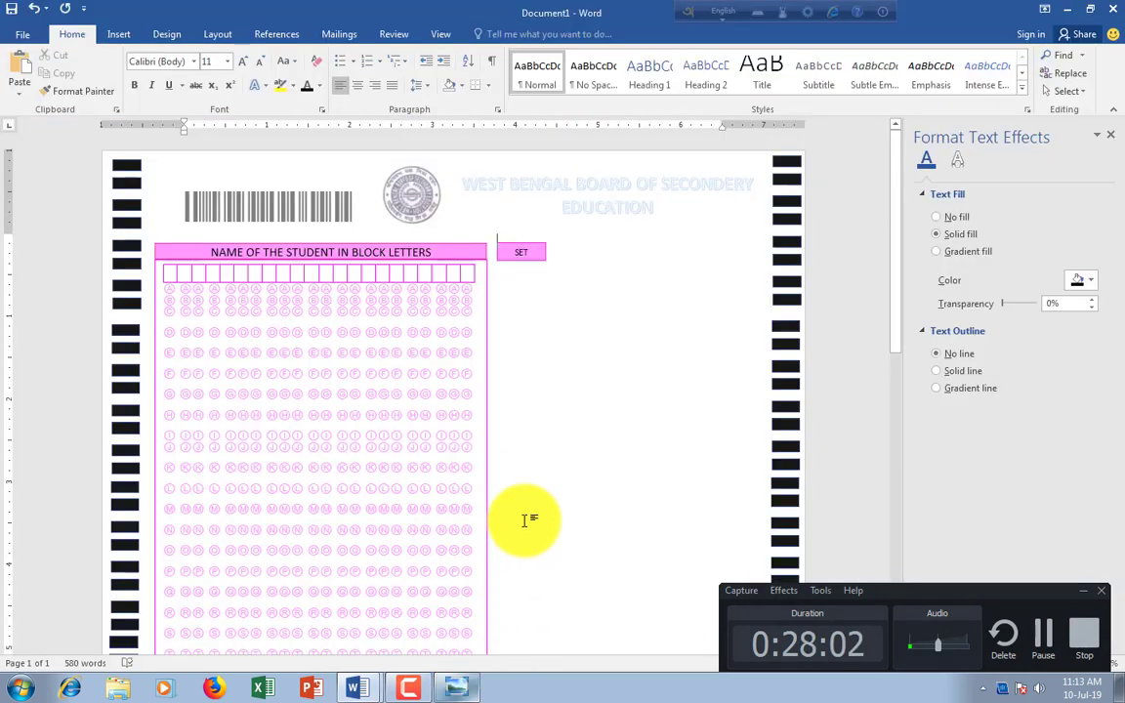
Draw a tall narrow text box, about 2.15" by 0.59", directly under the SET label
click(114, 33)
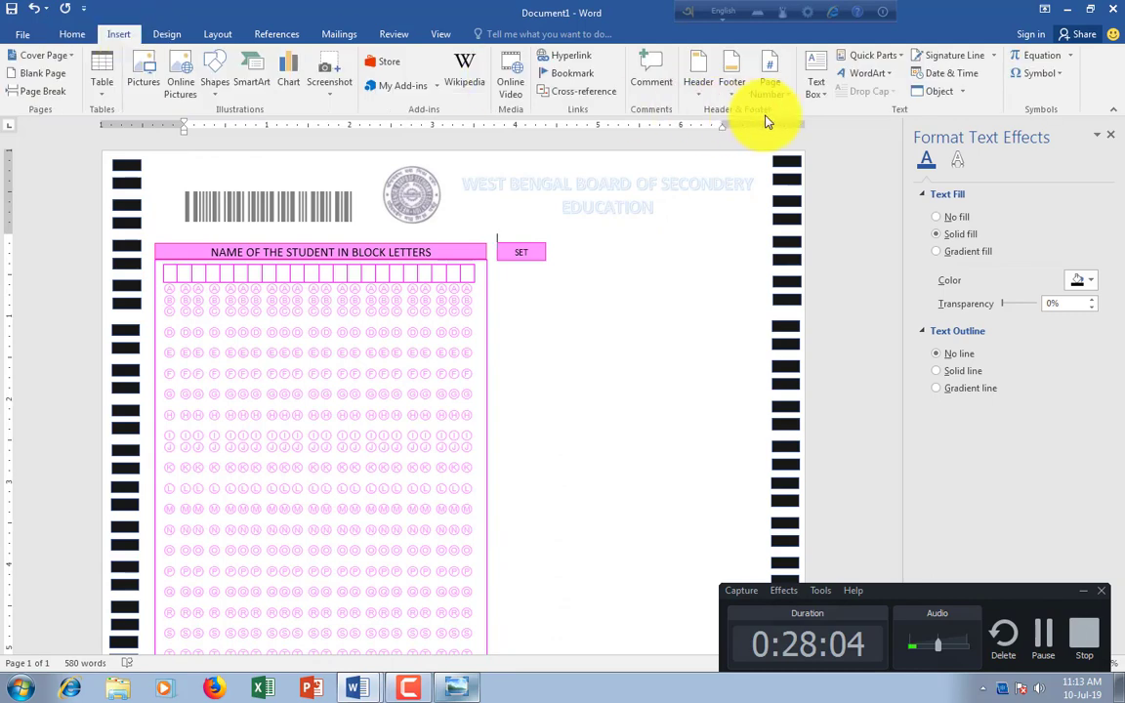
click(817, 86)
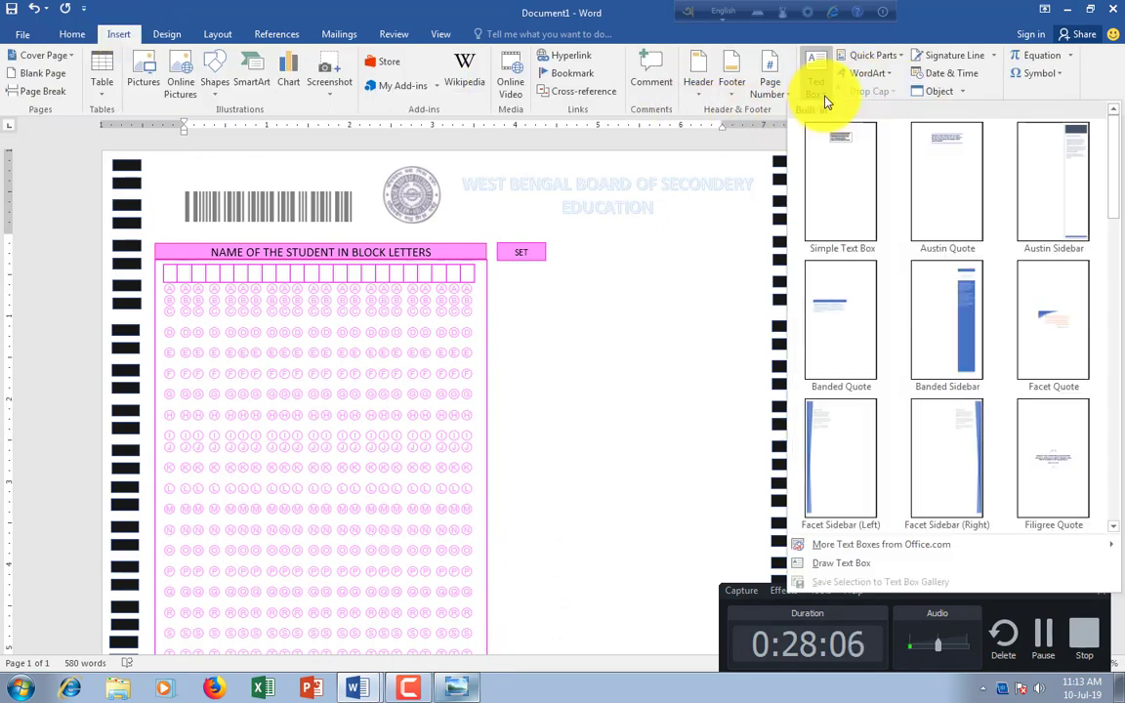
click(822, 565)
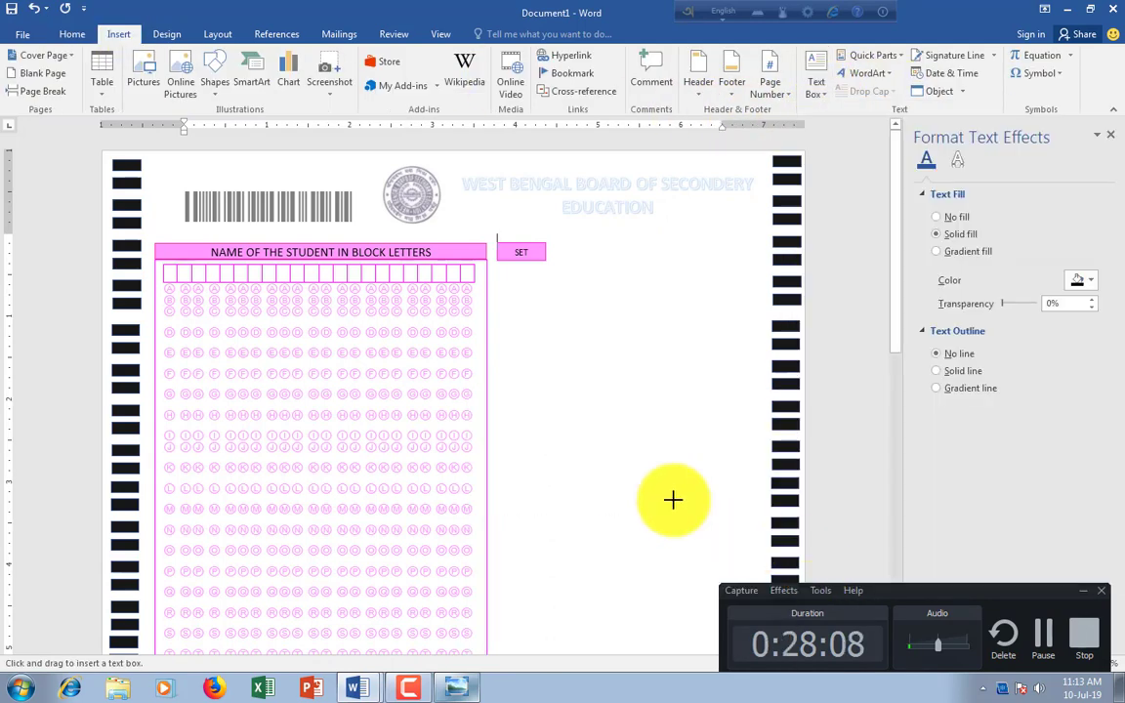
mouse_move(498, 260)
mouse_down()
mouse_move(545, 448)
mouse_move(544, 438)
mouse_up()
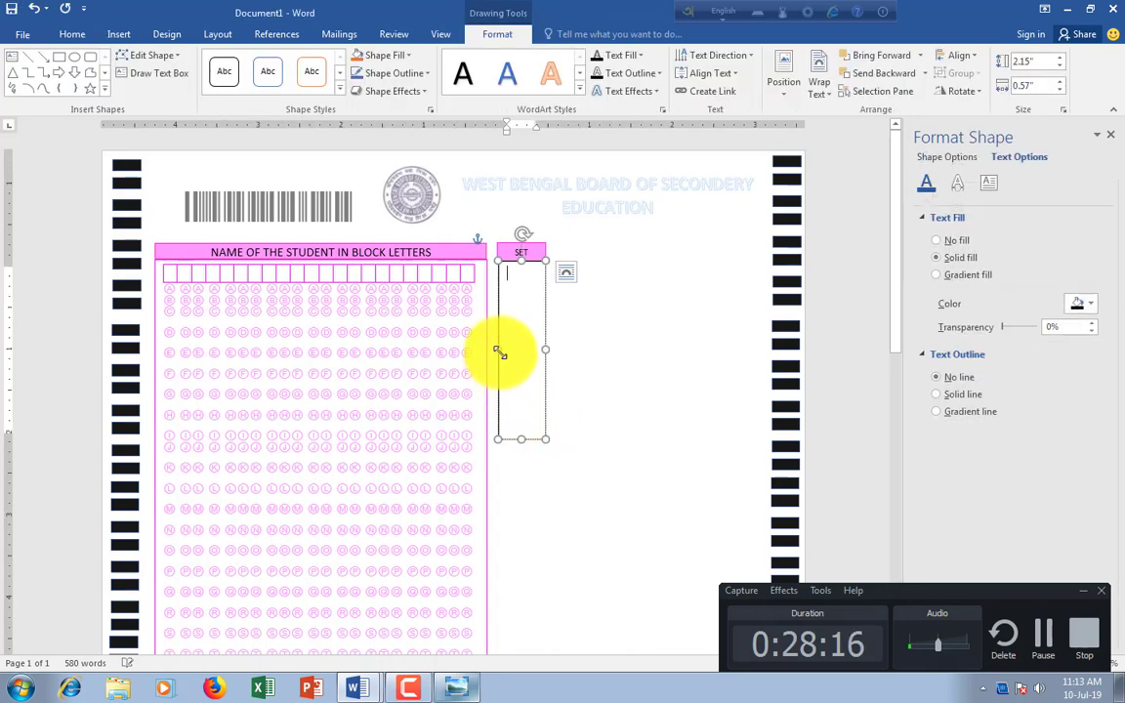
drag(496, 352, 495, 352)
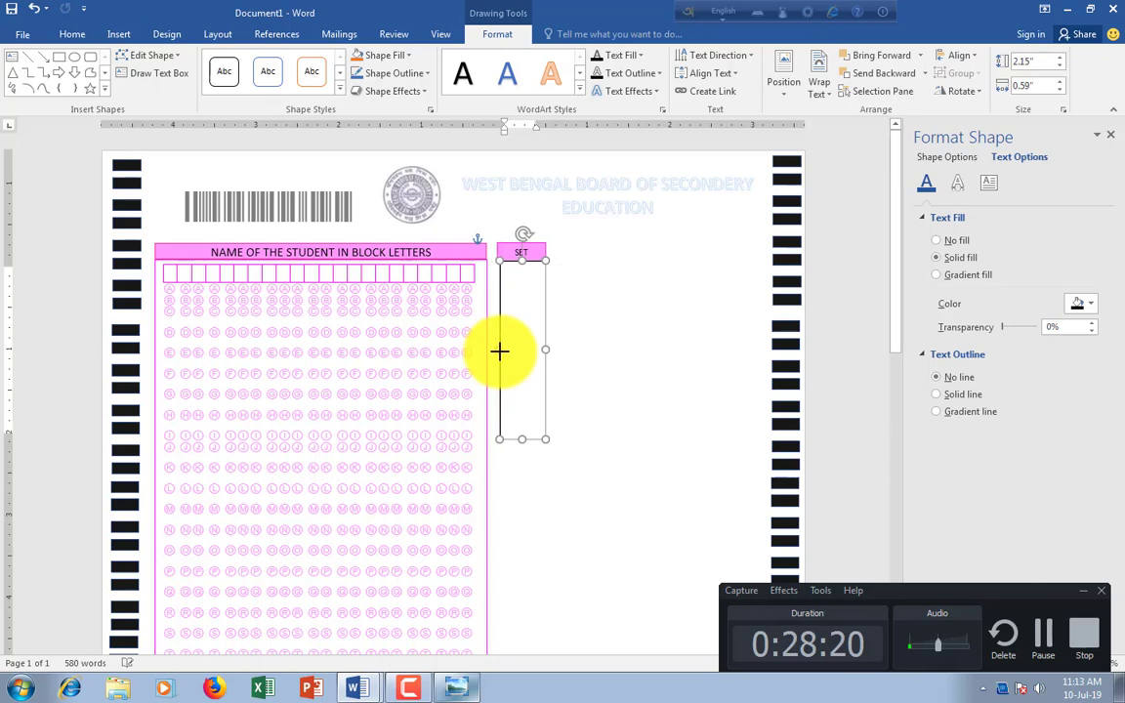
click(586, 391)
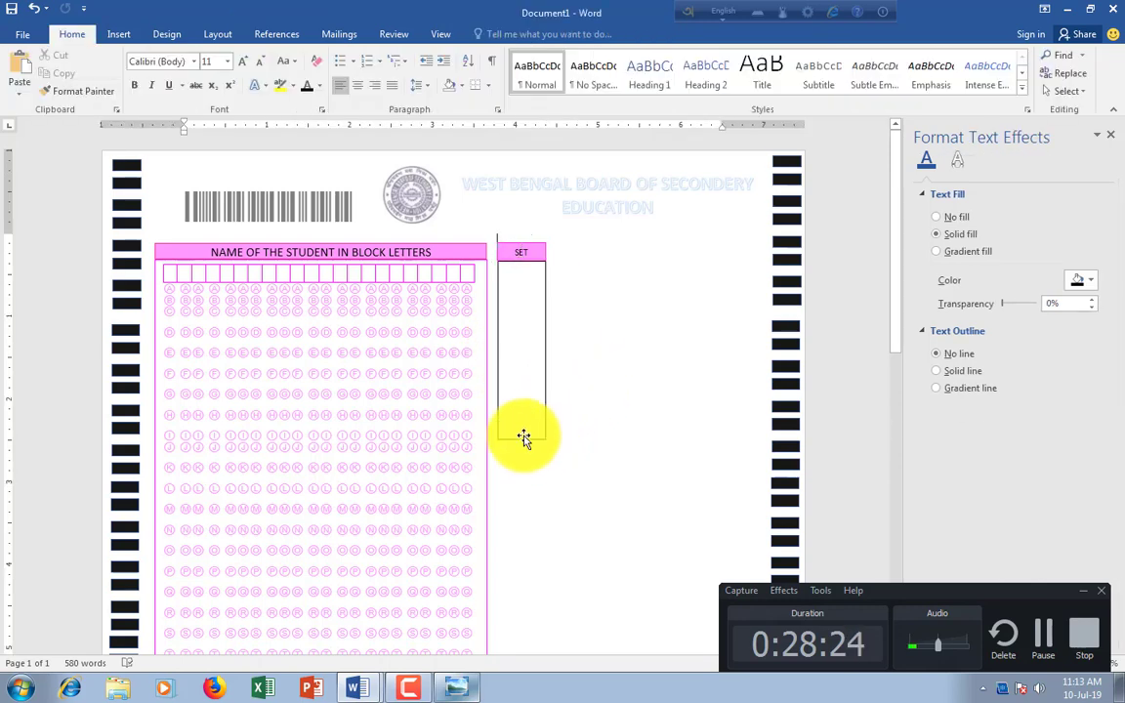
Fill the tall box under SET solid pink and give it a solid pink outline
click(524, 437)
right_click(524, 437)
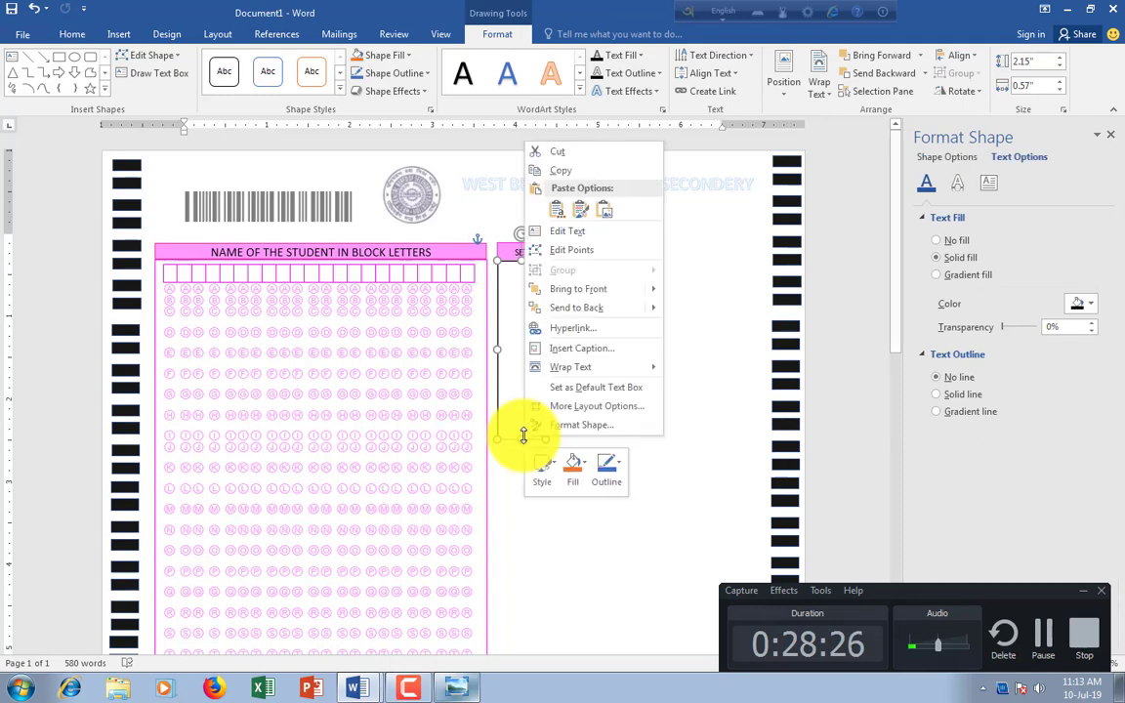
click(570, 425)
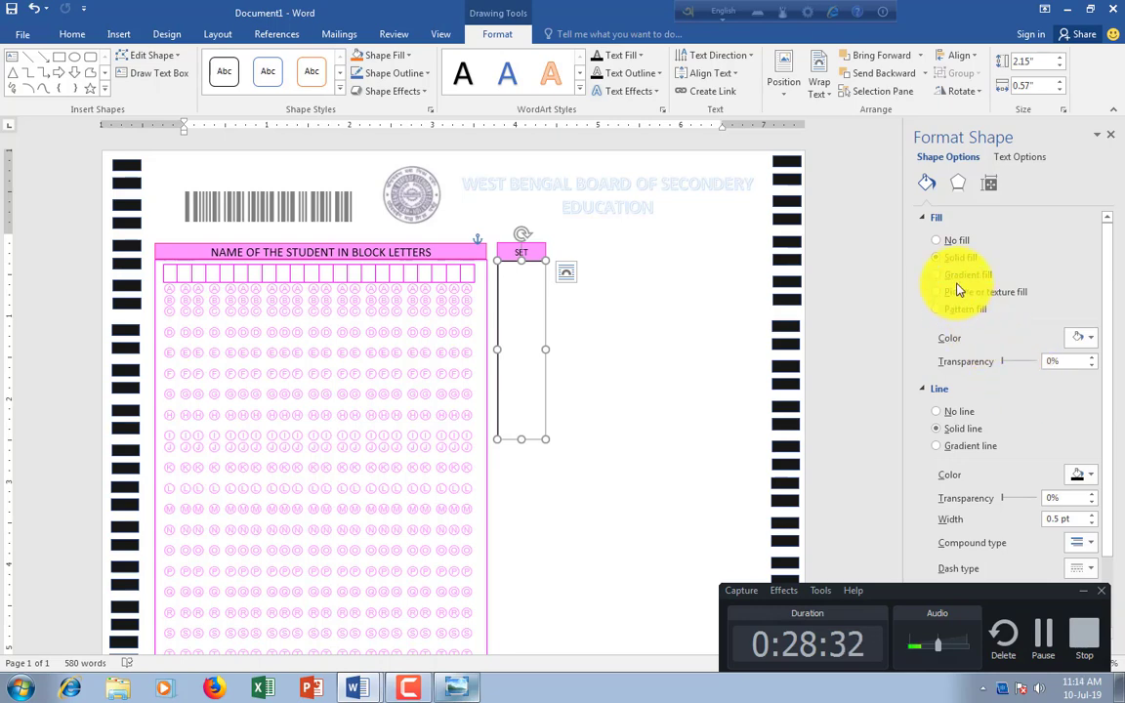
click(1089, 339)
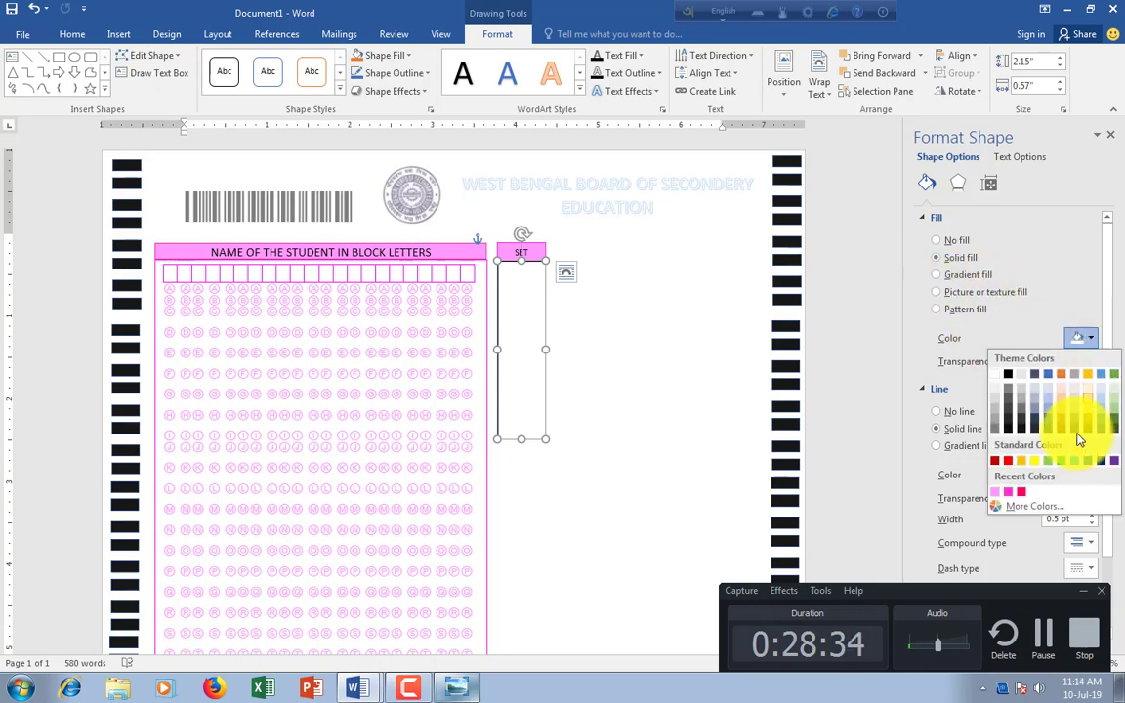
click(996, 493)
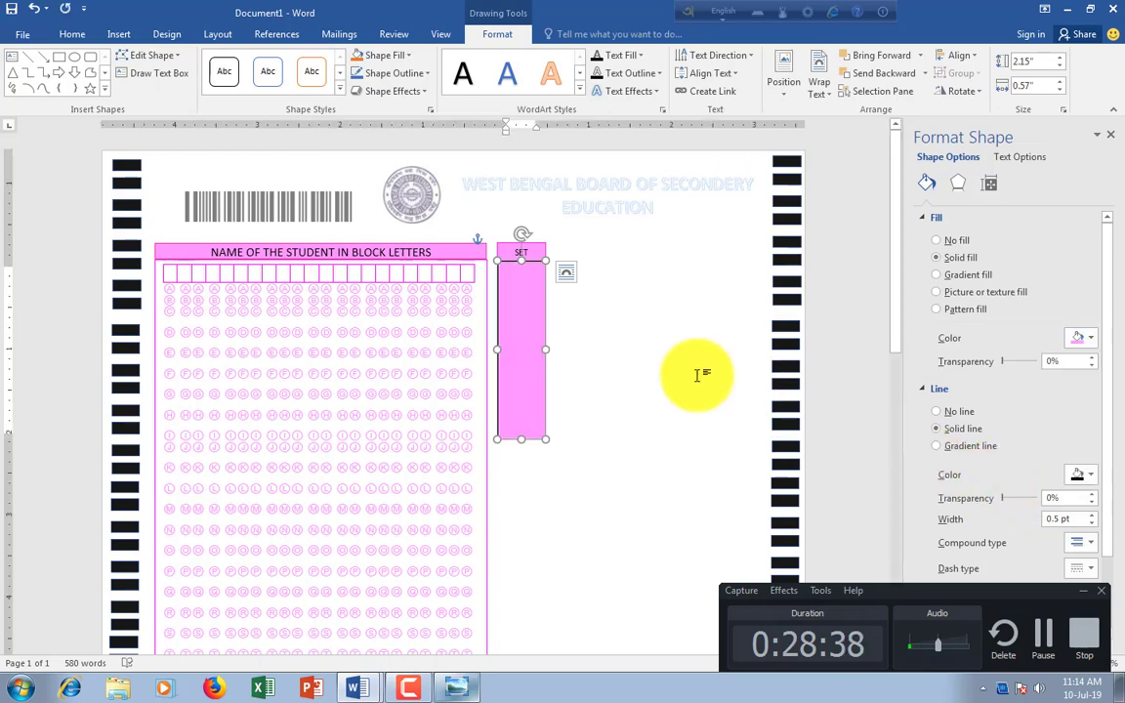
click(595, 352)
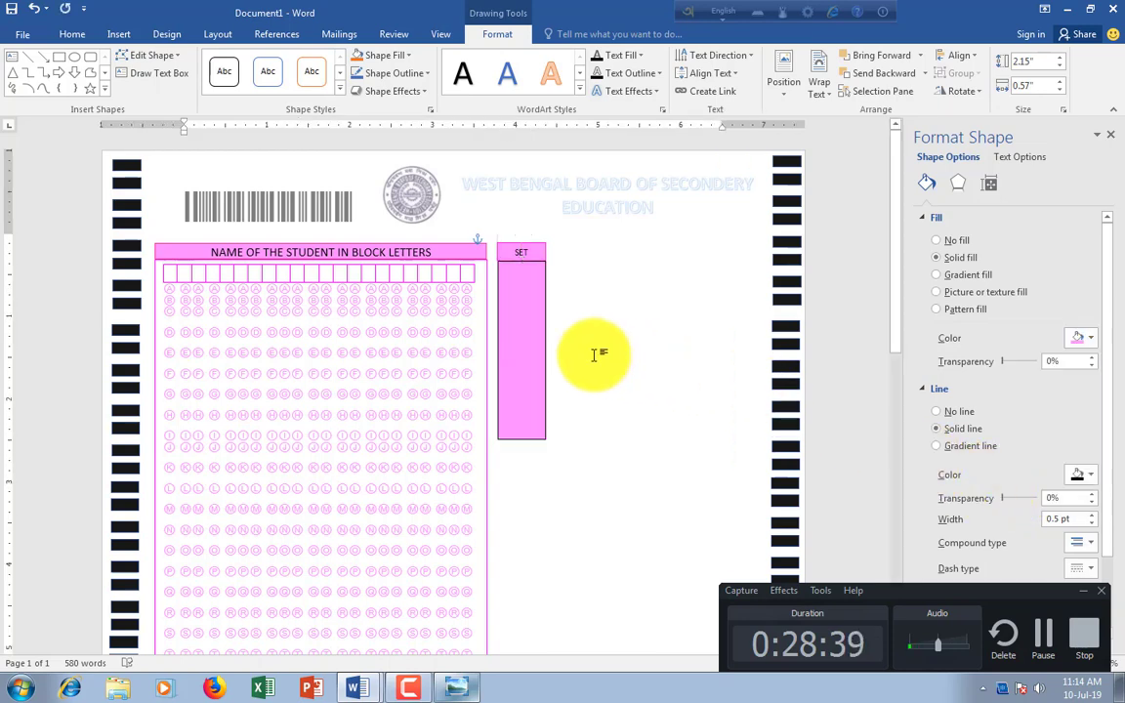
click(514, 442)
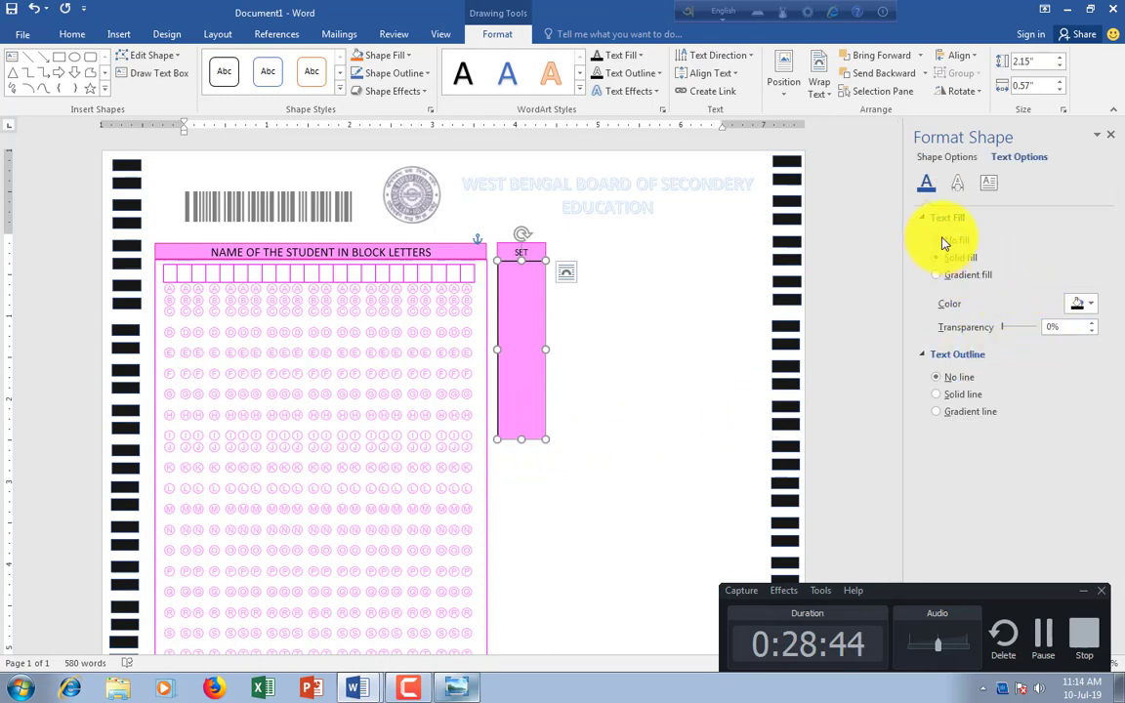
click(952, 394)
click(1094, 447)
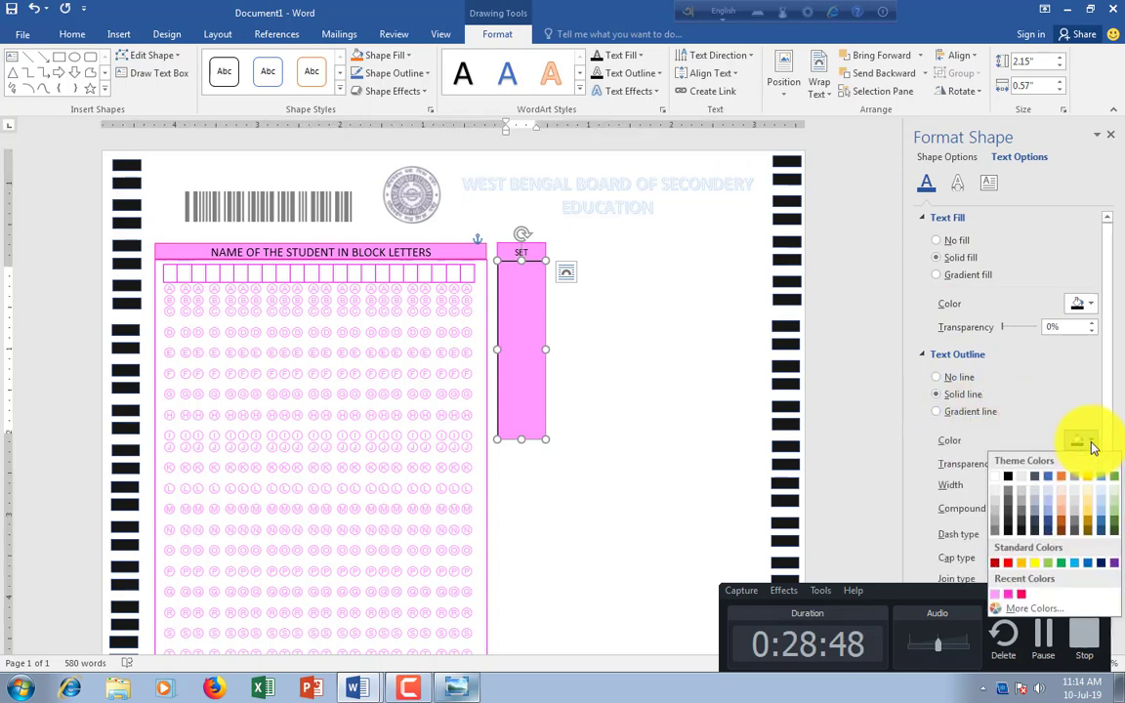
click(1018, 596)
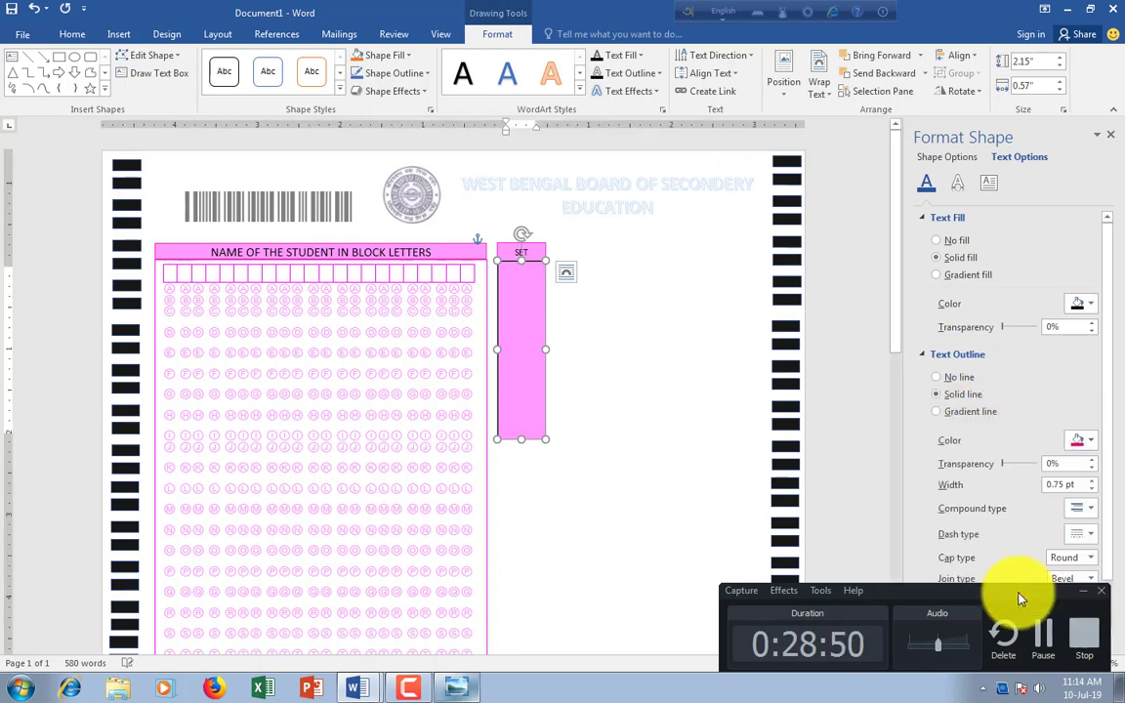
click(694, 414)
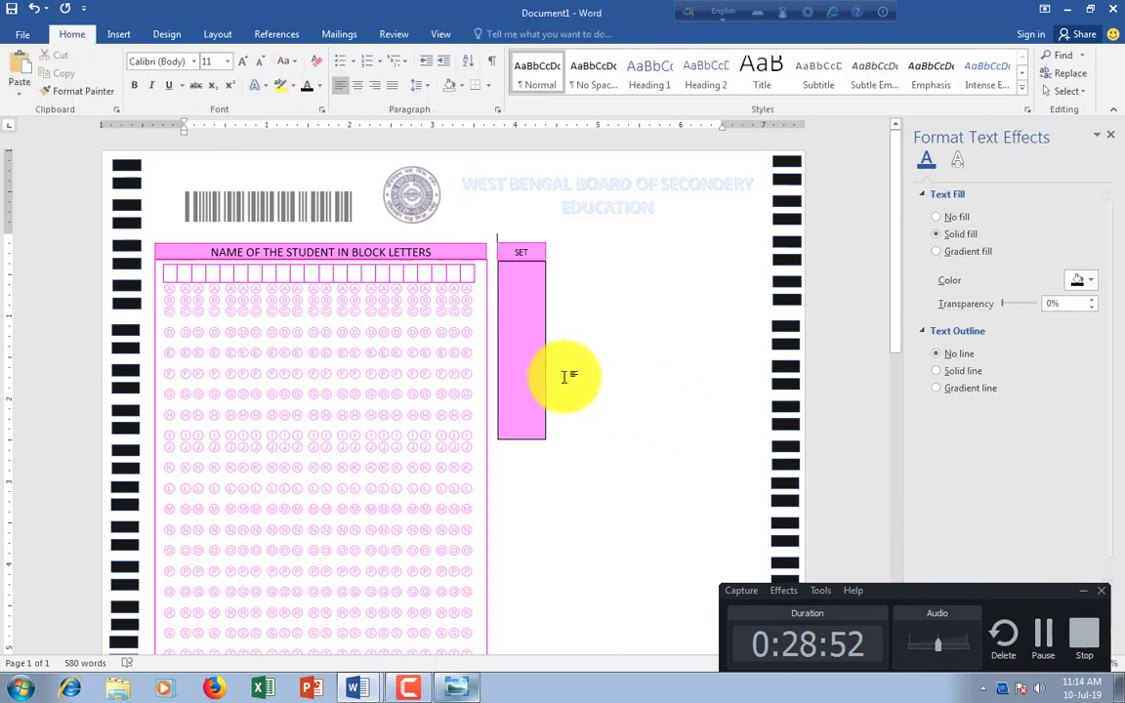
Change the pink box's outline to the red recent colour
click(527, 440)
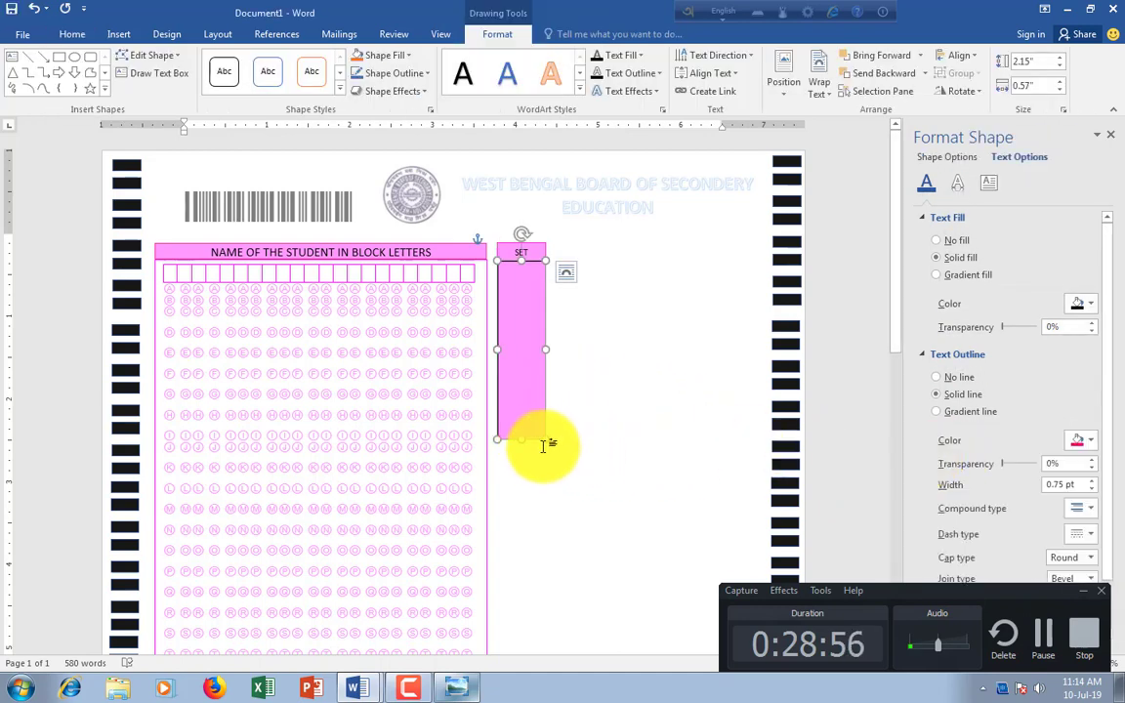
right_click(537, 443)
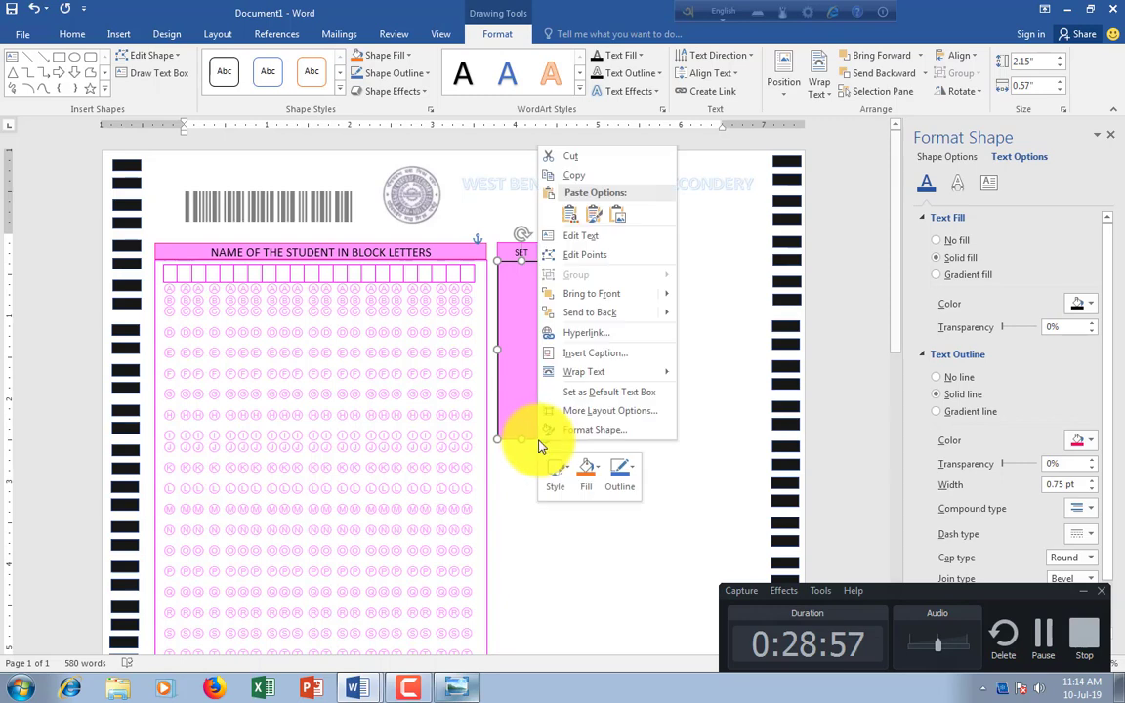
click(645, 431)
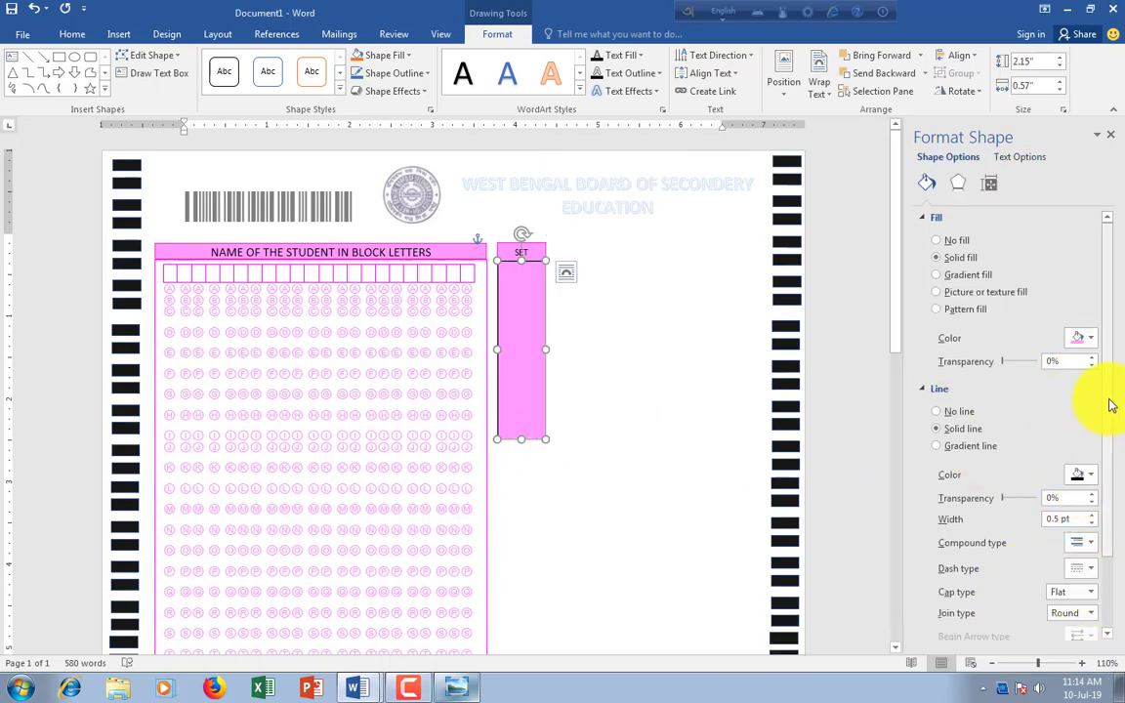
drag(1107, 401, 1112, 420)
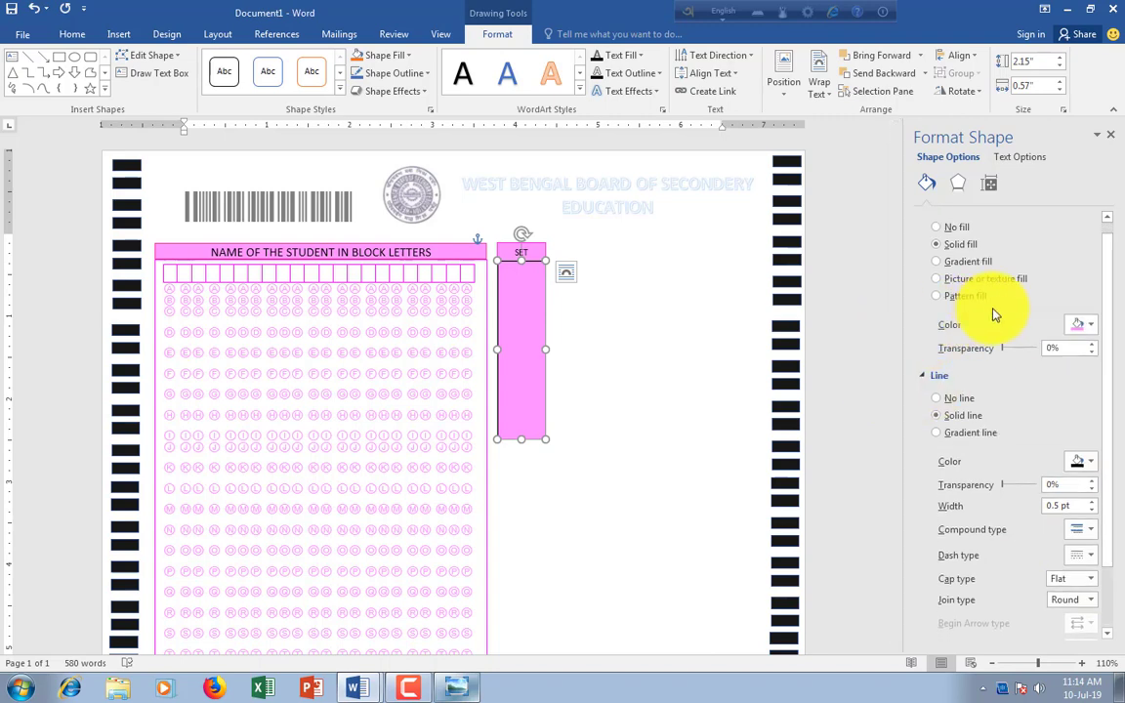
click(1092, 463)
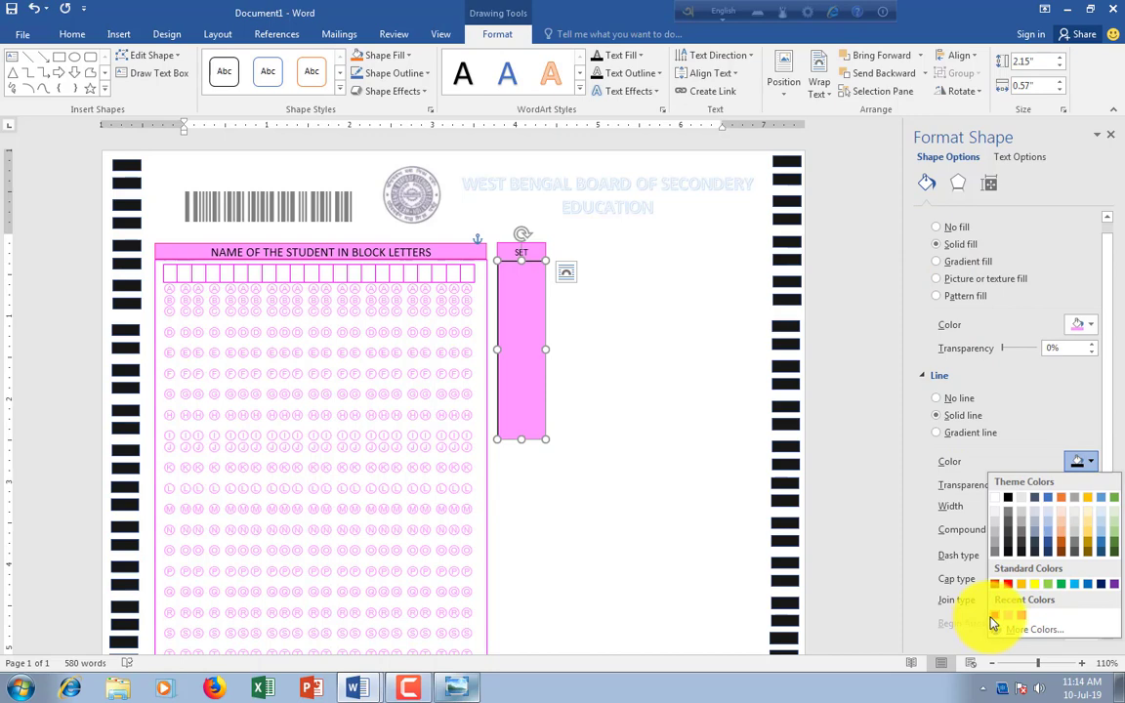
click(995, 615)
click(630, 500)
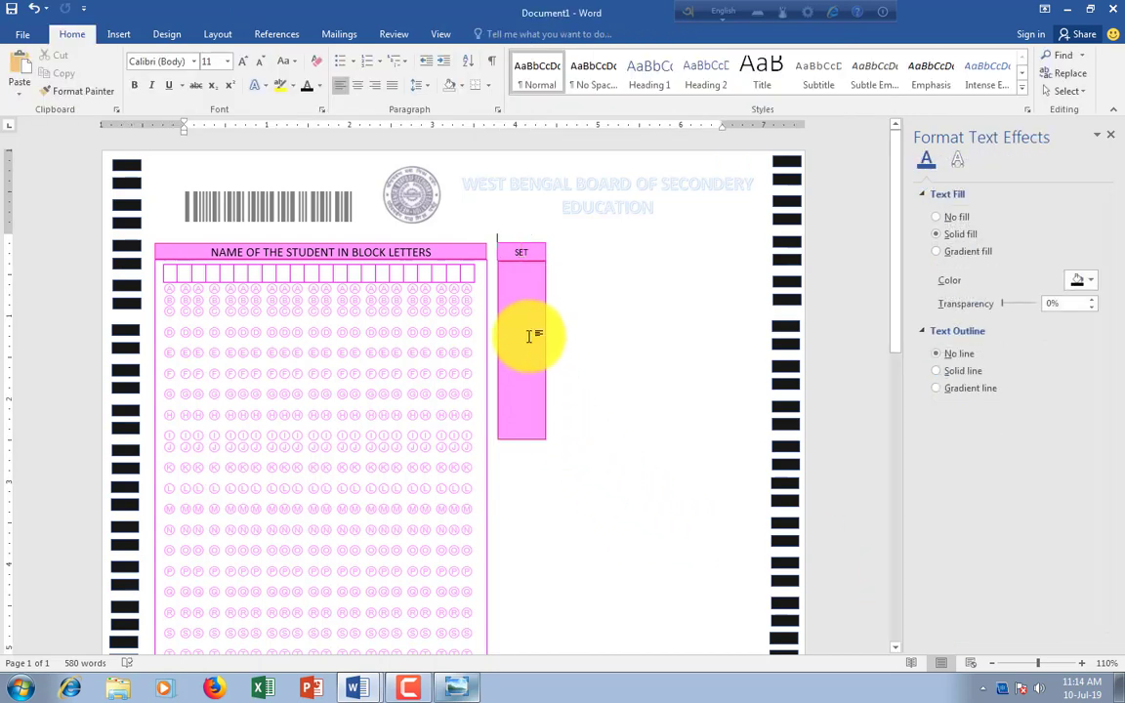
click(529, 278)
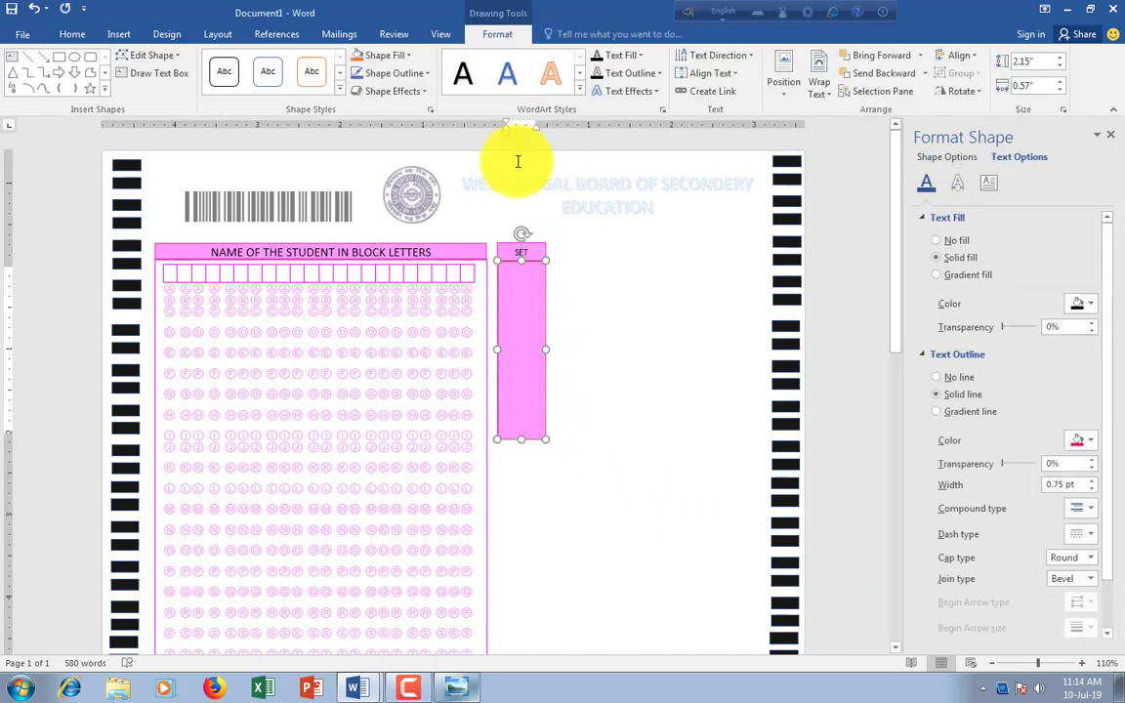
Draw a small square text box at the top of the pink SET column, then check the reference image
click(118, 34)
click(828, 98)
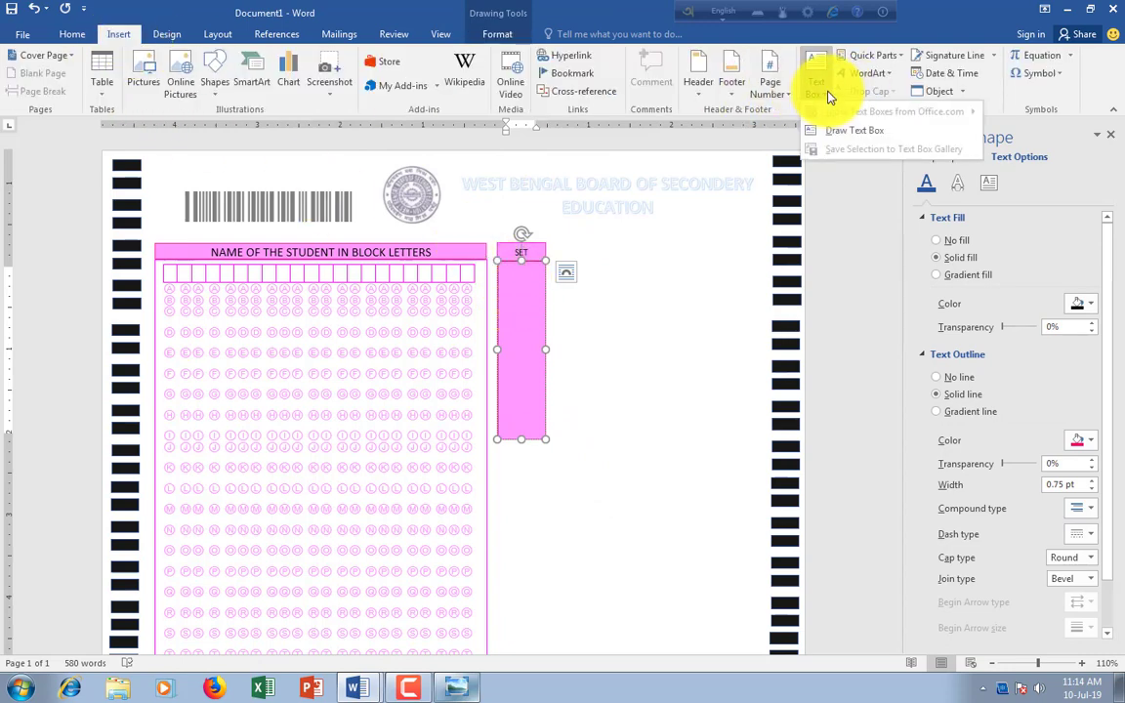
click(826, 131)
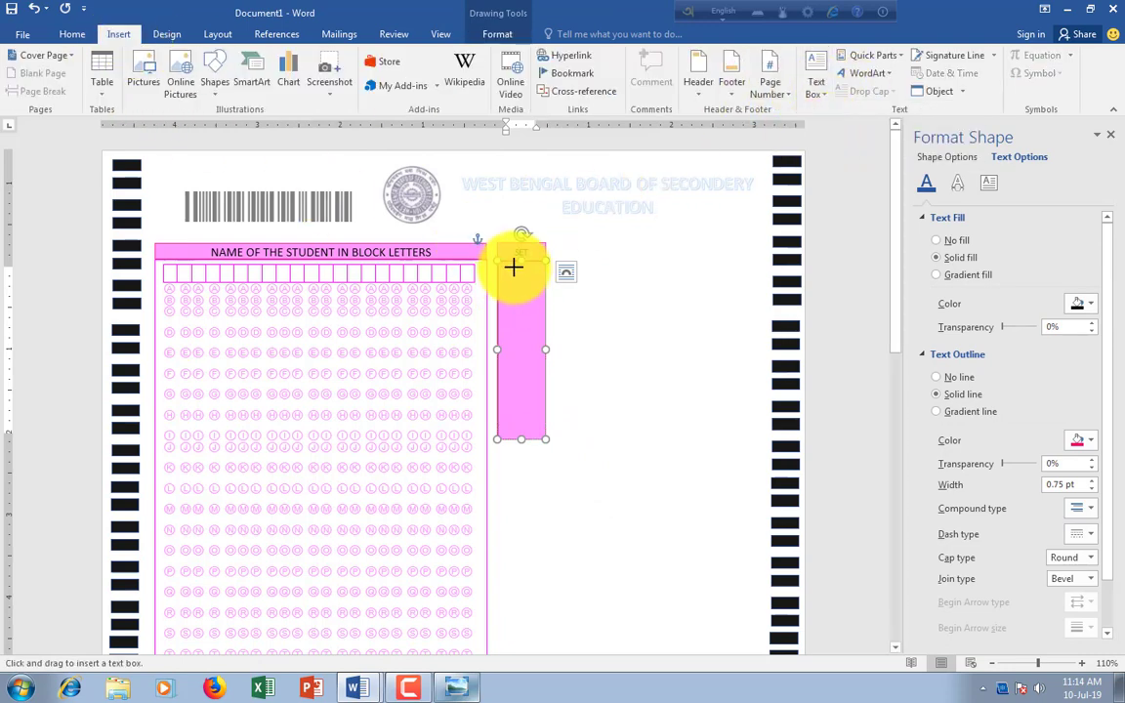
drag(510, 264, 526, 275)
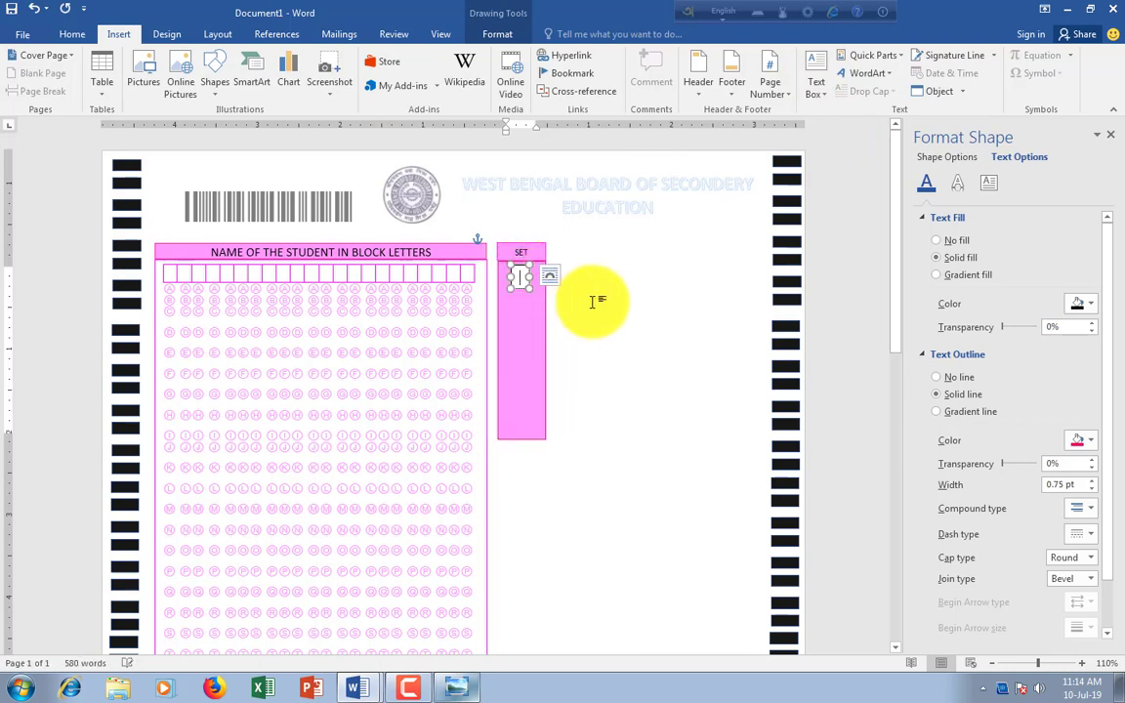
click(543, 307)
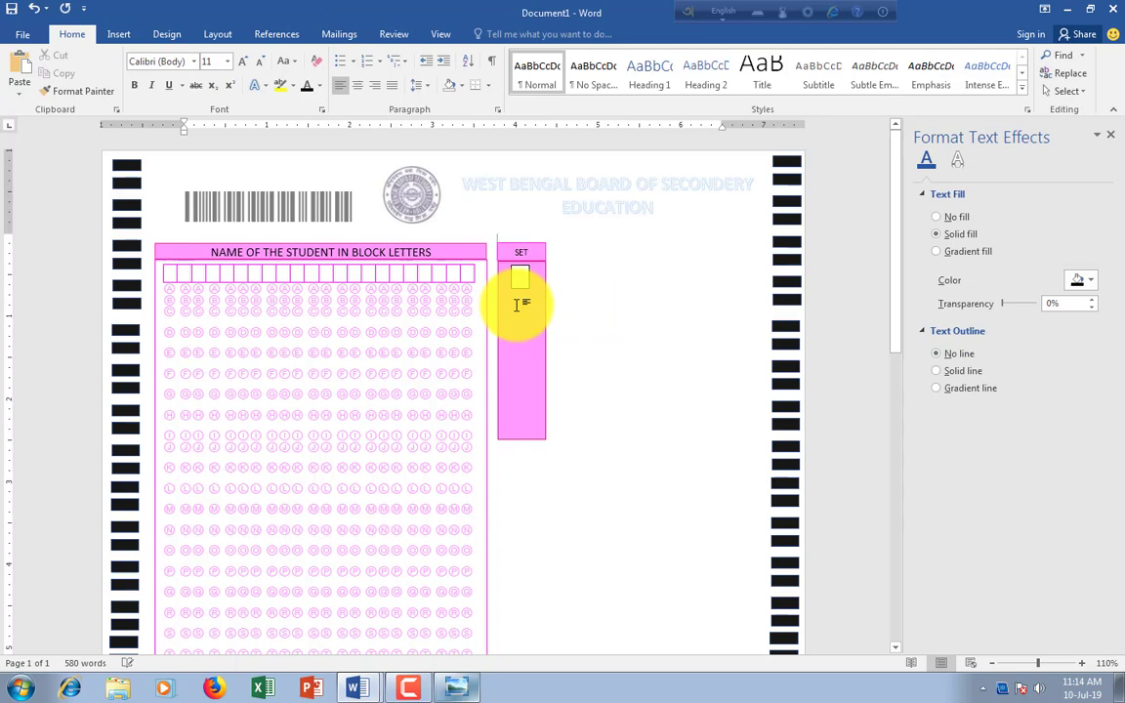
click(456, 687)
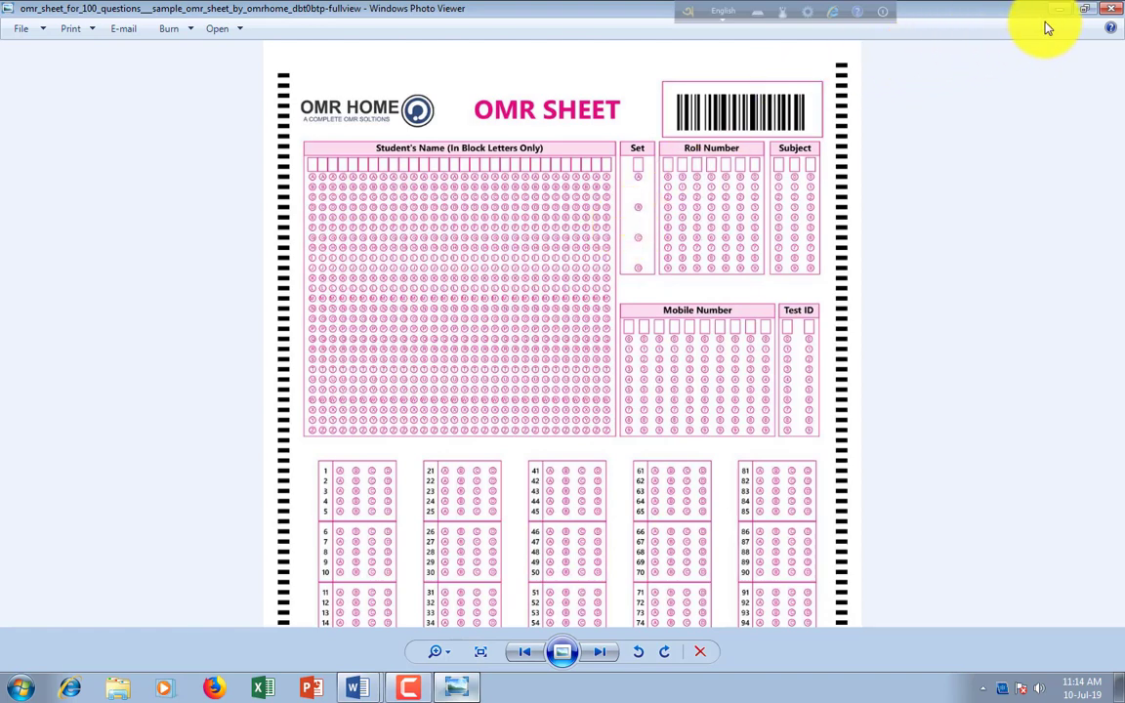
key(alt+Tab)
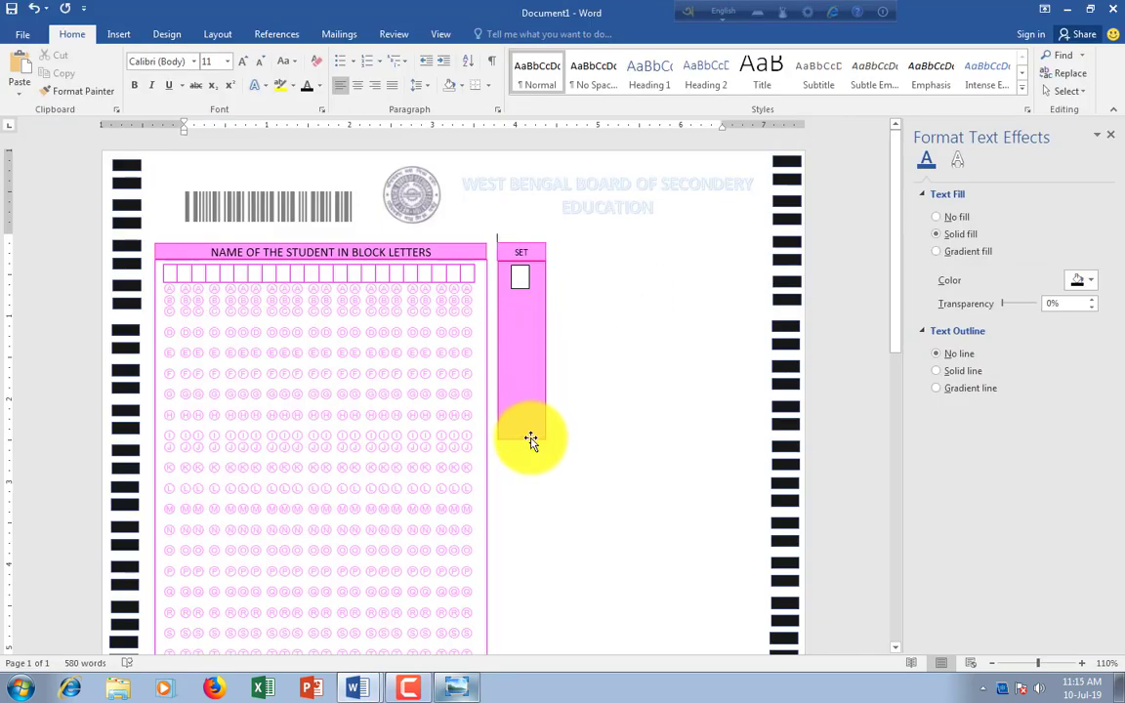
Set the SET box's text outline and shape fill to white
click(530, 442)
right_click(531, 443)
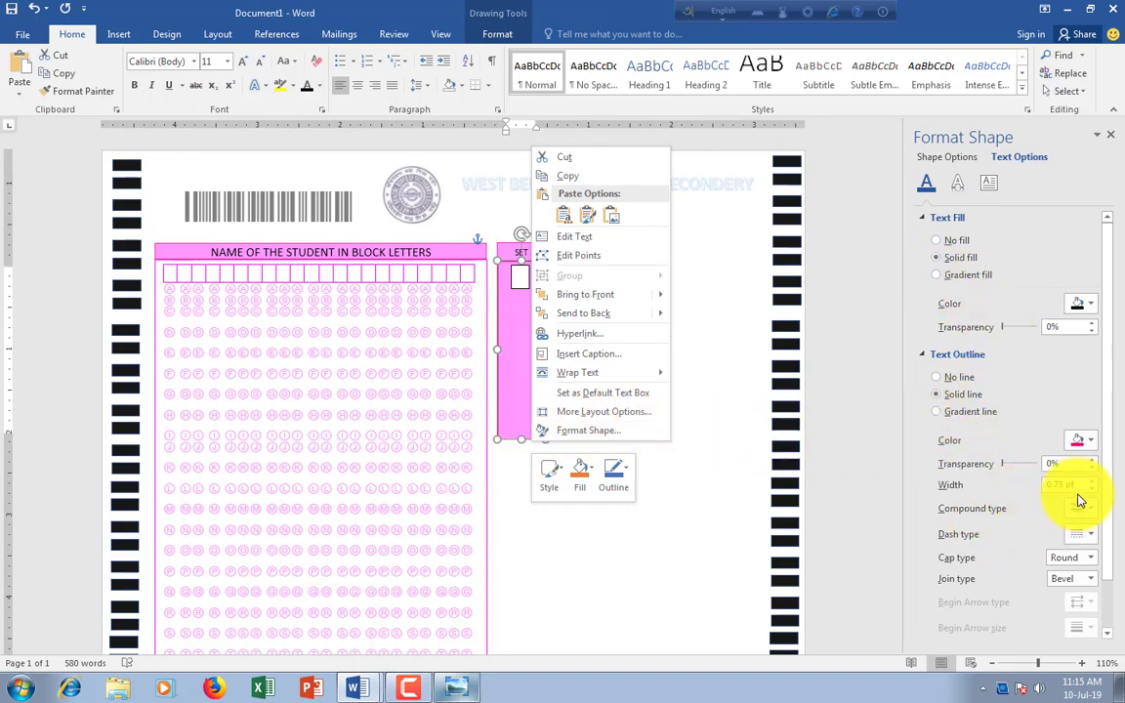
click(1089, 442)
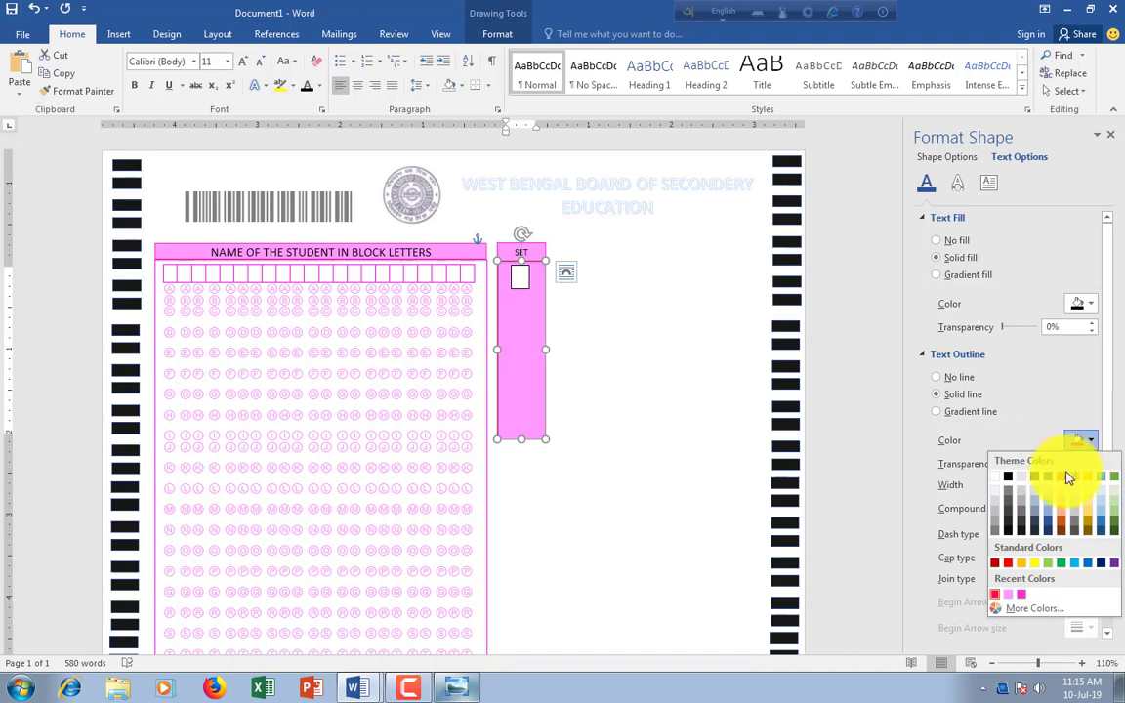
click(995, 477)
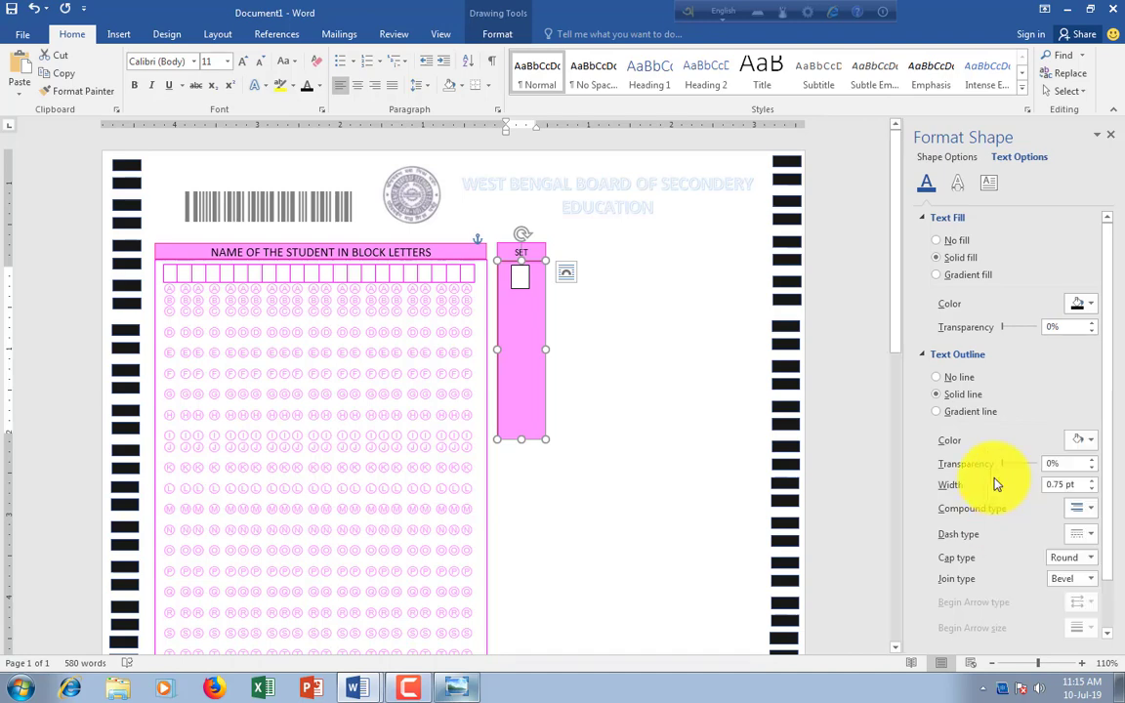
click(528, 437)
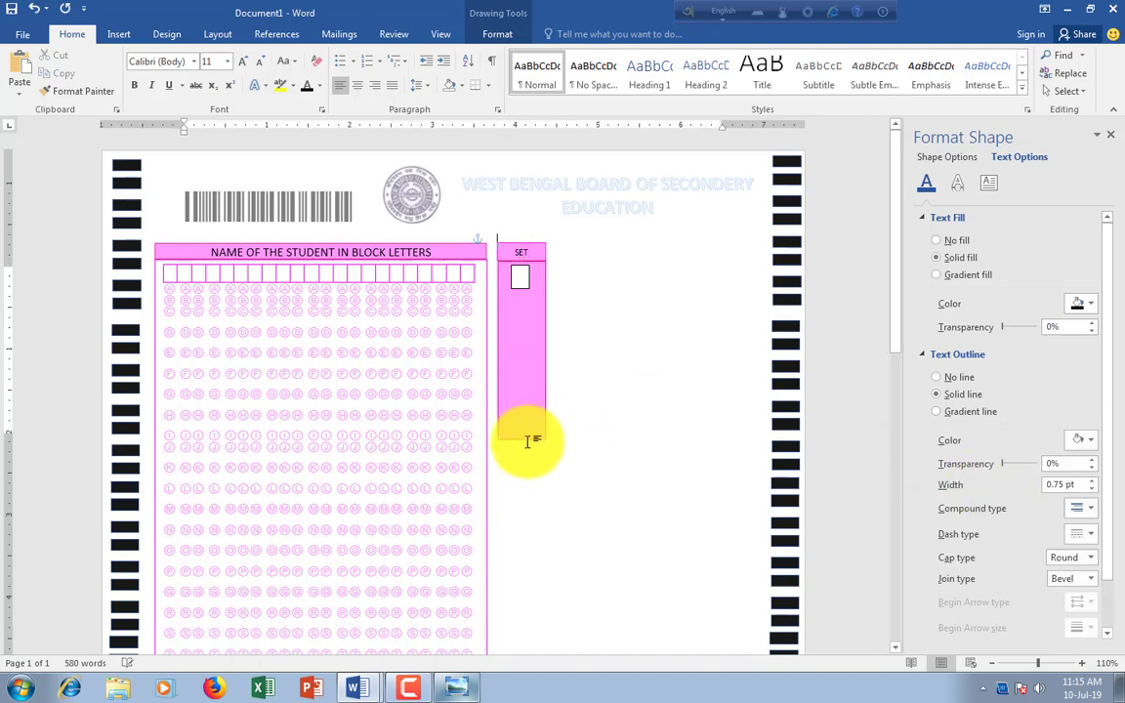
click(520, 441)
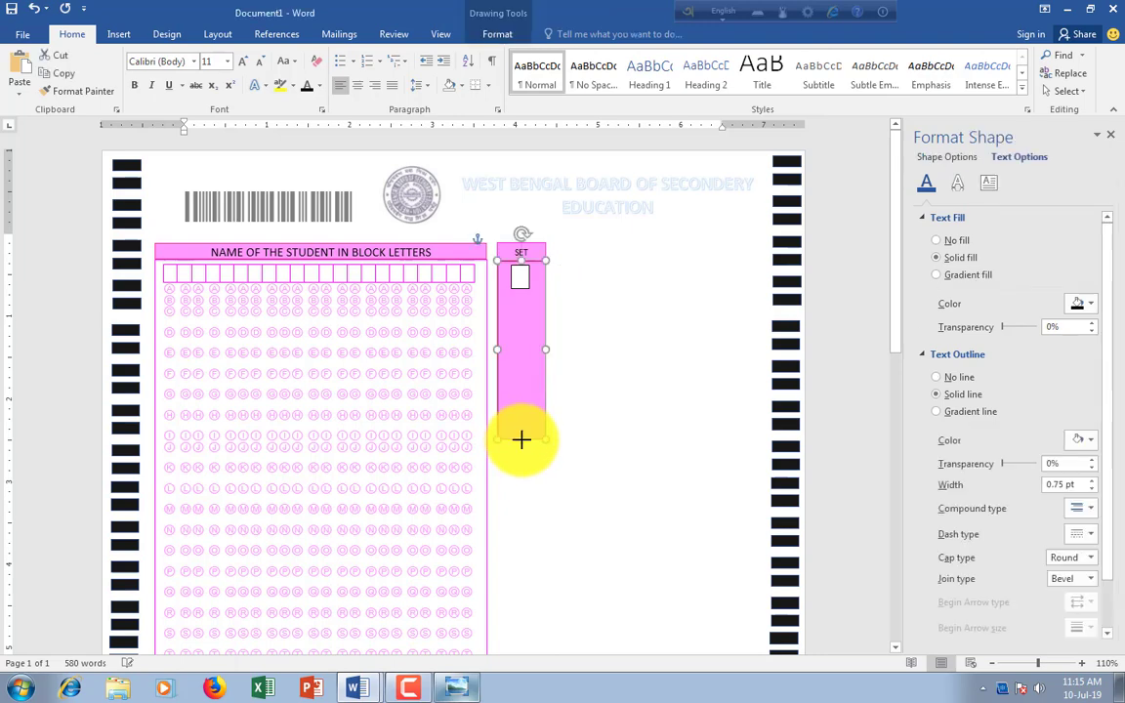
right_click(521, 441)
click(574, 438)
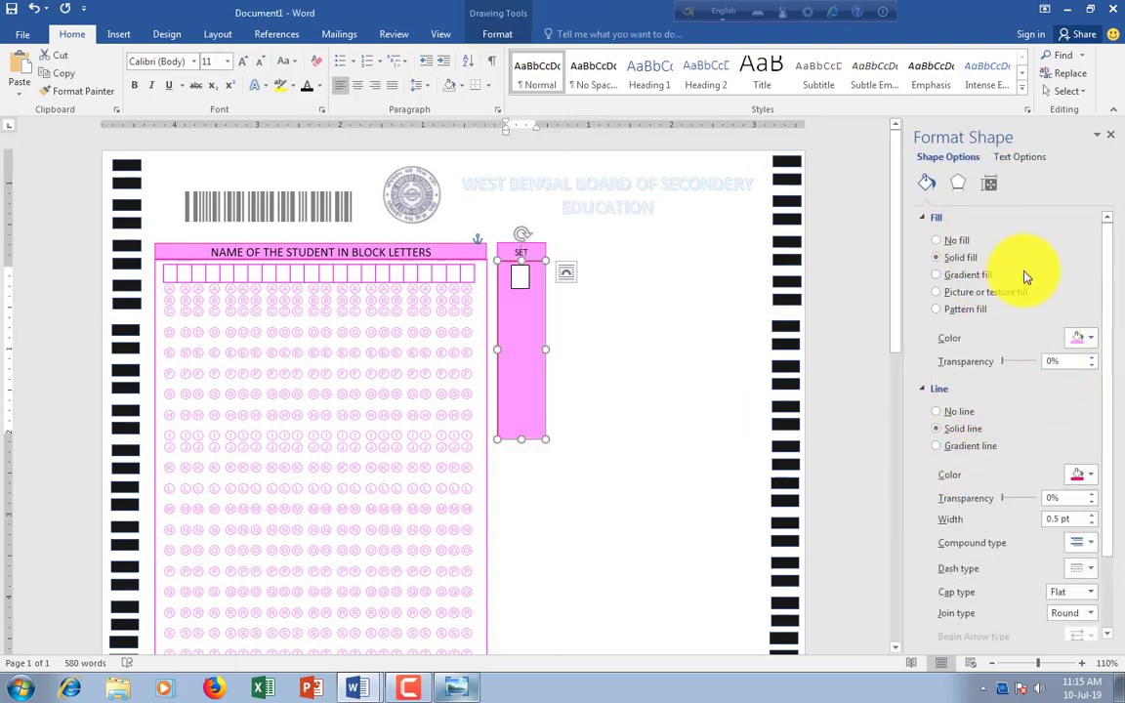
click(1091, 341)
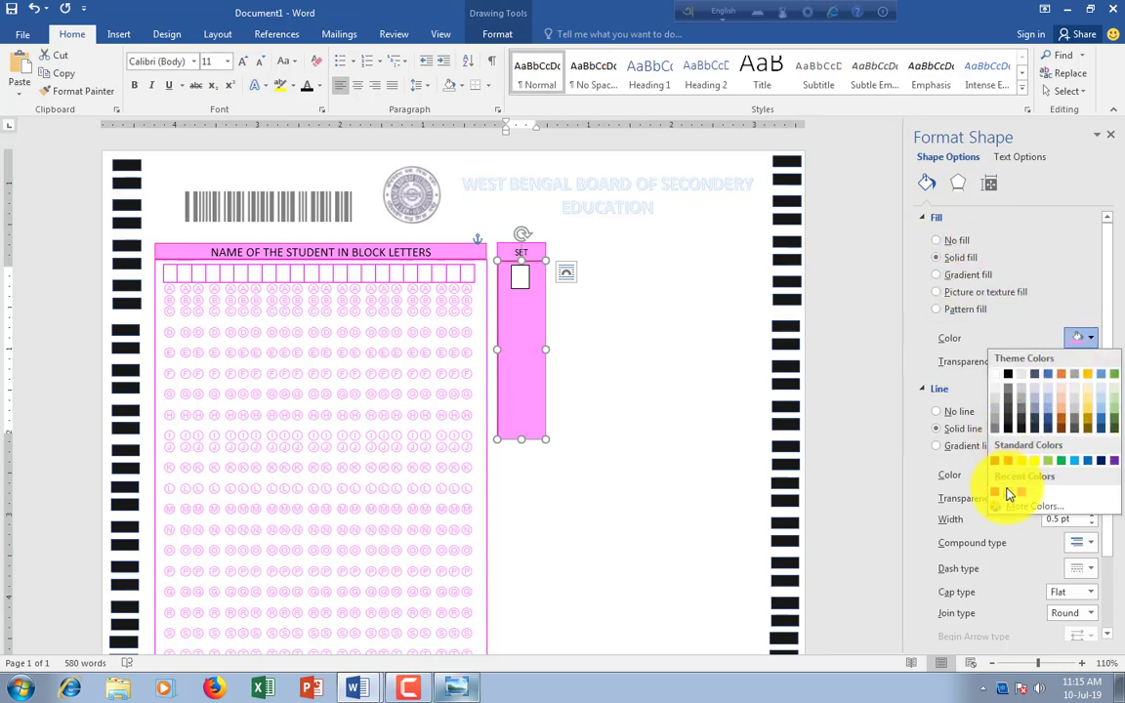
click(998, 377)
click(605, 413)
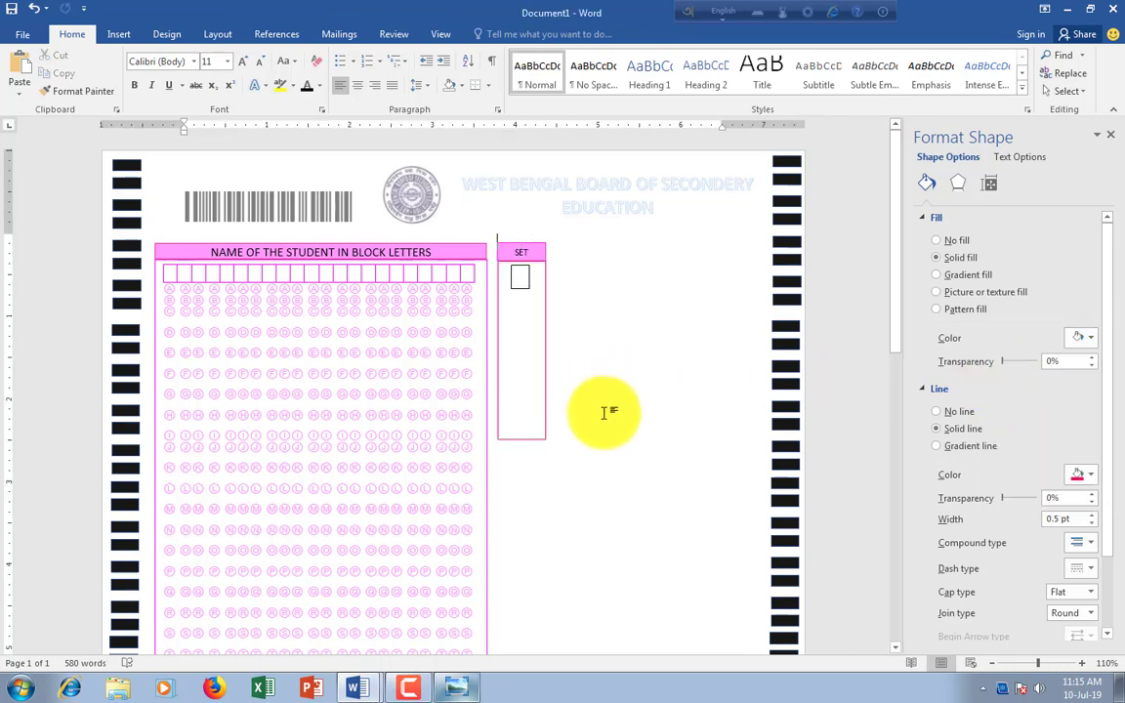
Give the small box under SET a pink outline
click(519, 285)
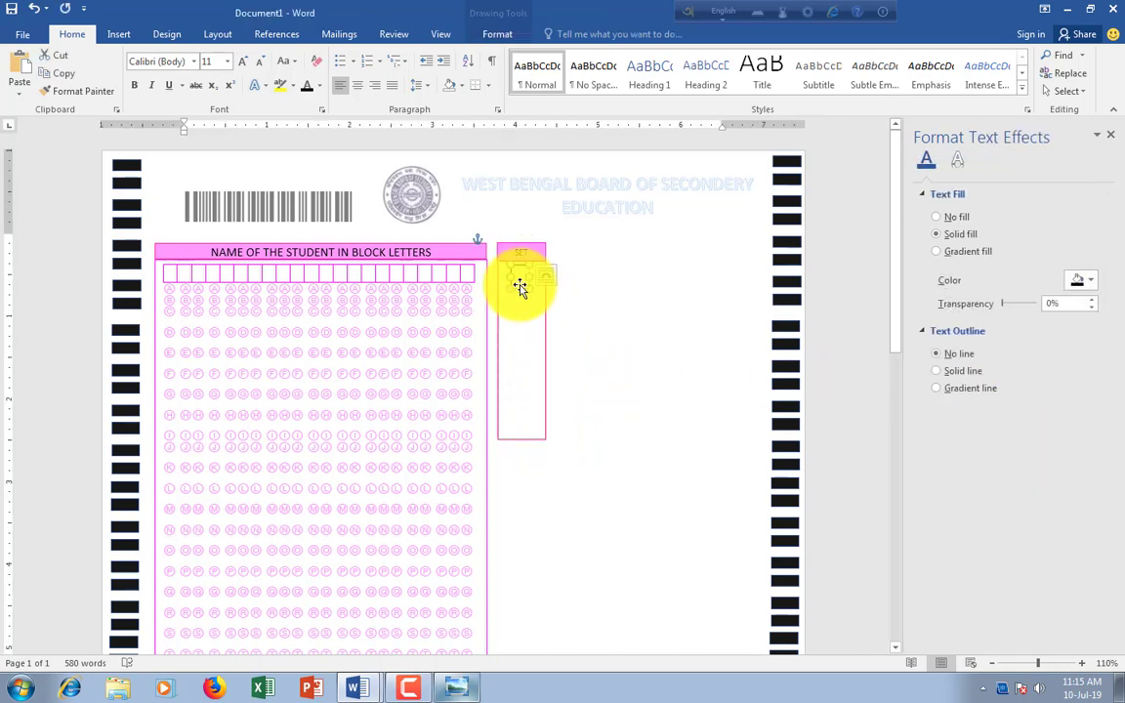
right_click(518, 286)
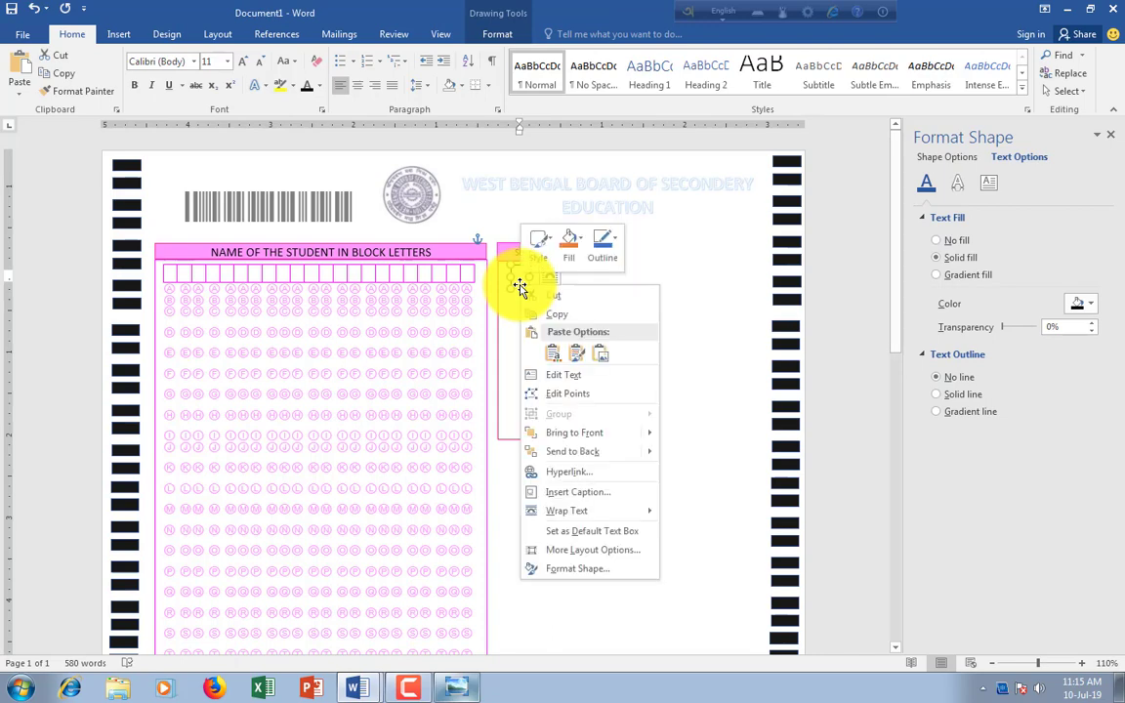
click(571, 576)
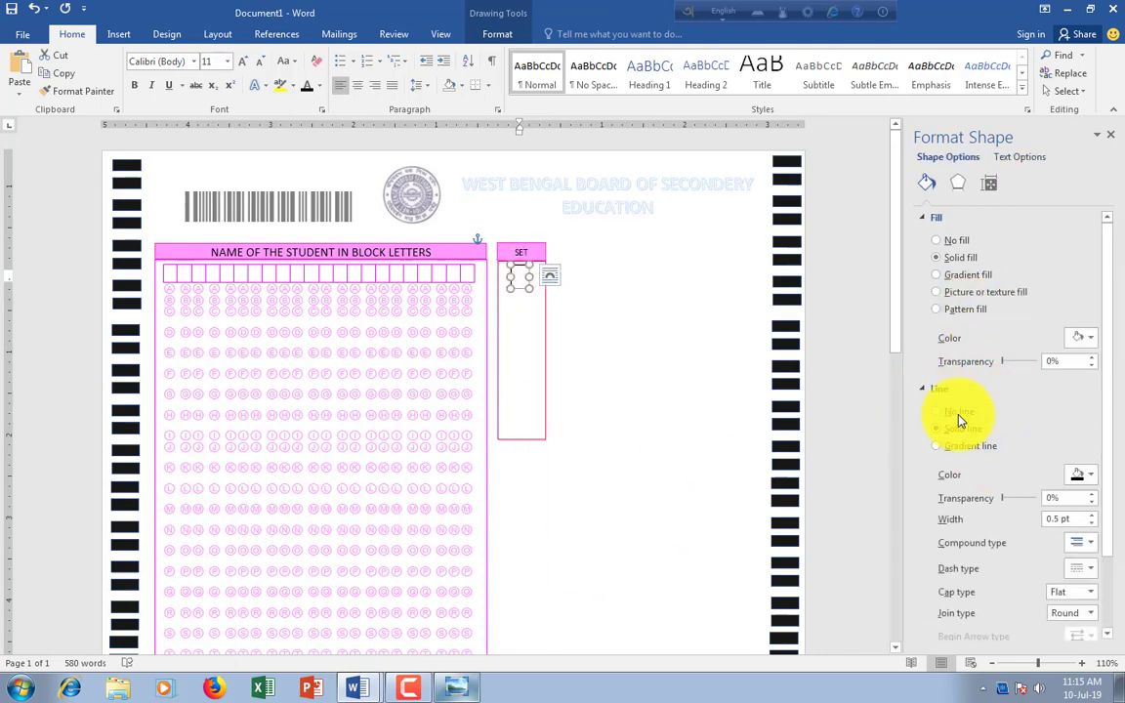
click(1082, 479)
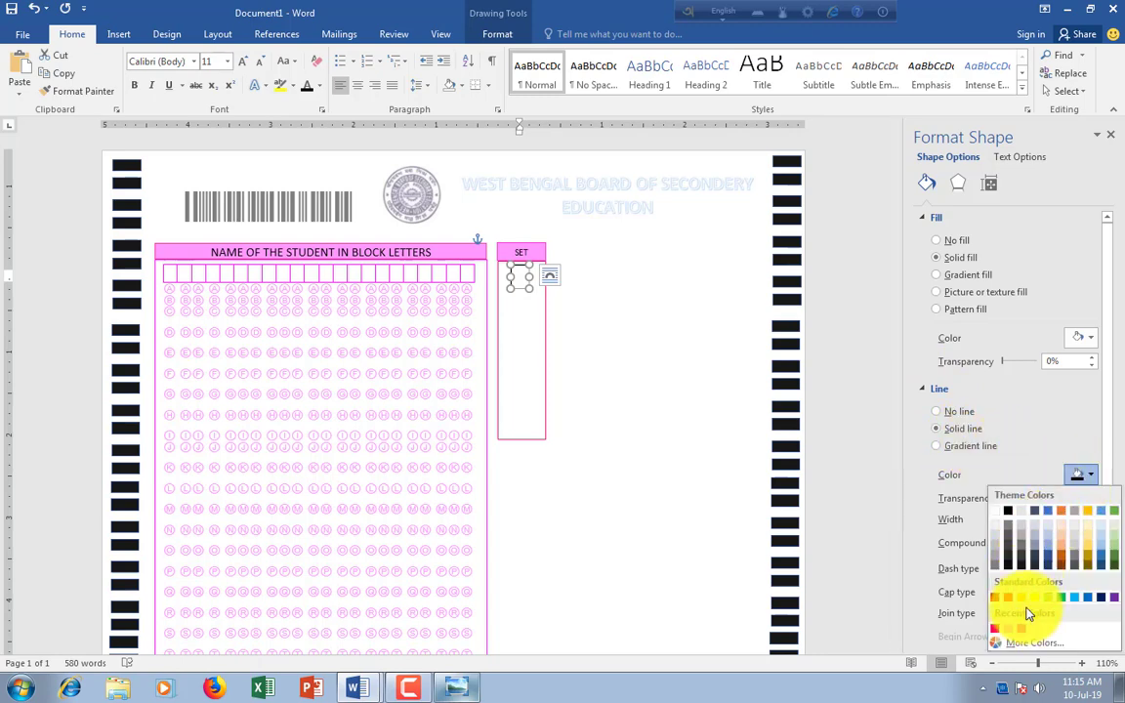
click(997, 629)
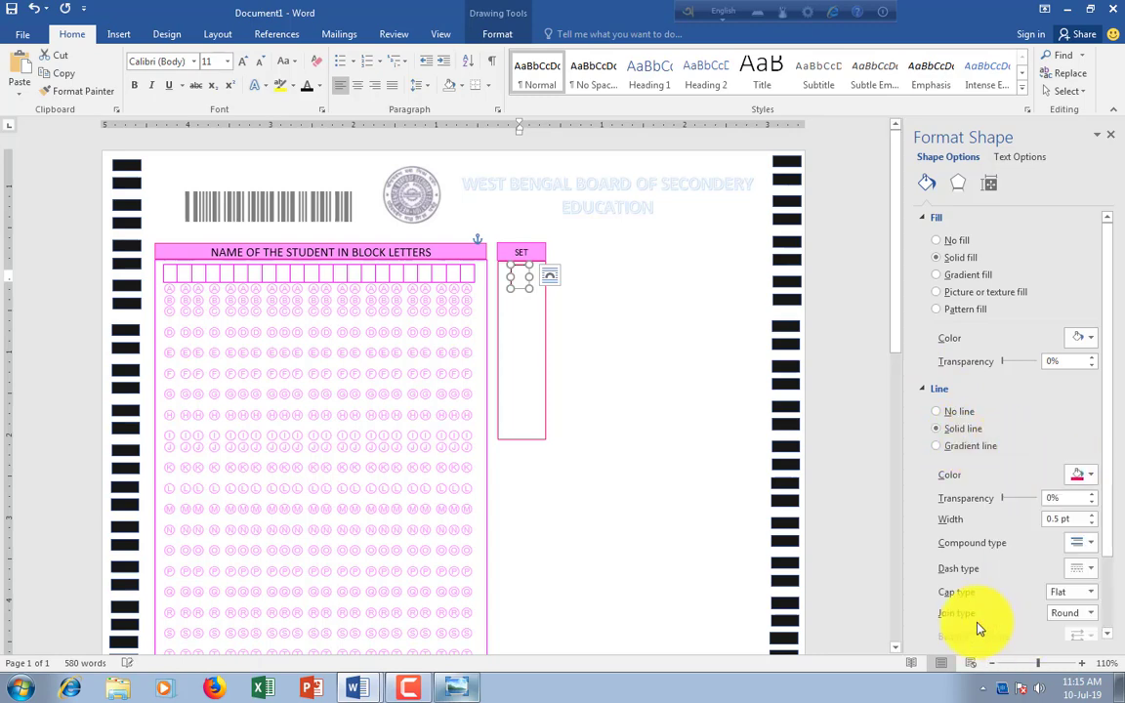
click(643, 464)
click(534, 320)
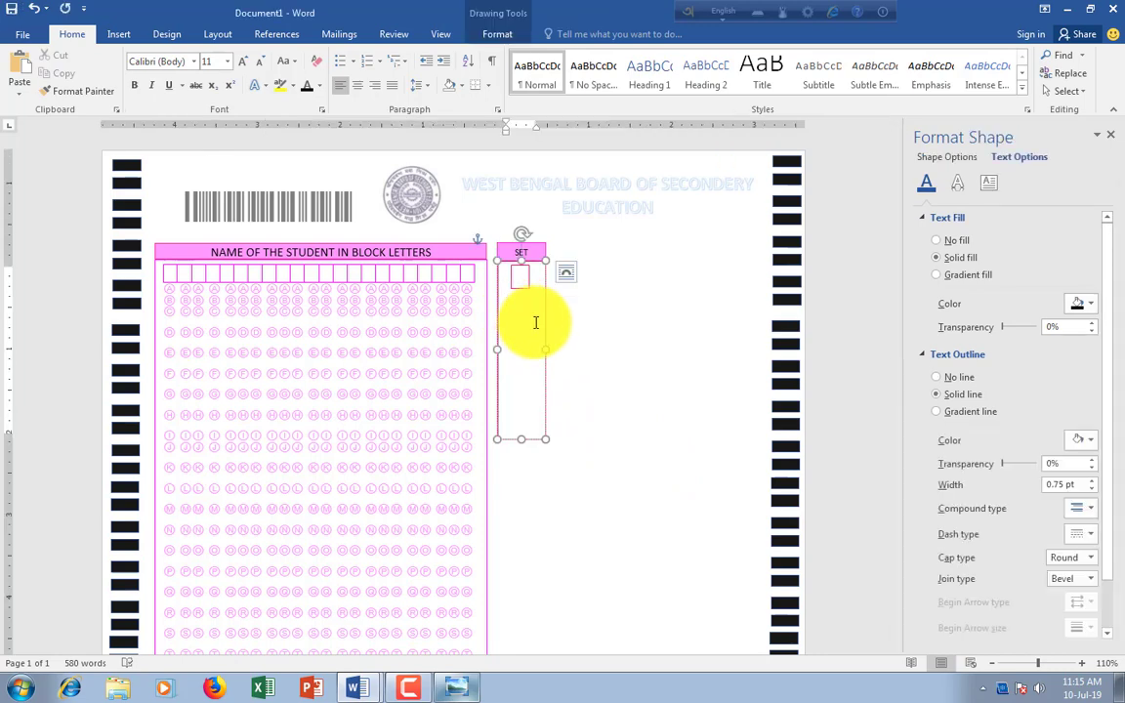
Insert a circled capital A from Arial Unicode MS Enclosed Alphanumerics into the SET box
click(107, 33)
click(1041, 74)
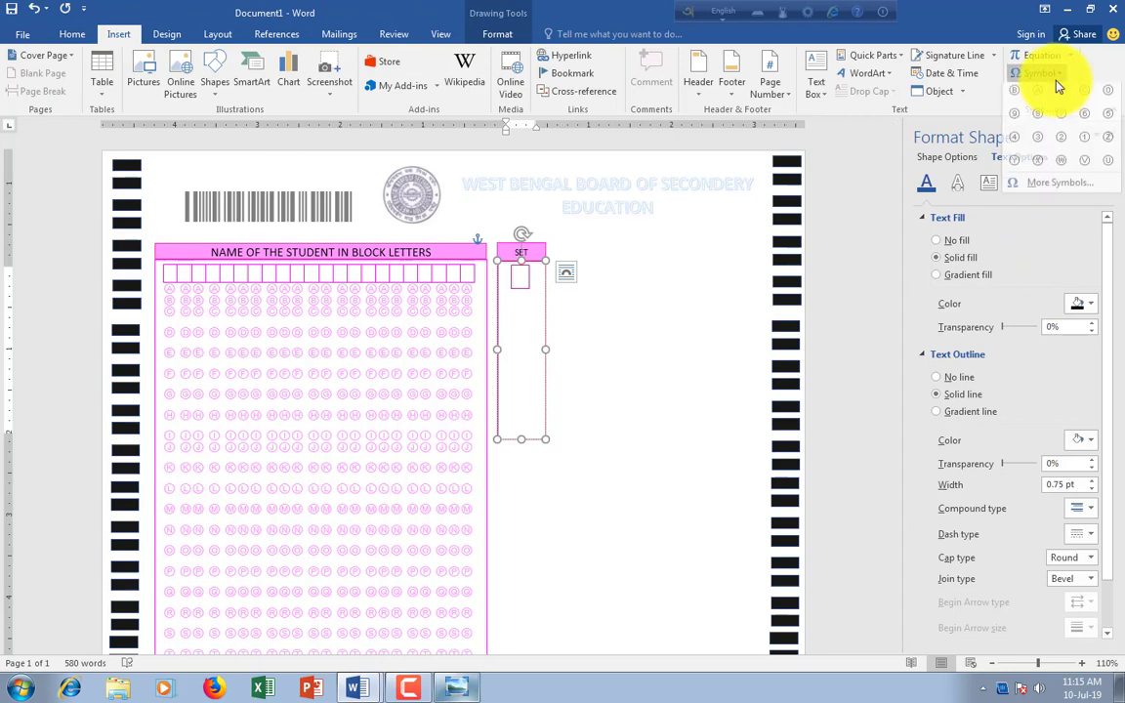
click(1050, 189)
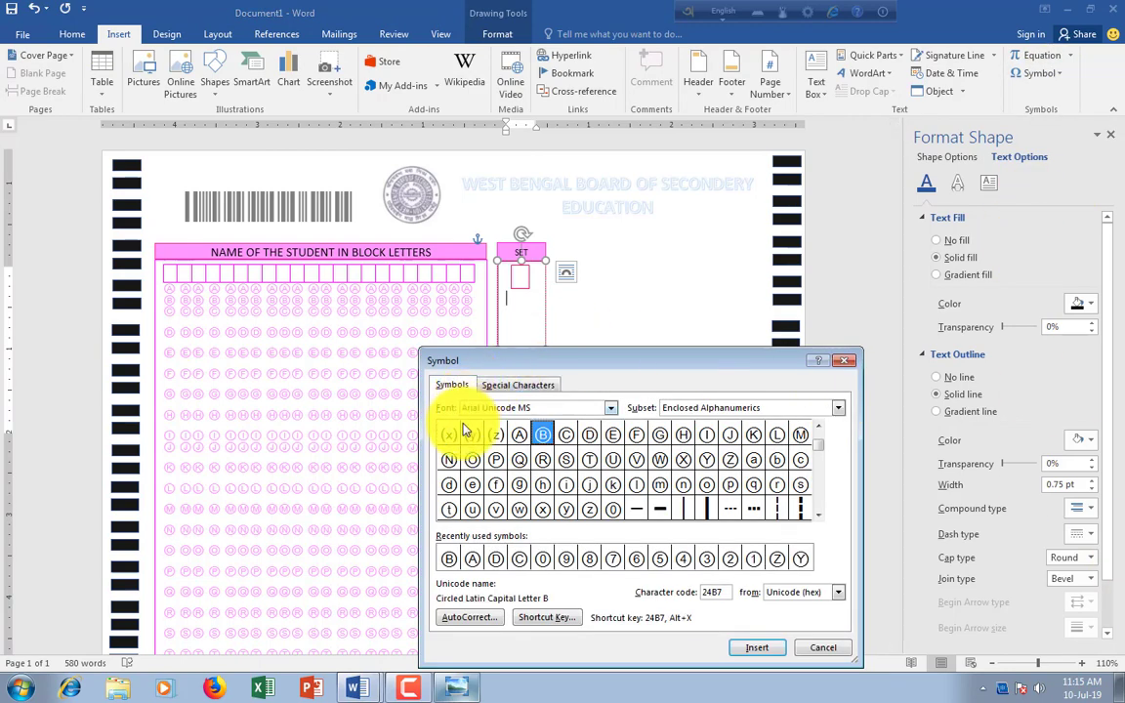
drag(660, 362, 641, 266)
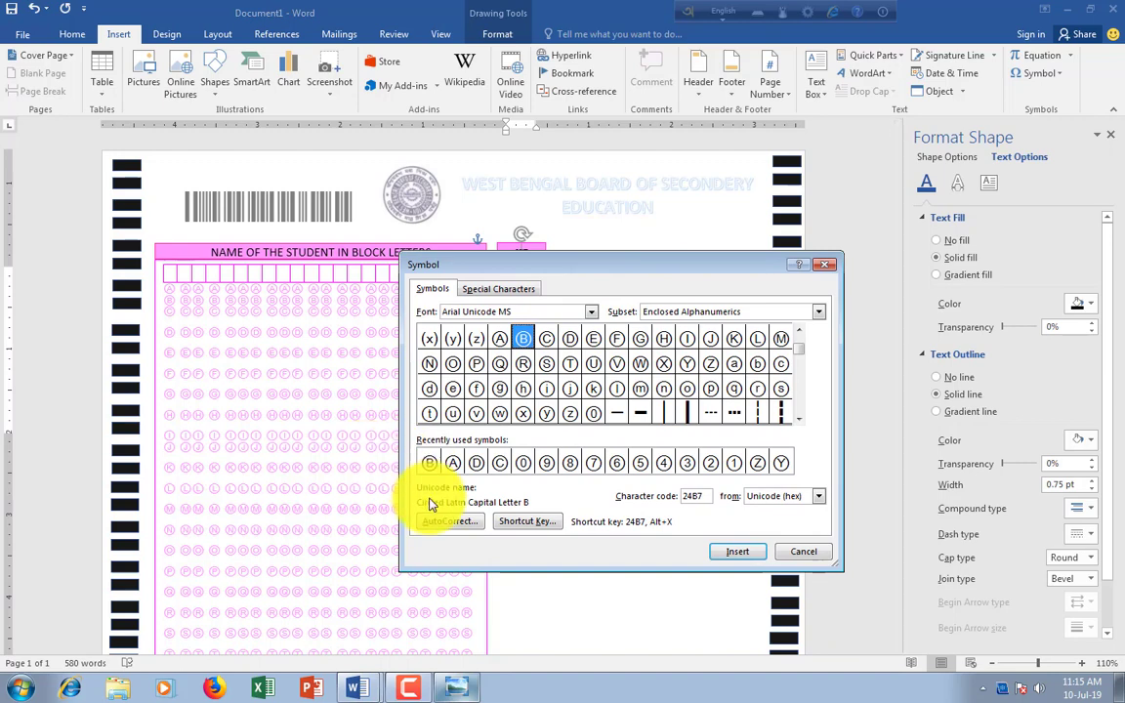
click(591, 312)
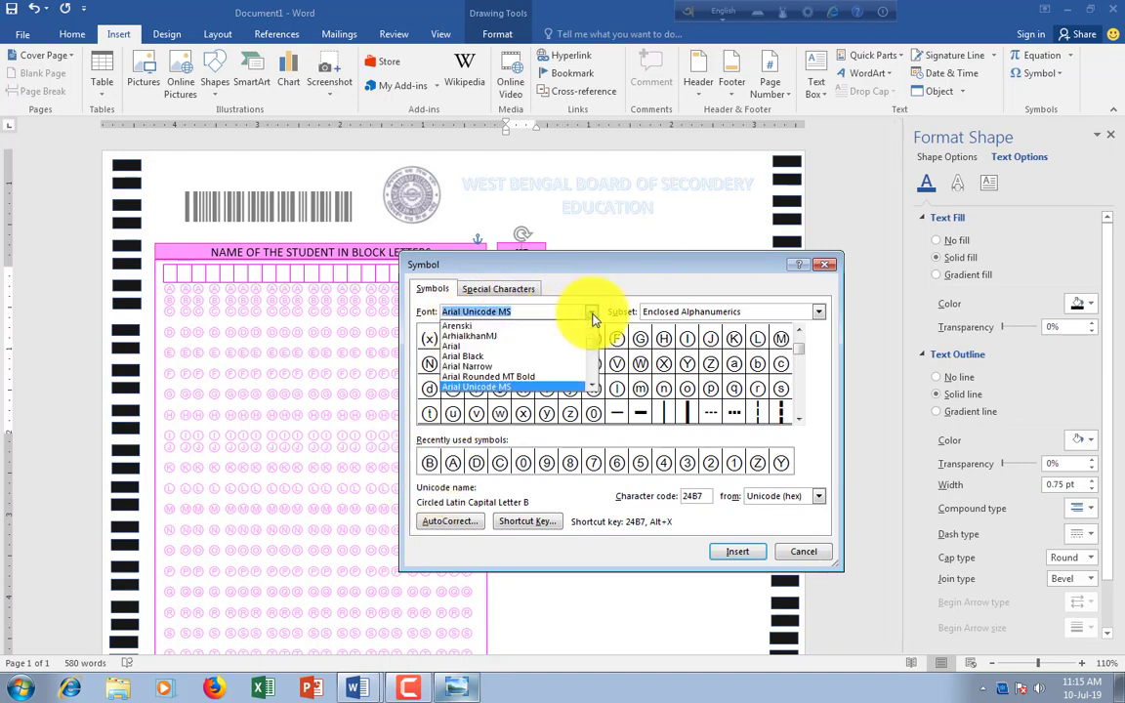
click(502, 386)
click(807, 310)
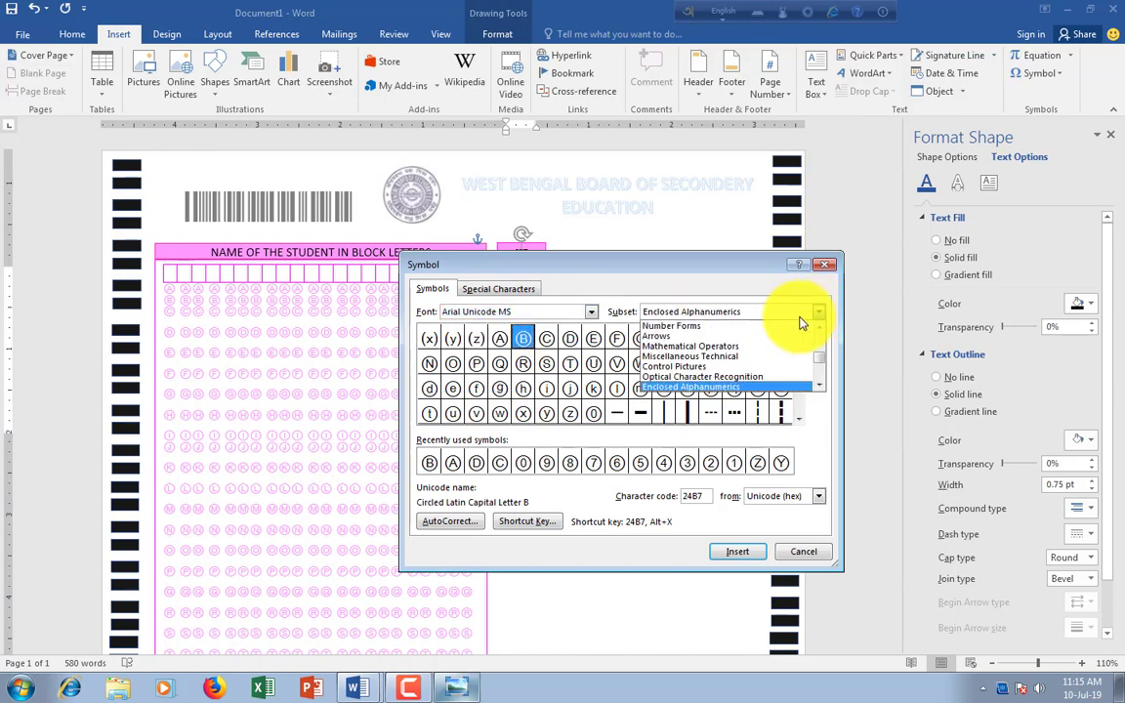
click(691, 388)
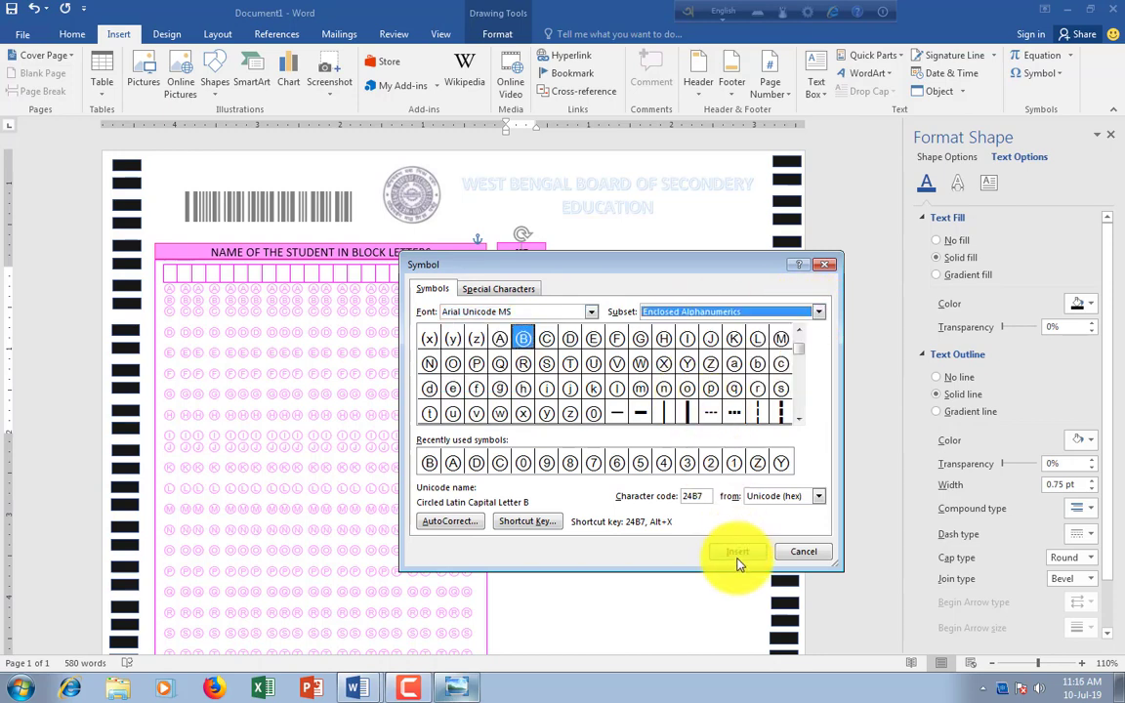
click(499, 340)
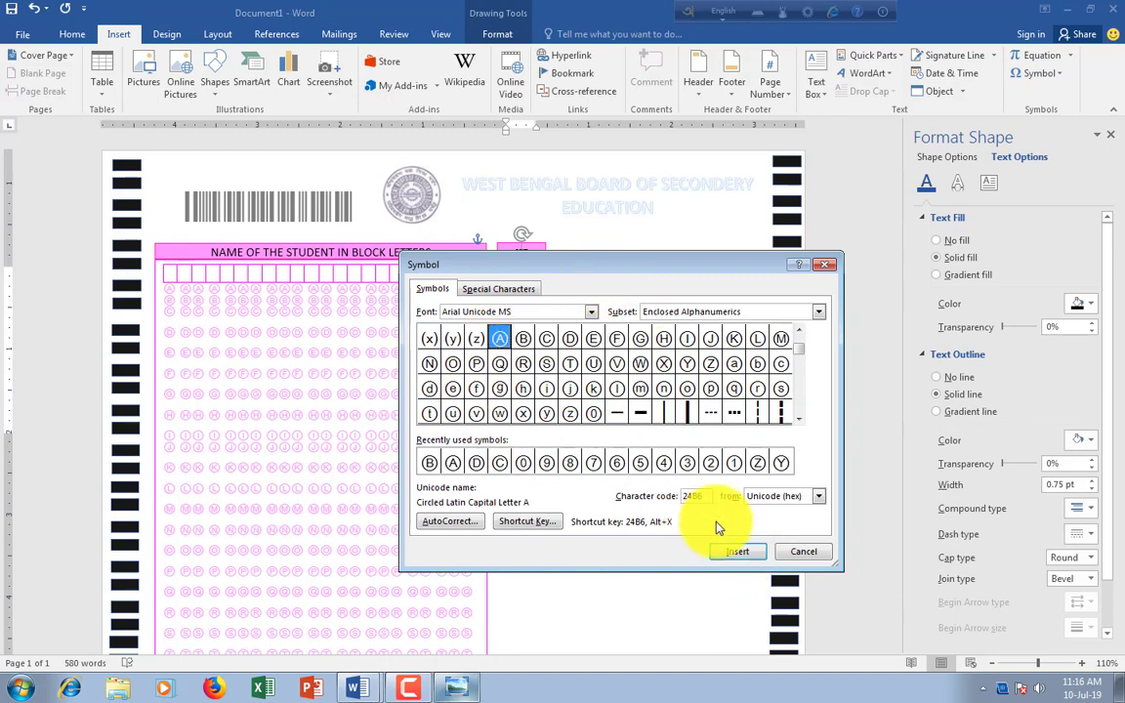
click(735, 552)
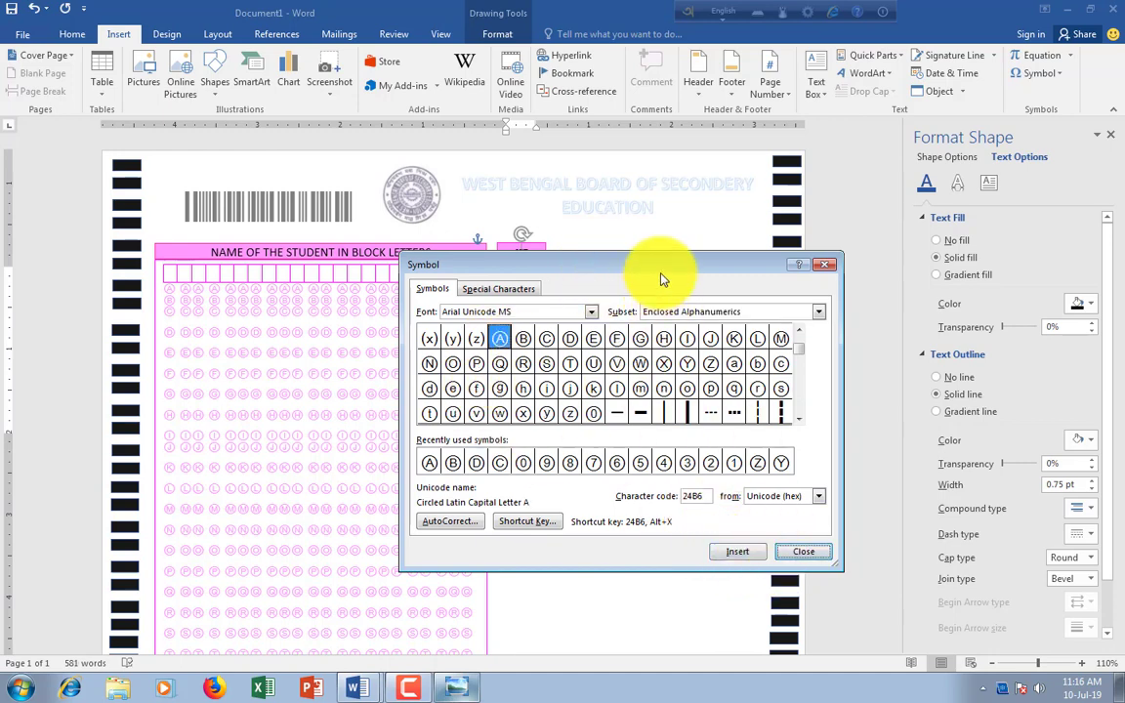
Insert a second circled A, close the Symbol dialog, and select the box's contents
mouse_move(660, 281)
mouse_down()
mouse_move(636, 347)
mouse_move(631, 331)
mouse_up()
click(703, 619)
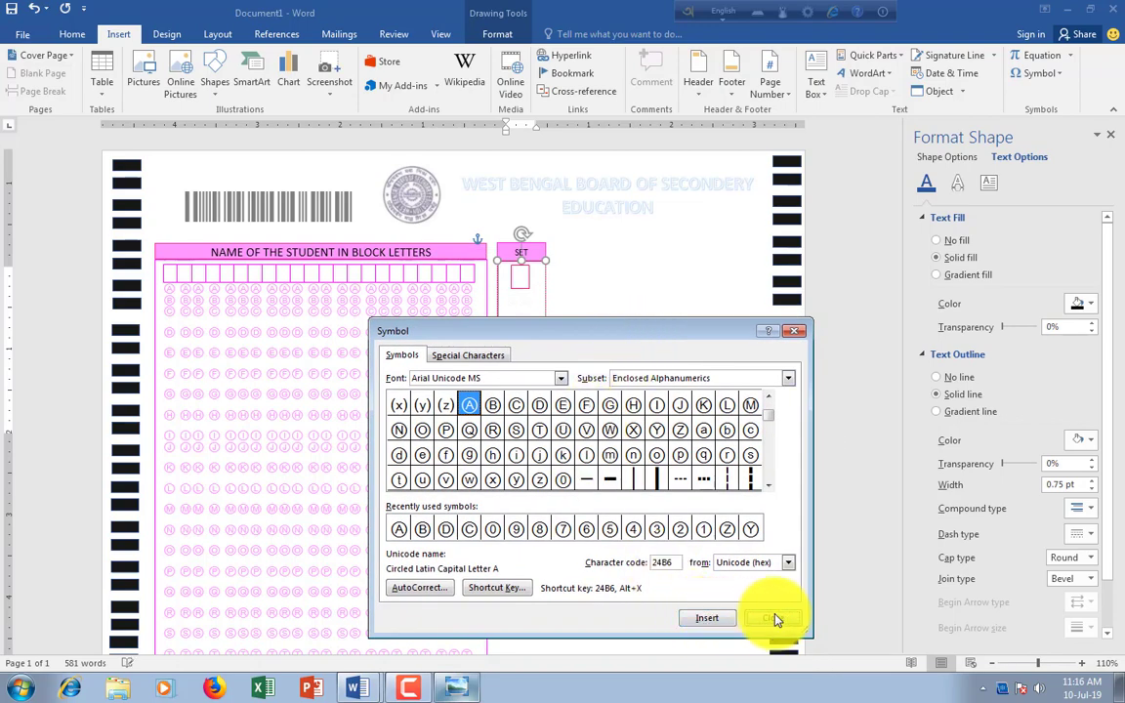
click(781, 622)
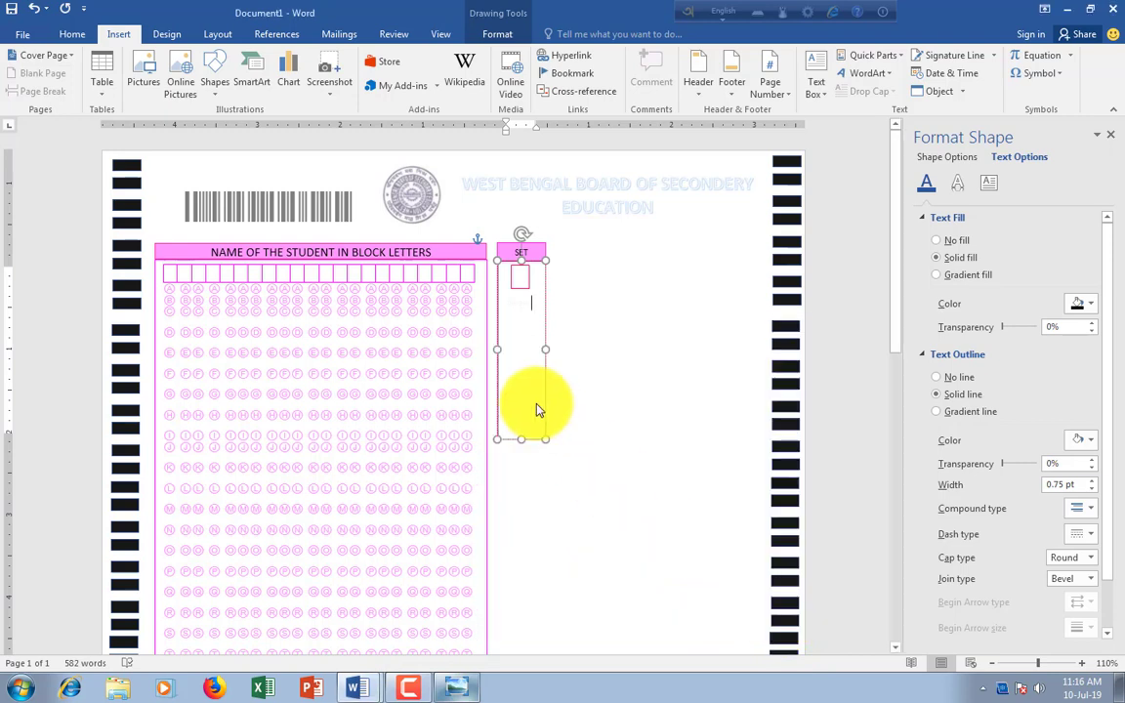
triple_click(527, 302)
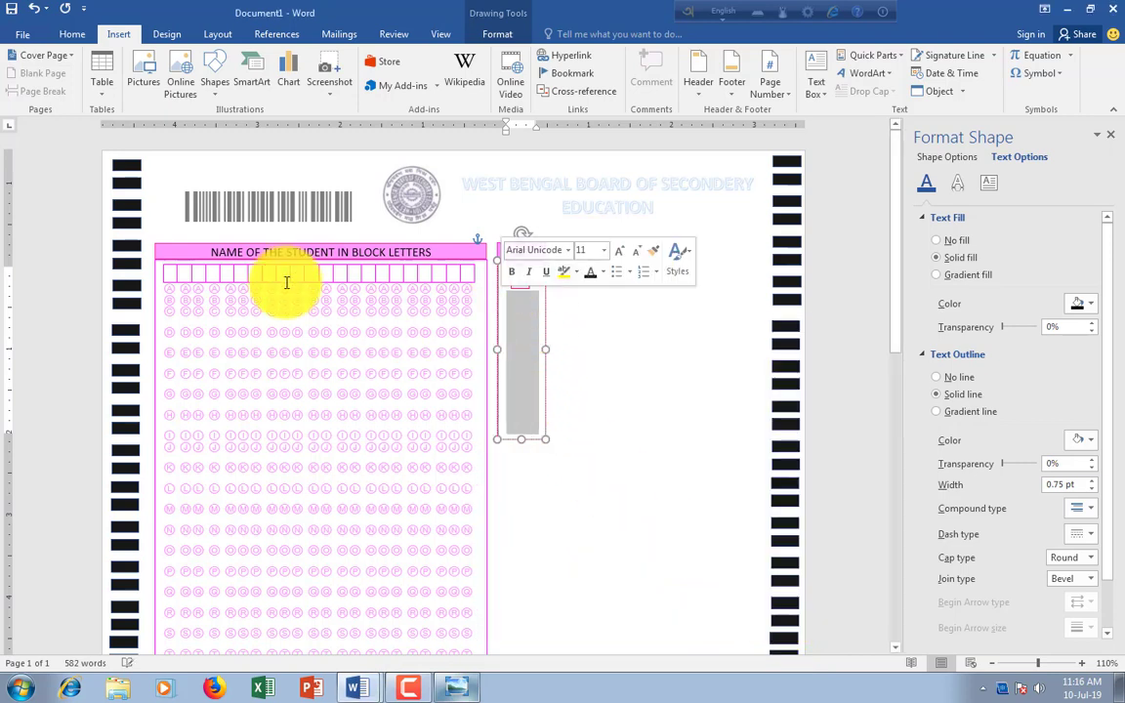
Recolour the selected symbols dark, then delete them from the SET box
click(68, 33)
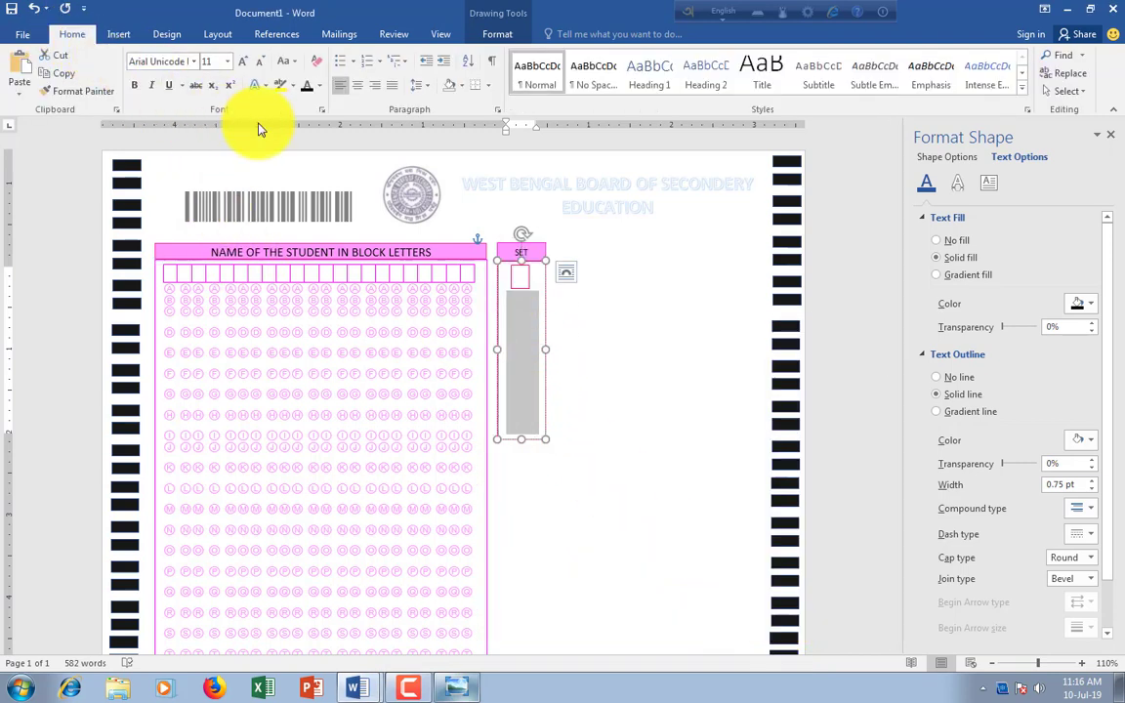
click(318, 86)
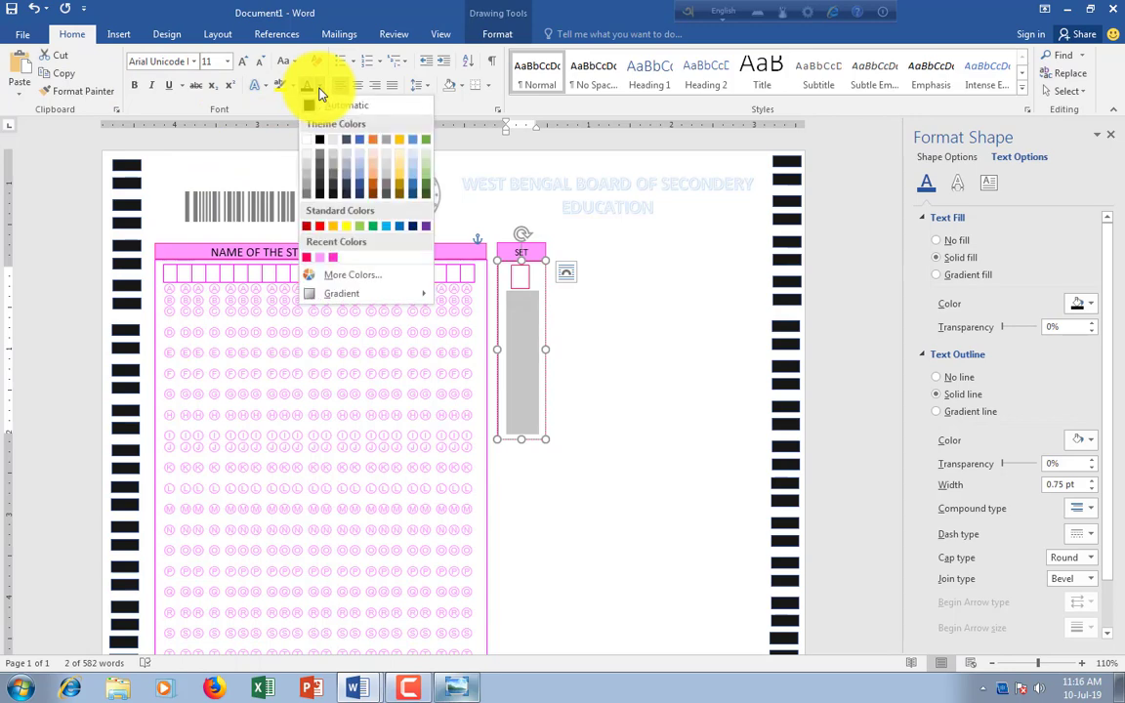
click(322, 144)
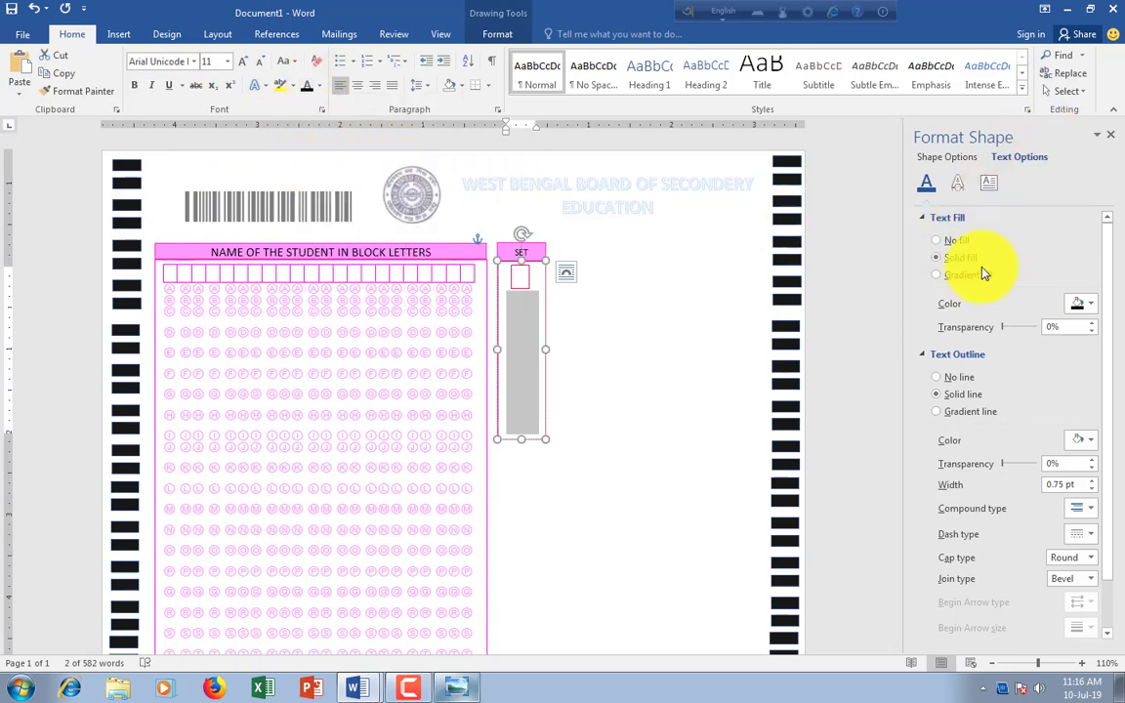
key(Delete)
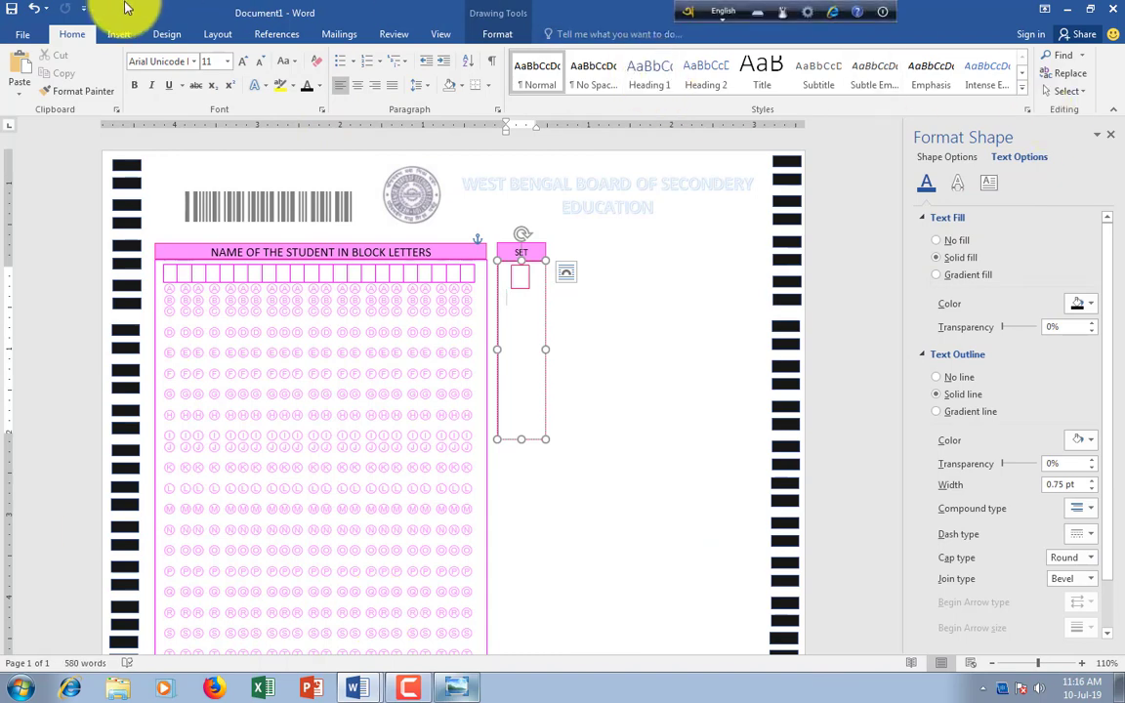
Re-insert the circled A through the Symbol dialog
click(118, 34)
click(1050, 73)
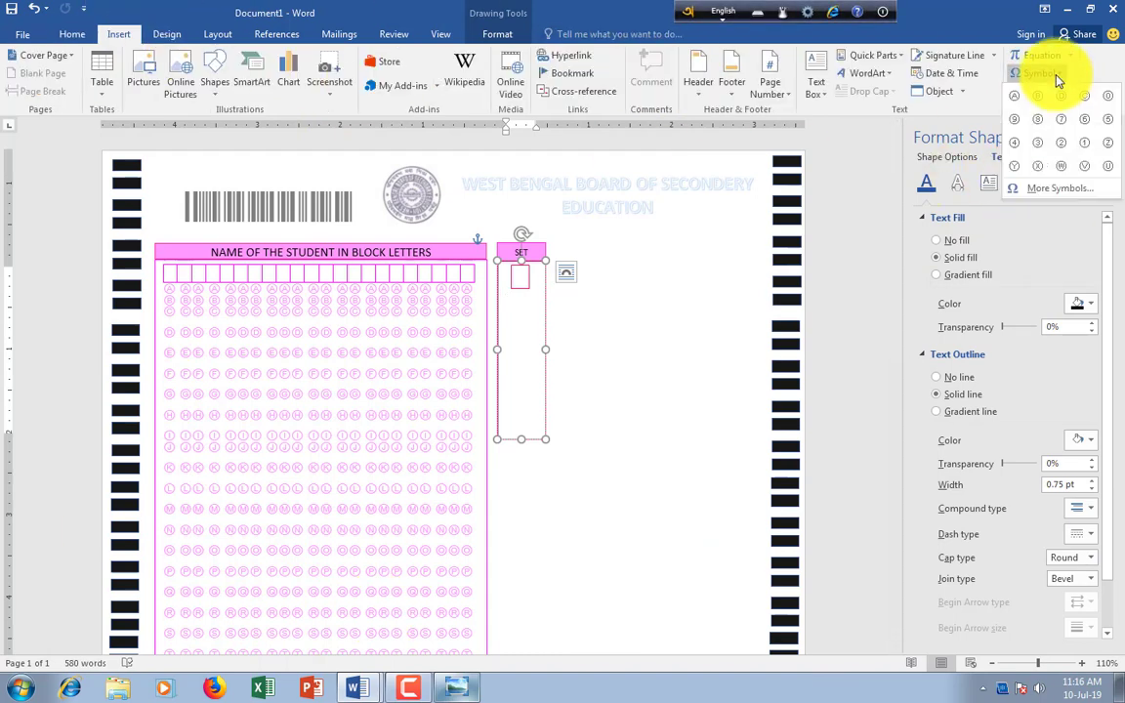
click(1061, 188)
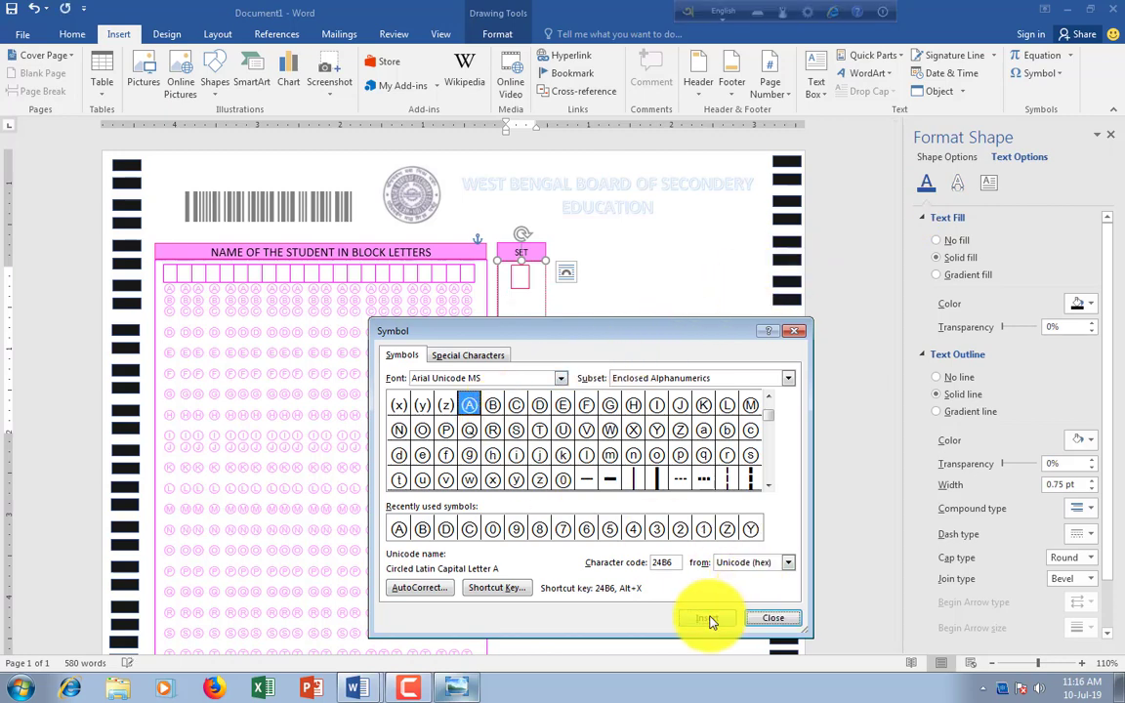
click(772, 619)
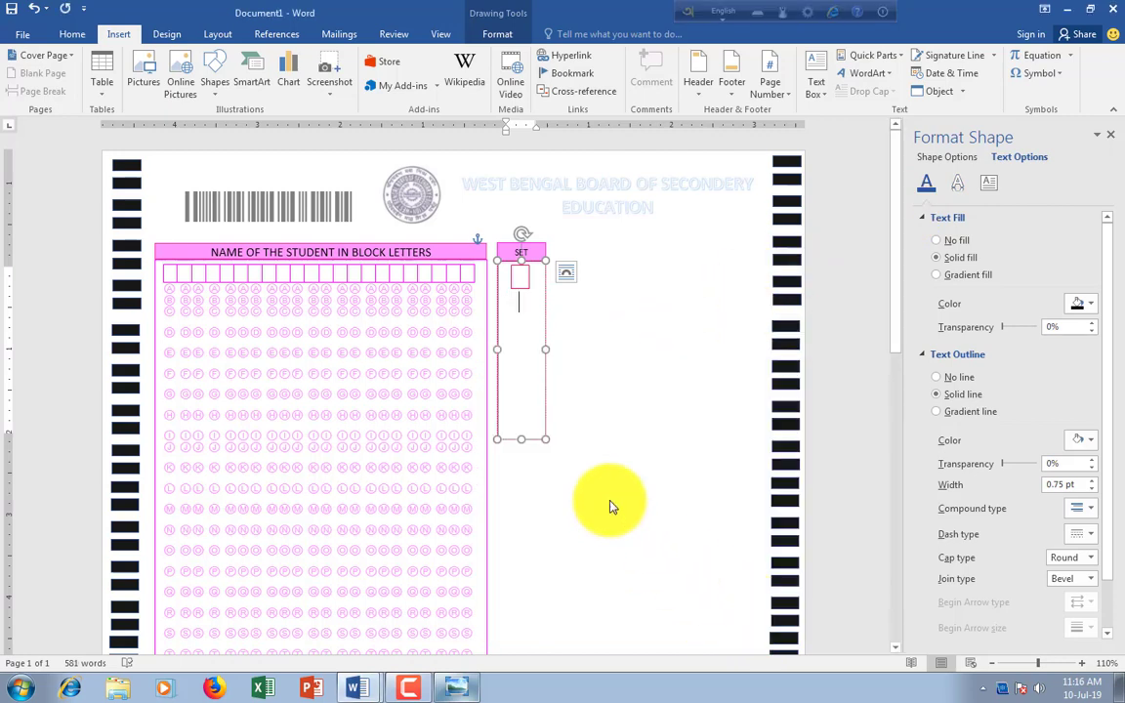
Apply a theme font colour to the circled letter and deselect the box
triple_click(526, 304)
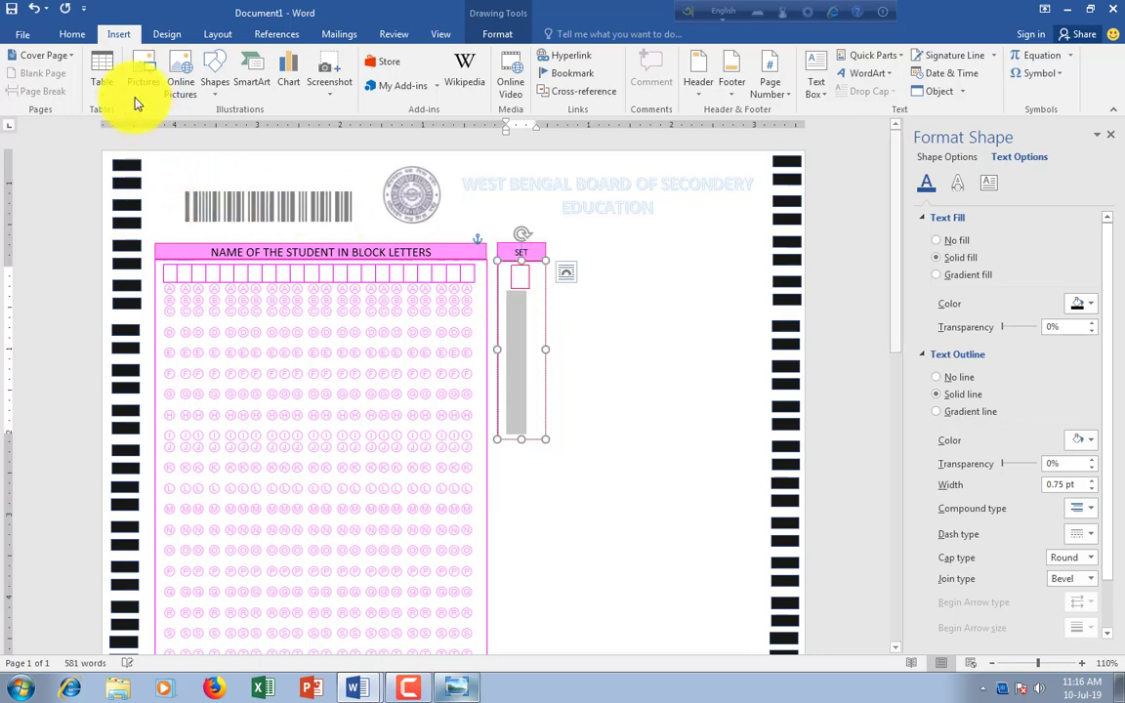
click(74, 36)
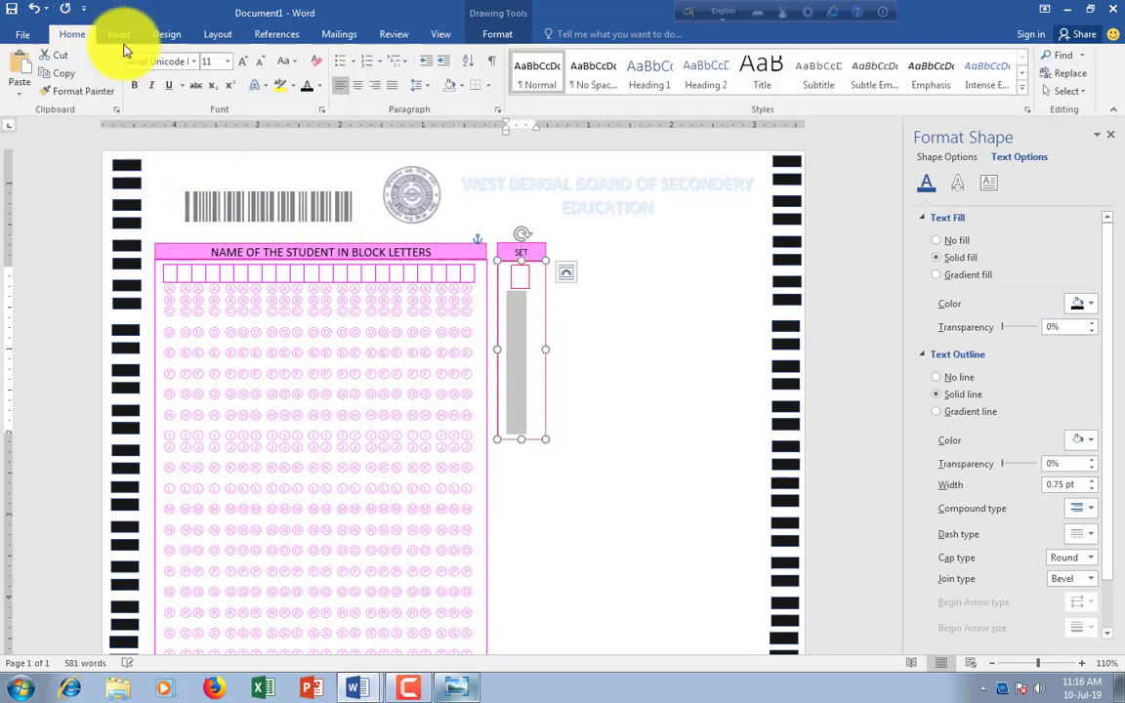
click(322, 88)
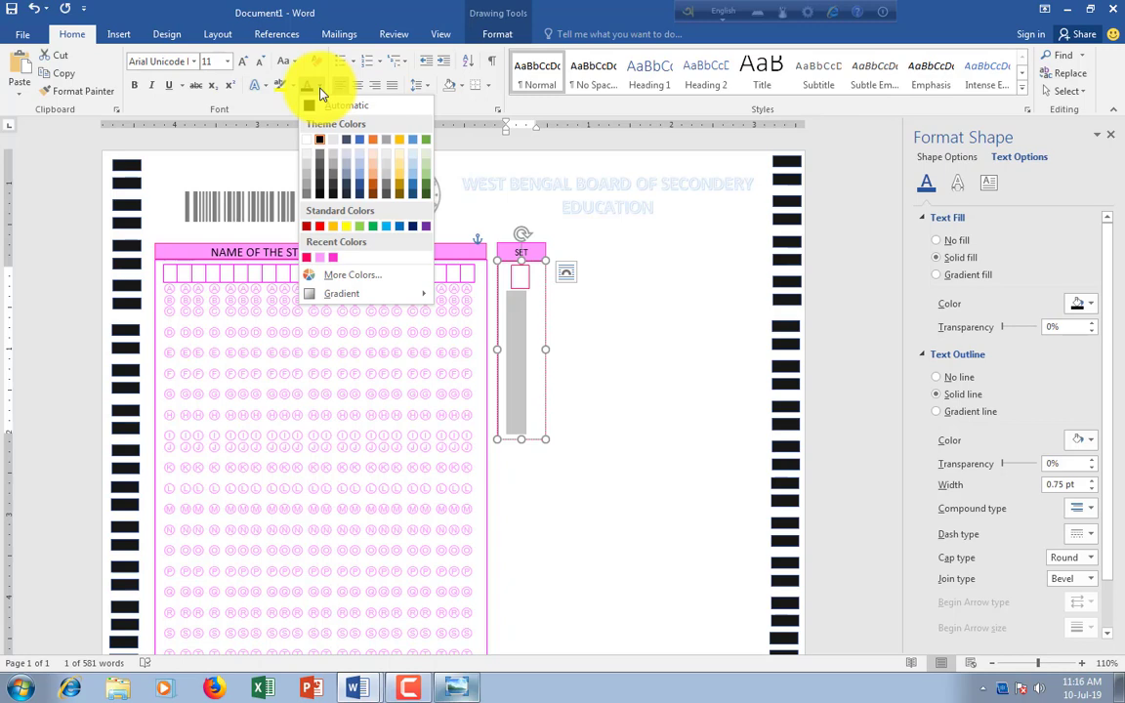
click(305, 180)
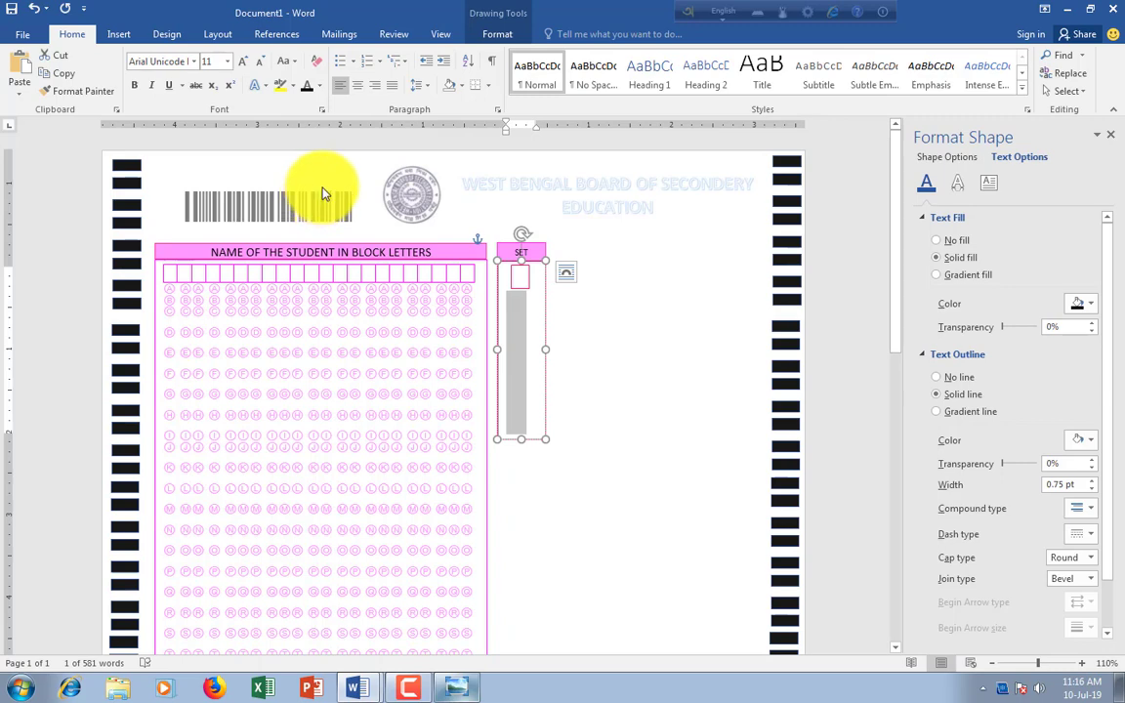
click(529, 306)
triple_click(529, 306)
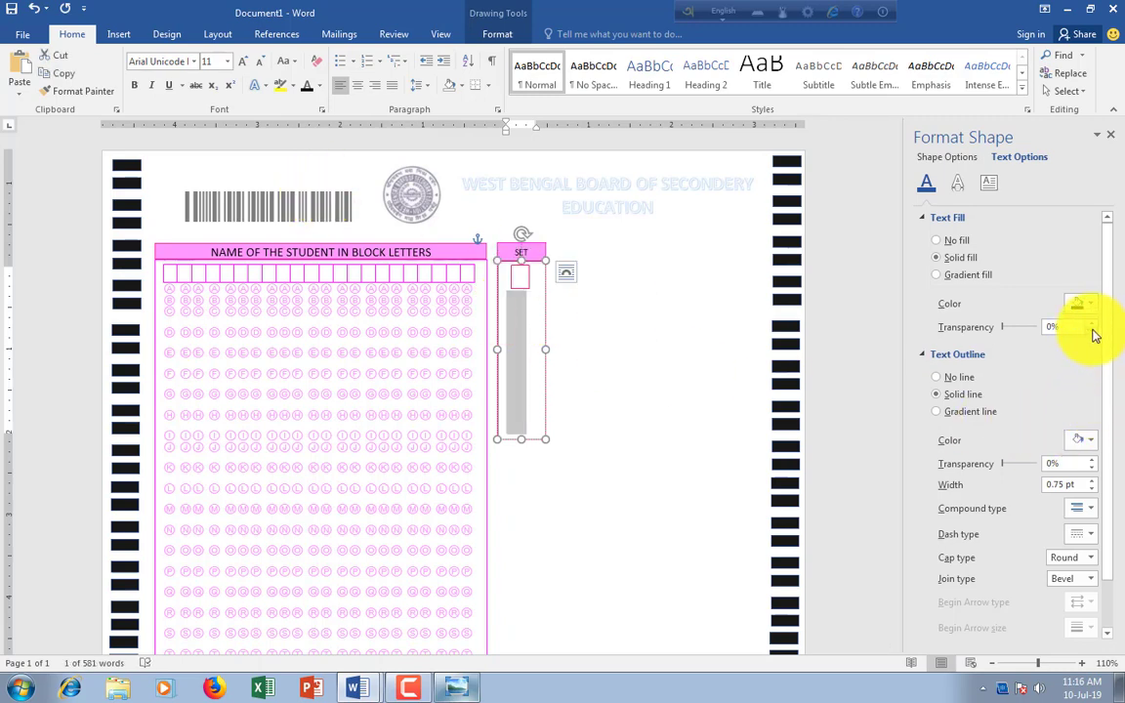
click(558, 431)
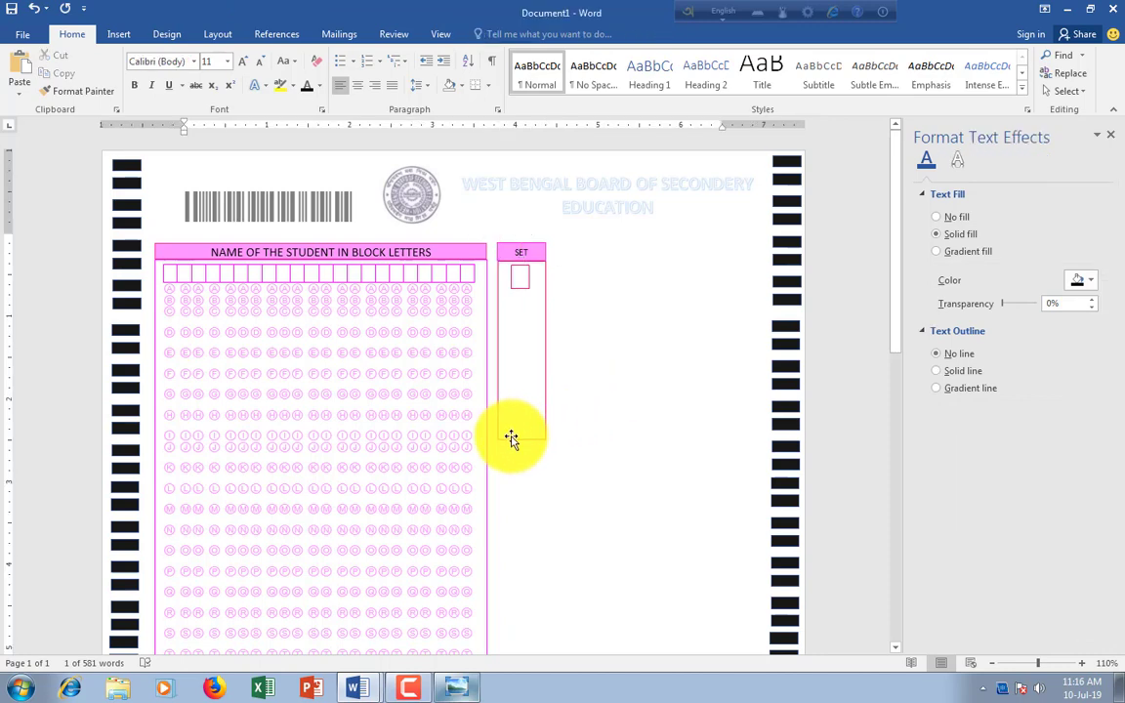
Move the SET text box down, then back under the SET heading
drag(512, 439, 554, 540)
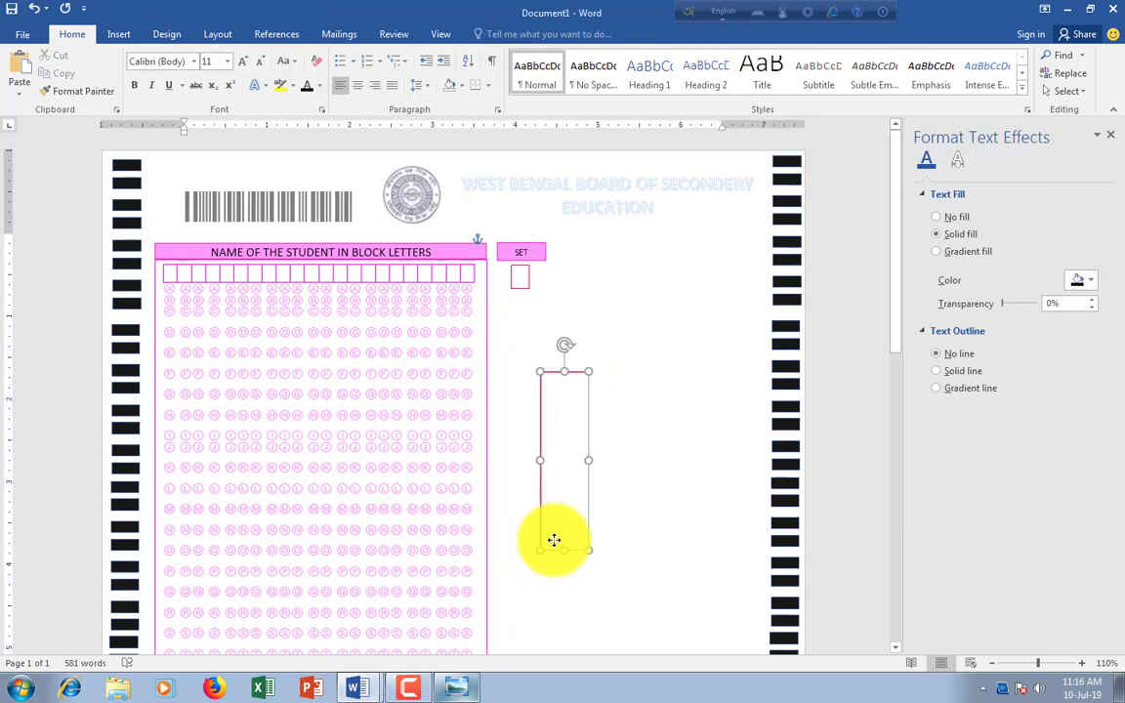
drag(558, 369, 513, 294)
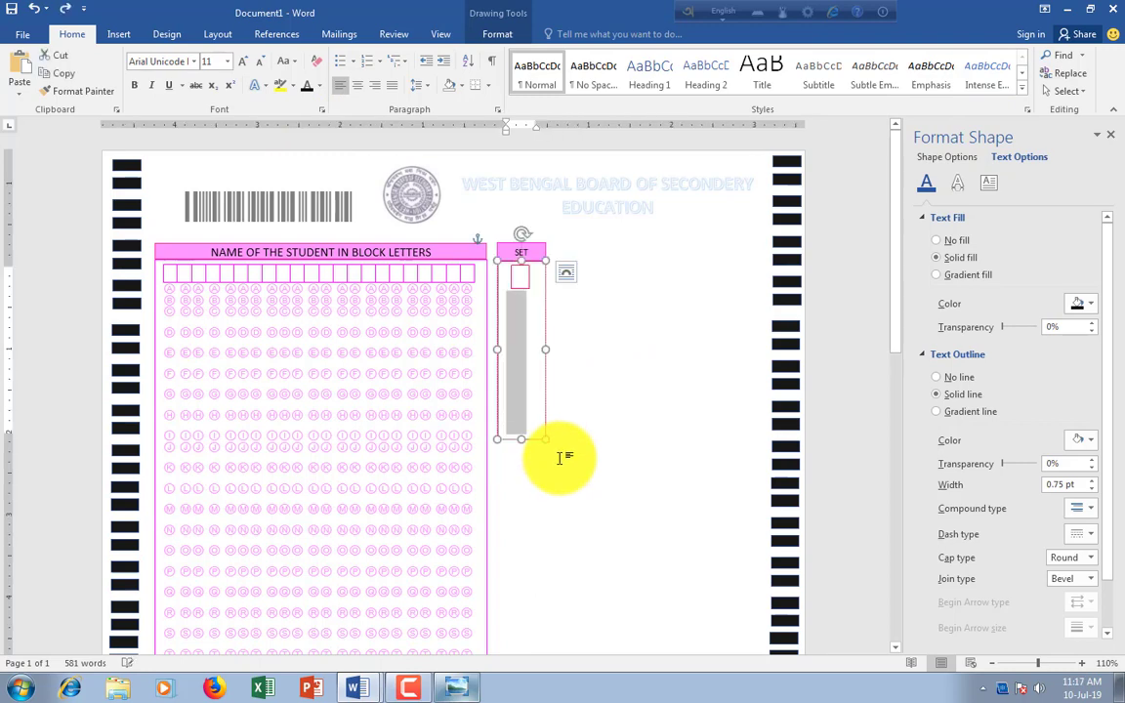
key(Delete)
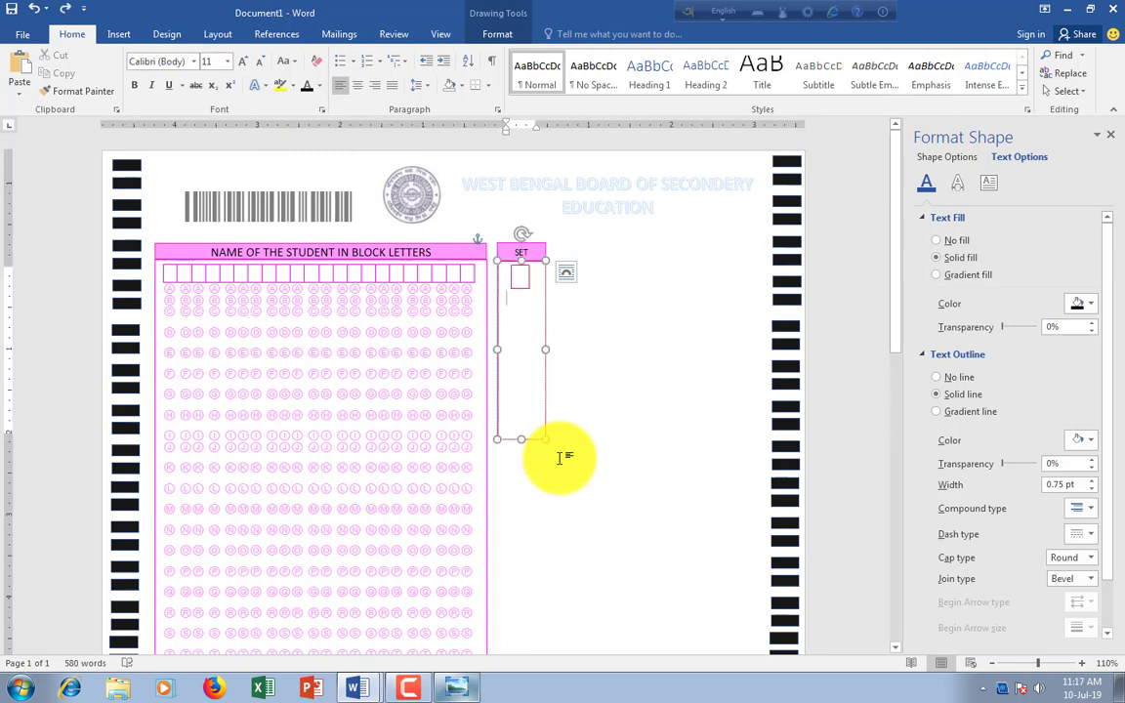
click(527, 352)
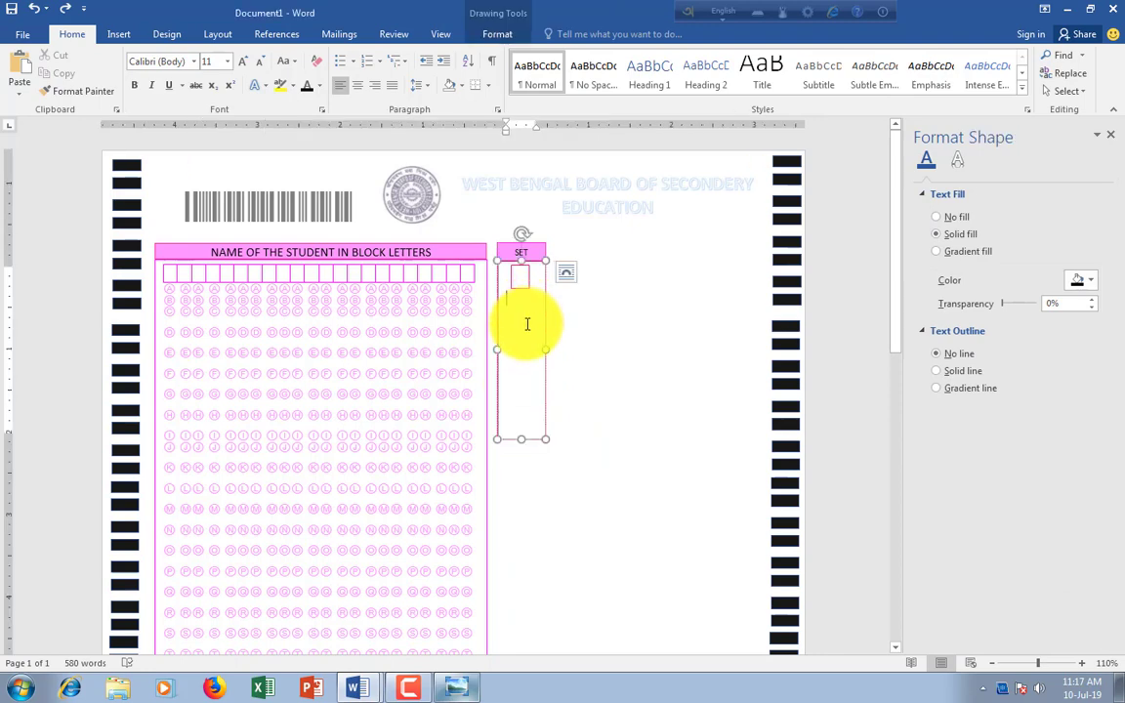
key(Escape)
Insert a circled letter, then select and delete all symbols in the SET box
click(120, 37)
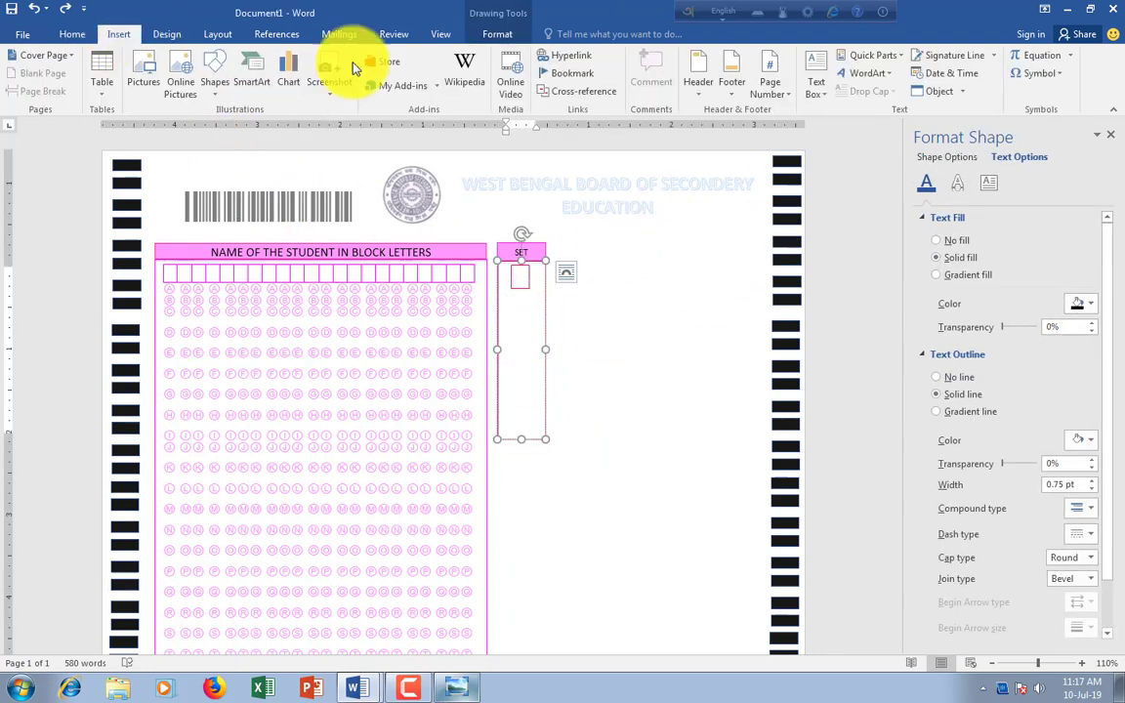
click(1041, 74)
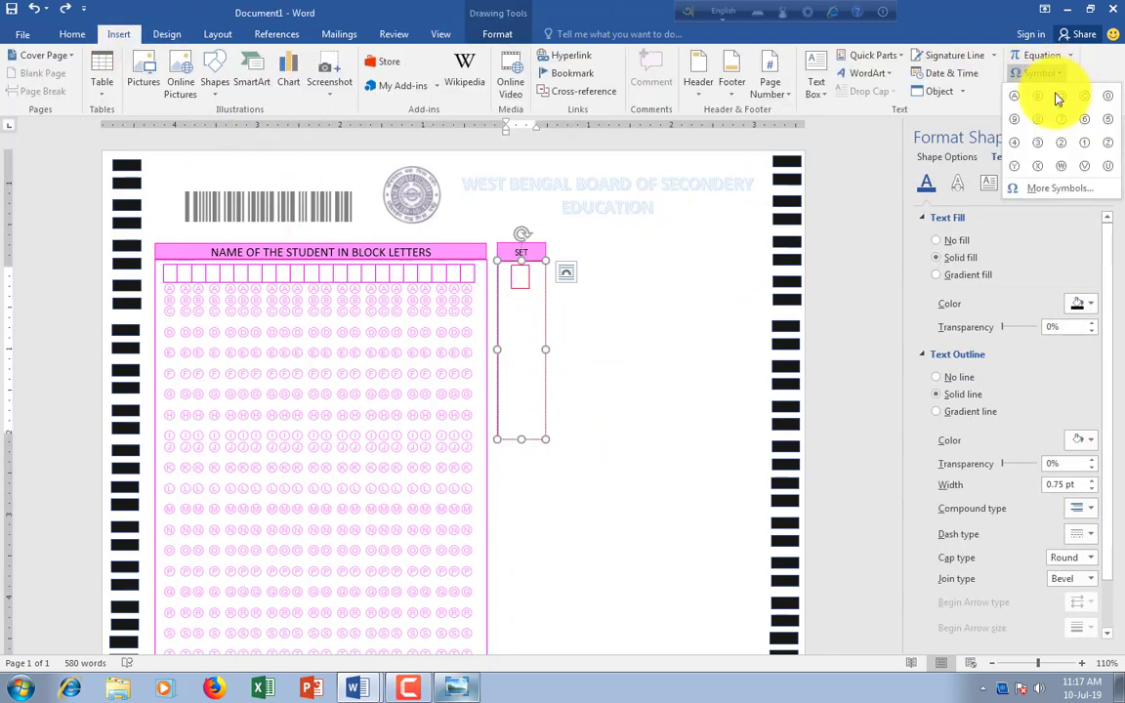
click(1038, 170)
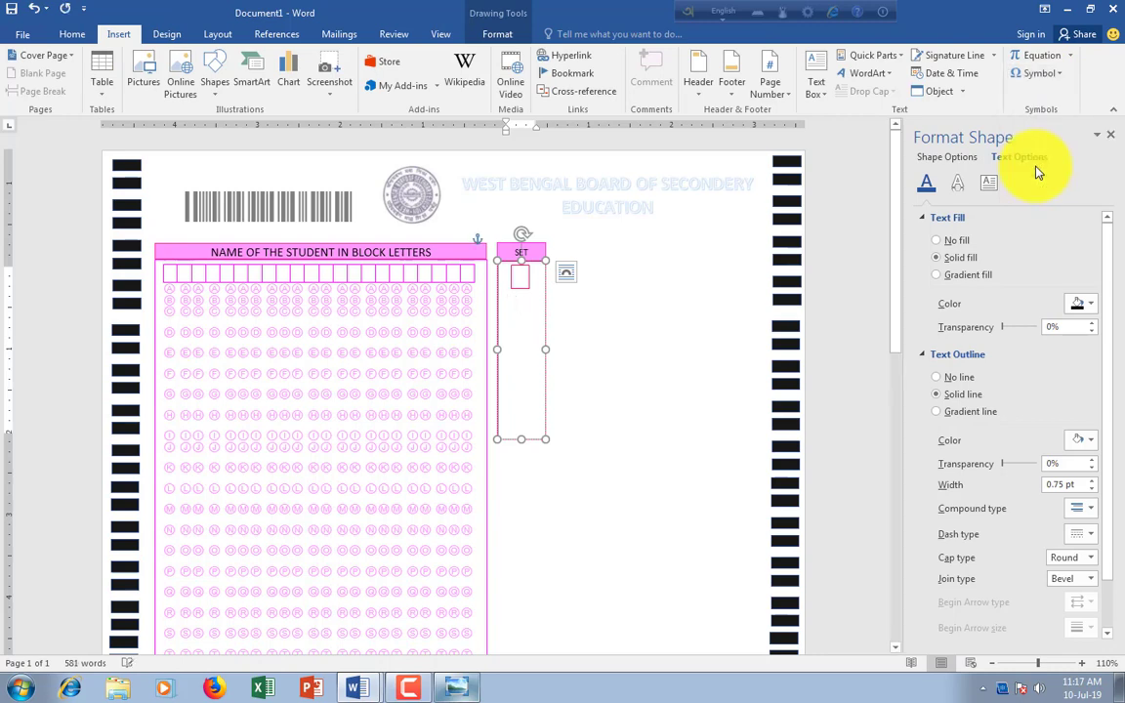
click(1053, 74)
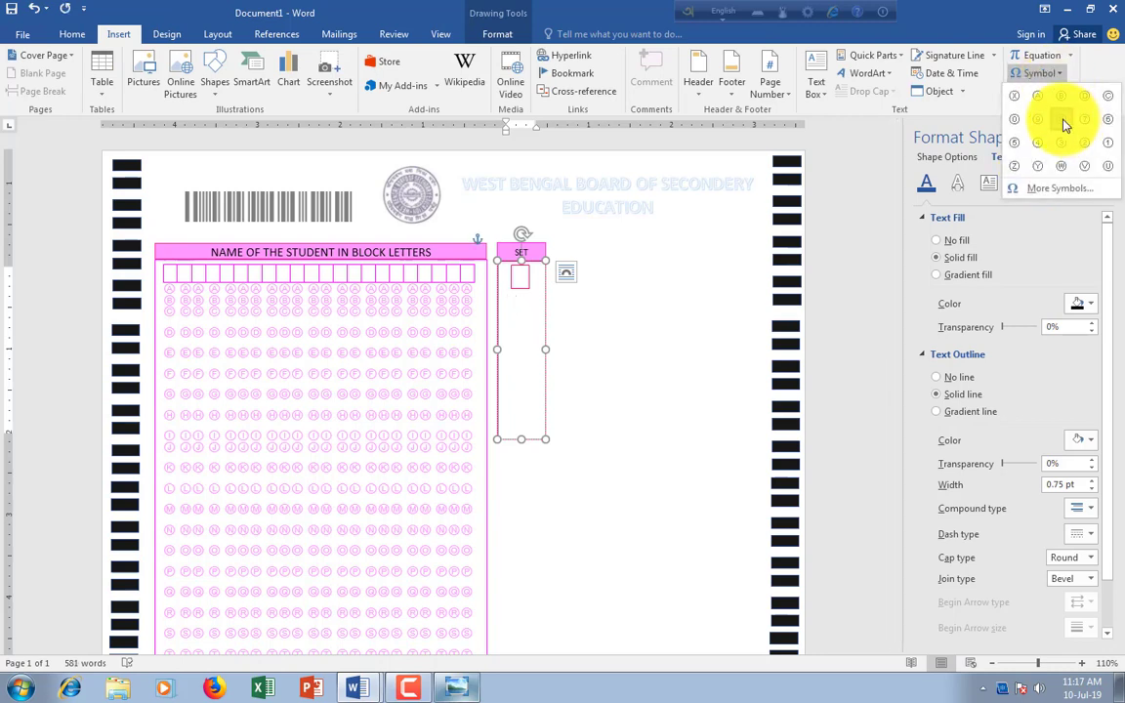
click(1066, 123)
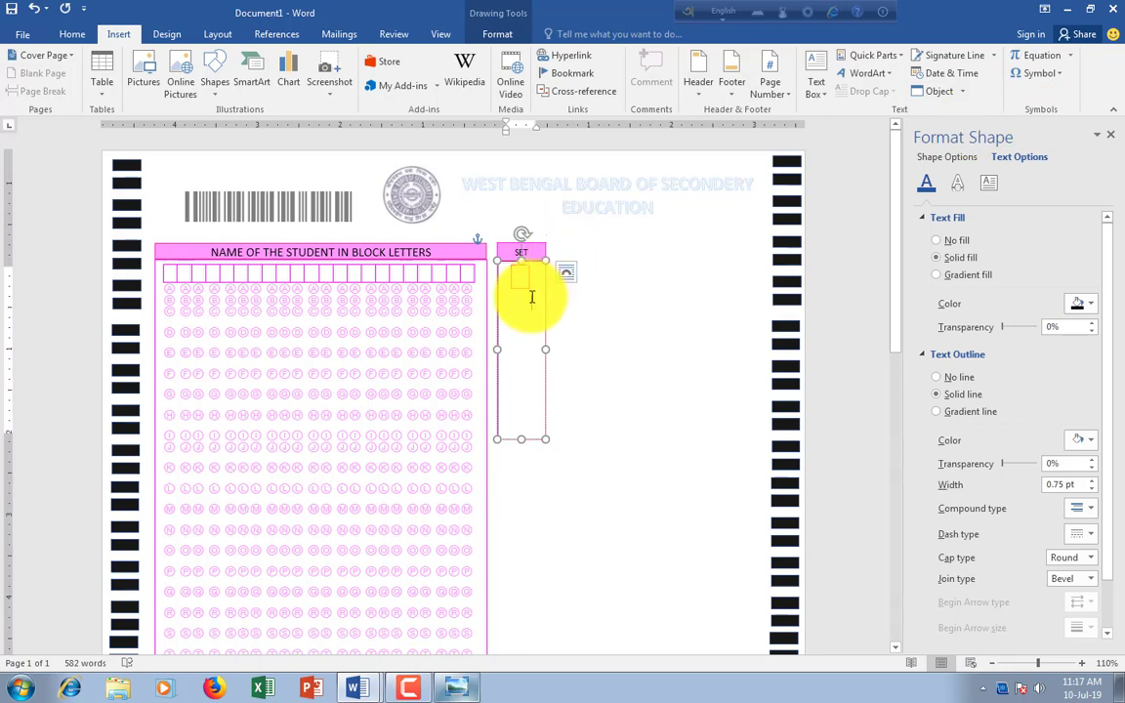
drag(531, 301, 609, 418)
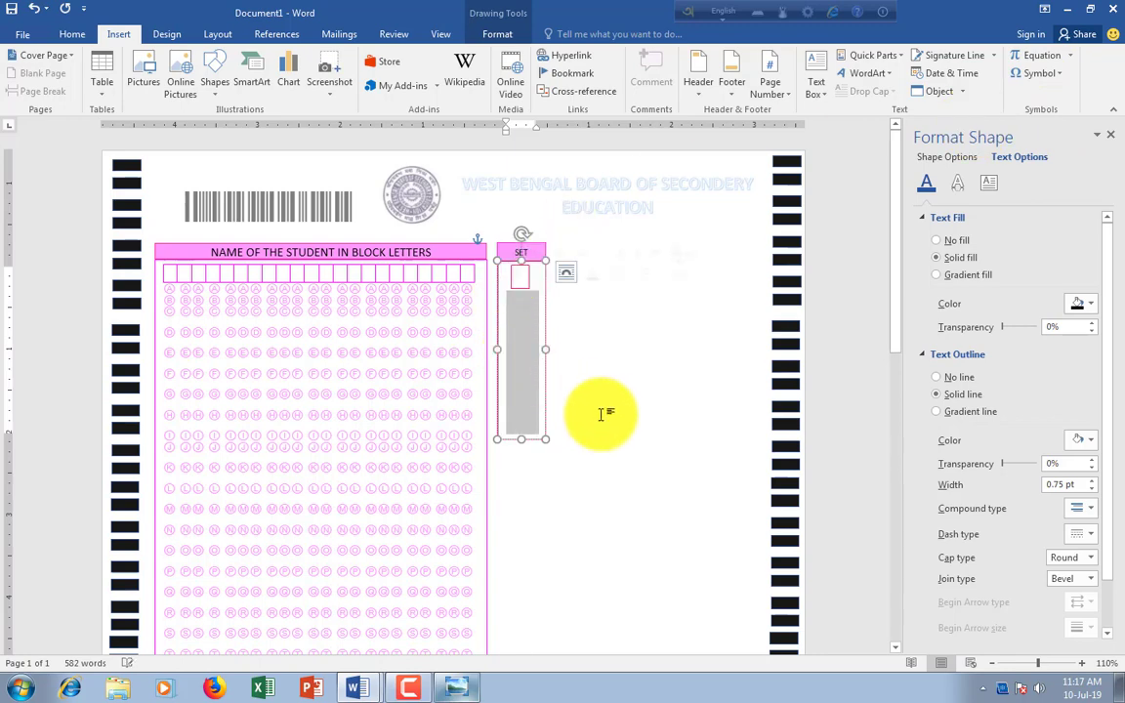
key(Delete)
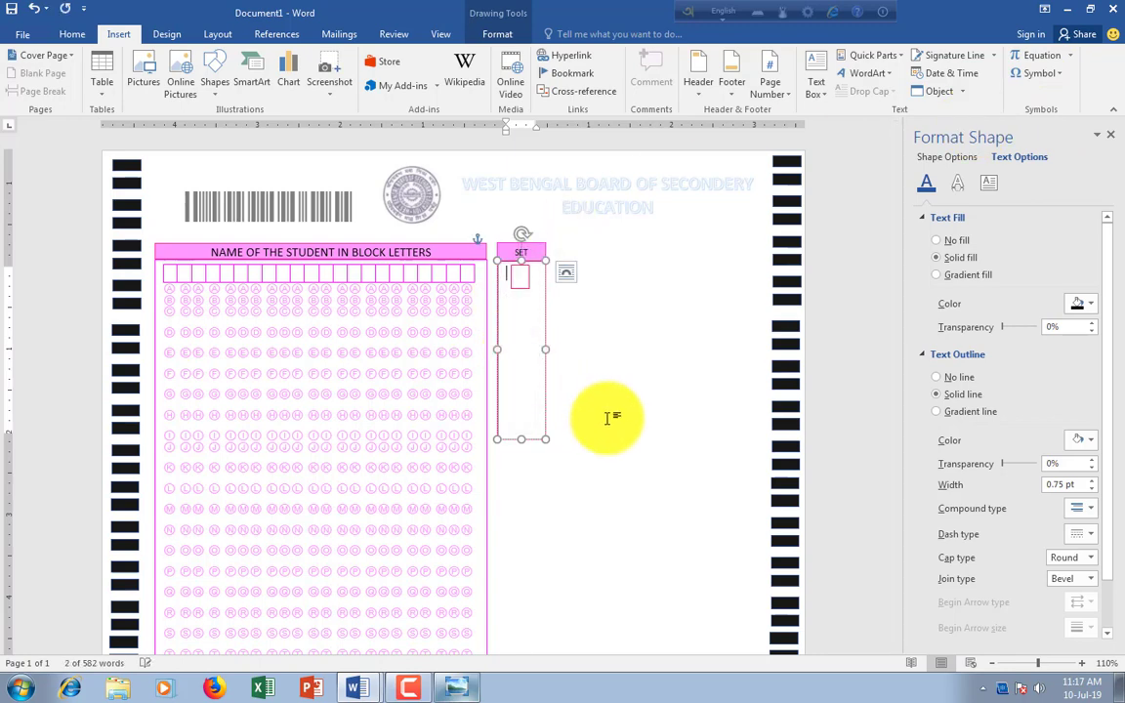
Remove the SET box and choose Draw Text Box from the Text Box menu
click(533, 444)
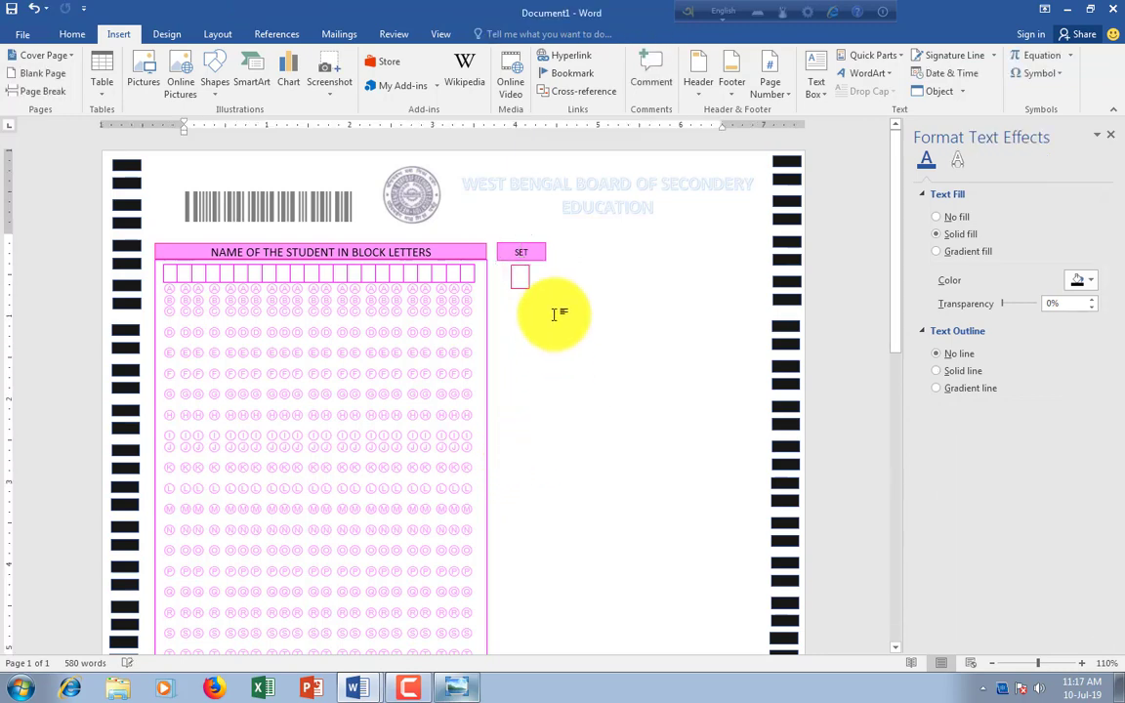
click(514, 263)
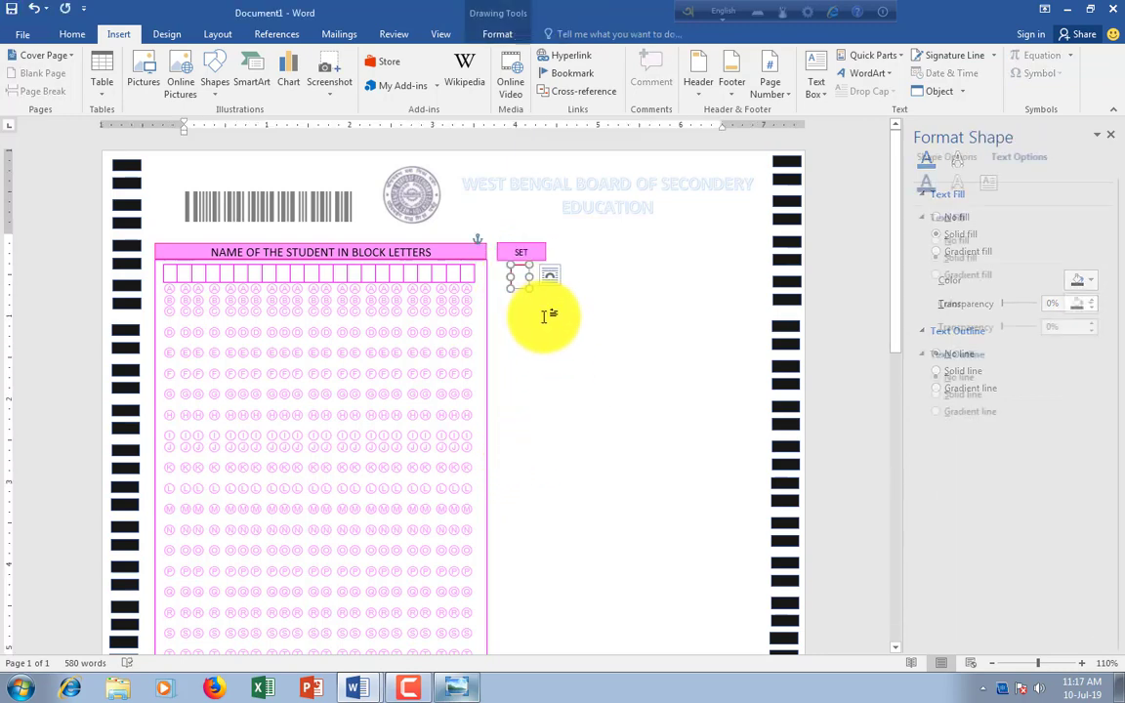
click(545, 315)
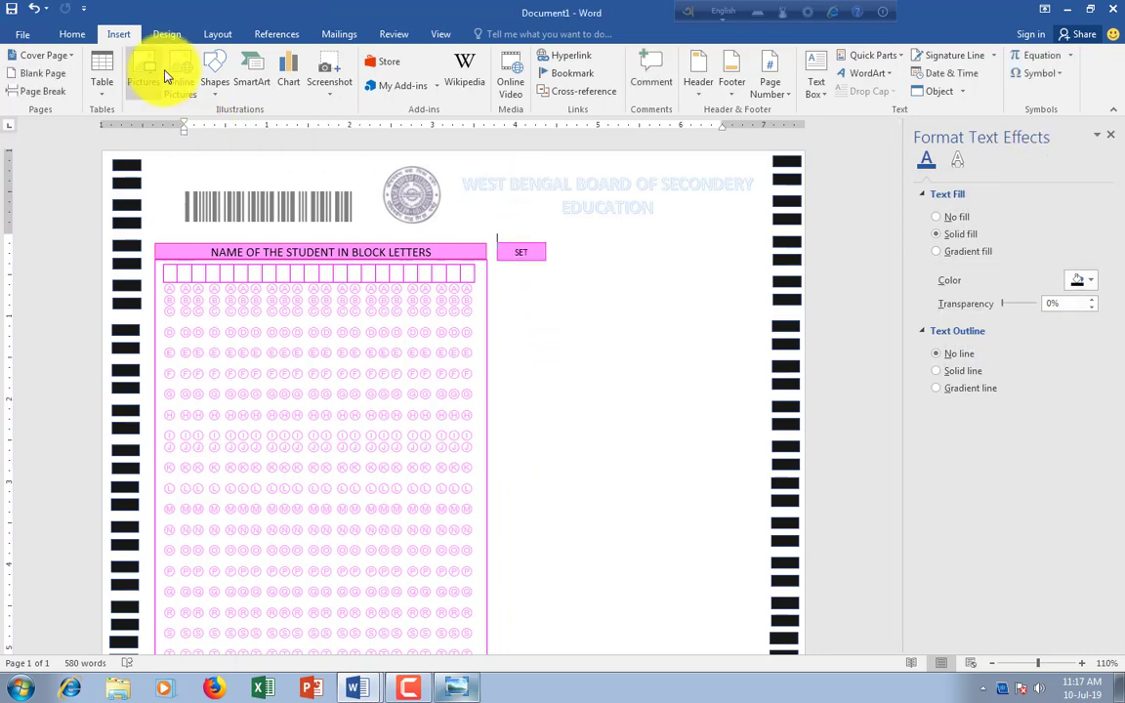
click(816, 98)
click(814, 562)
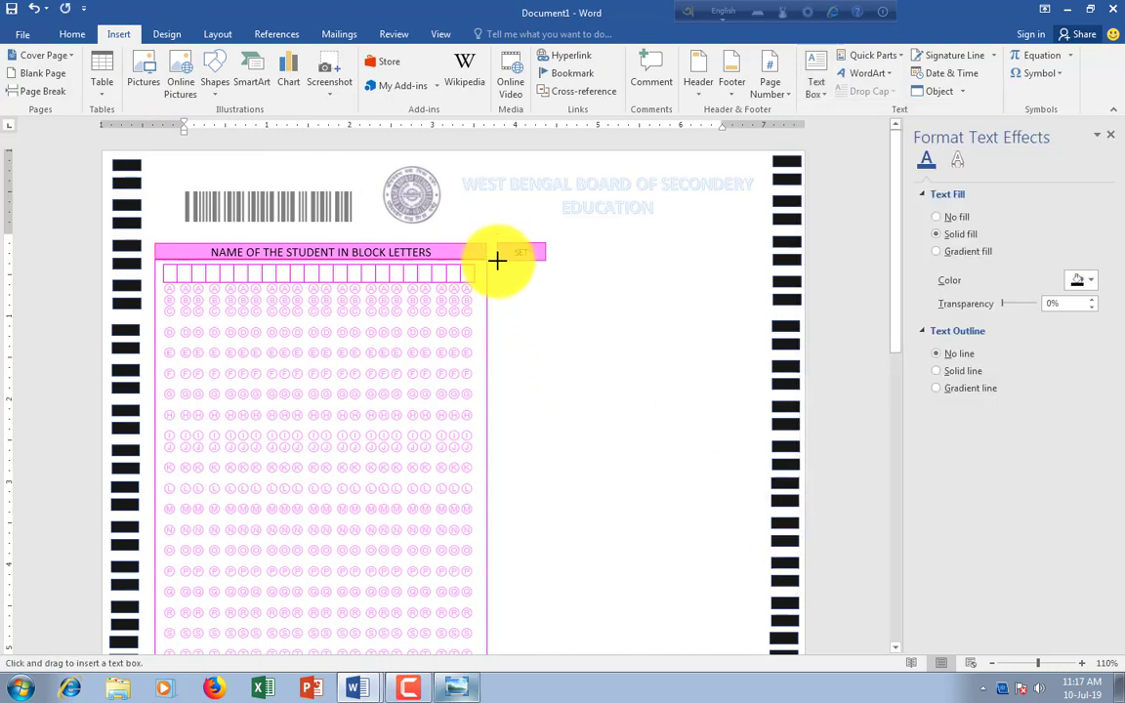
Draw a tall text box down the SET column and a small square box at its top
drag(497, 260, 543, 435)
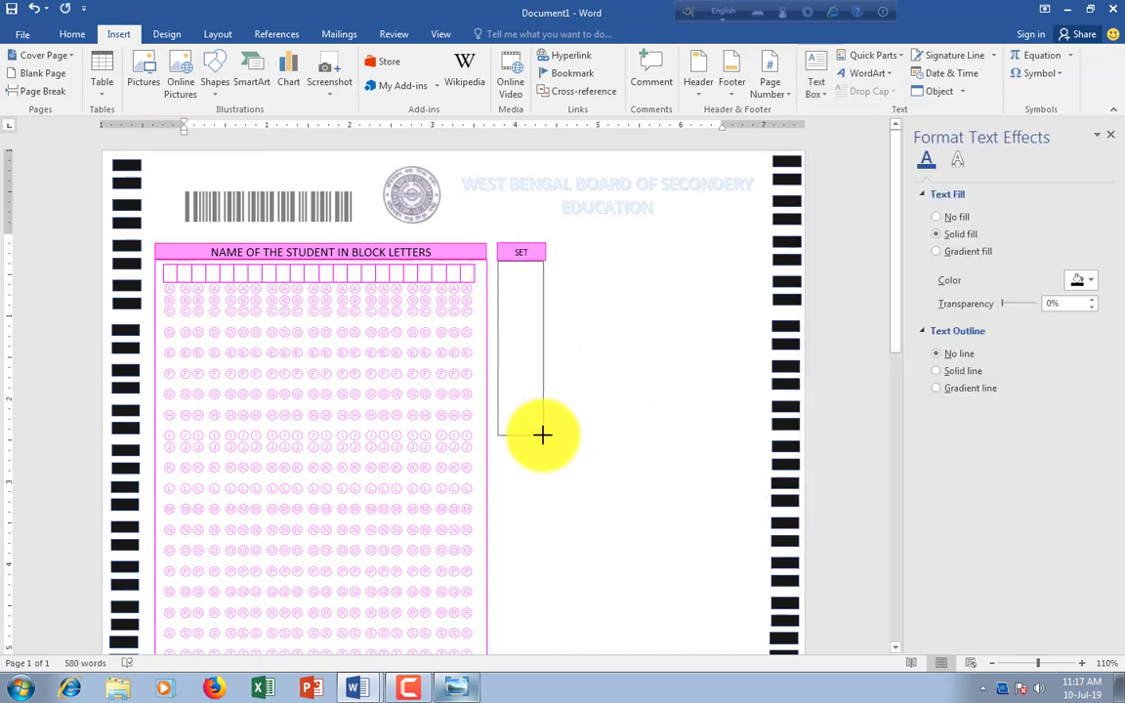
drag(543, 439, 544, 443)
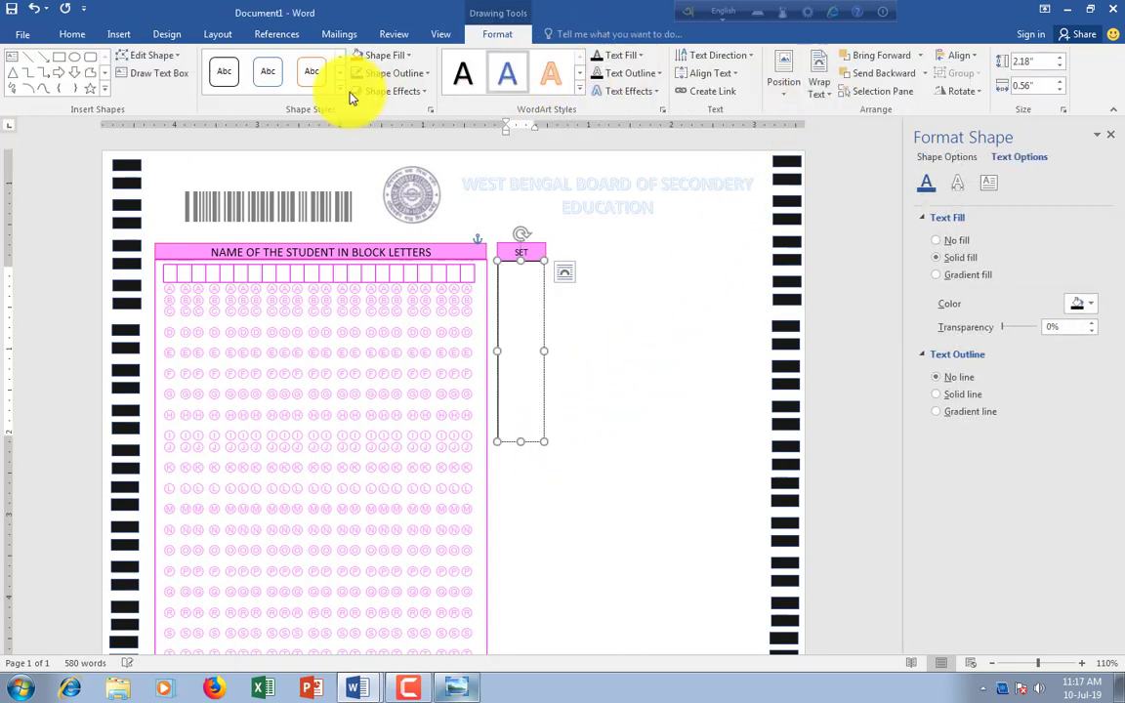
click(114, 37)
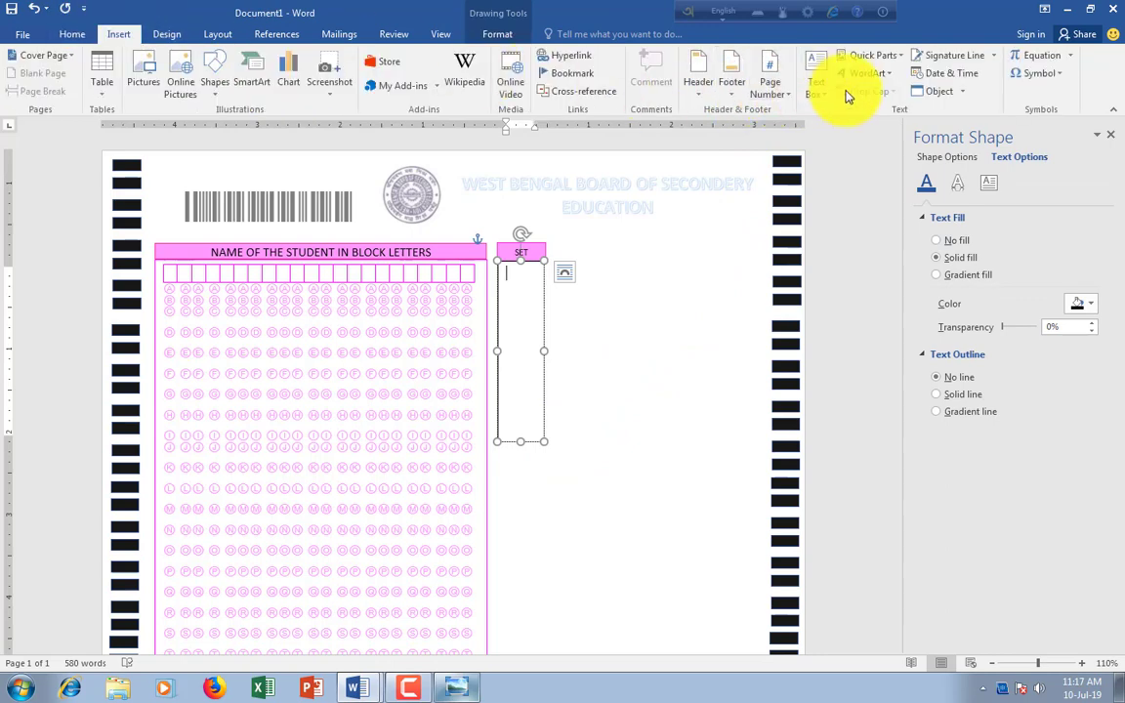
click(816, 86)
click(825, 132)
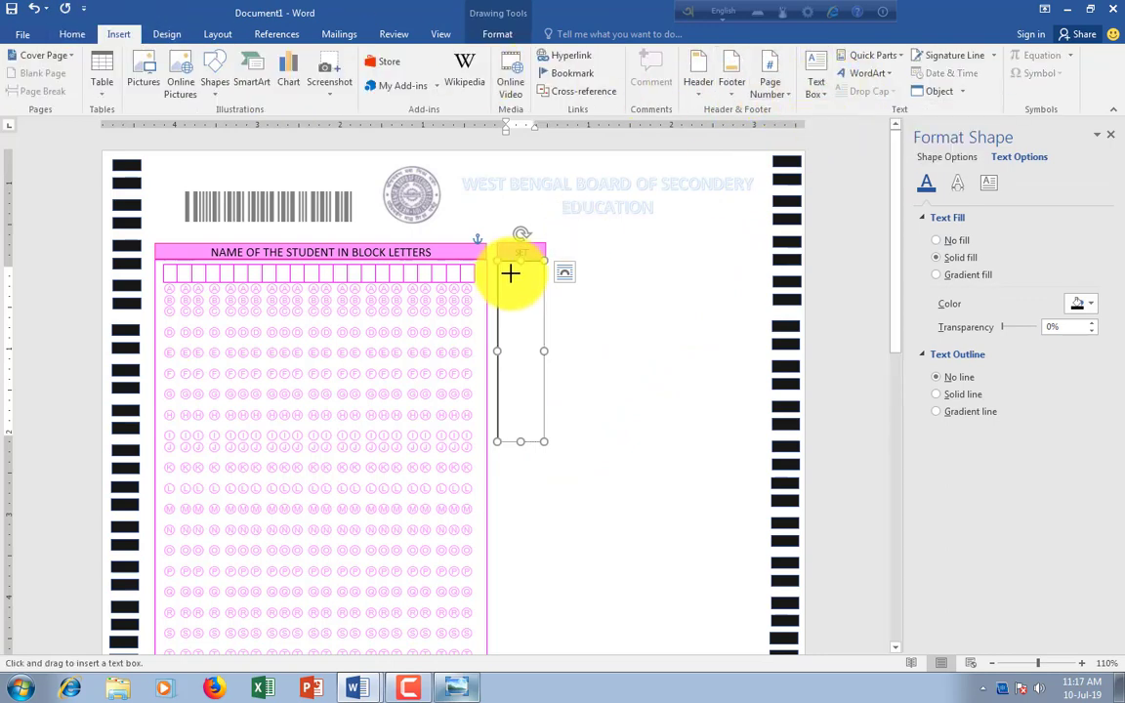
drag(511, 269, 528, 287)
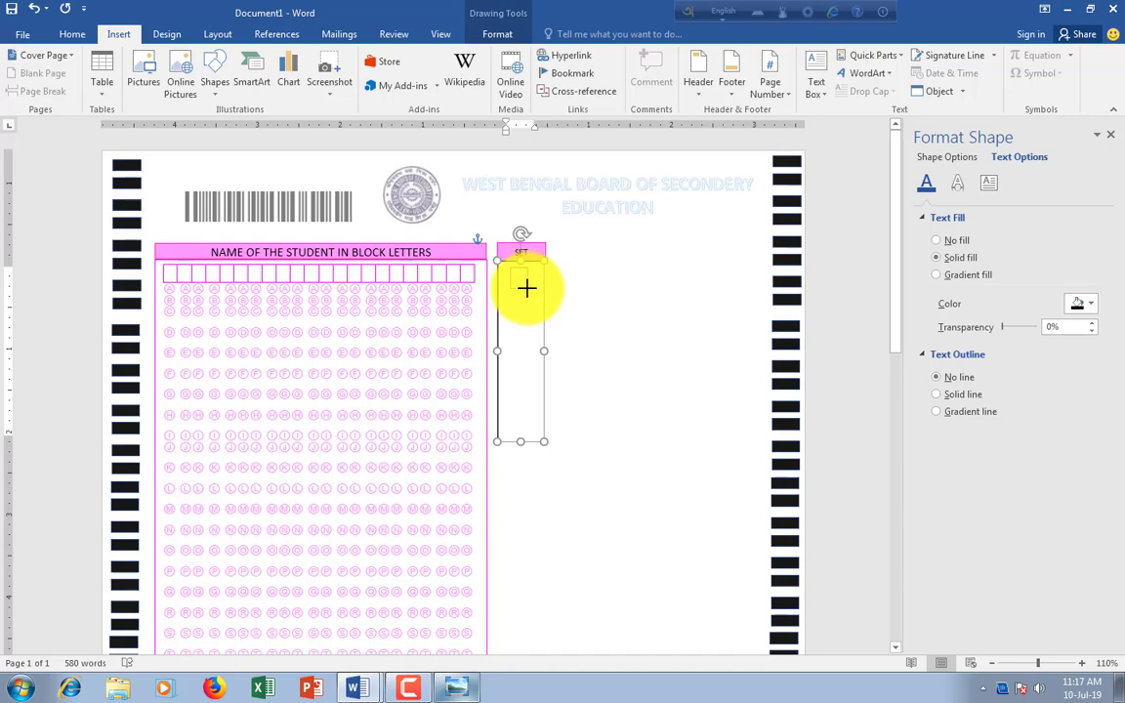
click(518, 307)
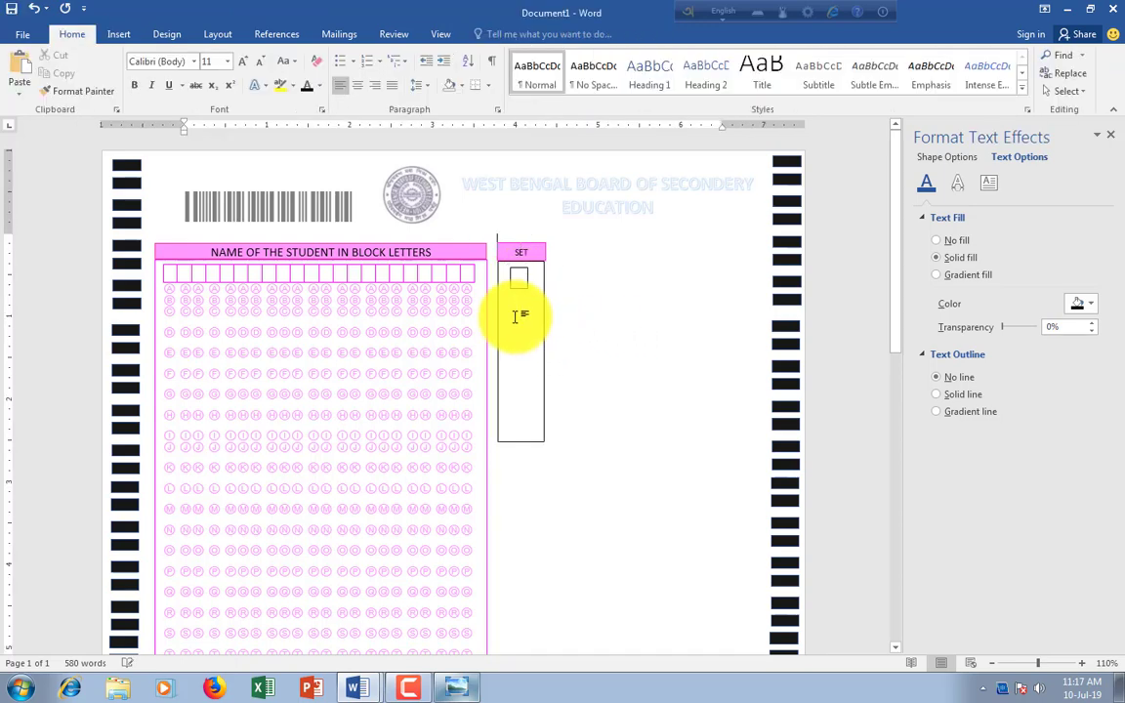
click(519, 308)
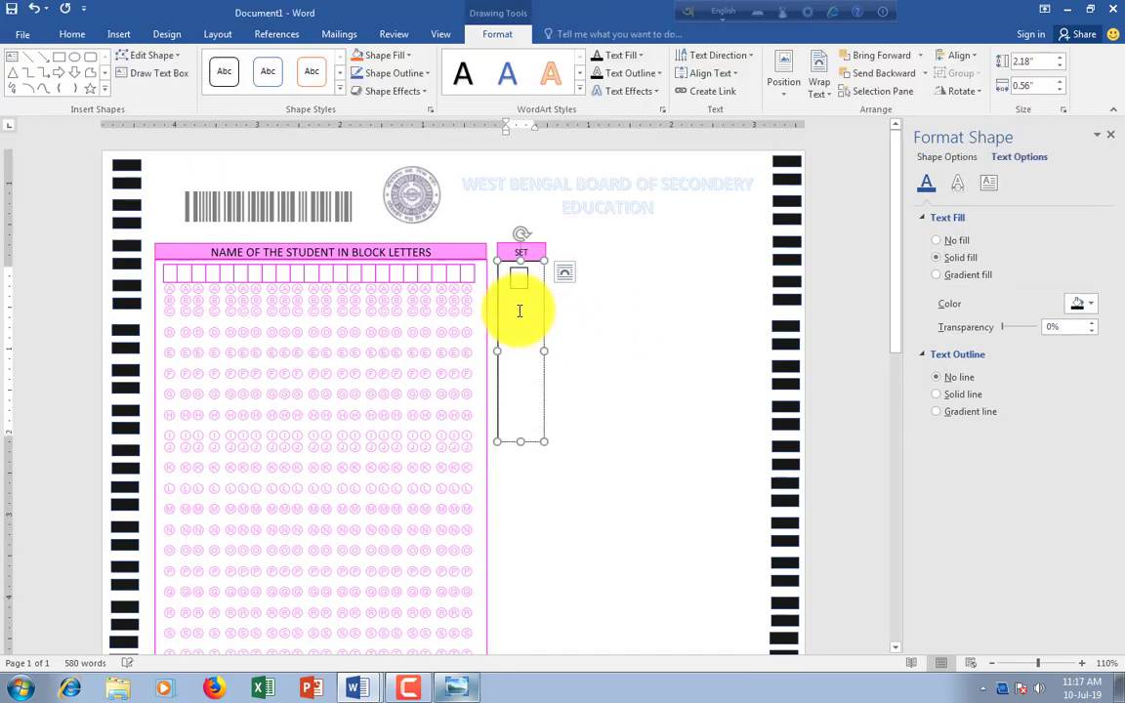
click(520, 311)
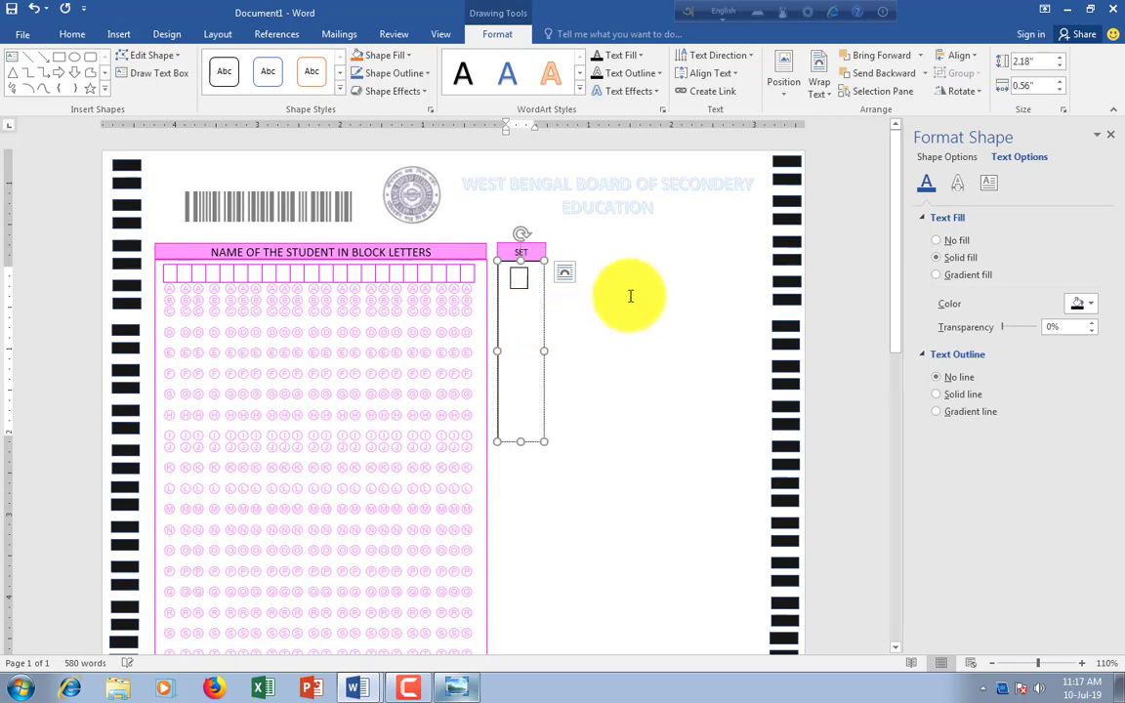
click(110, 34)
Open the Symbol dialog and browse the symbol subsets for the circled letters
click(1041, 74)
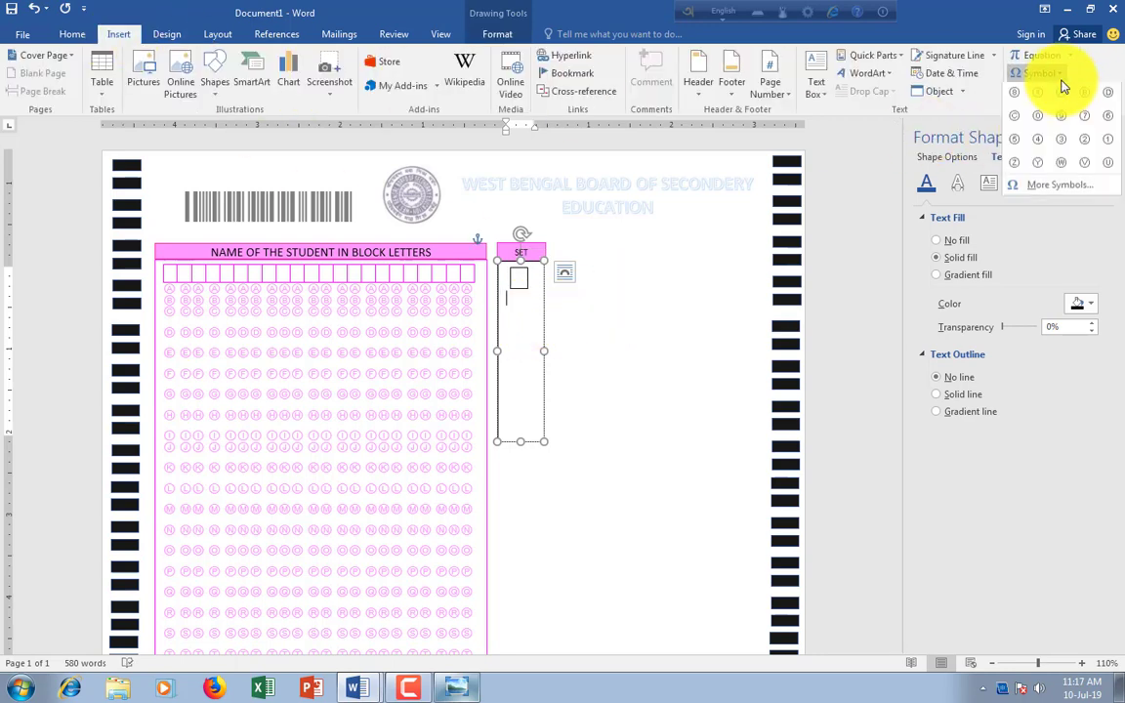
click(1050, 193)
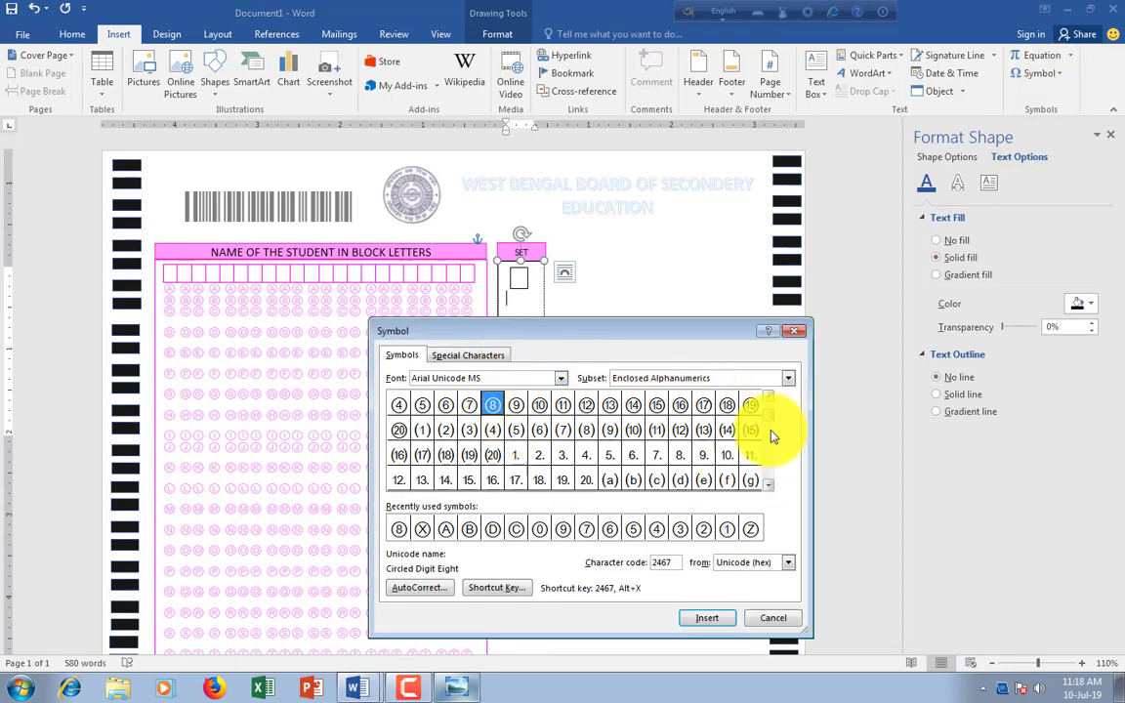
scroll(771, 407, up, 1)
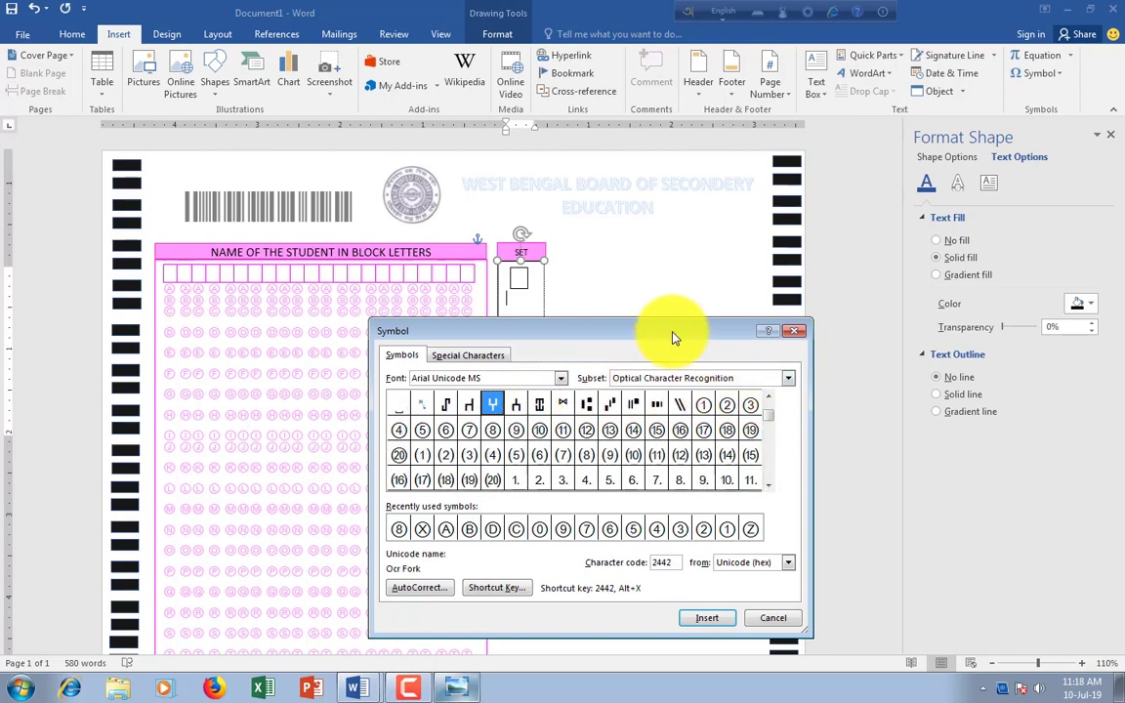
drag(659, 332, 715, 260)
click(842, 306)
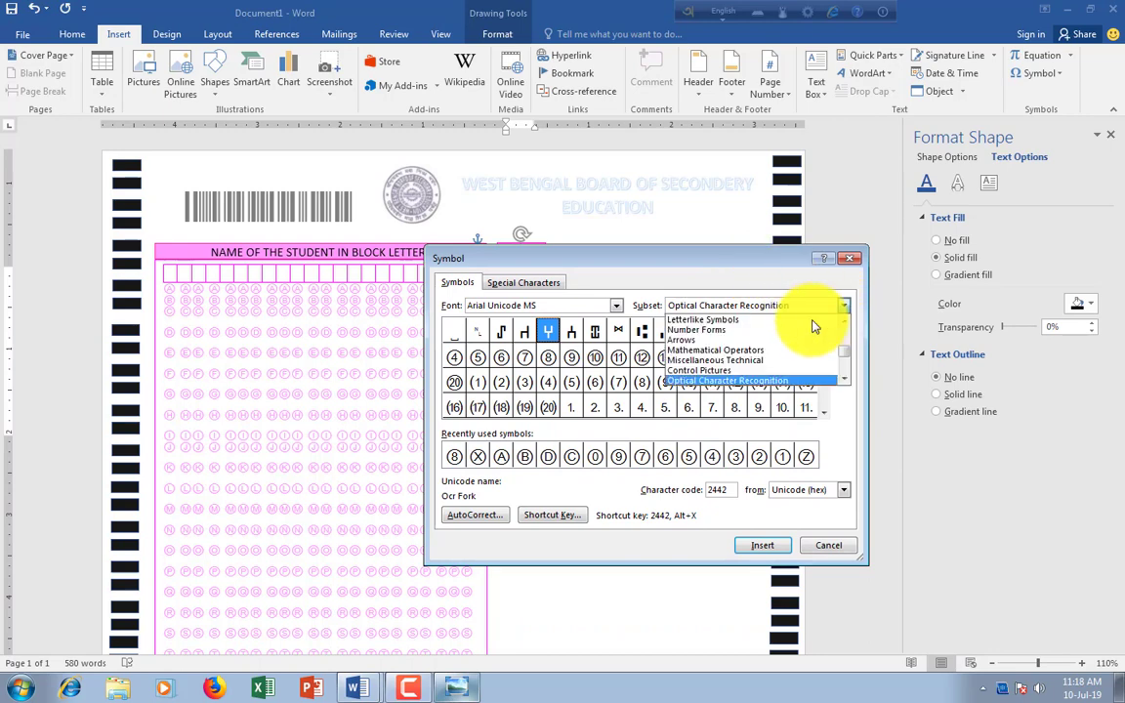
click(843, 379)
click(843, 379)
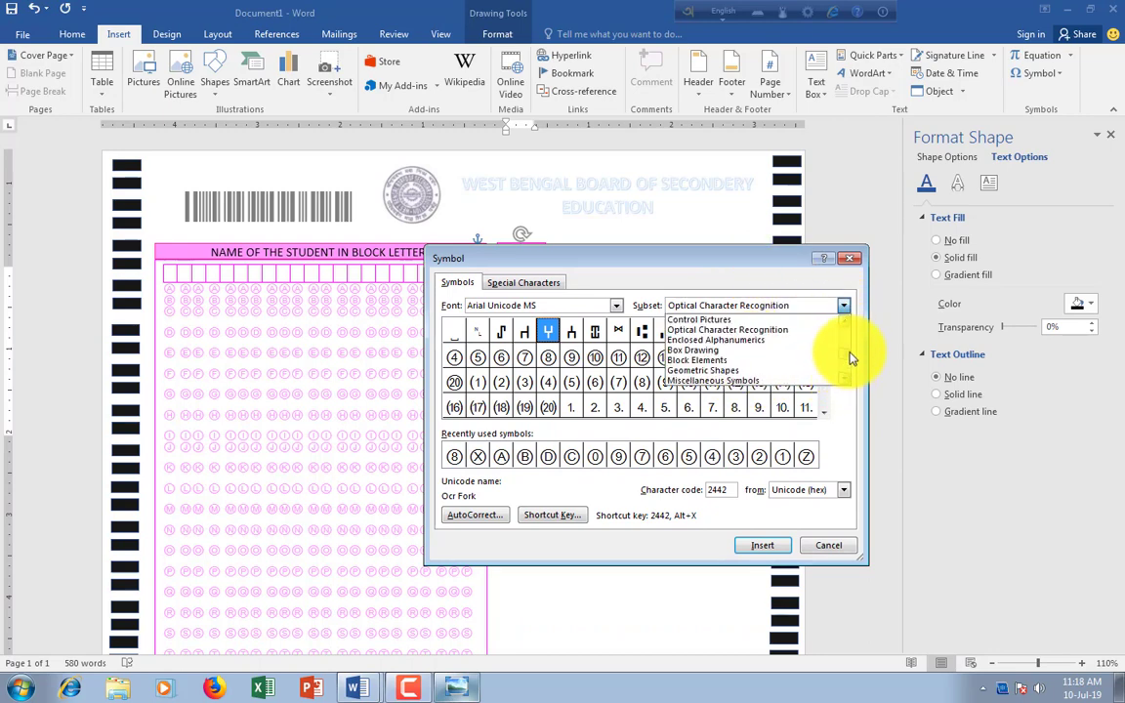
scroll(841, 354, down, 1)
scroll(842, 371, down, 6)
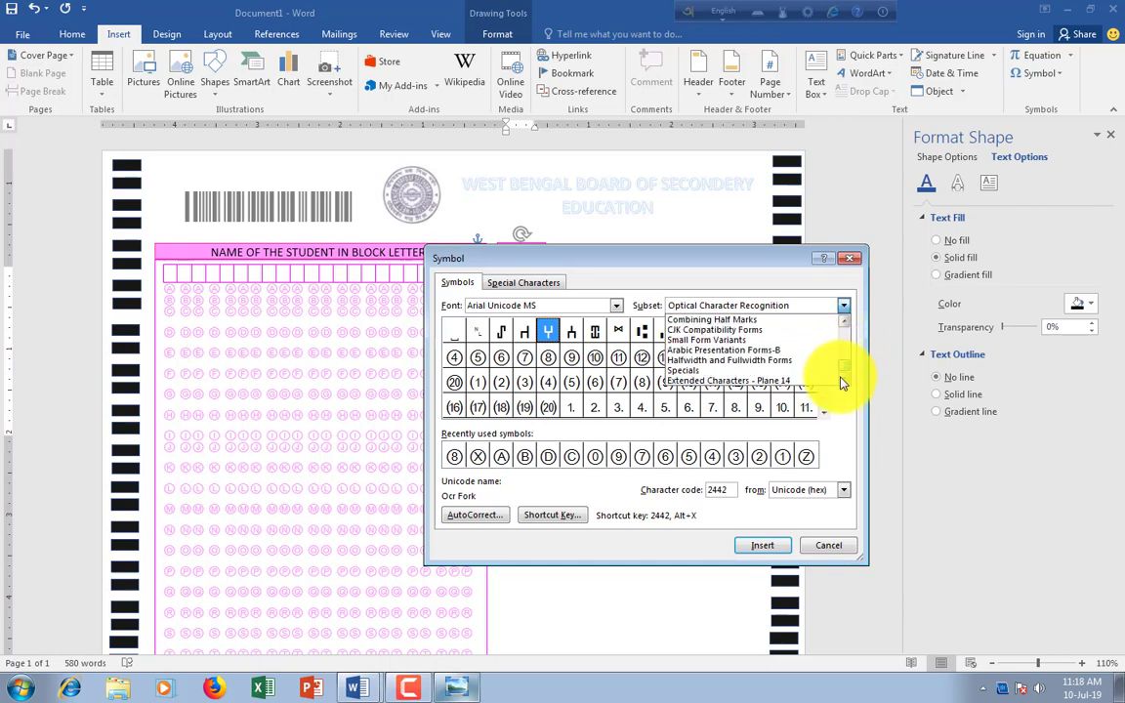
scroll(846, 365, up, 5)
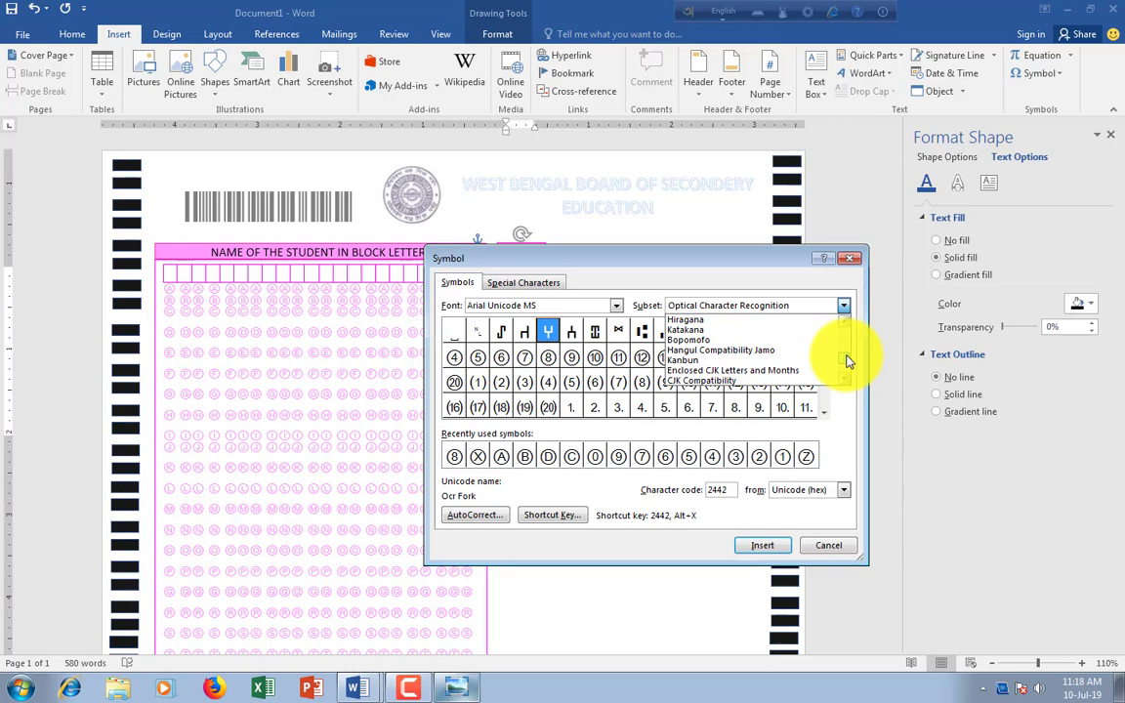
drag(848, 361, 846, 327)
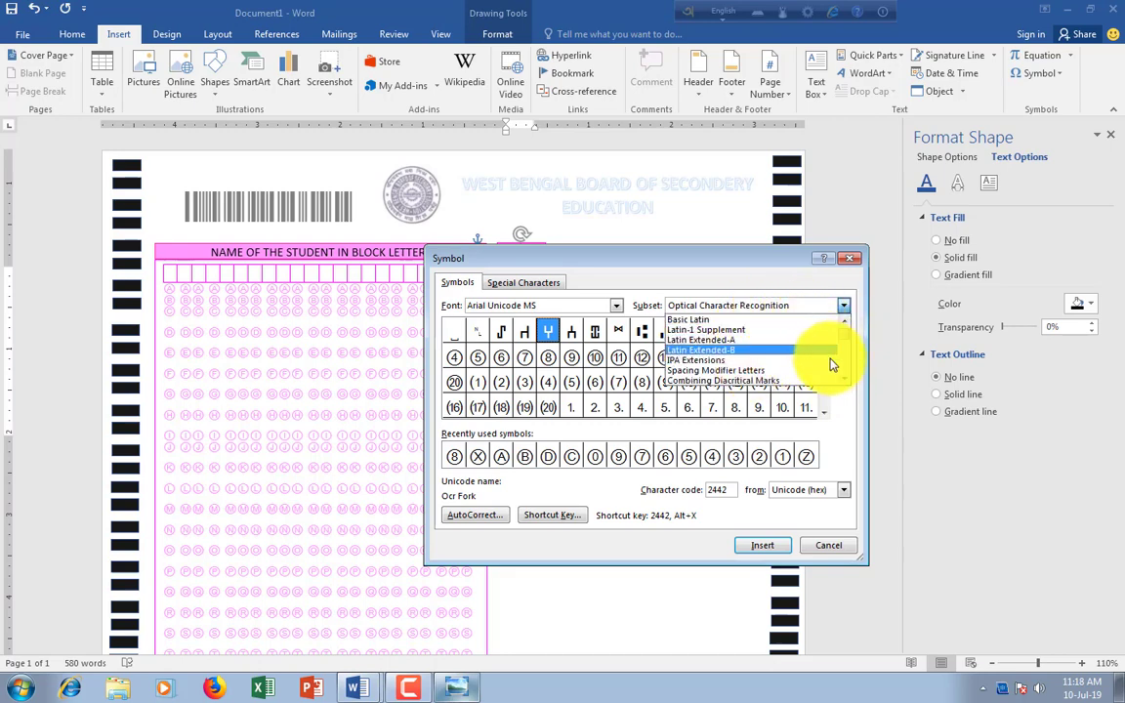
scroll(846, 377, down, 2)
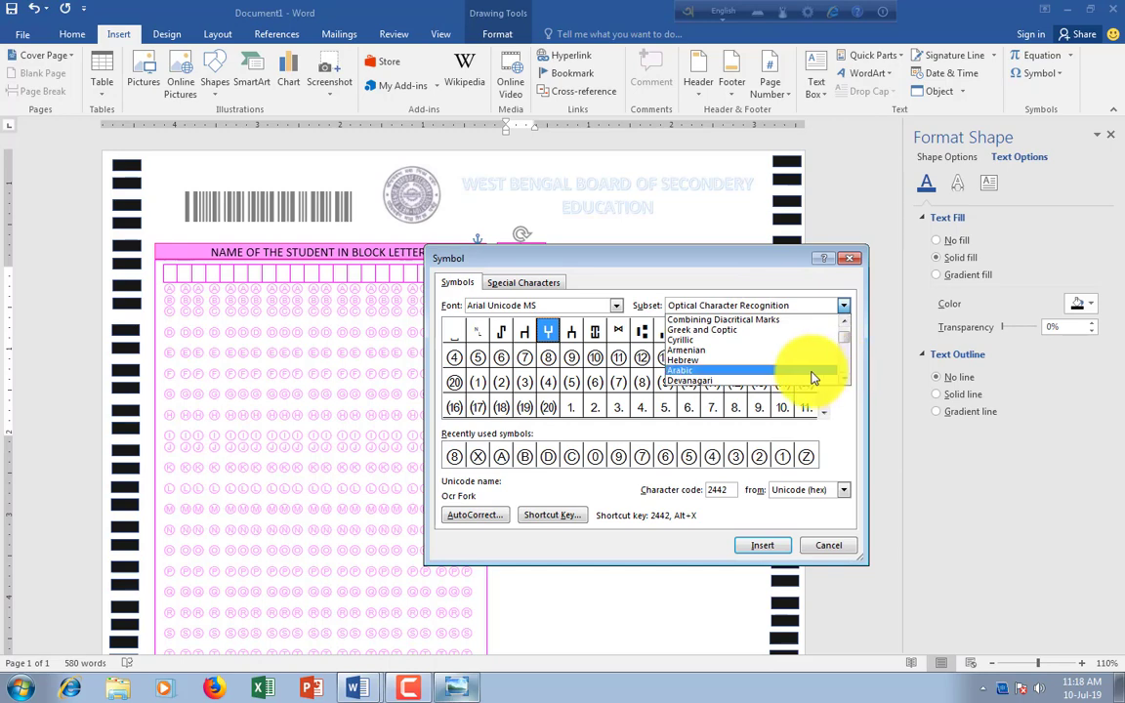
scroll(813, 377, down, 15)
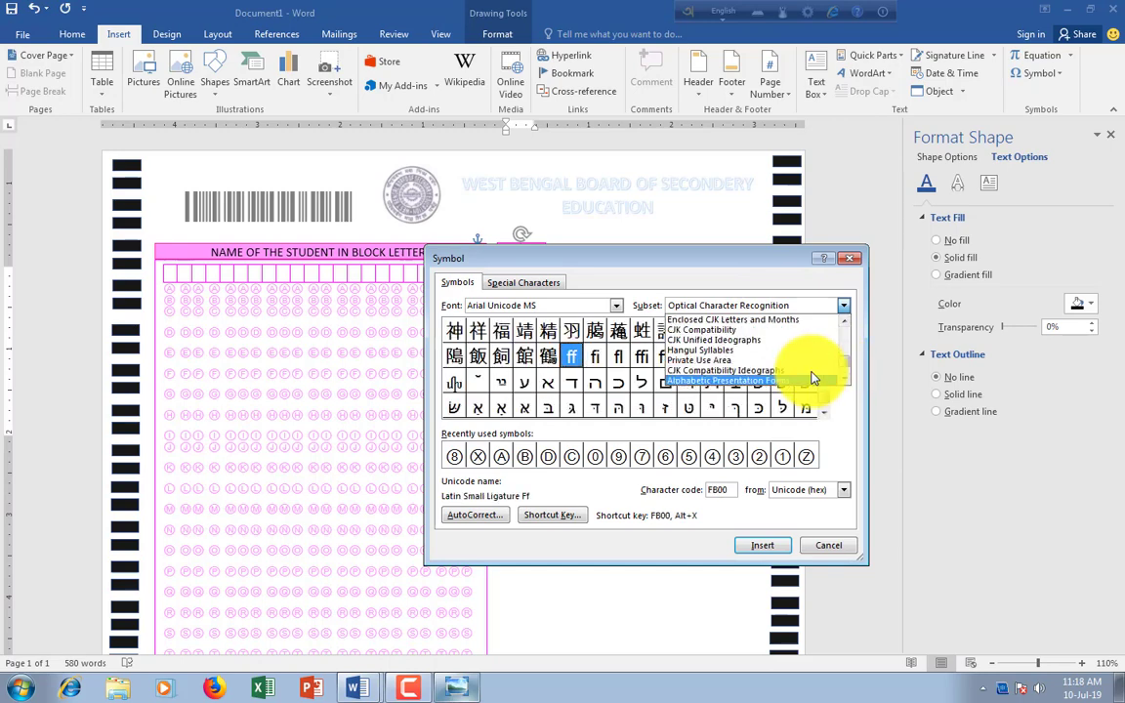
Insert the circled A from recently used symbols below the small square
click(791, 382)
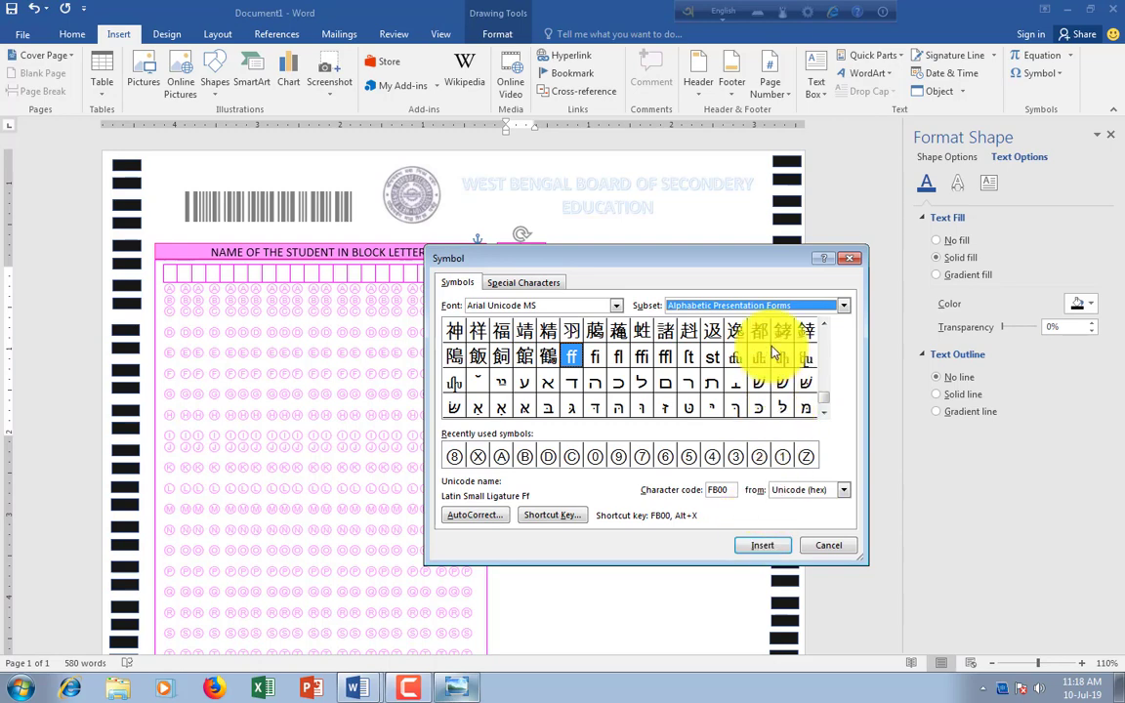
click(794, 309)
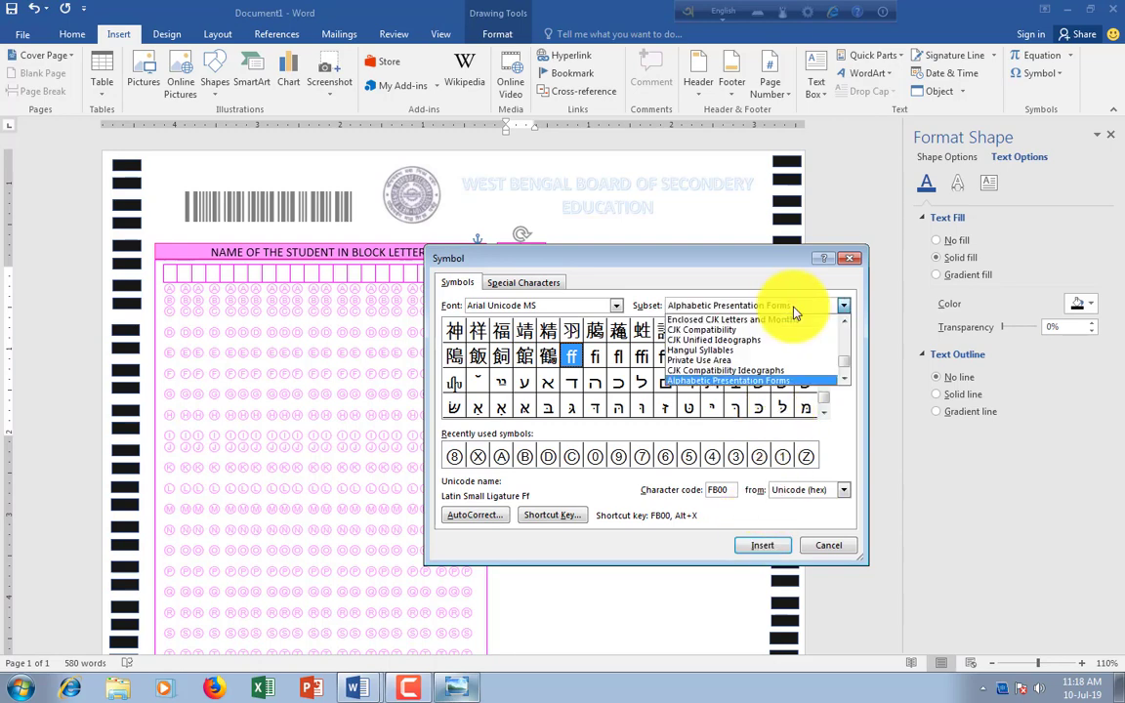
click(502, 457)
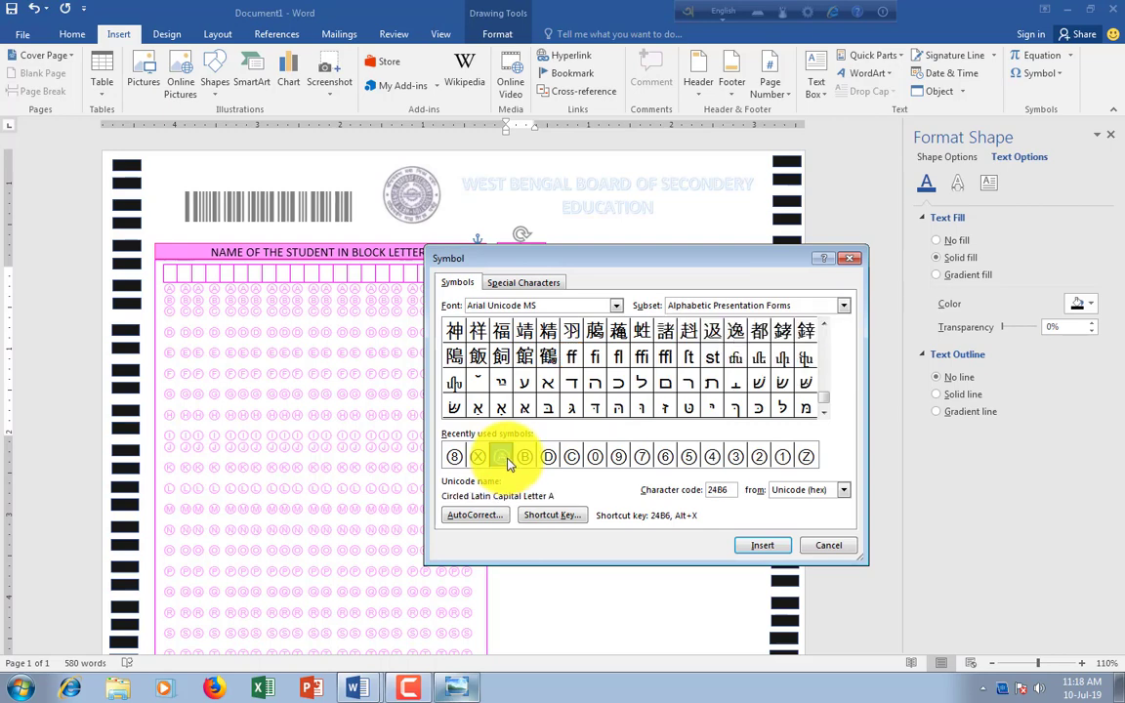
click(763, 553)
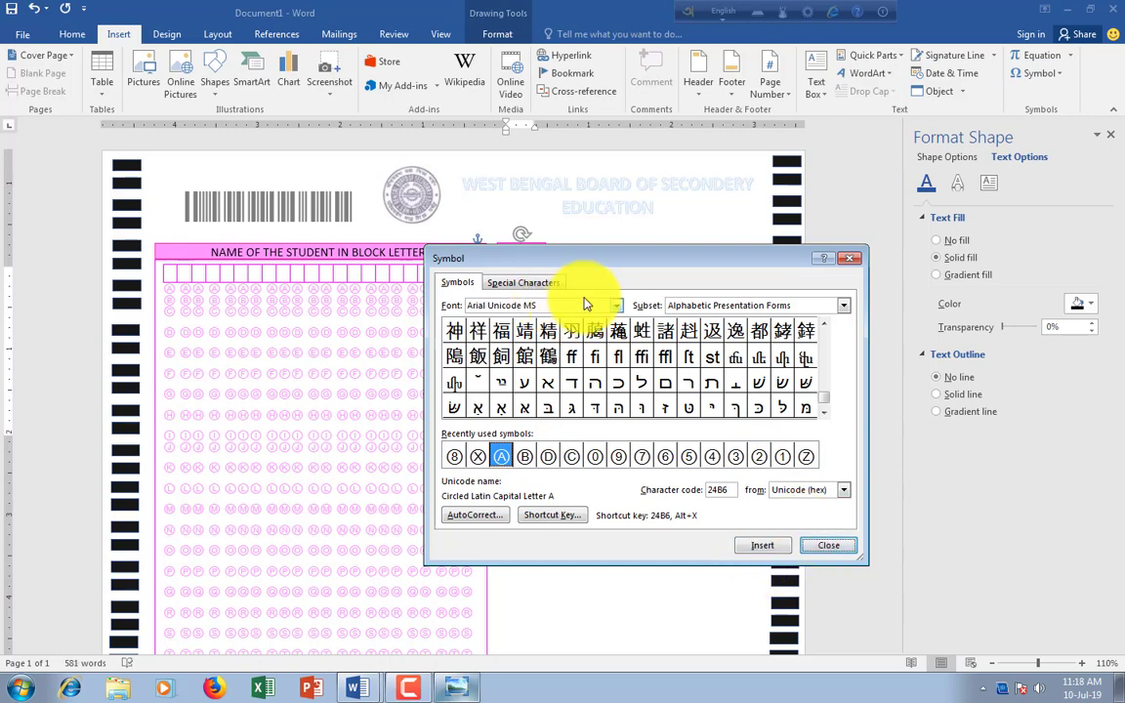
mouse_move(657, 257)
mouse_down()
mouse_move(876, 207)
mouse_move(747, 181)
mouse_up()
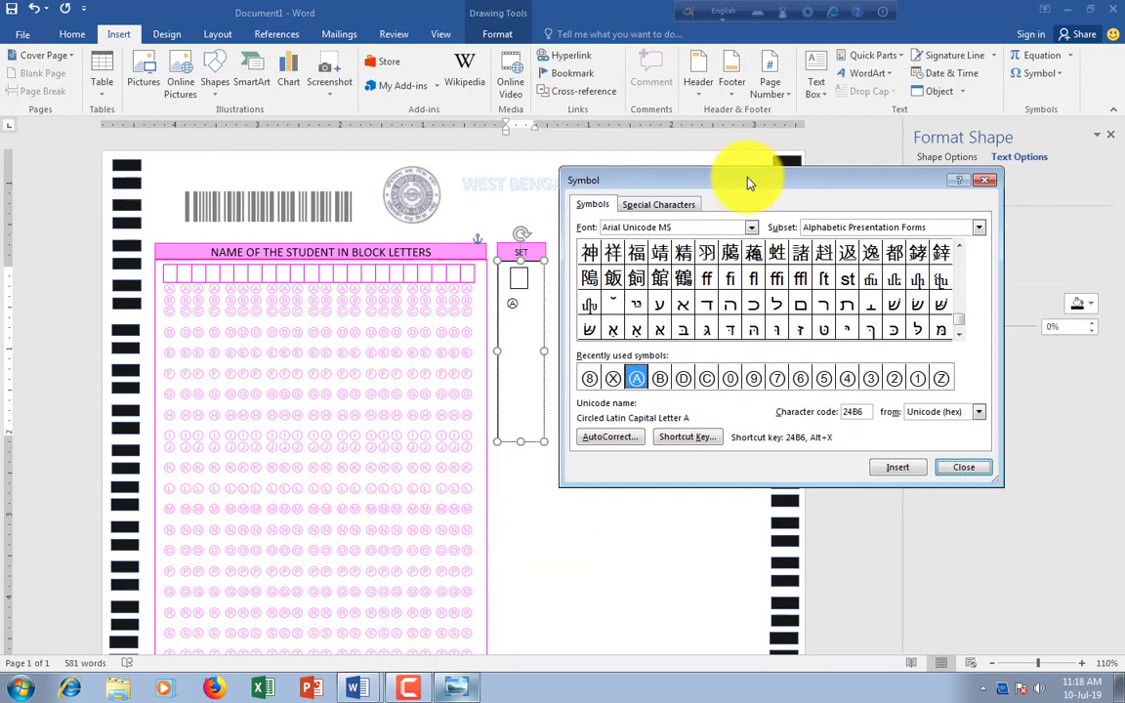
Insert circled B on the line below circled A, removing an extra copy
click(963, 469)
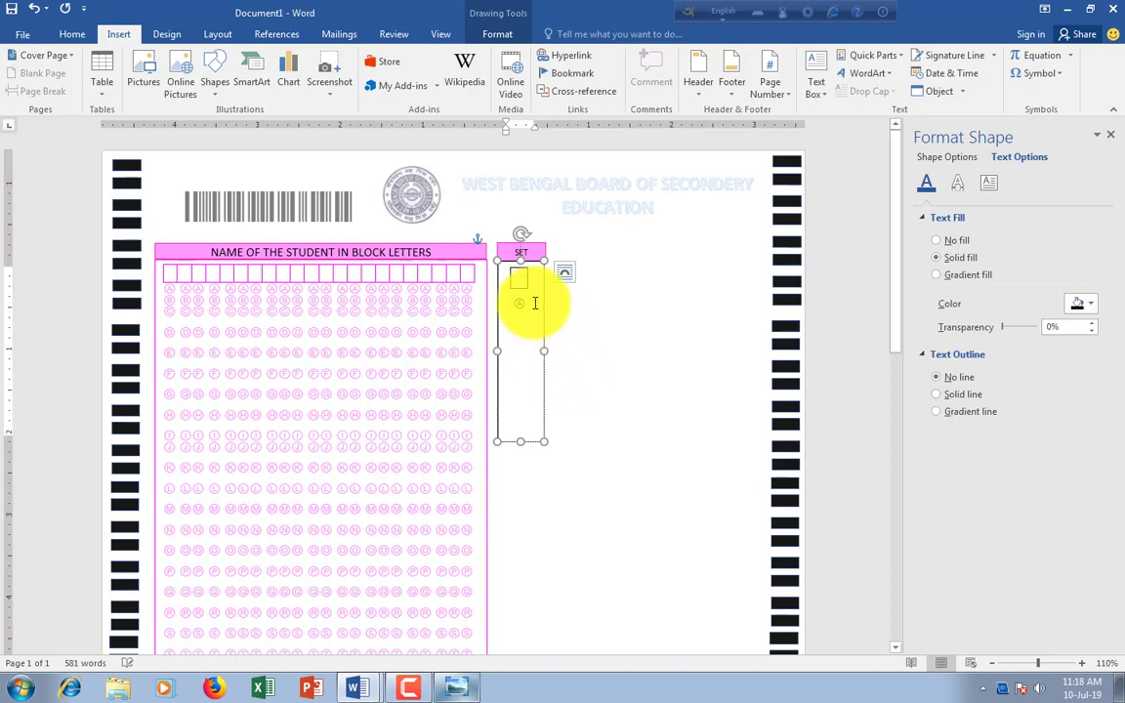
click(544, 335)
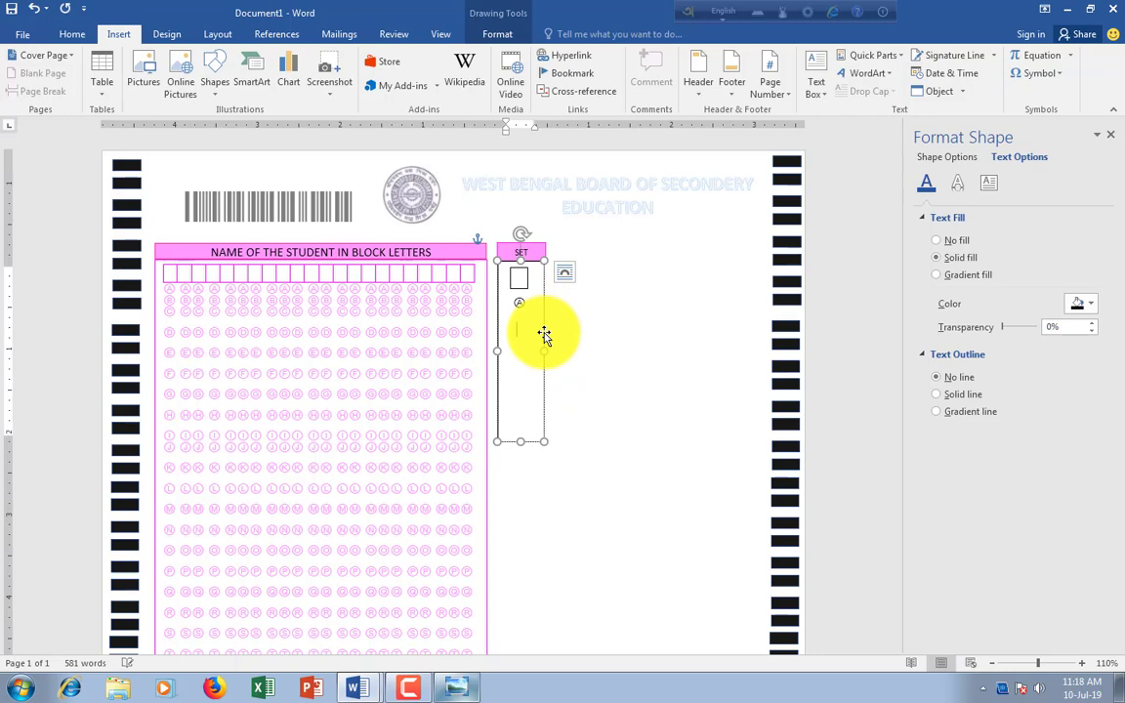
click(1041, 74)
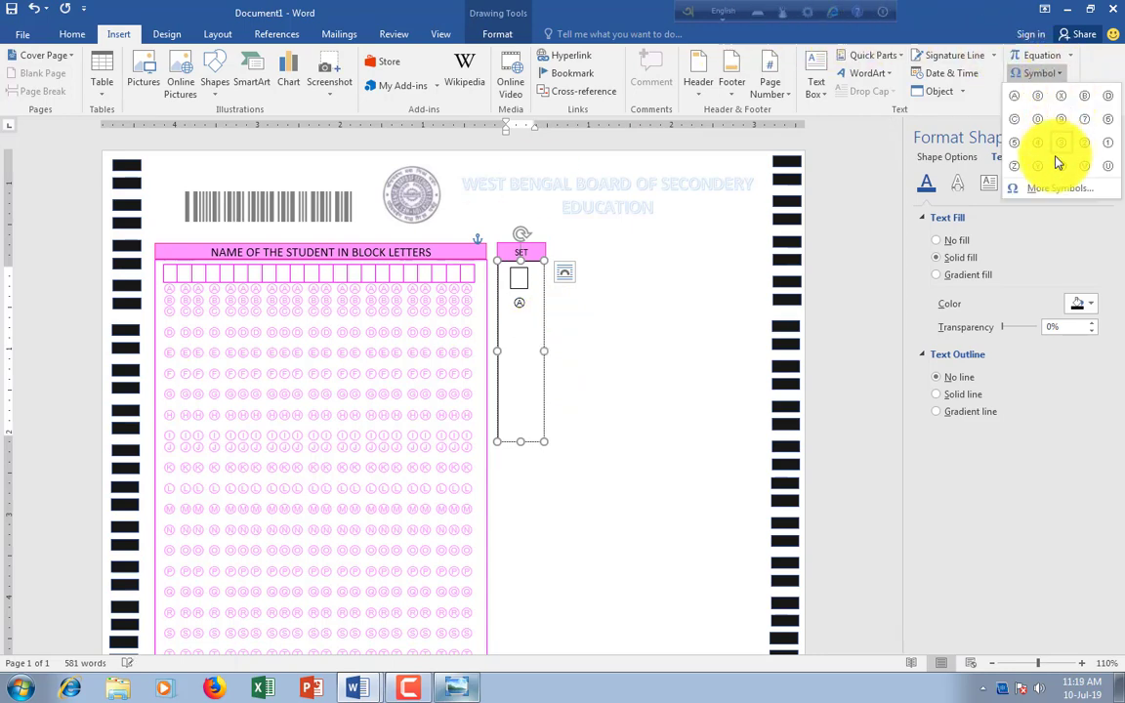
click(1059, 188)
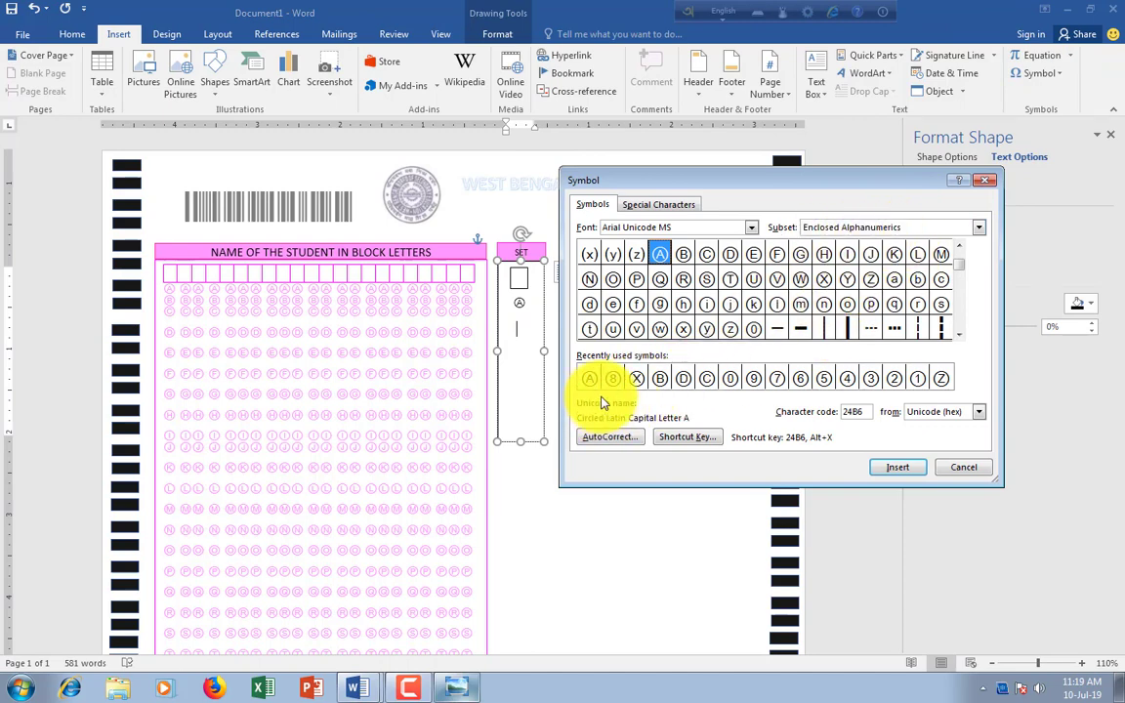
click(683, 254)
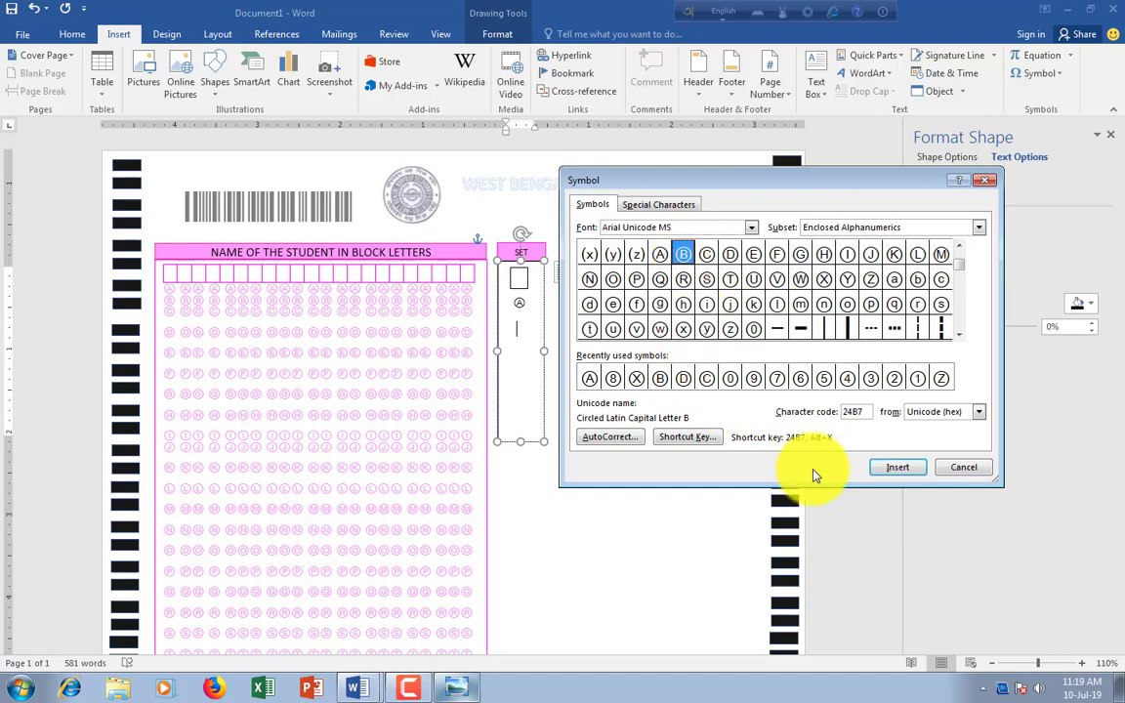
click(900, 468)
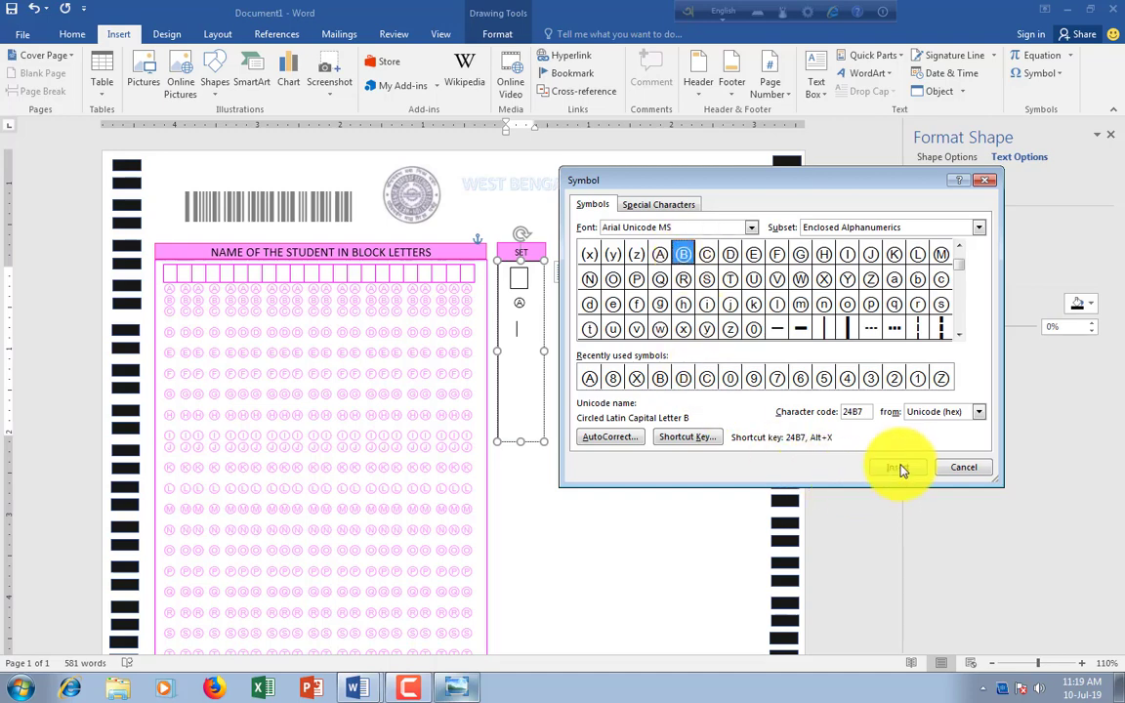
click(523, 352)
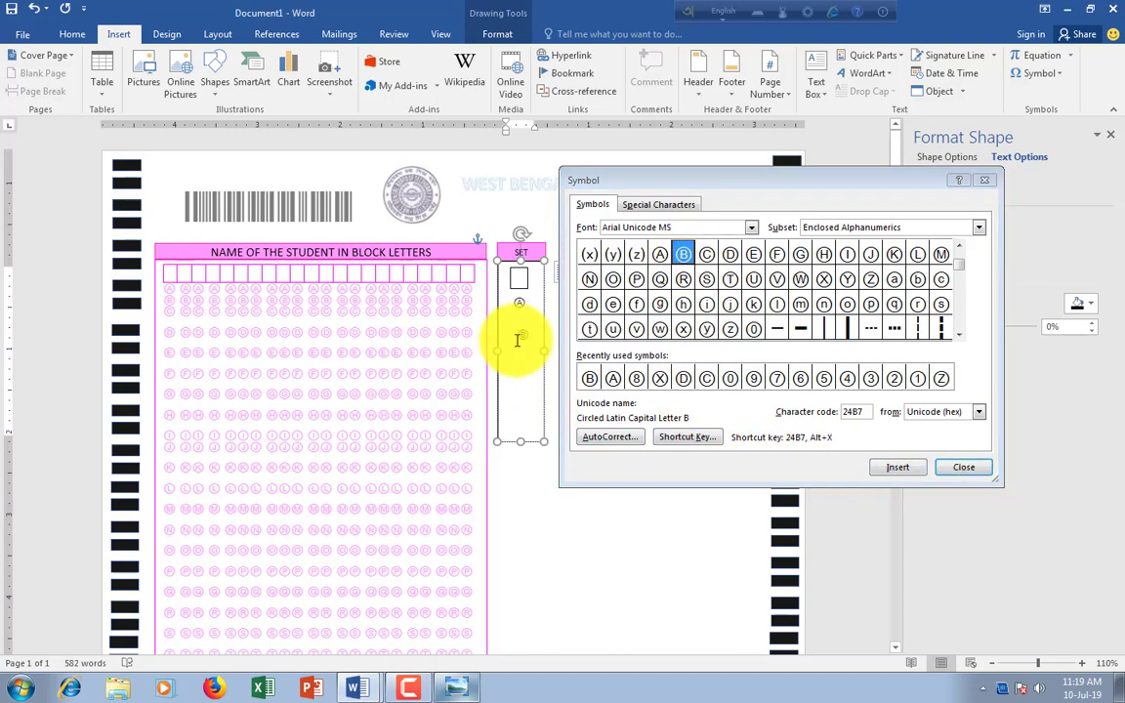
click(516, 335)
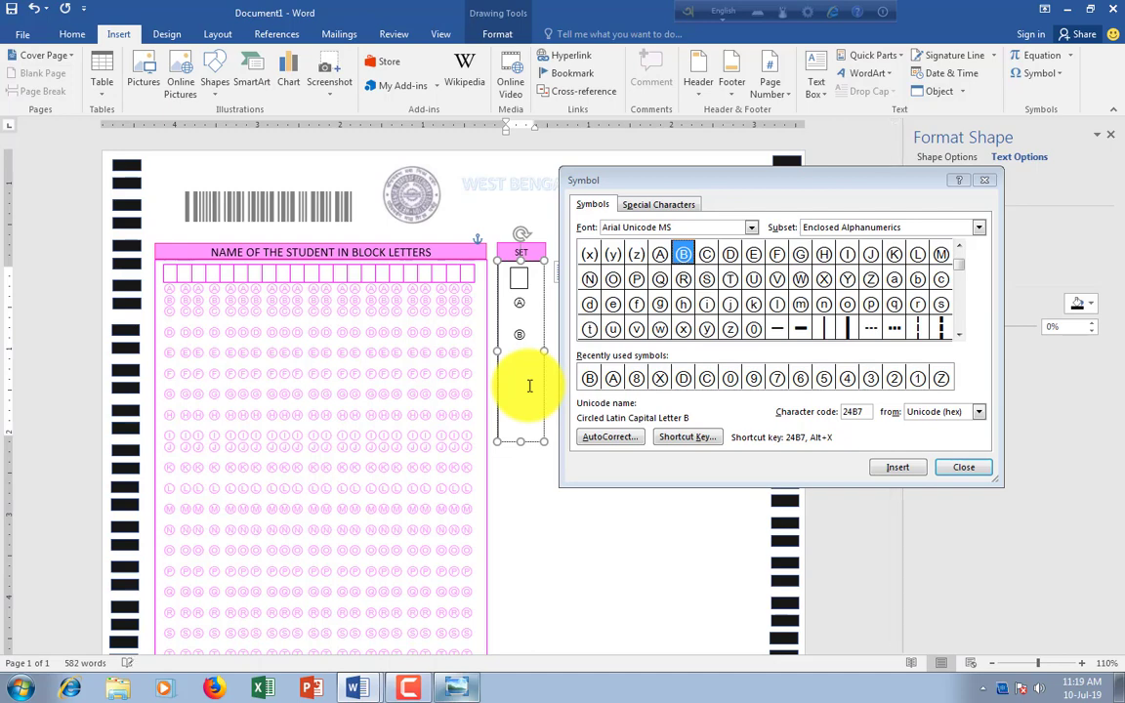
click(525, 334)
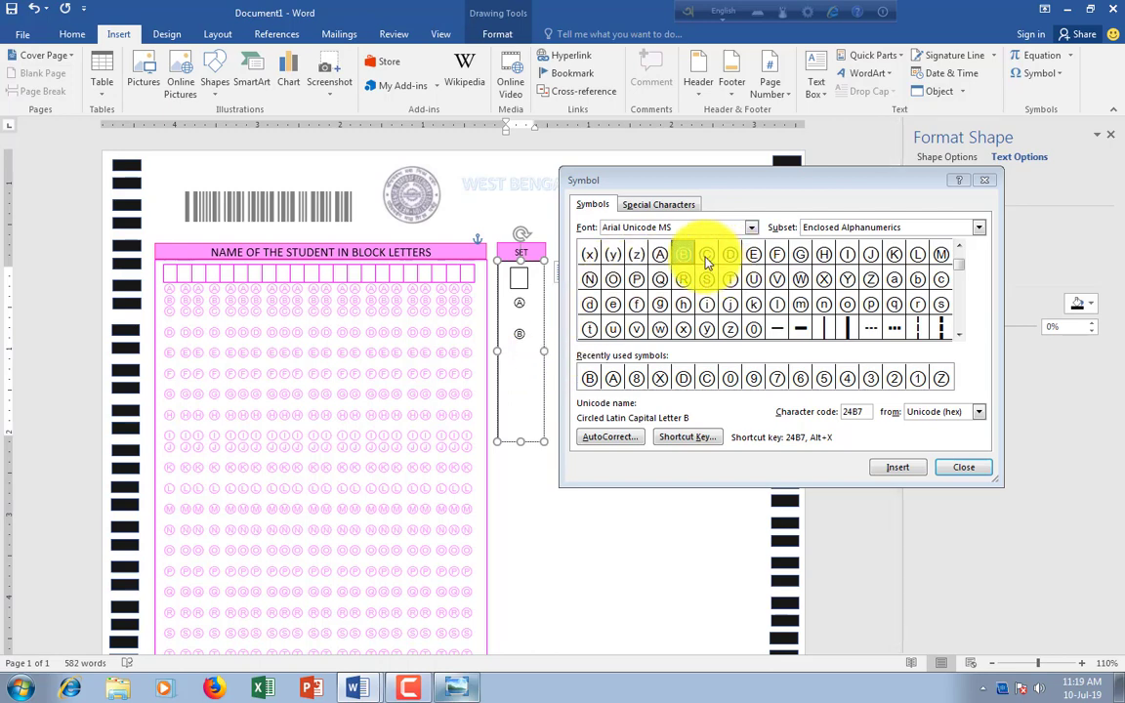
click(891, 470)
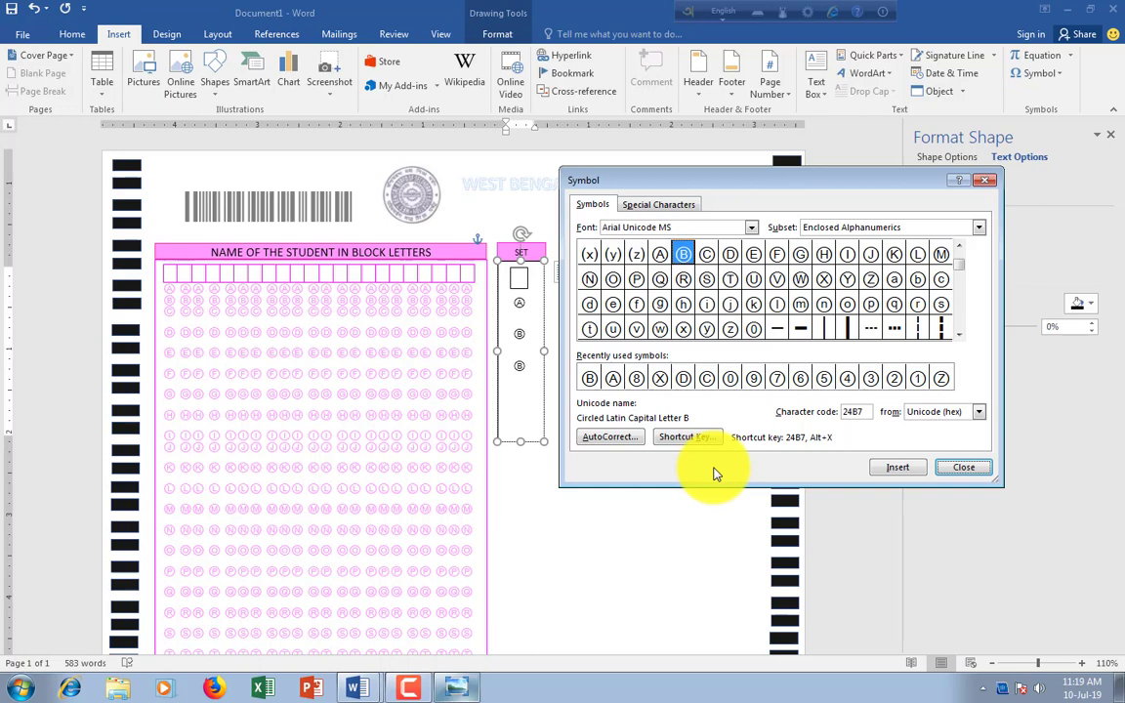
click(523, 364)
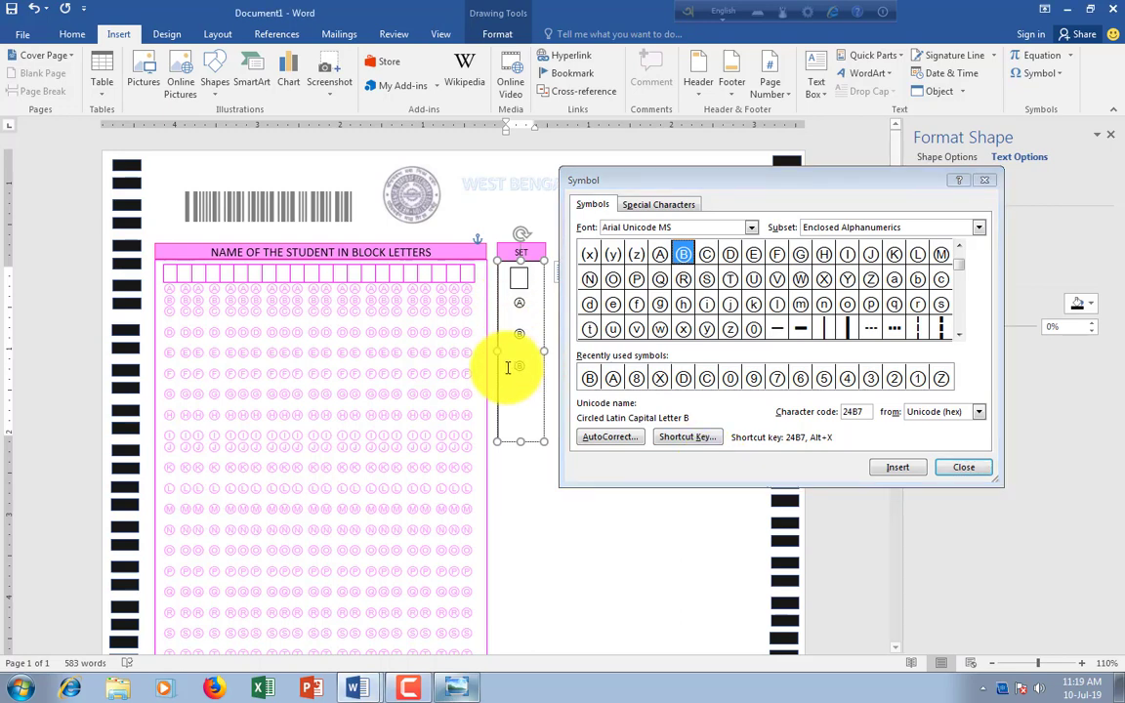
key(BackSpace)
Insert circled C below B and start a new line
click(709, 262)
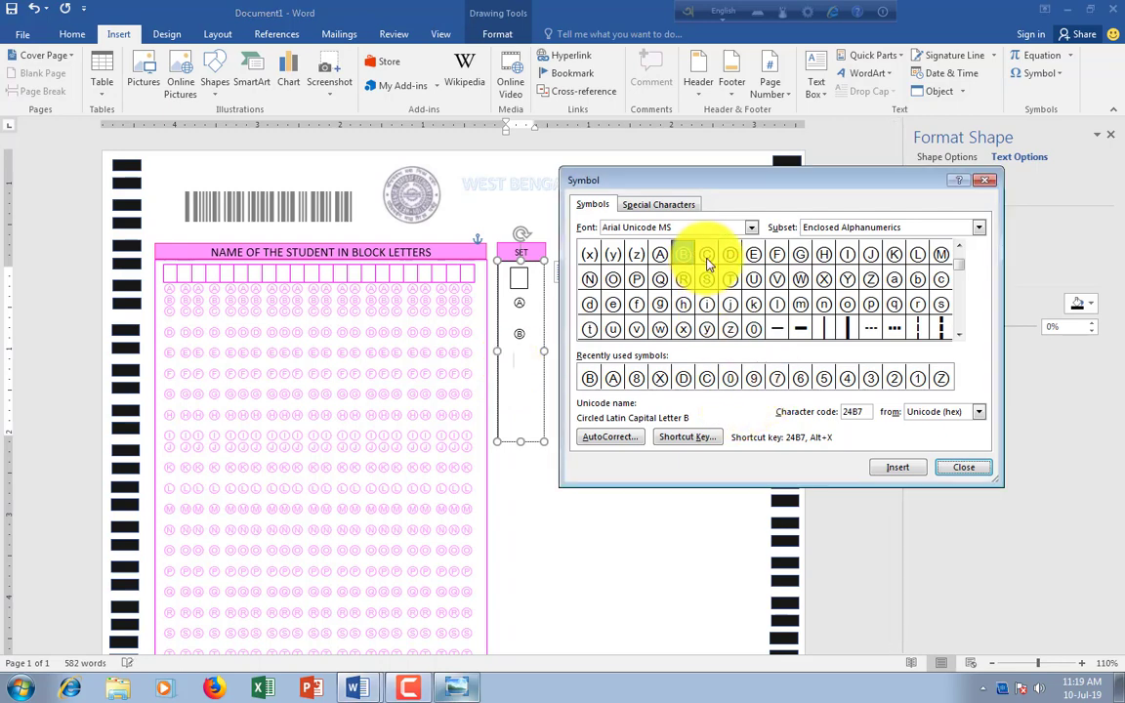
click(707, 257)
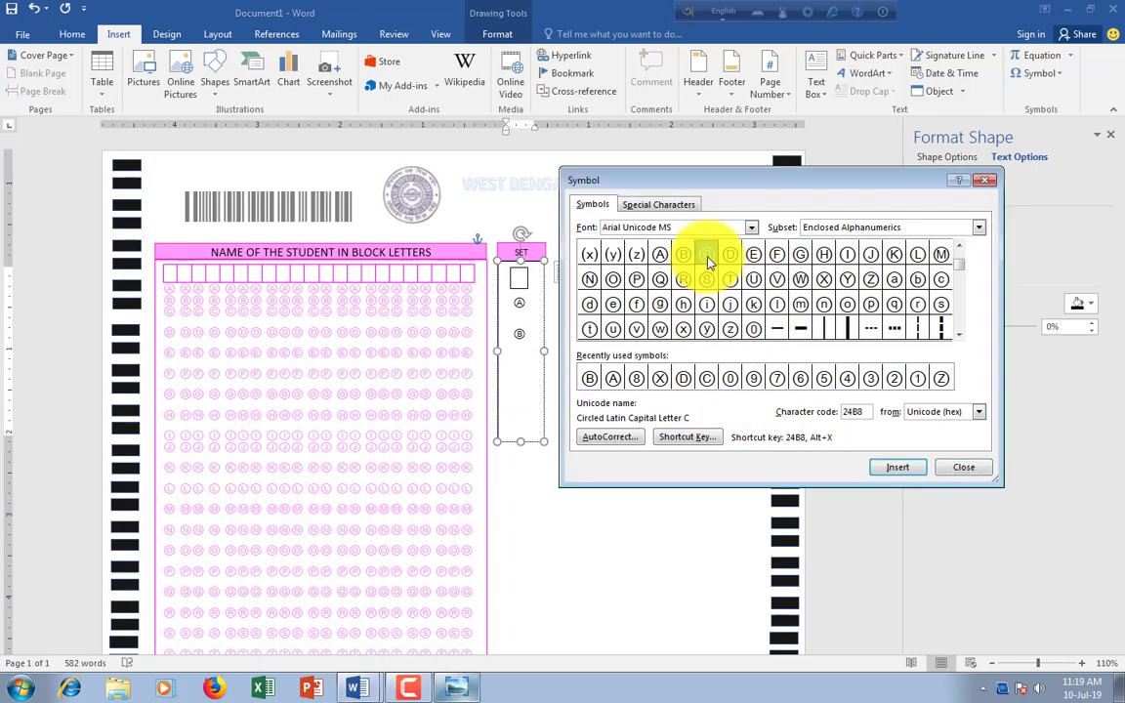
click(889, 468)
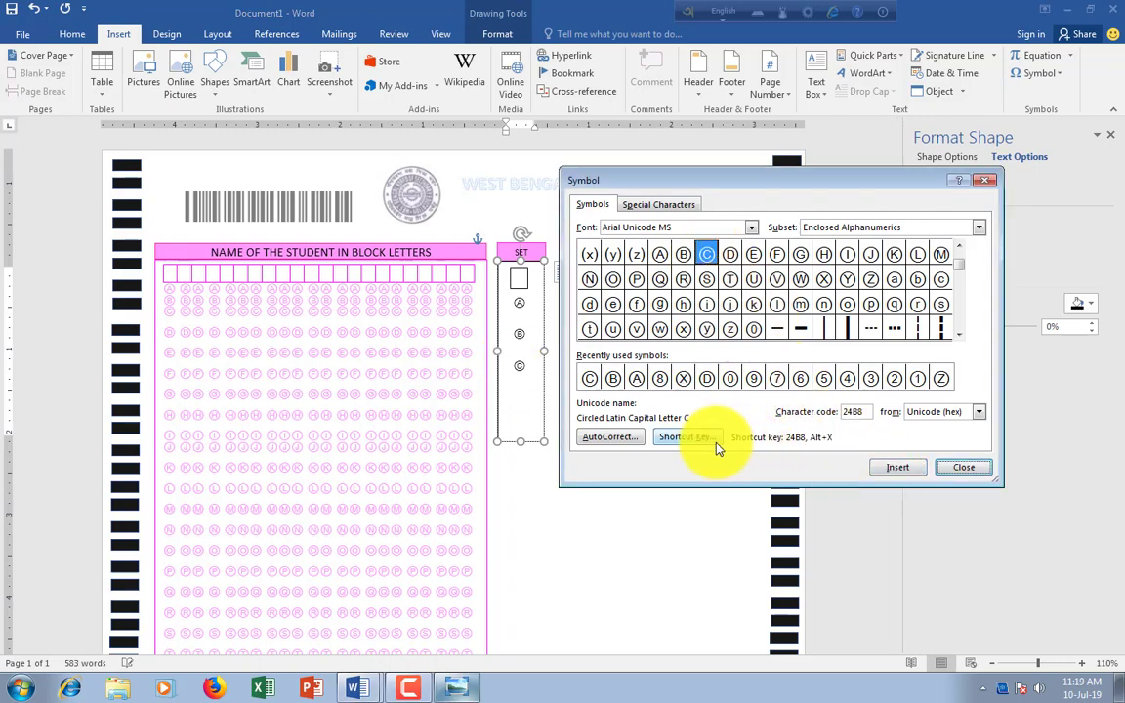
key(Escape)
key(Return)
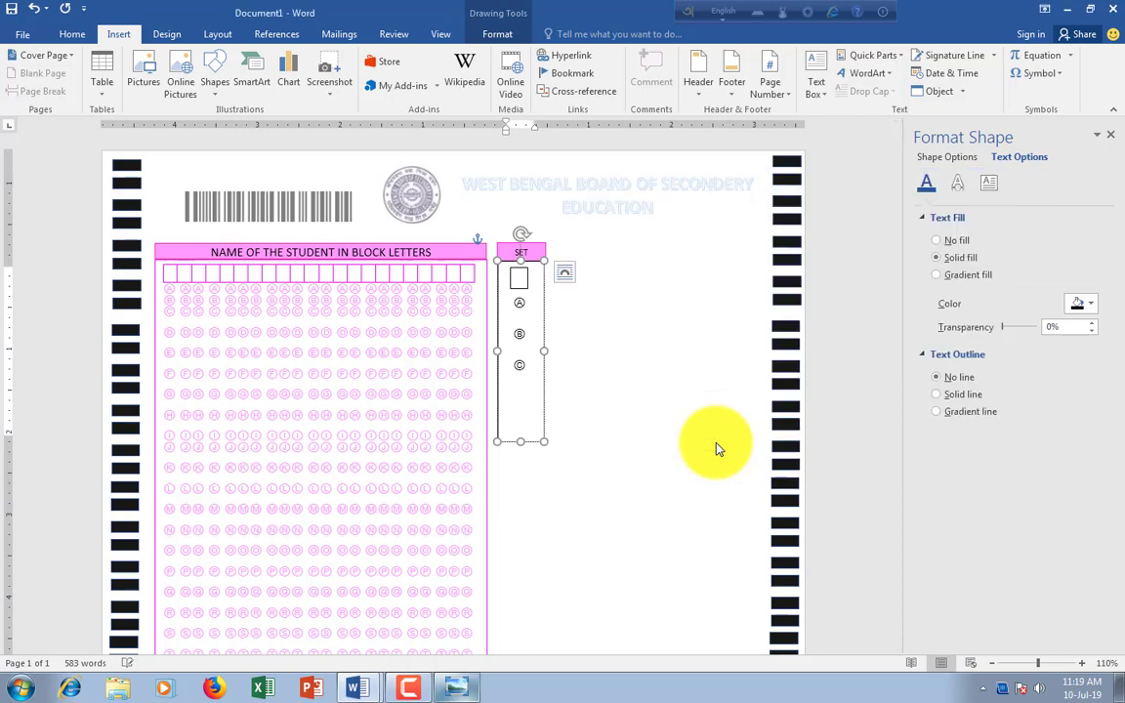
Insert circled D below C and close the Symbol dialog
click(1055, 73)
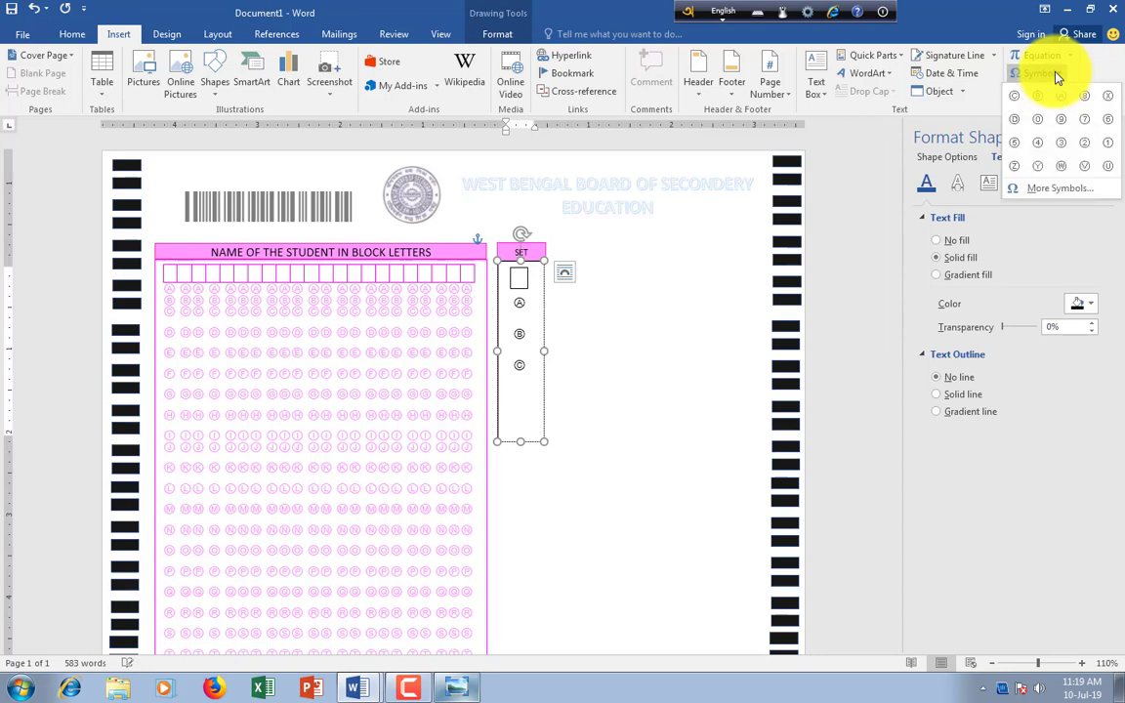
click(1055, 189)
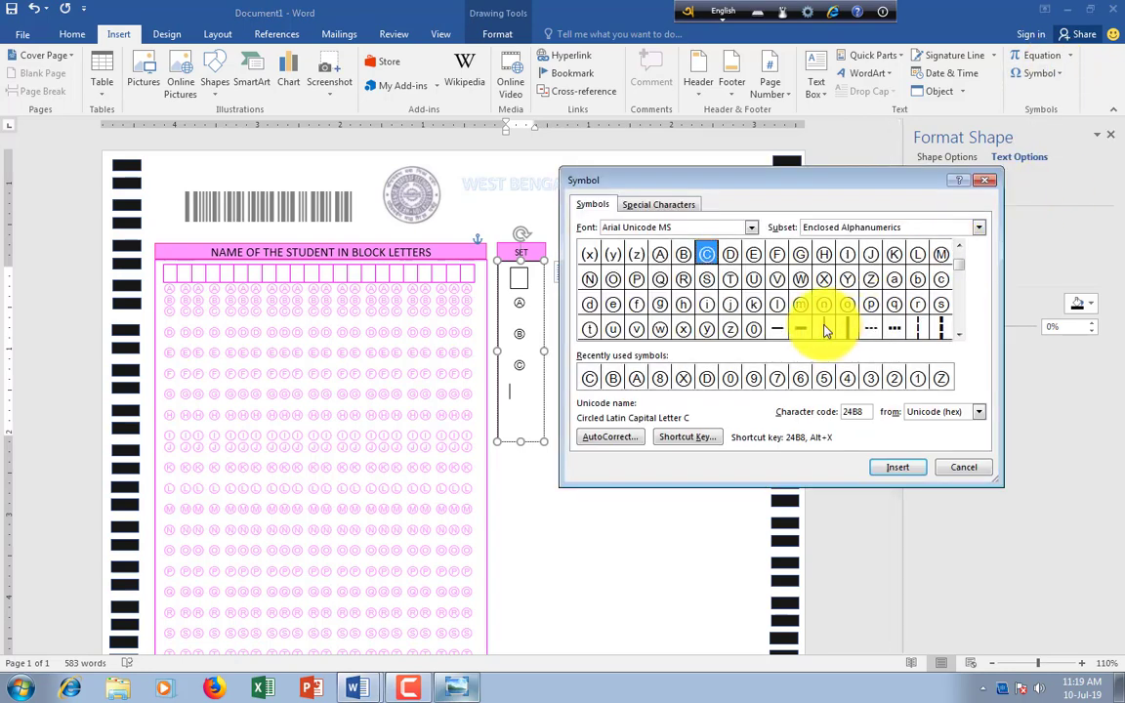
click(731, 254)
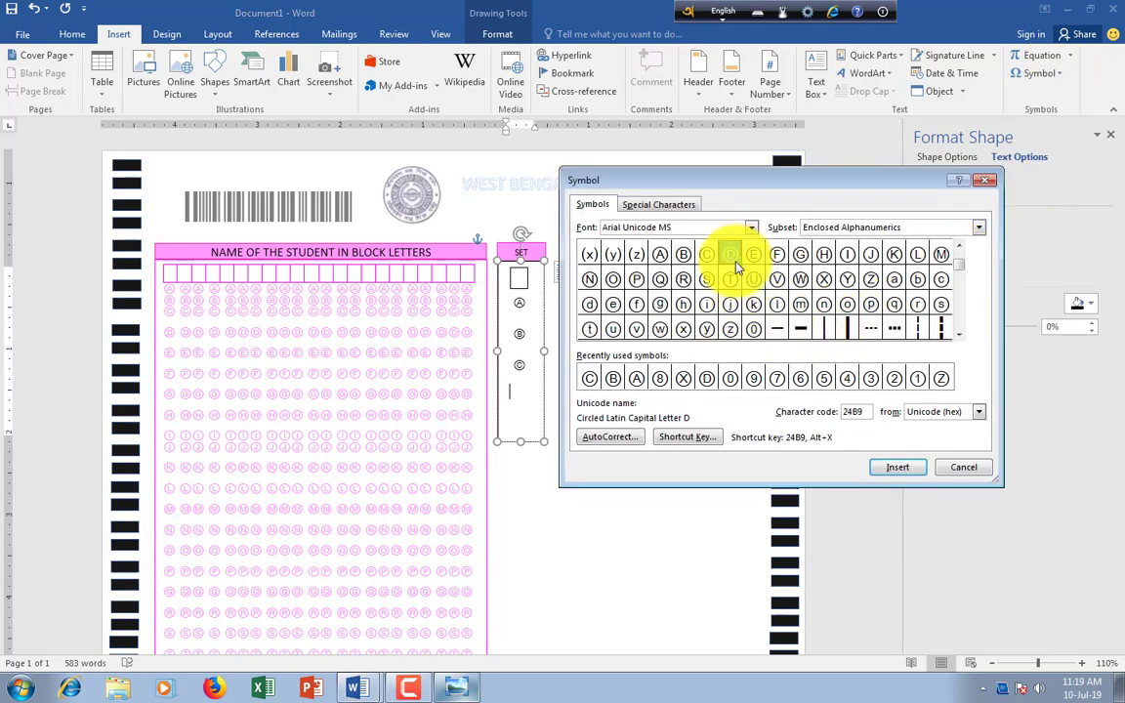
click(889, 468)
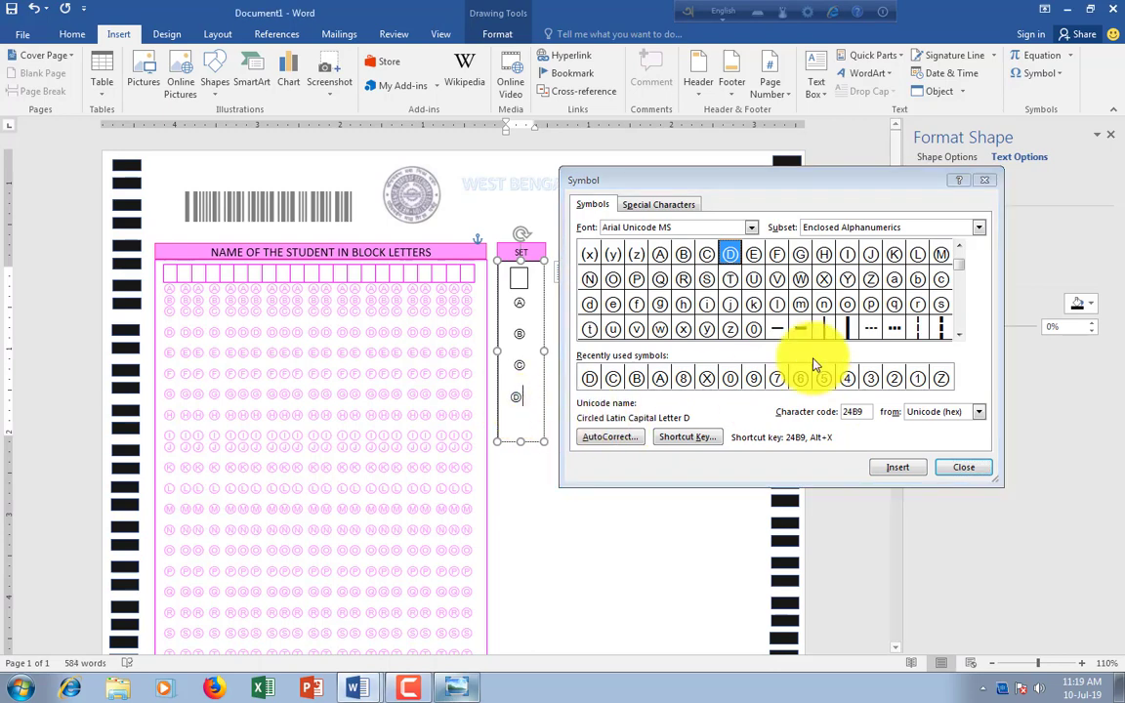
click(985, 184)
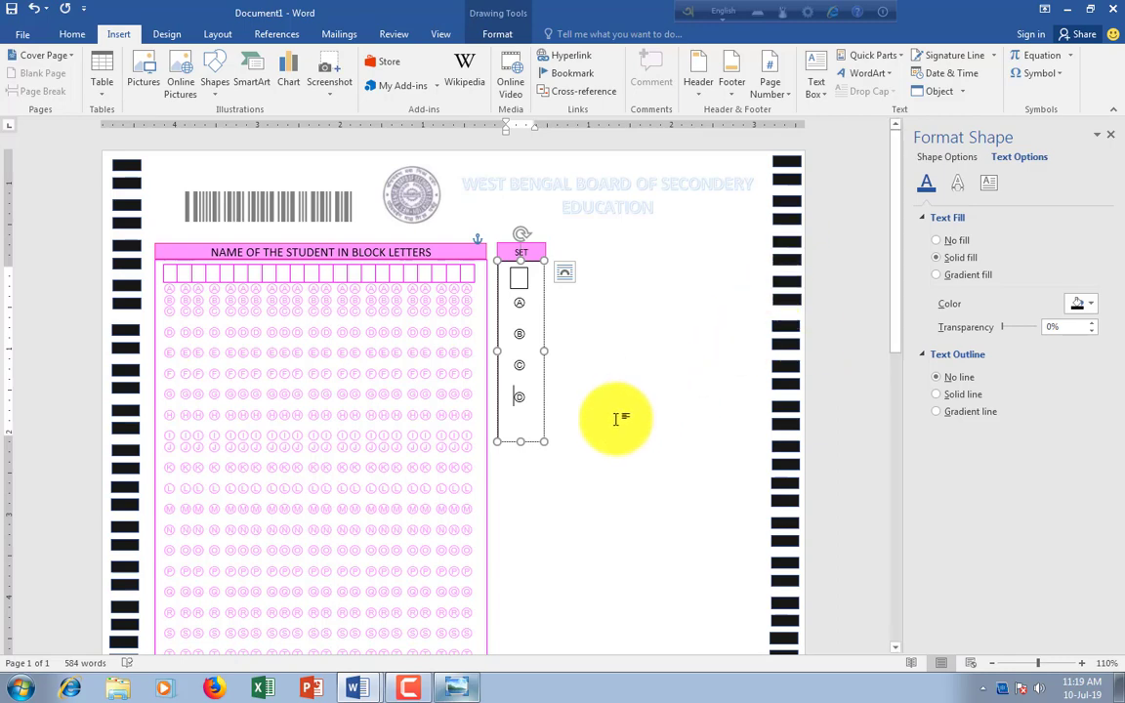
Shorten the SET text box to end below circled D and outline it pink
drag(517, 436, 512, 420)
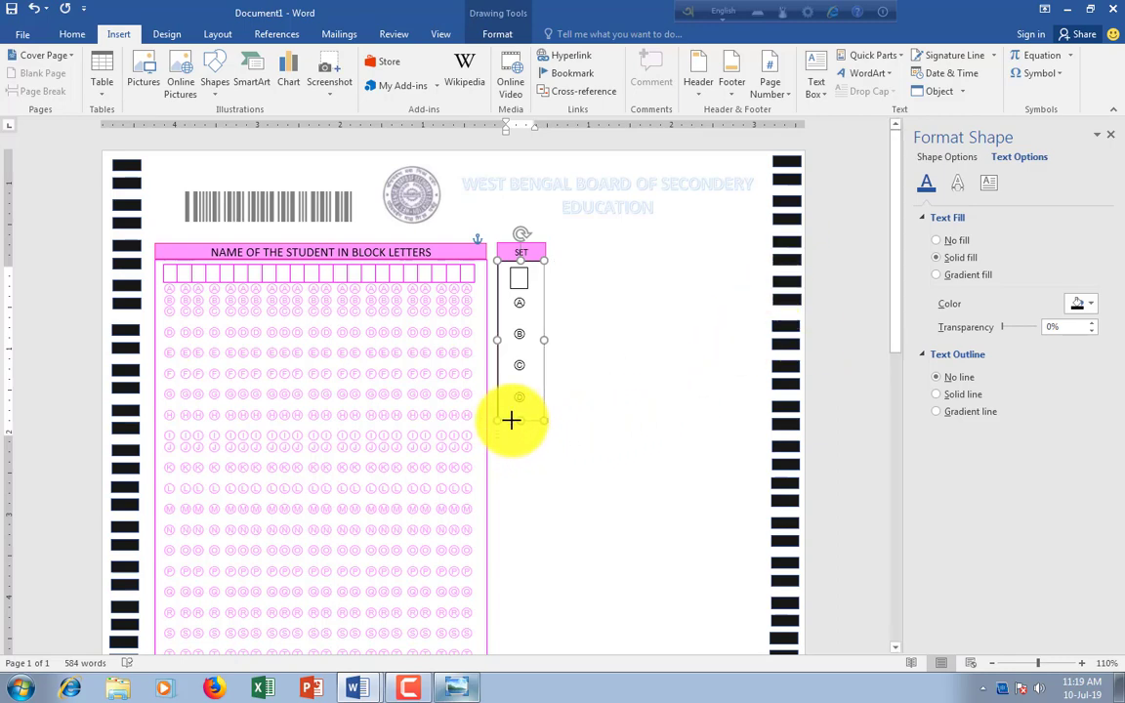
click(615, 413)
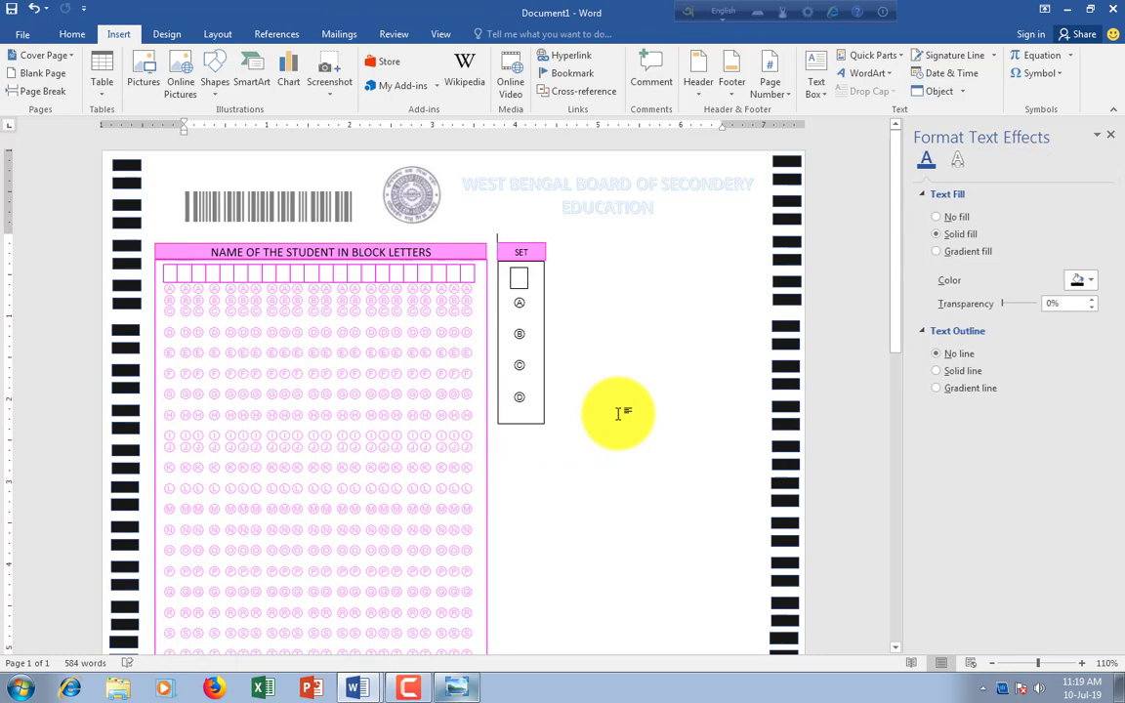
click(528, 428)
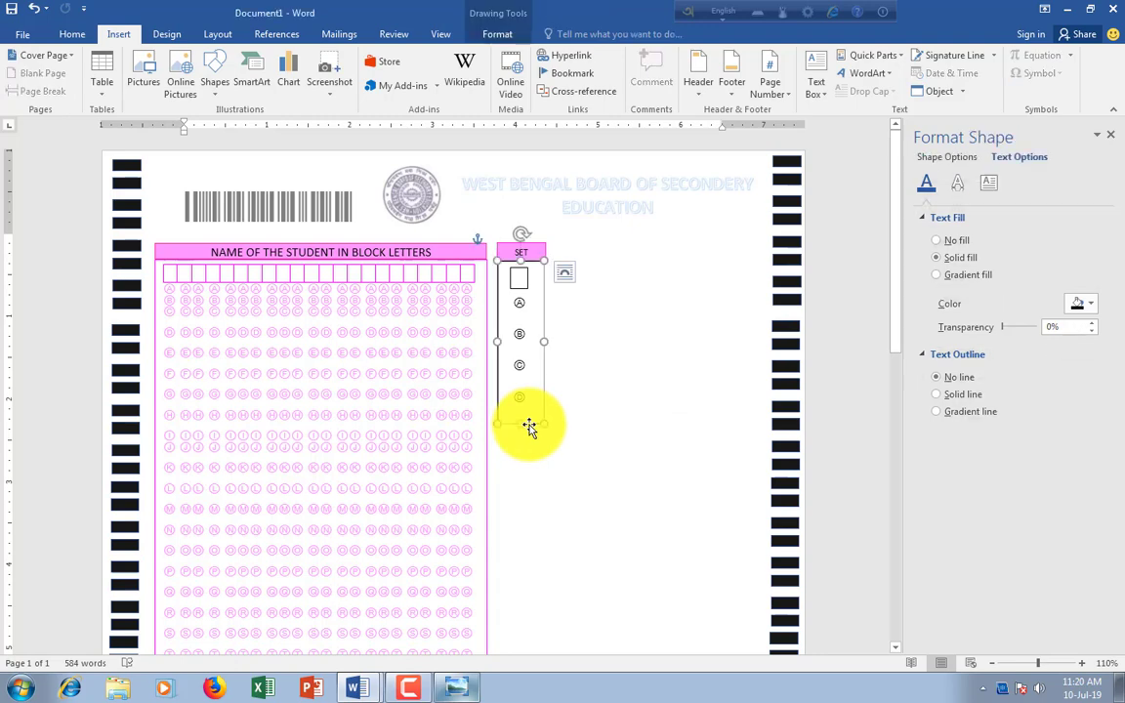
right_click(529, 428)
click(576, 414)
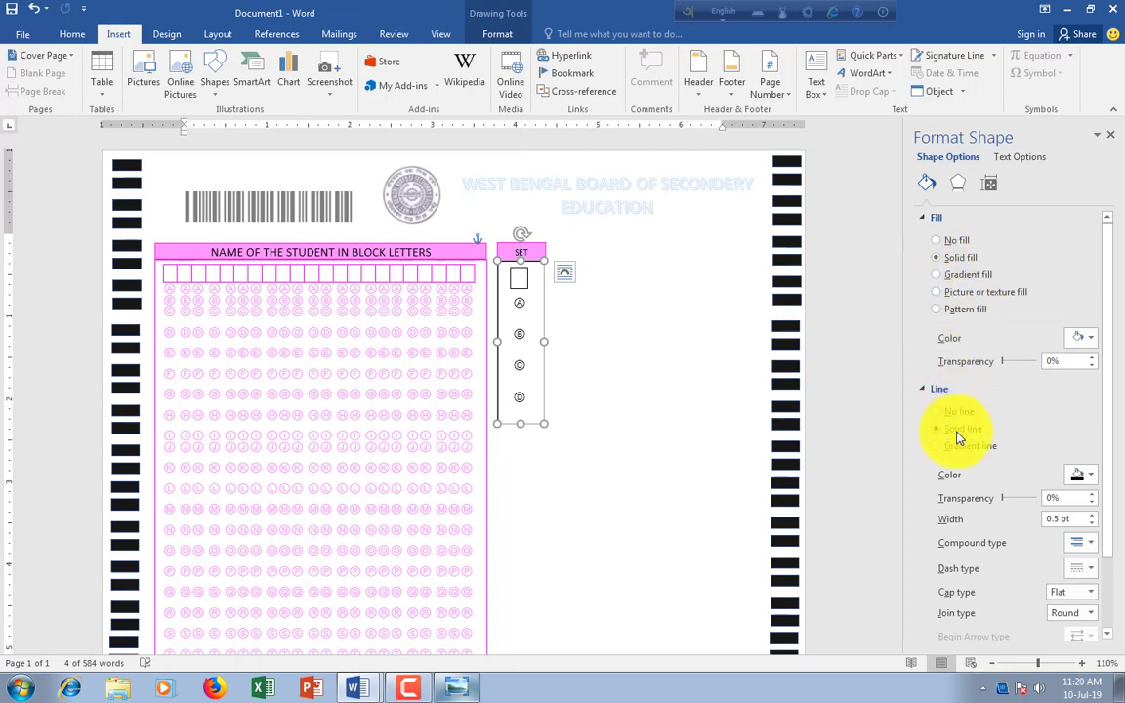
click(1090, 478)
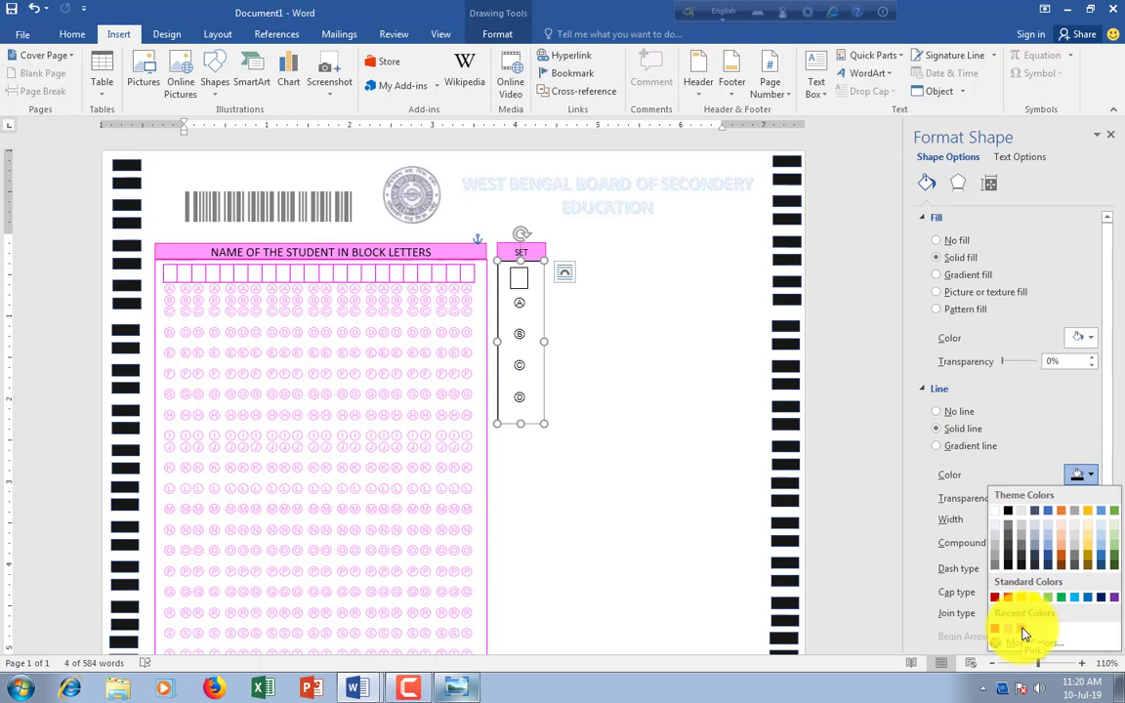
click(1023, 630)
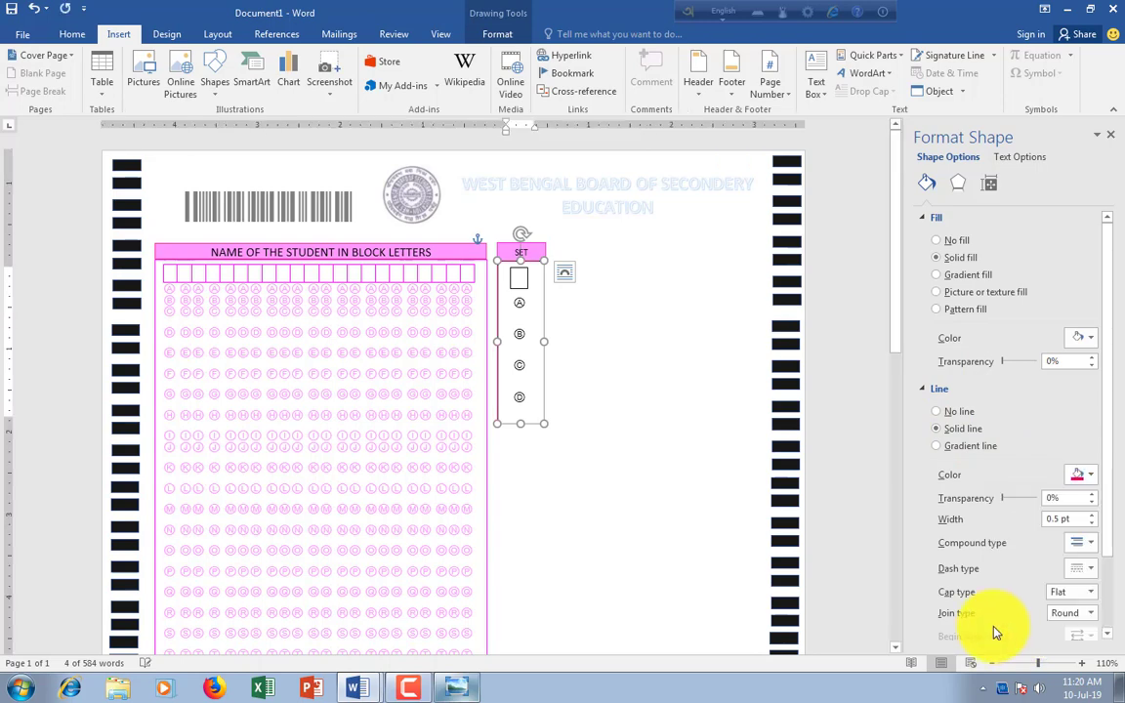
click(681, 498)
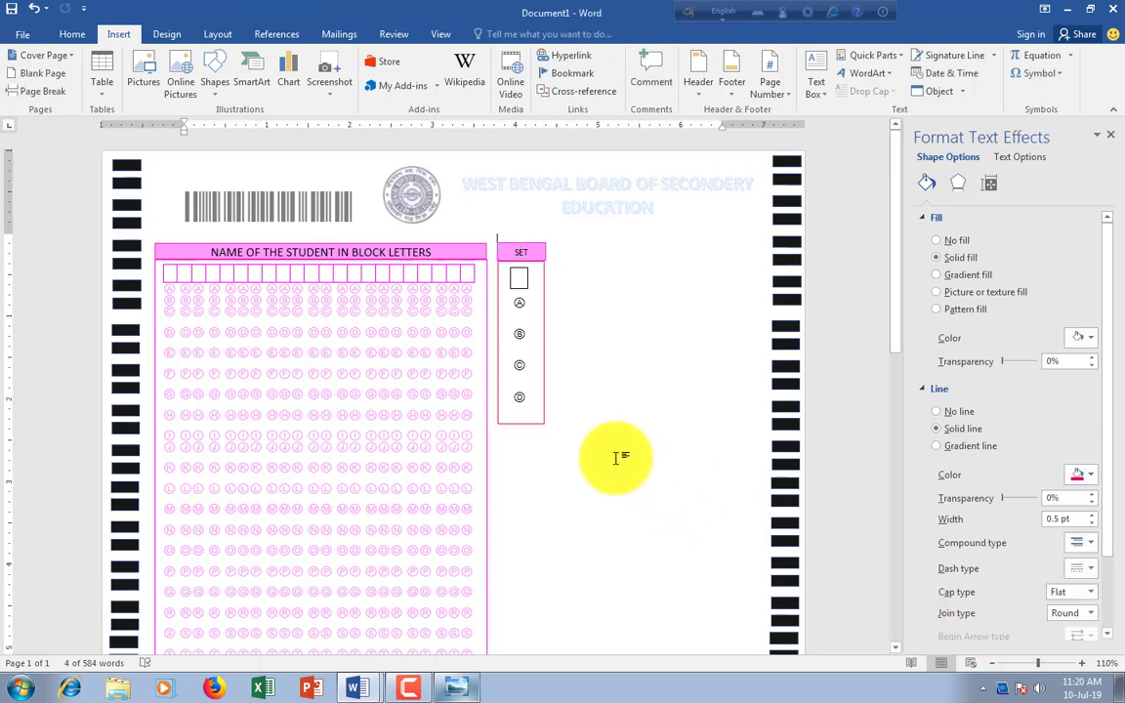
Open Format Shape for the small square at the top of the SET column
click(524, 289)
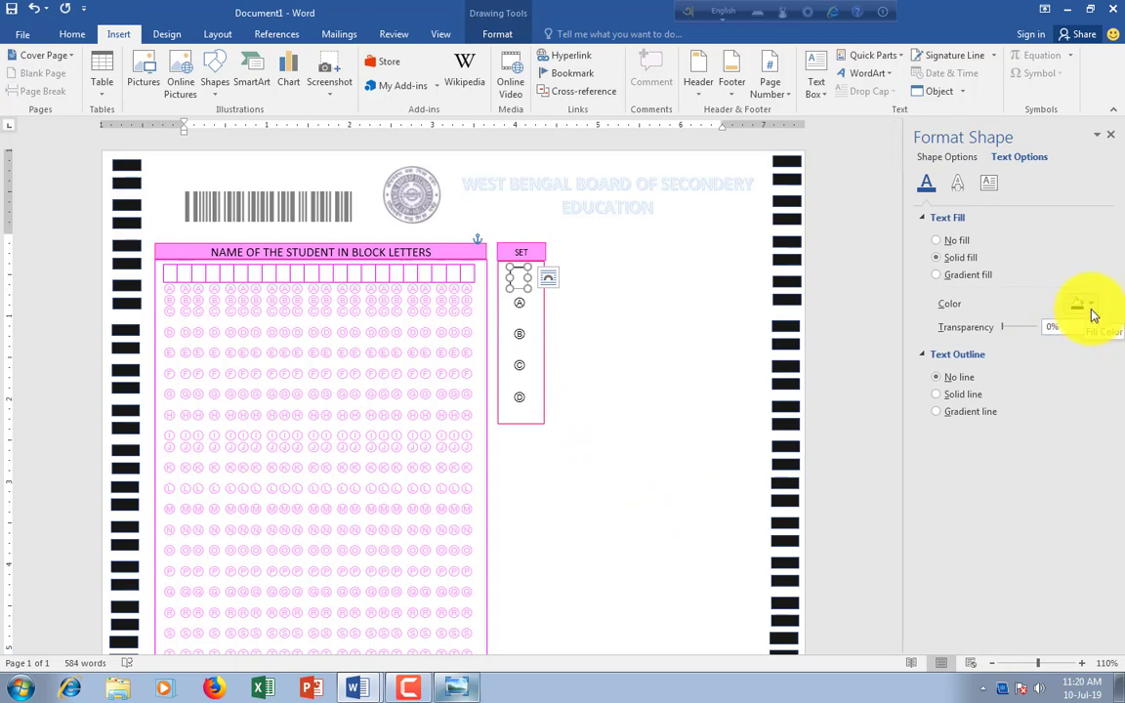
right_click(519, 291)
click(528, 287)
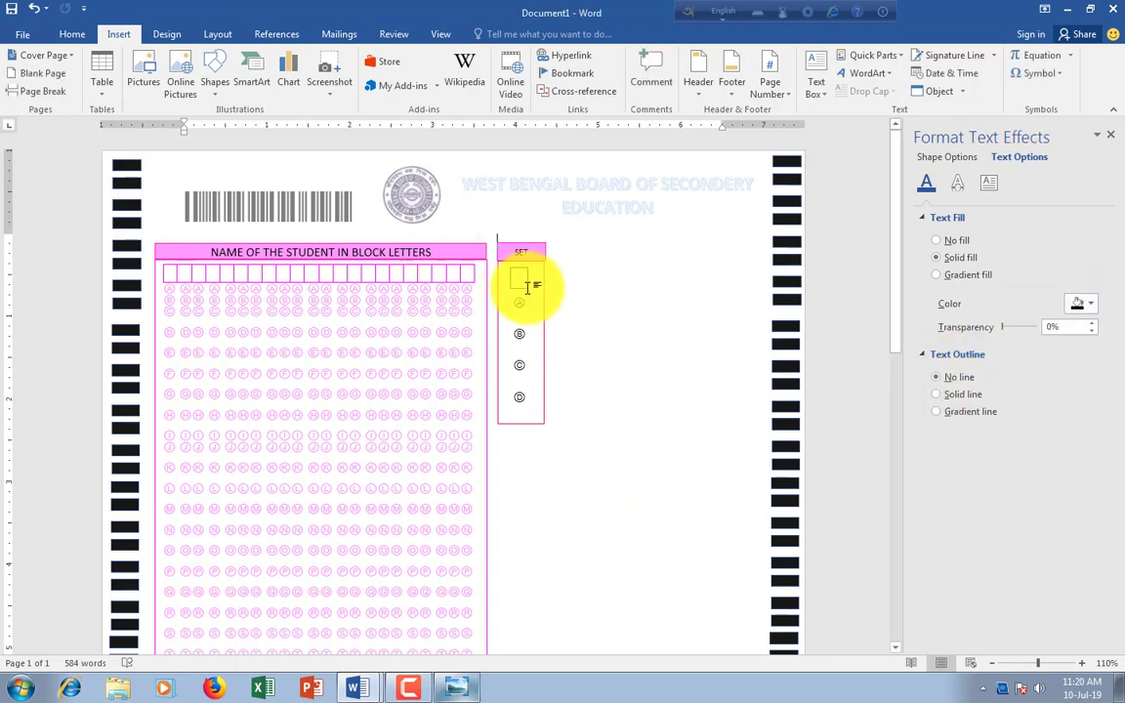
right_click(516, 285)
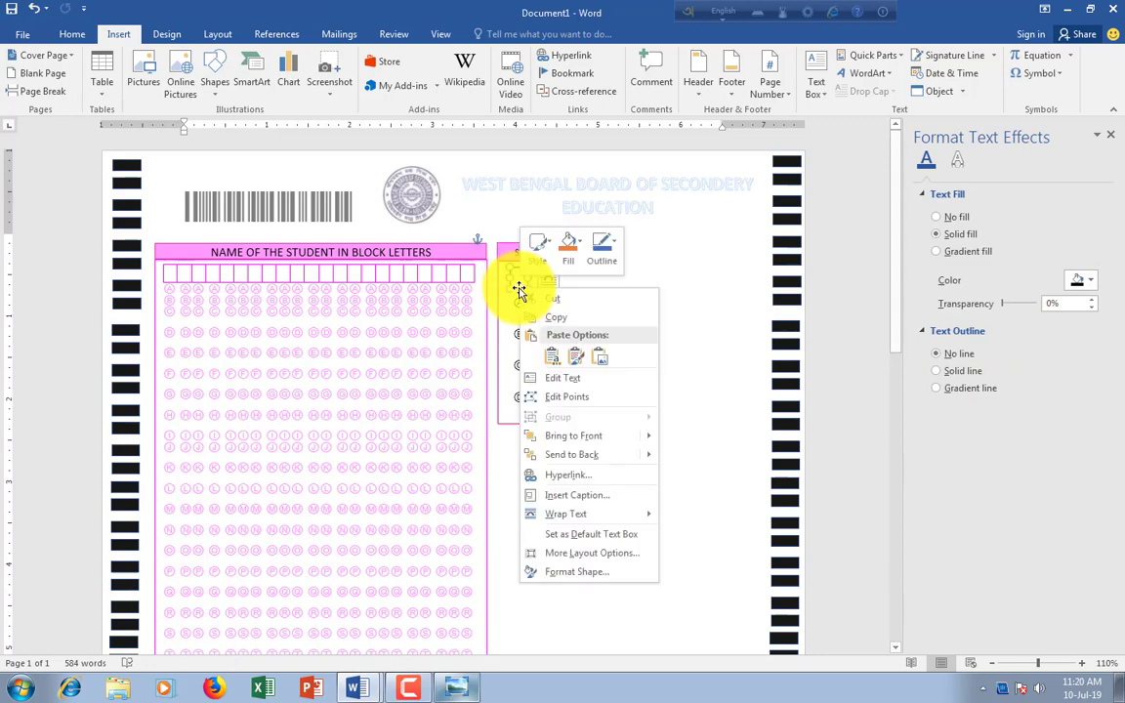
click(576, 571)
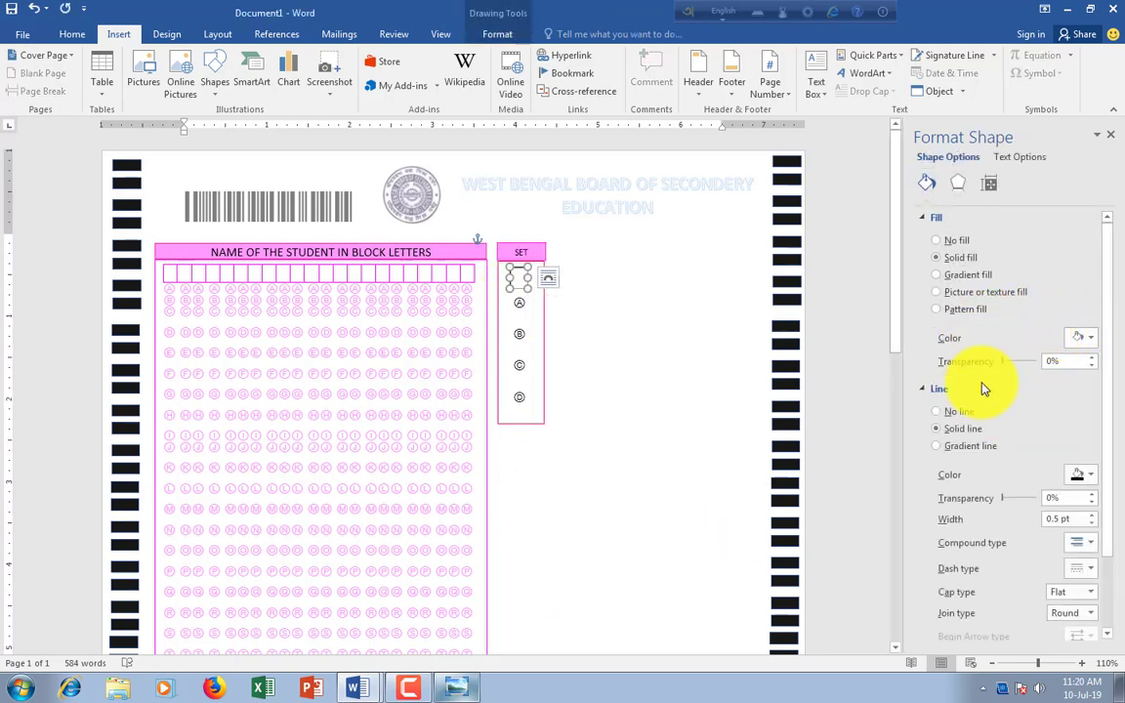
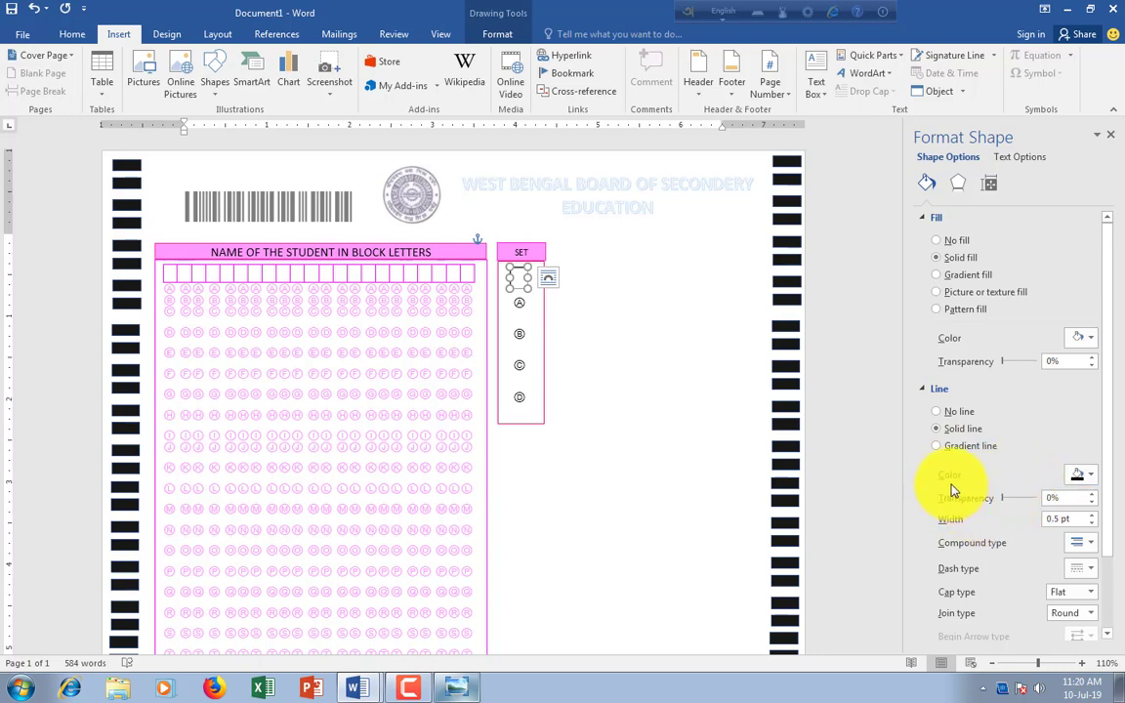
Give the SET text box a pink outline through Format Shape
click(1084, 476)
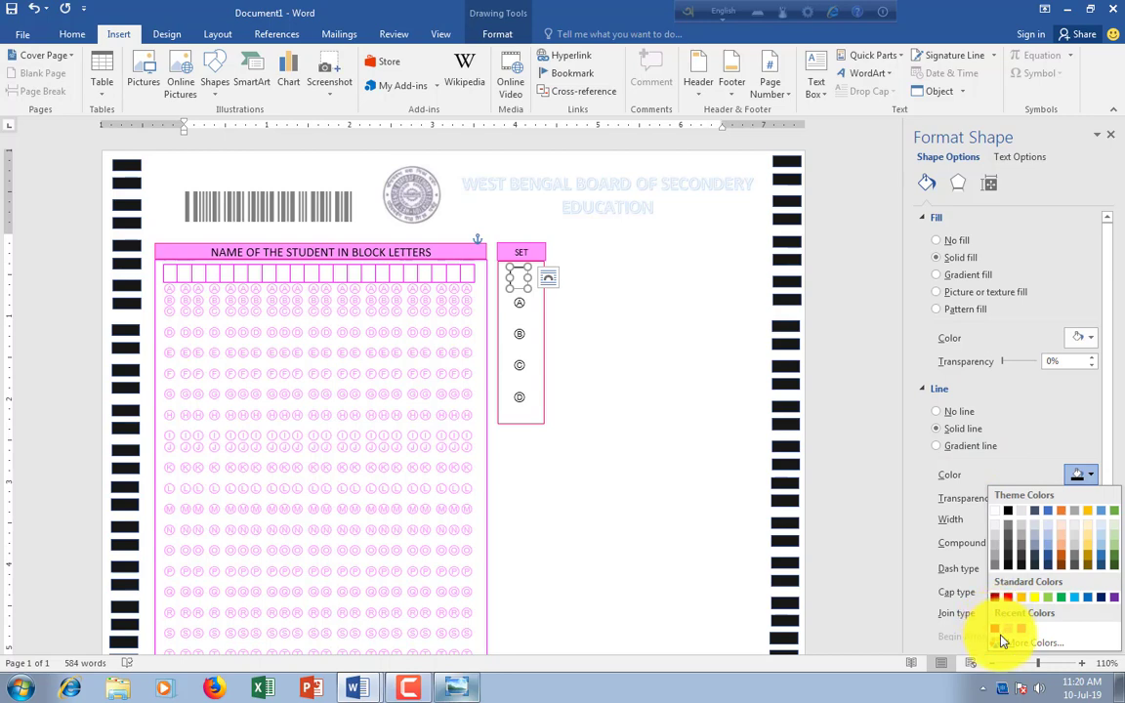
click(648, 397)
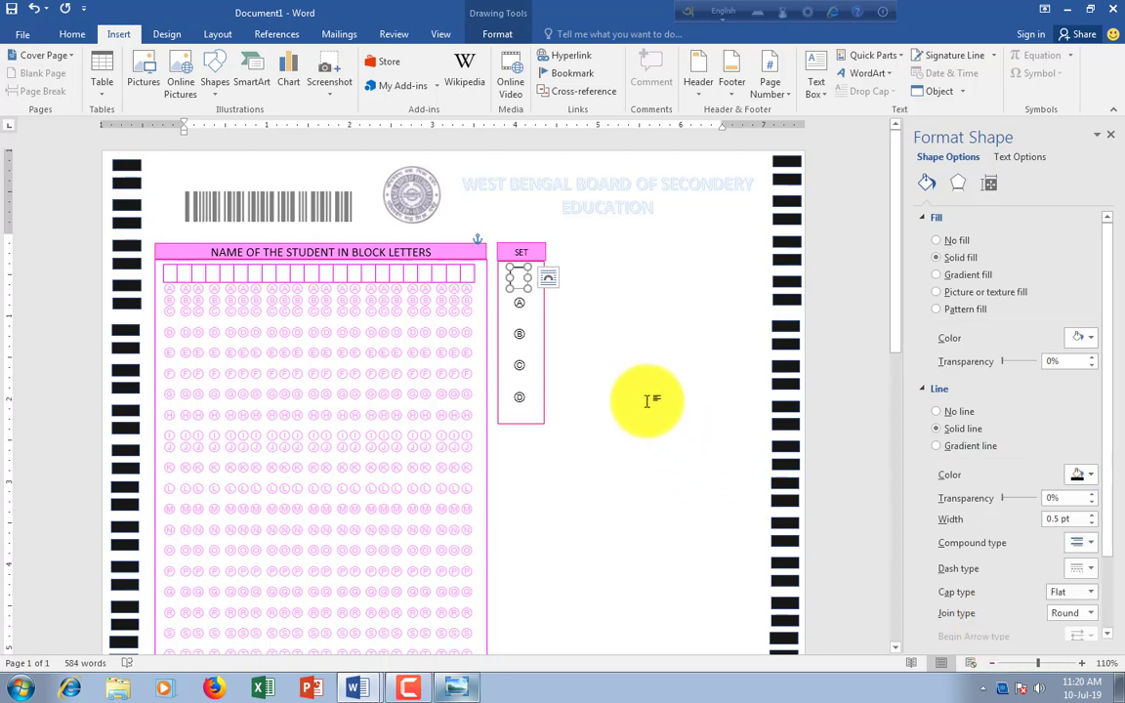
click(520, 293)
click(516, 288)
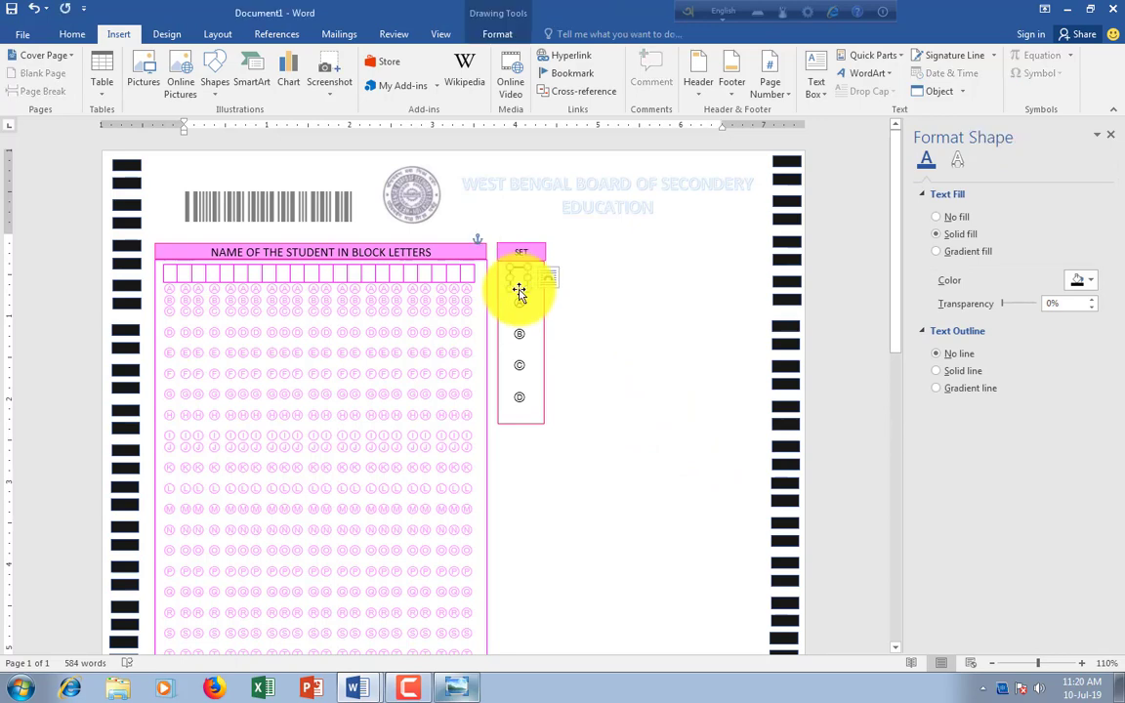
right_click(517, 288)
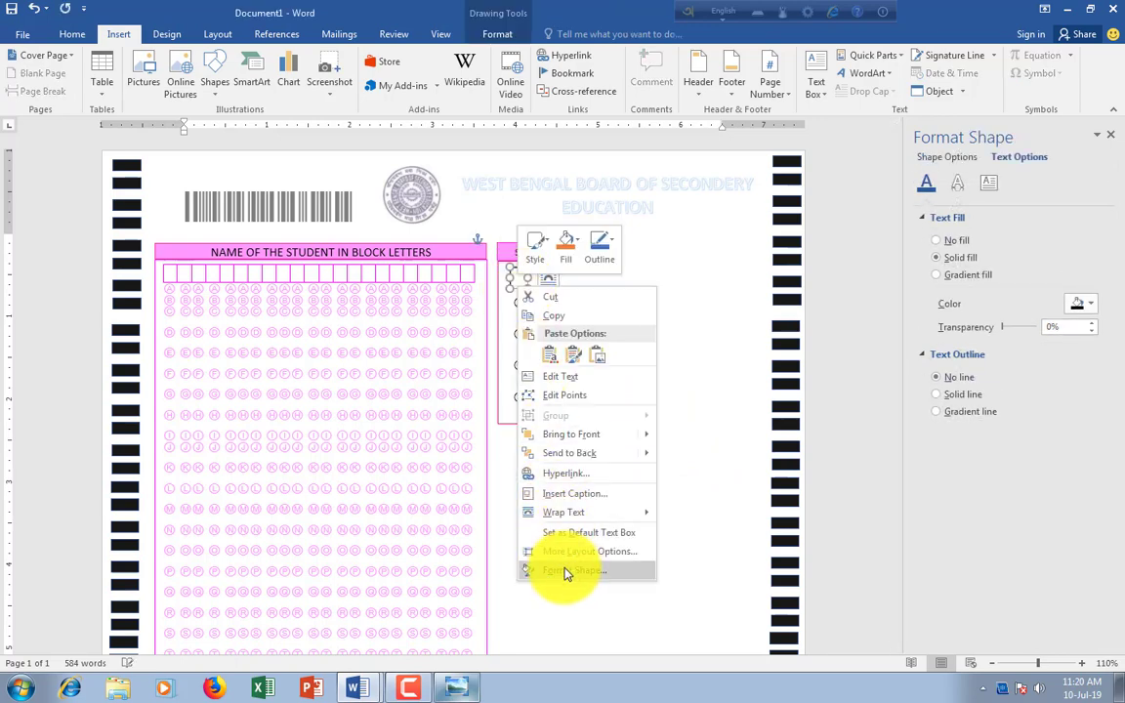
click(630, 569)
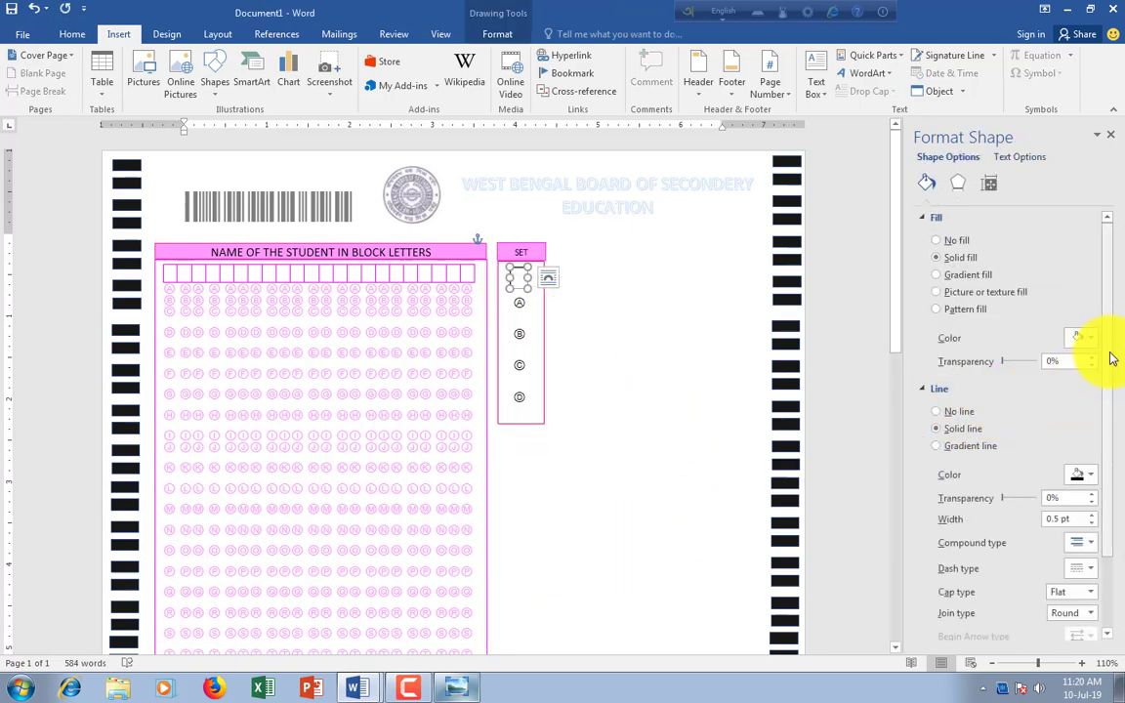
scroll(1109, 376, down, 2)
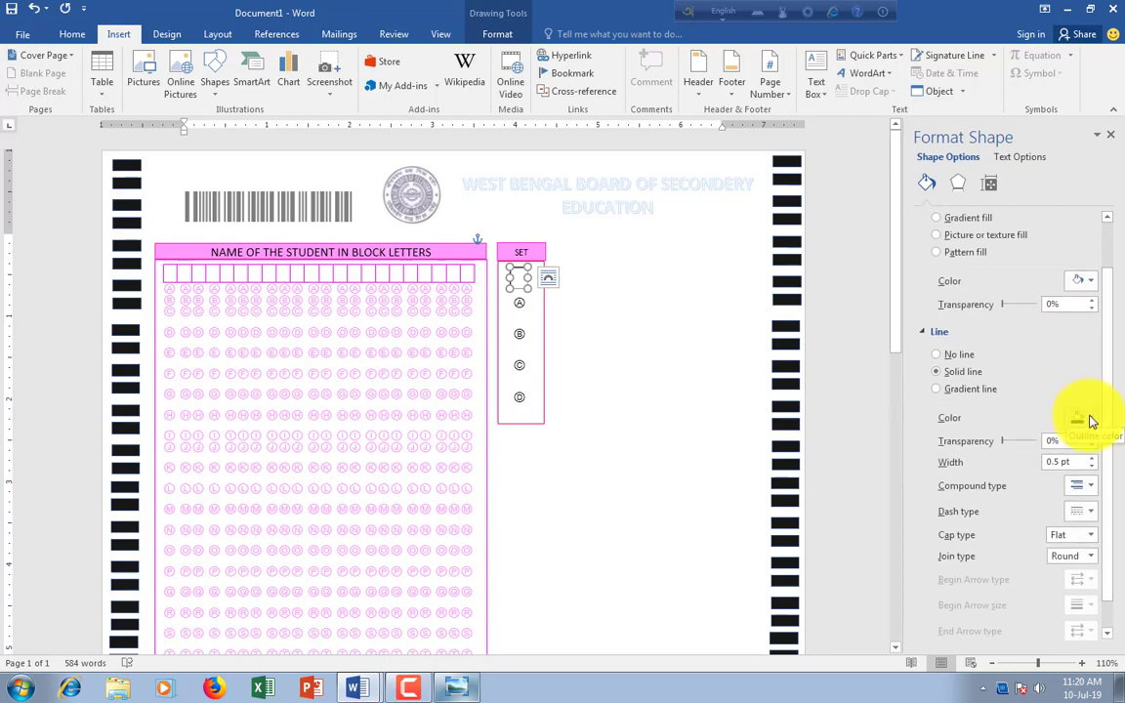
click(1092, 422)
click(997, 571)
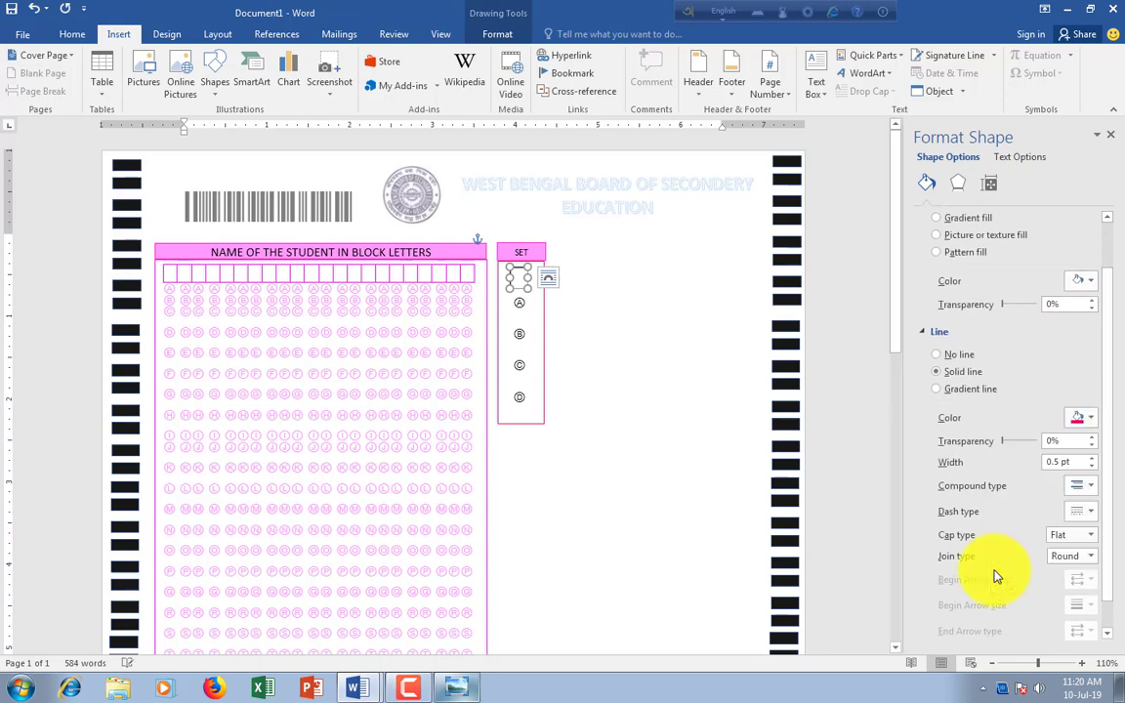
click(666, 410)
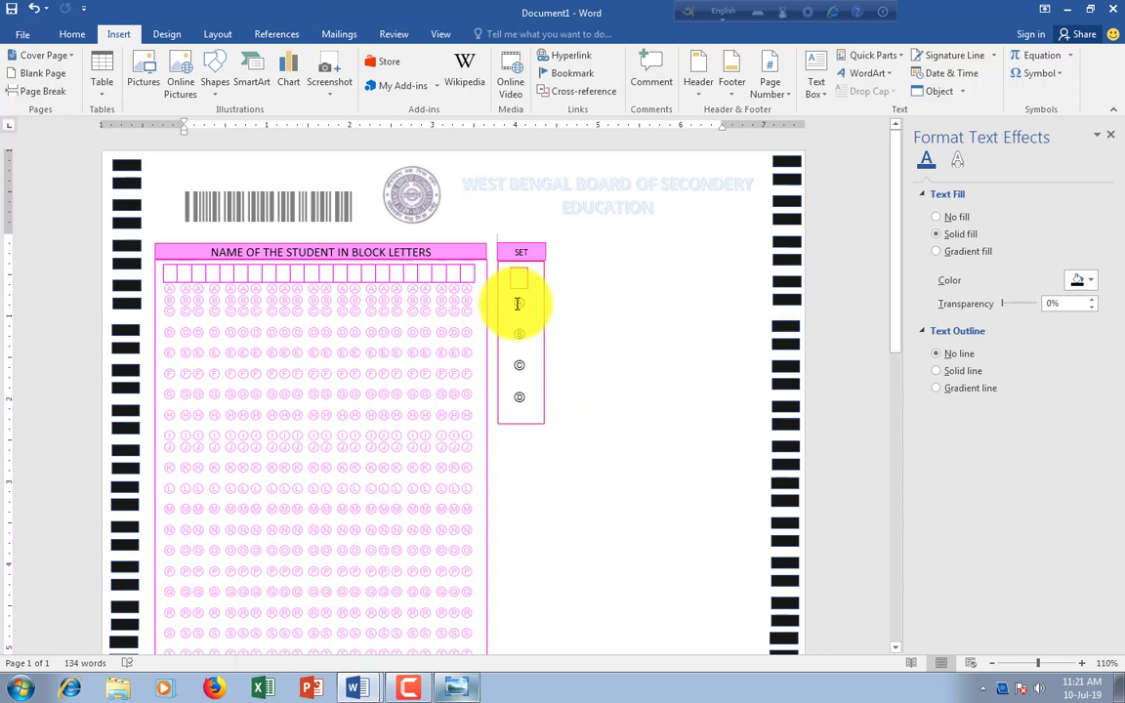
Colour the SET box's A–D bubble letters pink
drag(518, 303, 528, 396)
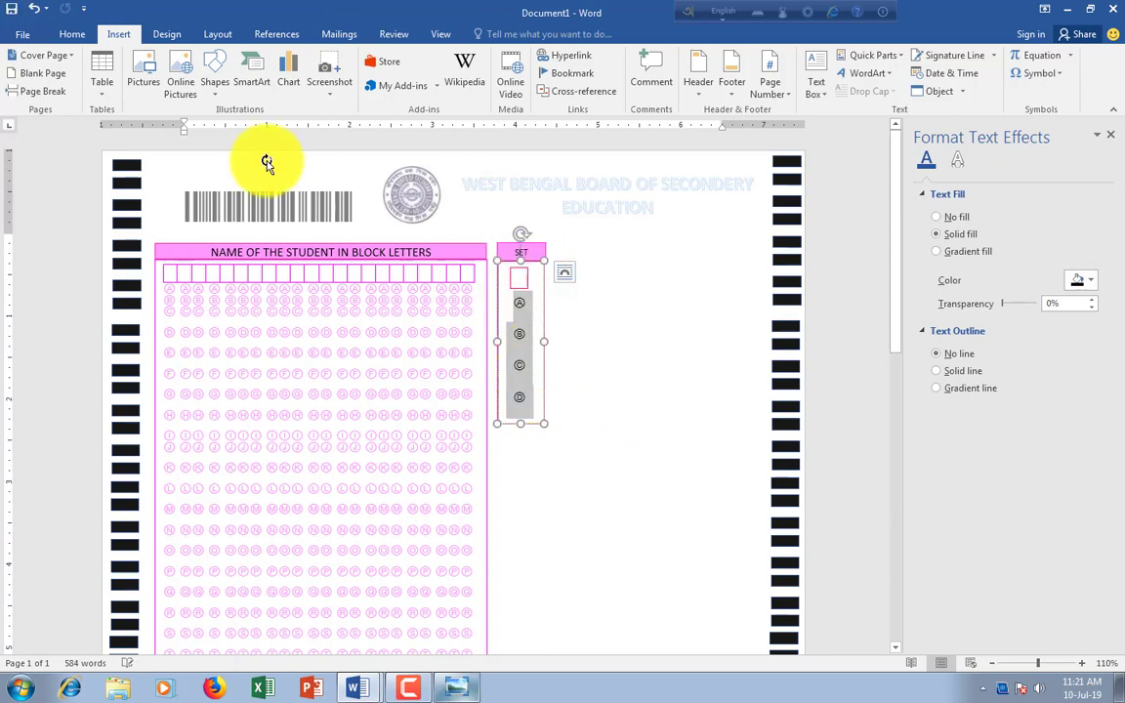
click(73, 35)
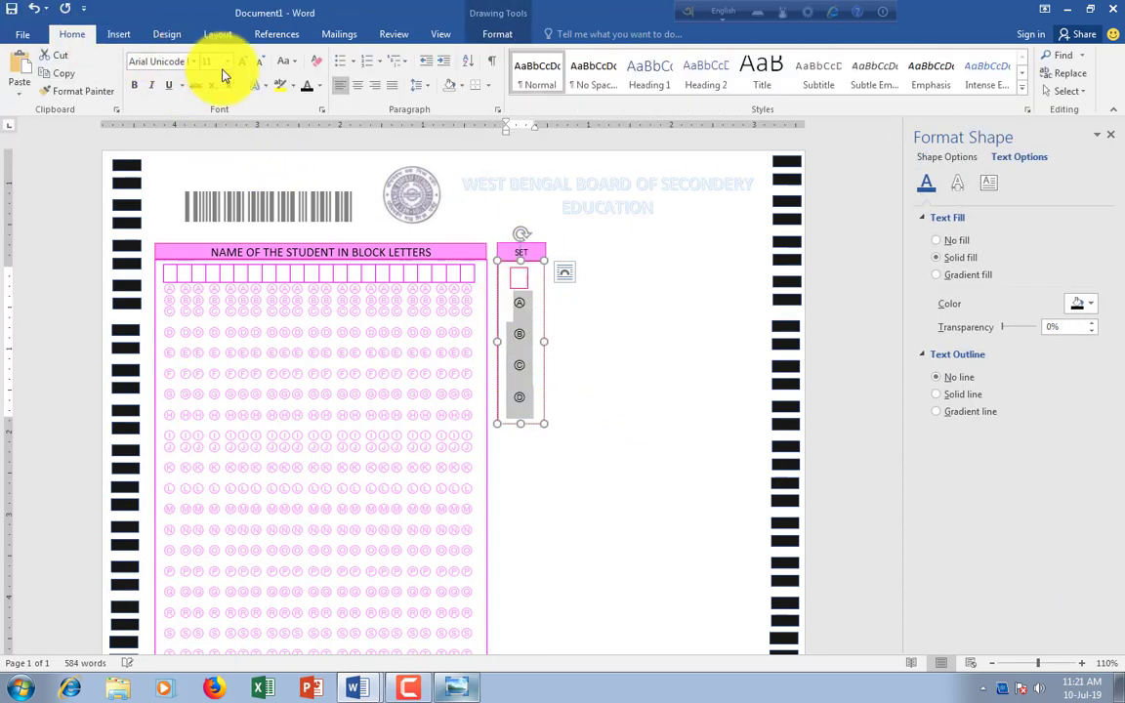
click(319, 86)
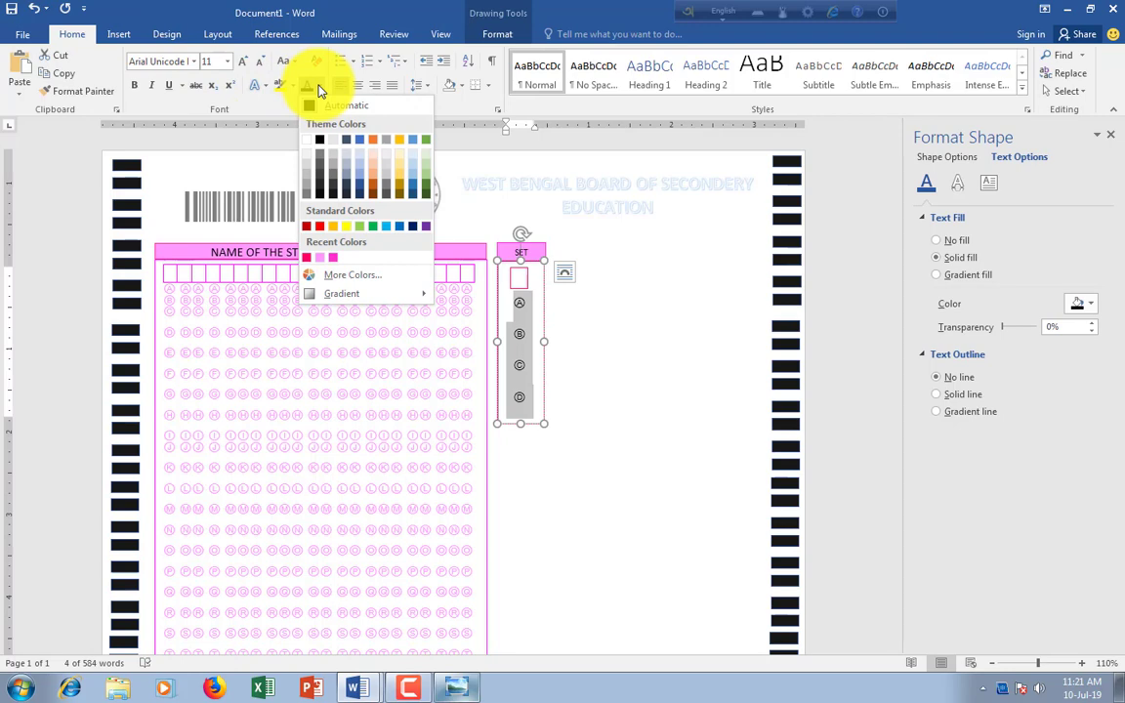
click(337, 264)
click(645, 325)
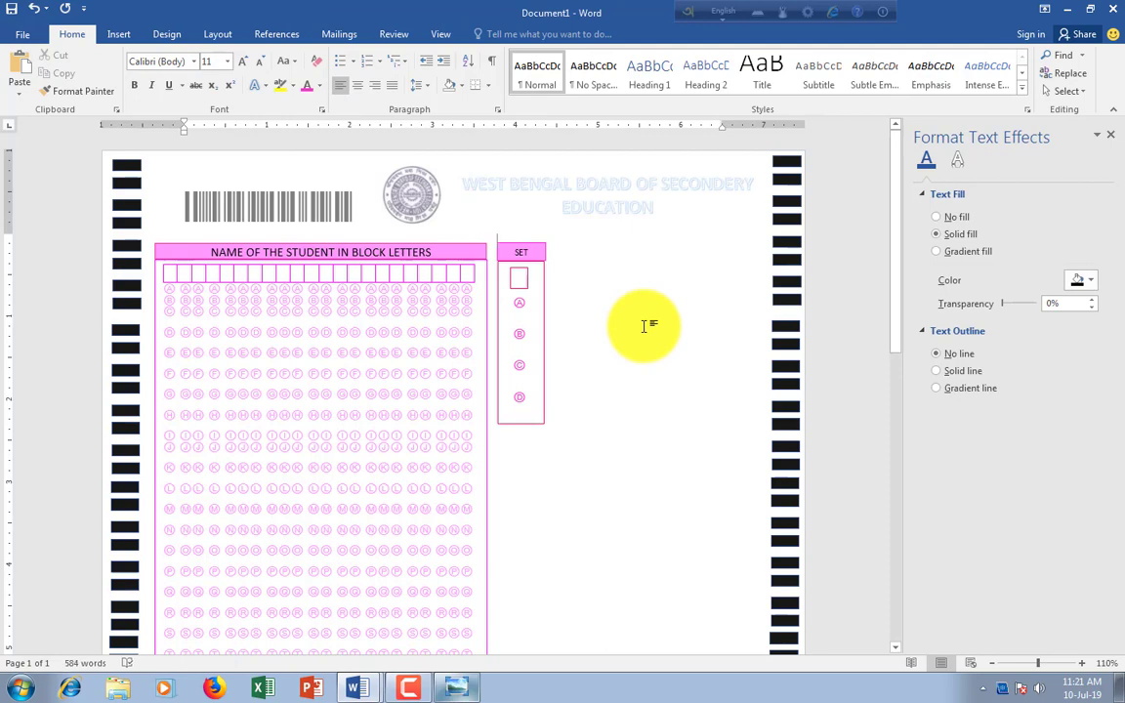
Switch to the 'NAME OF THE STUDENT IN BLOCK LETTERS' Word document
scroll(645, 328, down, 5)
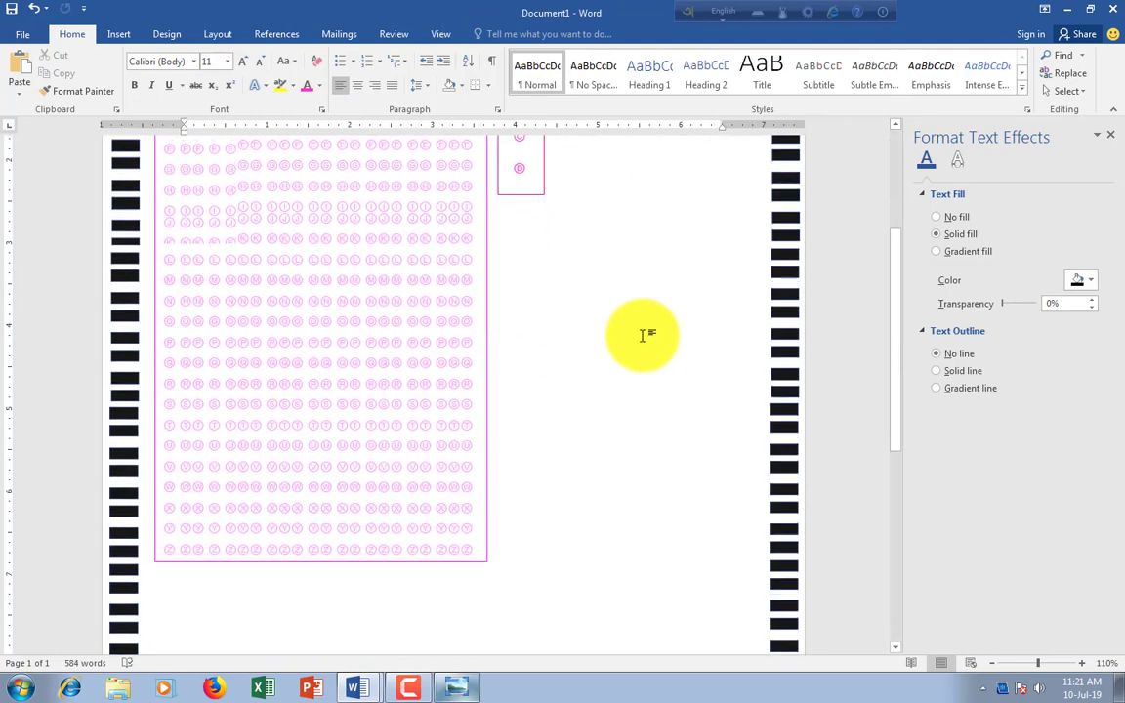
scroll(643, 332, up, 1)
scroll(643, 332, up, 3)
scroll(650, 334, down, 3)
scroll(652, 335, up, 3)
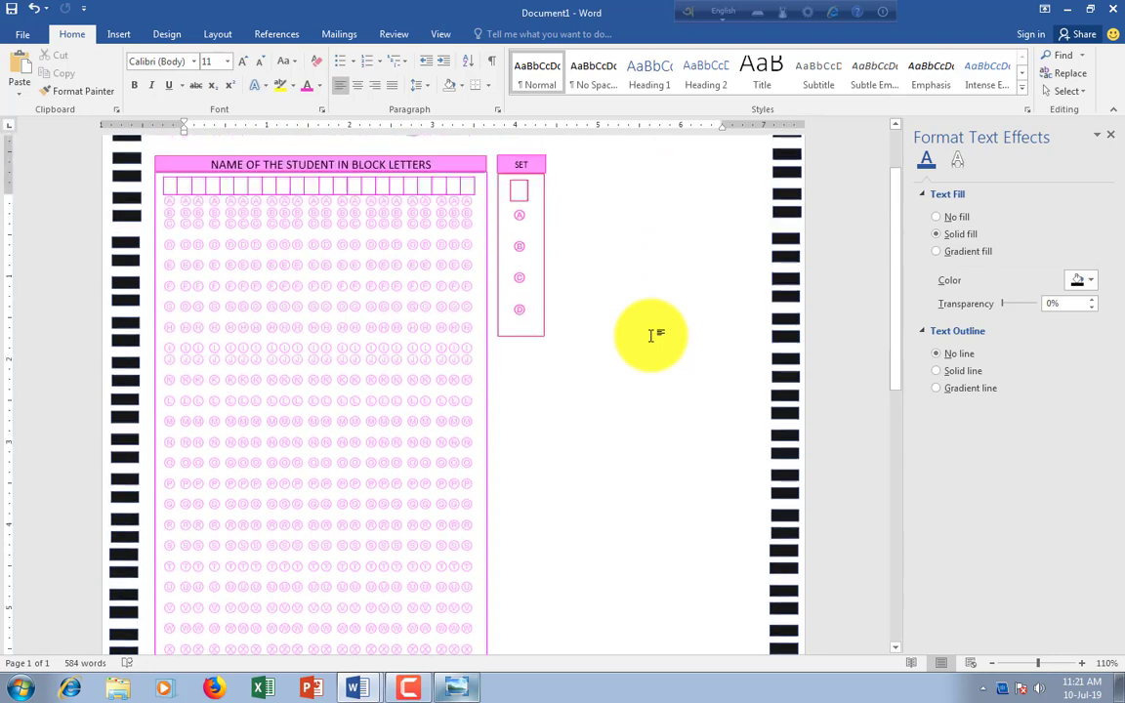
scroll(652, 334, up, 1)
scroll(653, 335, down, 1)
scroll(659, 334, down, 3)
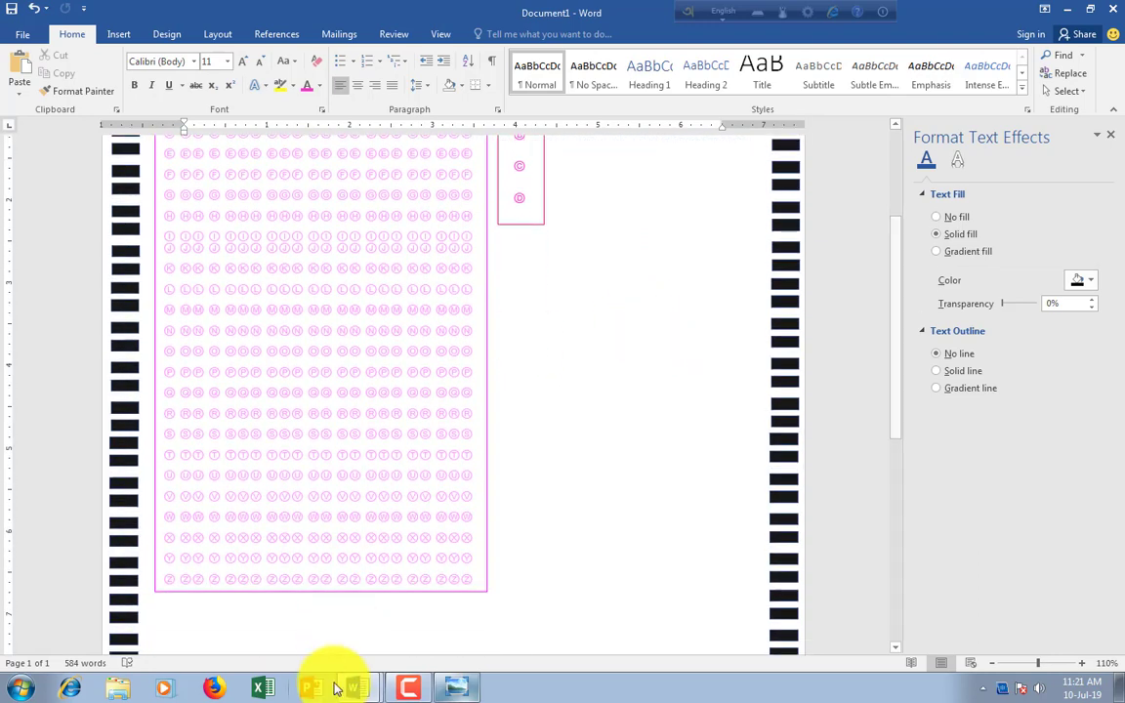
mouse_move(352, 684)
click(398, 651)
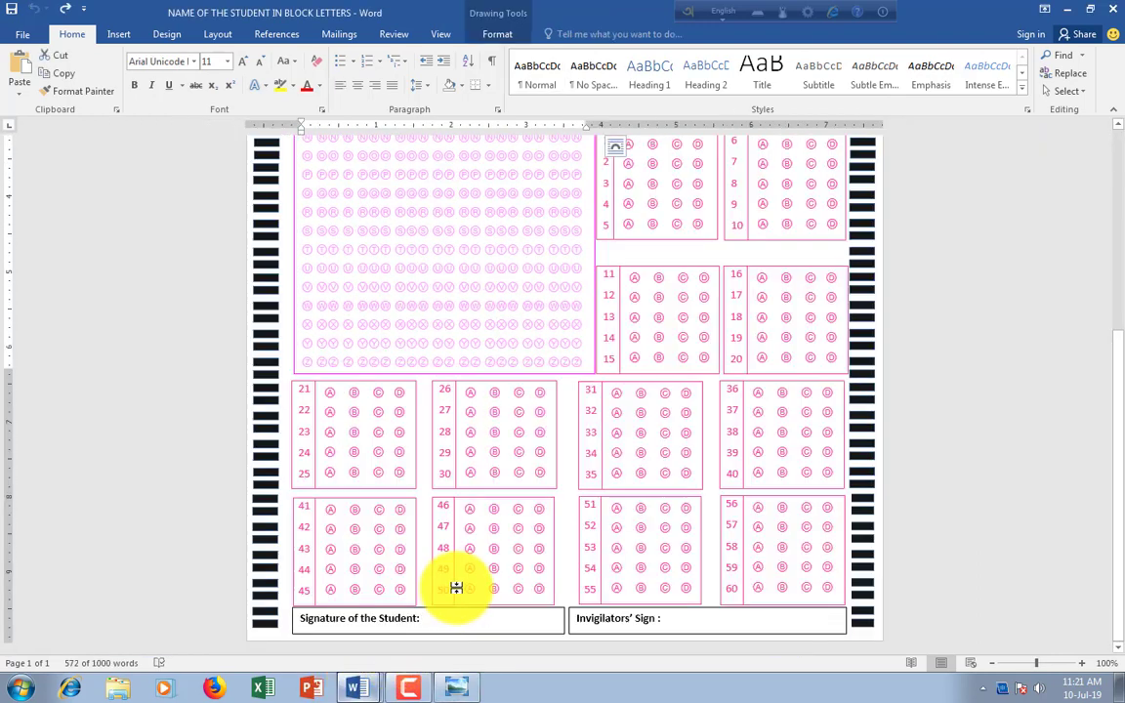
Review its Roll No and Course Code grids, then pick a Word window from the taskbar
scroll(622, 438, up, 2)
scroll(608, 352, up, 1)
scroll(608, 351, up, 3)
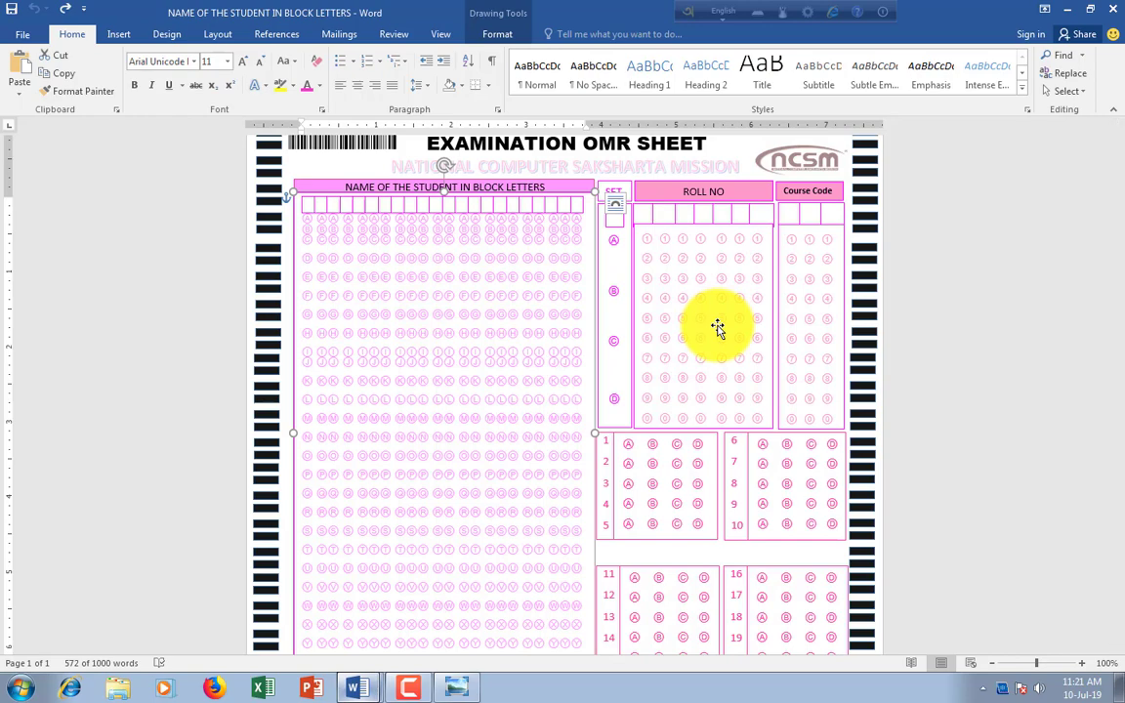
scroll(748, 244, down, 3)
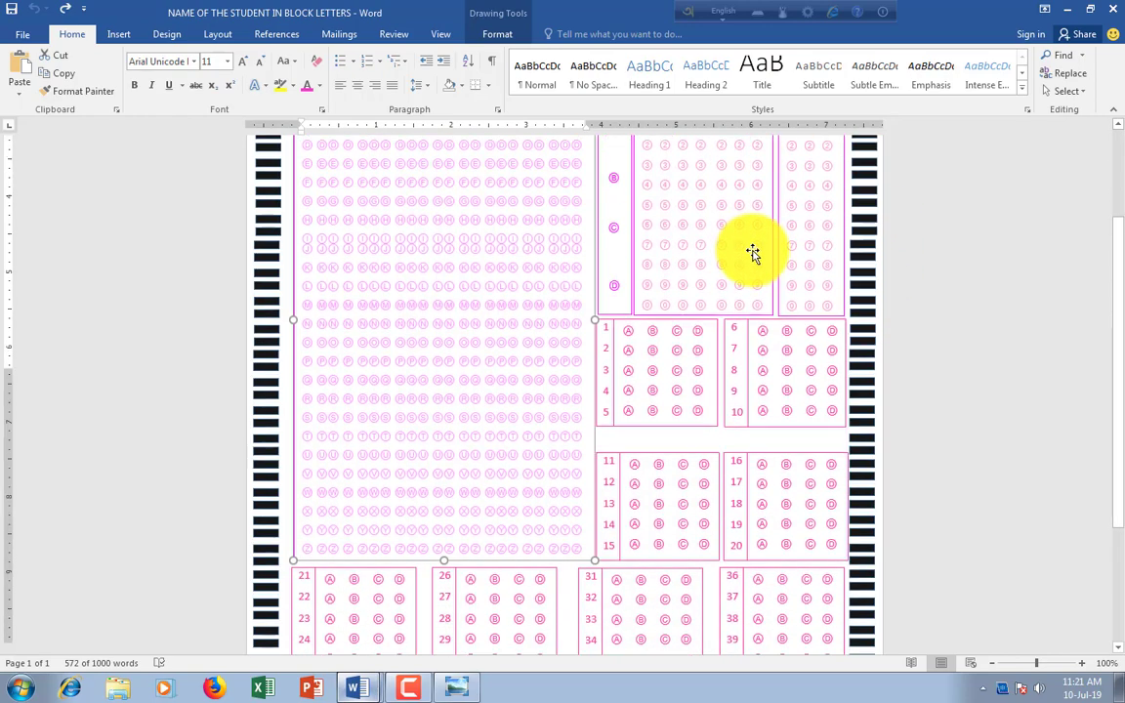
scroll(752, 253, down, 5)
scroll(754, 252, up, 4)
scroll(753, 251, up, 4)
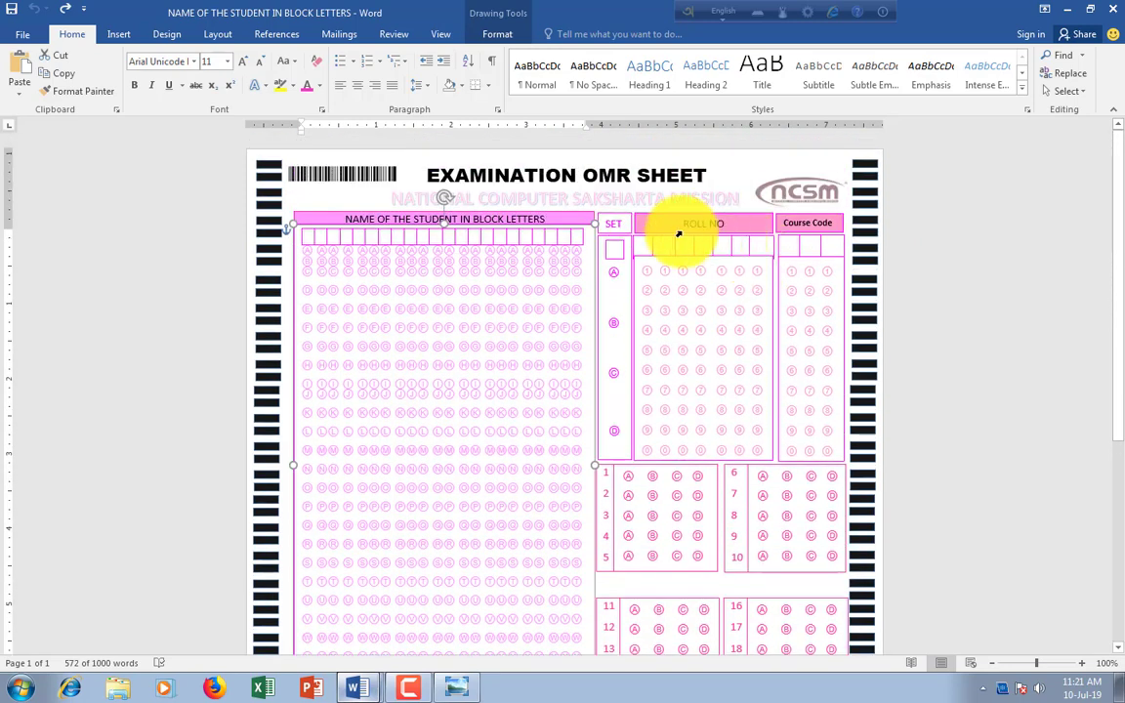
click(409, 691)
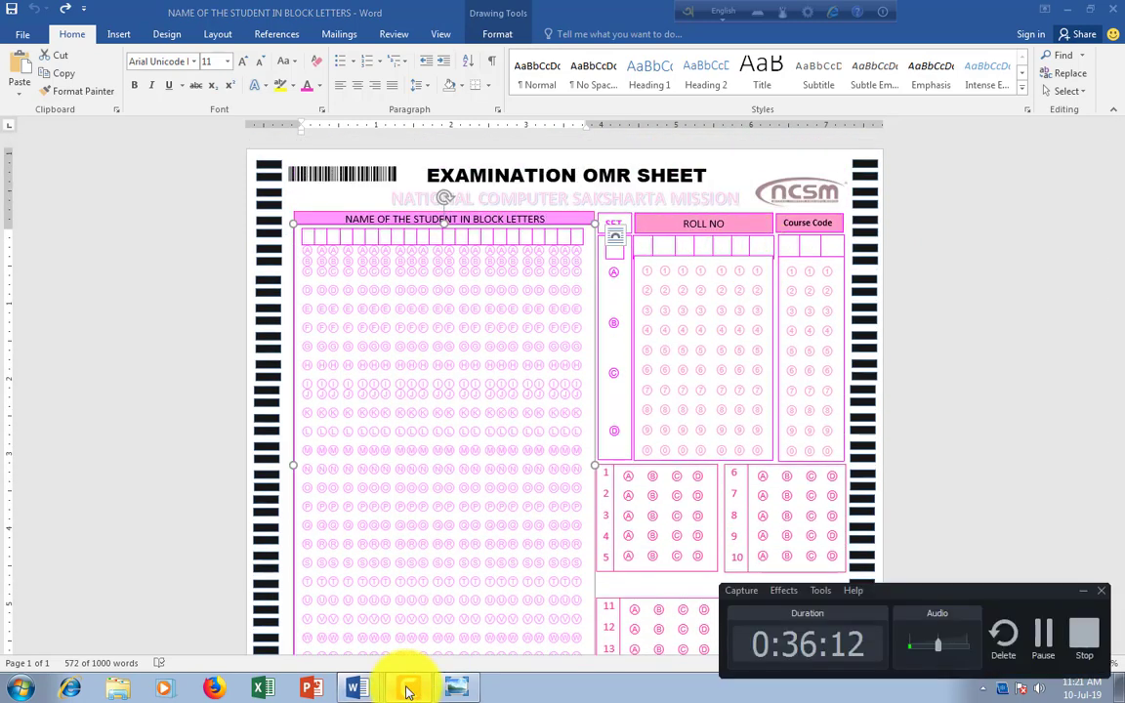
mouse_move(357, 693)
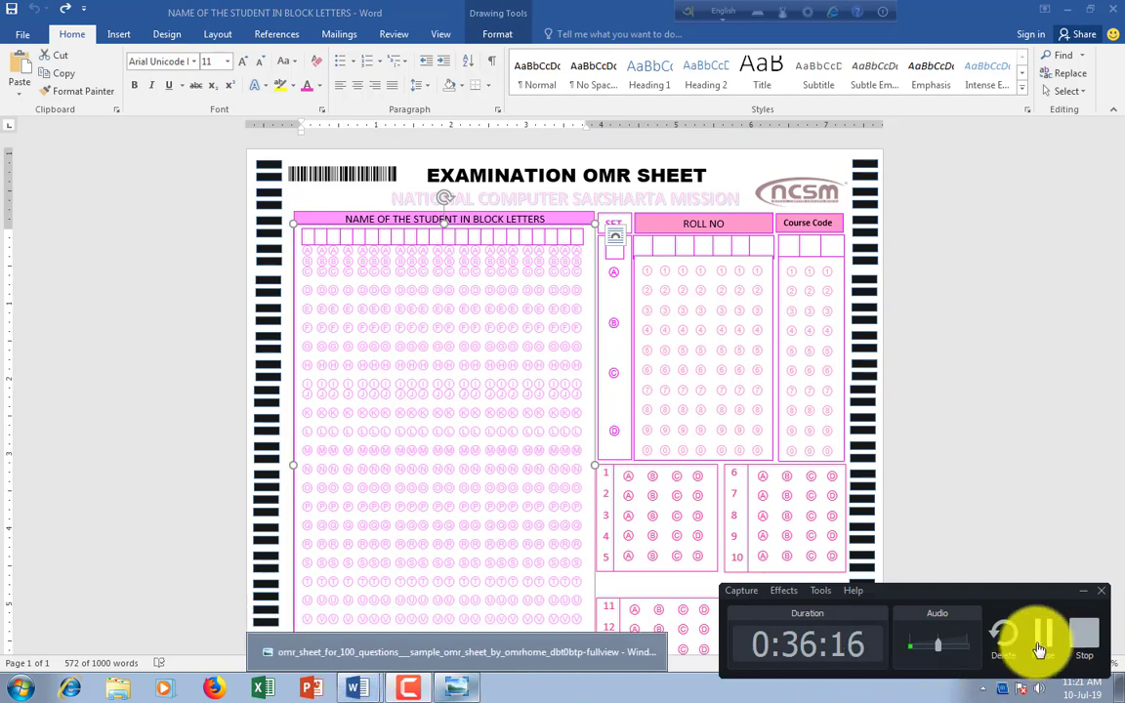
click(1041, 635)
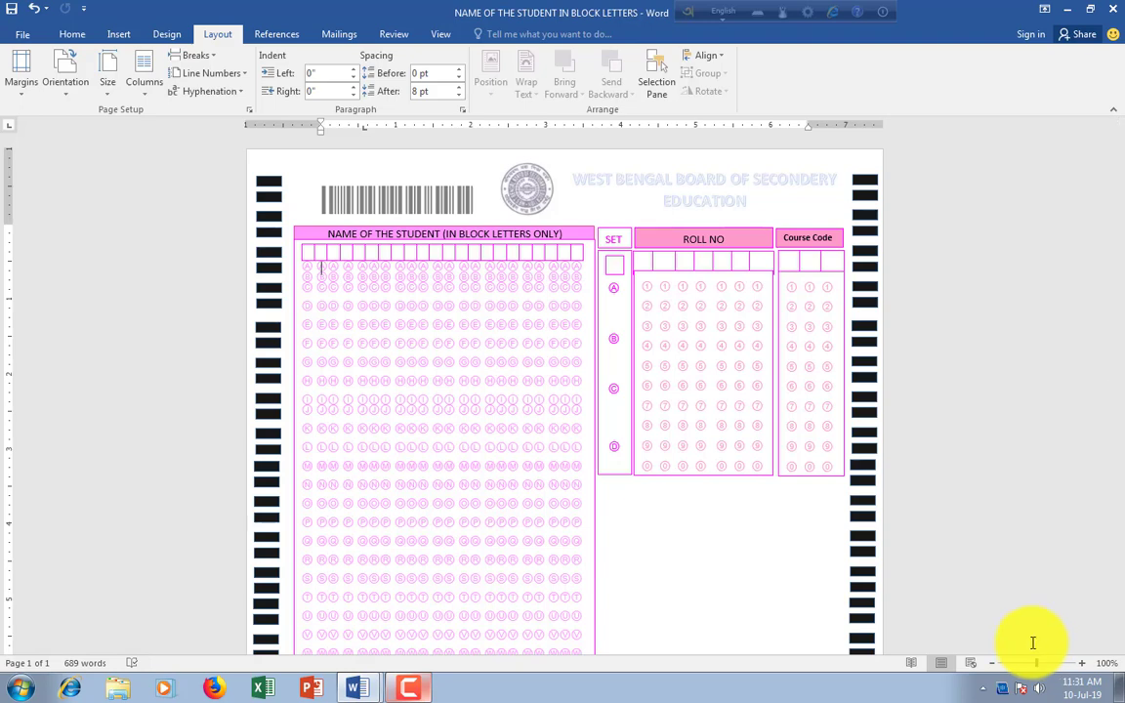
Scroll down the sheet, then minimize Word to reveal the desktop
scroll(736, 484, down, 3)
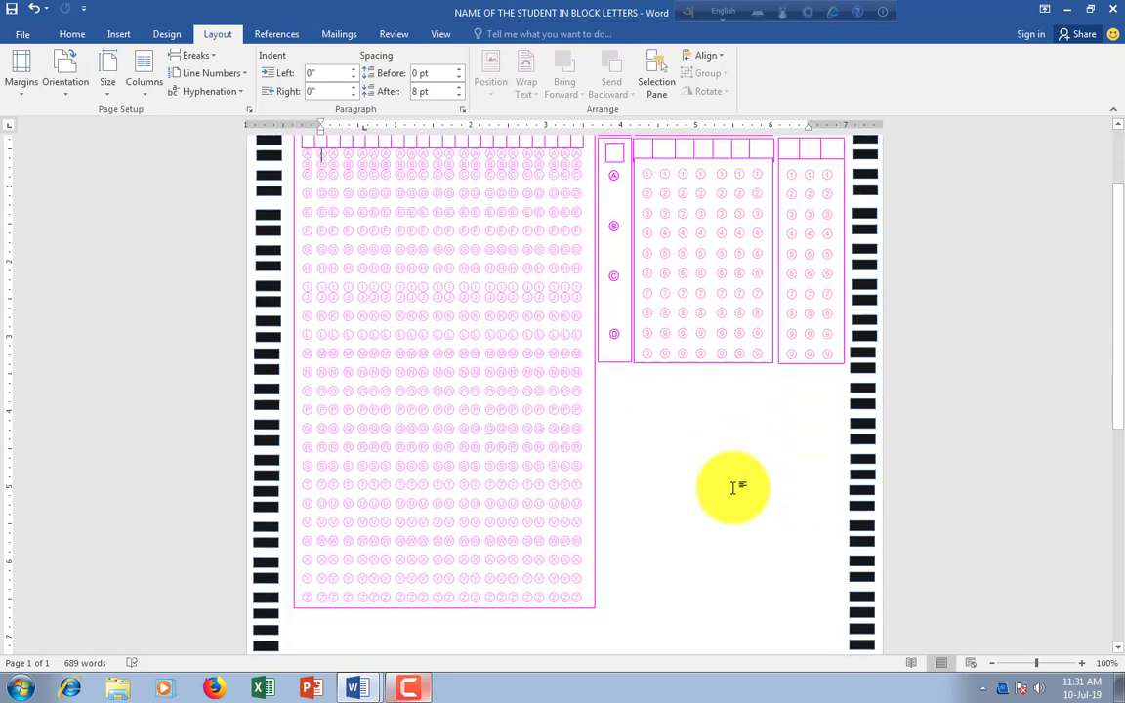
scroll(735, 485, down, 4)
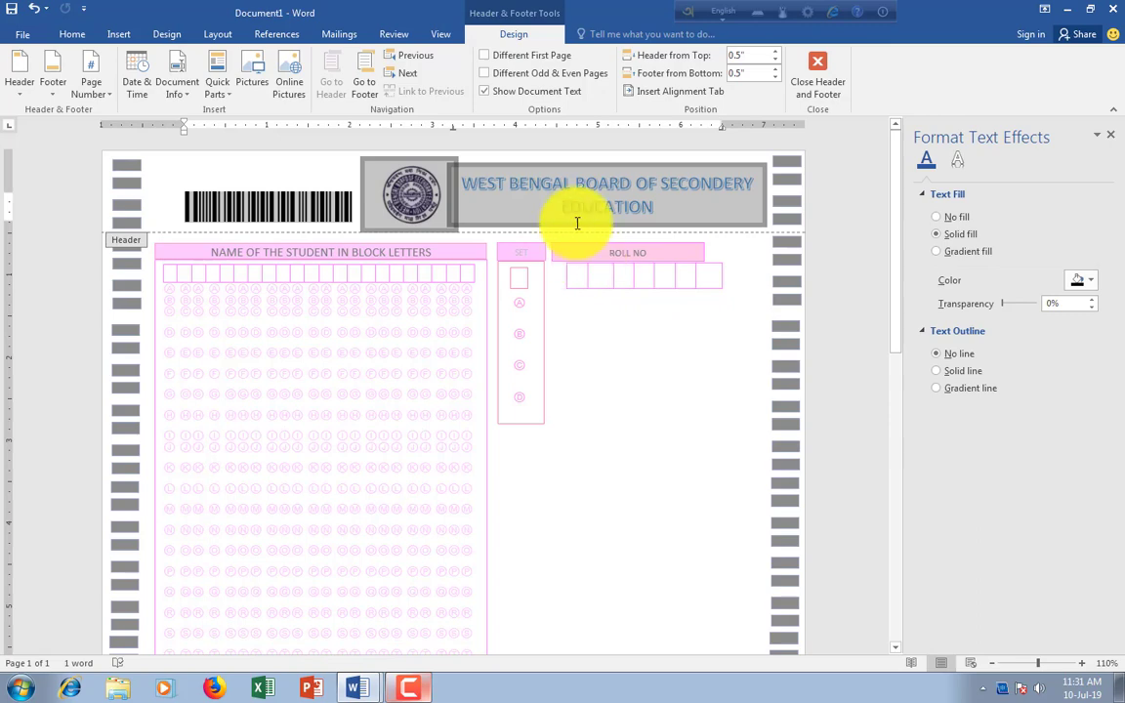
click(1068, 14)
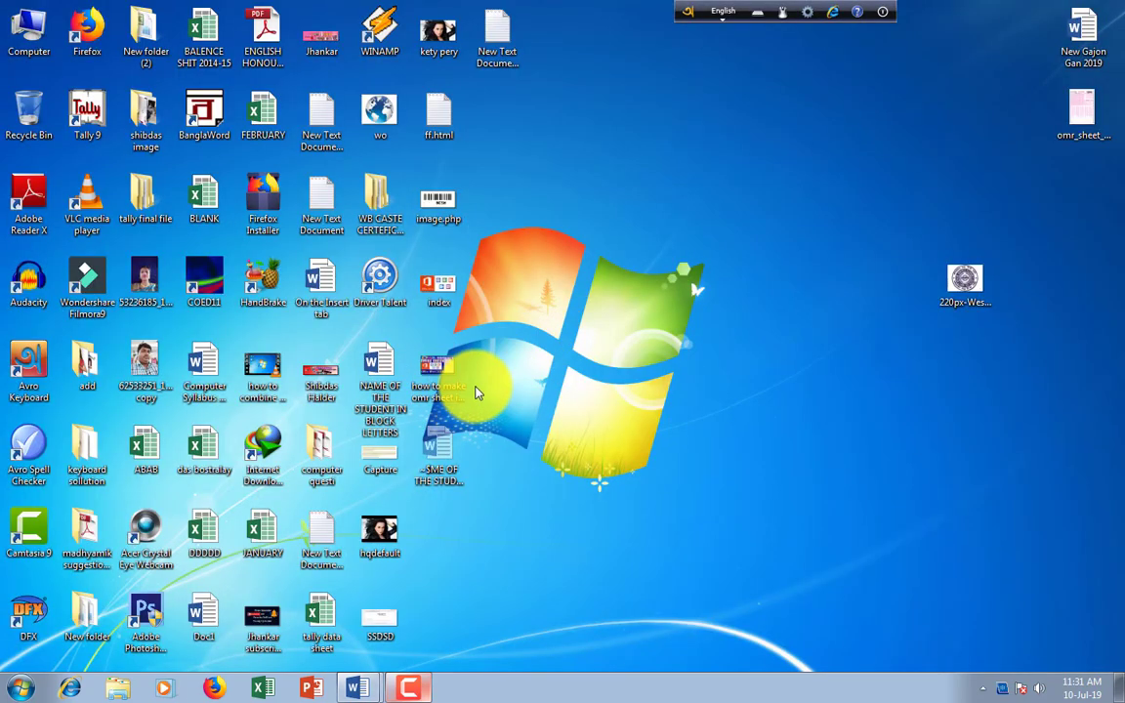
Open the omr_sheet sample image, zoom and pan to its OMR SHEET header, then minimize it
double_click(1080, 116)
scroll(615, 365, up, 2)
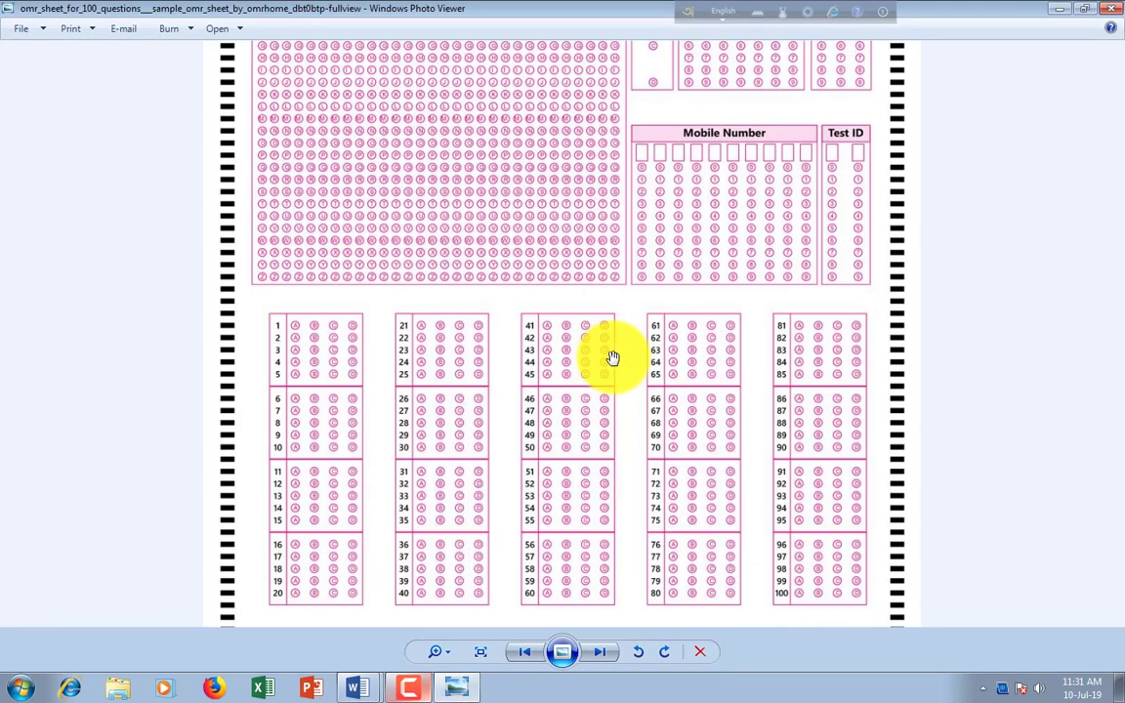
scroll(612, 359, down, 1)
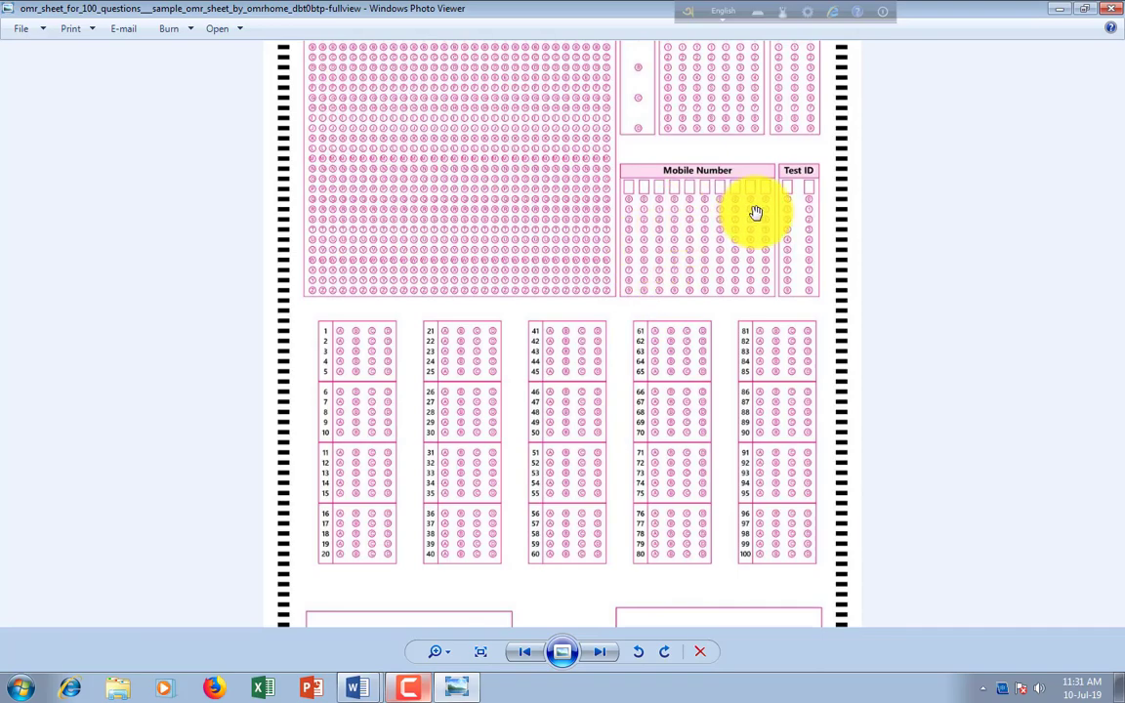
scroll(577, 248, up, 2)
scroll(766, 191, down, 2)
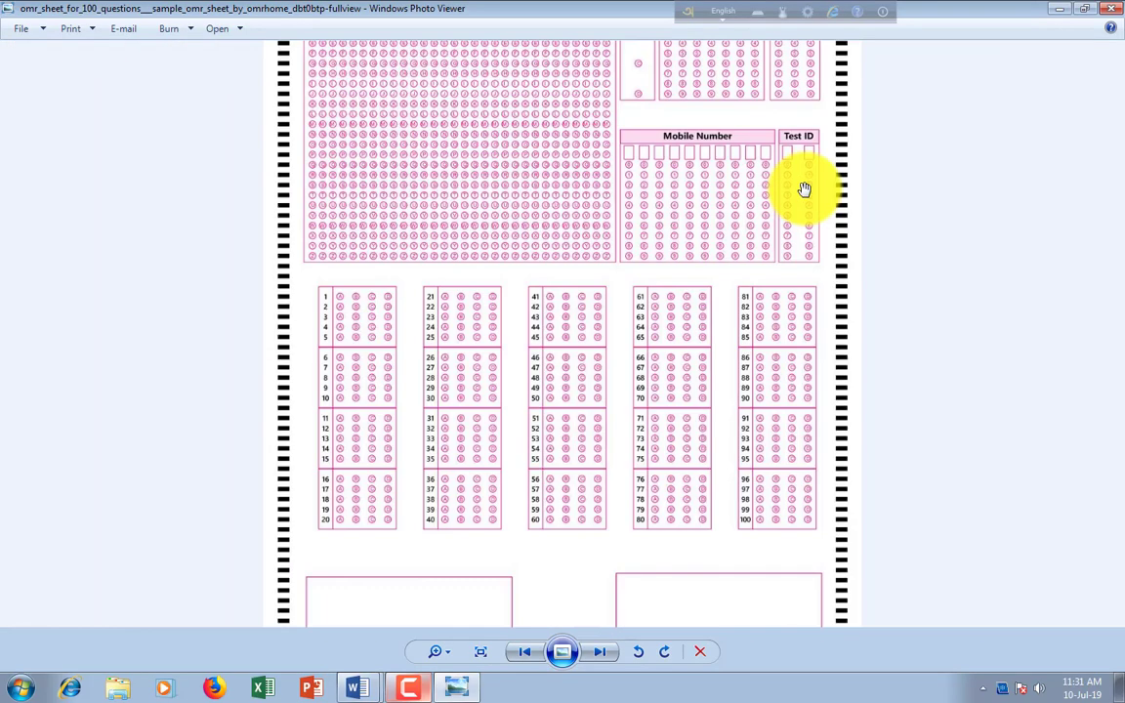
drag(791, 181, 811, 427)
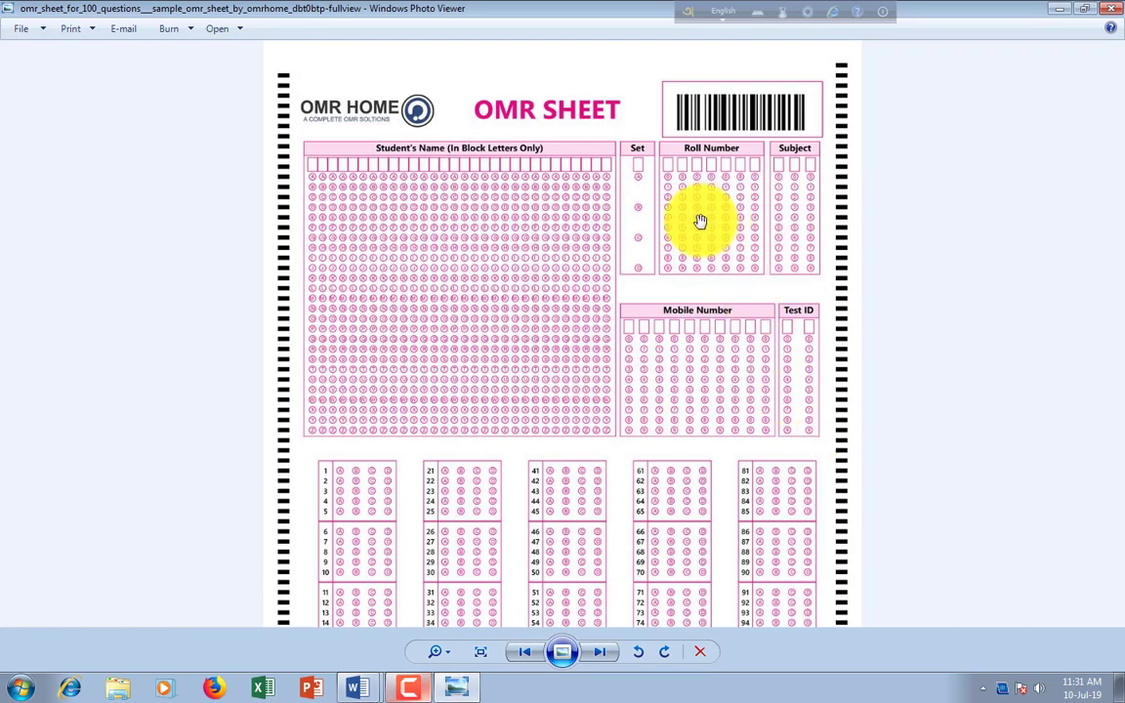
scroll(498, 390, down, 2)
scroll(435, 381, up, 1)
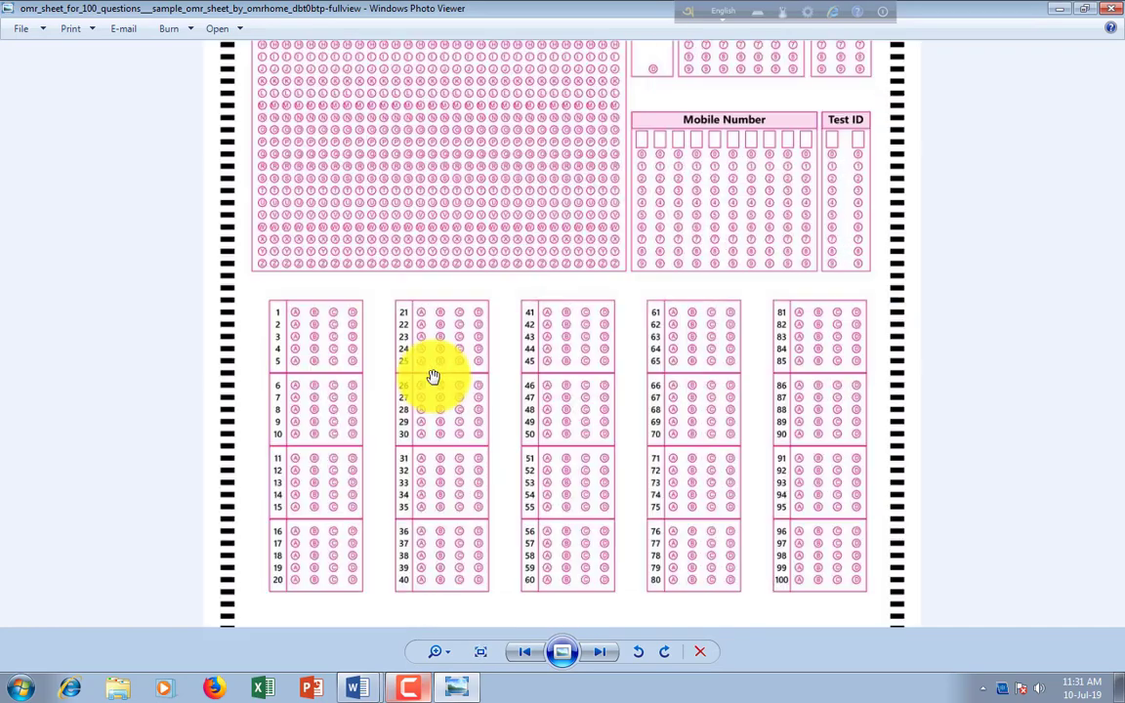
scroll(347, 353, up, 1)
scroll(343, 354, up, 1)
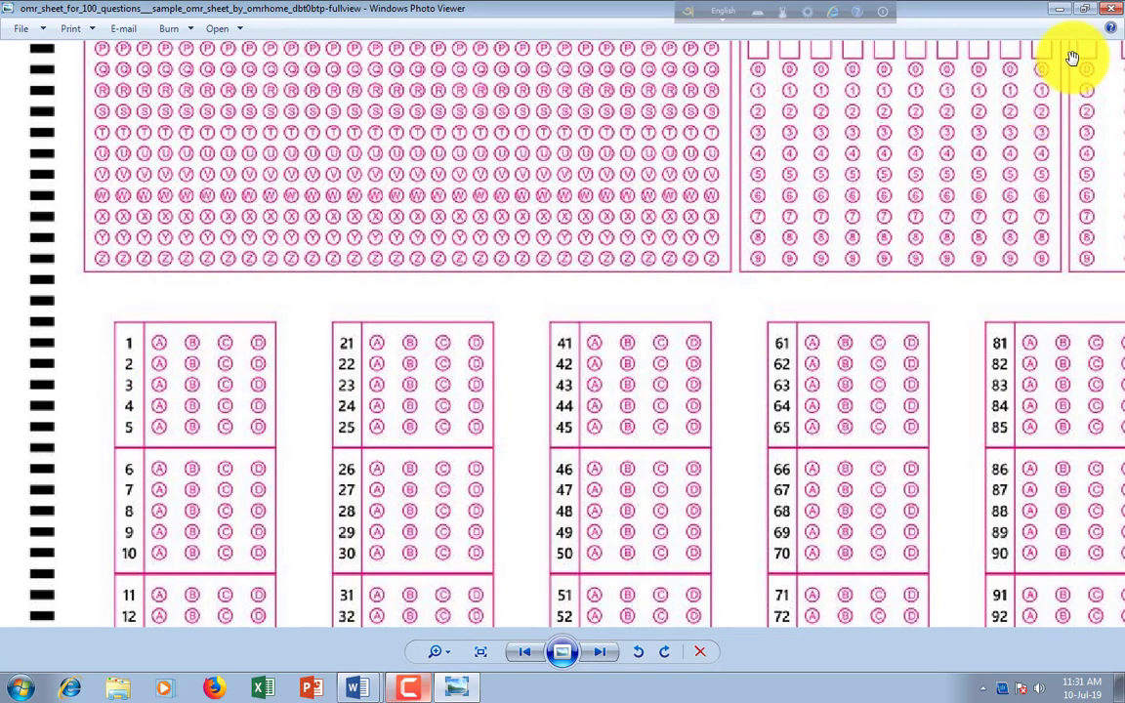
click(1060, 10)
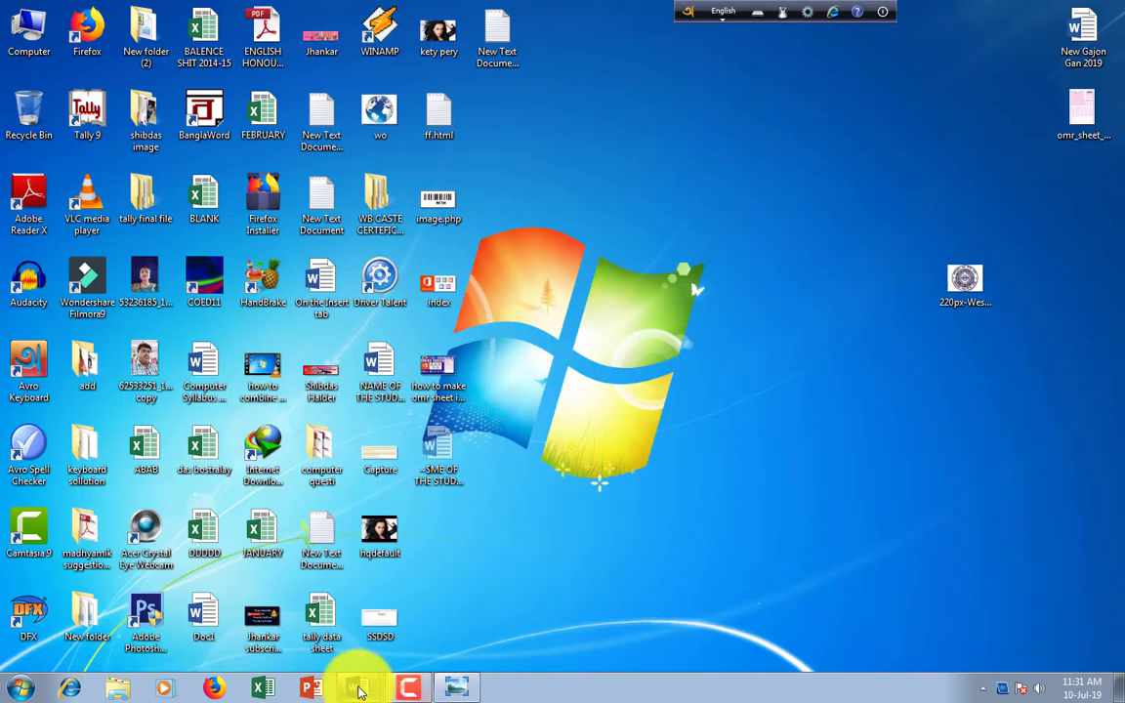
Close the extra Document1 window without saving
click(358, 687)
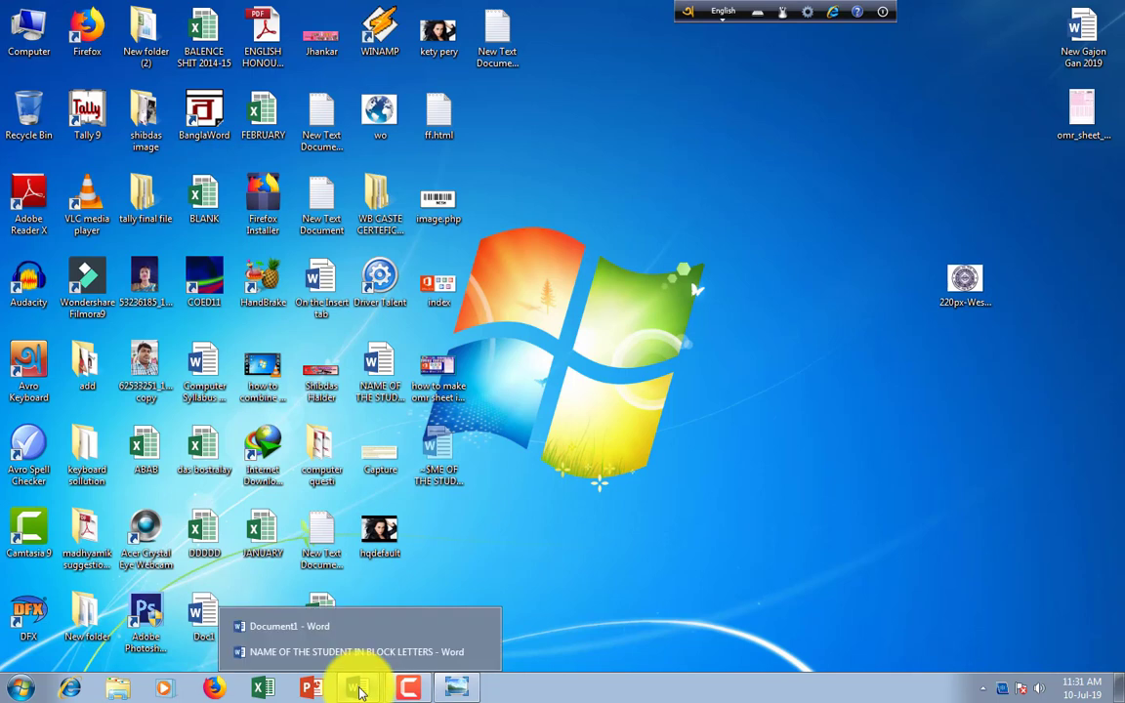
click(322, 636)
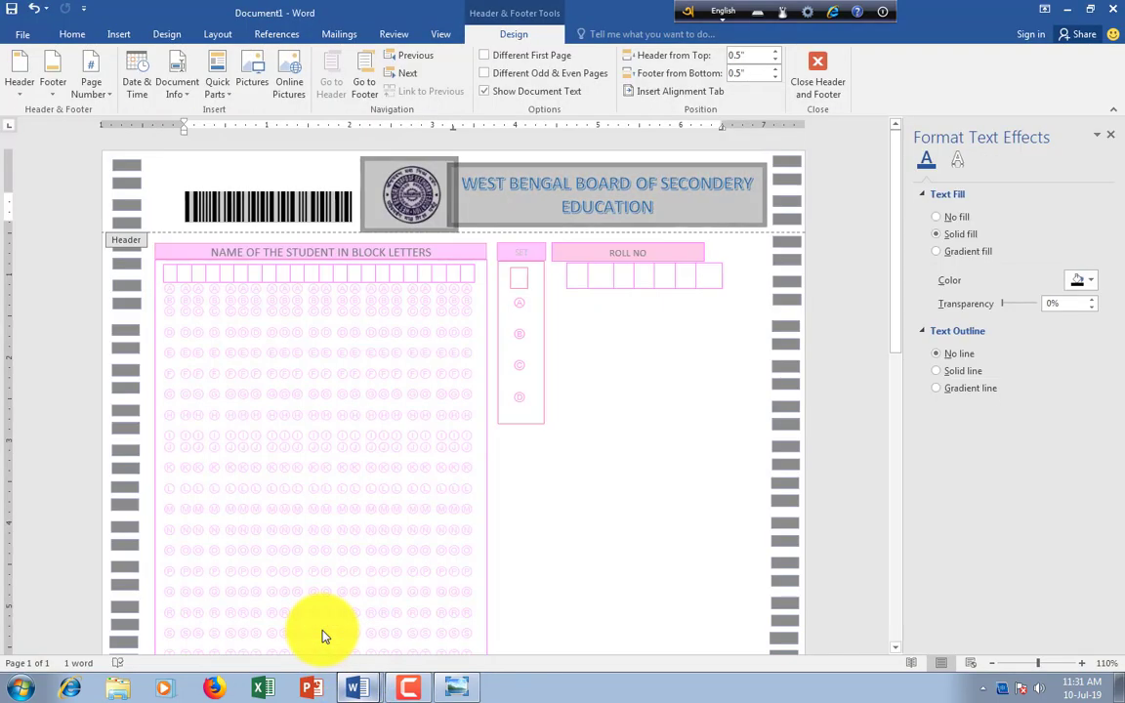
click(1115, 11)
click(576, 378)
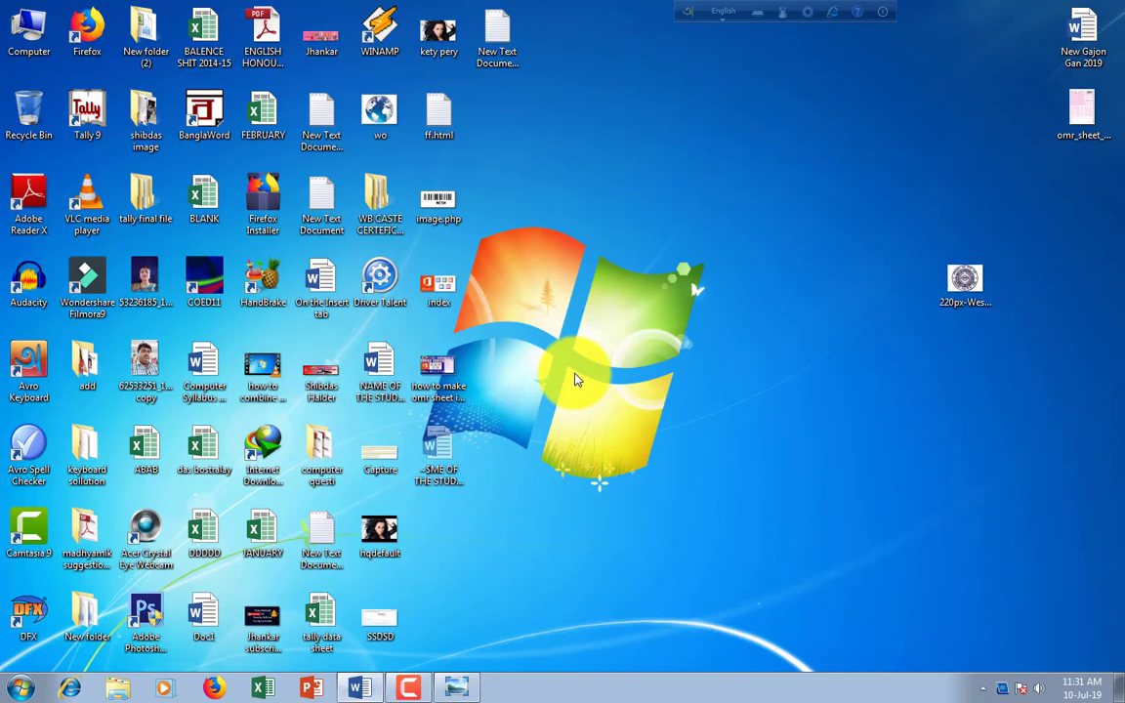
Return to the OMR answer sheet document and open the Insert Table menu
click(371, 687)
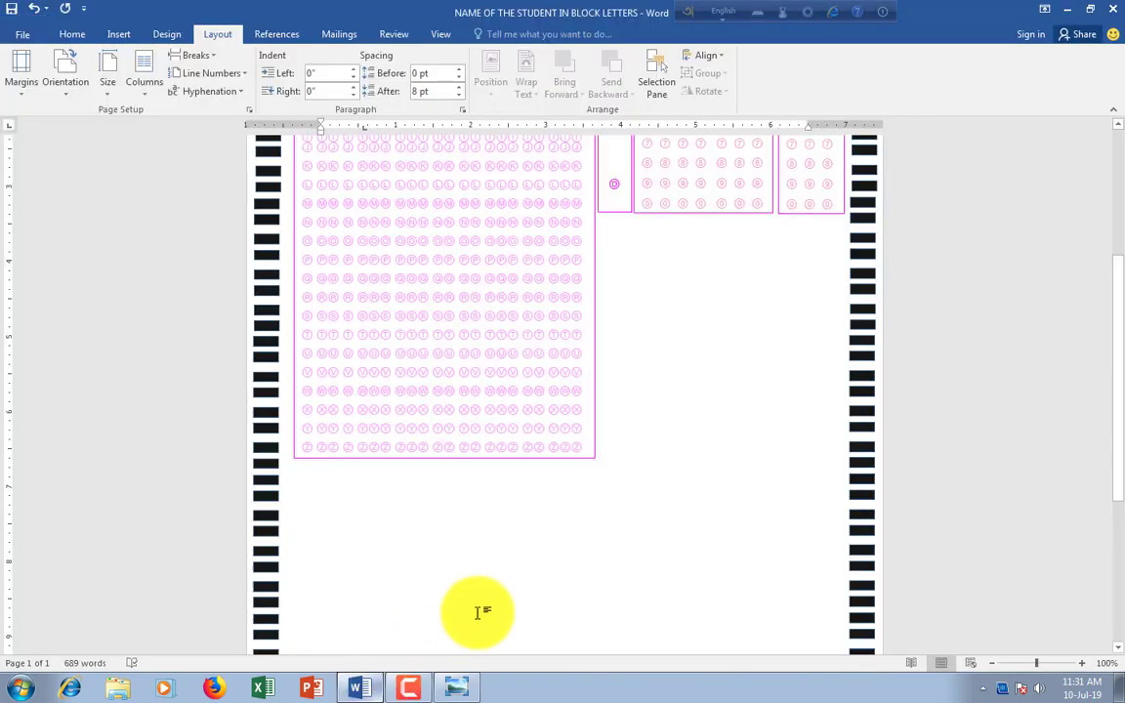
scroll(481, 610, up, 3)
scroll(482, 611, up, 4)
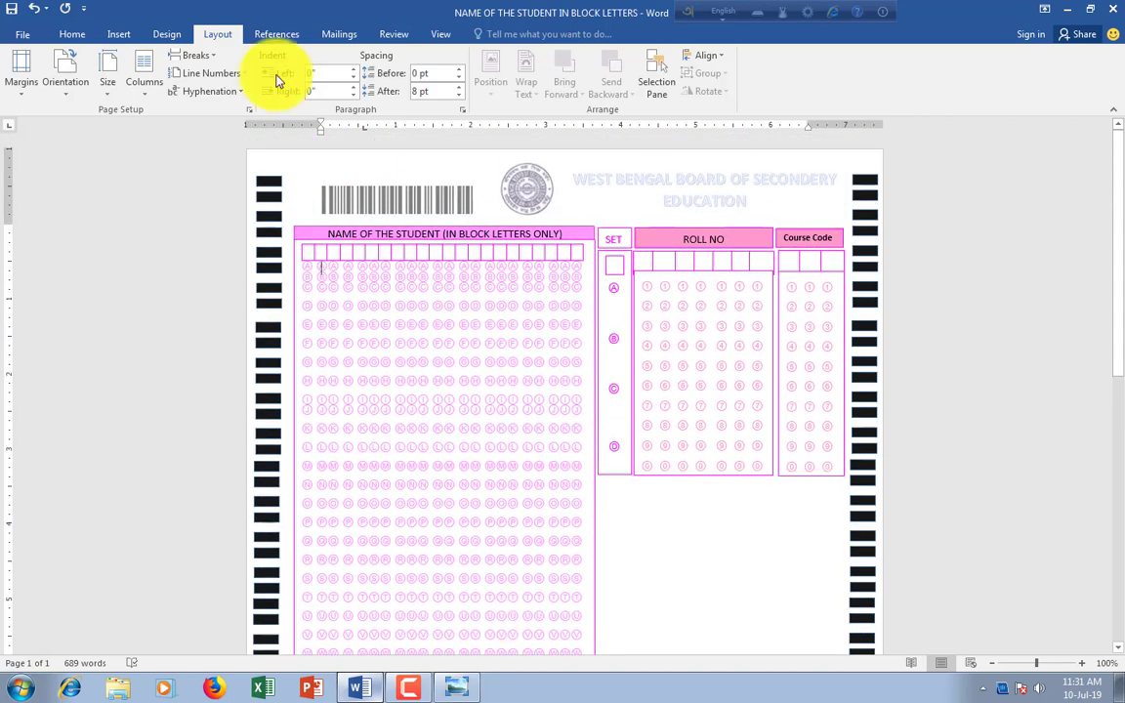
scroll(617, 223, down, 6)
scroll(640, 220, down, 5)
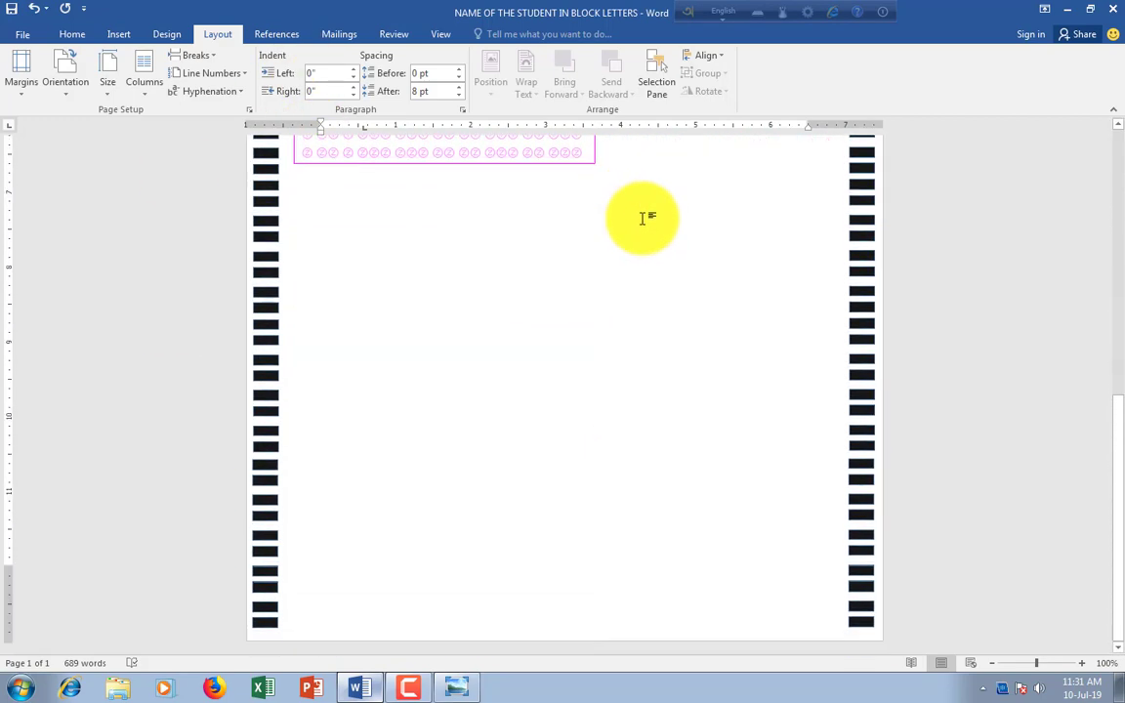
scroll(644, 222, up, 4)
scroll(643, 223, up, 4)
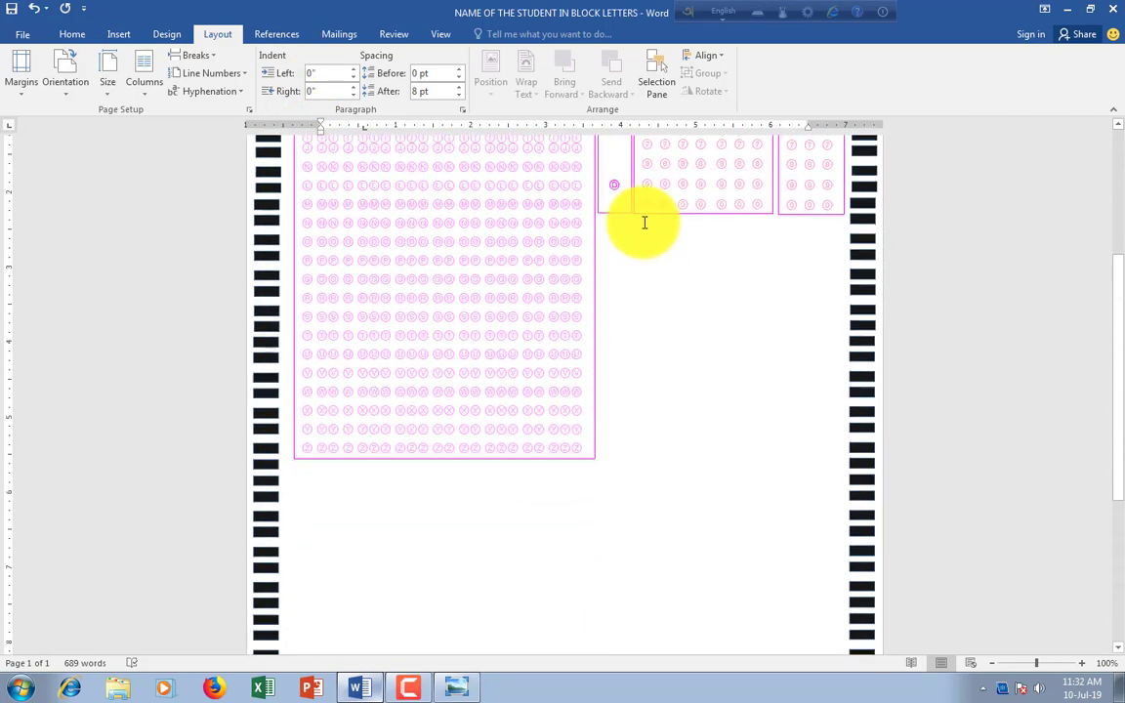
scroll(643, 223, up, 4)
scroll(645, 222, down, 2)
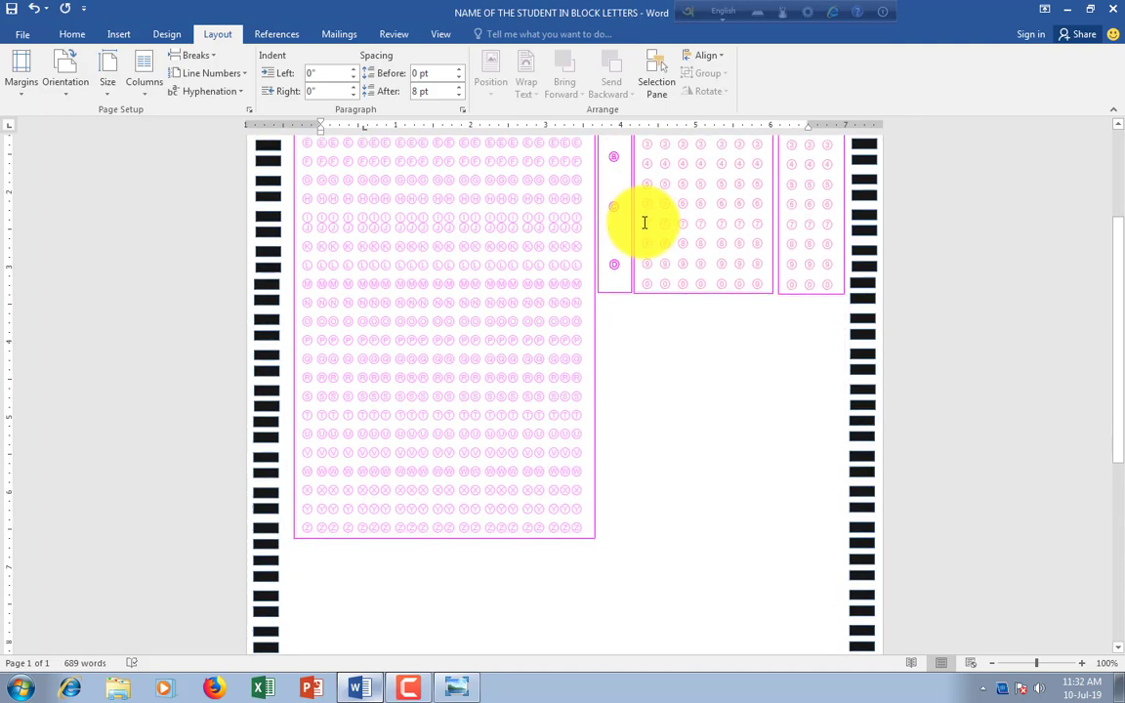
click(104, 34)
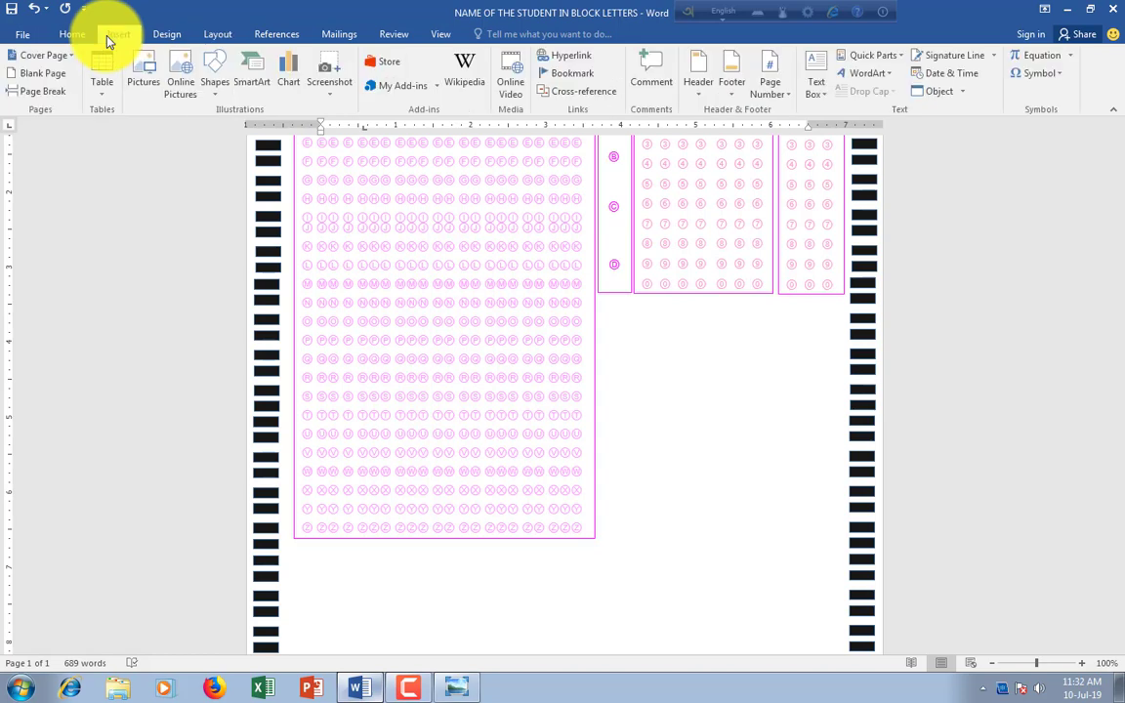
click(101, 84)
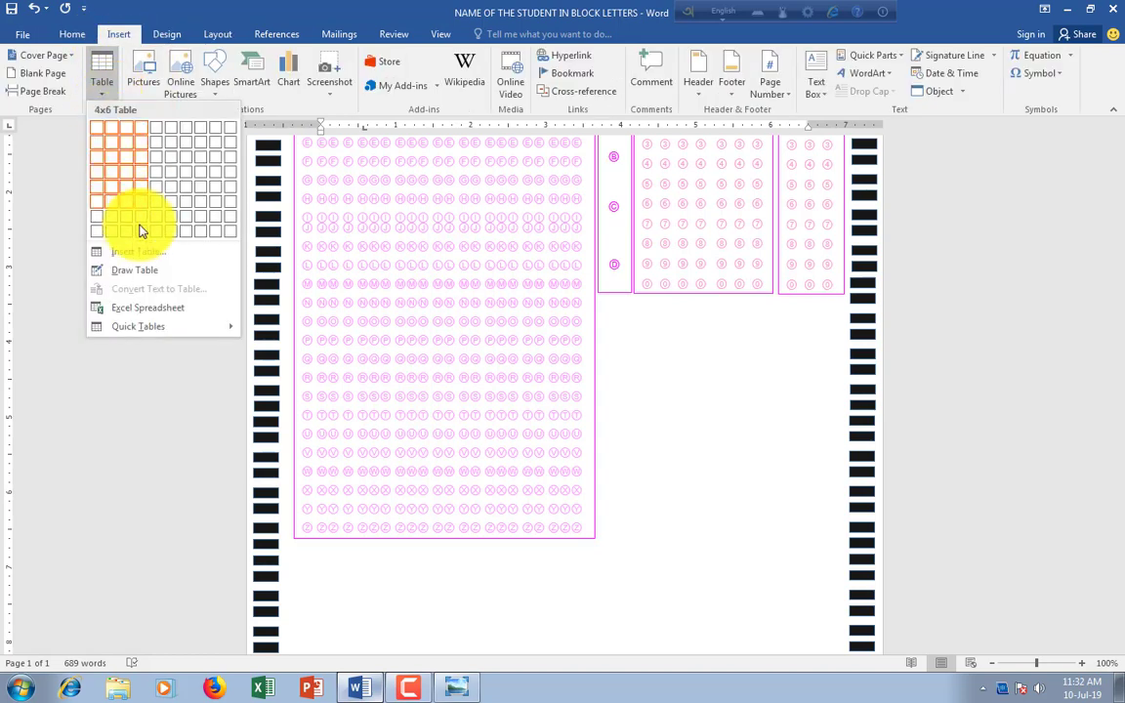
Draw a 1.28" by 1.65" single-cell table below the Set column with Draw Table
click(143, 272)
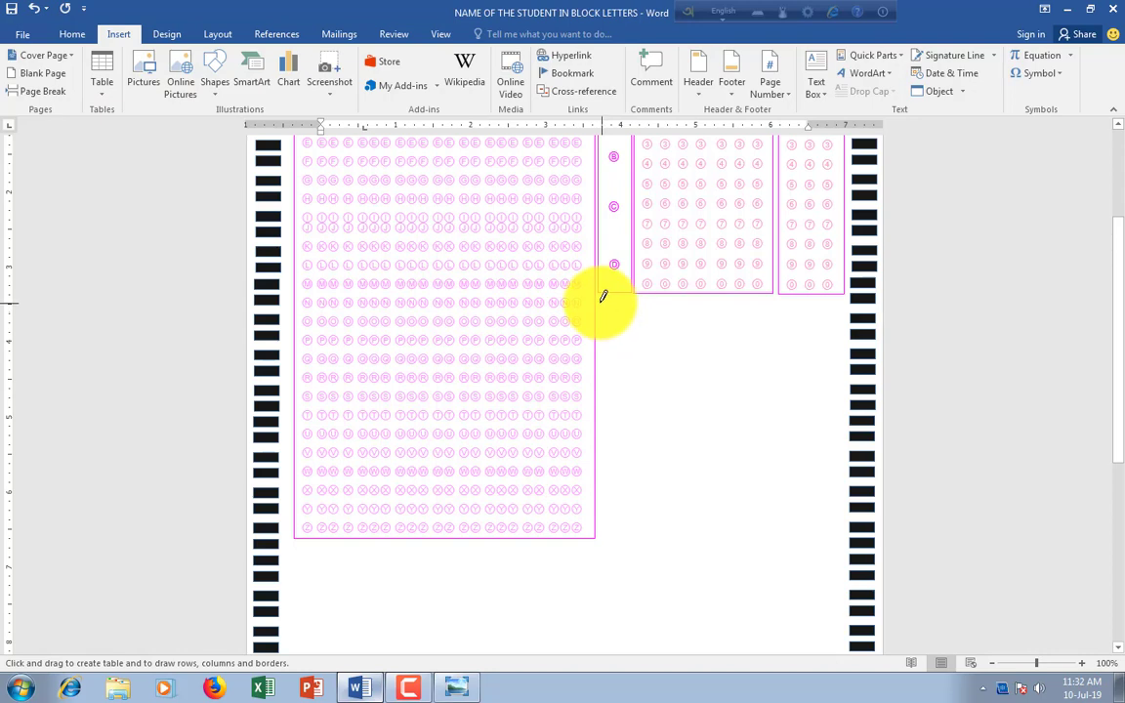
mouse_move(598, 301)
mouse_down()
mouse_move(731, 388)
mouse_move(729, 399)
mouse_up()
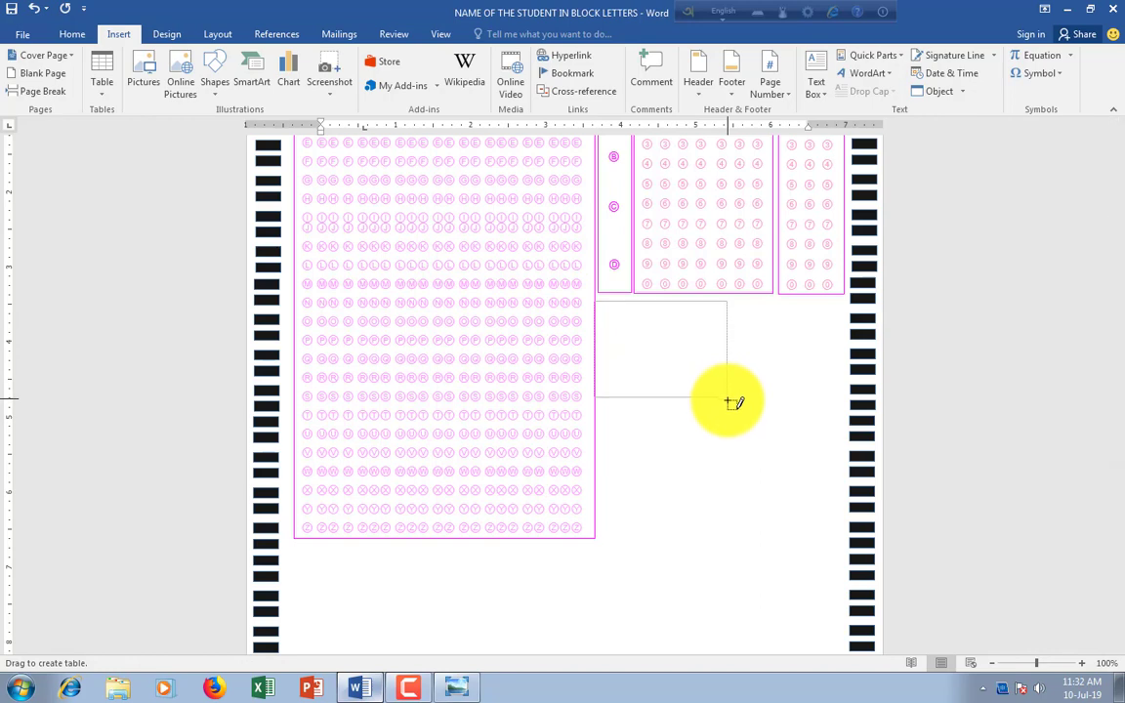
drag(728, 401, 731, 404)
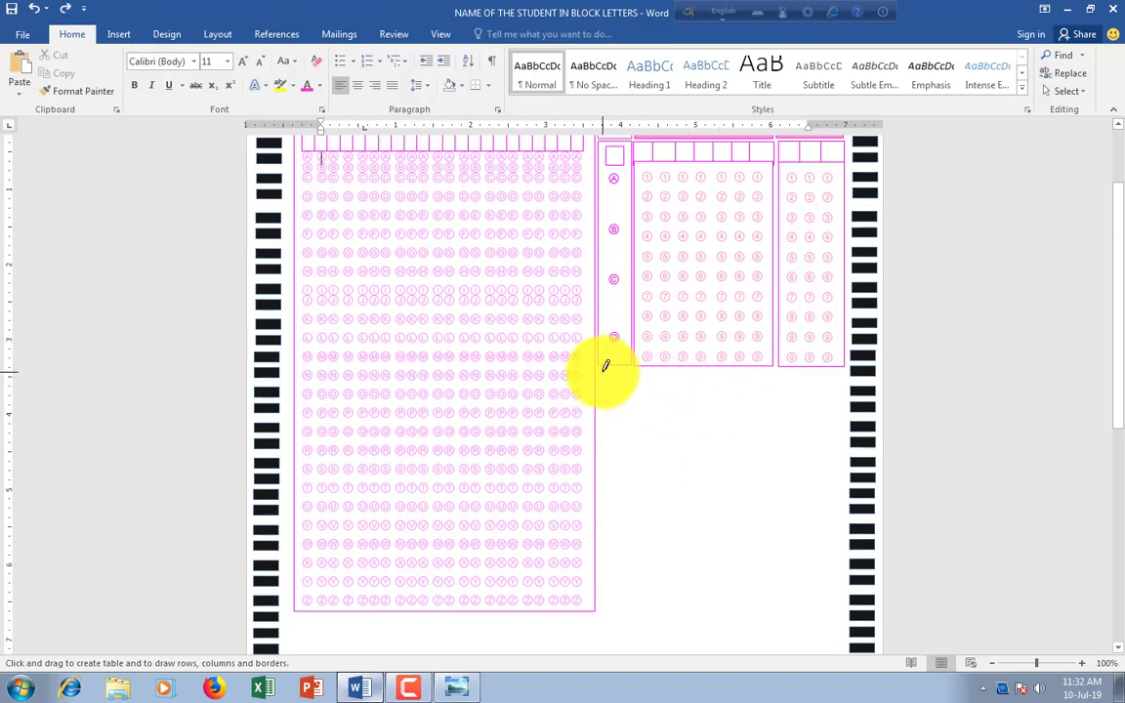
mouse_move(602, 372)
mouse_down()
mouse_move(716, 445)
mouse_move(725, 465)
mouse_up()
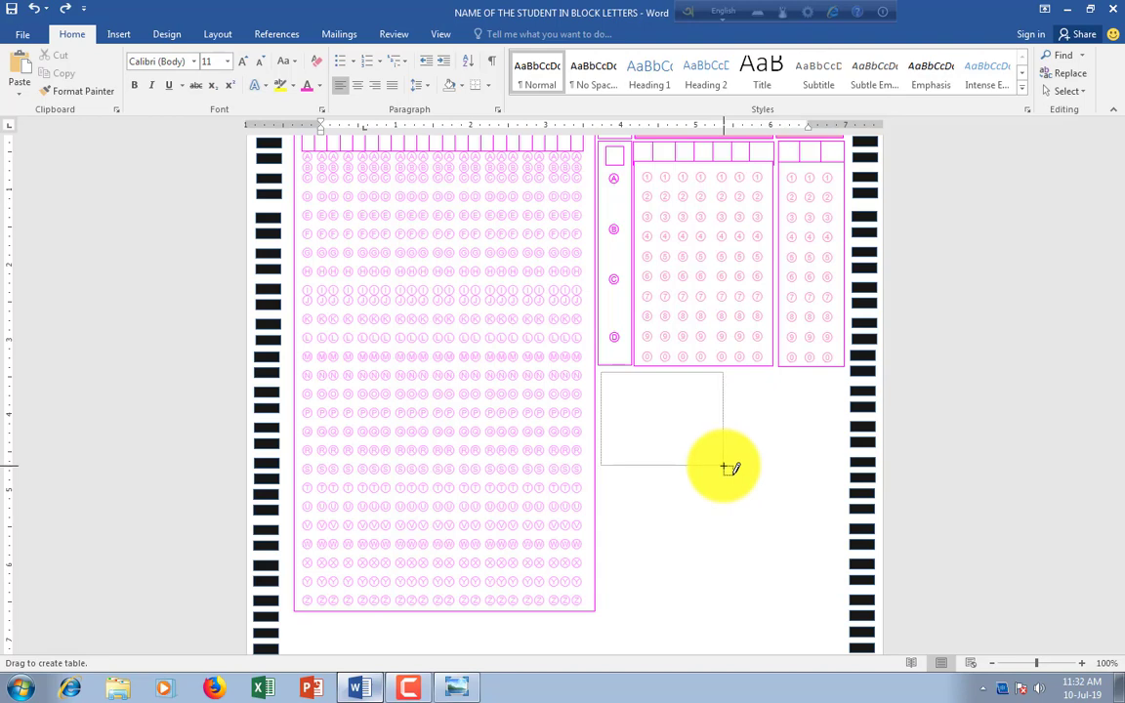
drag(725, 470, 725, 469)
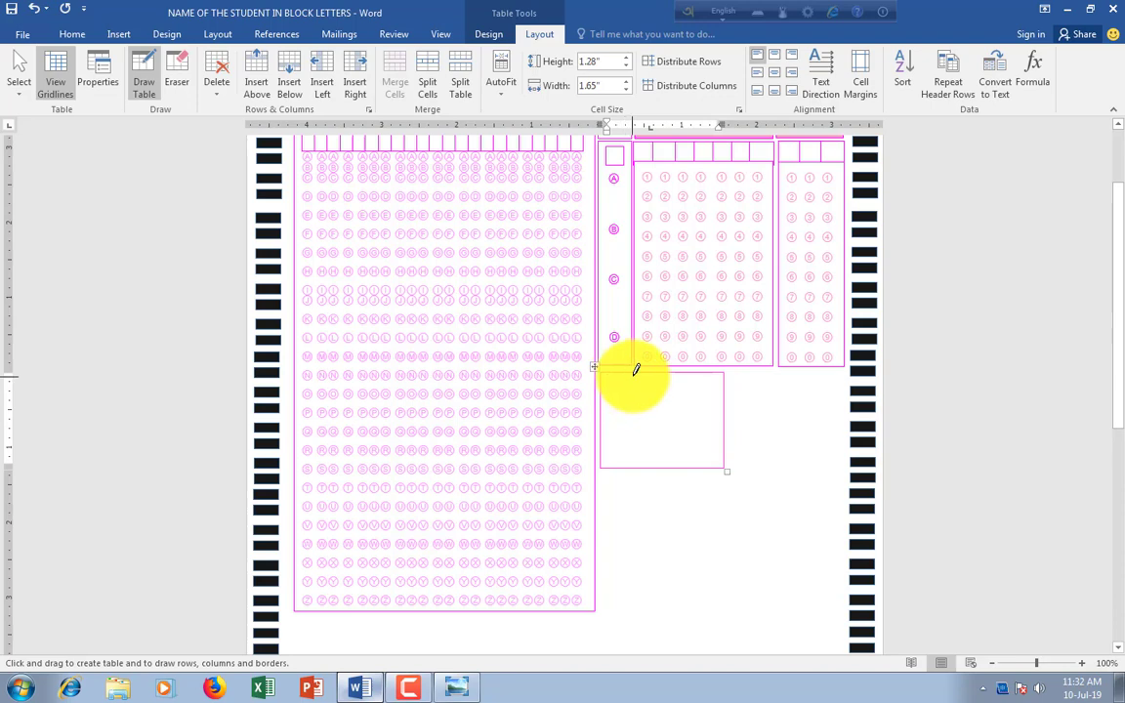
Split the new cell with a narrow left column and enter numbers 1 to 5, one per line
drag(633, 372, 639, 449)
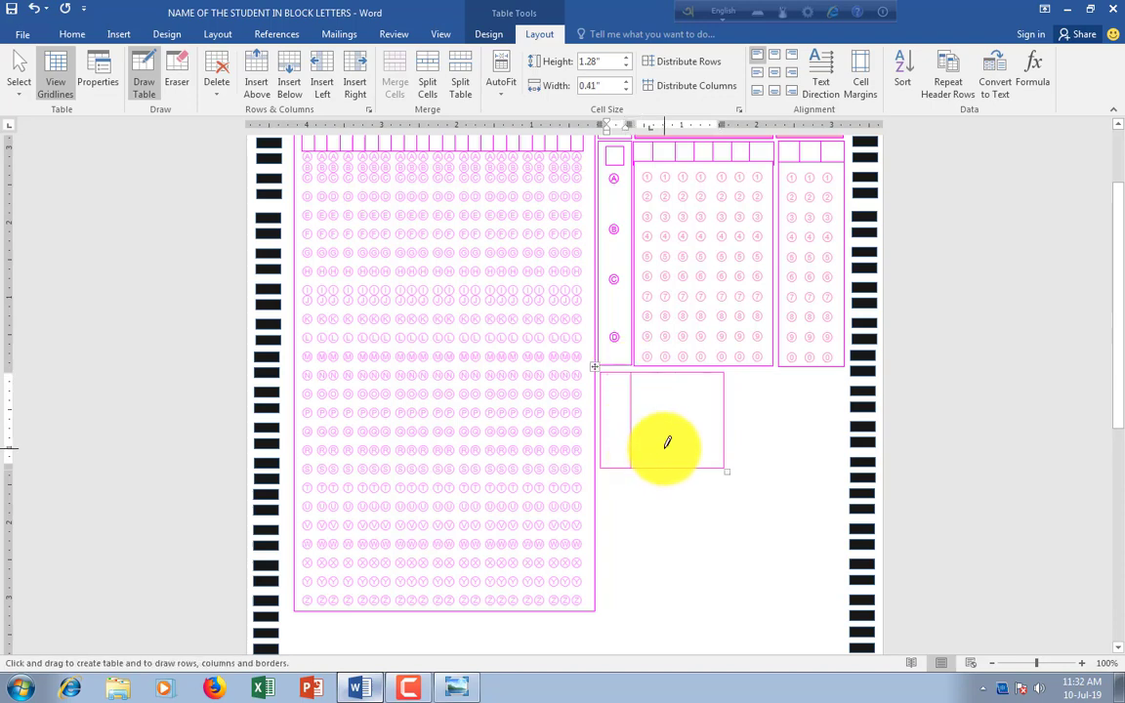
scroll(665, 444, down, 2)
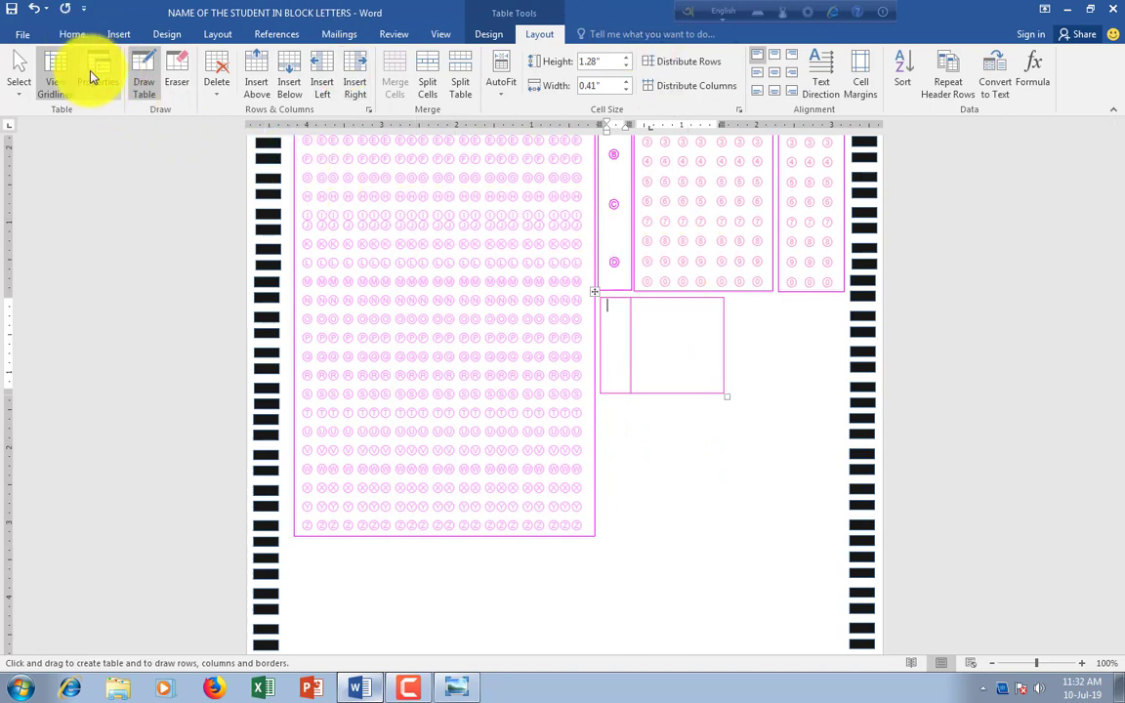
text(1)
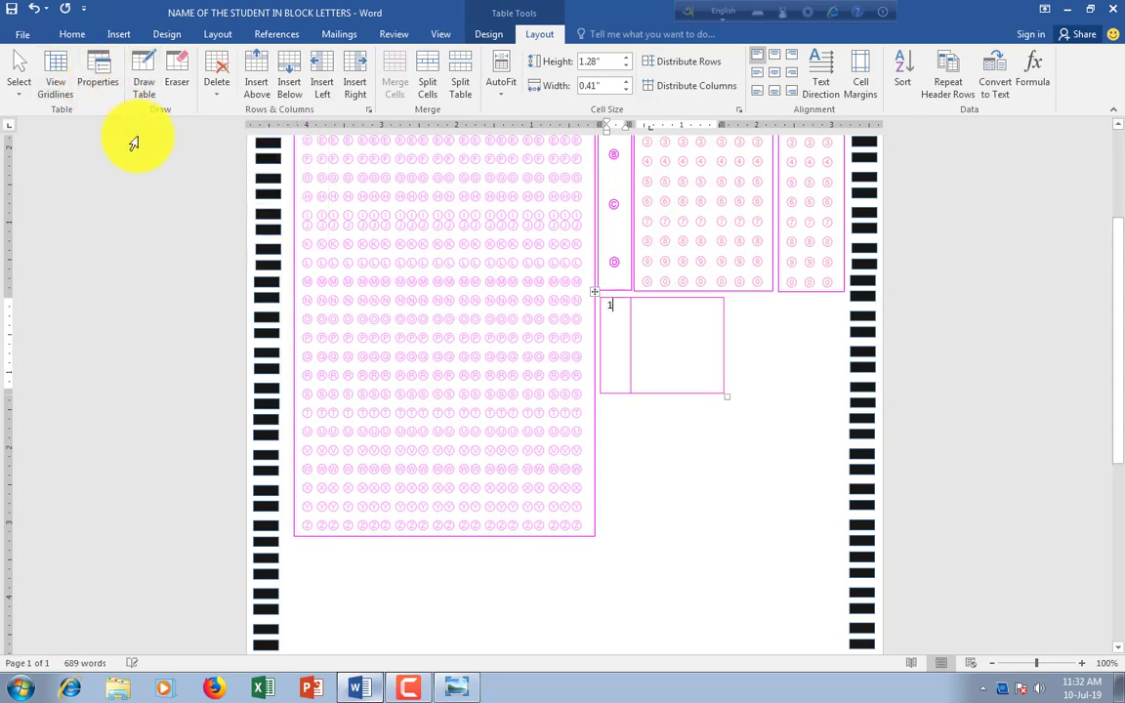
key(Return)
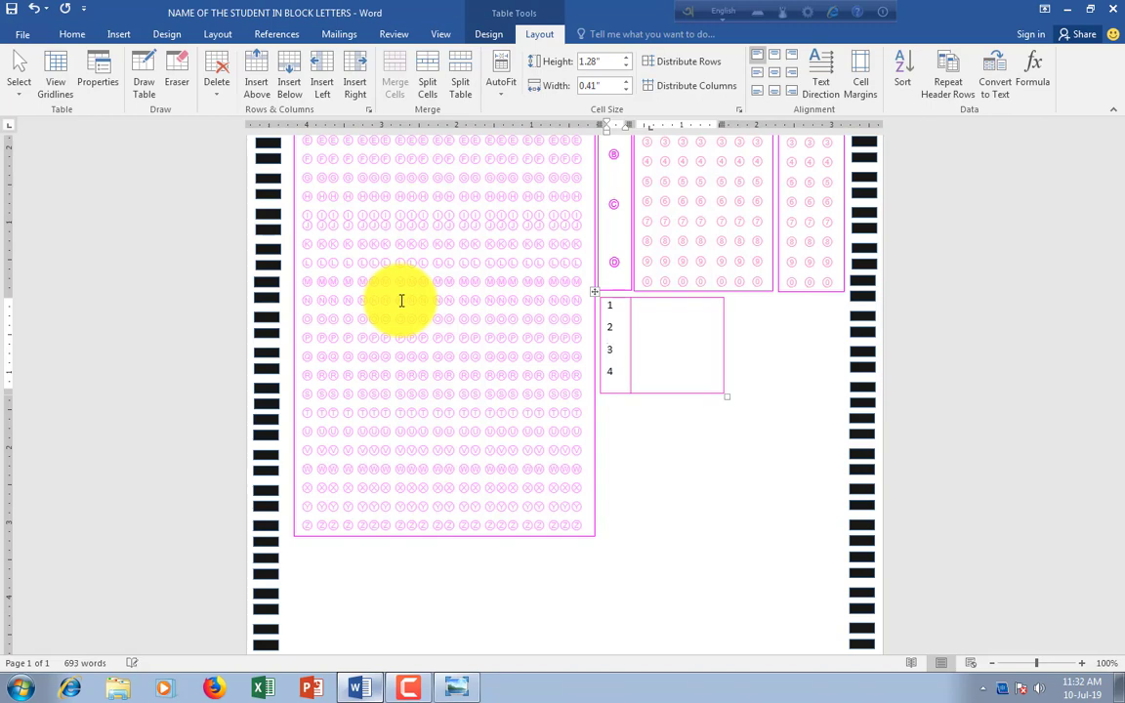
key(Return)
text(5)
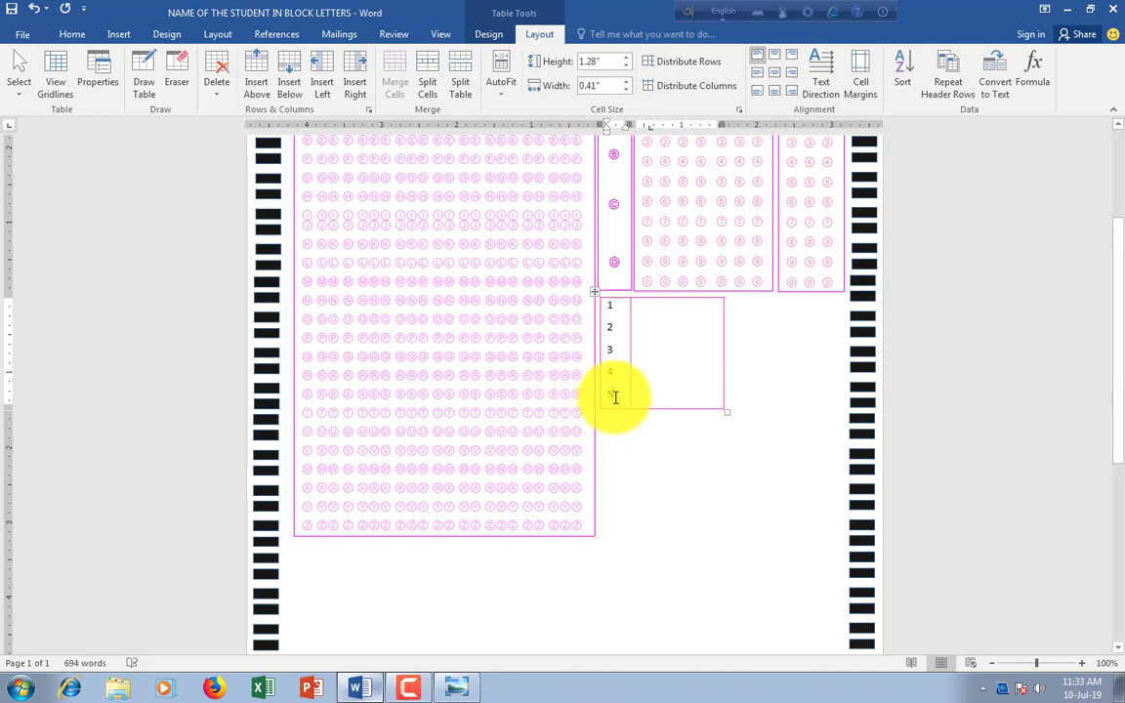
drag(610, 395, 545, 302)
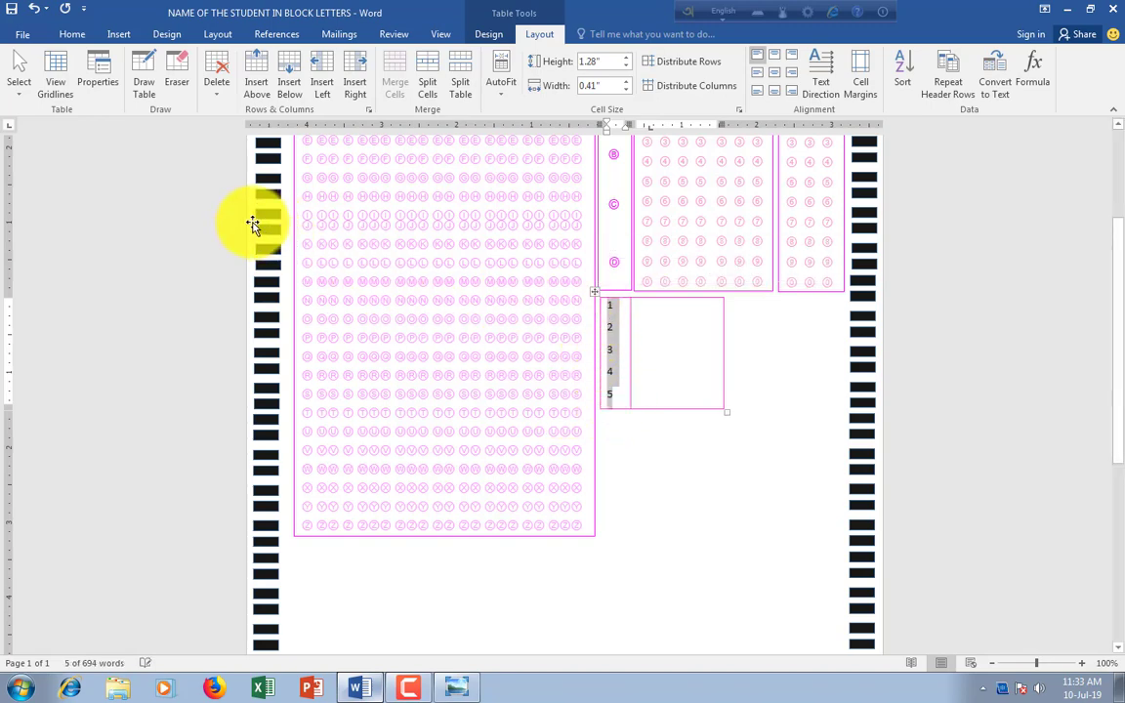
Set the numbers 1–5 to font size 10
click(73, 34)
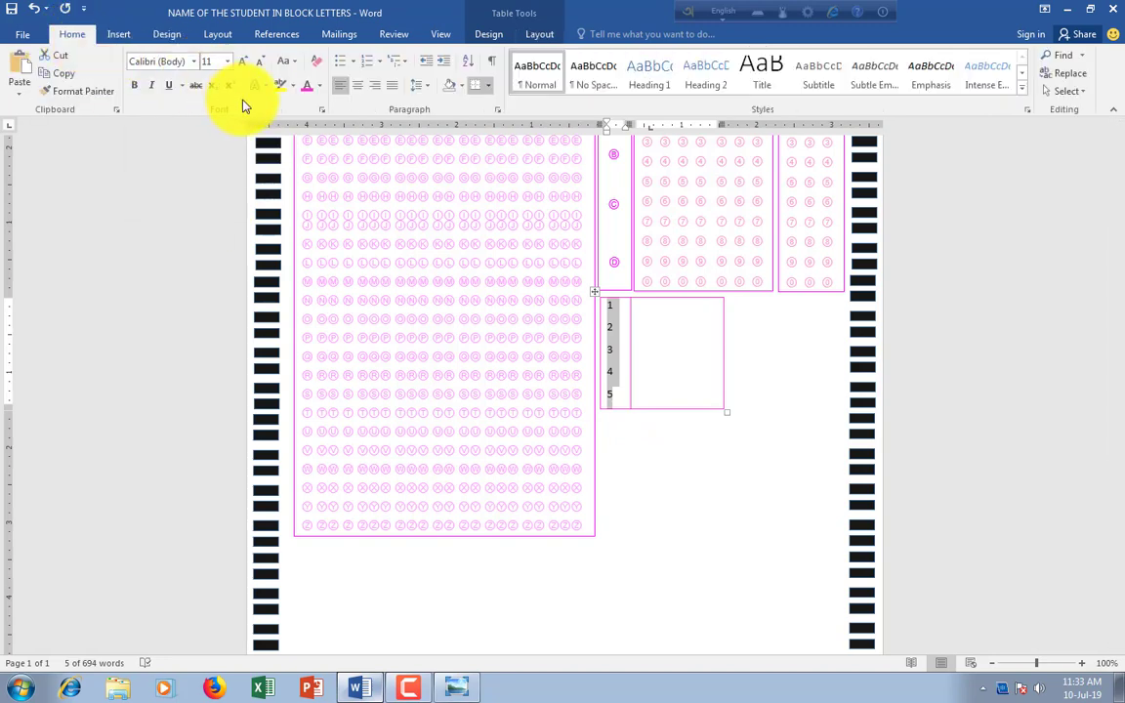
click(227, 61)
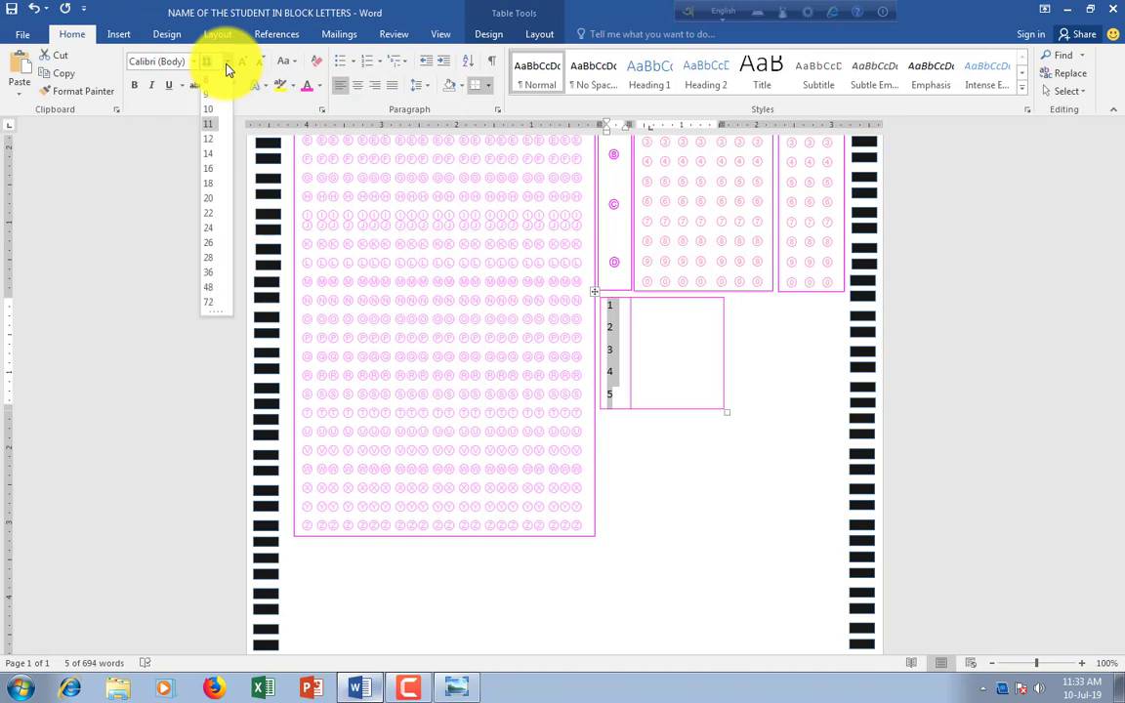
click(215, 109)
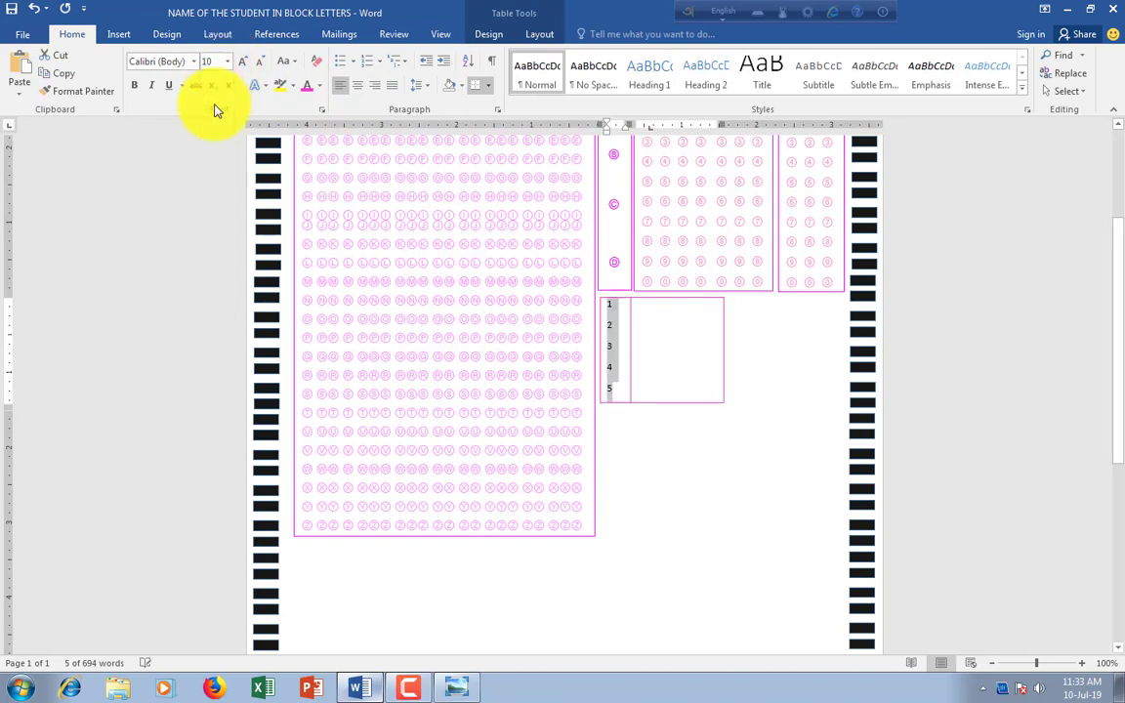
Give the numbers 5 pt space after and exactly 12 pt line spacing, and raise the table's bottom border
click(420, 86)
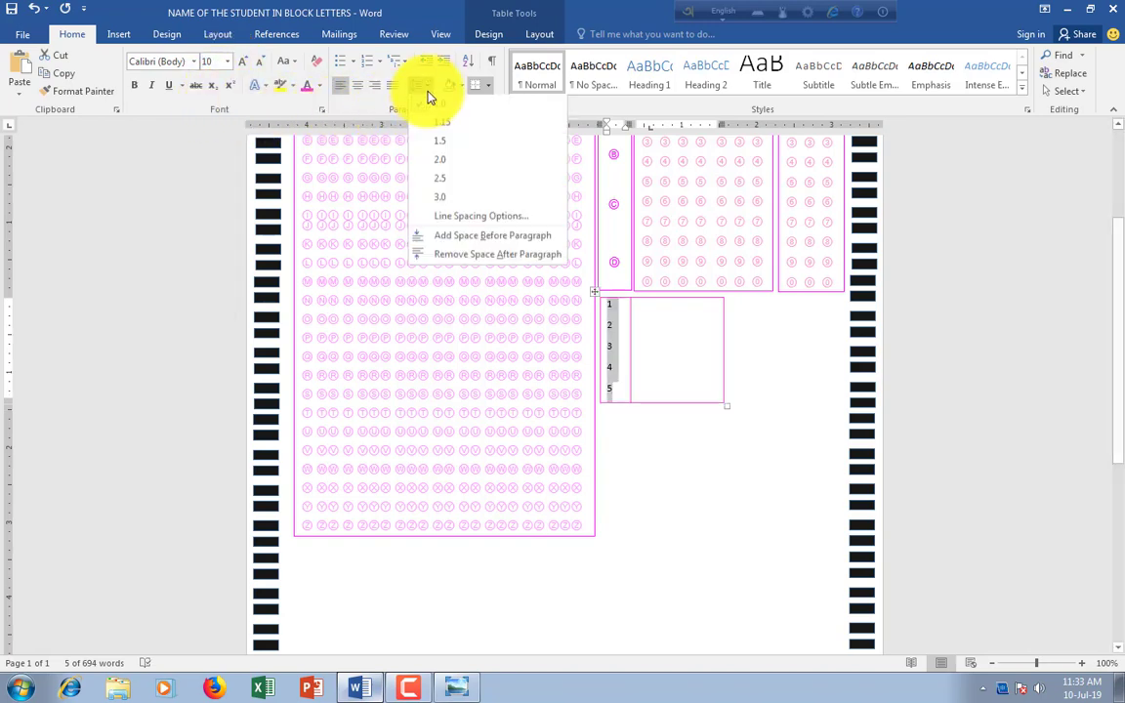
click(465, 219)
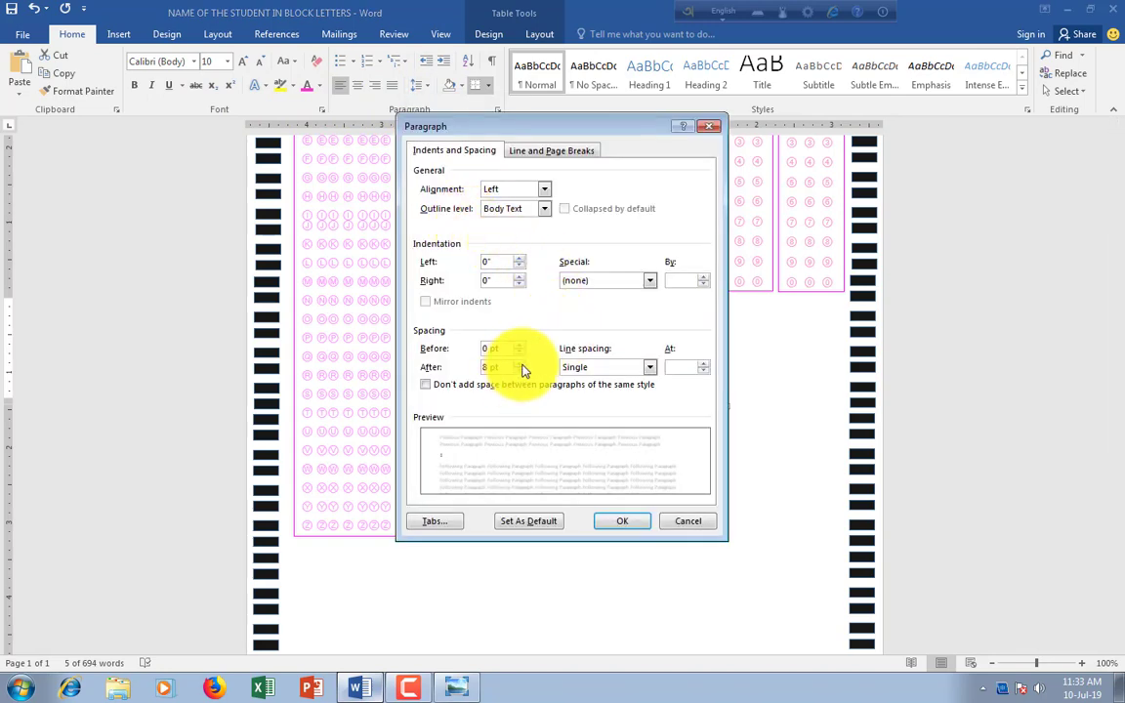
click(519, 364)
text(5)
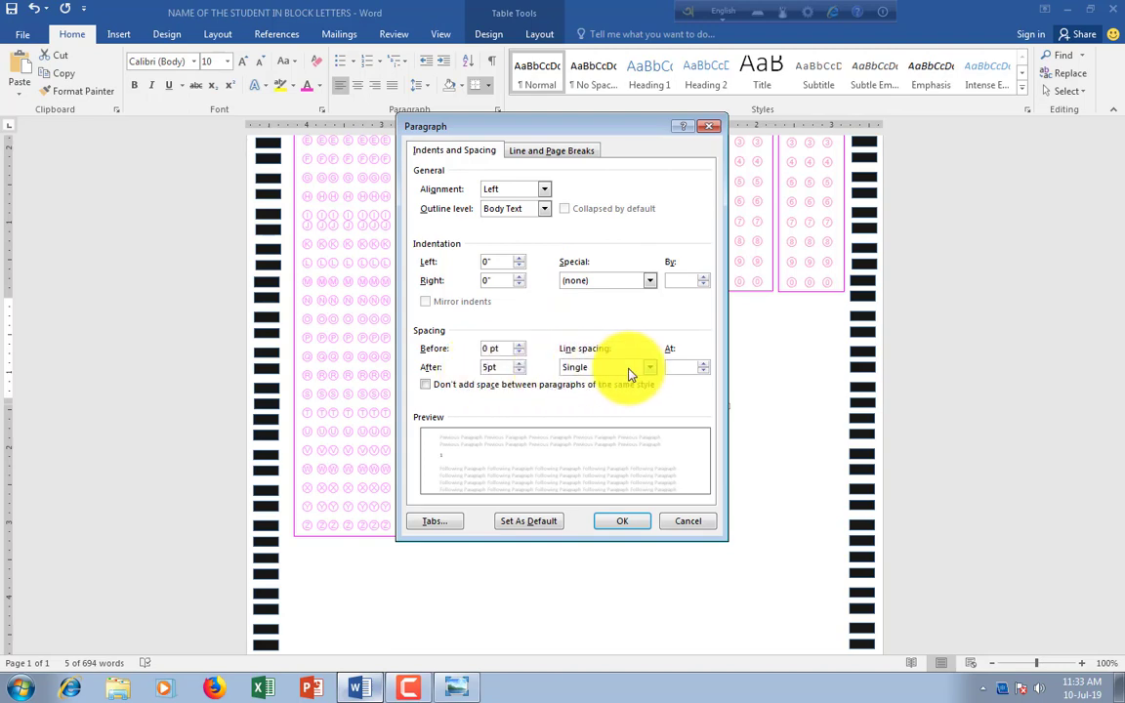
click(652, 371)
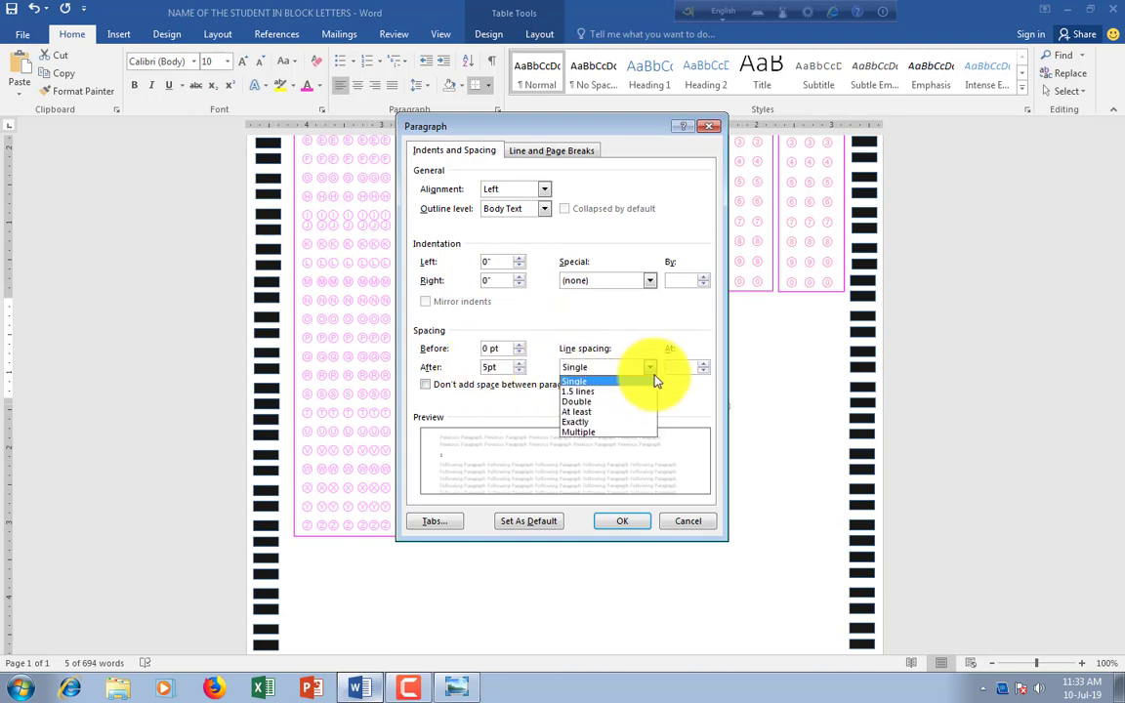
click(589, 422)
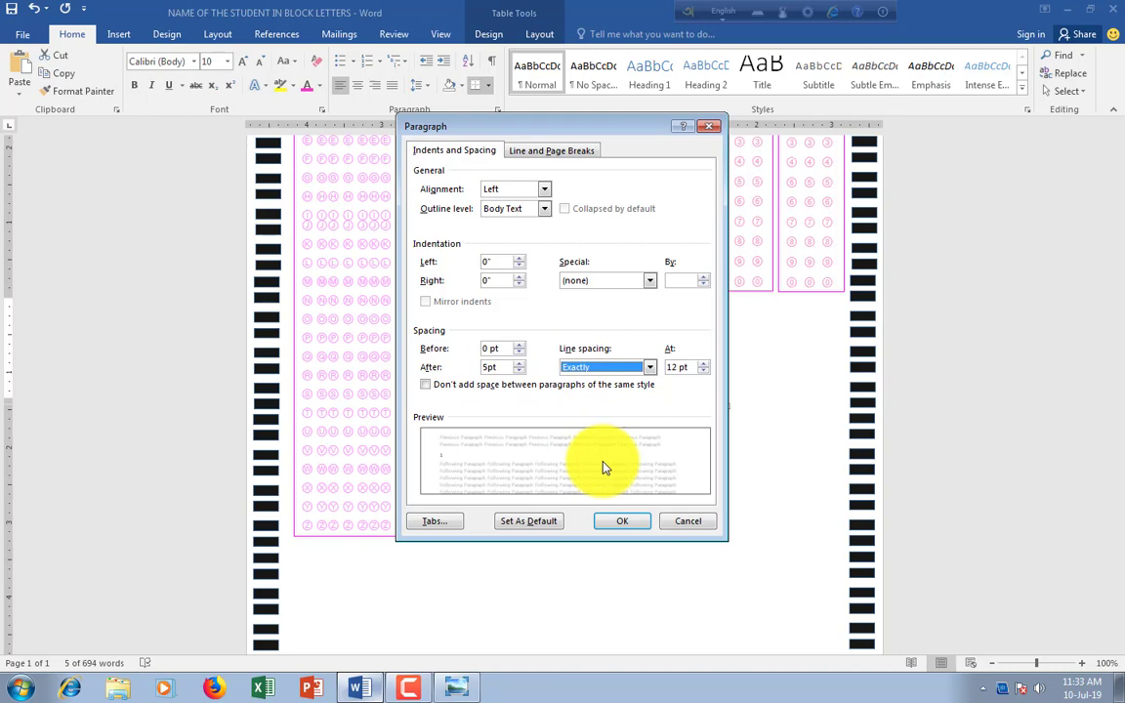
click(626, 527)
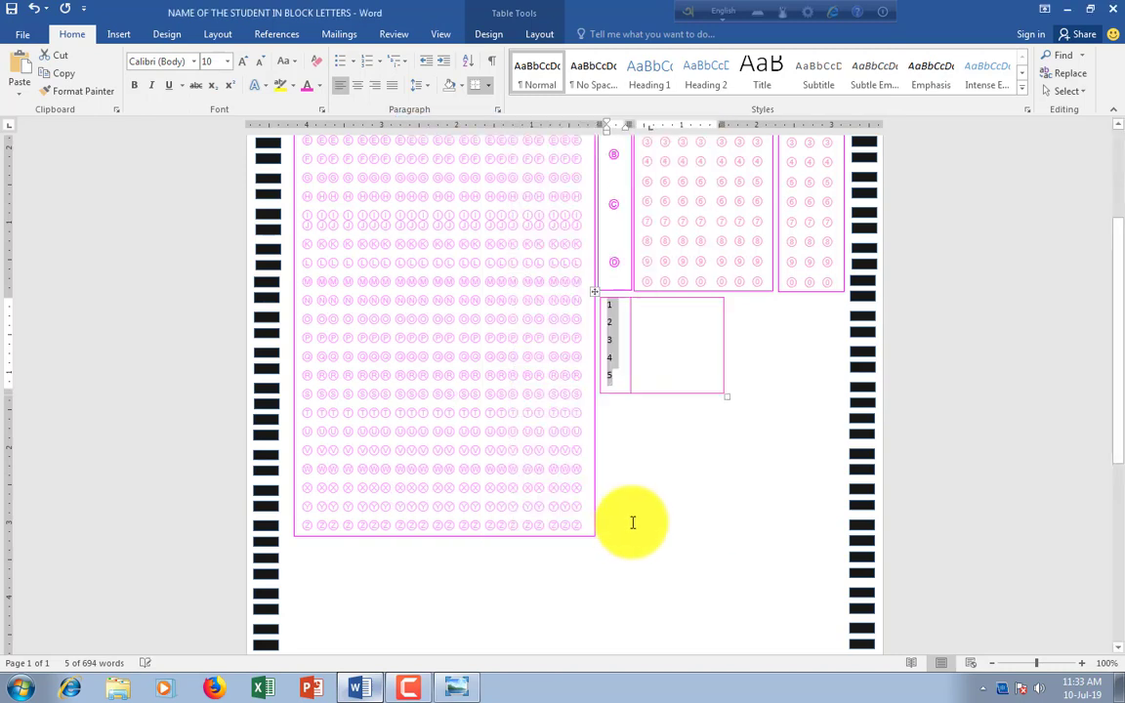
click(622, 384)
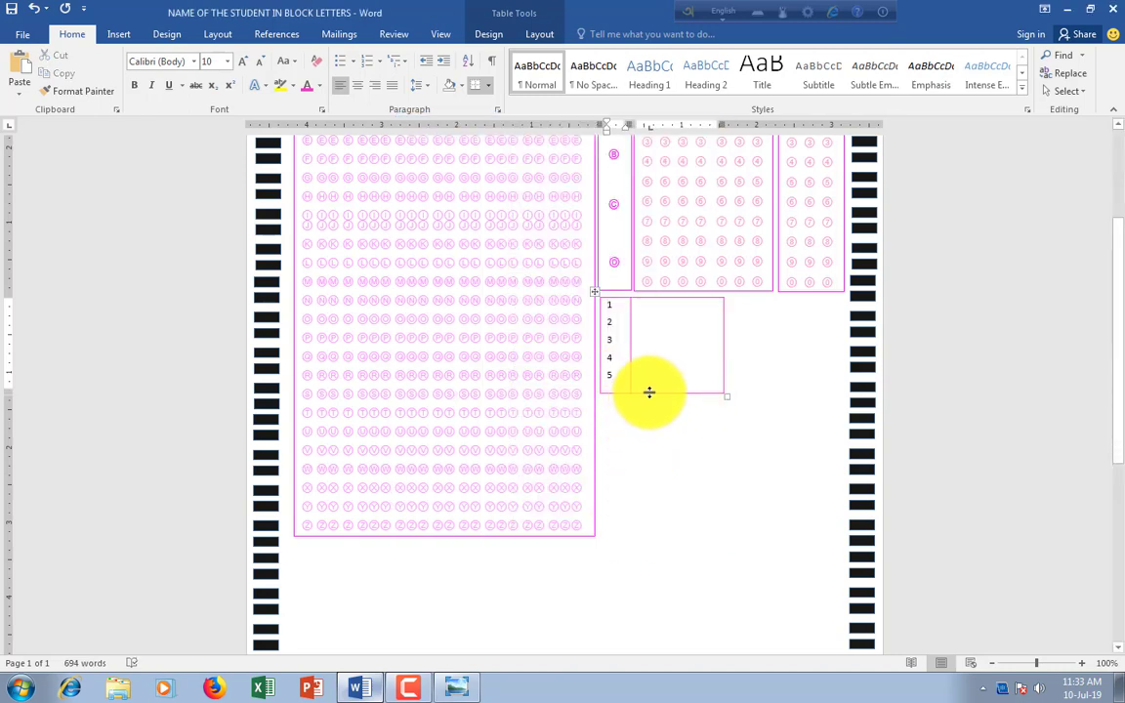
drag(650, 392, 652, 386)
scroll(492, 419, up, 2)
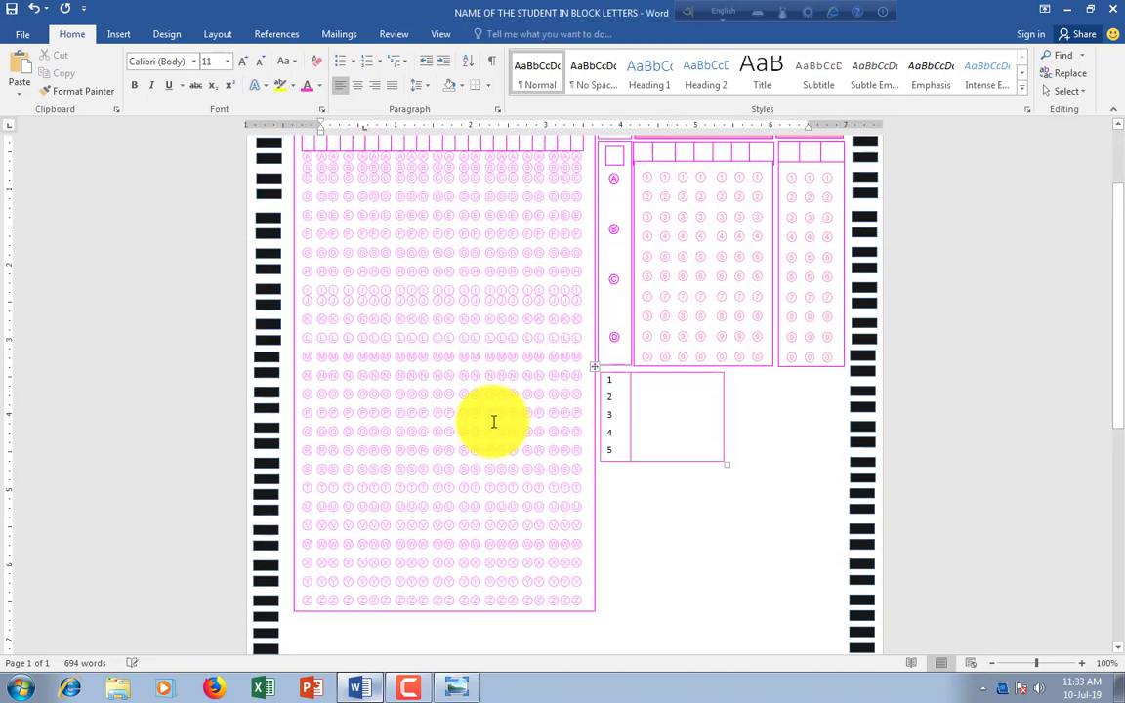
Insert circled Ⓐ and Ⓑ from More Symbols into the answer cell beside number 1
click(646, 387)
click(119, 34)
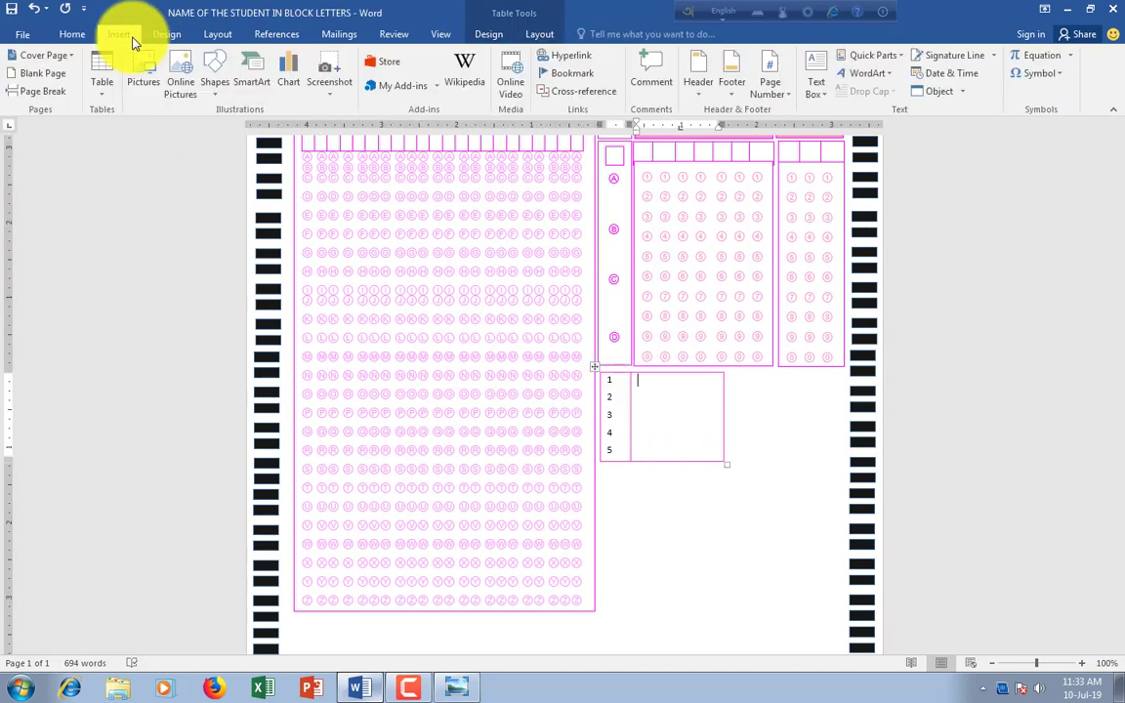
click(1054, 80)
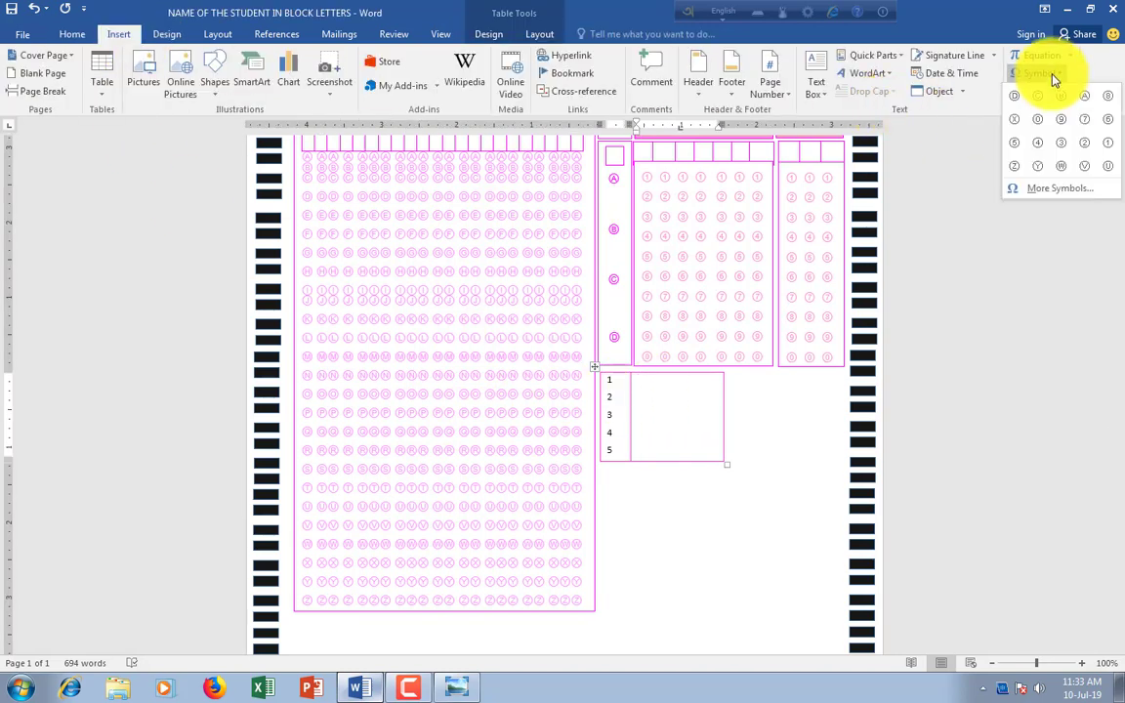
click(1054, 195)
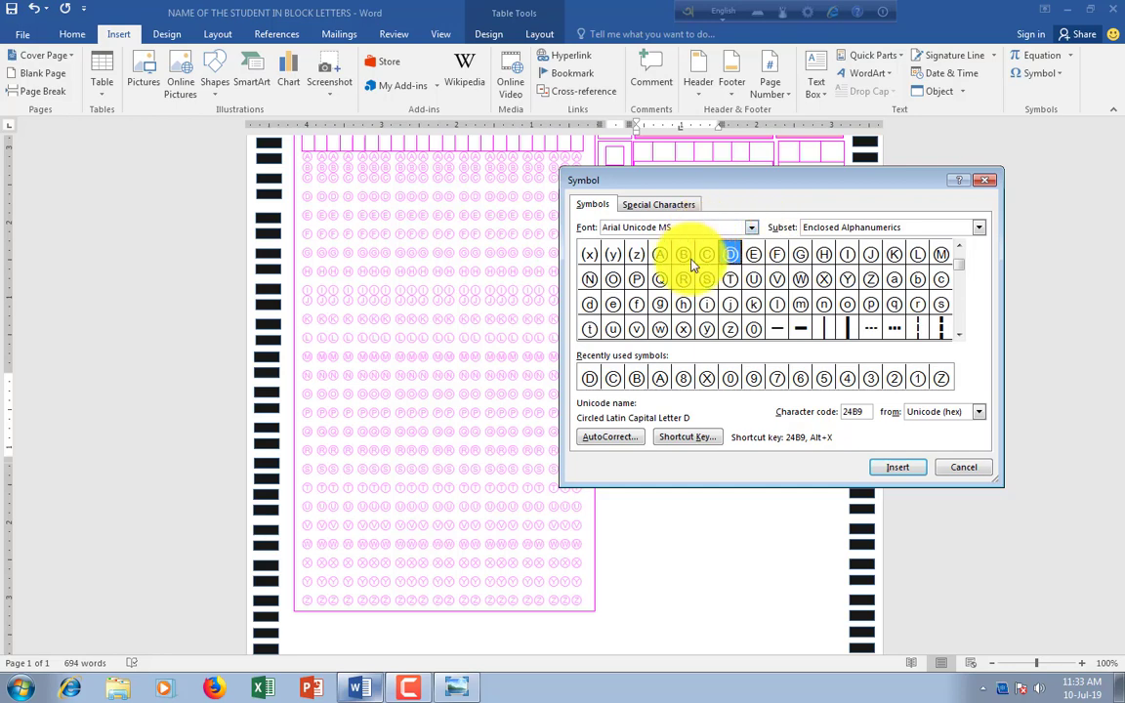
click(661, 256)
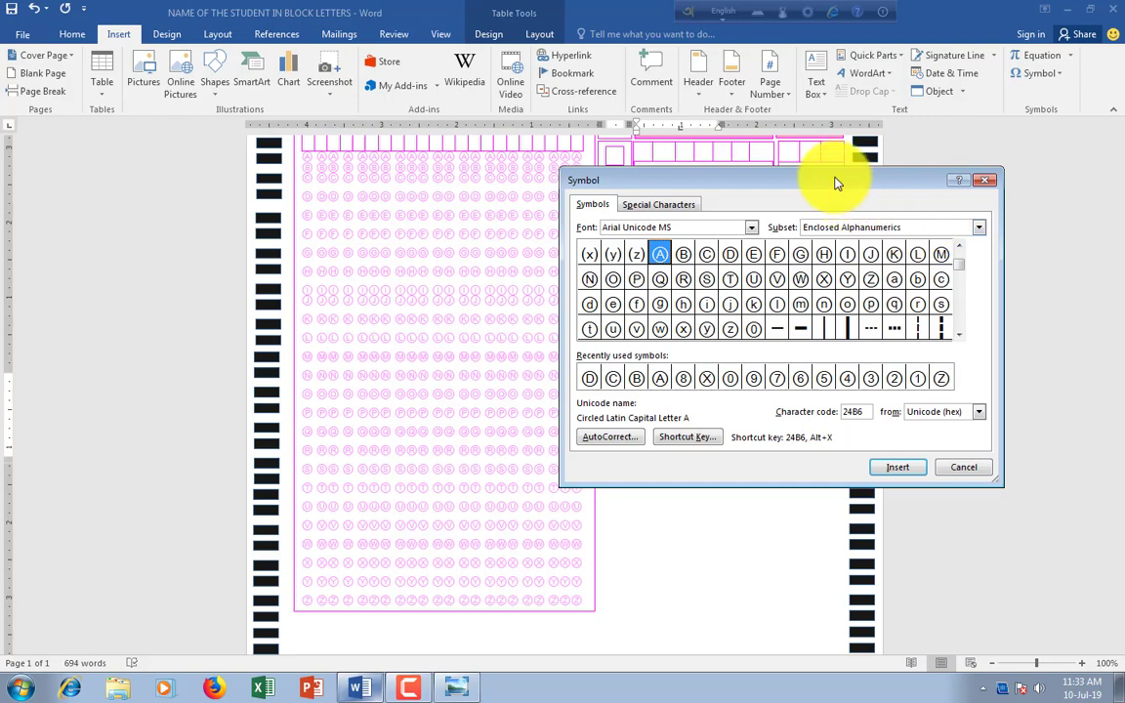
mouse_move(836, 182)
mouse_down()
mouse_move(283, 176)
mouse_move(361, 181)
mouse_up()
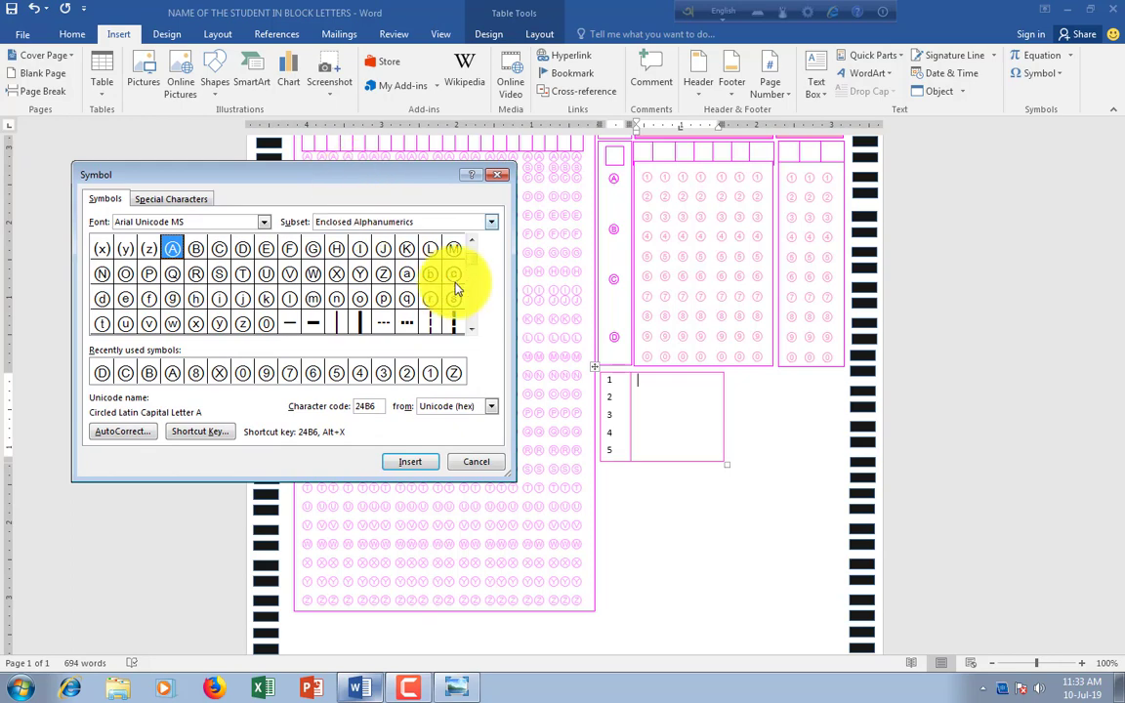
click(403, 463)
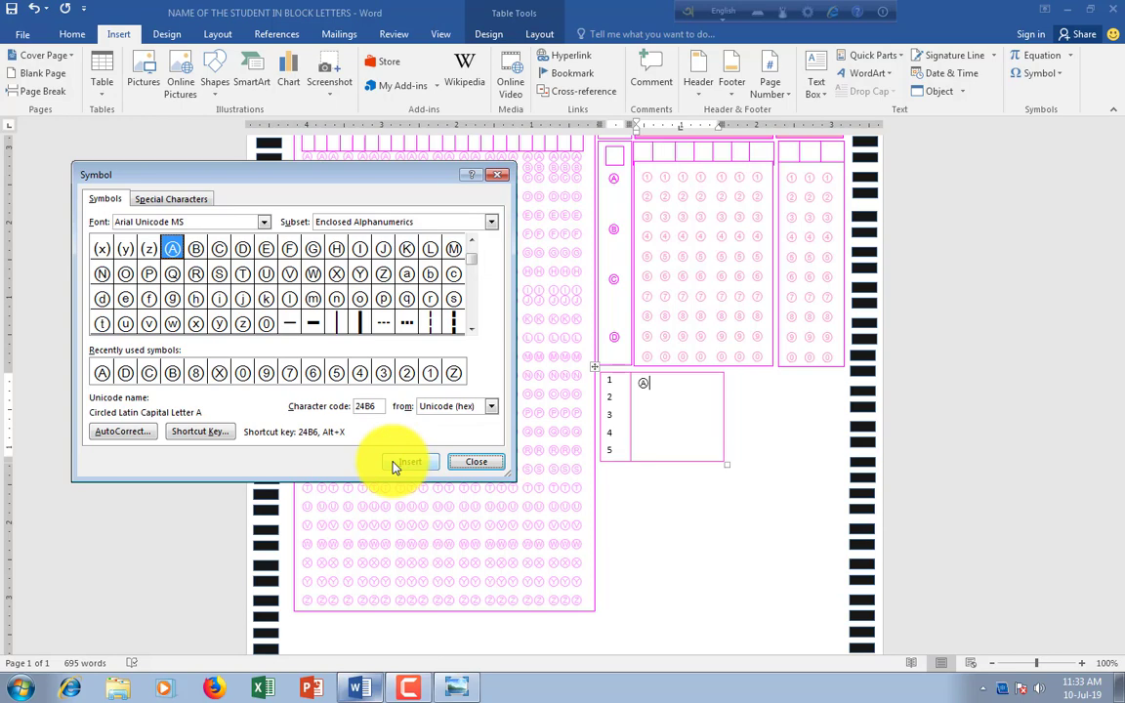
key(Escape)
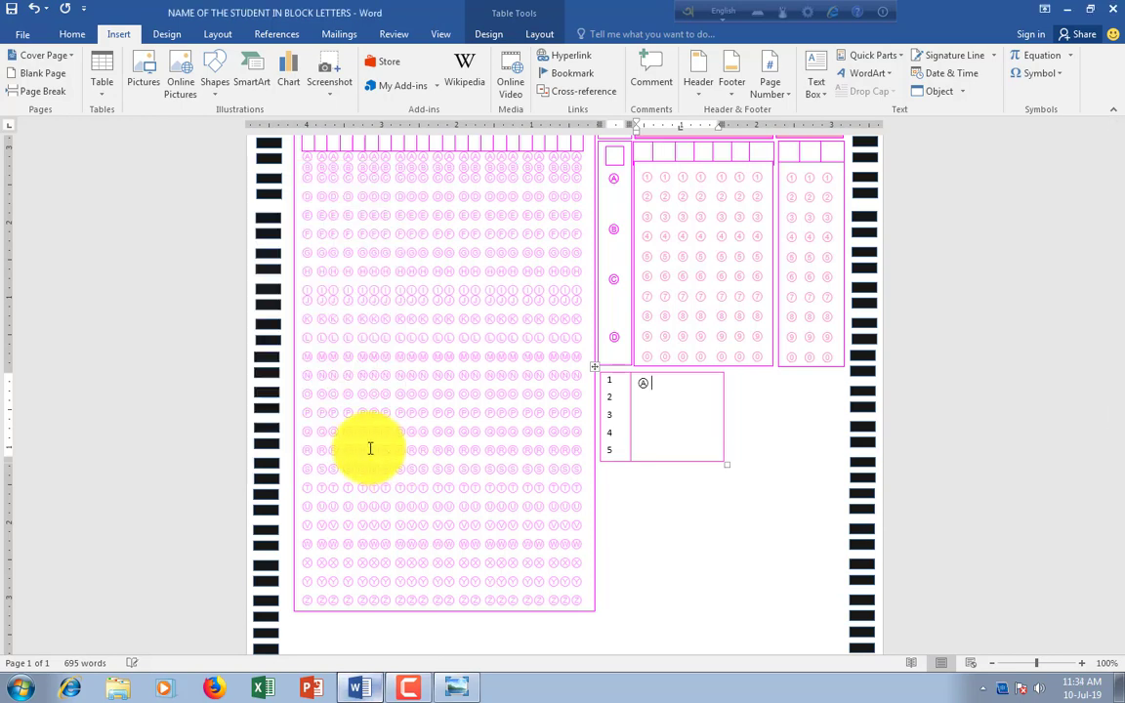
click(1061, 78)
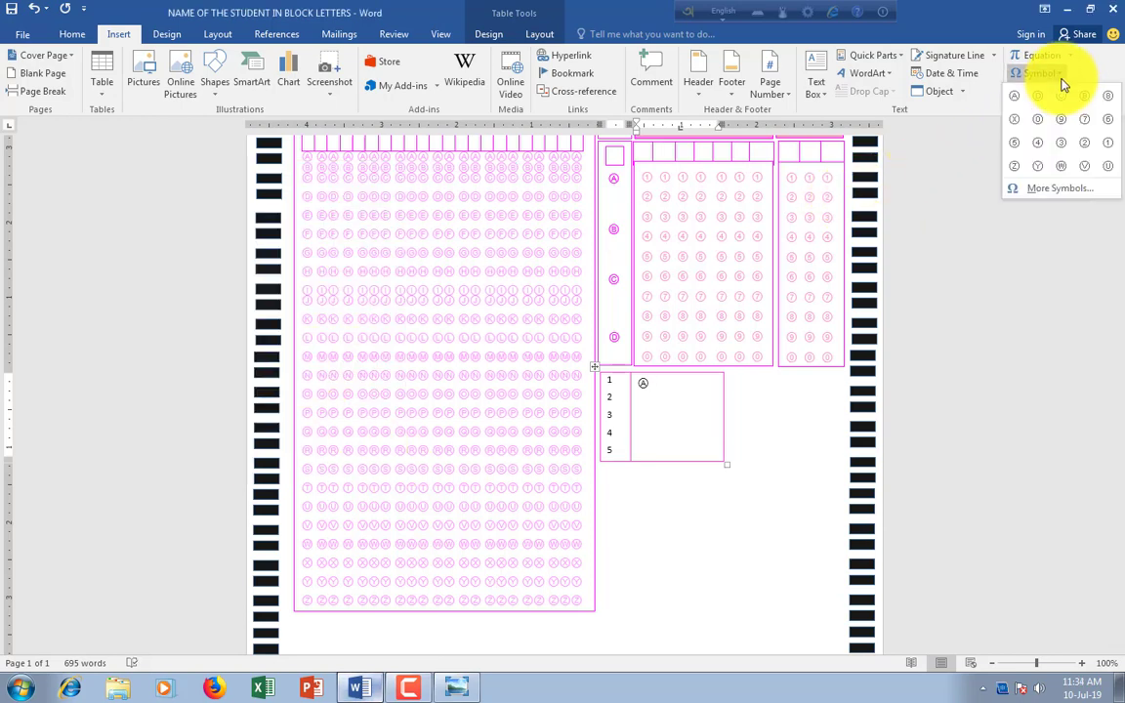
click(1070, 188)
click(197, 251)
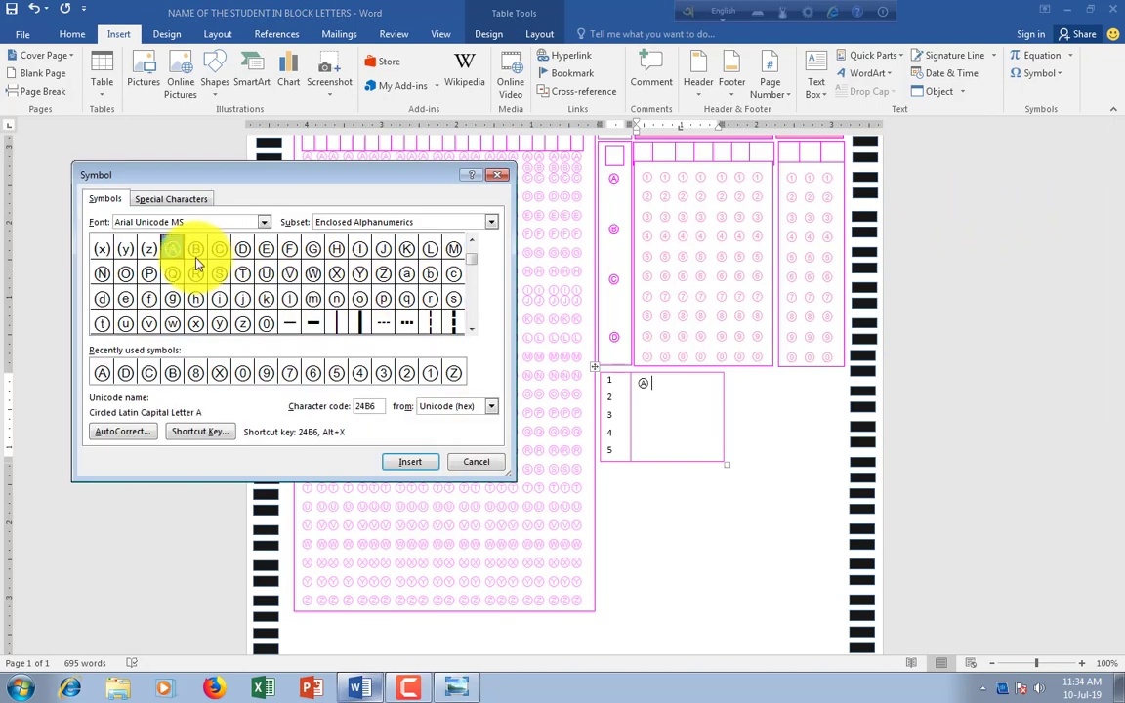
click(408, 463)
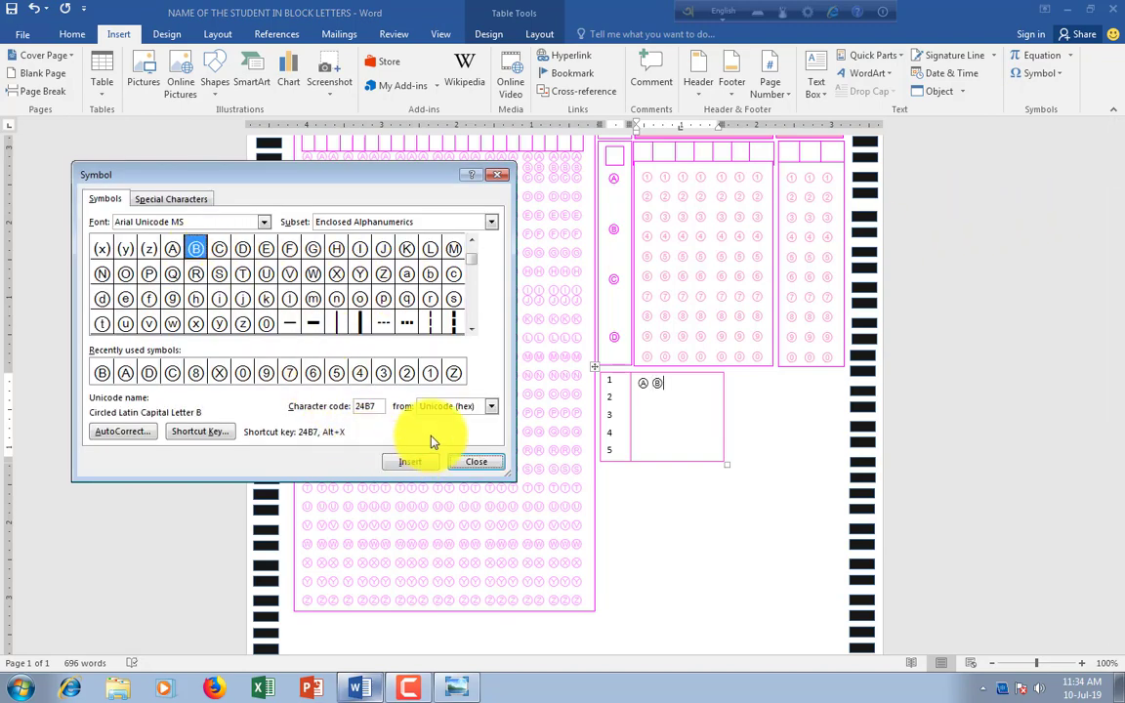
key(Escape)
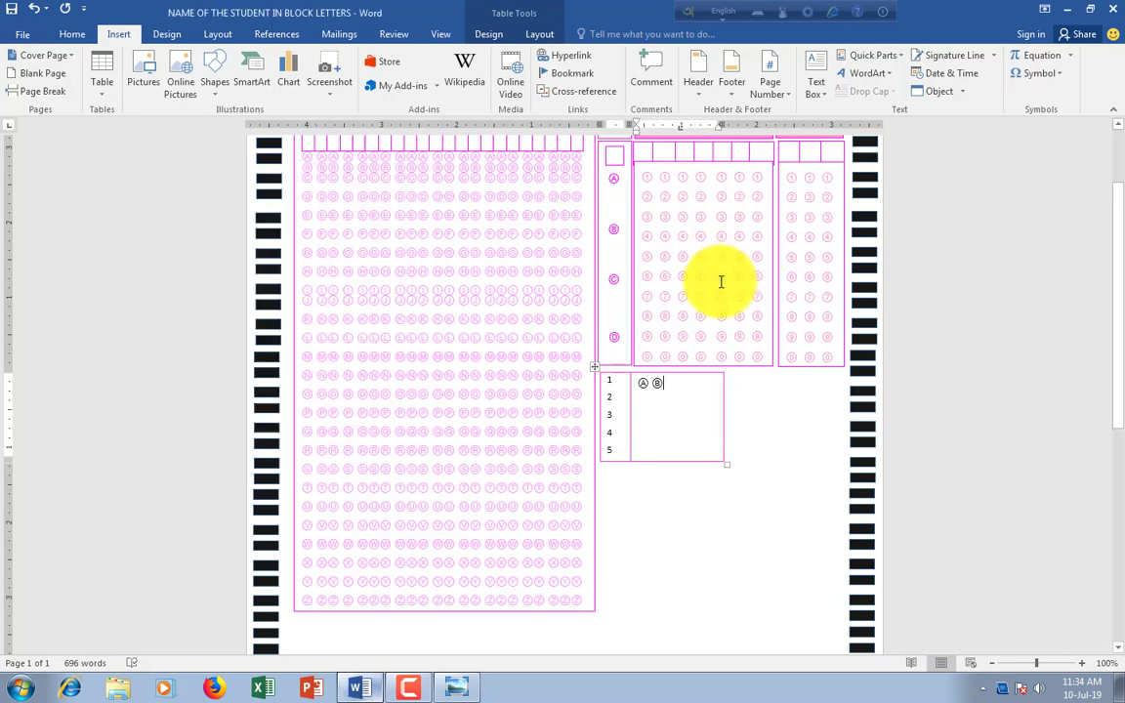
Add circled Ⓒ and Ⓓ after them to complete the bubble row
click(1063, 76)
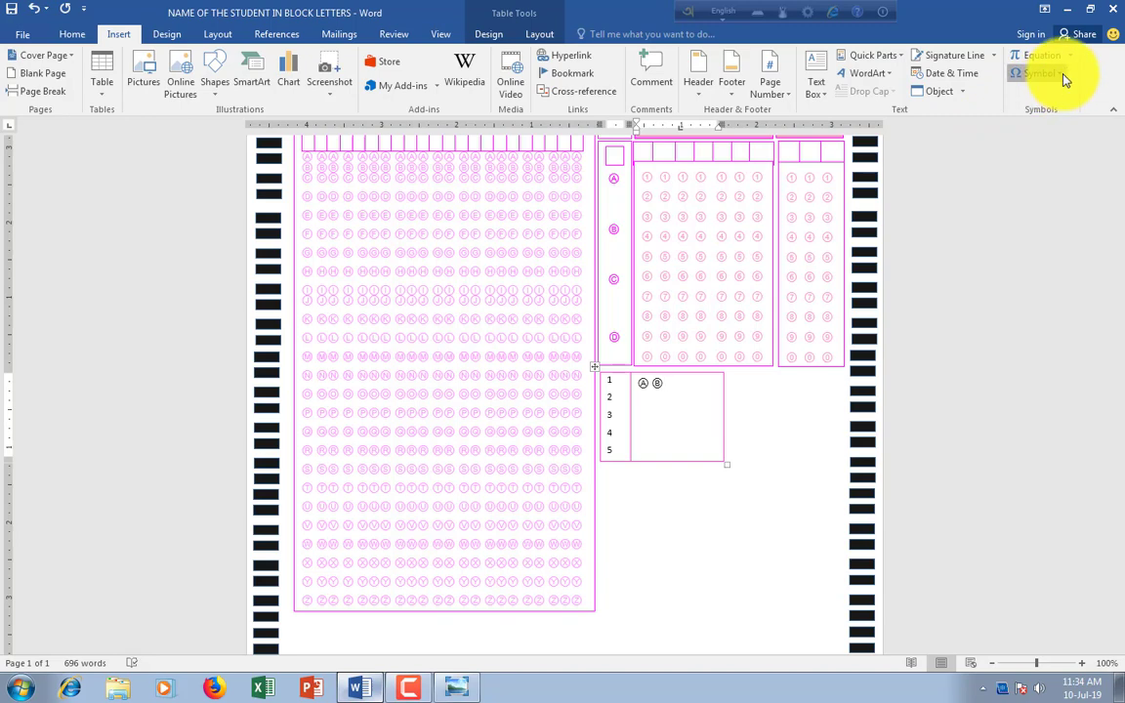
click(1050, 190)
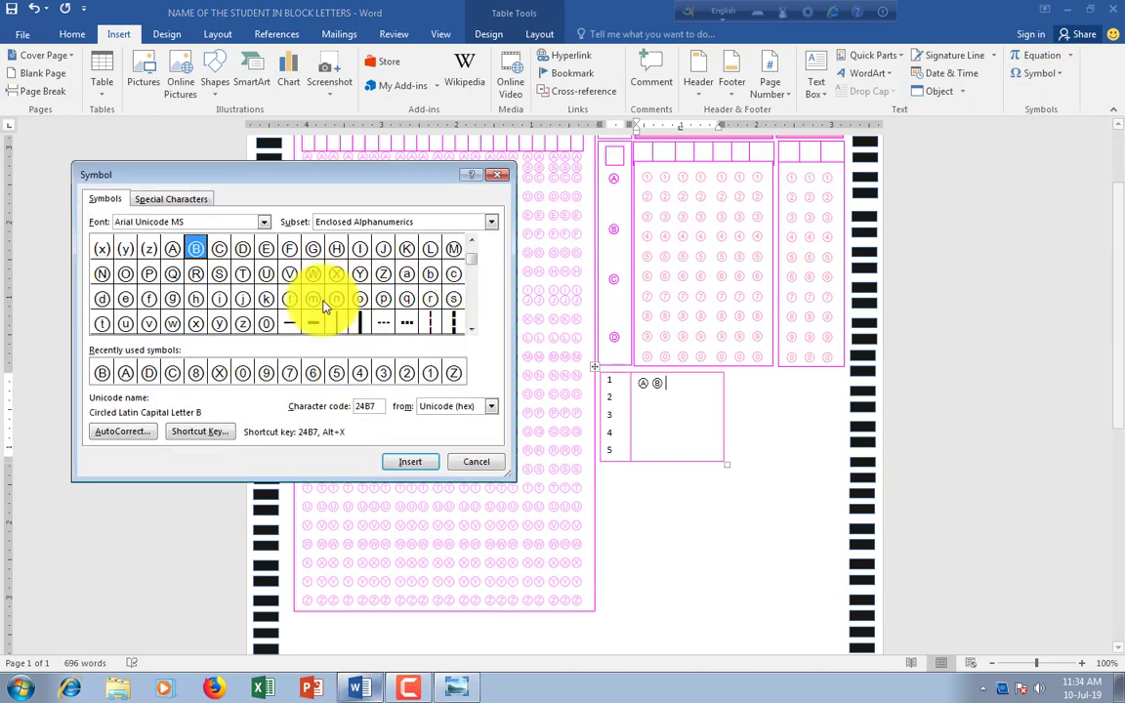
click(219, 250)
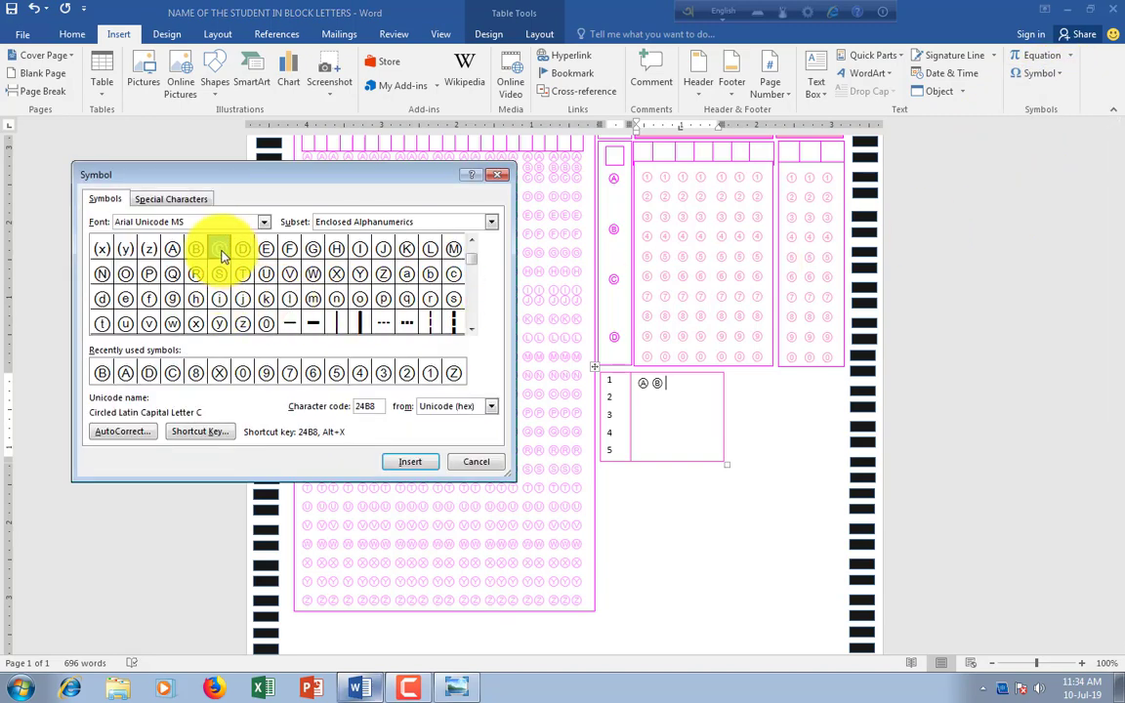
click(427, 463)
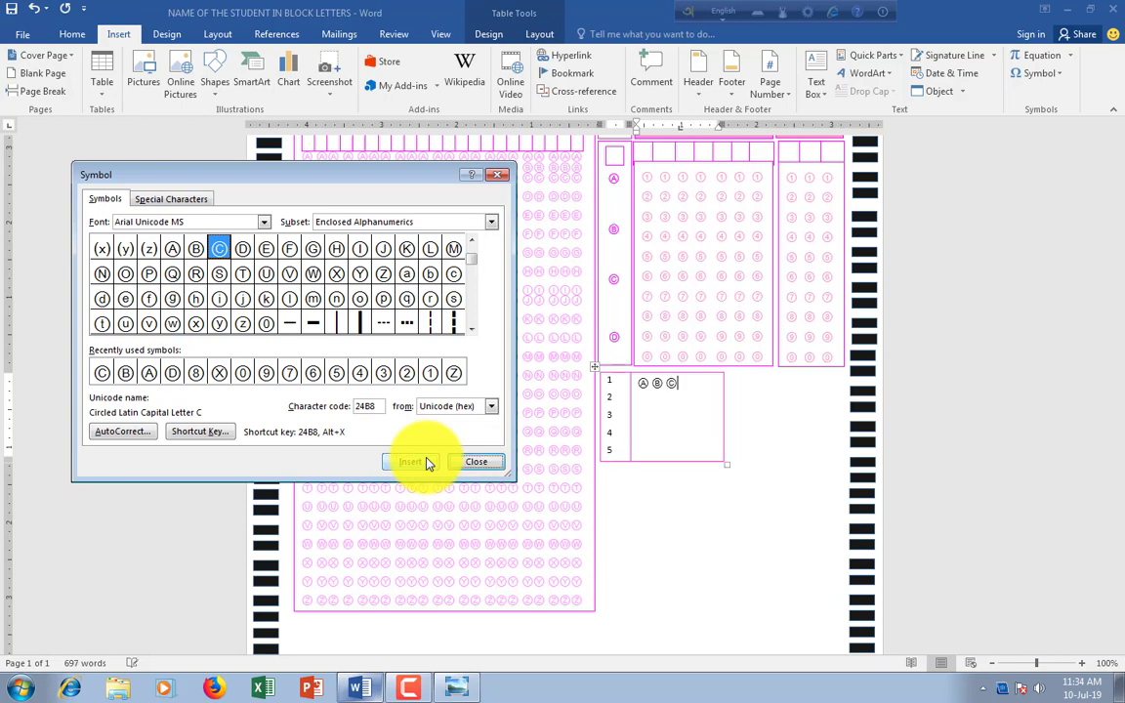
key(Escape)
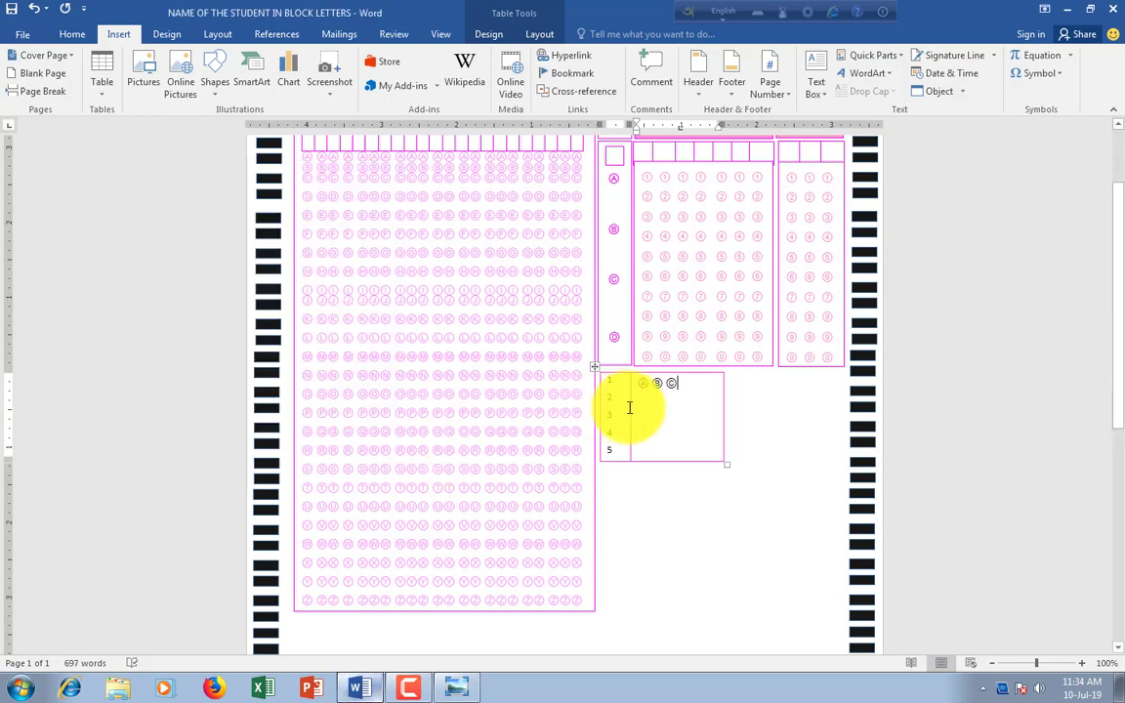
click(1062, 75)
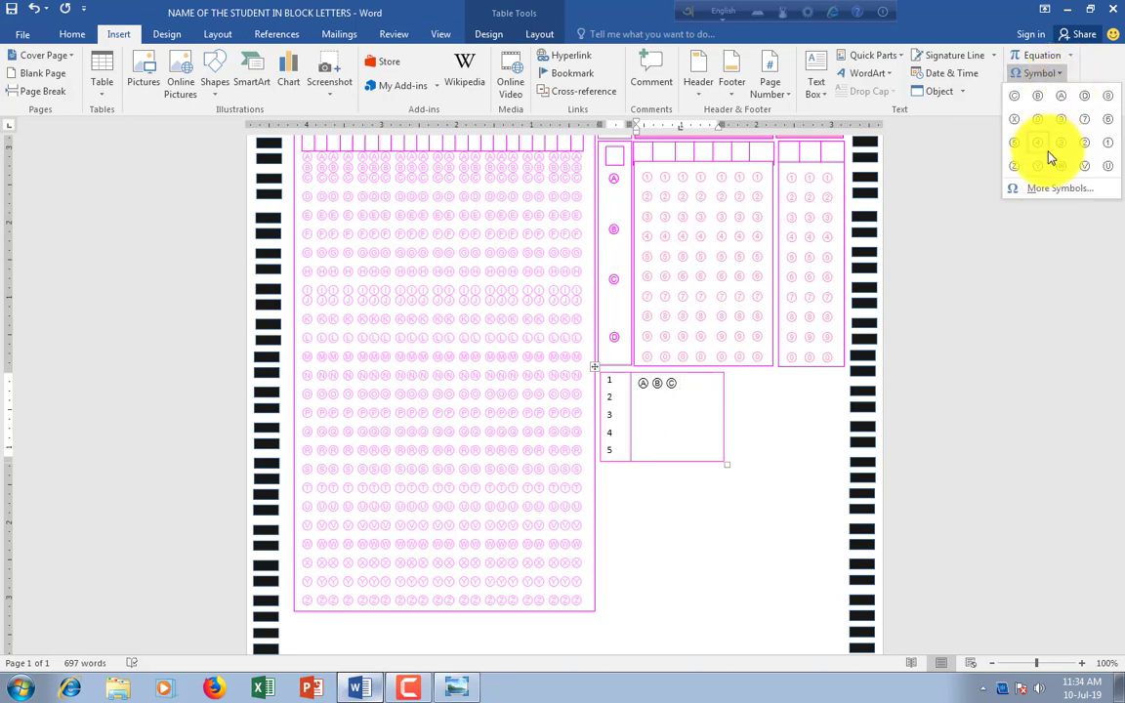
click(1047, 187)
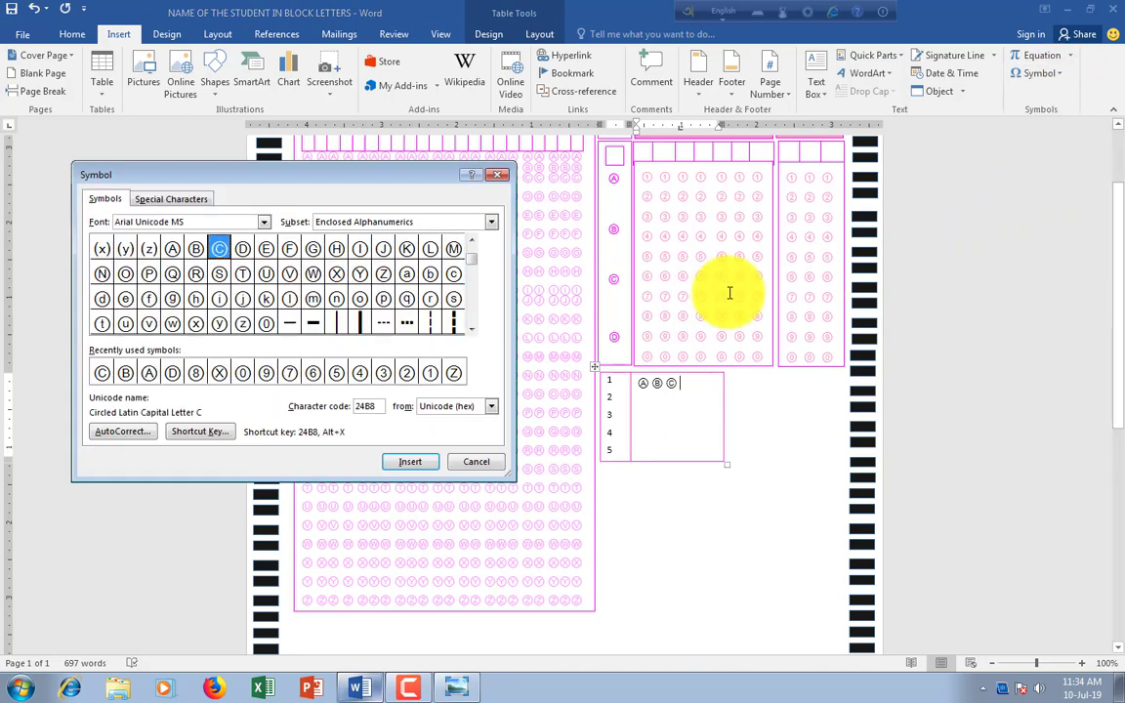
click(242, 249)
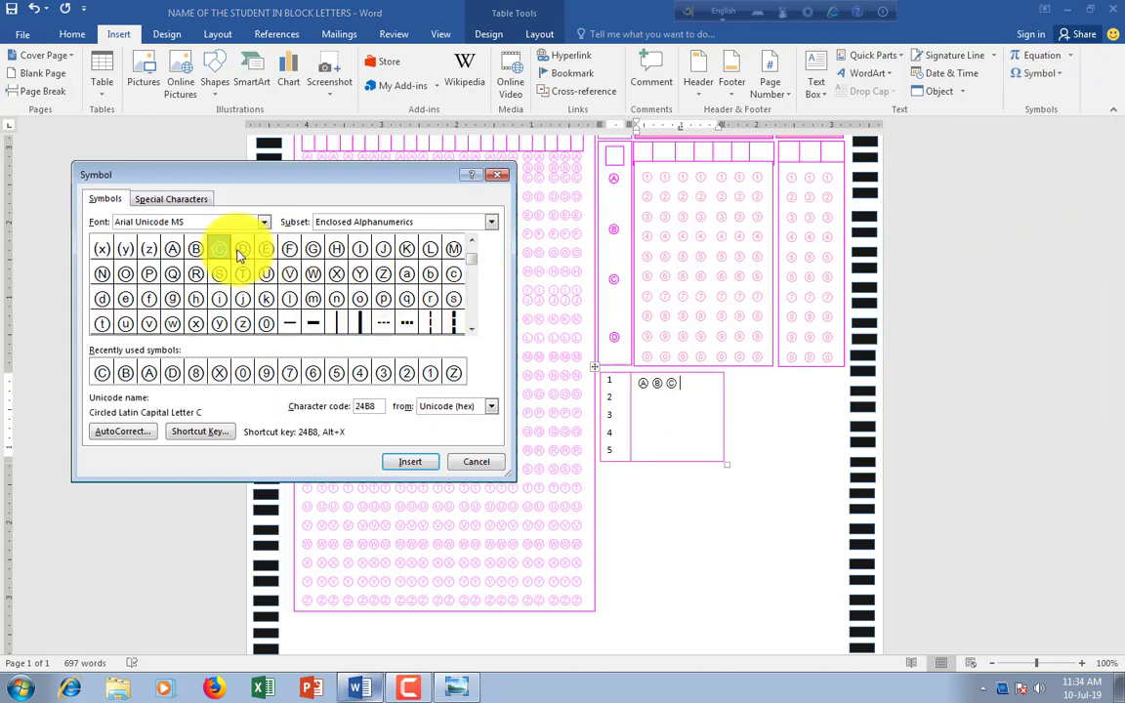
click(410, 462)
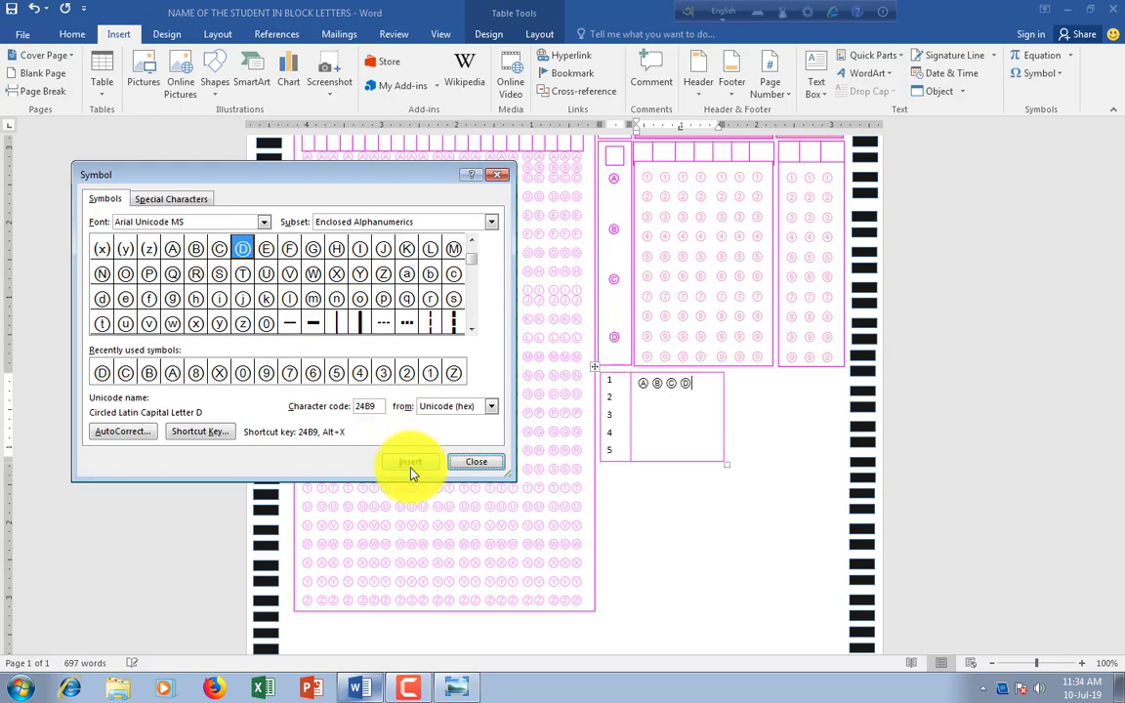
click(477, 465)
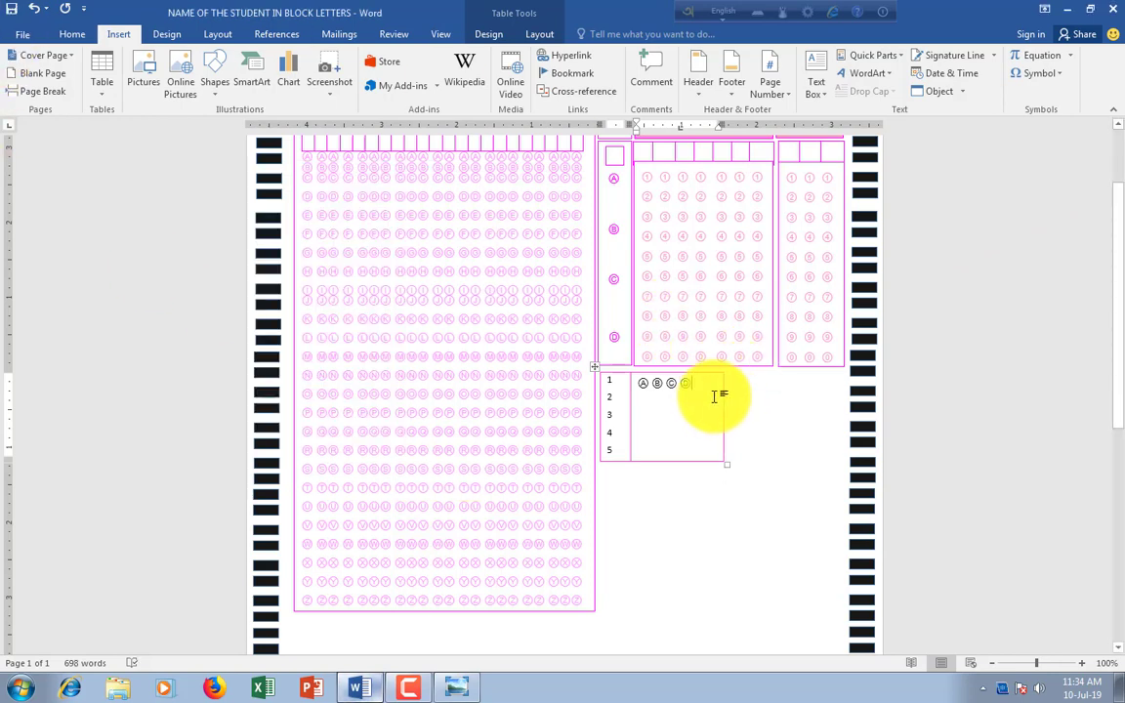
Copy the ⒶⒷⒸⒹ bubble row from the answer cell
drag(699, 382, 628, 377)
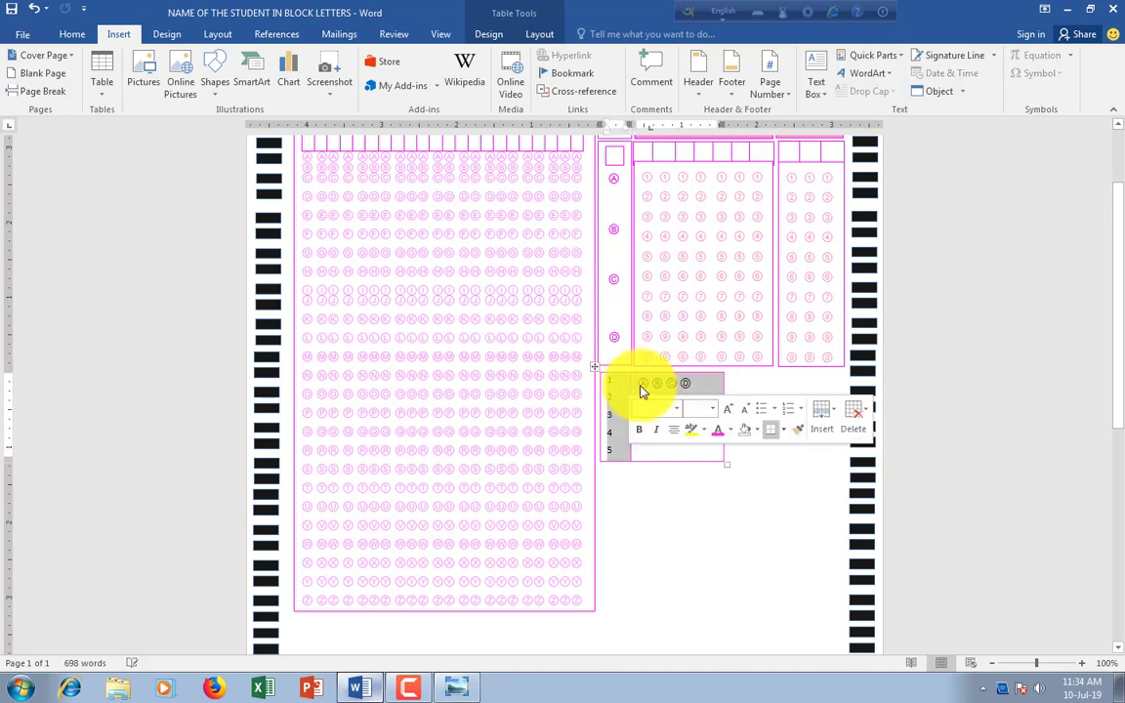
drag(701, 382, 643, 382)
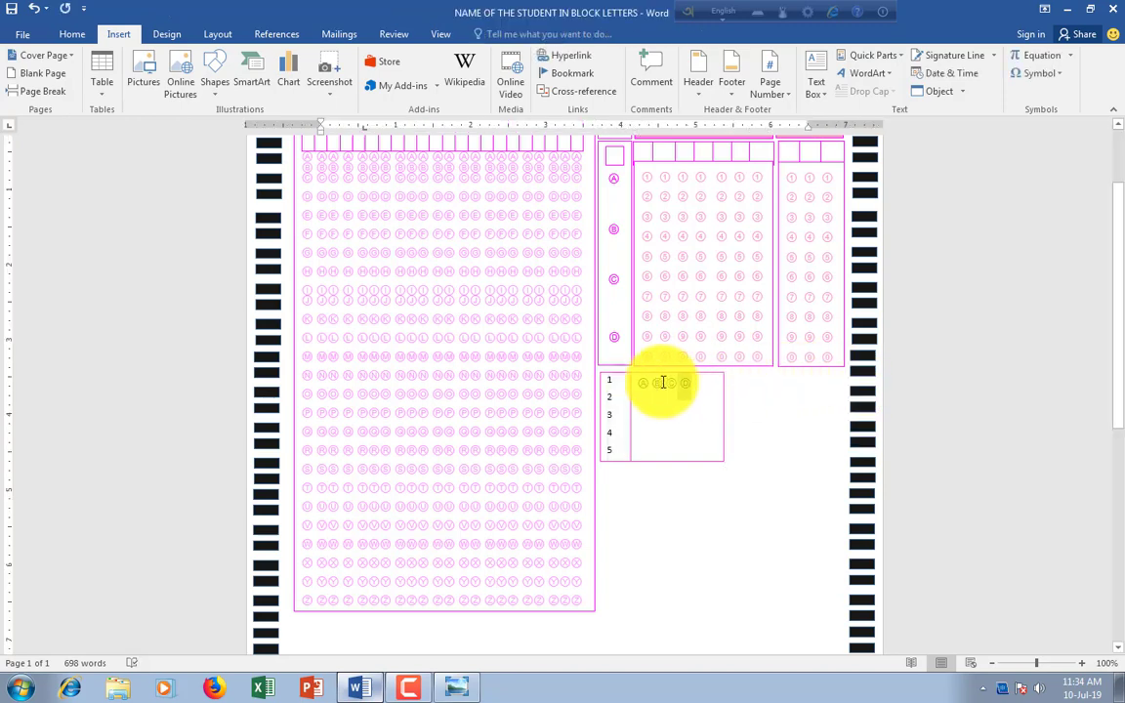
right_click(645, 382)
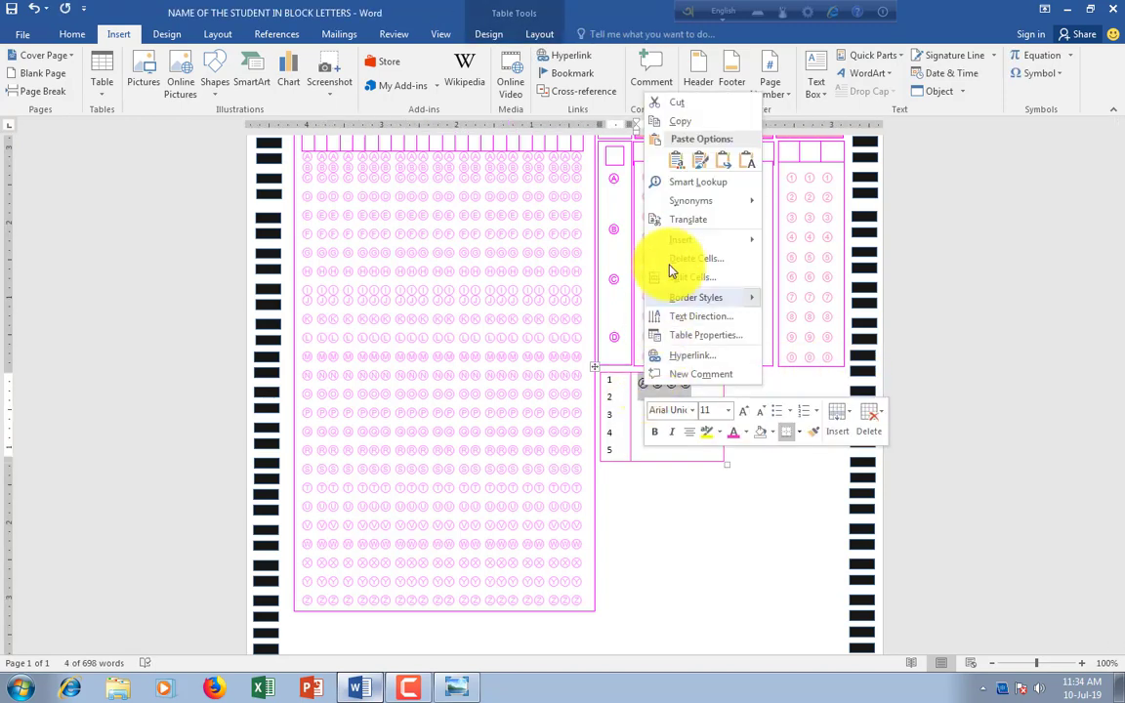
click(681, 128)
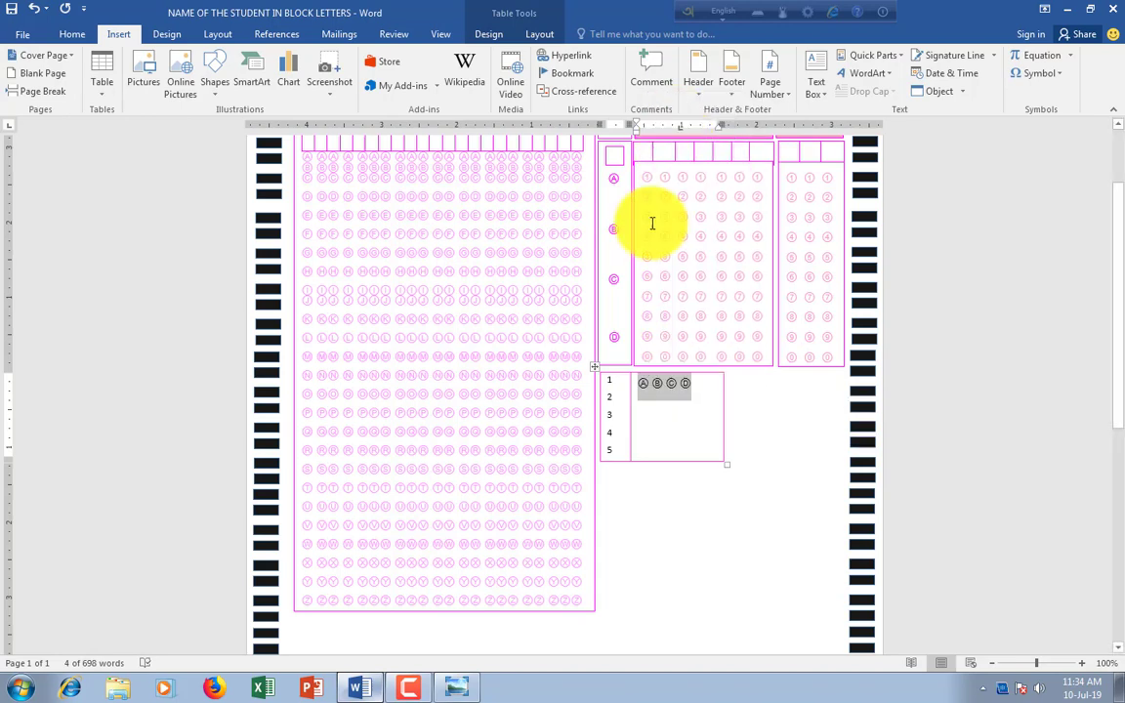
Paste the bubble row onto four new lines for questions 2–5
click(641, 399)
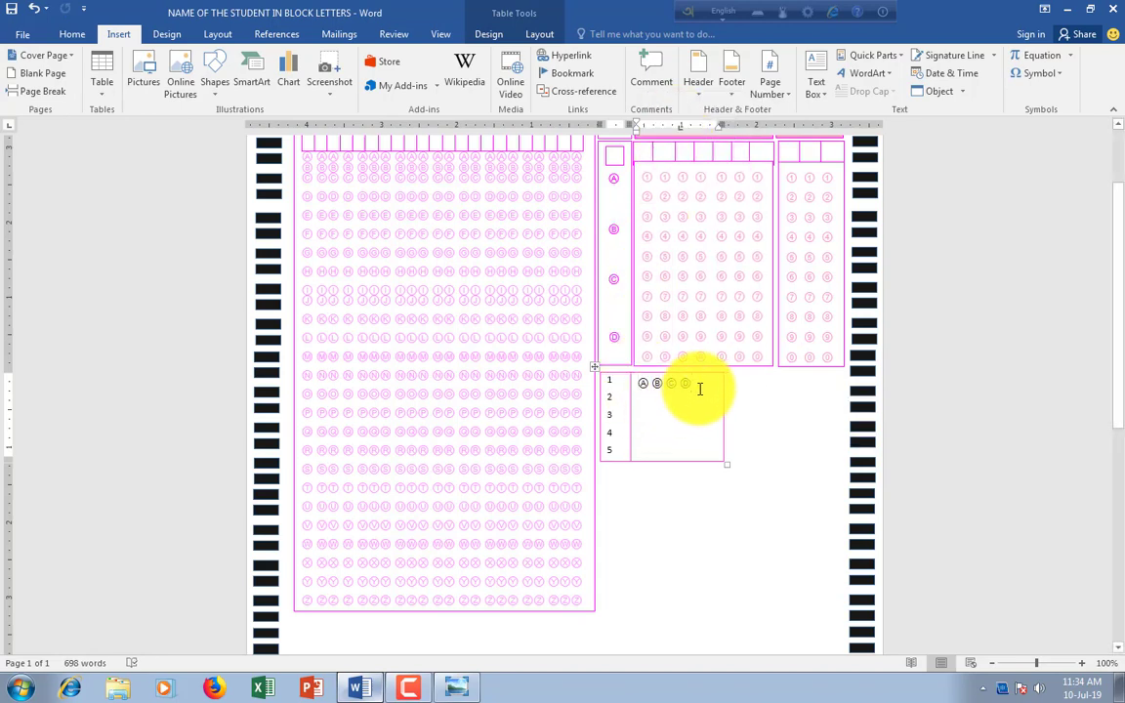
key(Return)
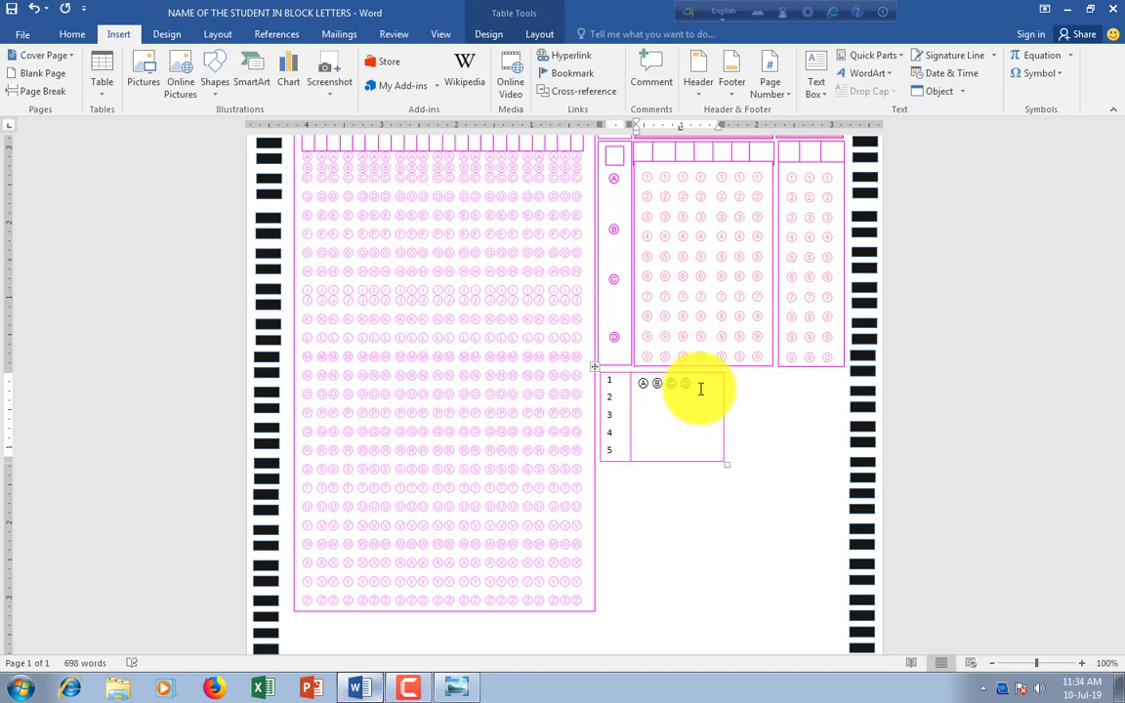
key(ctrl+v)
key(Return)
key(ctrl+v)
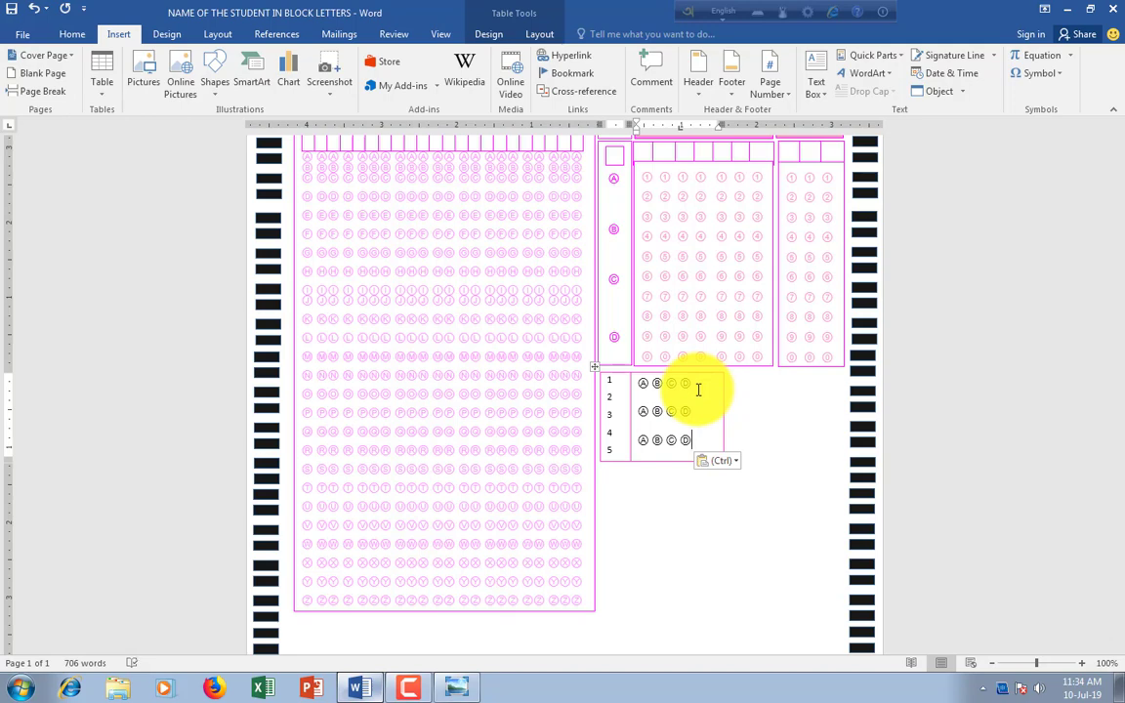
key(Return)
key(ctrl+v)
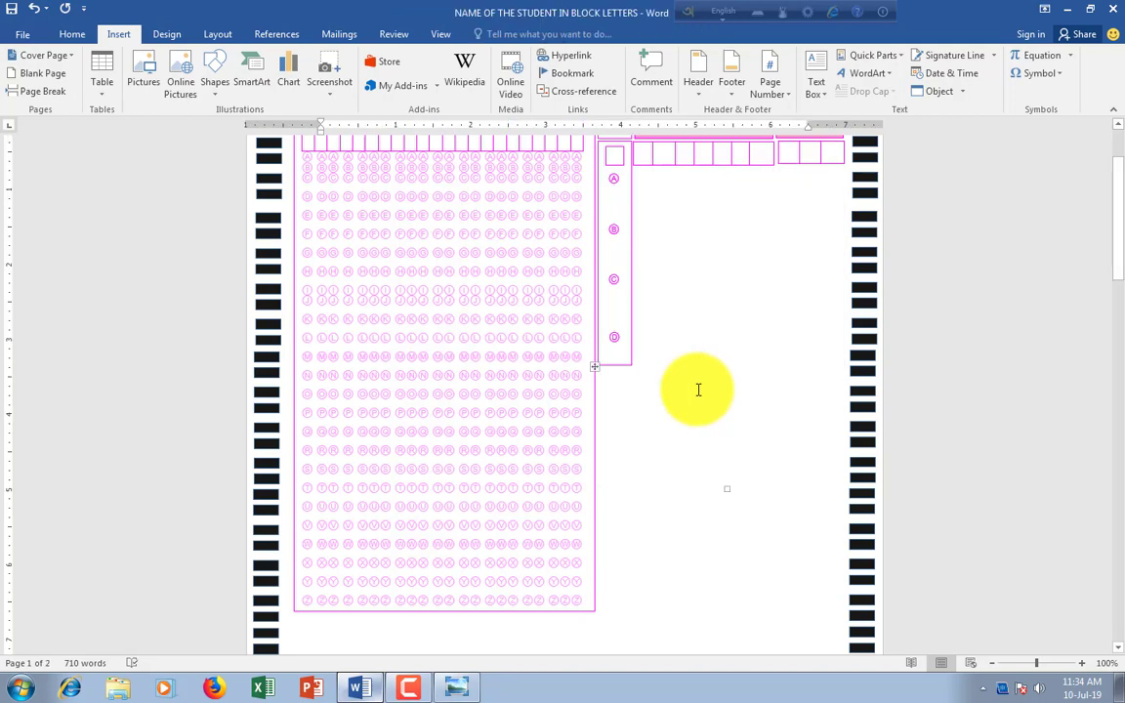
key(Return)
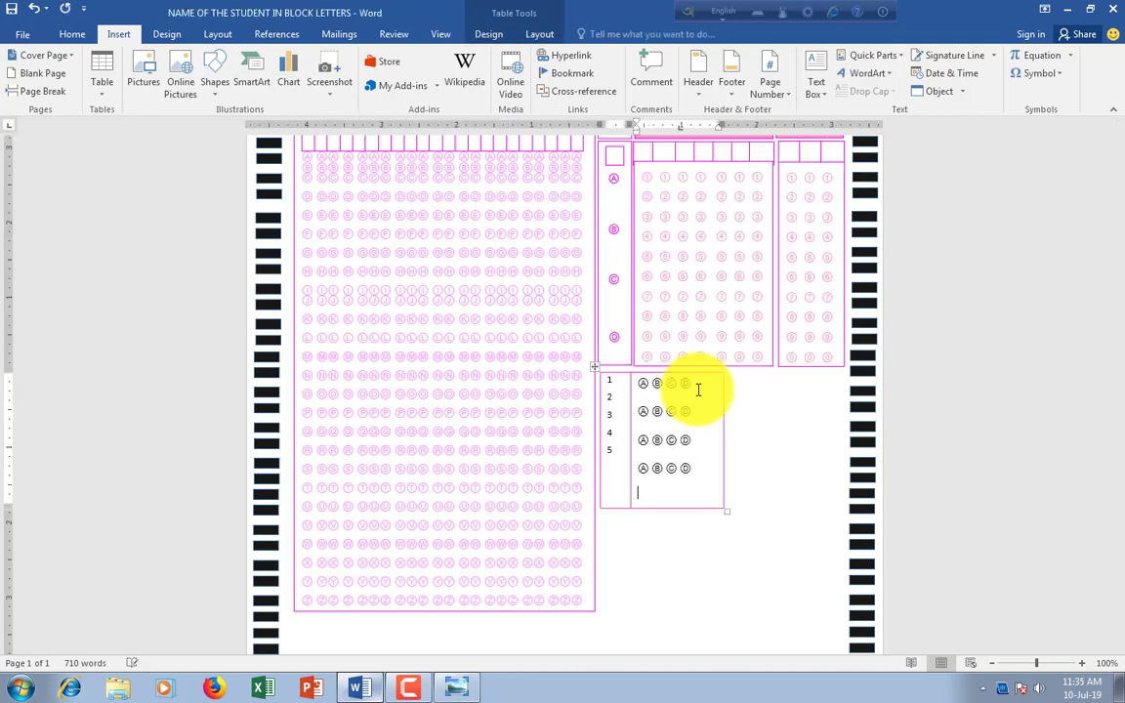
key(ctrl+v)
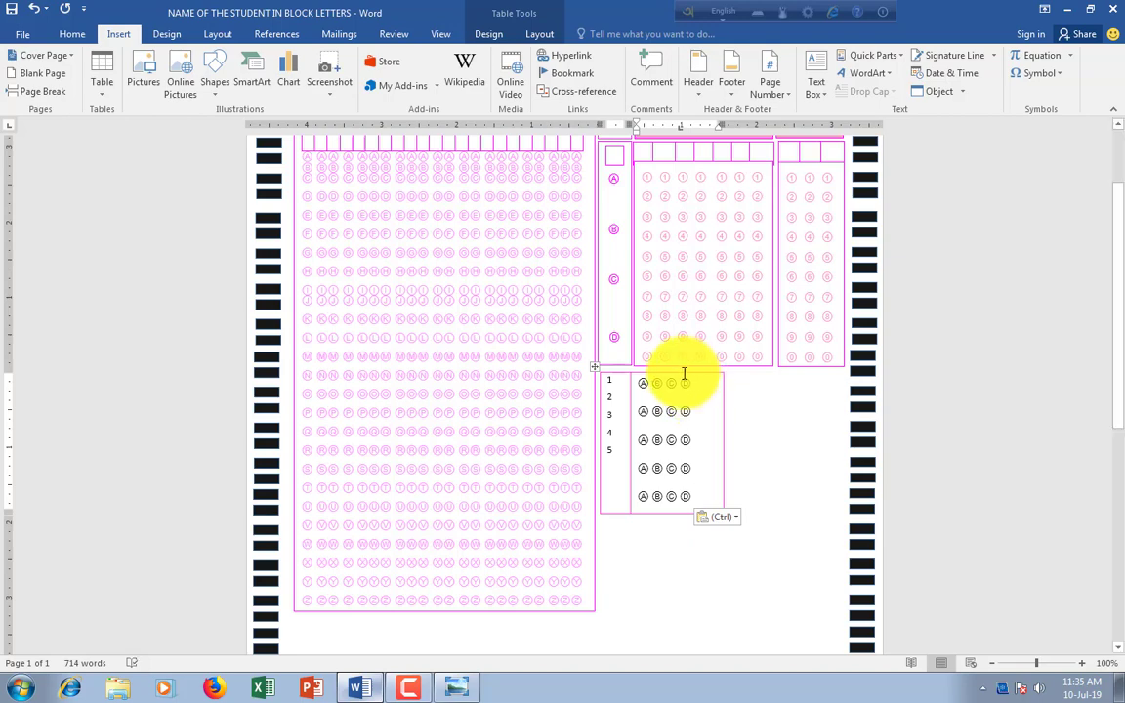
Select all five bubble lines in the answer cell
click(691, 412)
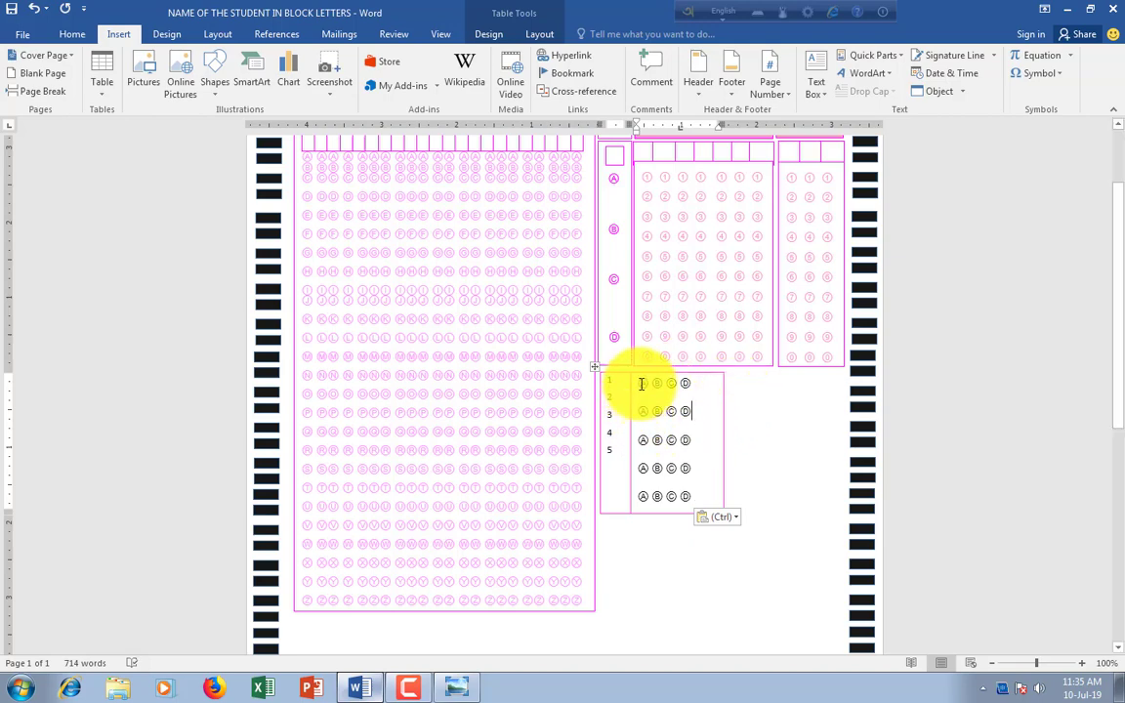
drag(641, 383, 705, 499)
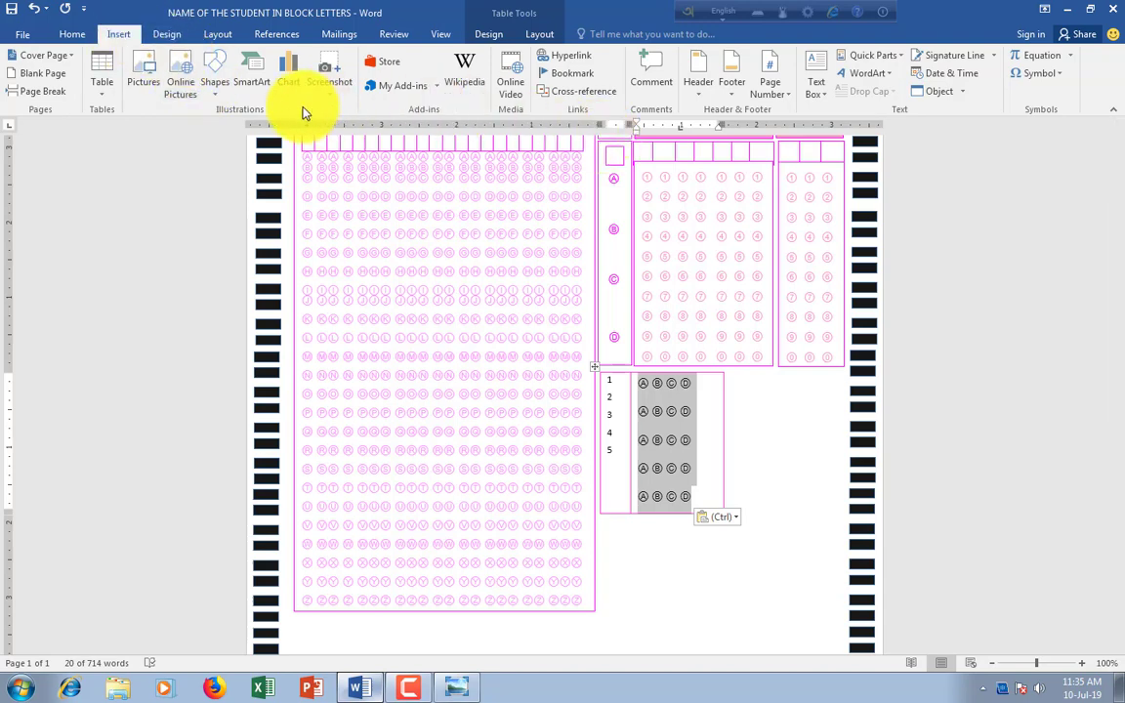
click(76, 35)
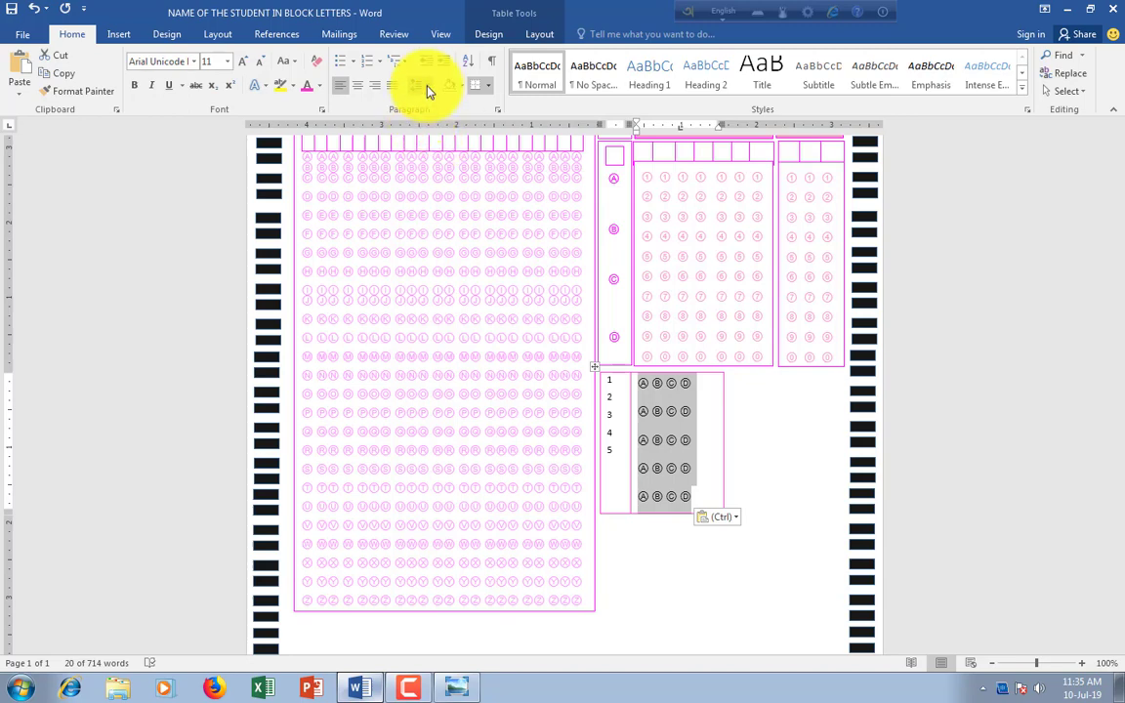
Give the bubble rows Exactly line spacing with 5 pt spacing after
click(426, 87)
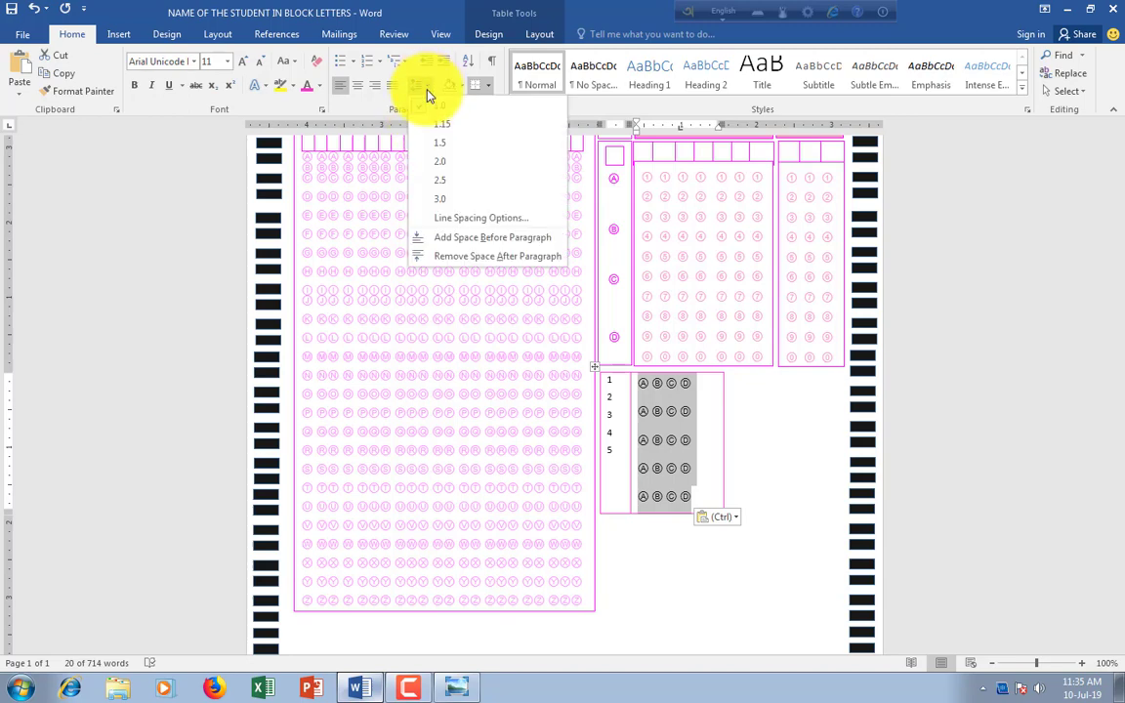
click(456, 219)
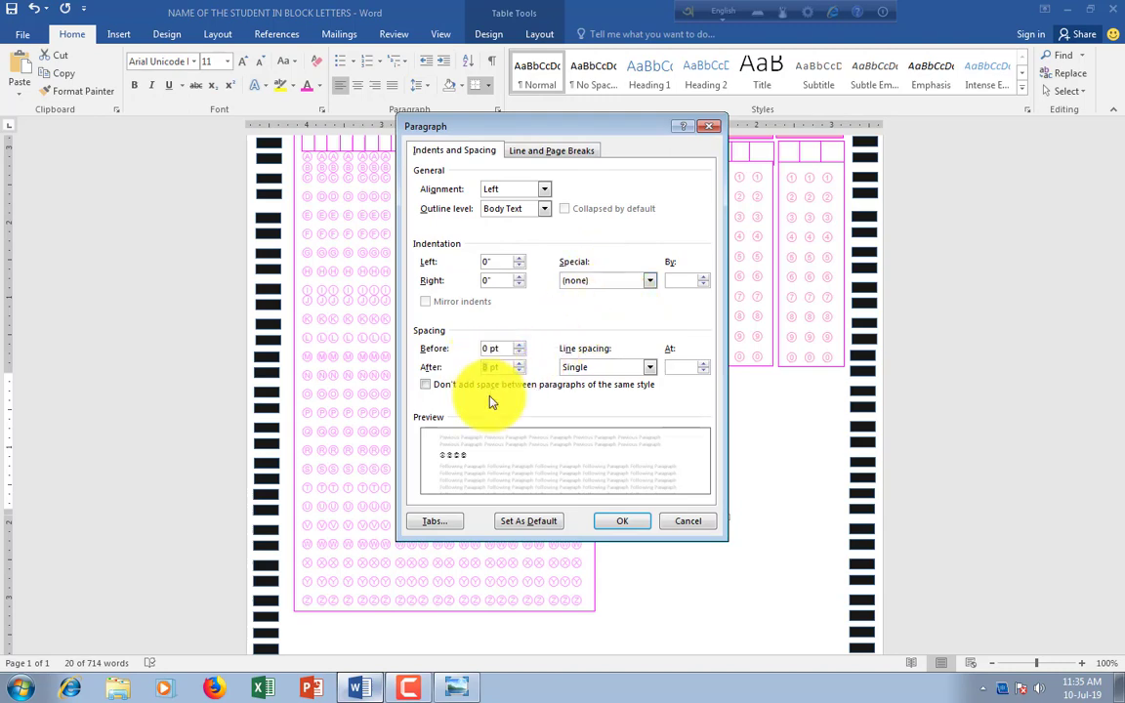
click(635, 368)
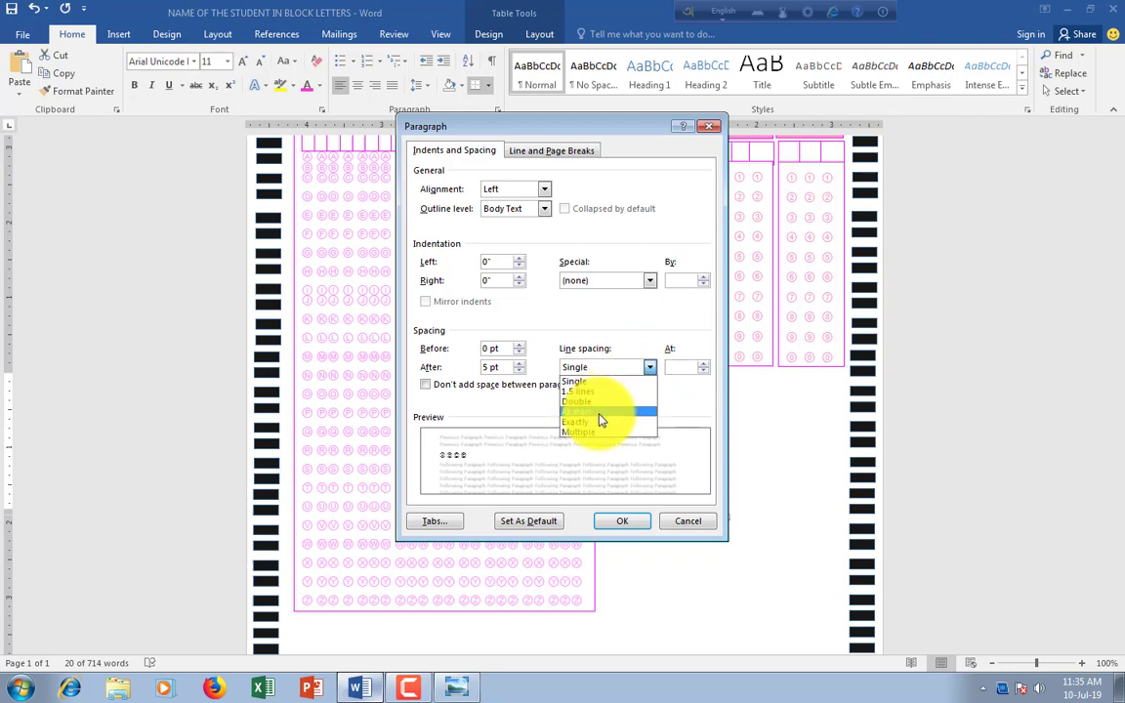
click(598, 422)
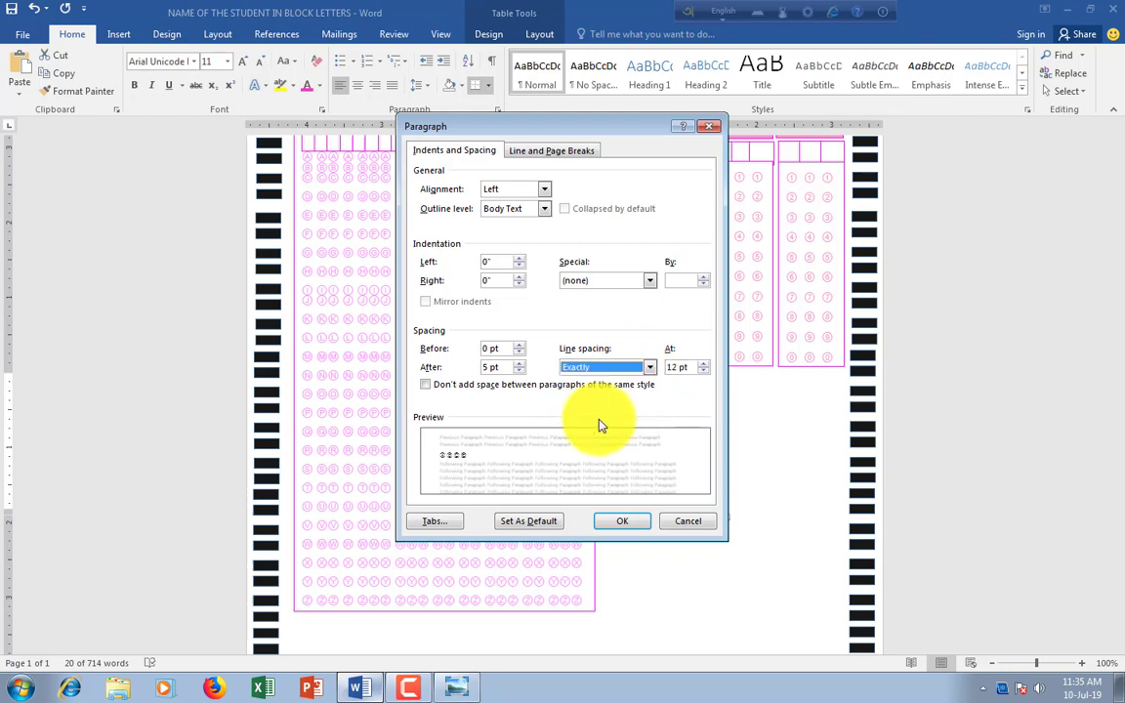
double_click(680, 367)
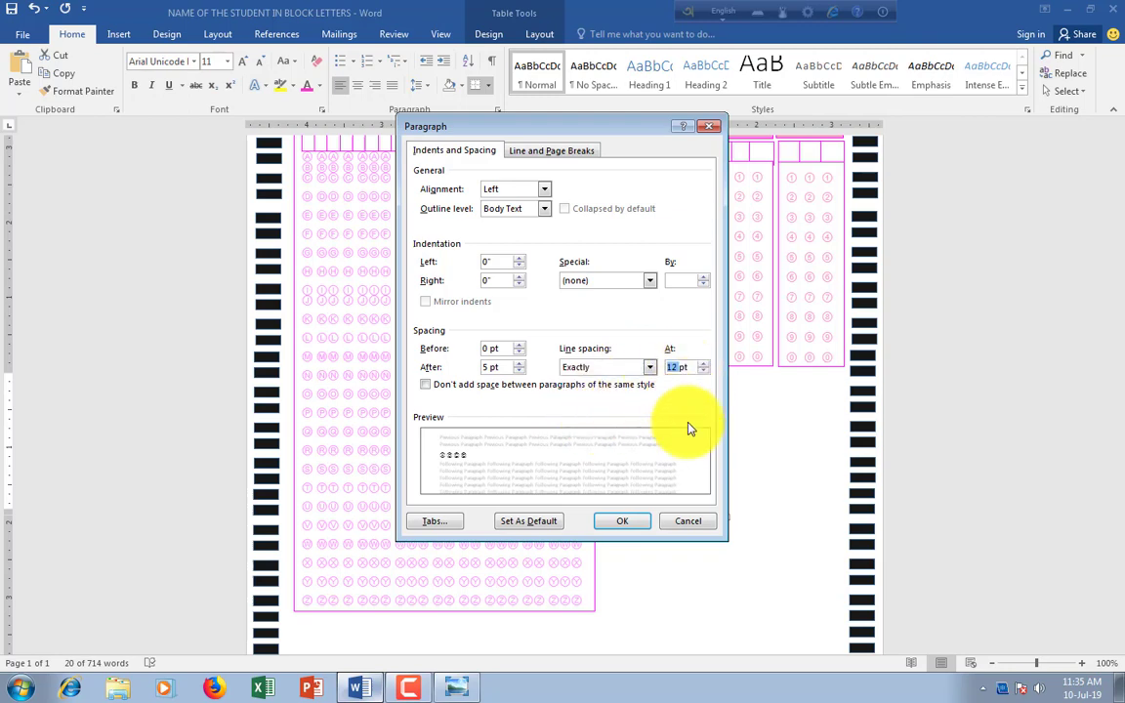
click(703, 363)
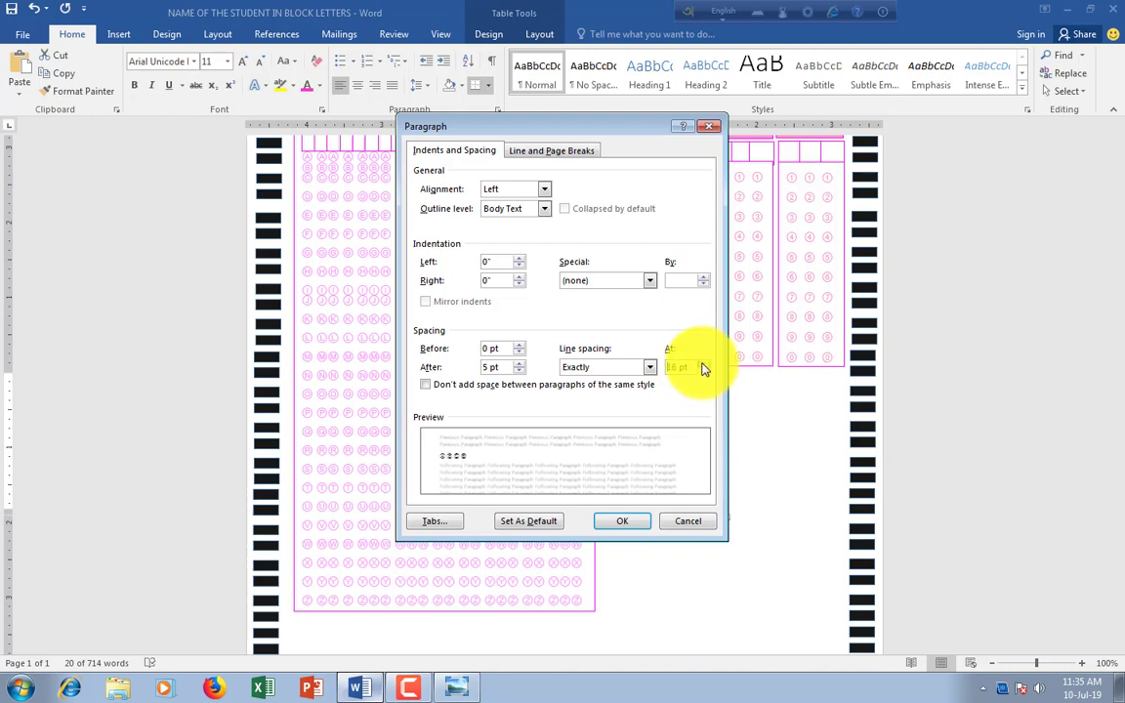
click(703, 363)
click(704, 364)
click(704, 363)
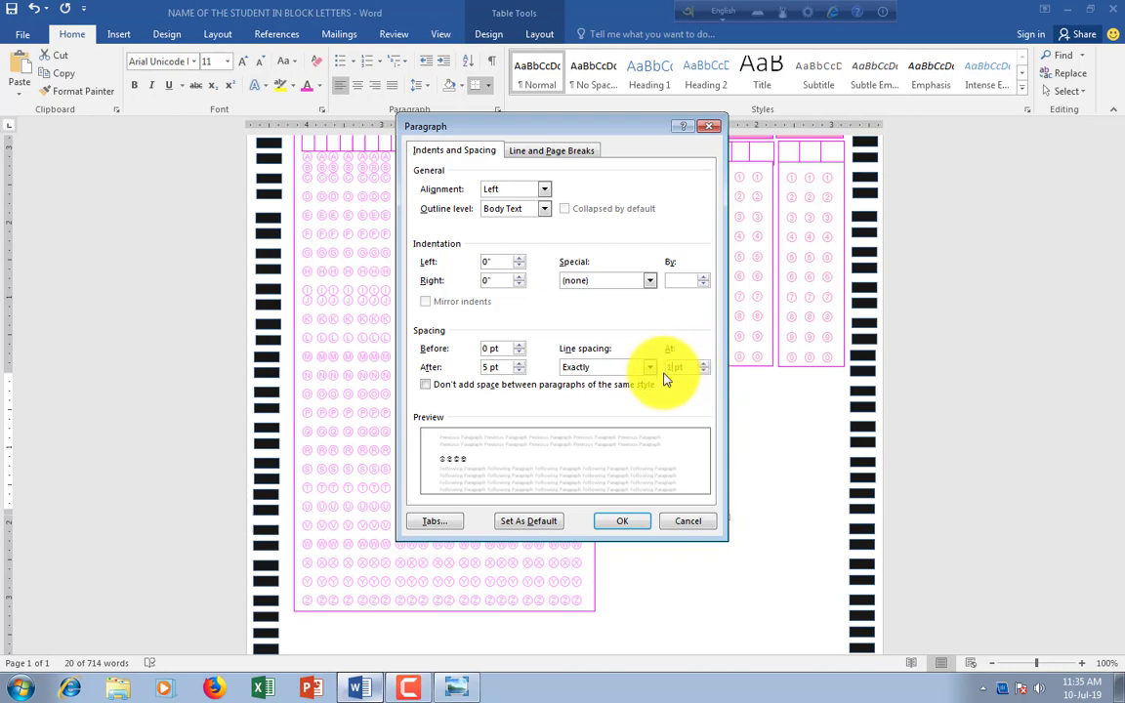
click(619, 522)
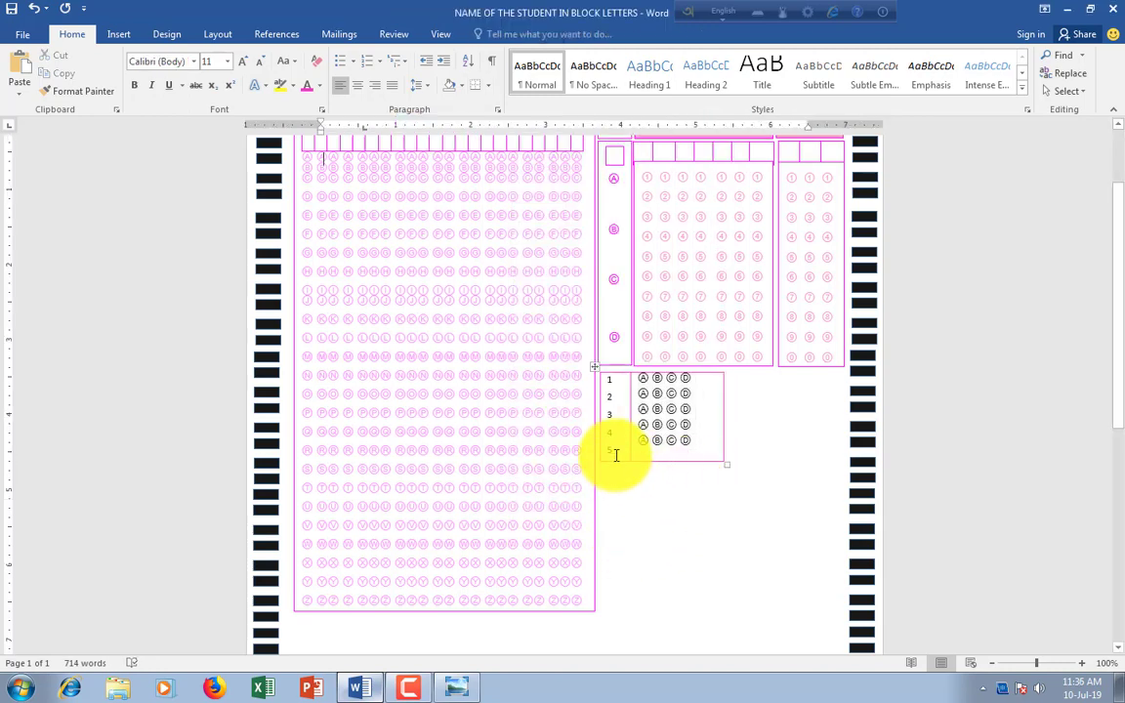
Set the numbers 1–5 to exact 10 pt line spacing so they align with the bubbles
drag(617, 455, 606, 383)
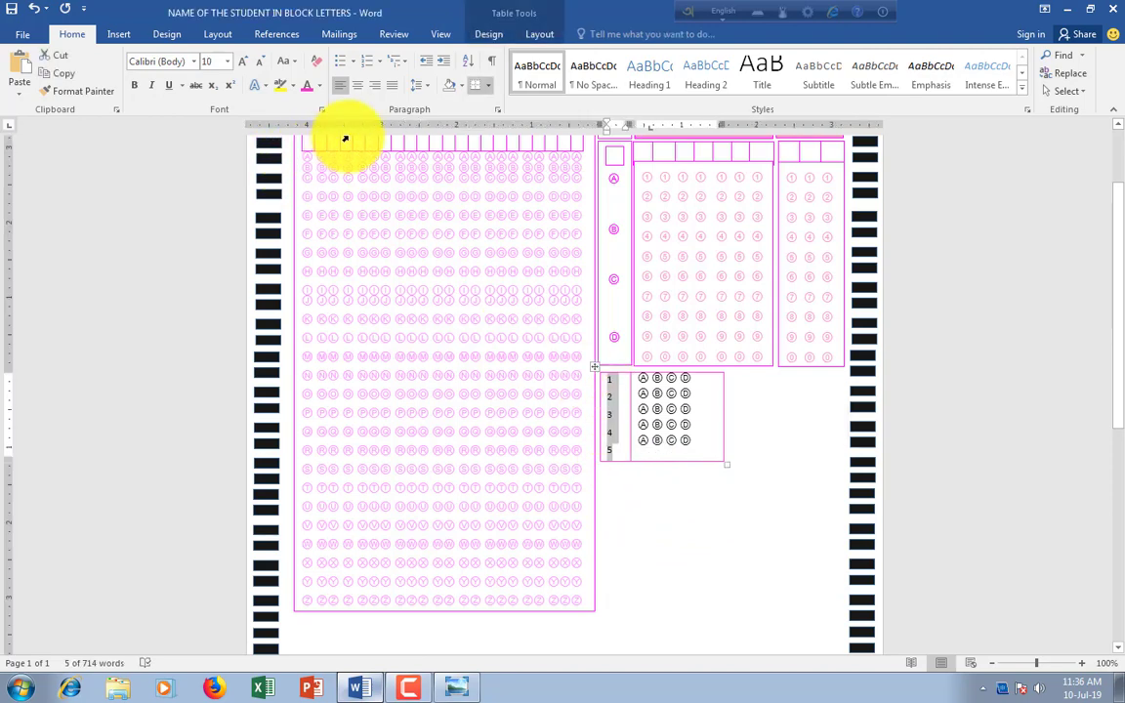
click(424, 86)
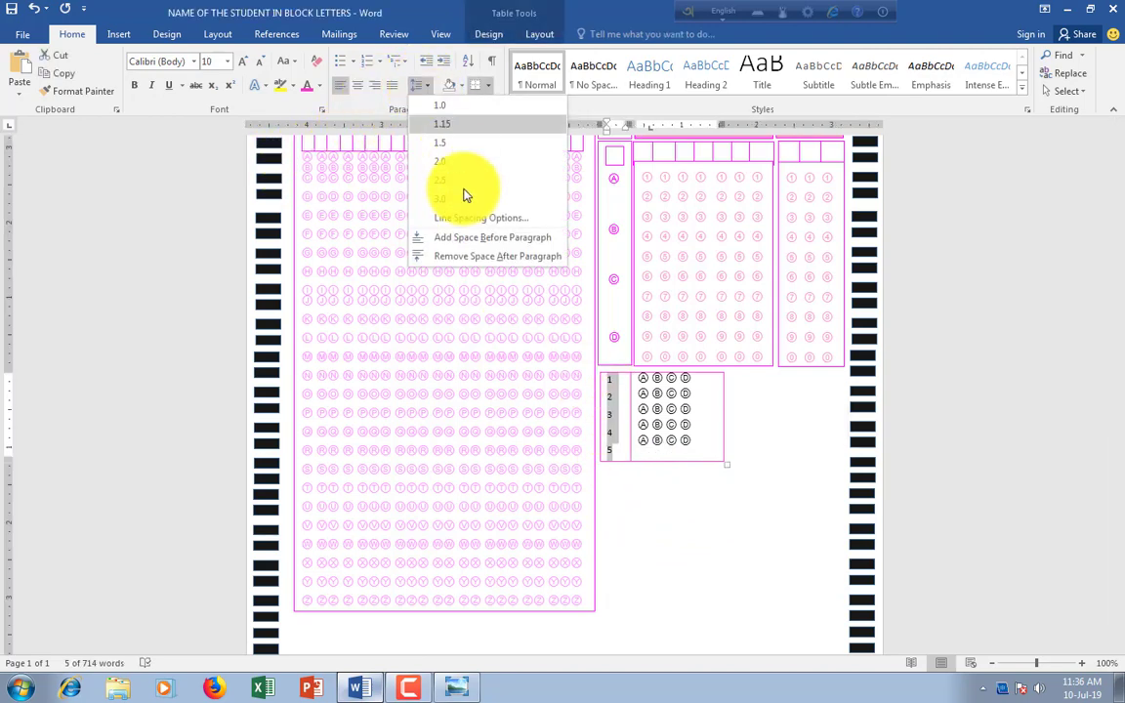
click(455, 221)
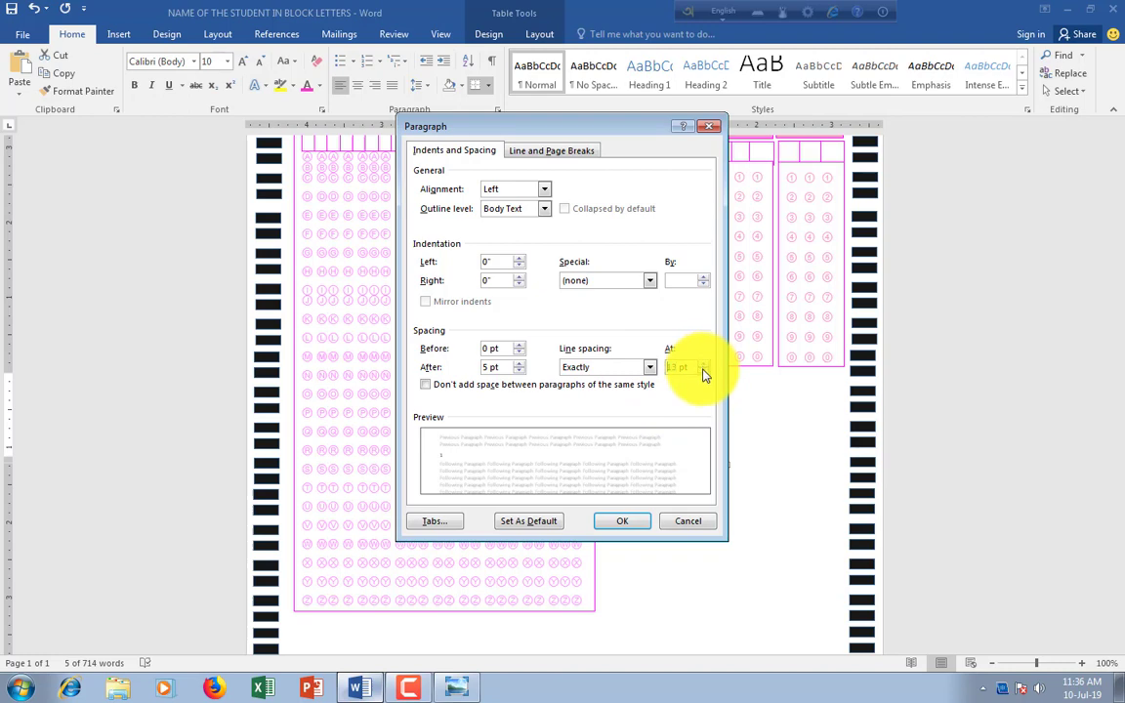
click(703, 362)
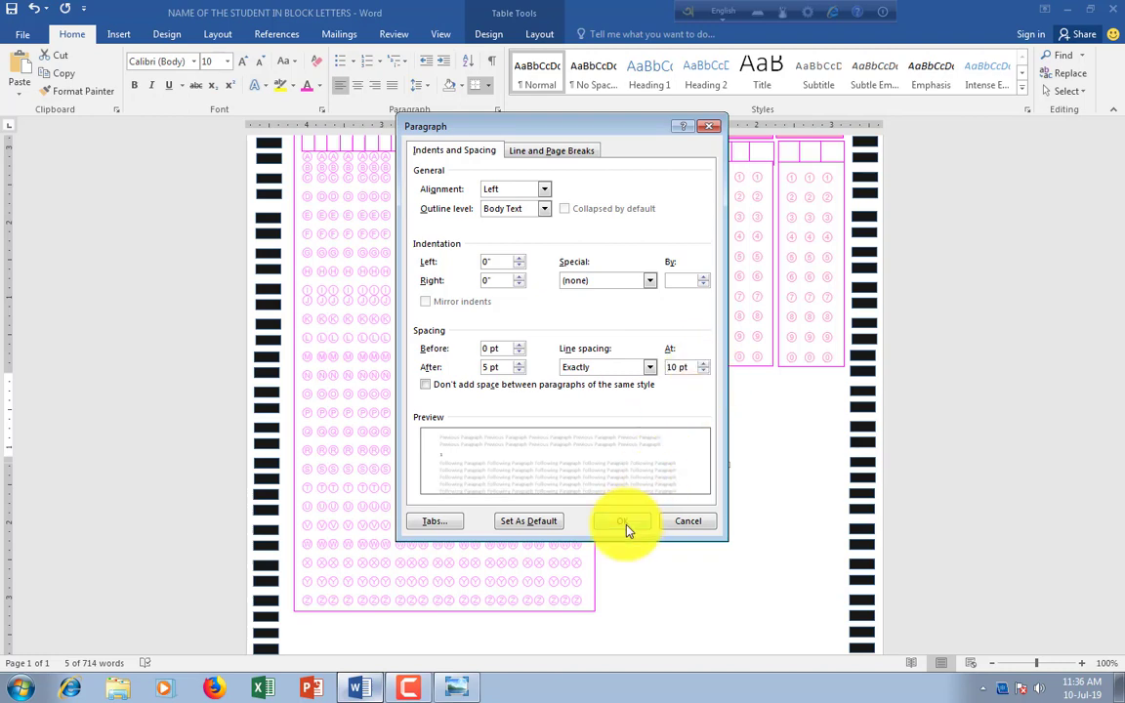
click(622, 520)
click(656, 503)
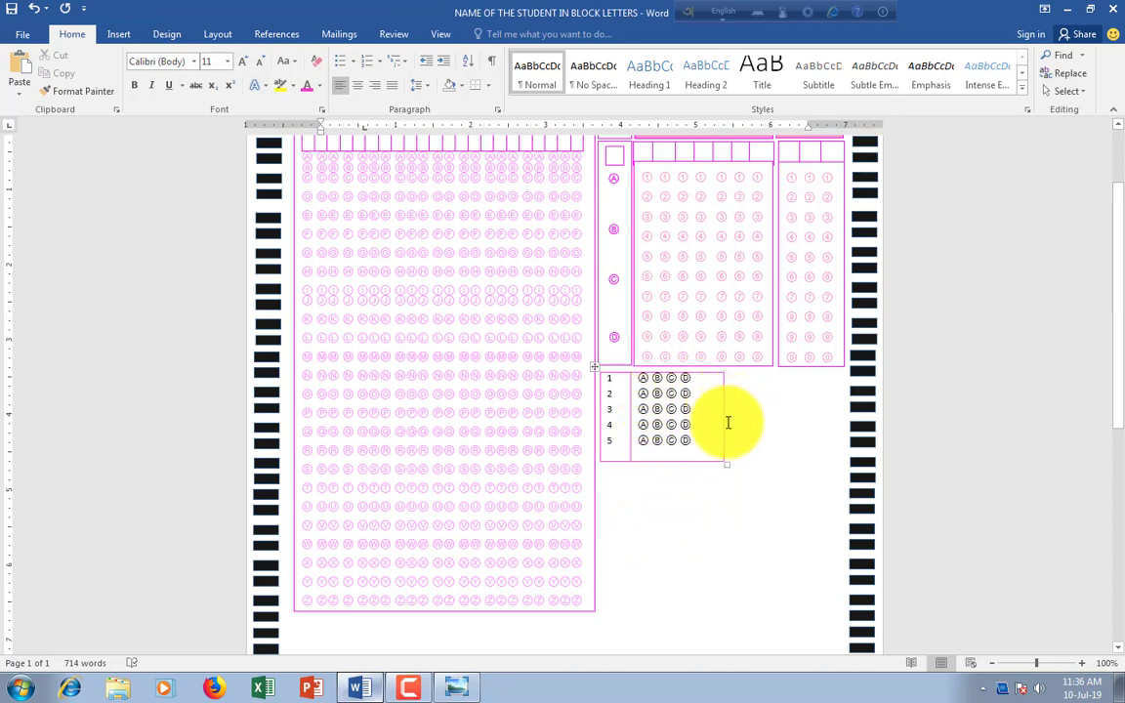
Insert spaces between the Ⓐ Ⓑ Ⓒ Ⓓ bubbles in rows 1–5, removing the extra space in row 5
click(670, 439)
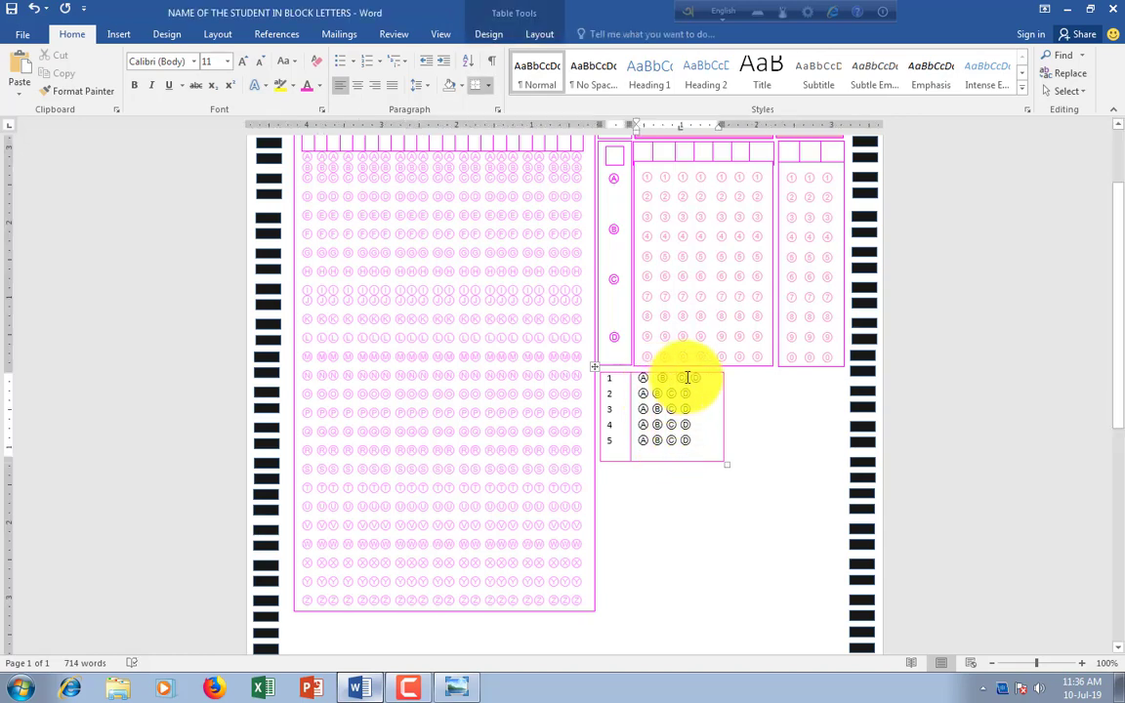
click(687, 377)
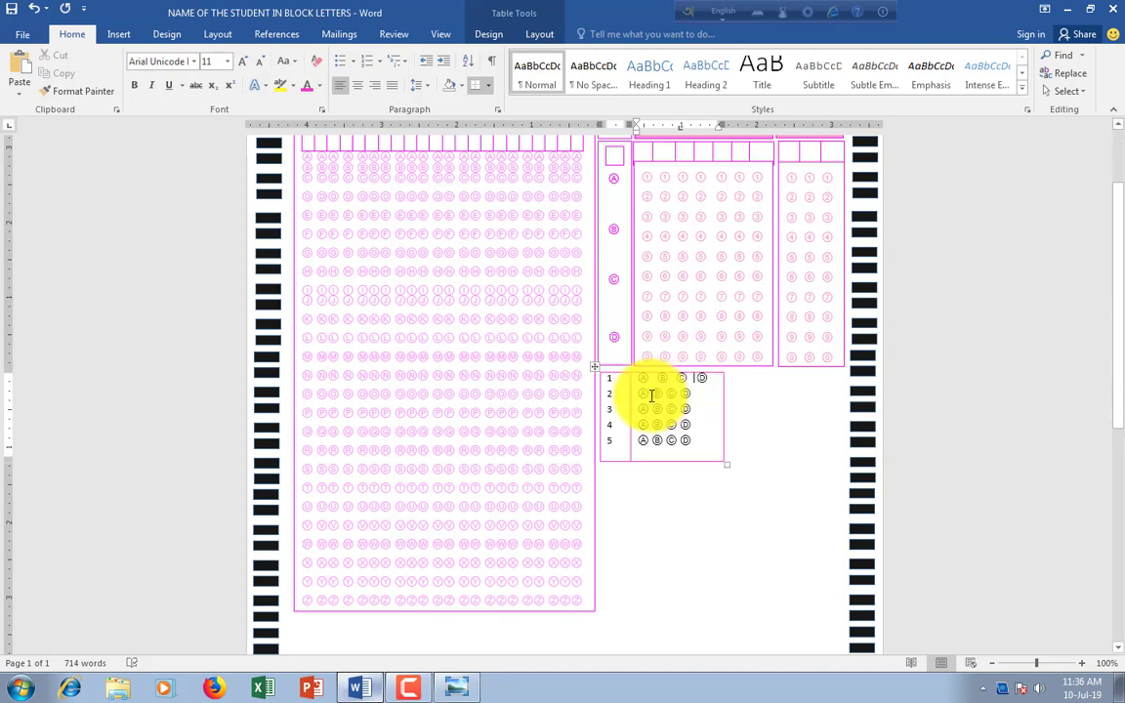
click(660, 394)
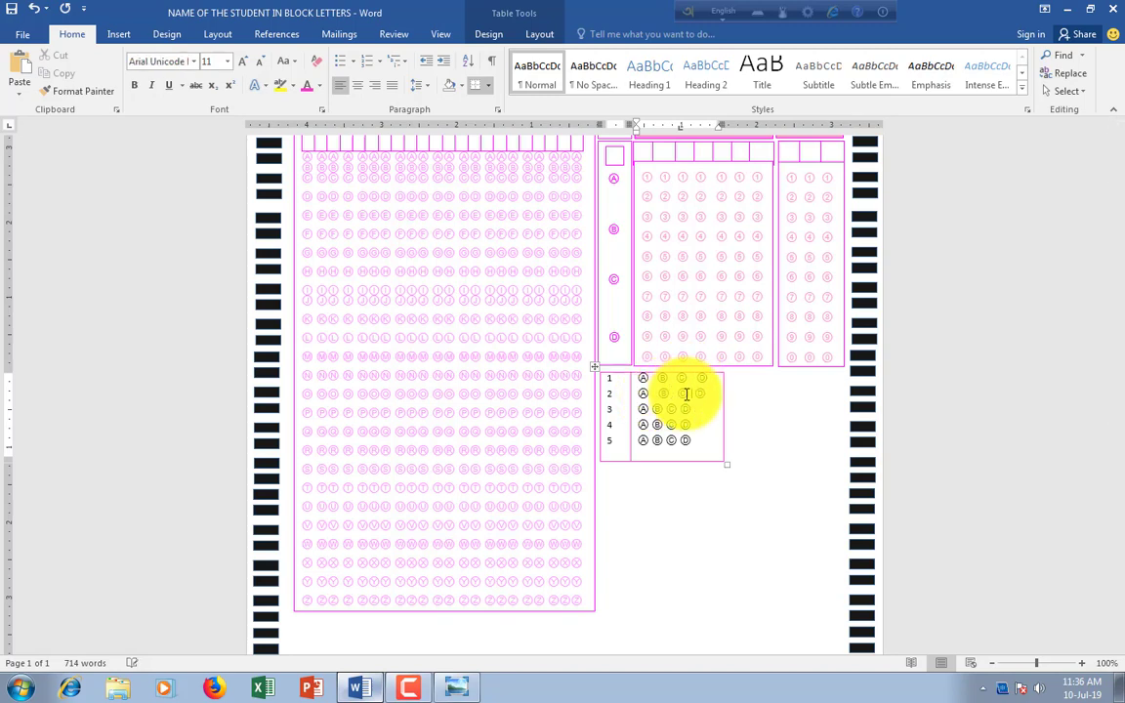
click(655, 413)
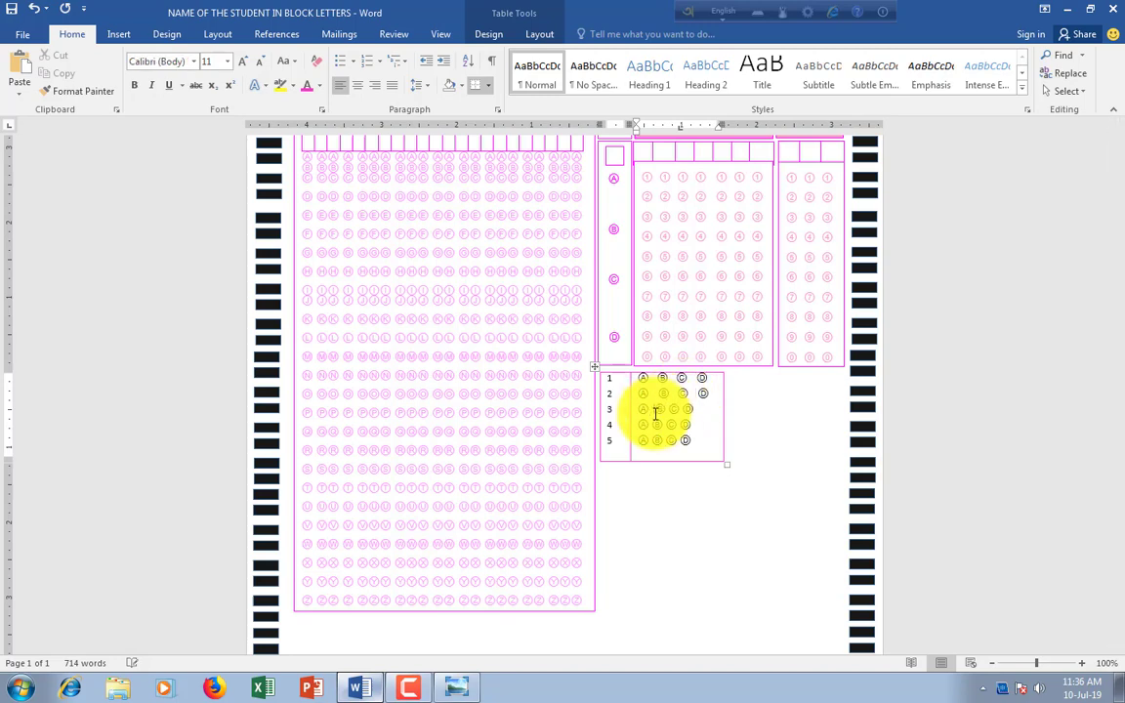
click(673, 418)
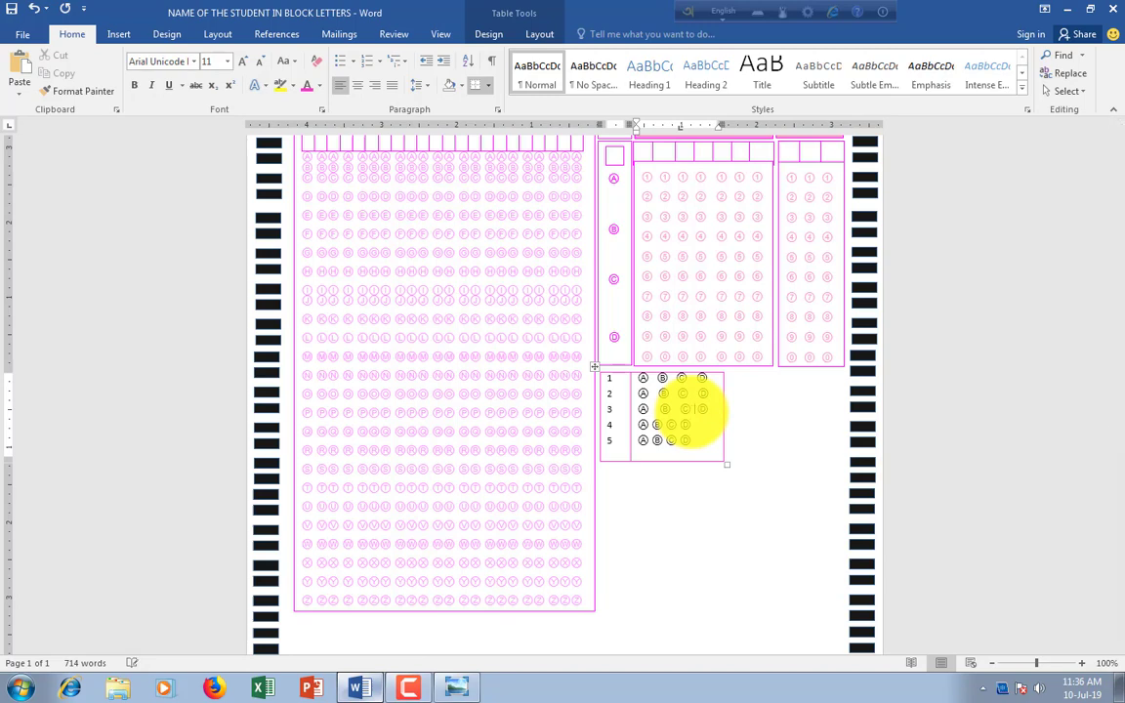
click(651, 426)
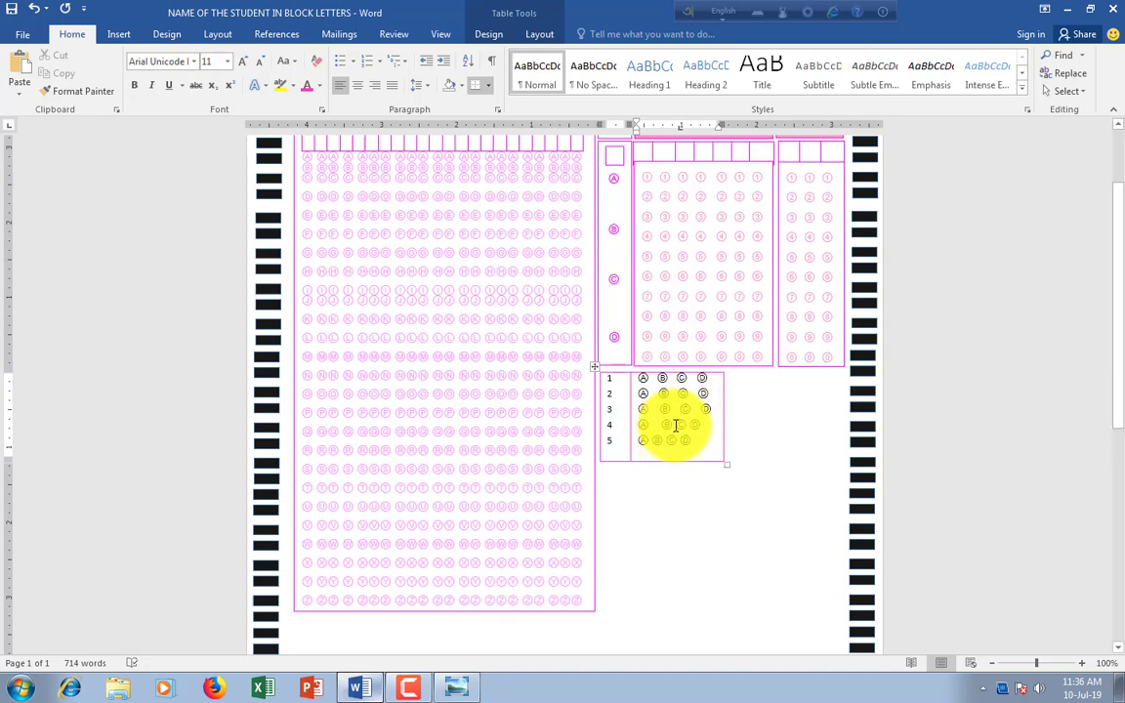
click(674, 427)
click(694, 427)
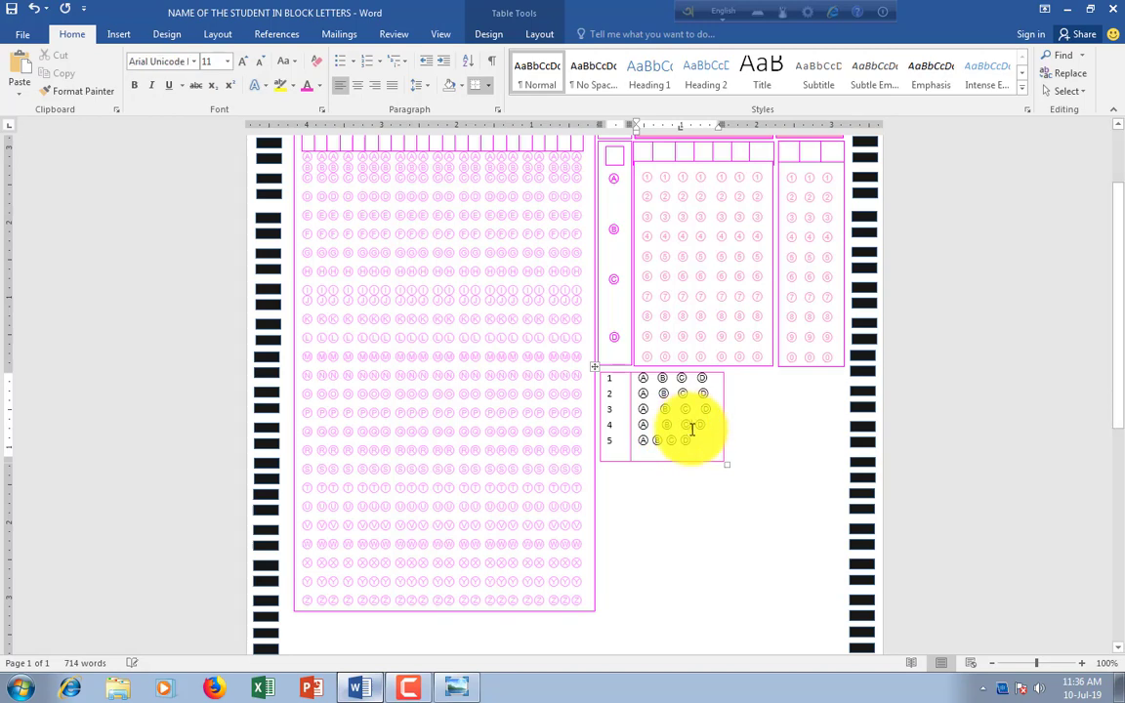
click(654, 441)
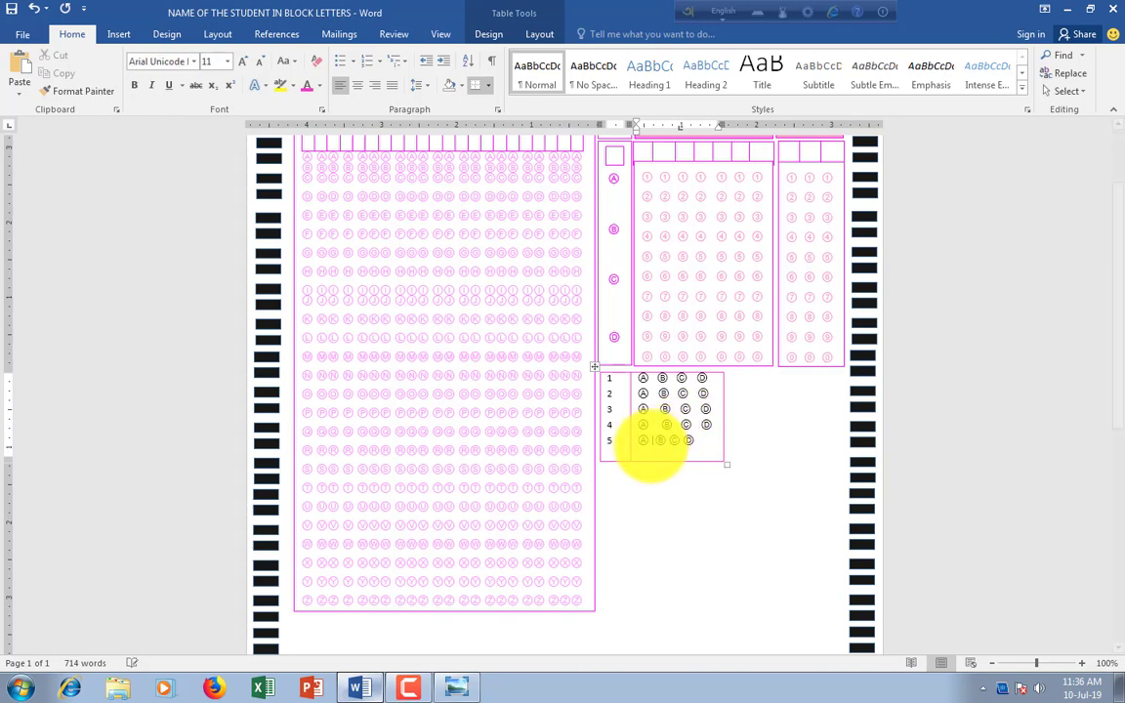
click(678, 442)
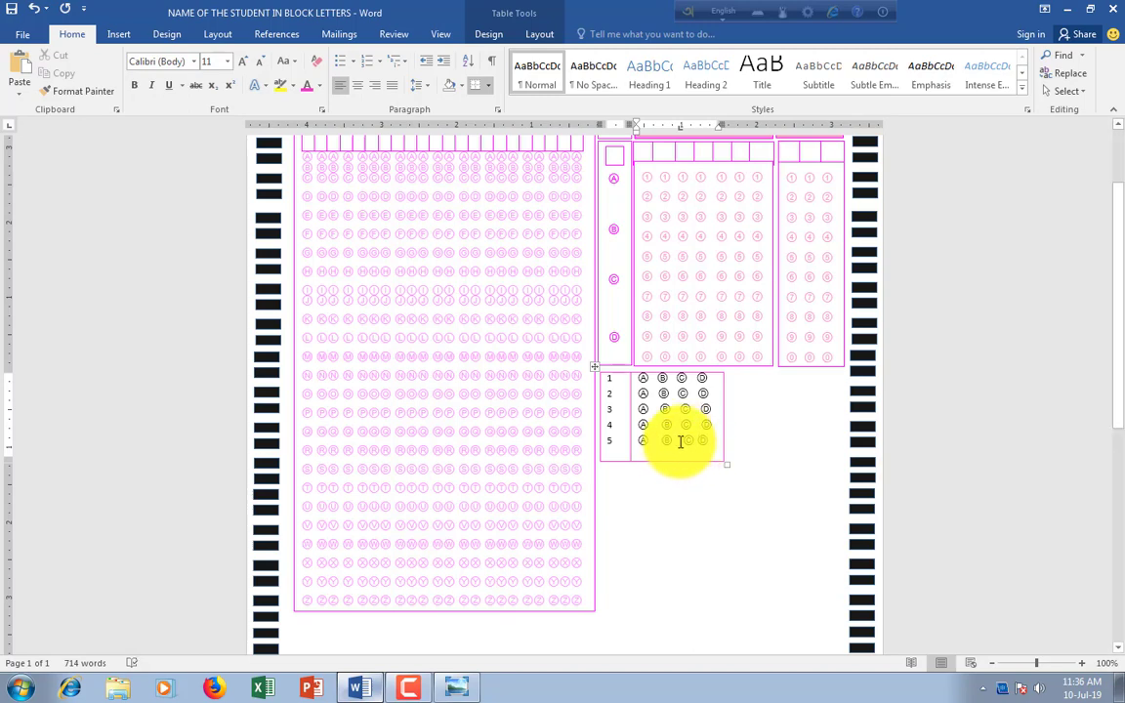
key(BackSpace)
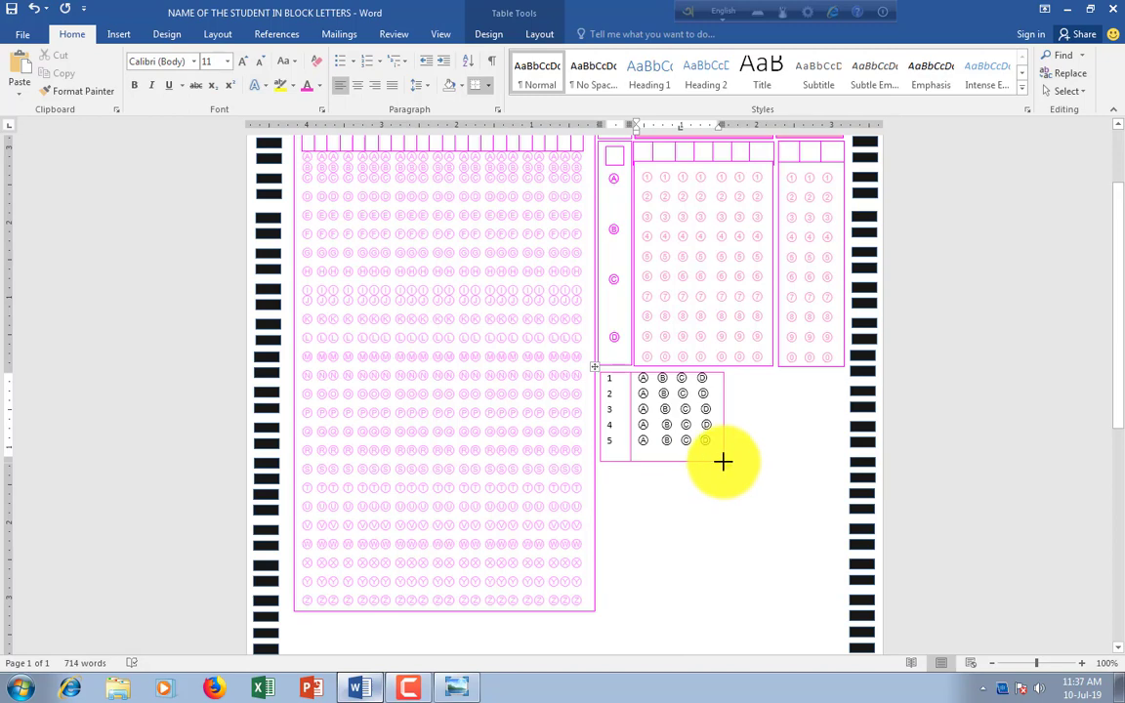
Shrink the answer table to fit, then place copies of it to the right and further down
drag(723, 462, 721, 454)
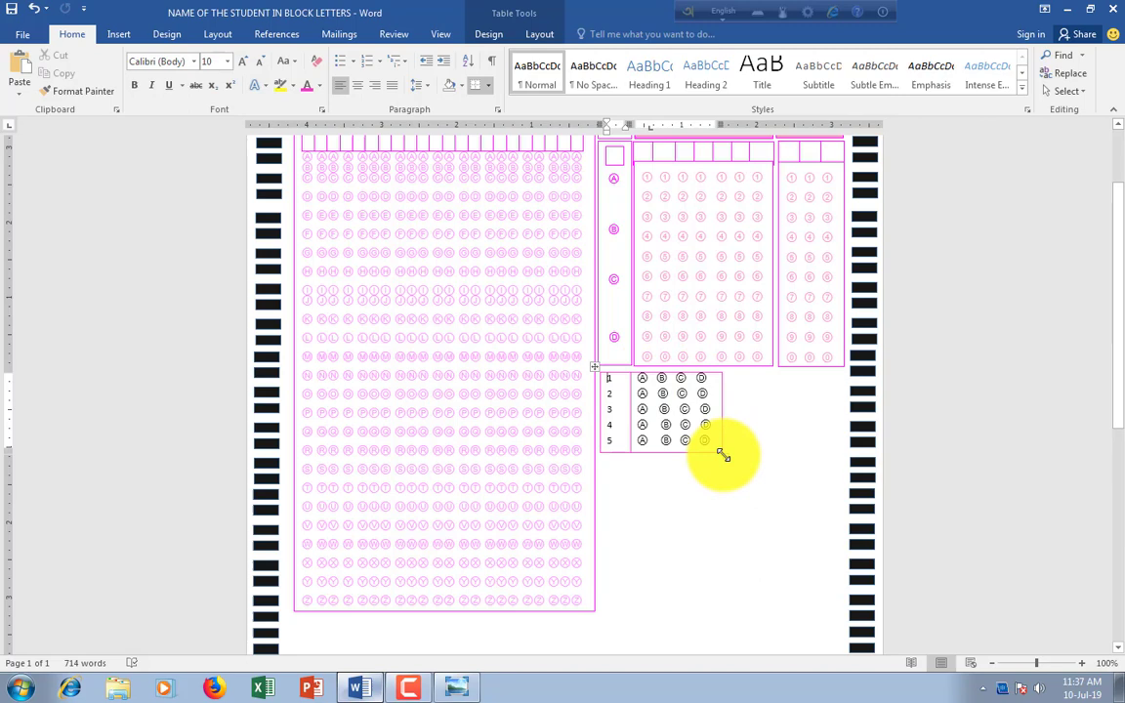
drag(723, 456, 728, 463)
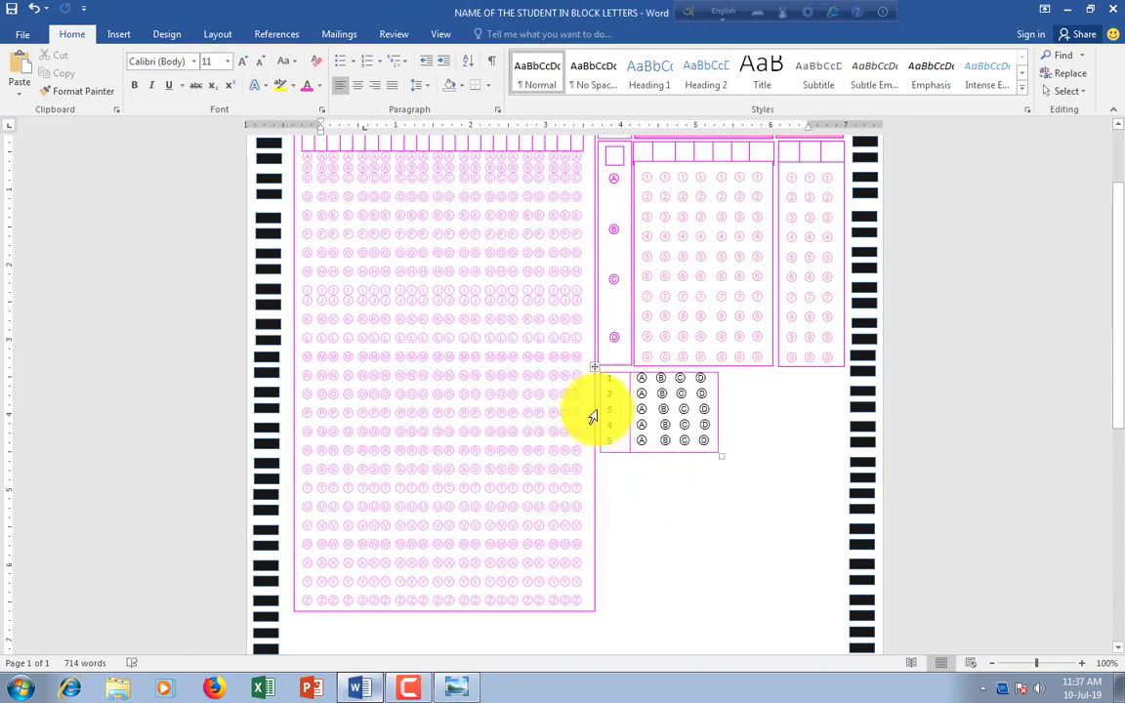
mouse_move(595, 370)
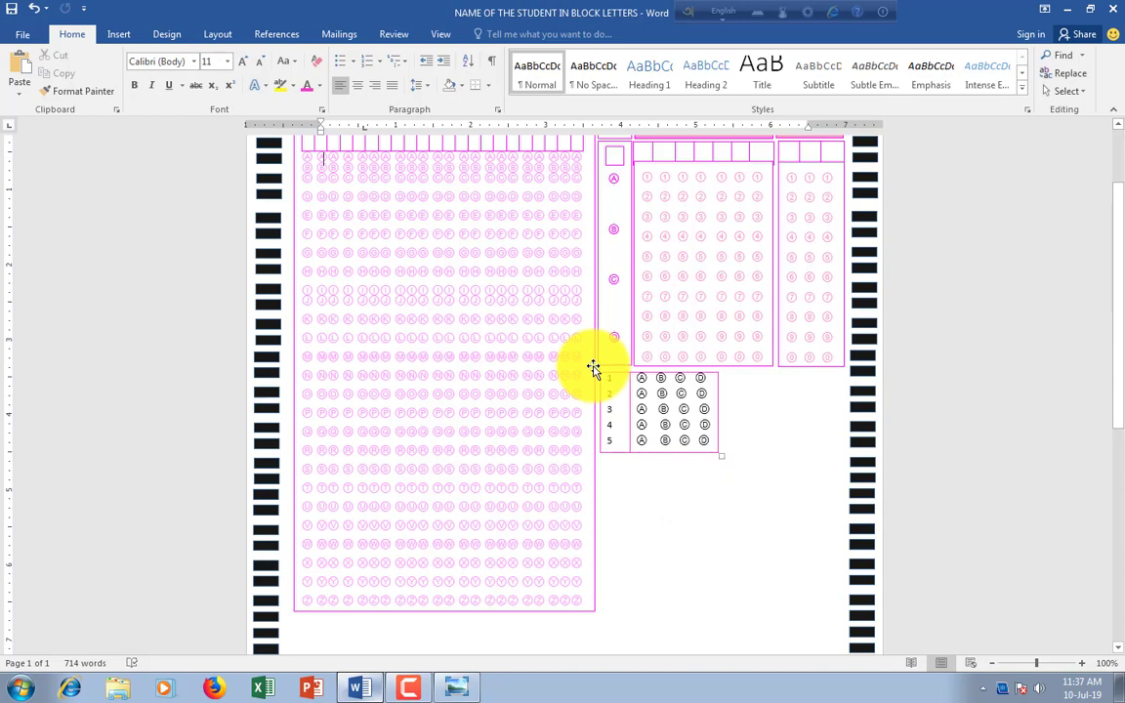
mouse_move(593, 368)
mouse_down()
mouse_move(726, 369)
mouse_move(602, 458)
mouse_move(730, 460)
mouse_up()
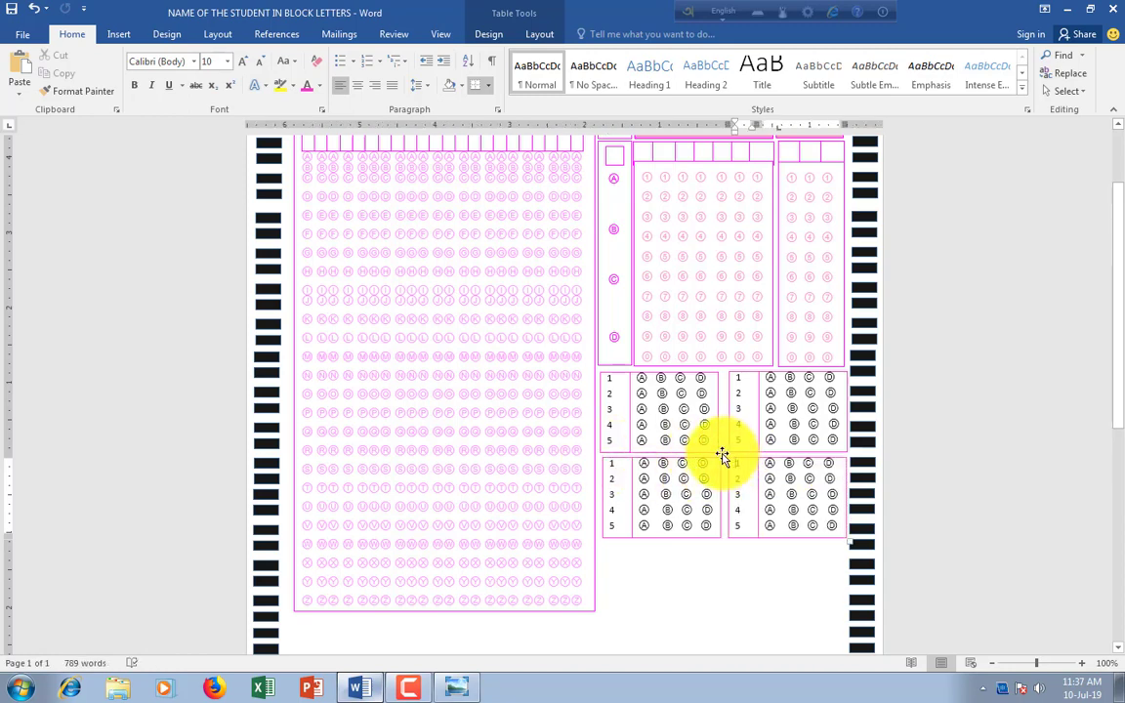
mouse_move(723, 457)
mouse_down()
mouse_move(595, 544)
mouse_move(728, 545)
mouse_up()
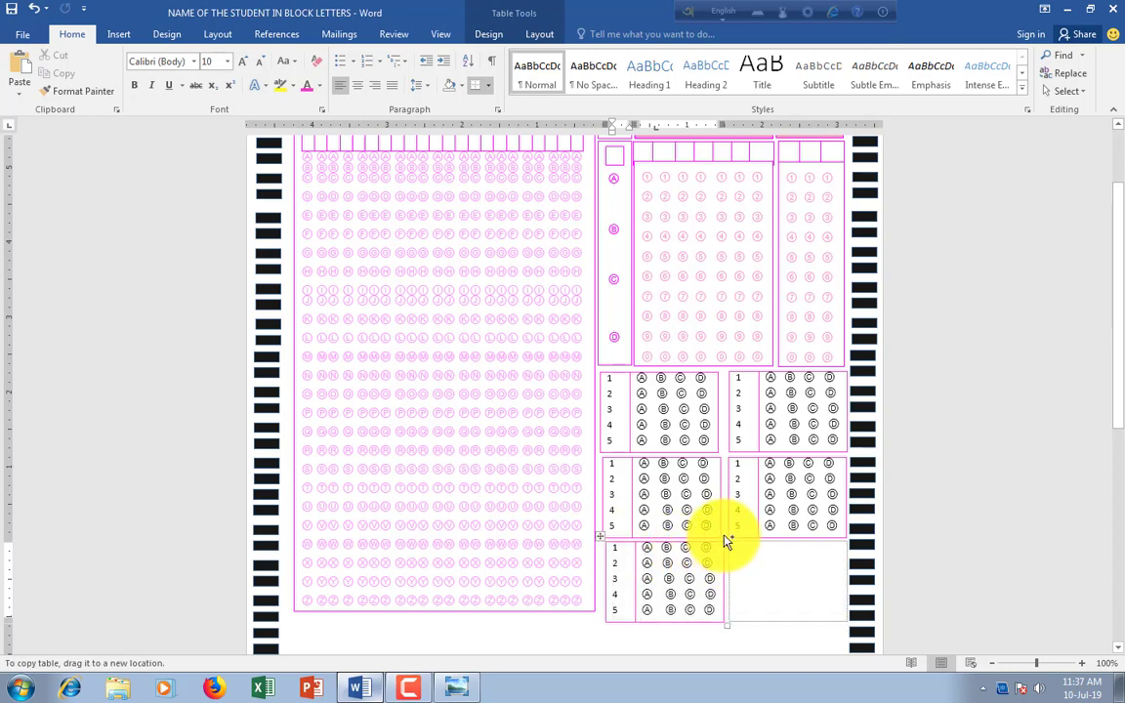
drag(728, 545, 725, 541)
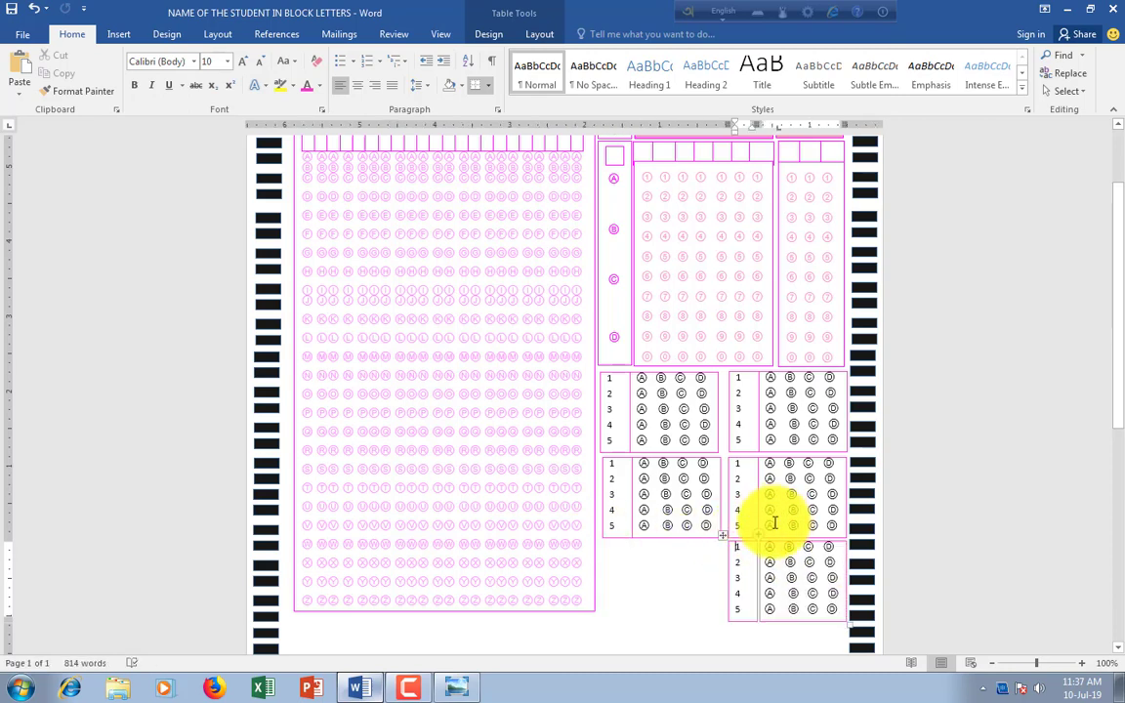
Undo the misplaced copy and copy the lower answer table into the empty bottom-right slot
key(ctrl+z)
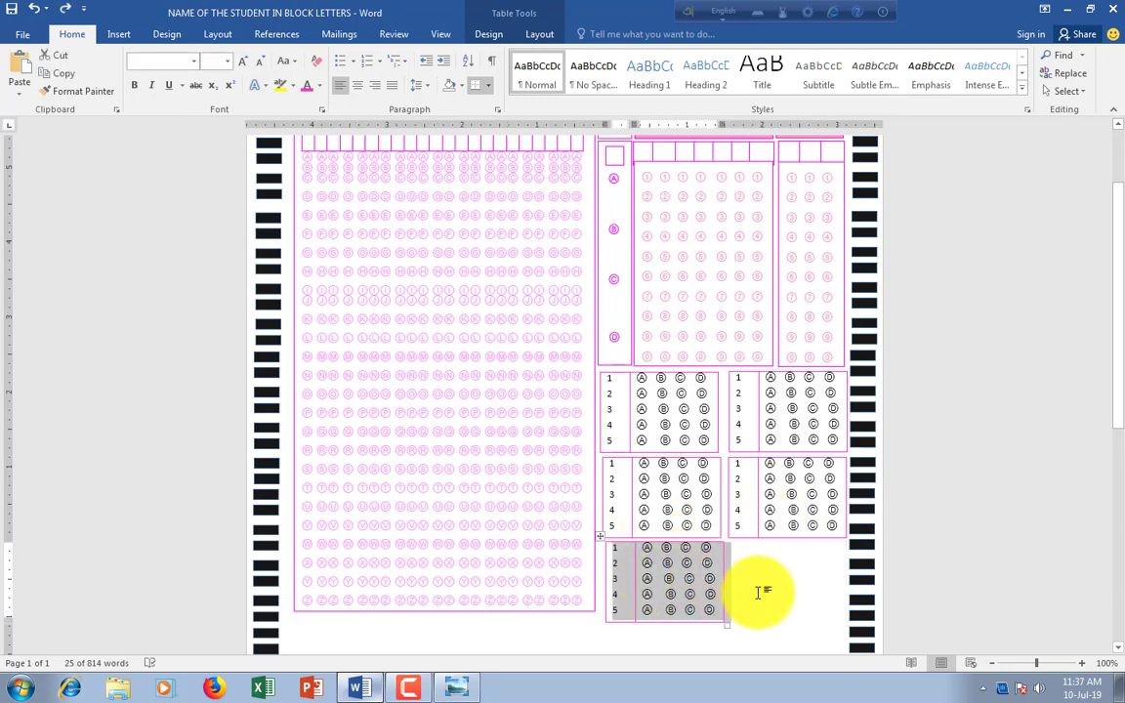
click(761, 590)
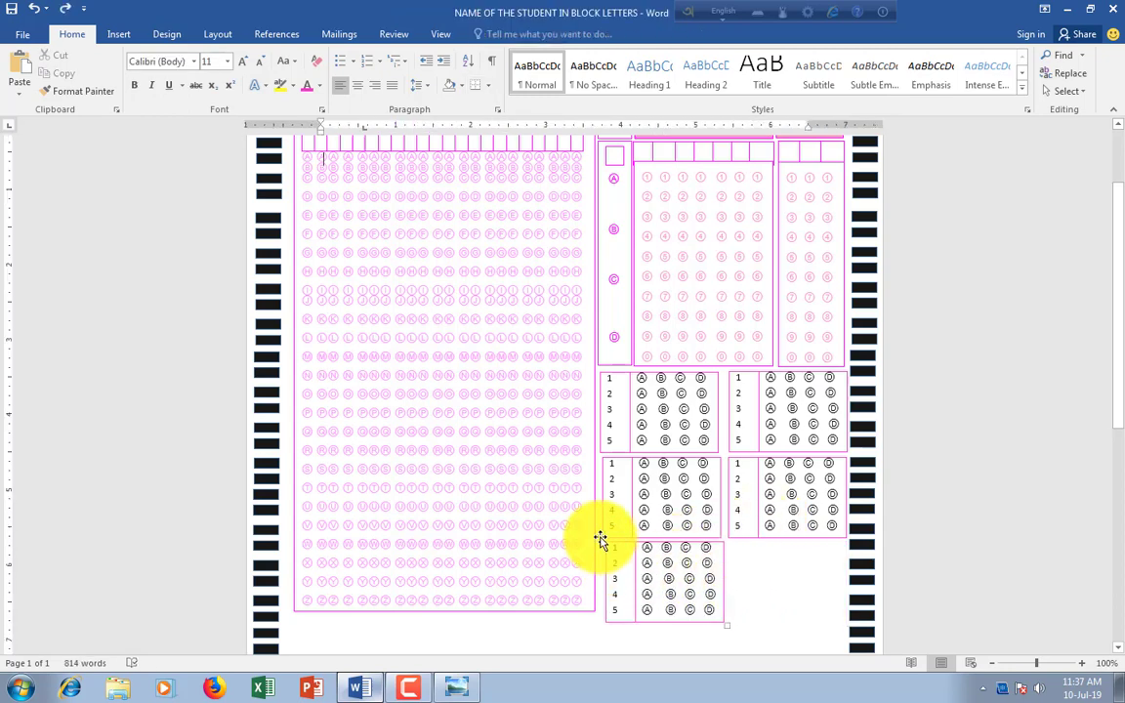
drag(599, 539, 728, 544)
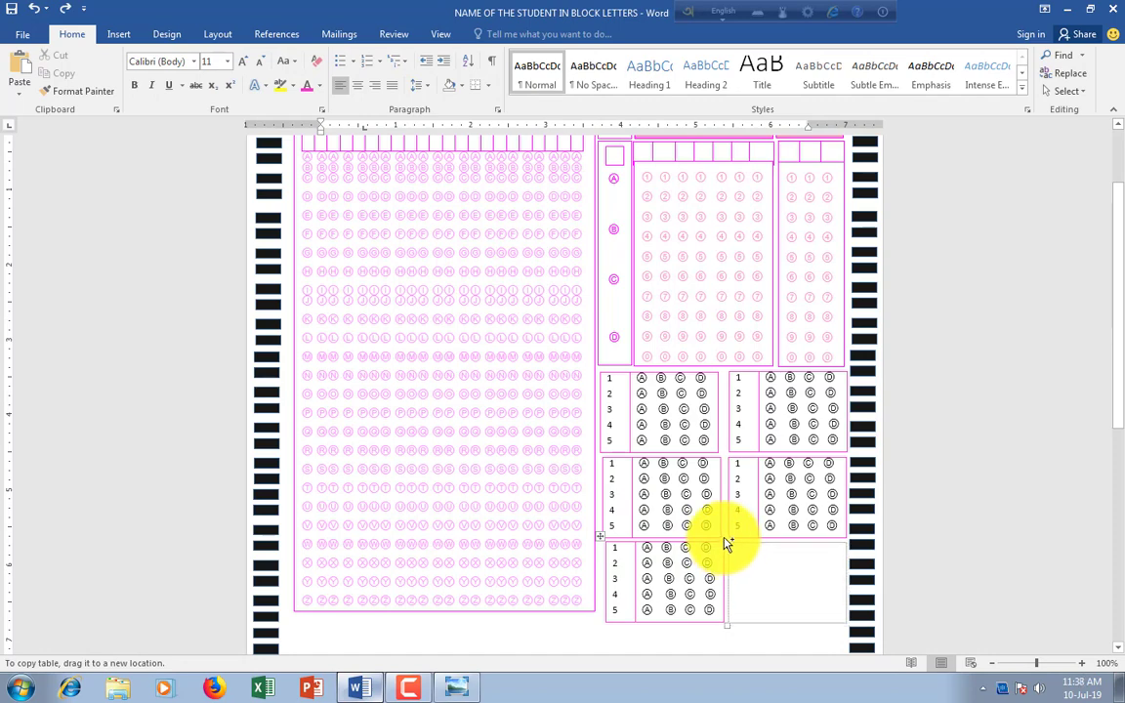
drag(728, 544, 604, 544)
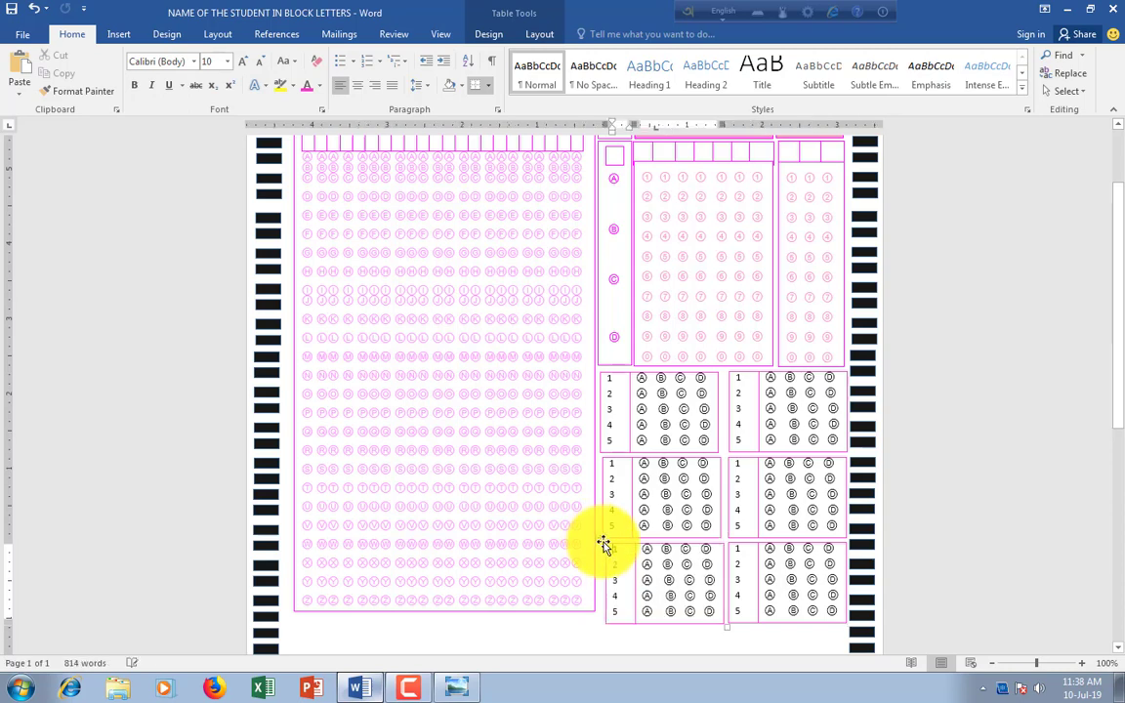
click(679, 632)
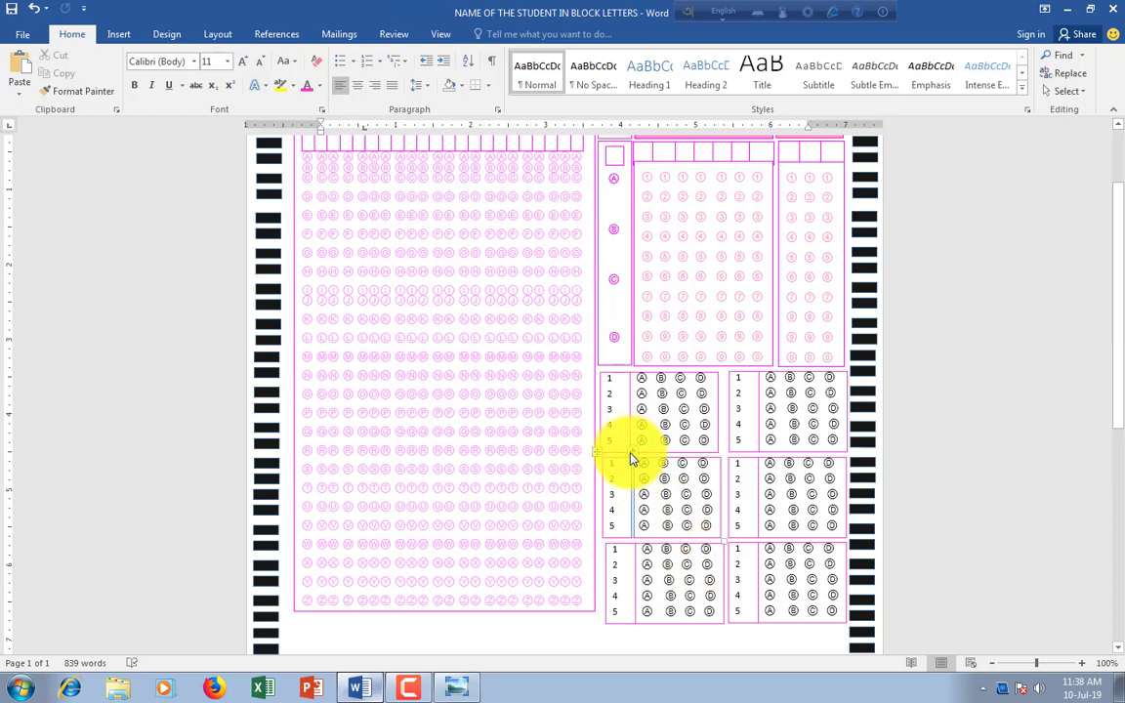
Renumber the top-right table's first three questions to 6, 7 and 8
scroll(644, 449, down, 3)
scroll(650, 441, up, 3)
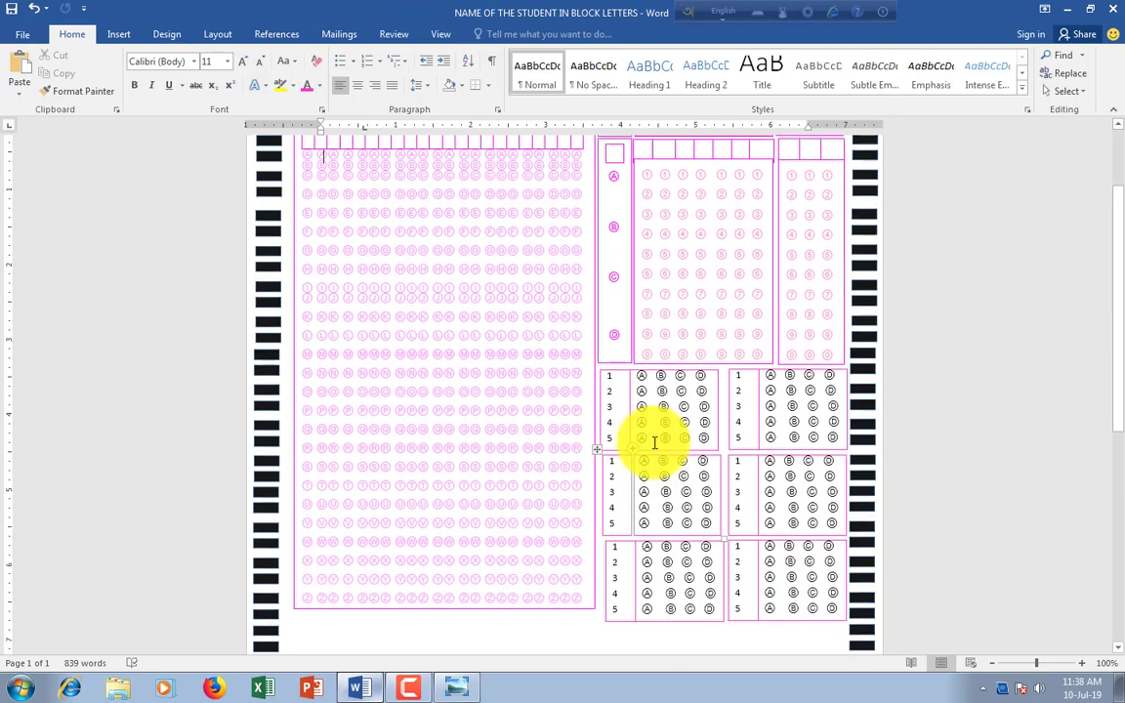
double_click(606, 379)
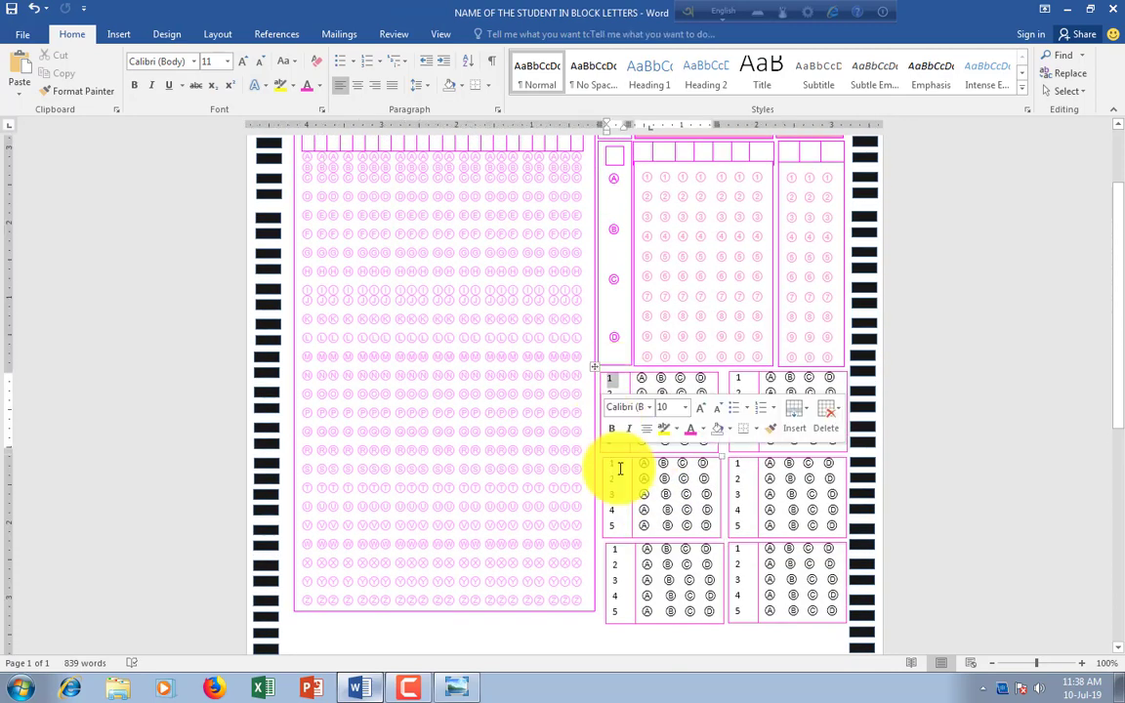
double_click(739, 379)
text(6)
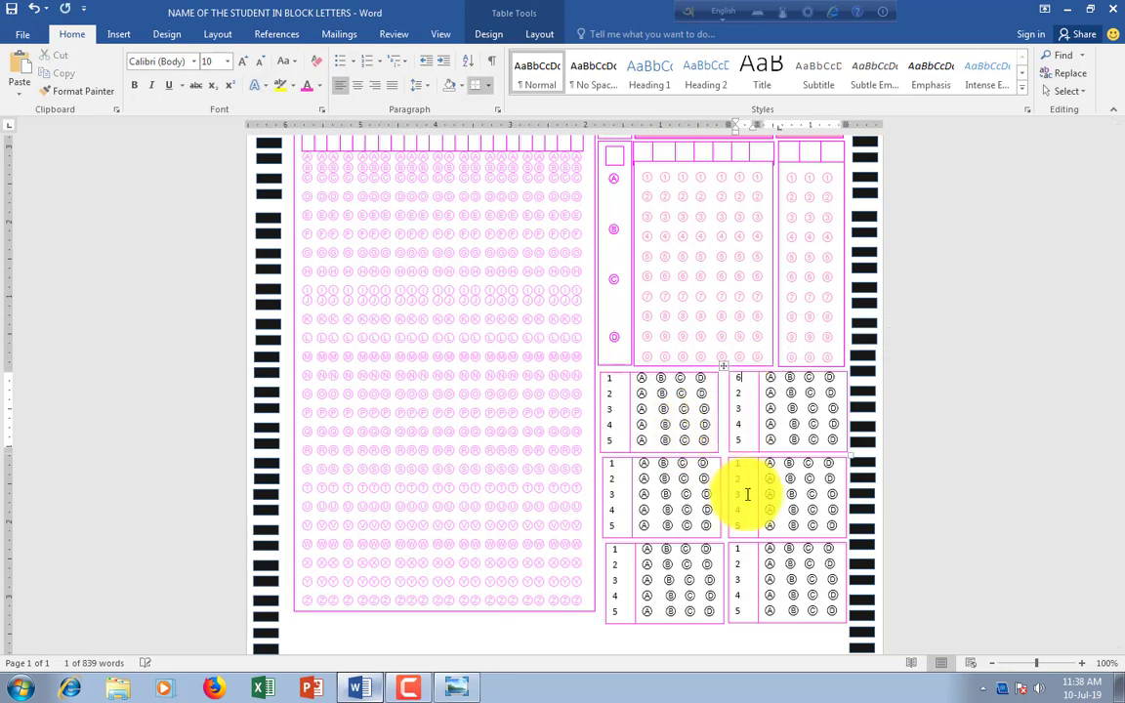
double_click(740, 394)
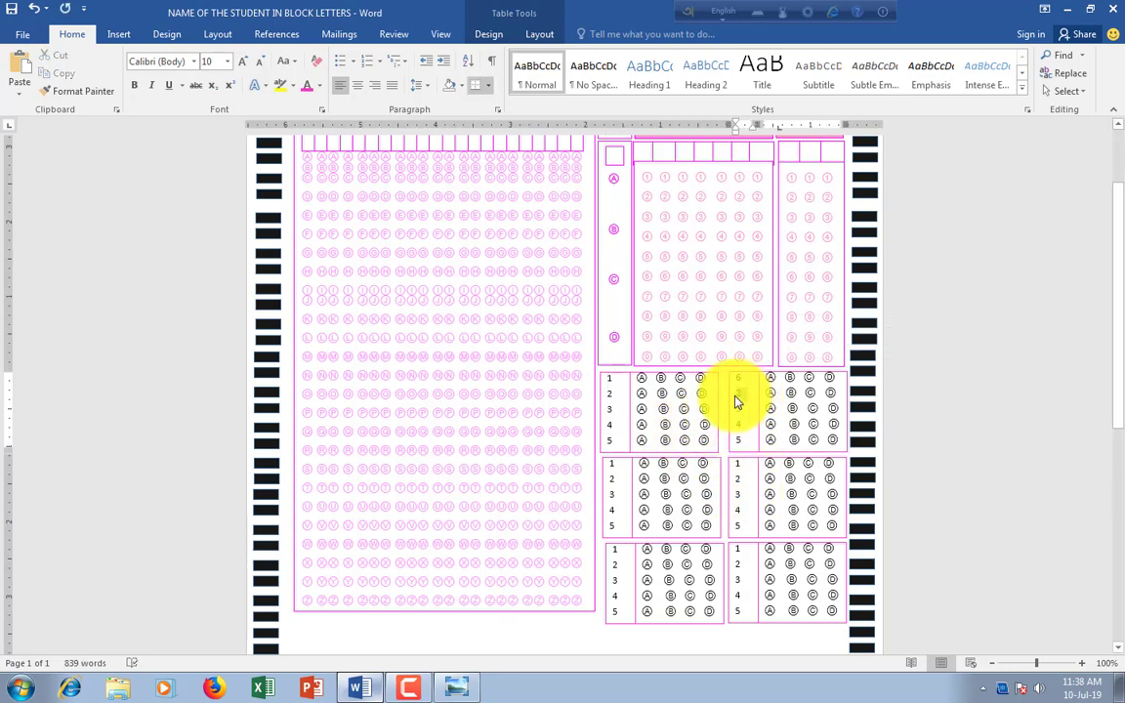
text(7)
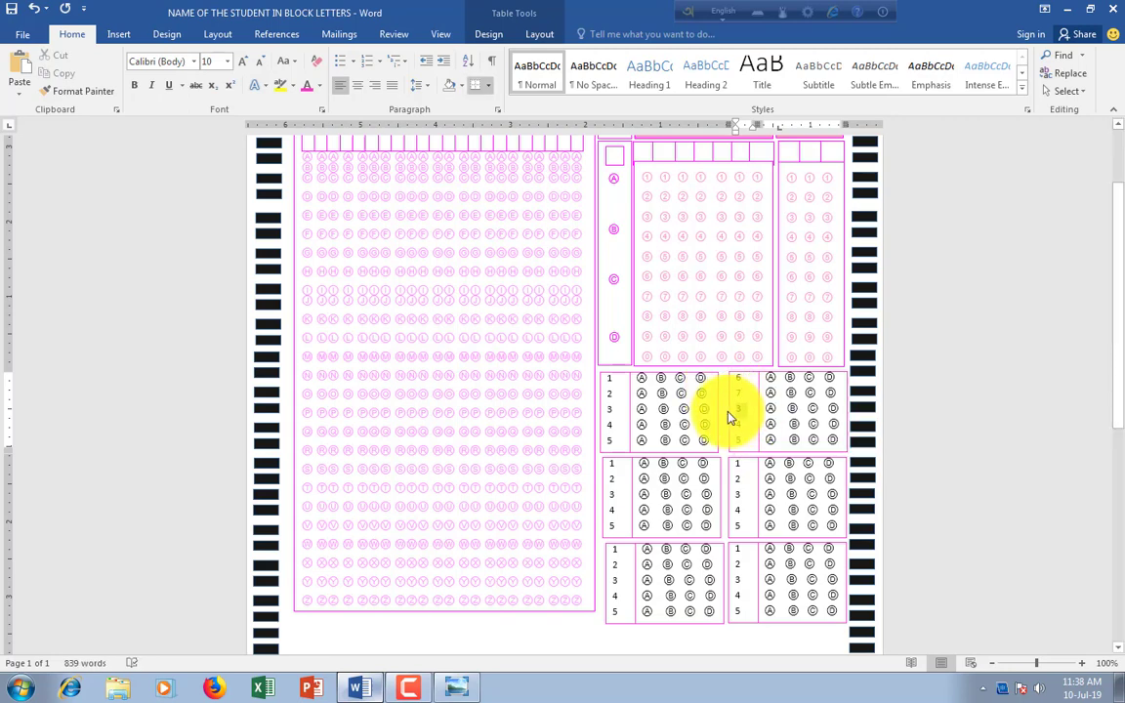
double_click(730, 420)
text(8)
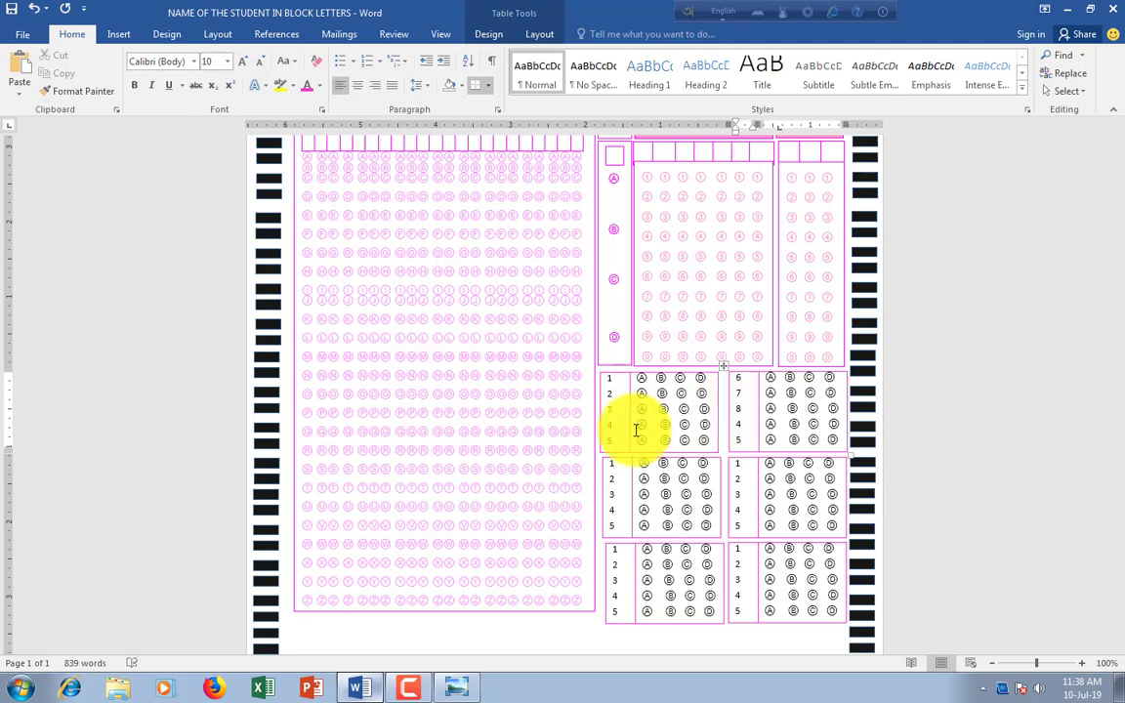
Scroll through the sheet to review the numbering, then bring up the screen recorder's controls
scroll(593, 467, down, 3)
scroll(630, 467, down, 2)
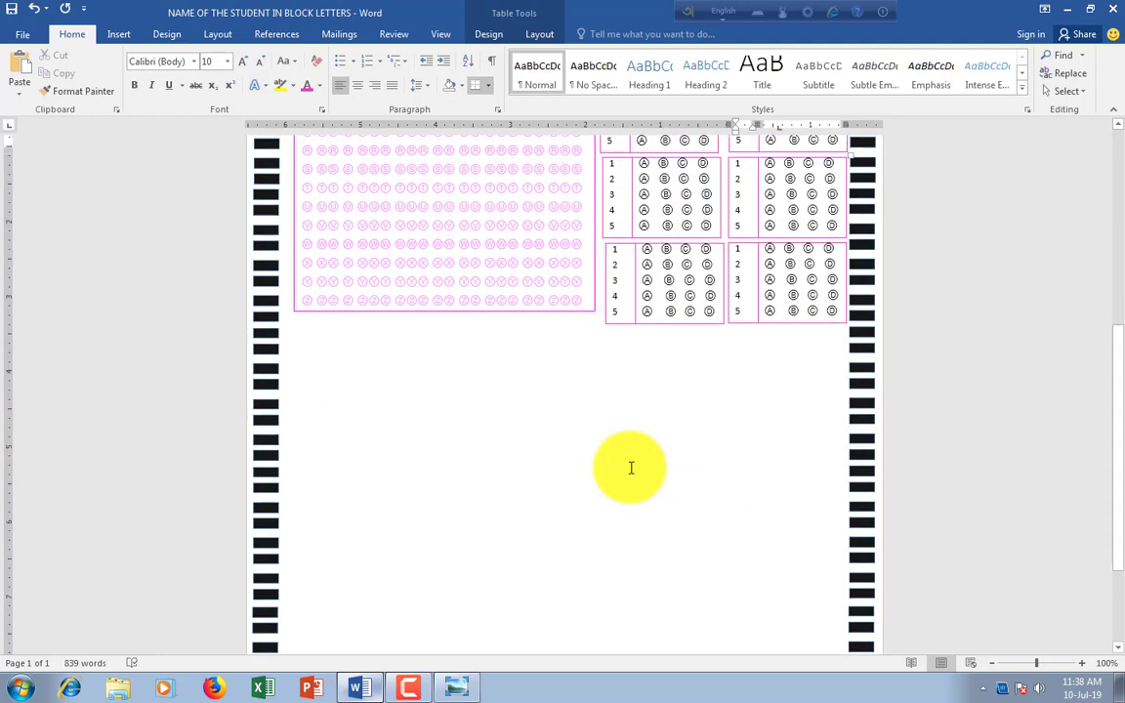
scroll(630, 467, up, 2)
scroll(630, 466, up, 3)
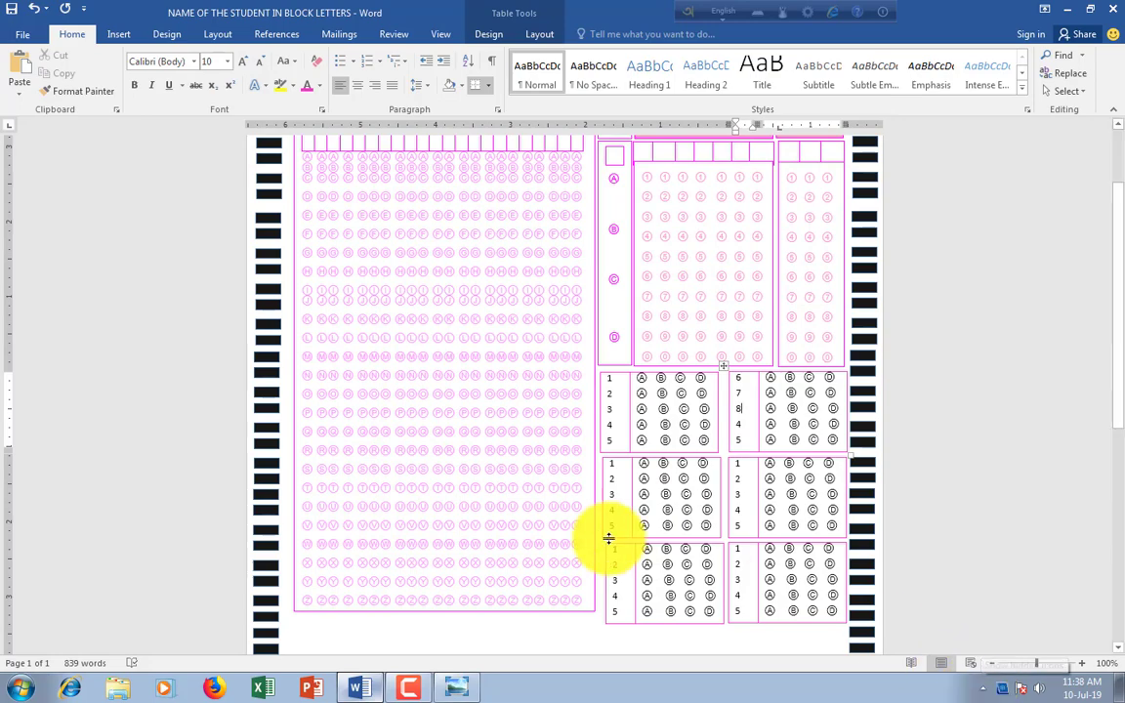
scroll(648, 535, down, 2)
scroll(665, 535, down, 5)
scroll(665, 535, down, 1)
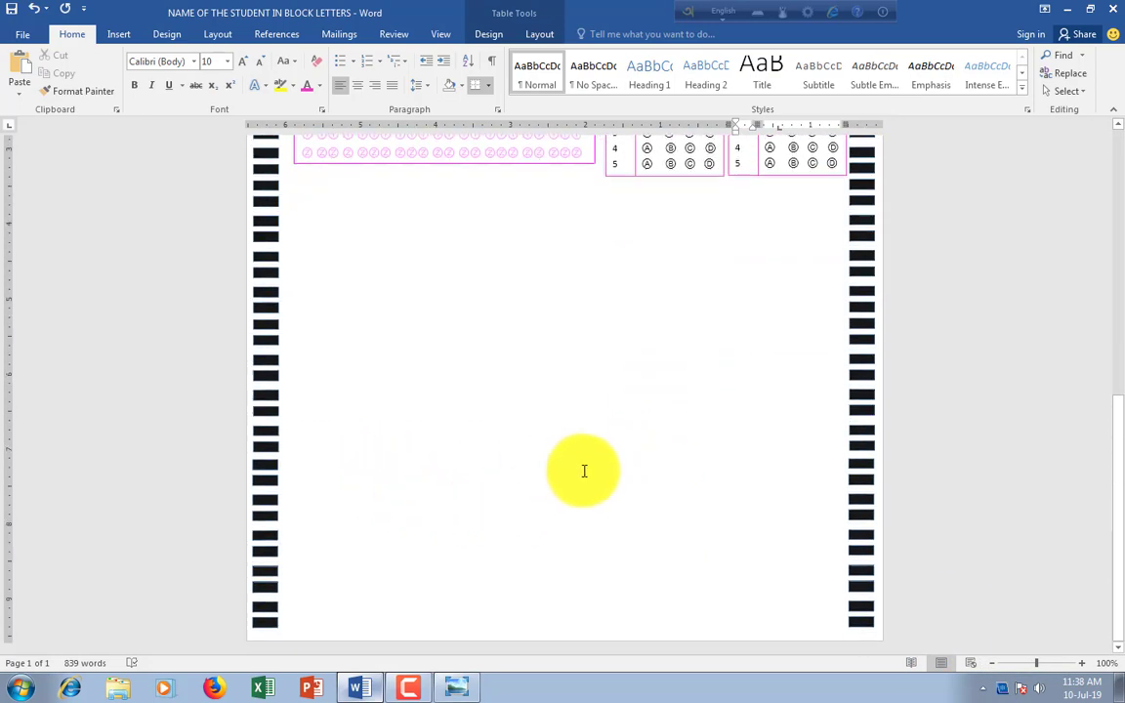
scroll(584, 472, up, 2)
scroll(584, 472, up, 3)
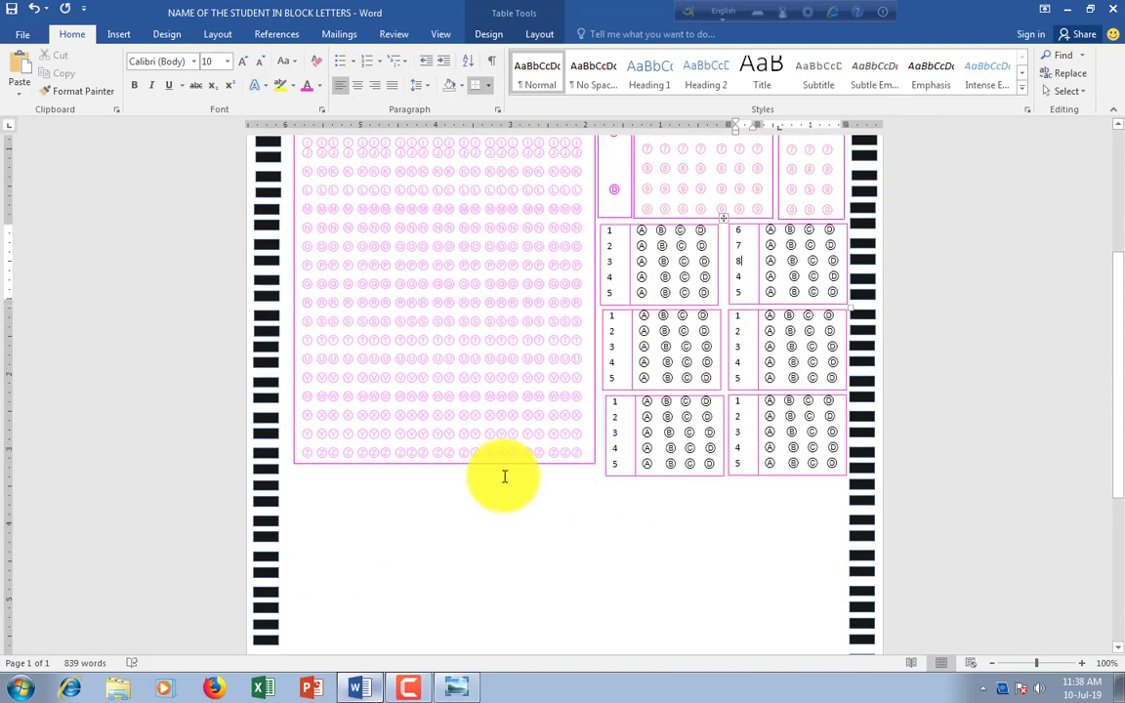
click(979, 690)
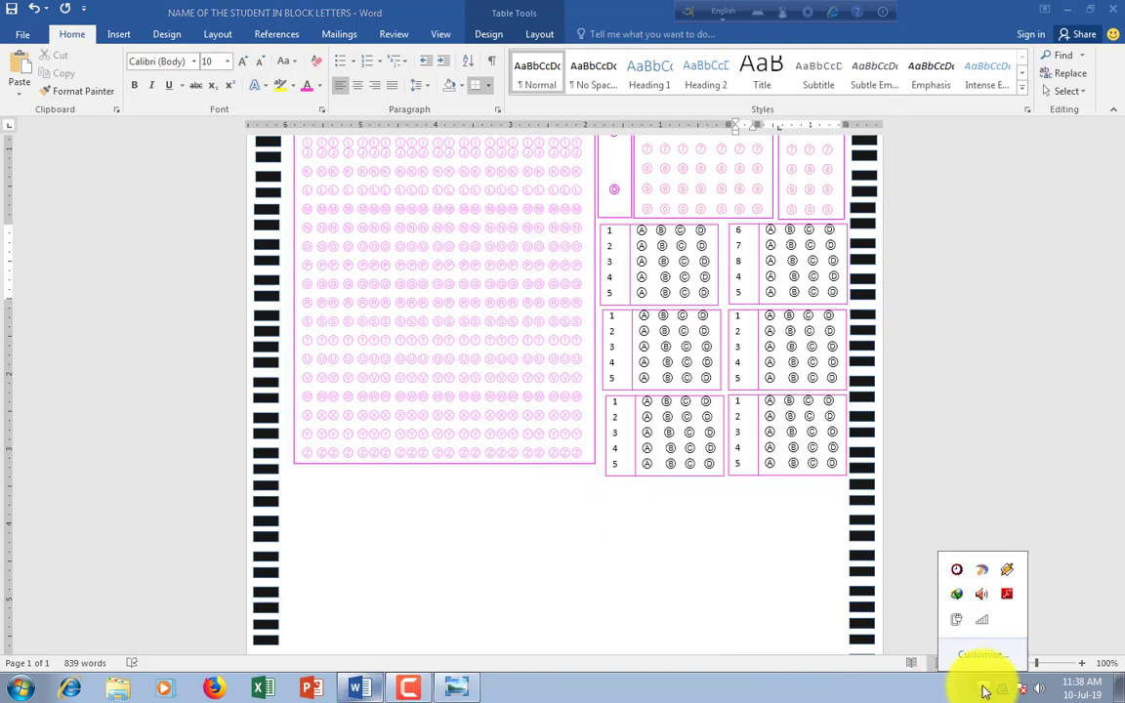
click(928, 683)
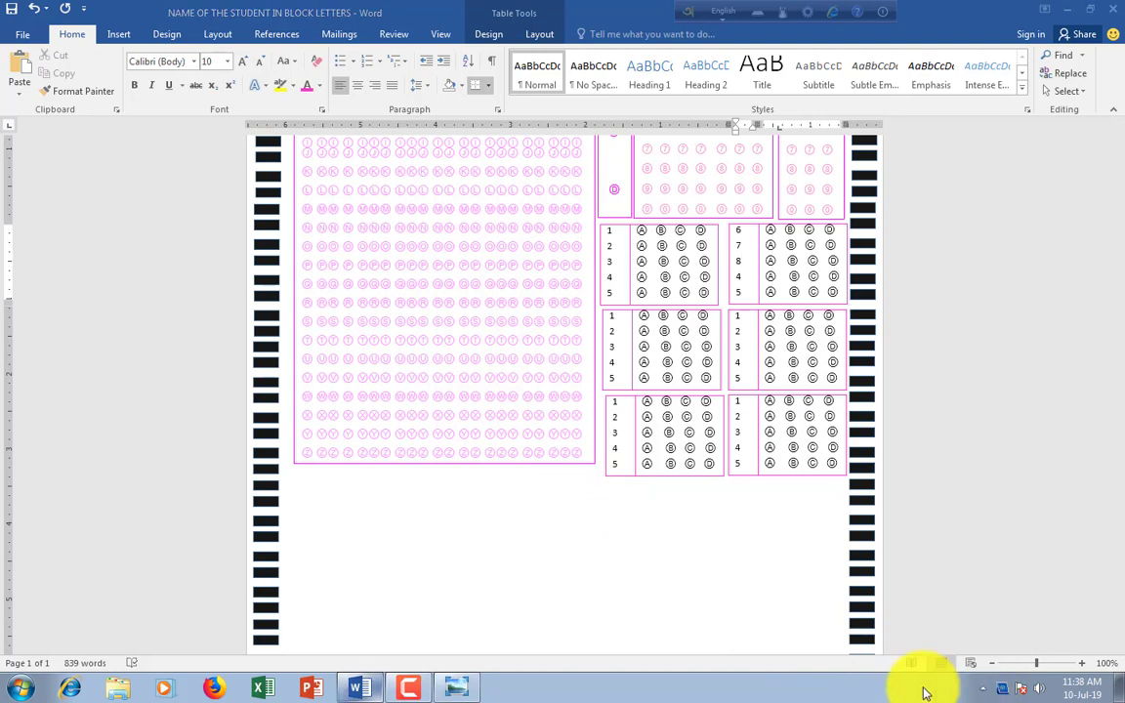
click(403, 689)
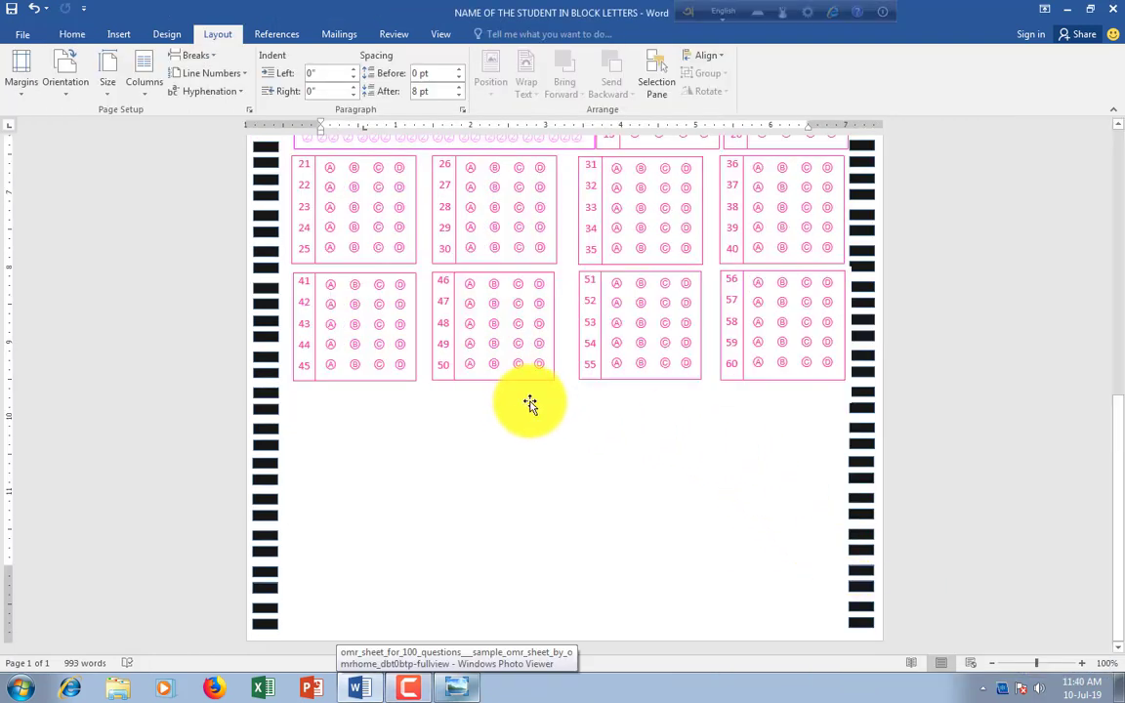
Minimize Word and open the omr_sheet image, zoomed in on its signature boxes
scroll(529, 404, up, 2)
scroll(531, 401, up, 2)
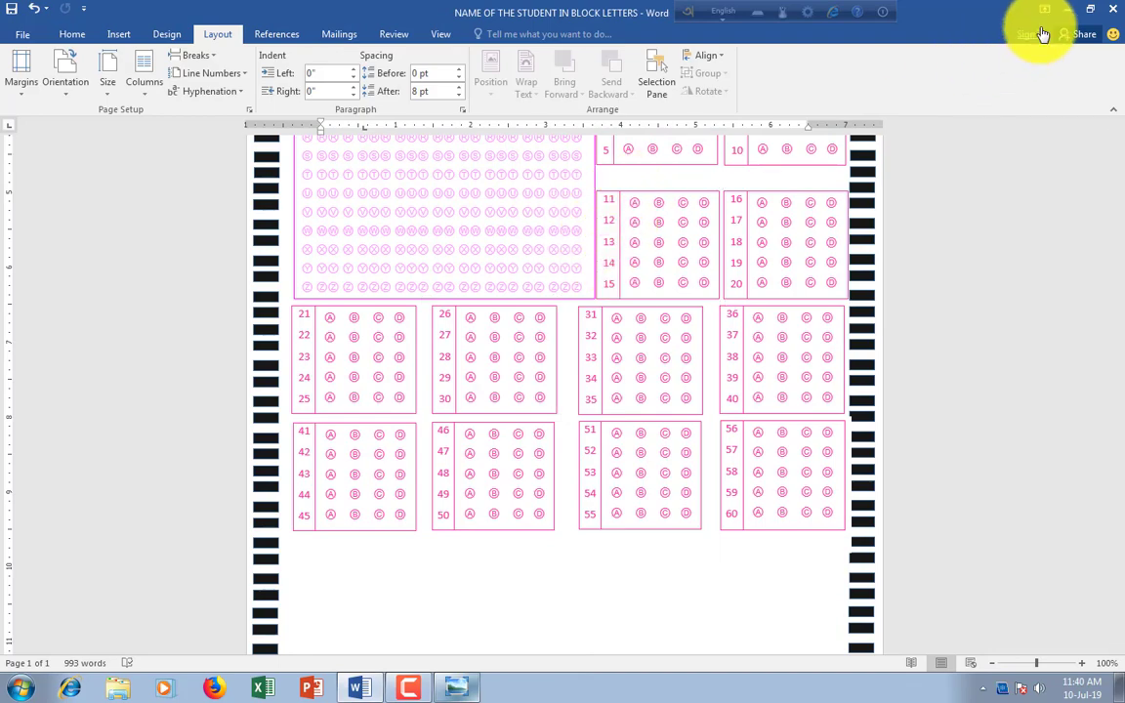
click(1067, 9)
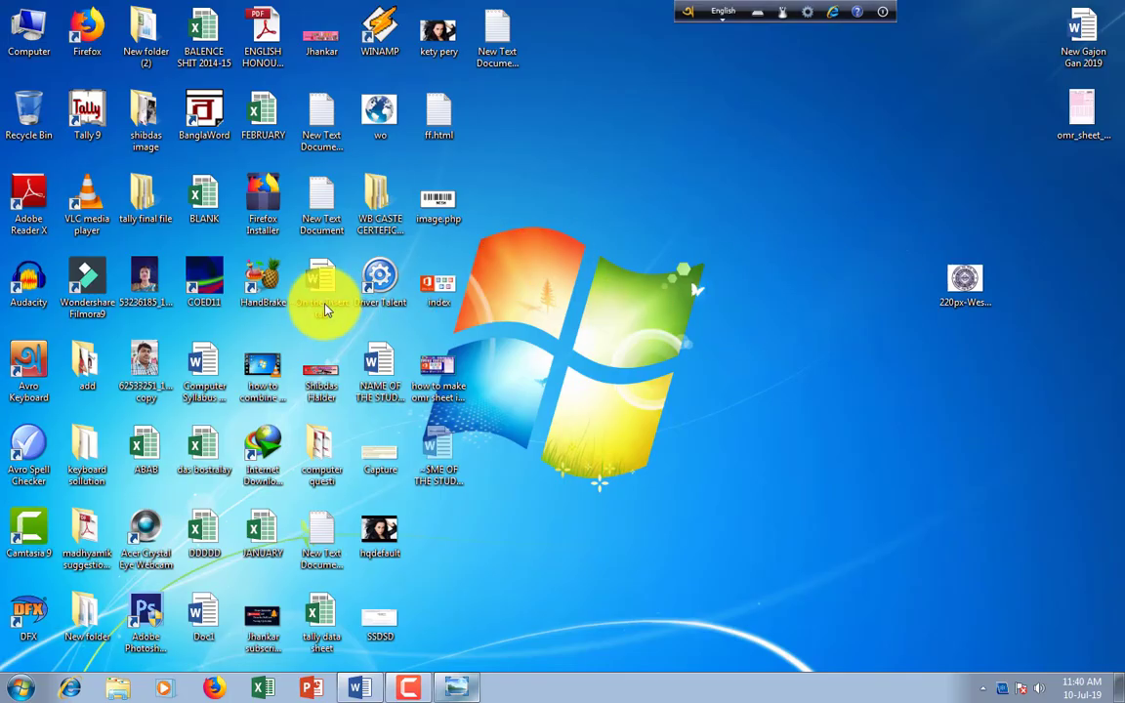
click(1068, 124)
double_click(1068, 124)
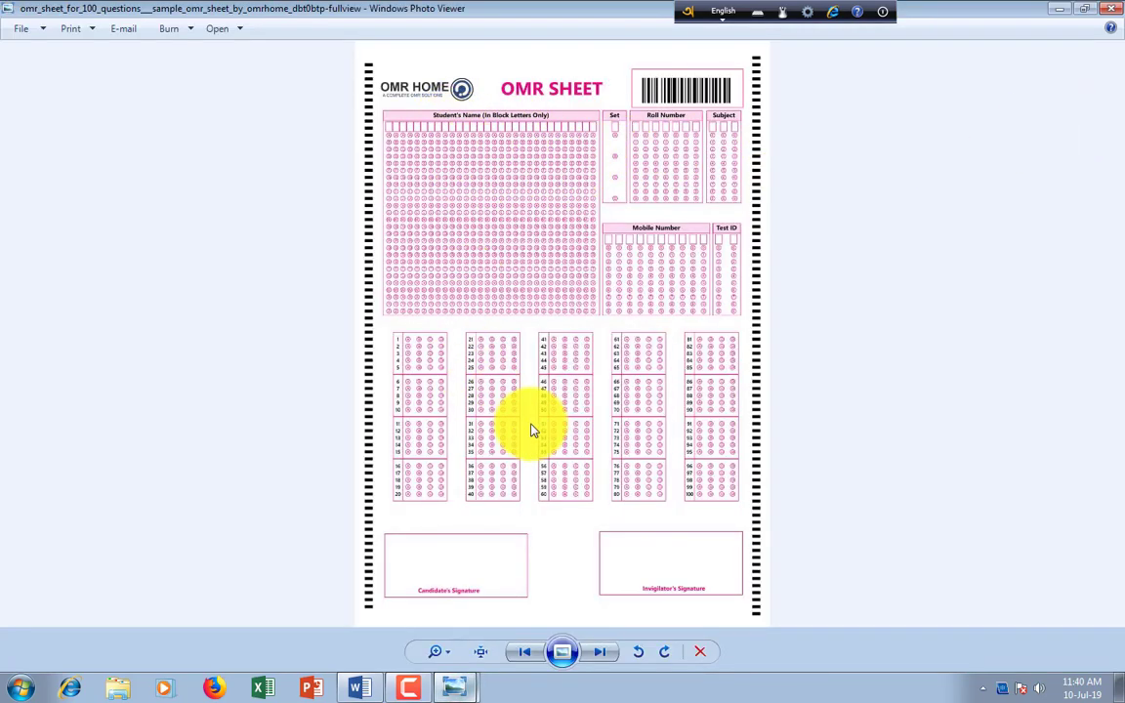
scroll(535, 478, up, 2)
drag(496, 518, 483, 371)
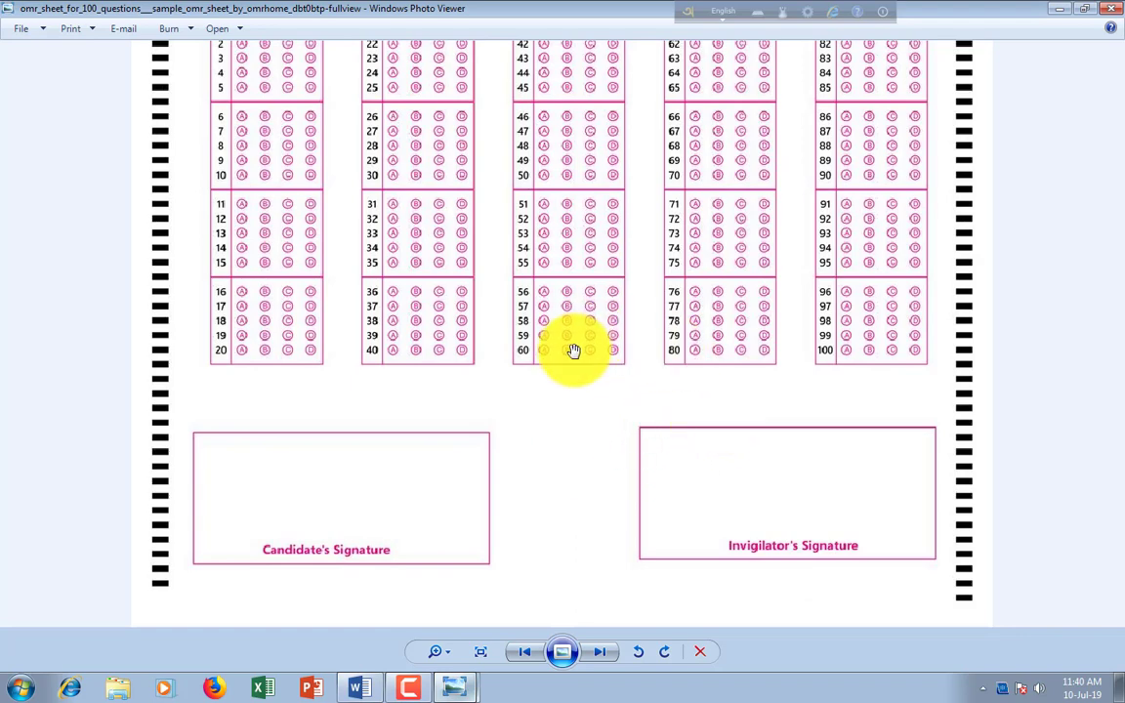
Return to the Word document and scroll to the bottom of the page
click(370, 692)
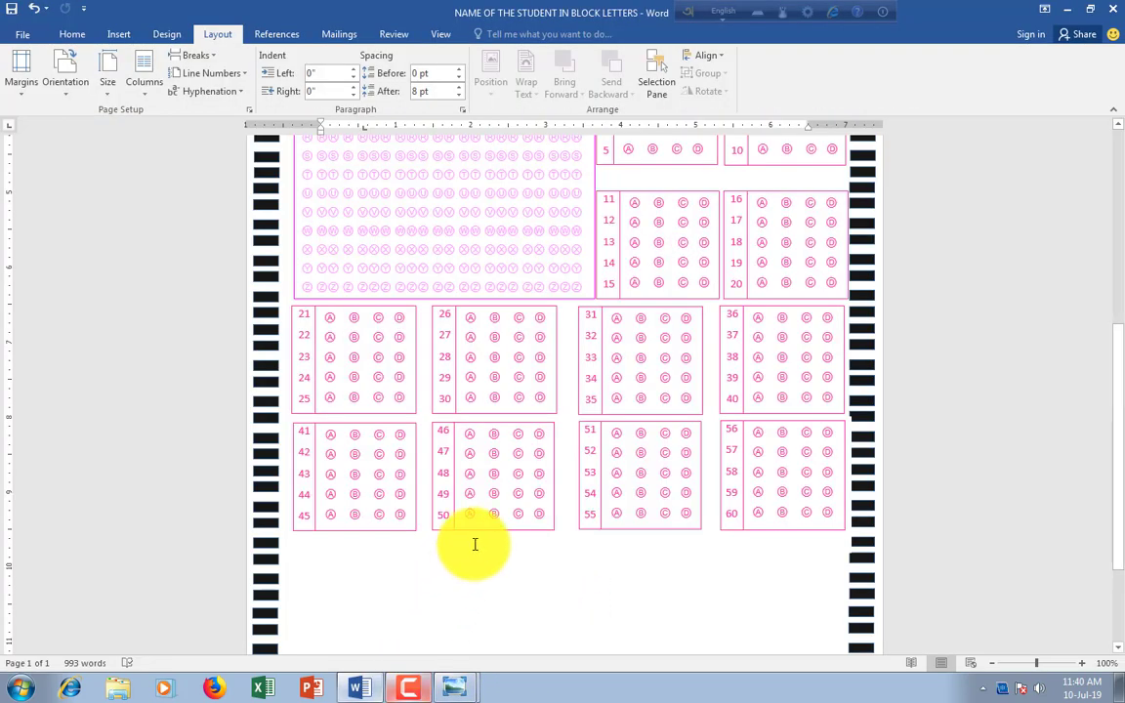
scroll(508, 537, down, 3)
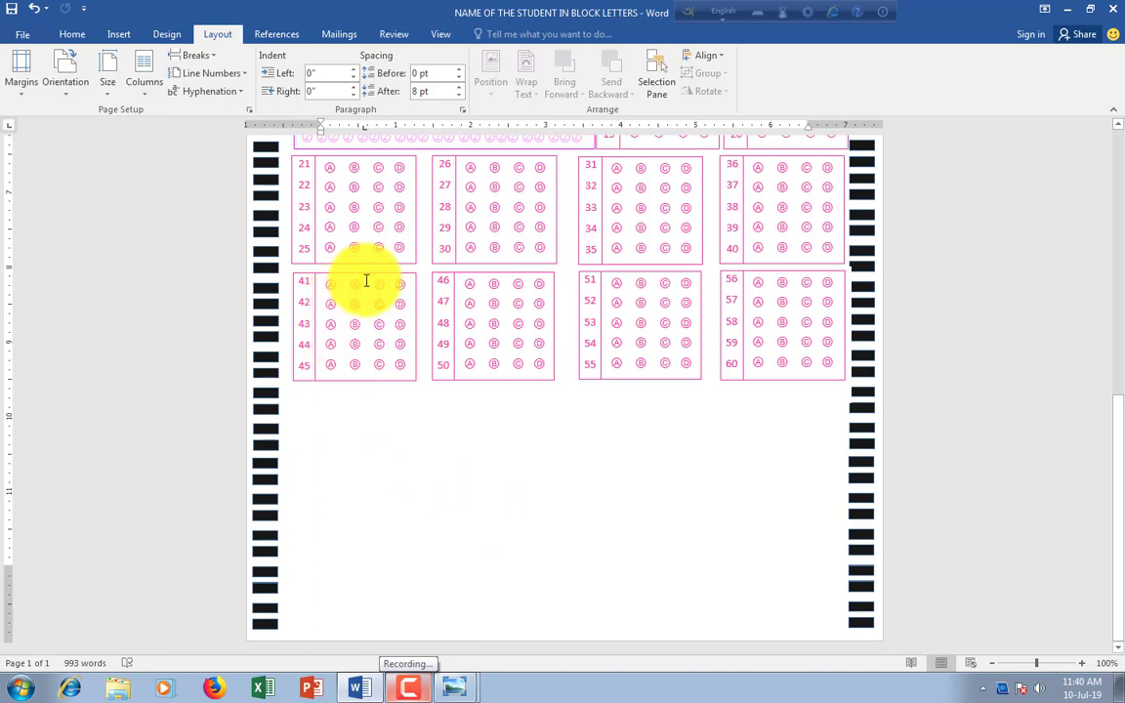
scroll(499, 411, up, 3)
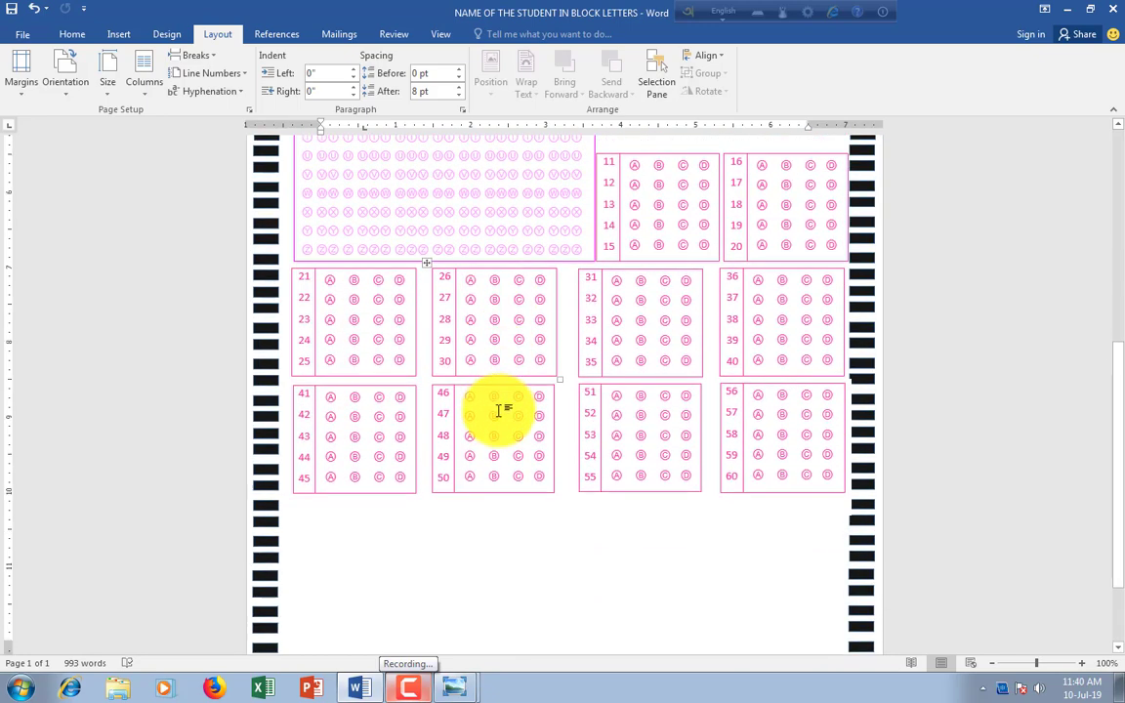
scroll(500, 411, down, 3)
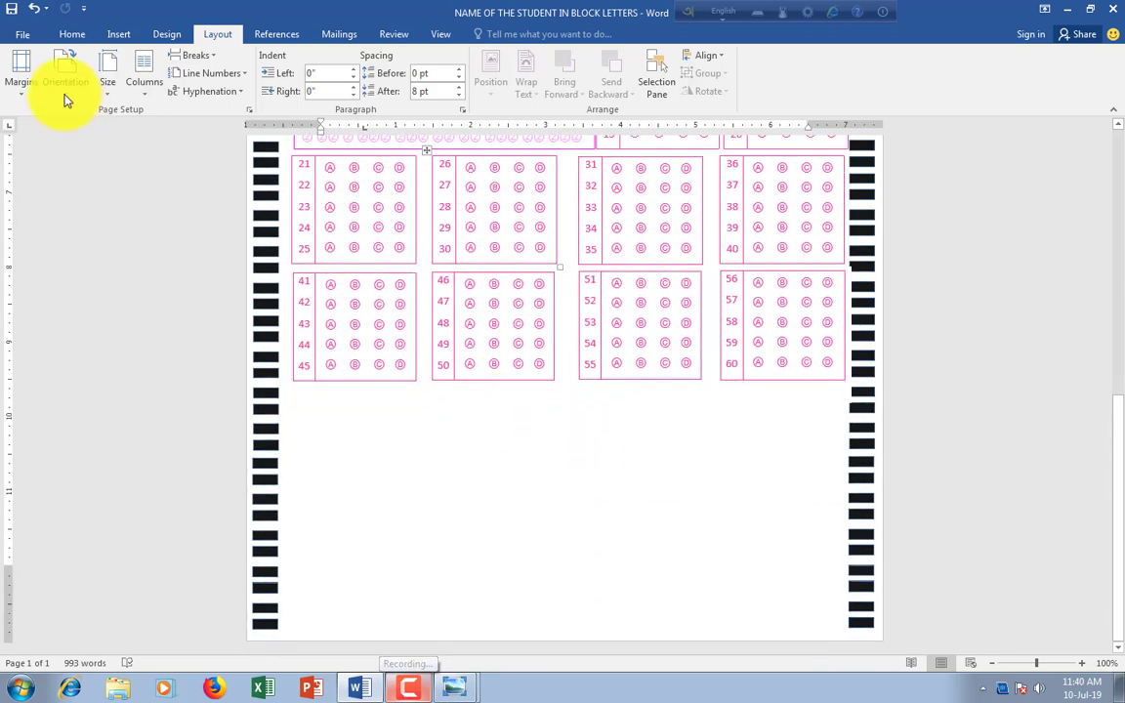
Draw a text box at the page's bottom-left labelled Students Signature
click(116, 35)
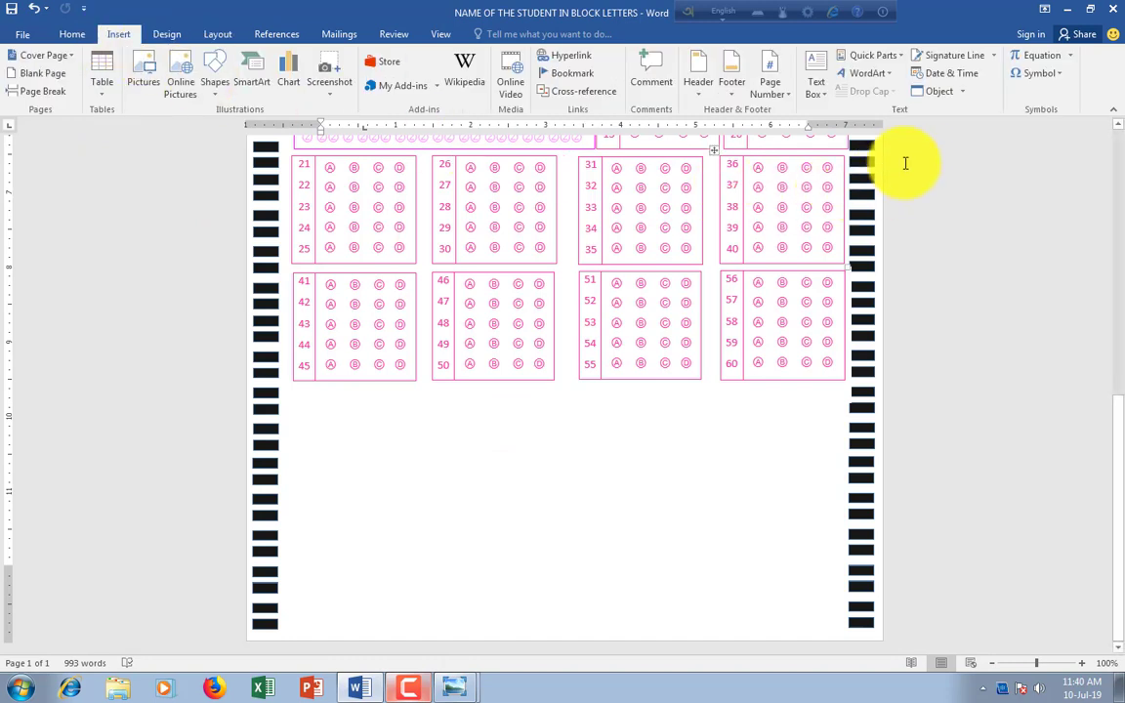
click(828, 94)
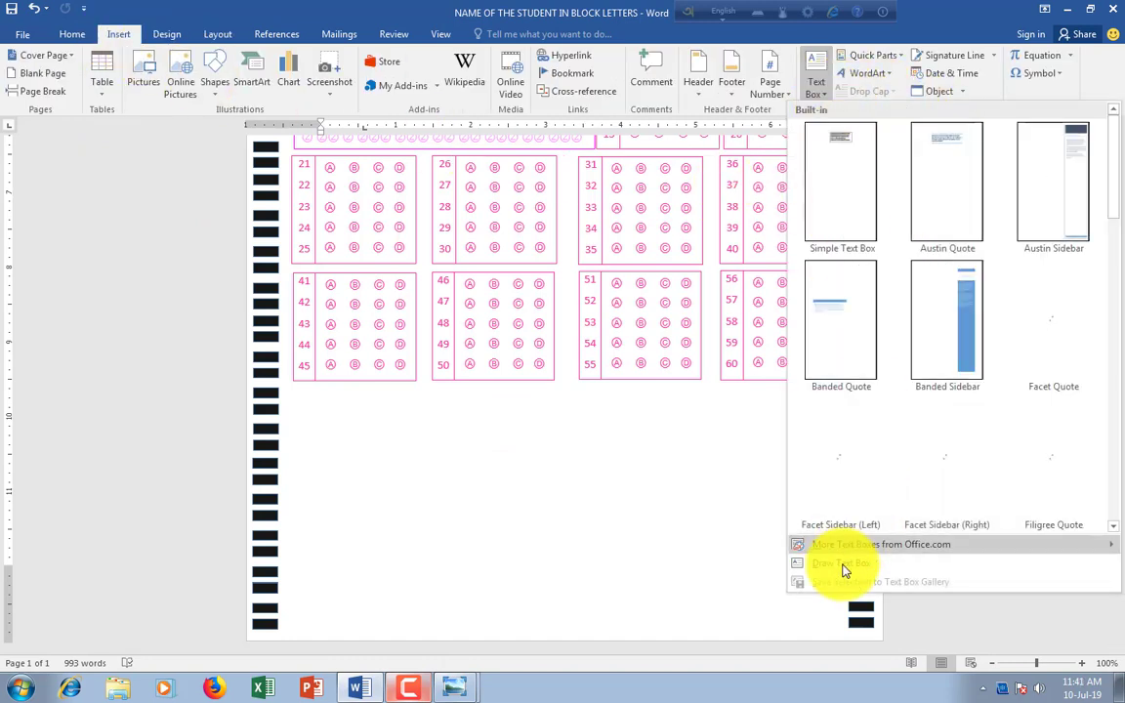
click(846, 633)
drag(289, 573, 502, 623)
click(477, 603)
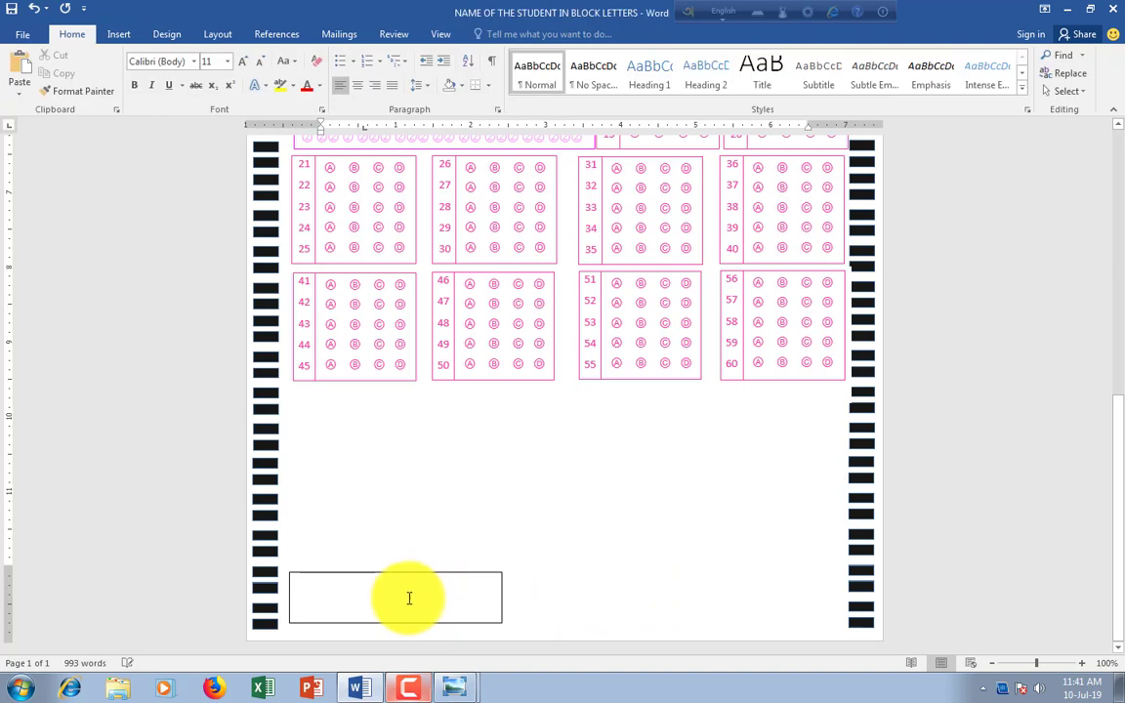
click(502, 601)
text(Students Signature)
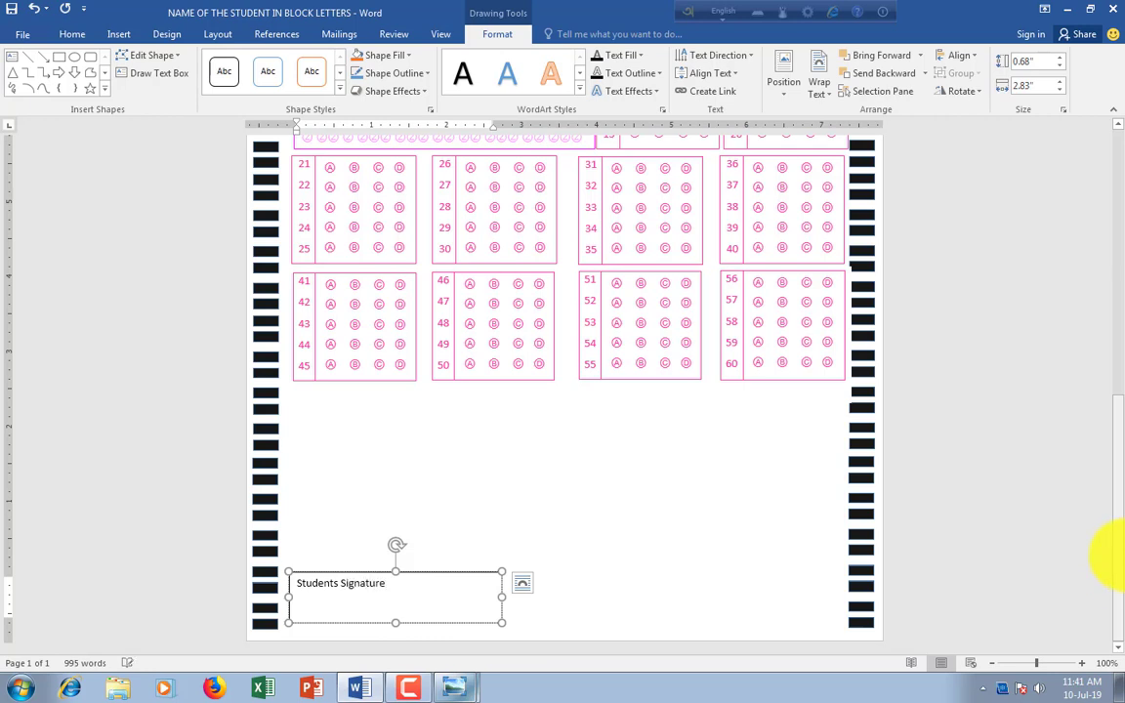
scroll(370, 598, up, 8)
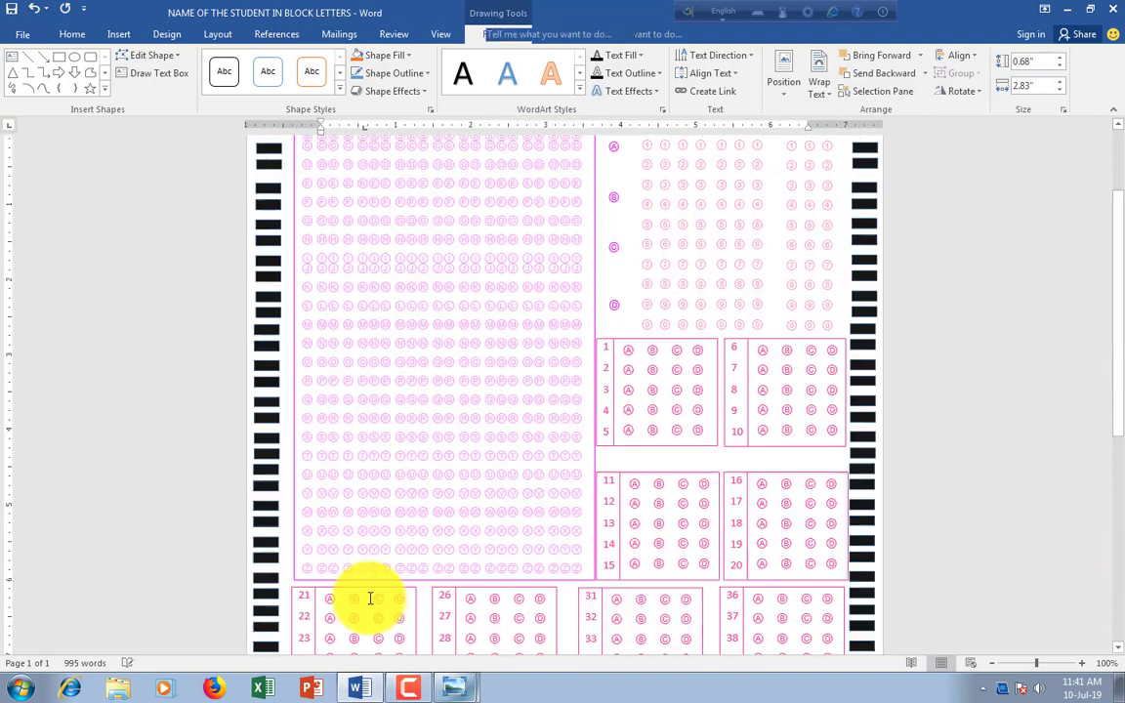
click(469, 583)
scroll(502, 598, down, 8)
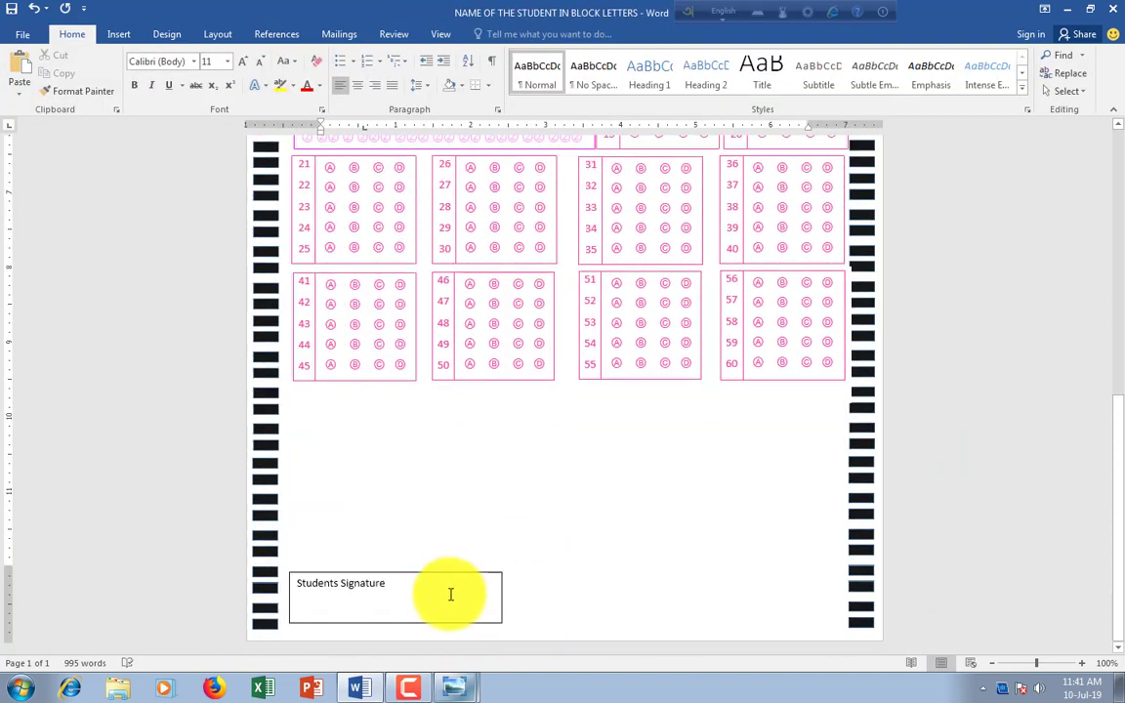
Centre the Students Signature text and colour it a custom pink from More Colors
drag(393, 586, 279, 584)
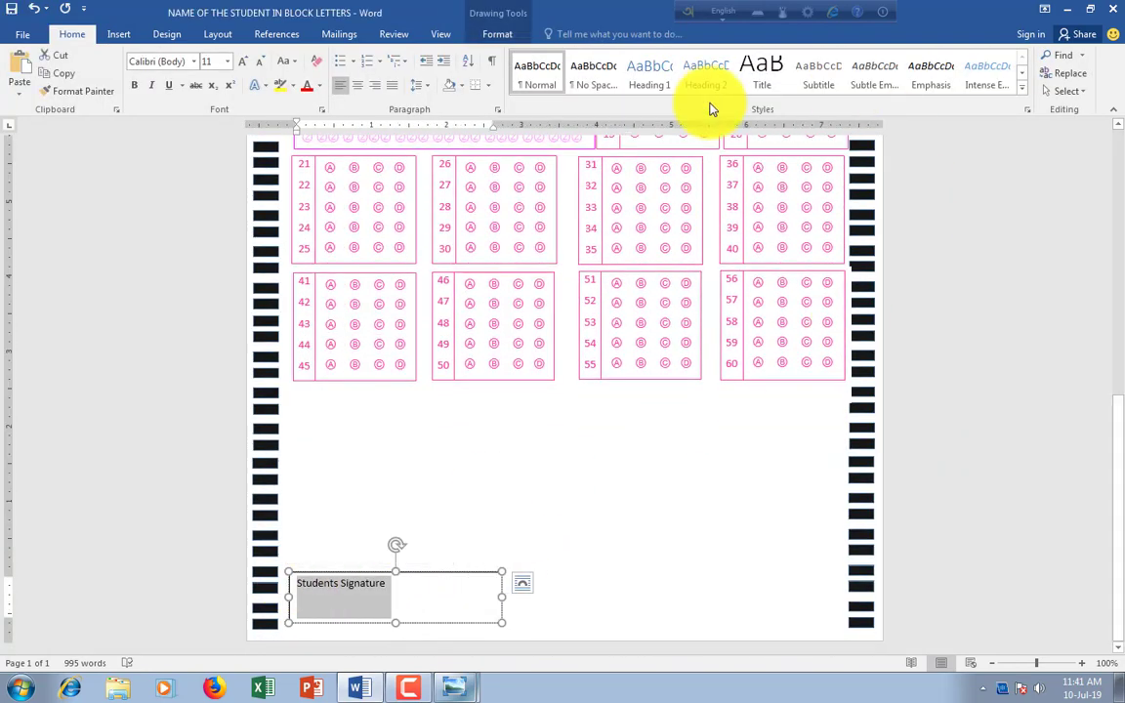
click(357, 85)
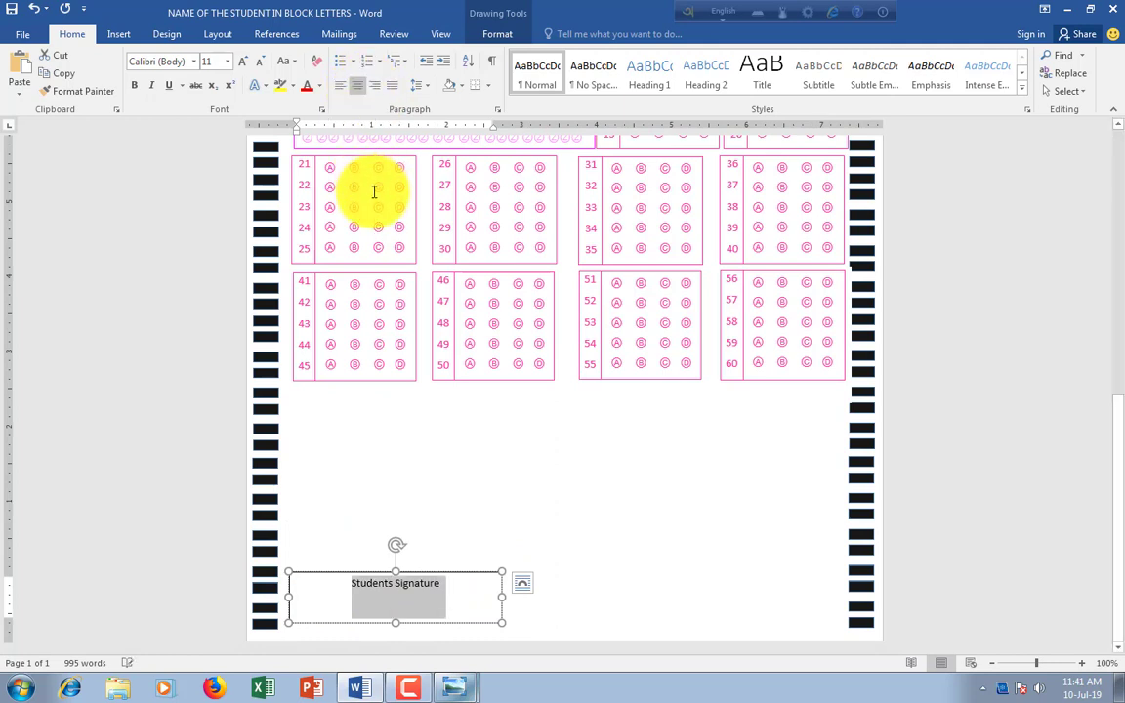
click(317, 87)
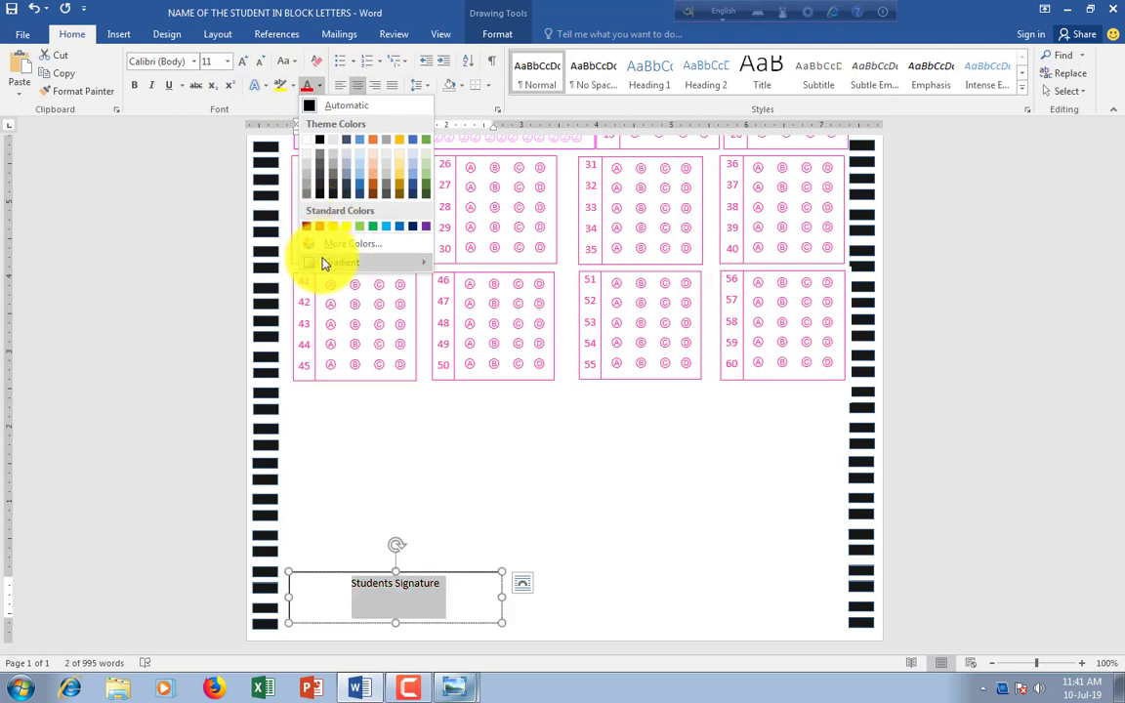
click(328, 245)
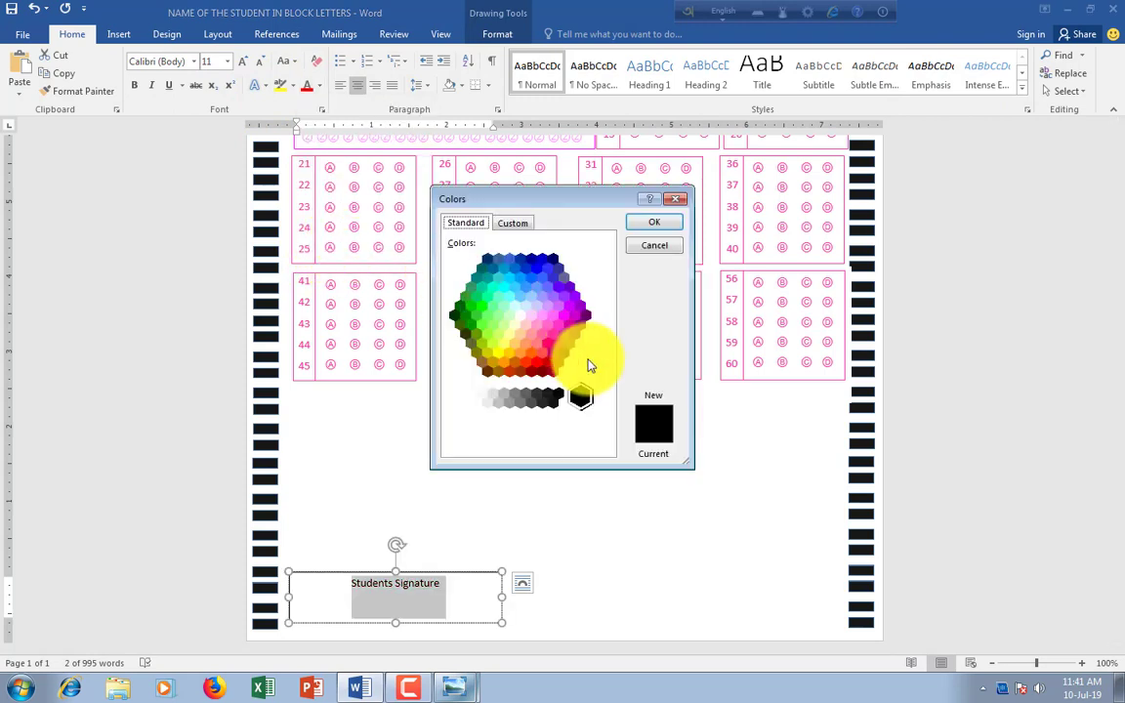
click(557, 318)
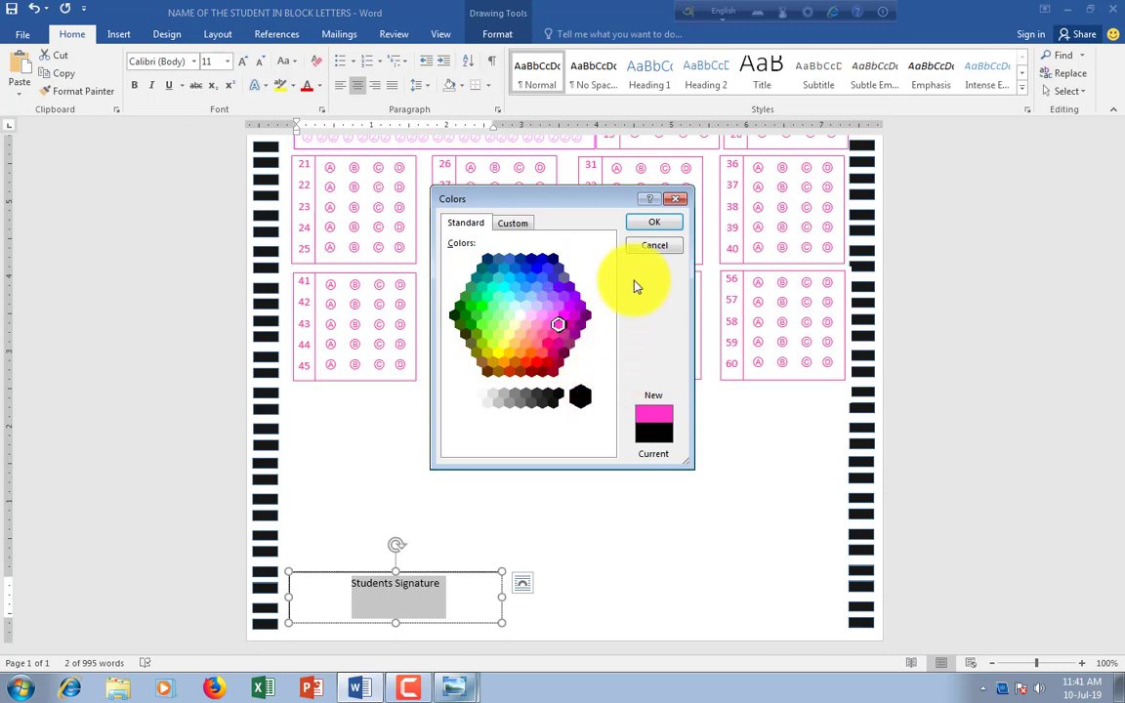
click(653, 222)
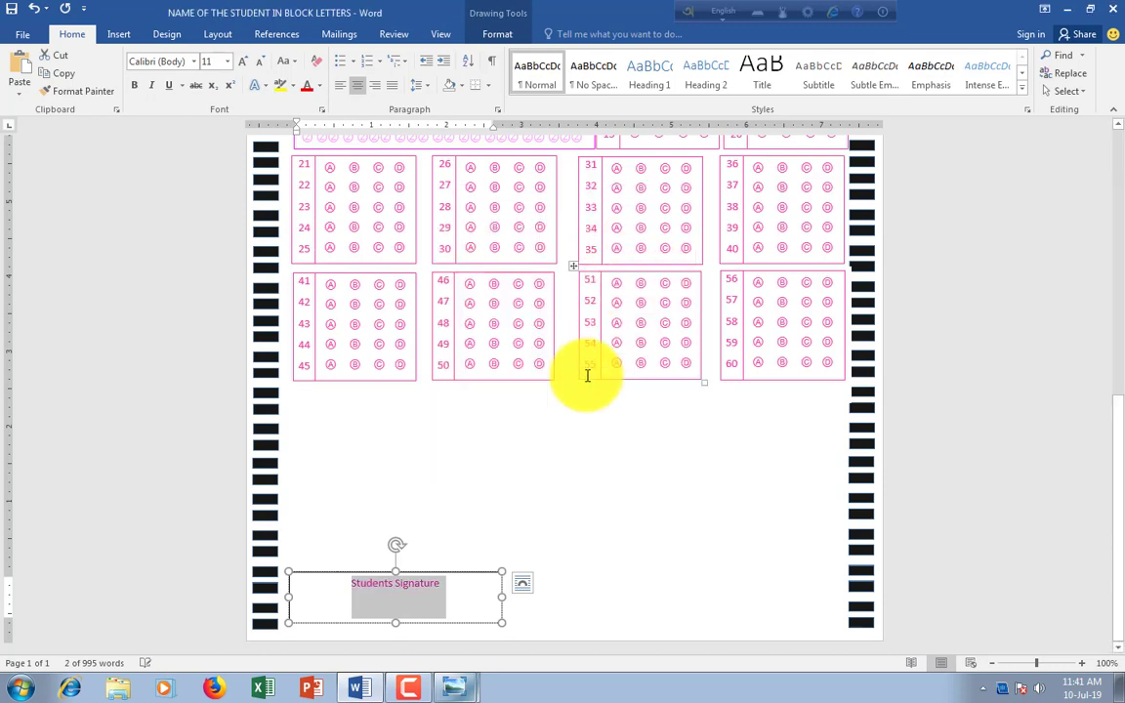
click(639, 518)
scroll(660, 508, up, 5)
scroll(672, 504, down, 3)
scroll(711, 489, down, 2)
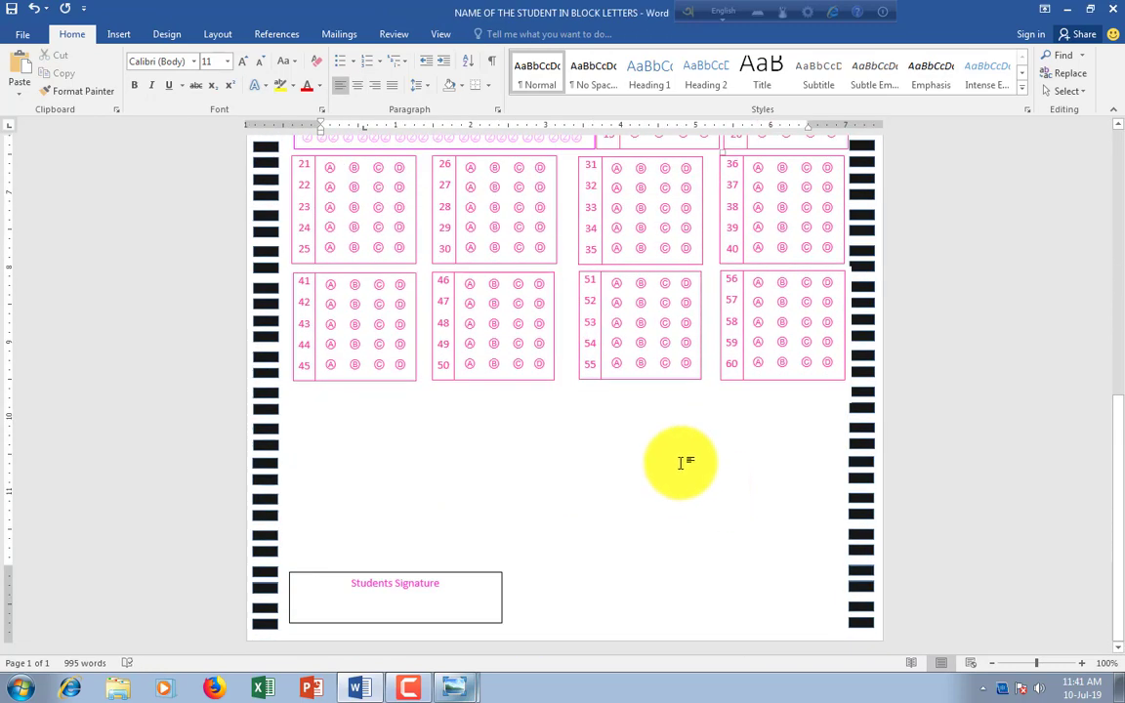
click(489, 576)
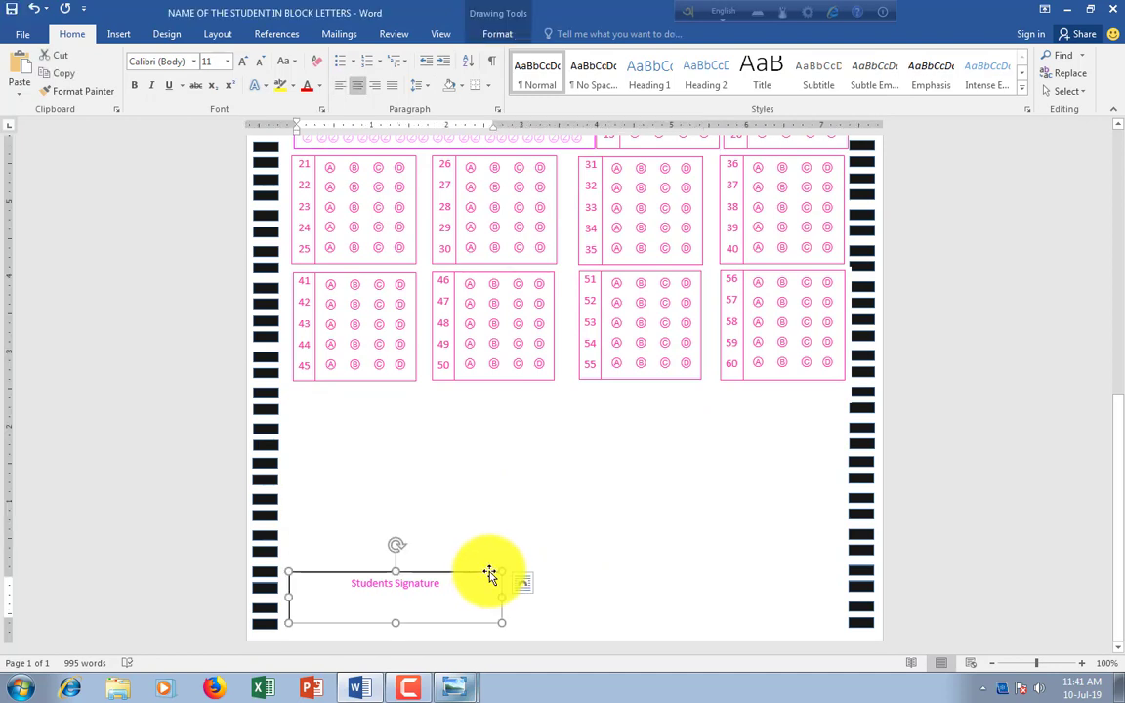
In Format Shape, change the Students Signature box's line colour to the recent pink swatch
right_click(489, 576)
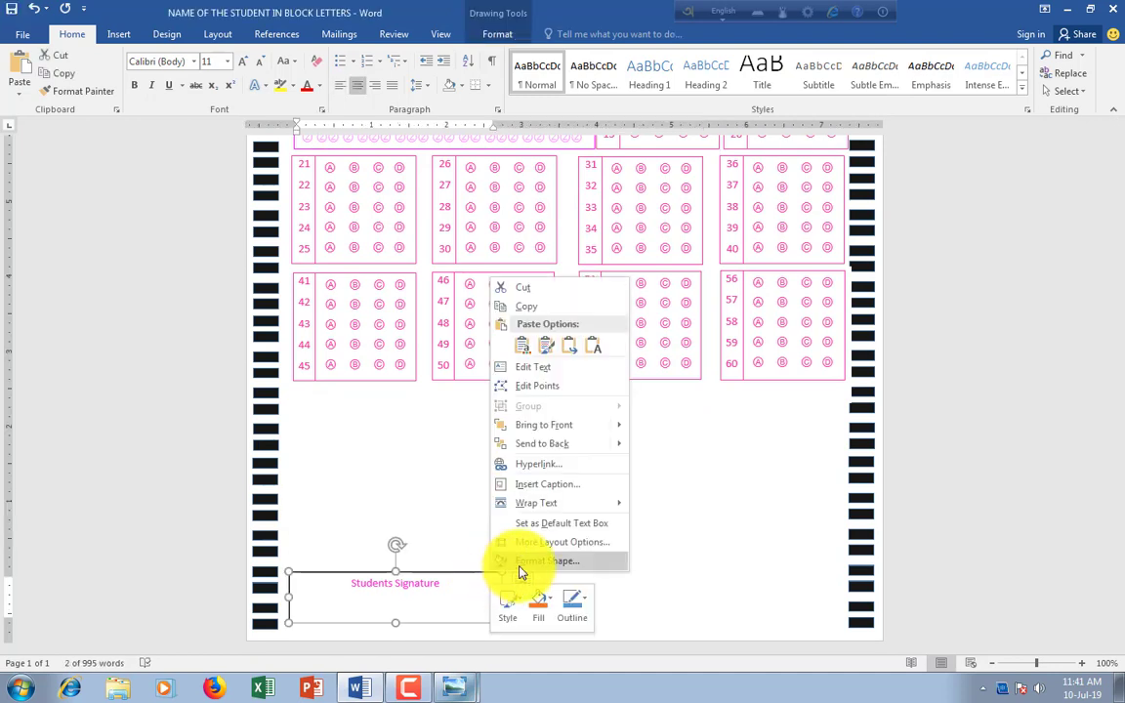
click(521, 564)
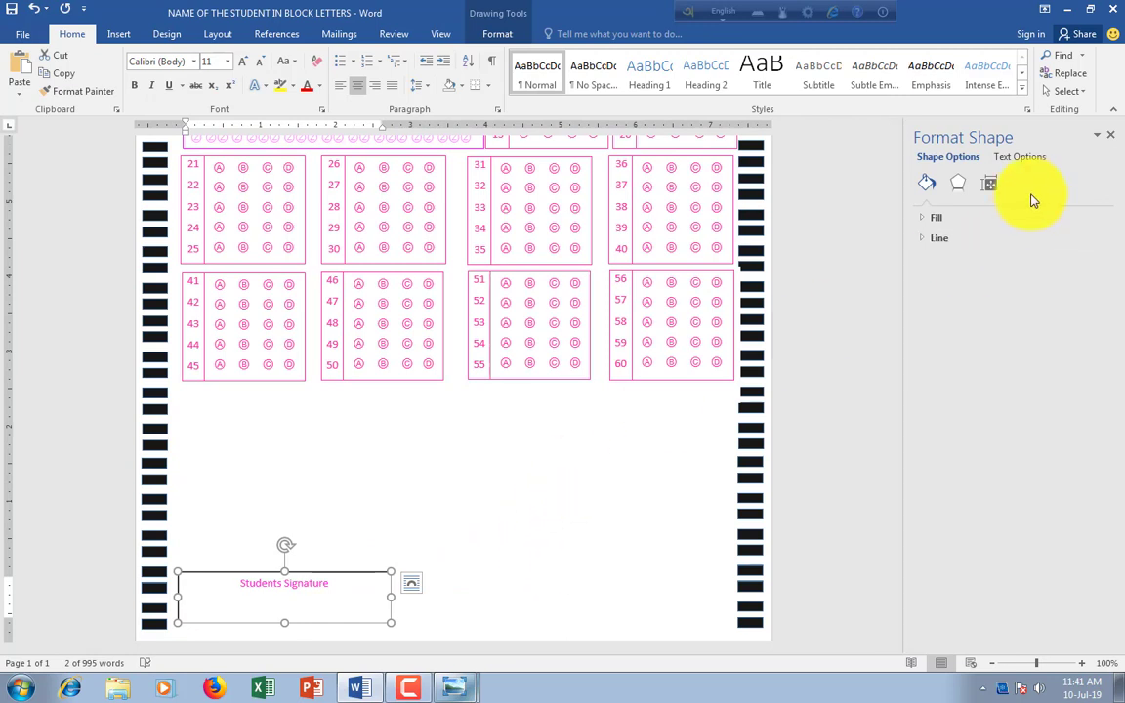
click(965, 221)
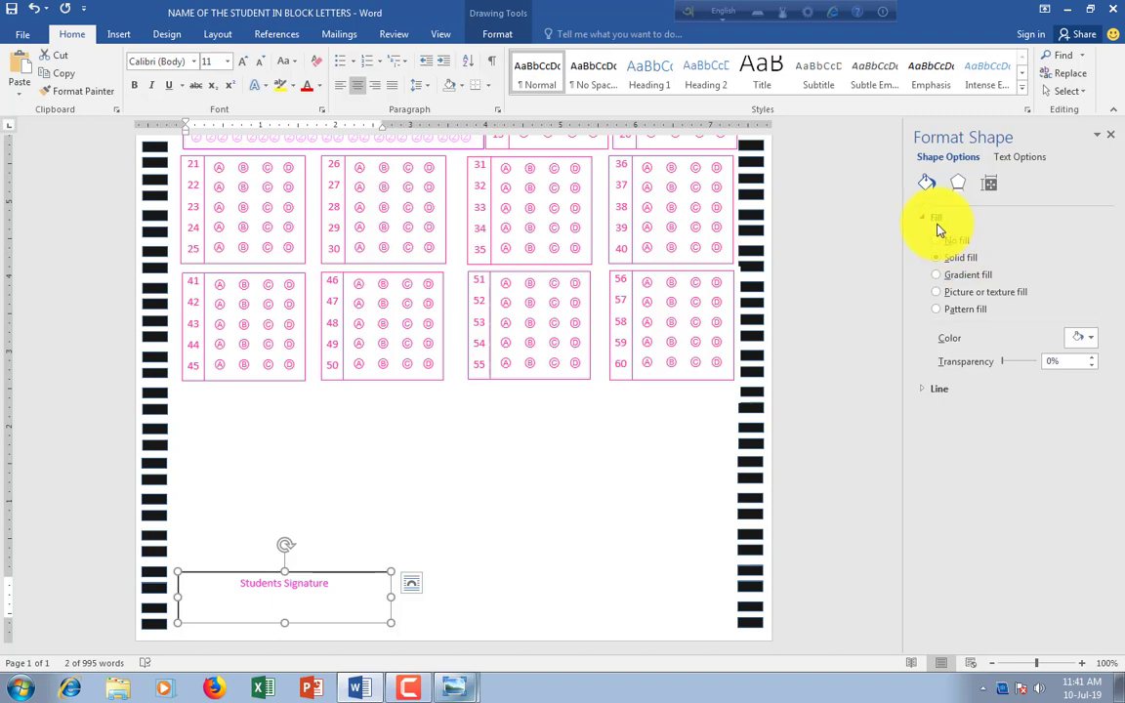
click(963, 389)
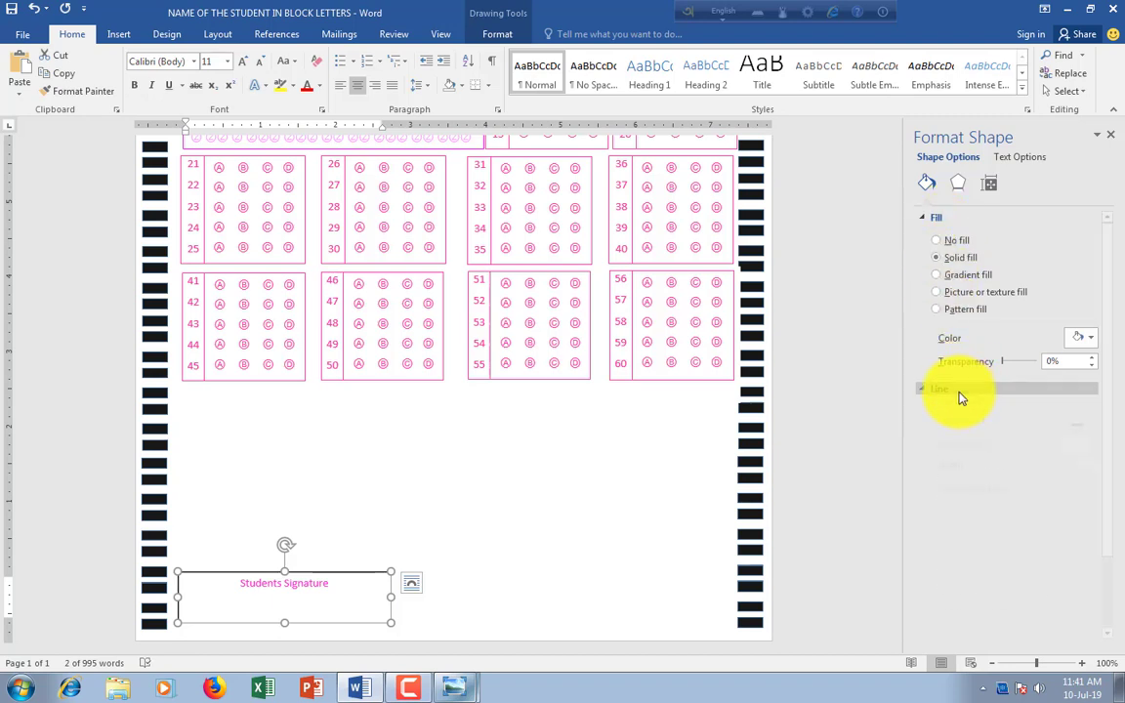
click(1091, 477)
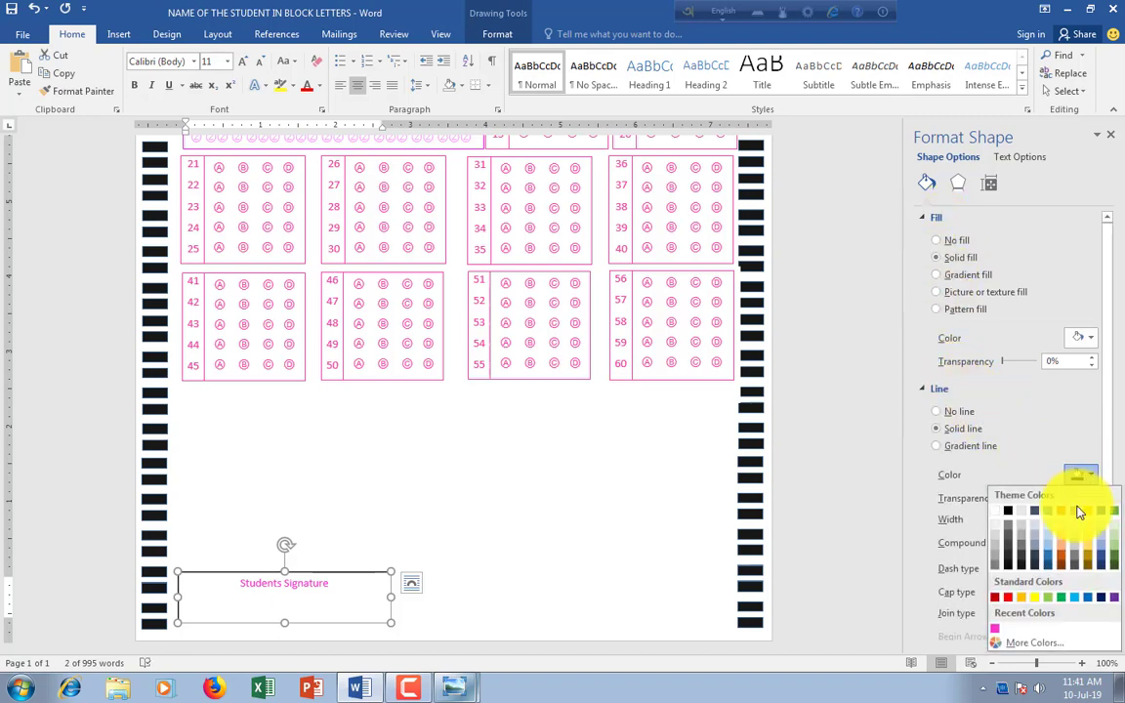
click(998, 635)
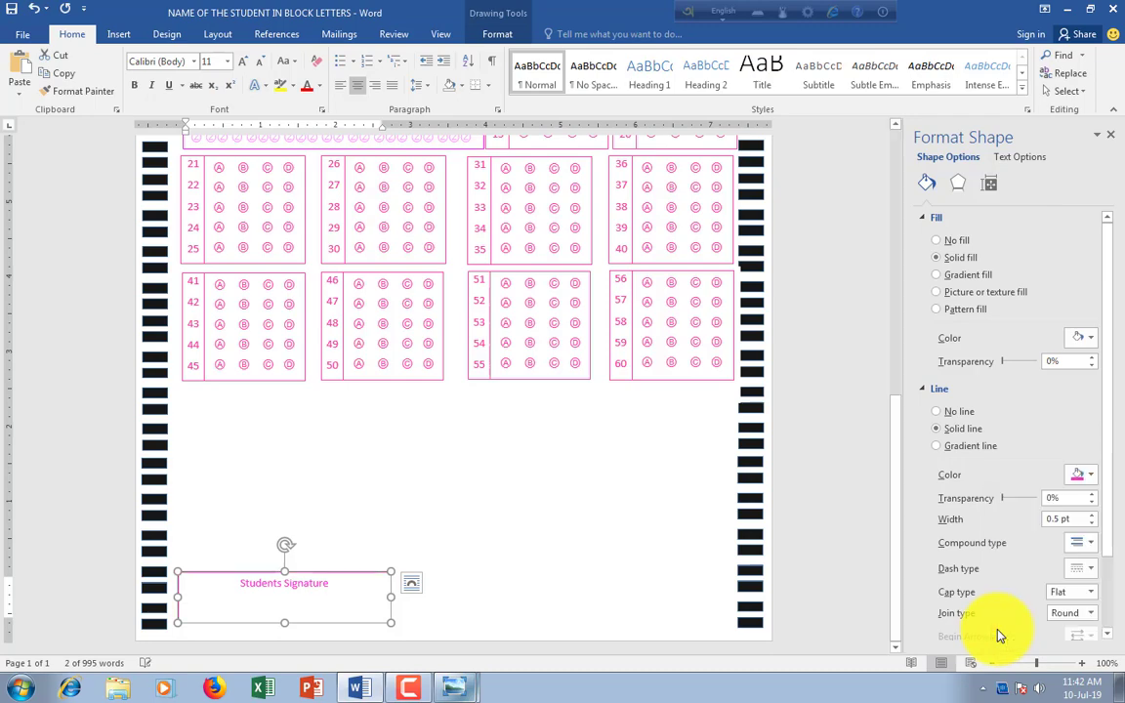
click(670, 523)
click(700, 509)
scroll(713, 503, down, 8)
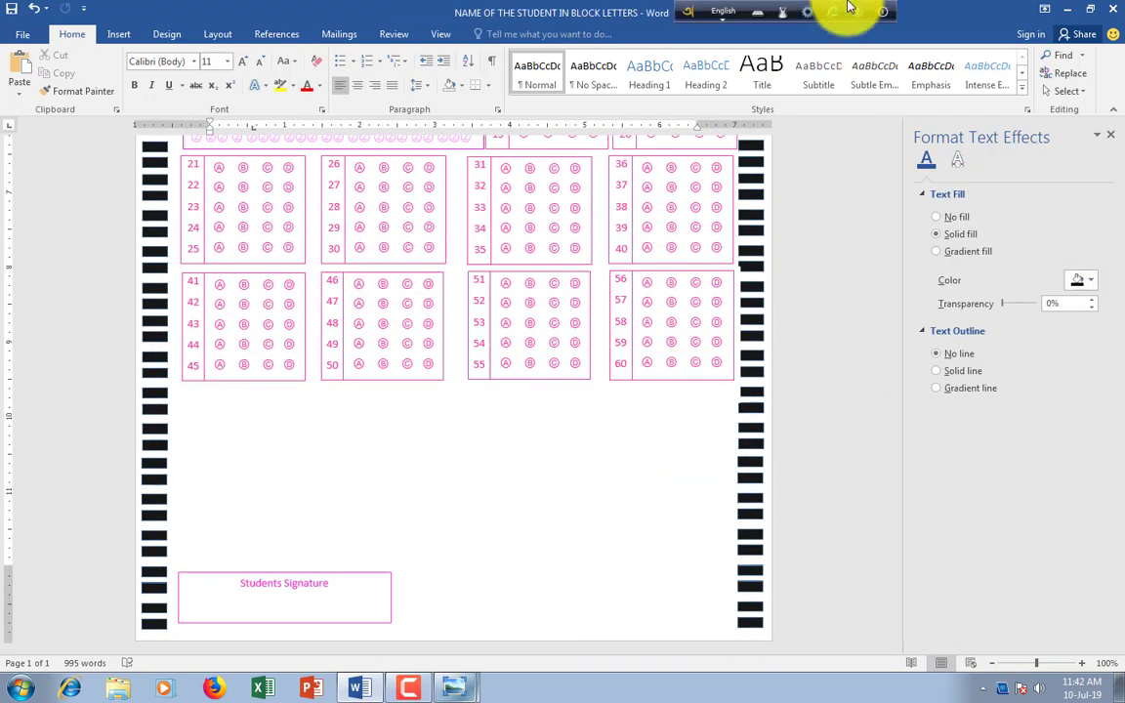
click(332, 577)
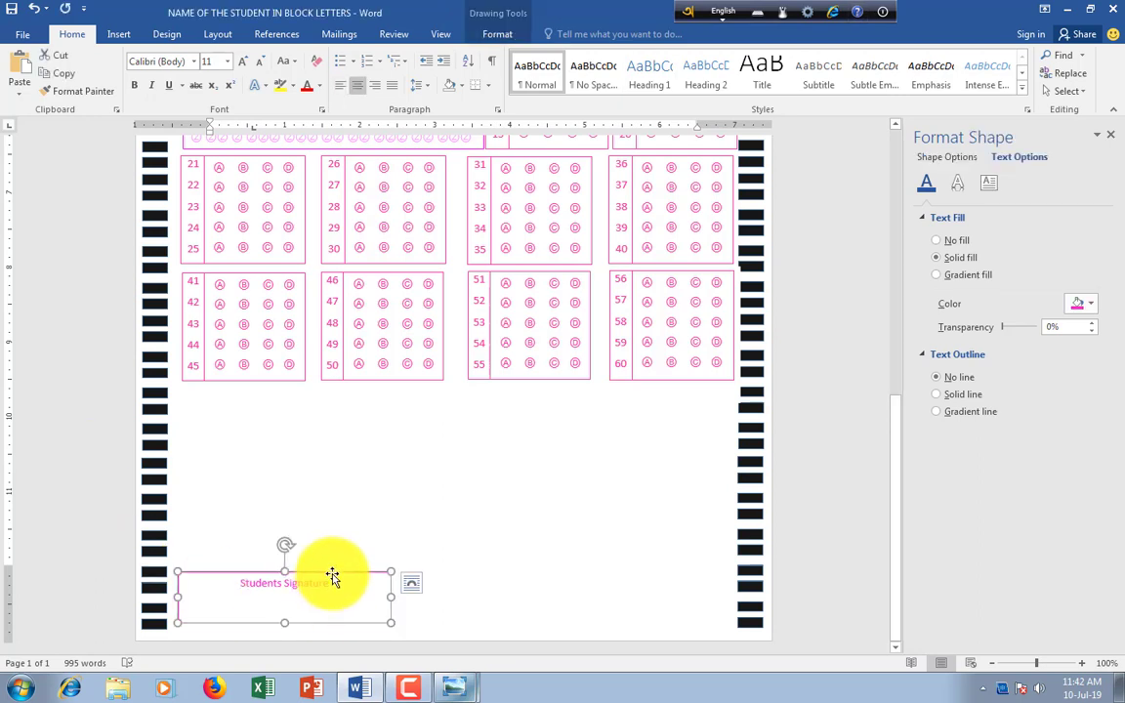
Copy the signature box to the bottom right and relabel it Inveligerors Signature
ctrl+drag(332, 577, 645, 572)
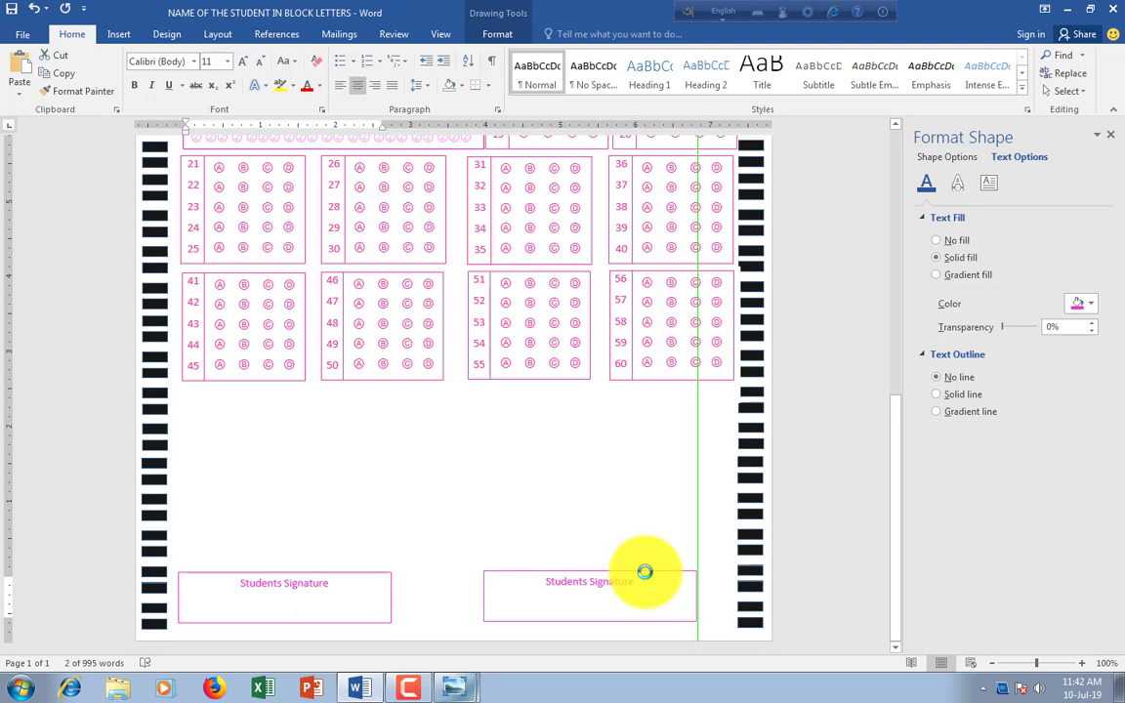
ctrl+drag(645, 572, 662, 574)
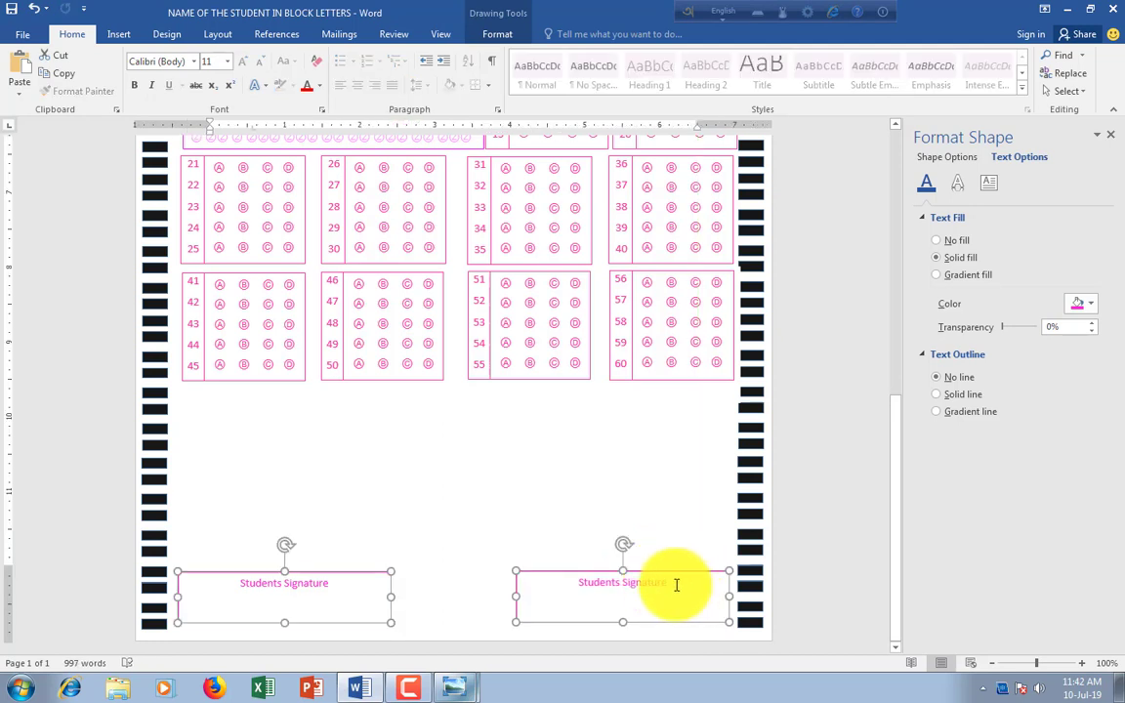
click(668, 583)
drag(621, 583, 577, 584)
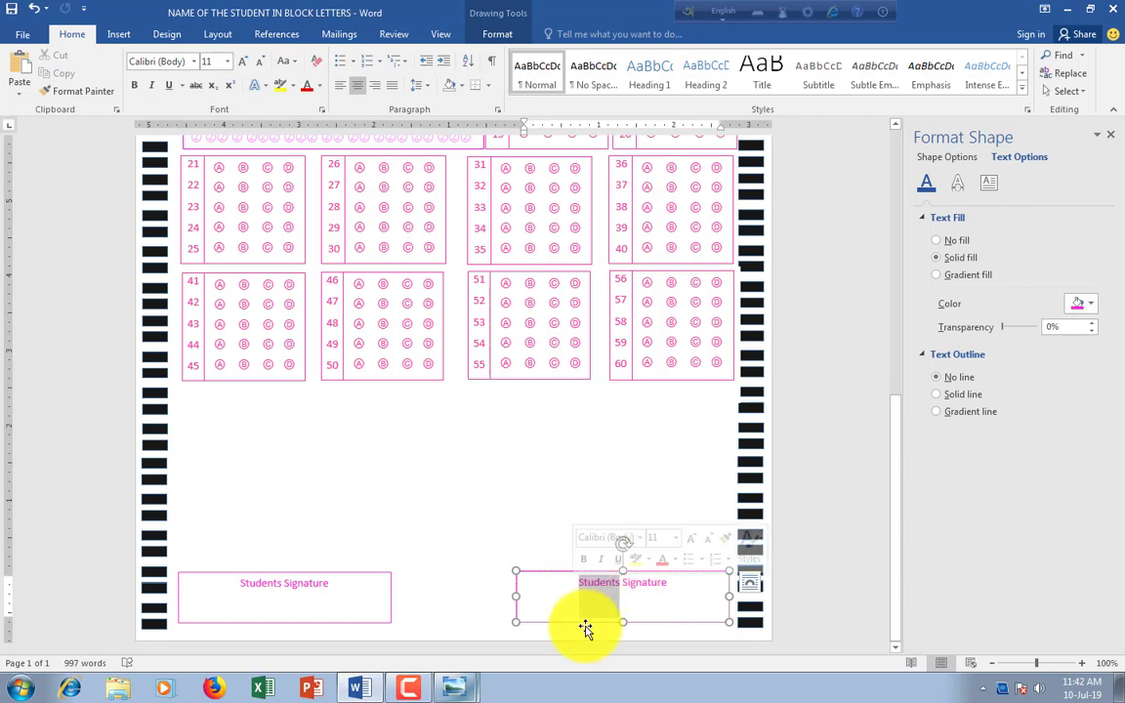
key(BackSpace)
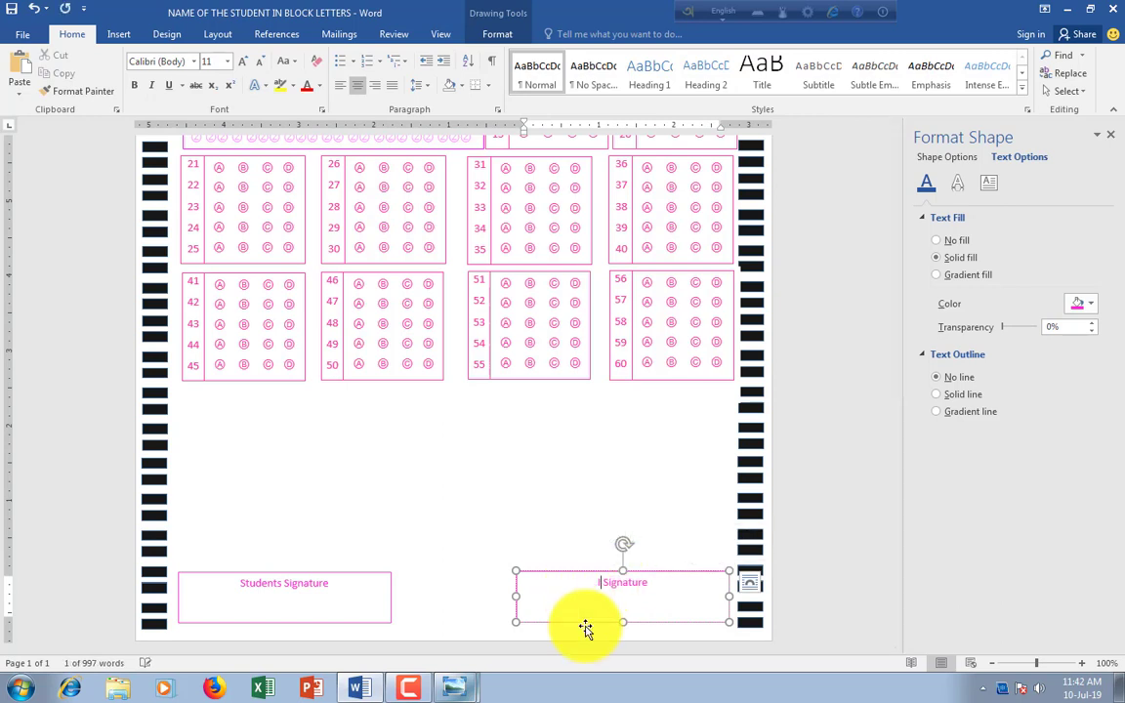
text(In veliger)
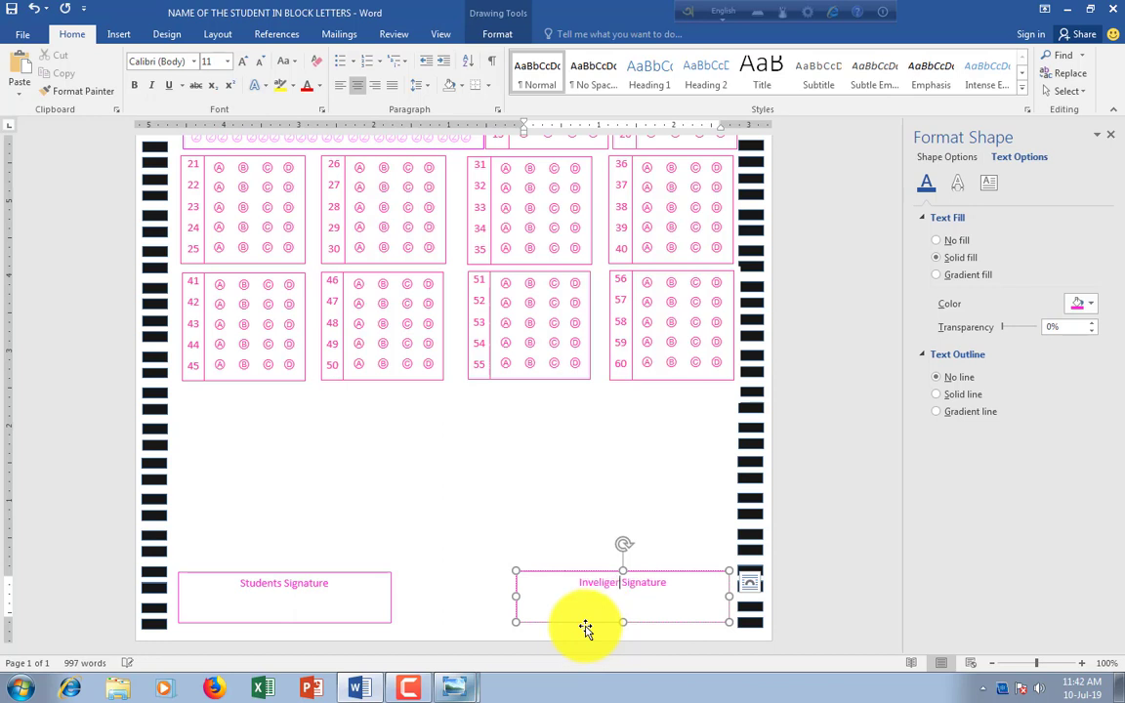
text(s)
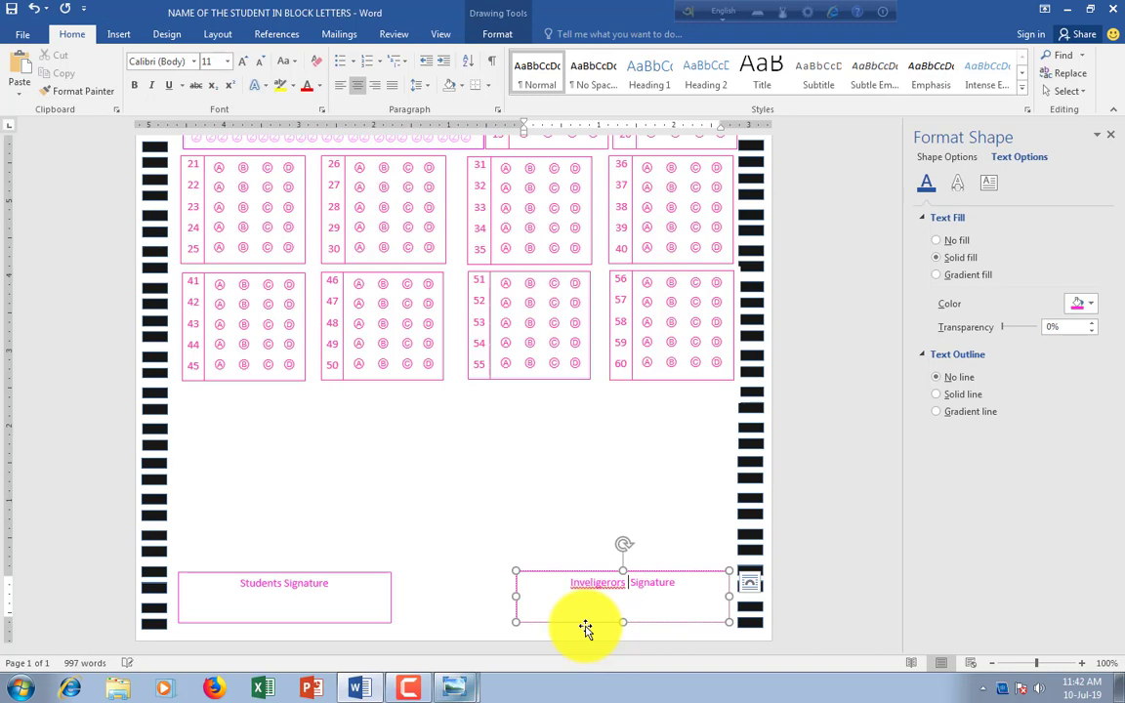
click(472, 541)
Ignore All on the spelling flag for Inveligerors
scroll(471, 540, up, 8)
scroll(614, 536, up, 1)
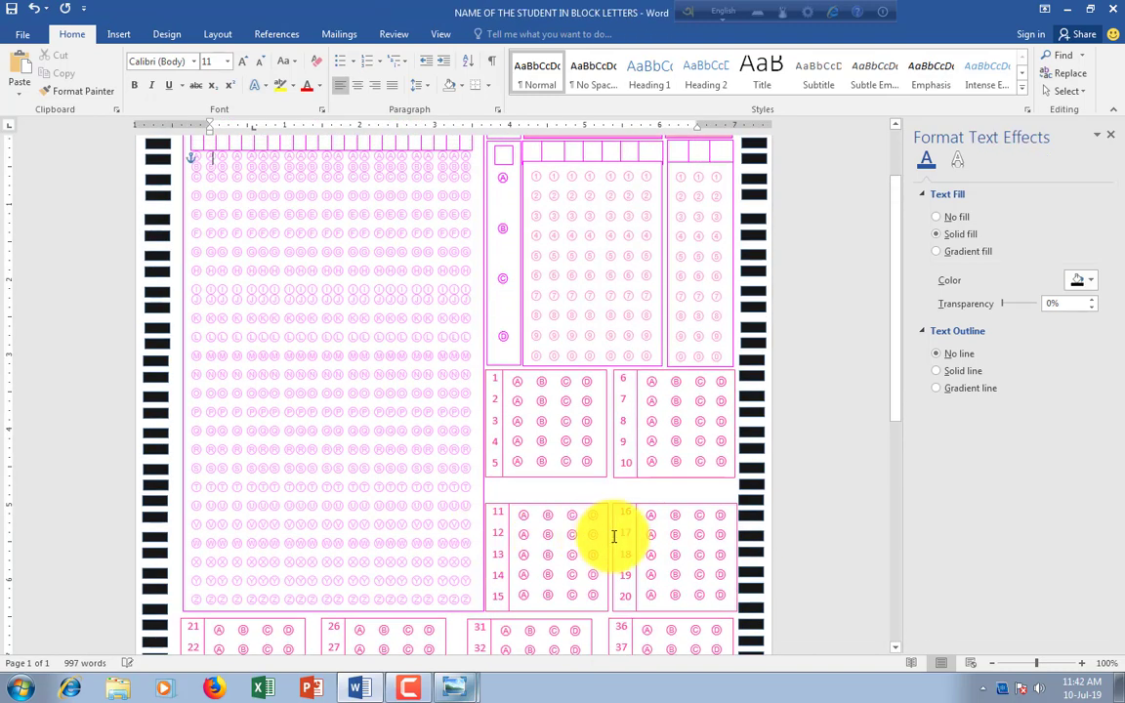
scroll(613, 536, down, 8)
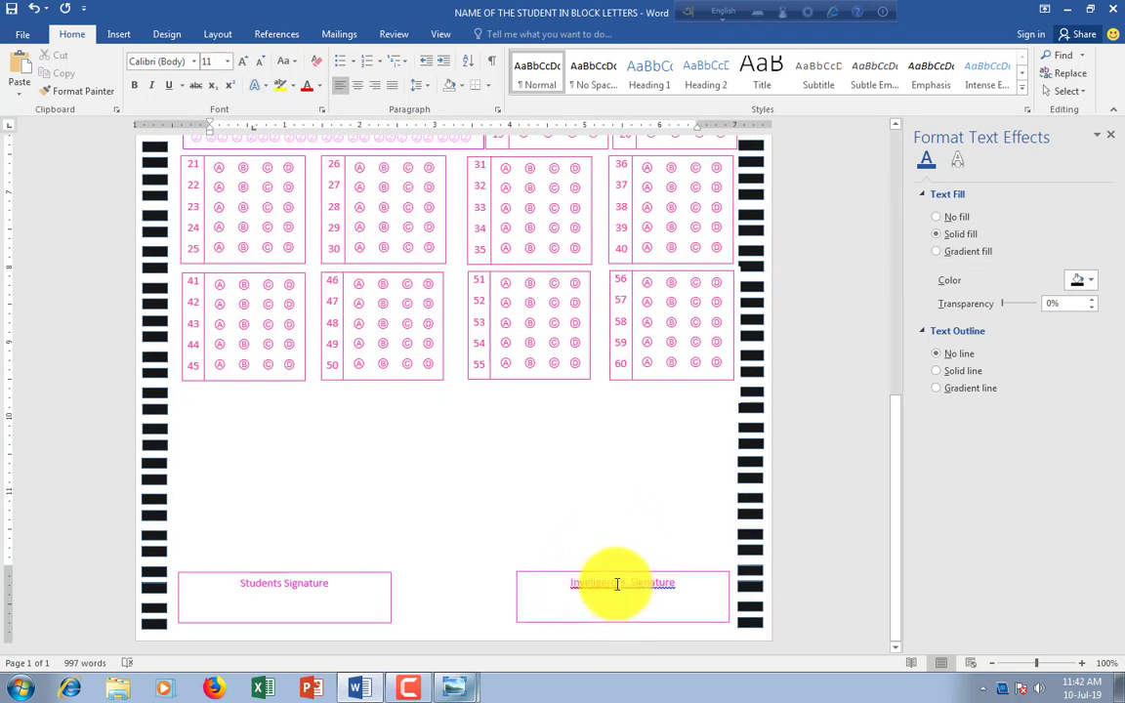
right_click(618, 584)
click(607, 594)
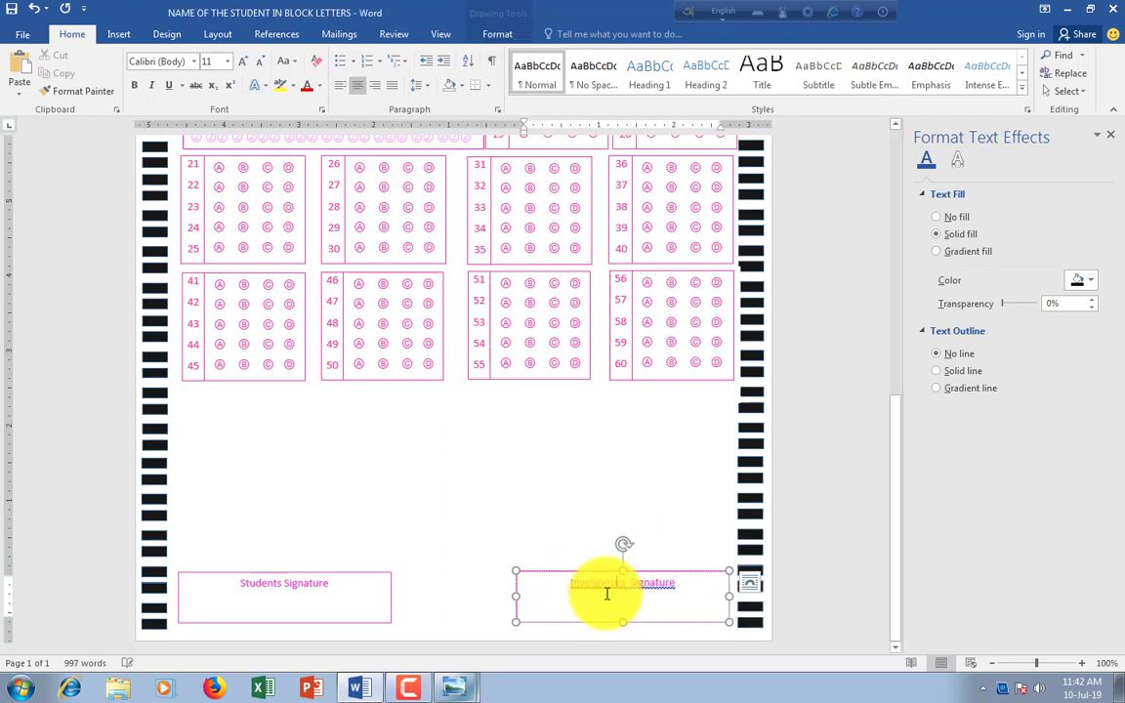
right_click(635, 583)
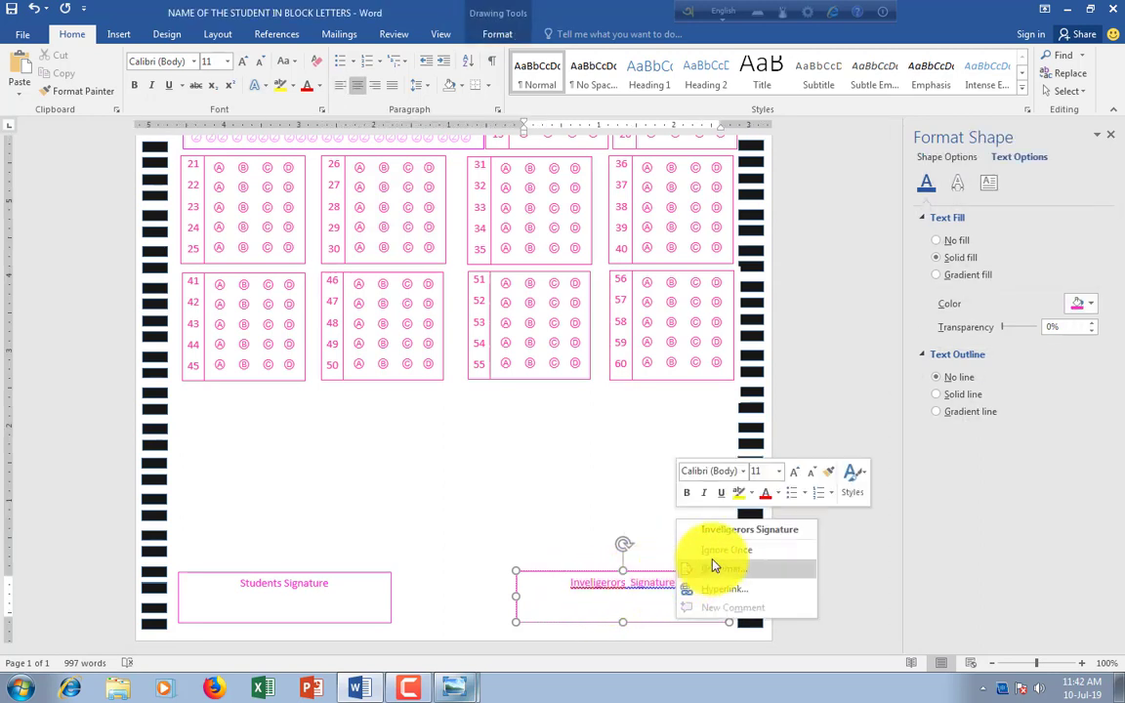
click(729, 533)
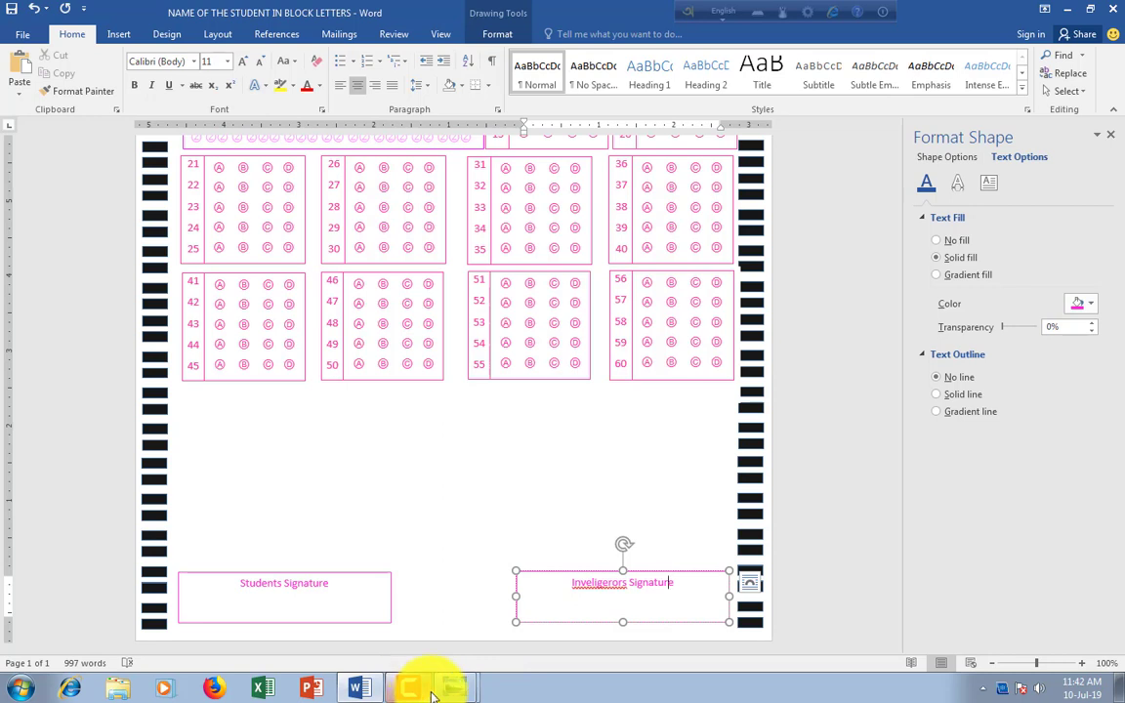
right_click(601, 580)
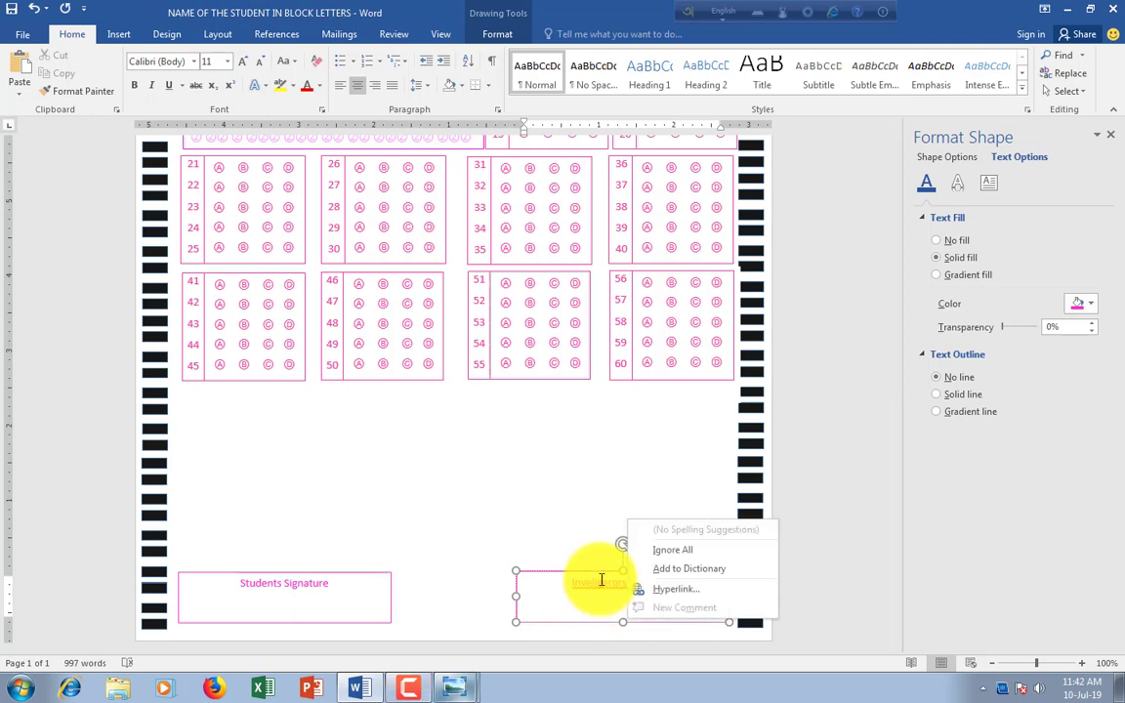
click(652, 549)
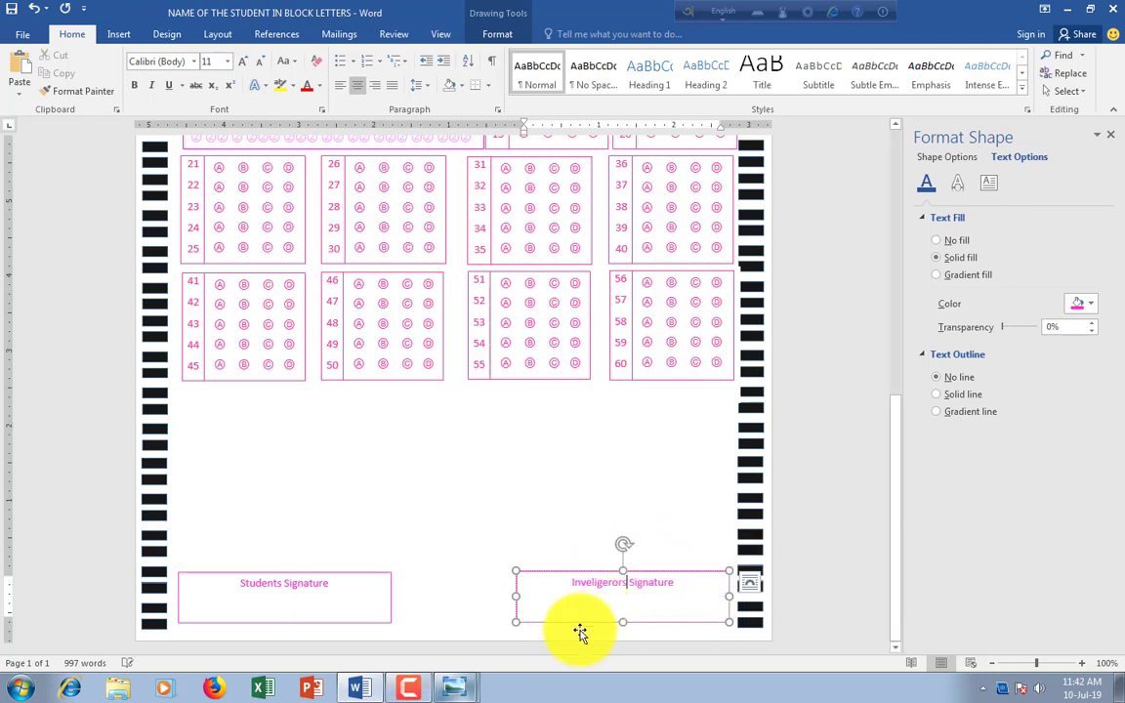
click(450, 690)
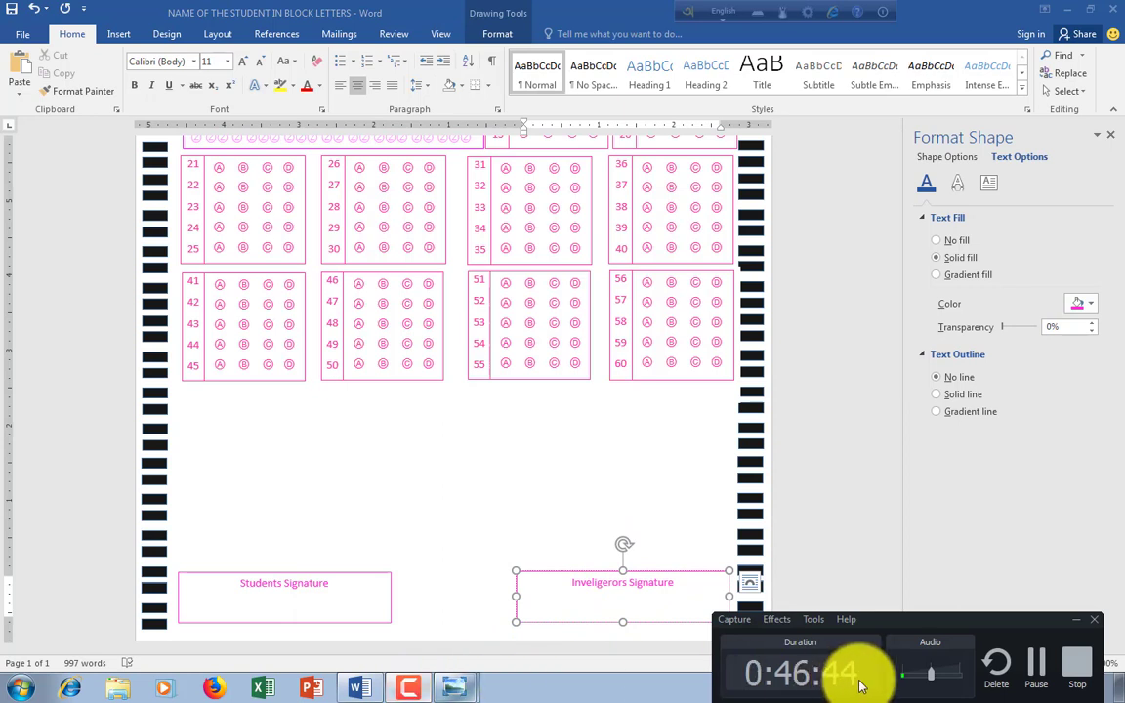